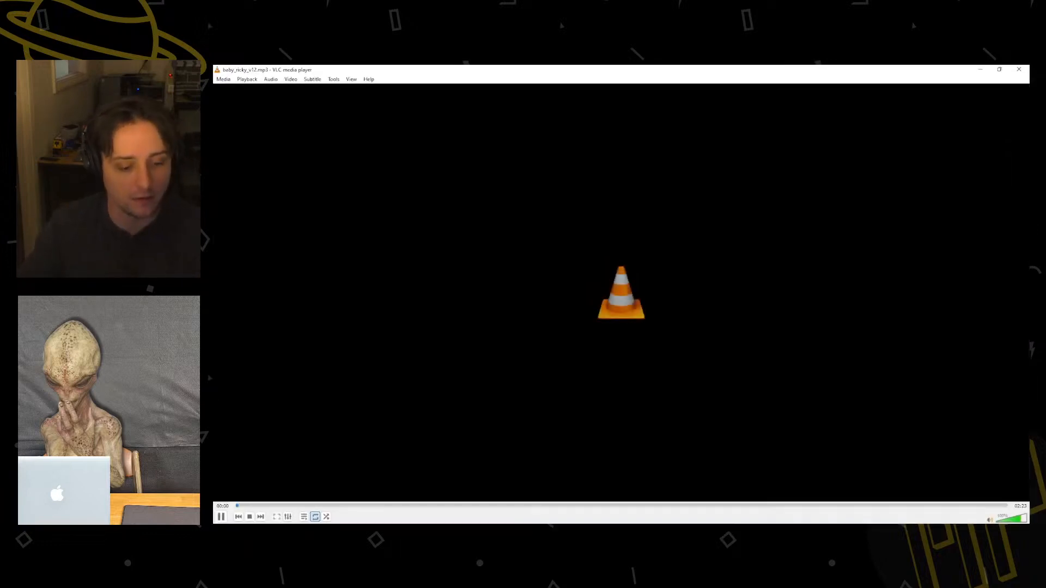
Move the media player window out of the way and switch to the Blender window with MARZSTUDIO2.blend.
{"action": "left_click_drag", "start_coordinate": [428, 70], "coordinate": [91, 217]}
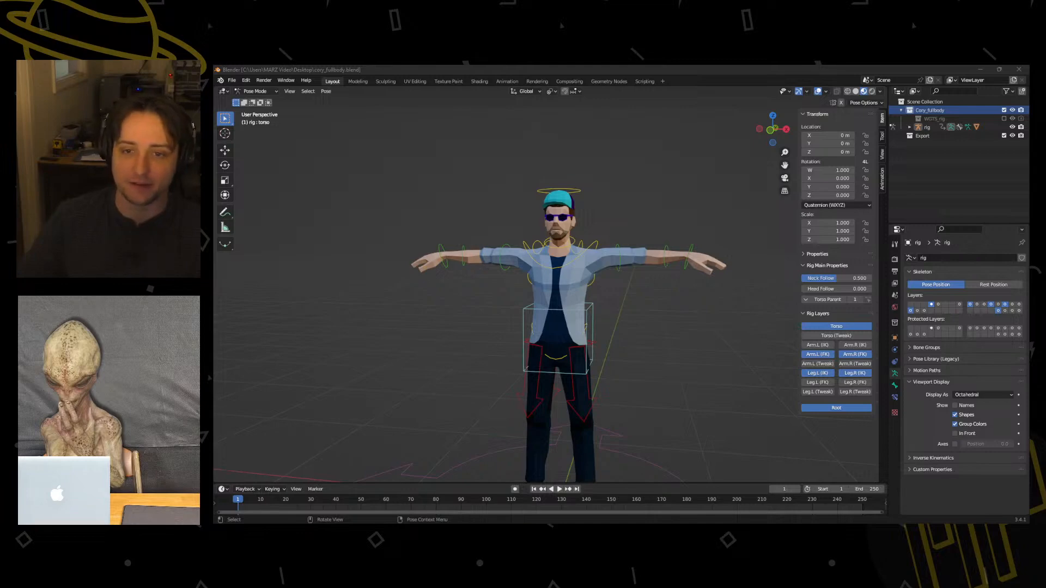
{"action": "left_click", "coordinate": [296, 259]}
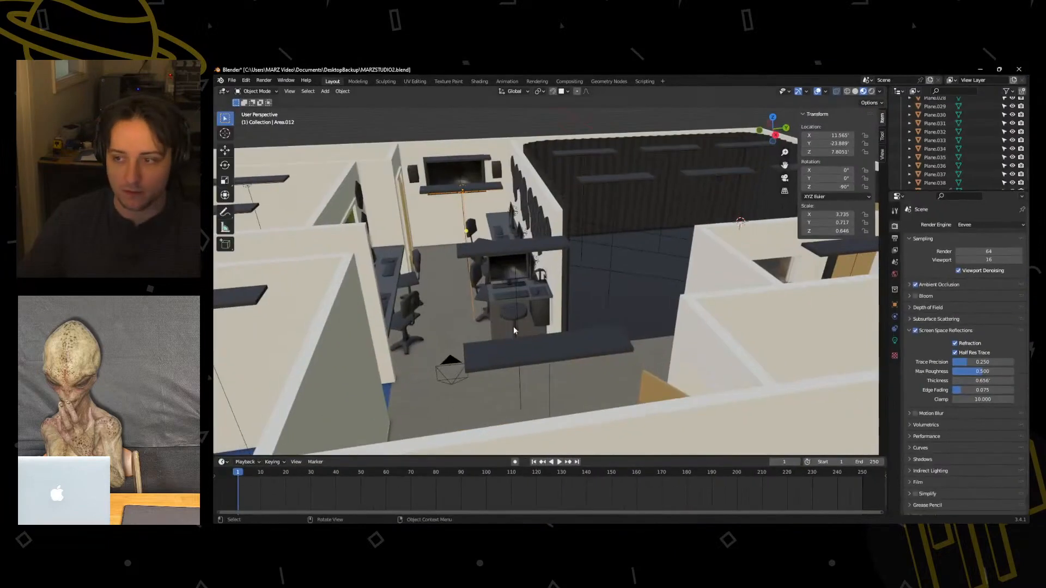
Examine the studio model's open workspace with desks, chairs and monitors from above.
{"action": "middle_click_drag", "start_coordinate": [528, 271], "coordinate": [604, 250]}
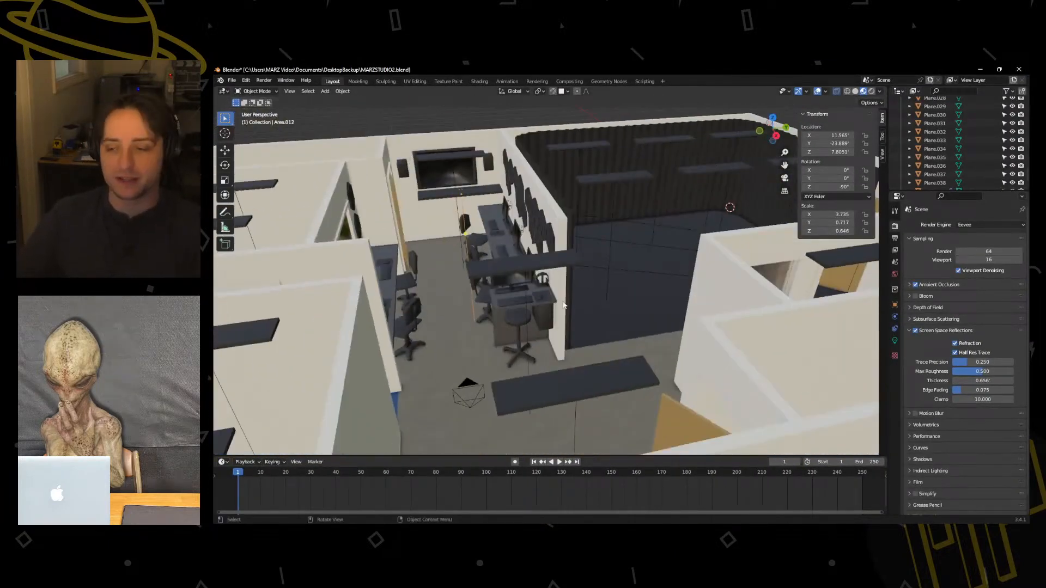
{"action": "scroll", "coordinate": [520, 306], "scroll_direction": "up", "scroll_amount": 4}
{"action": "middle_click_drag", "start_coordinate": [475, 314], "coordinate": [539, 294]}
{"action": "left_click", "coordinate": [524, 251]}
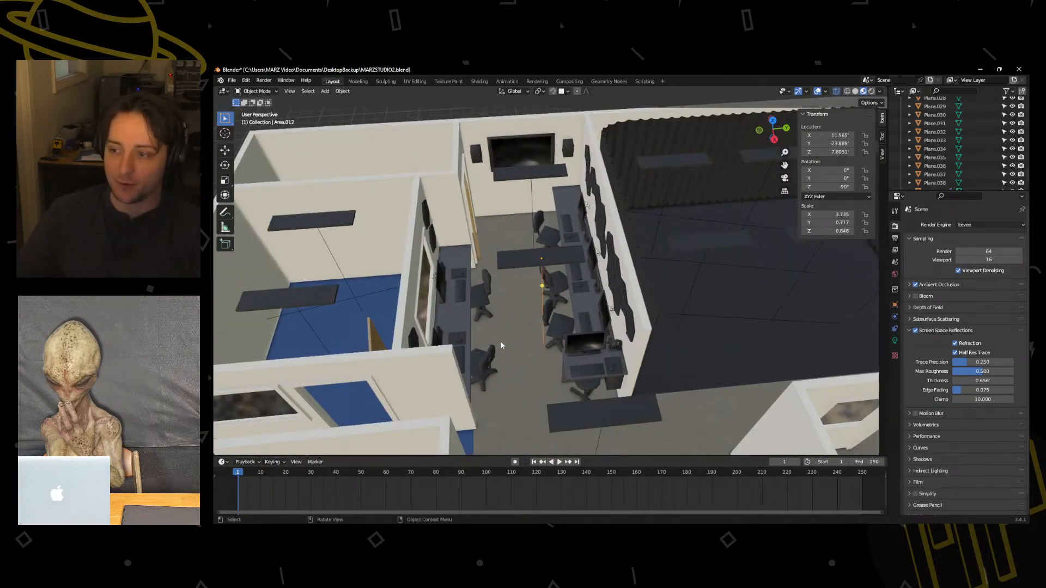
{"action": "middle_click_drag", "start_coordinate": [480, 316], "coordinate": [424, 293]}
{"action": "scroll", "coordinate": [502, 303], "scroll_direction": "up", "scroll_amount": 2}
{"action": "scroll", "coordinate": [495, 299], "scroll_direction": "down", "scroll_amount": 5}
{"action": "middle_click_drag", "start_coordinate": [422, 238], "coordinate": [468, 261]}
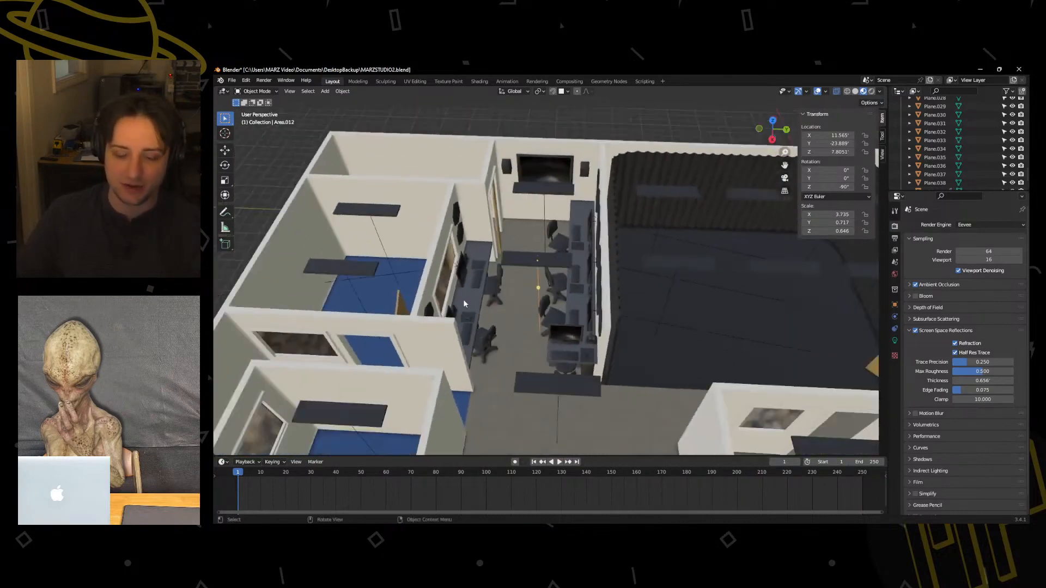
Inspect the blue-floored rooms beside the desk workspace, including their windows and doorways, from above.
{"action": "scroll", "coordinate": [468, 261], "scroll_direction": "up", "scroll_amount": 3}
{"action": "middle_click_drag", "start_coordinate": [594, 403], "coordinate": [583, 270], "text": "shift"}
{"action": "middle_click_drag", "start_coordinate": [538, 209], "coordinate": [650, 229]}
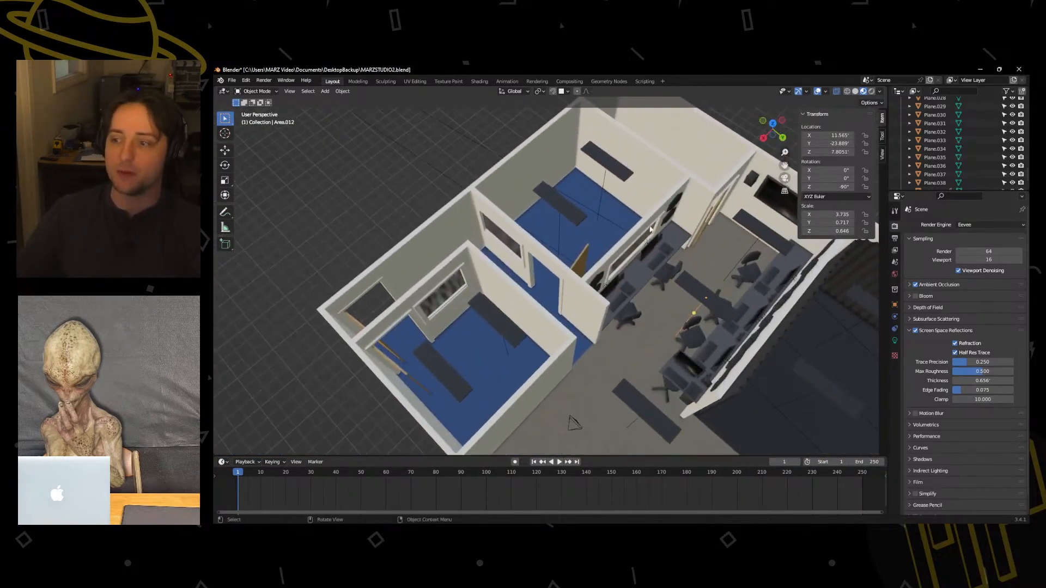
{"action": "middle_click_drag", "start_coordinate": [574, 325], "coordinate": [533, 281]}
{"action": "scroll", "coordinate": [534, 281], "scroll_direction": "down", "scroll_amount": 1}
{"action": "middle_click_drag", "start_coordinate": [461, 228], "coordinate": [509, 260]}
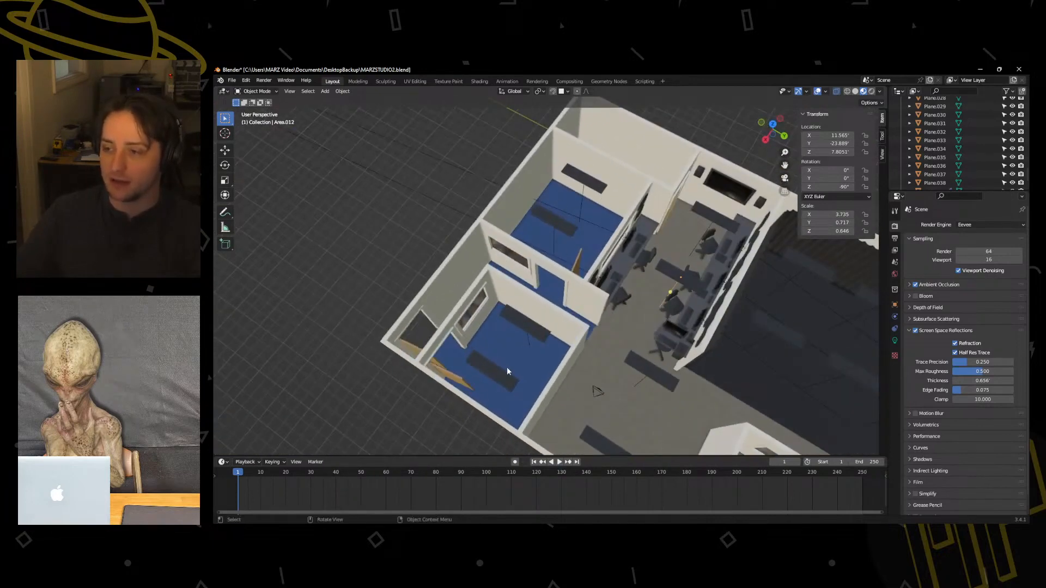
{"action": "scroll", "coordinate": [512, 352], "scroll_direction": "up", "scroll_amount": 3}
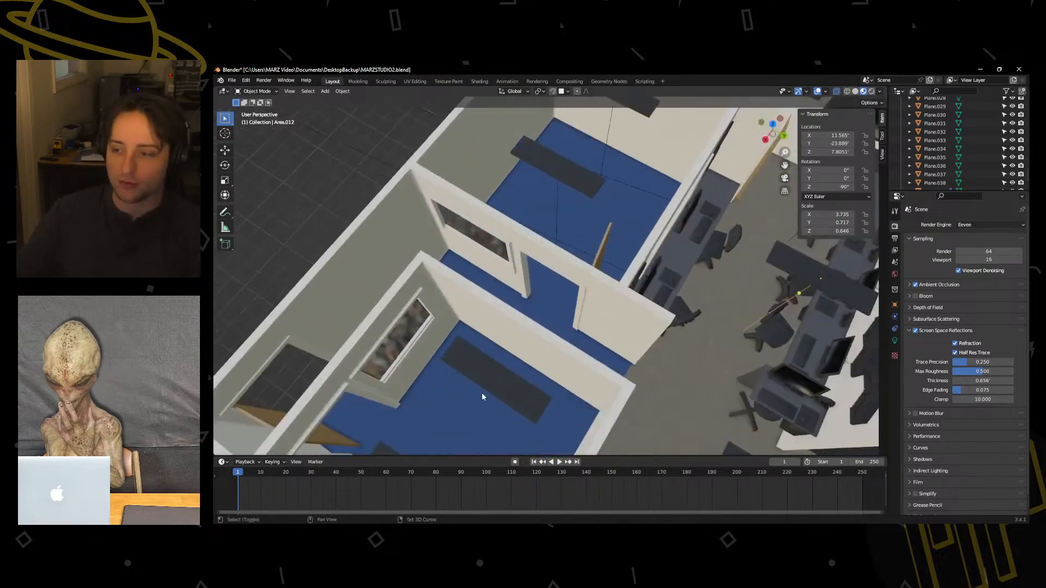
{"action": "middle_click_drag", "start_coordinate": [483, 395], "coordinate": [493, 305], "text": "shift"}
{"action": "middle_click_drag", "start_coordinate": [533, 191], "coordinate": [444, 251], "text": "shift"}
{"action": "scroll", "coordinate": [583, 257], "scroll_direction": "down", "scroll_amount": 3}
Inspect the two long grey-floored rooms and the dark curtained stage next to them from above.
{"action": "middle_click_drag", "start_coordinate": [608, 346], "coordinate": [564, 227], "text": "shift"}
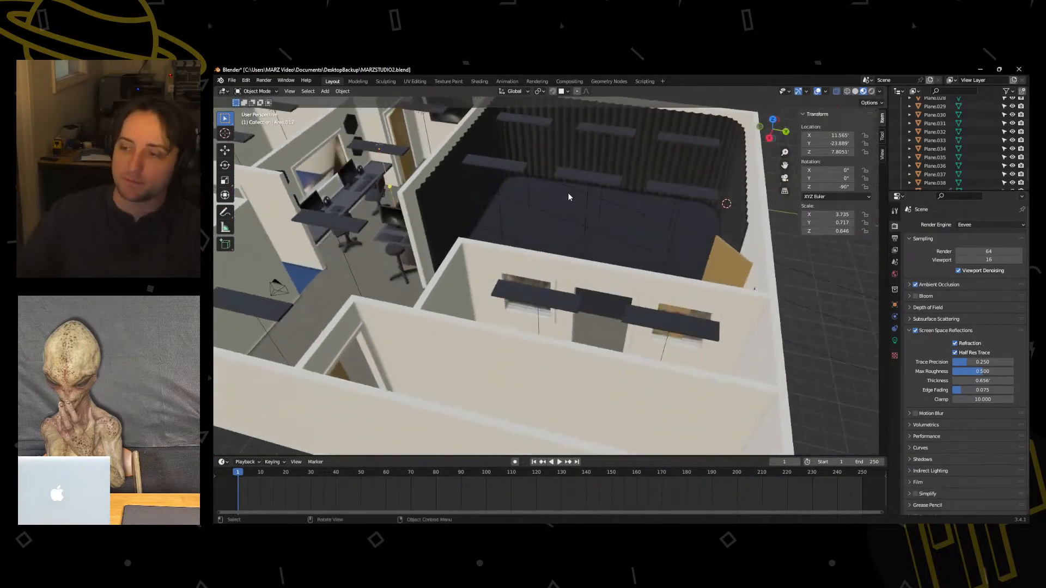
{"action": "middle_click_drag", "start_coordinate": [602, 250], "coordinate": [490, 185]}
{"action": "middle_click_drag", "start_coordinate": [497, 347], "coordinate": [515, 291], "text": "shift"}
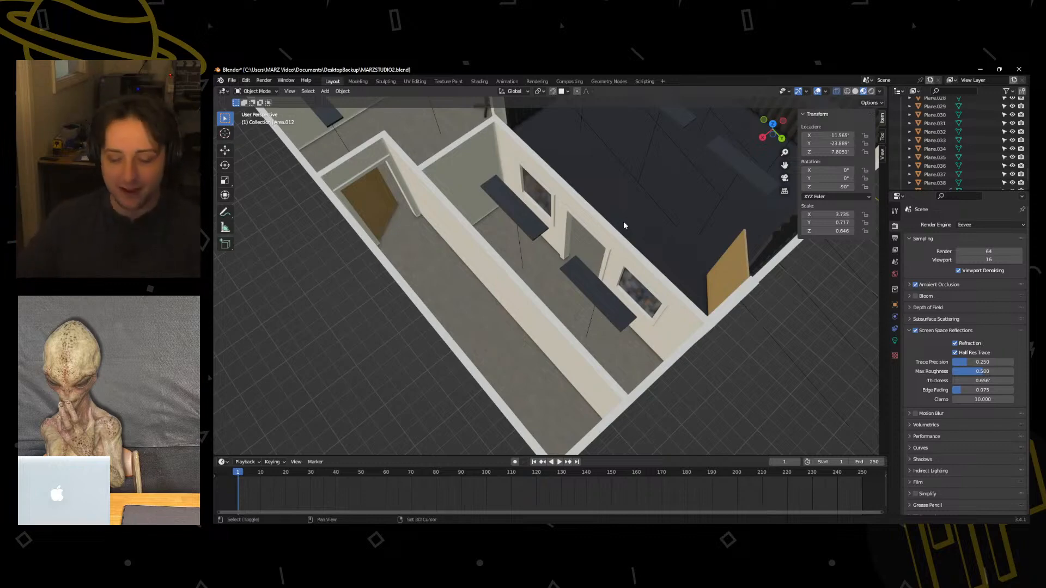
{"action": "middle_click_drag", "start_coordinate": [623, 221], "coordinate": [526, 339], "text": "shift"}
{"action": "scroll", "coordinate": [538, 305], "scroll_direction": "up", "scroll_amount": 4}
{"action": "mouse_move", "coordinate": [539, 303]}
{"action": "middle_mouse_down"}
{"action": "mouse_move", "coordinate": [544, 281]}
{"action": "mouse_move", "coordinate": [537, 313]}
{"action": "middle_mouse_up"}
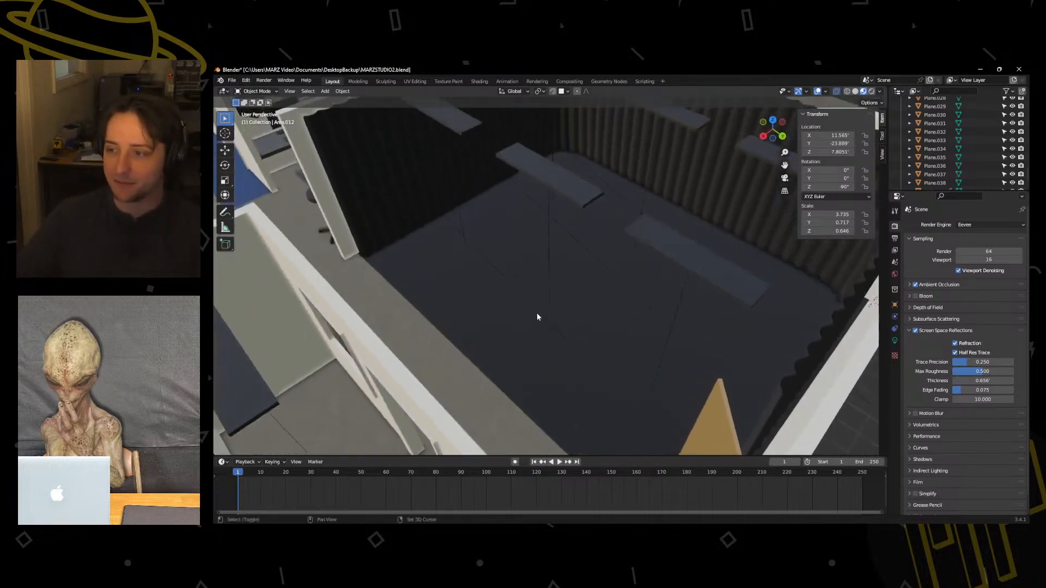
Enter the dark curtained stage with walk navigation and view it from inside near floor level.
{"action": "key", "text": "q"}
{"action": "left_click", "coordinate": [429, 250]}
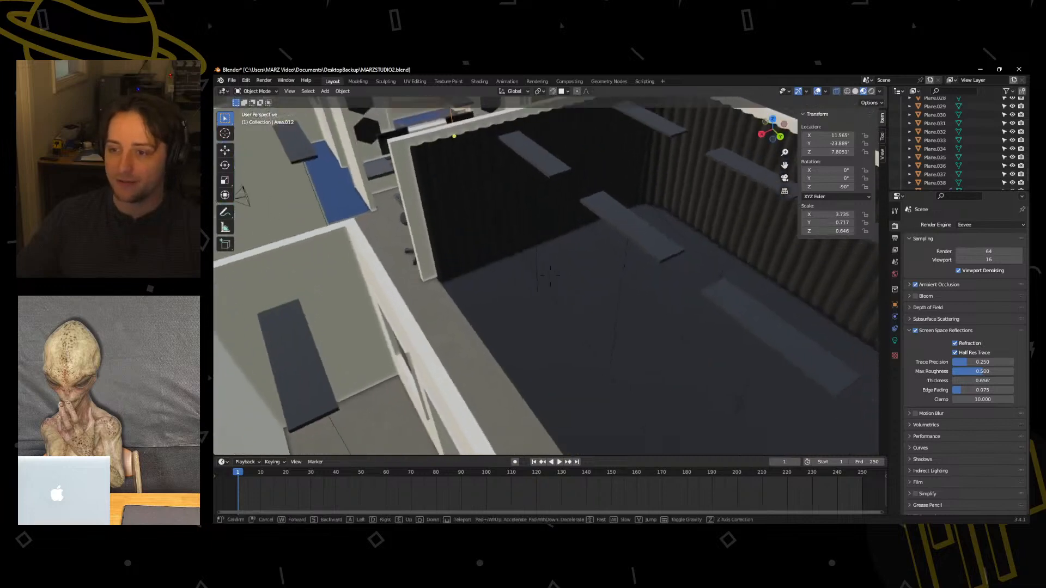
{"action": "key", "text": "w"}
{"action": "key", "text": "s"}
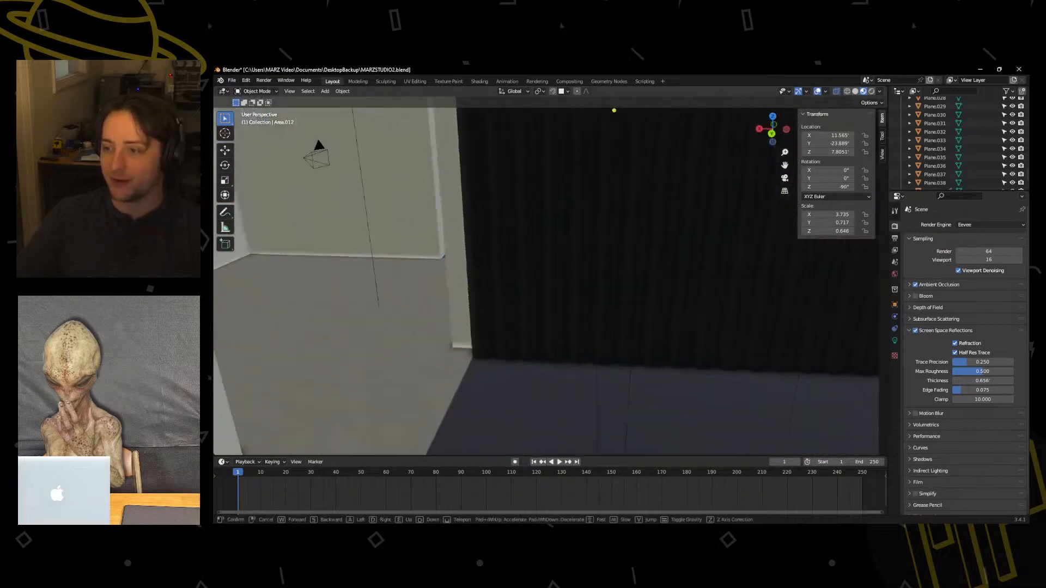
{"action": "key", "text": "w"}
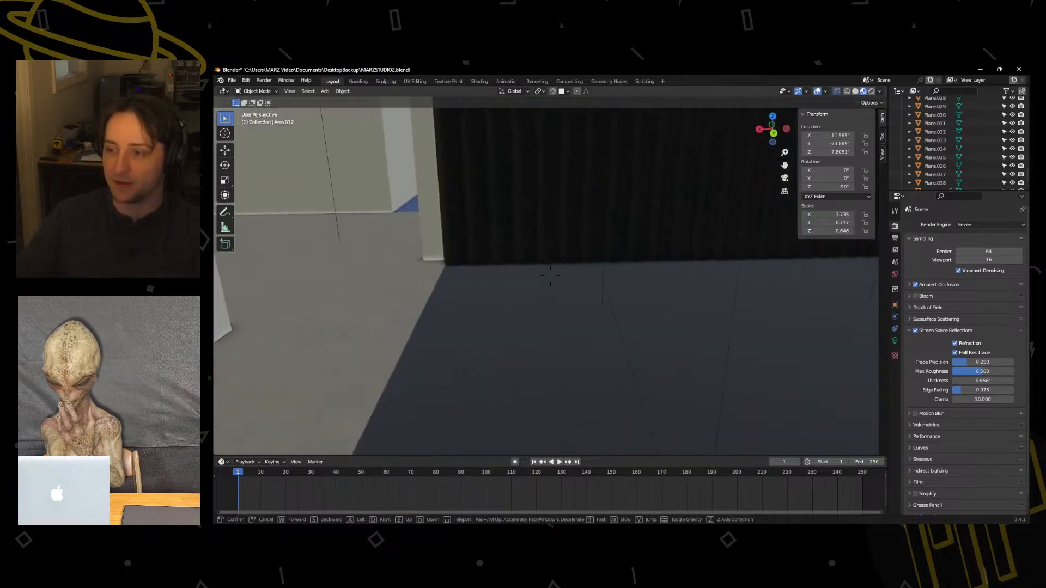
{"action": "left_click", "coordinate": [423, 246]}
Set the viewport's focal length to 35 mm.
{"action": "left_click", "coordinate": [882, 153]}
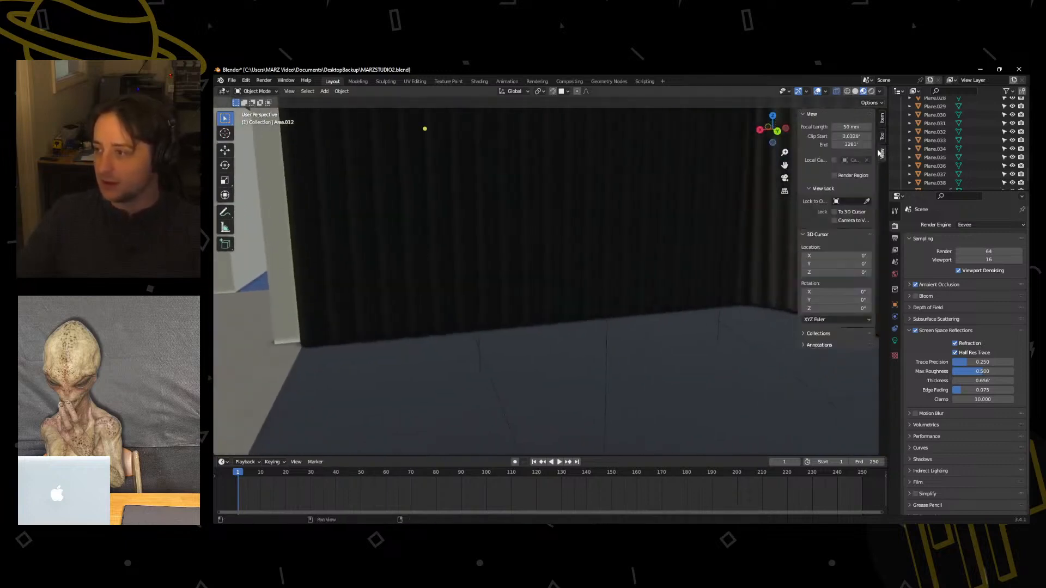
{"action": "left_click", "coordinate": [850, 127]}
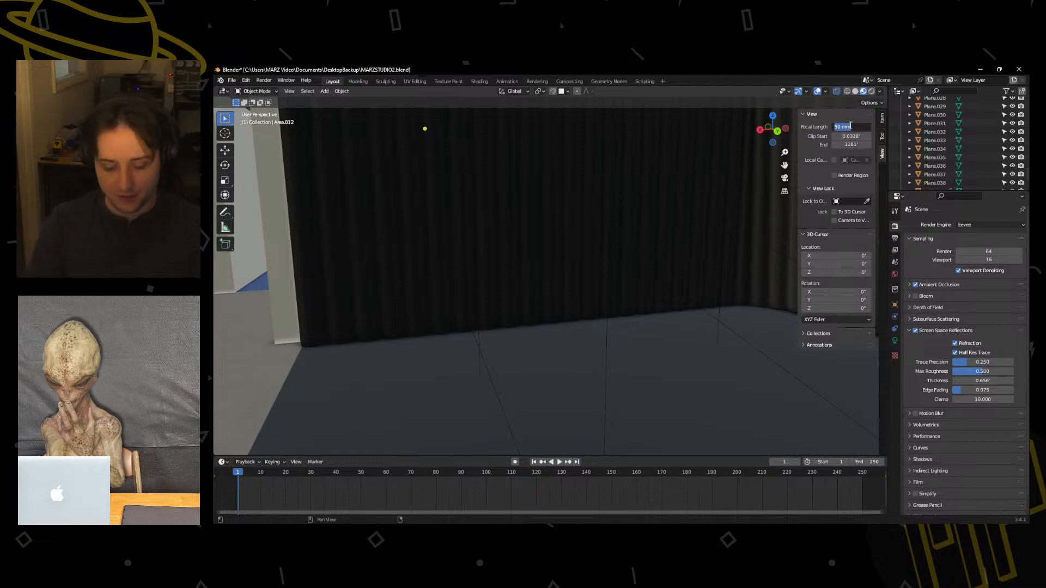
{"action": "type", "text": "35"}
{"action": "key", "text": "Return"}
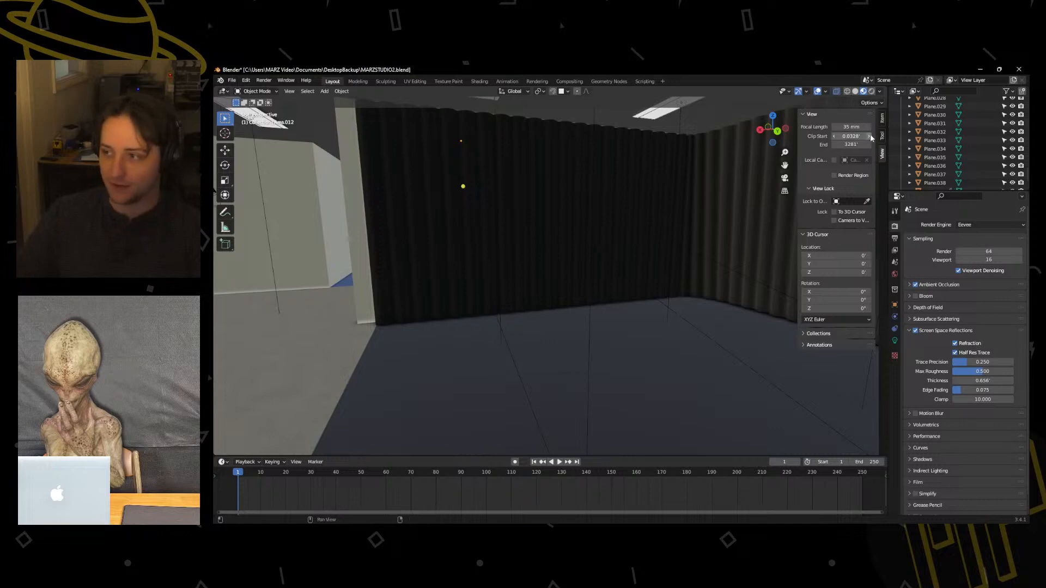
Switch the viewport's focal length to 50 mm for comparison, and set it back to 35 mm.
{"action": "left_click", "coordinate": [846, 126]}
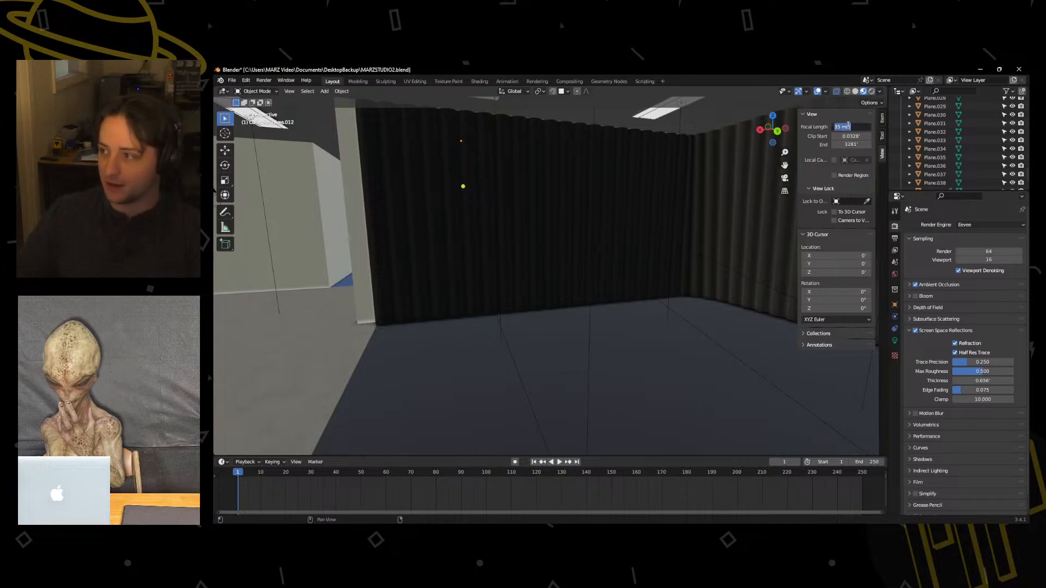
{"action": "type", "text": "50"}
{"action": "key", "text": "Return"}
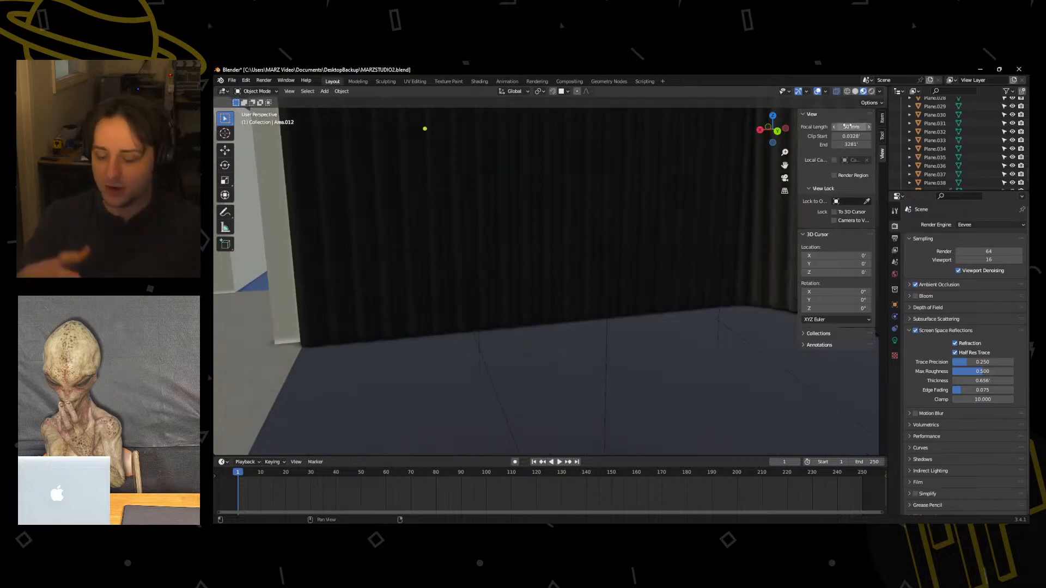
{"action": "left_click", "coordinate": [850, 127]}
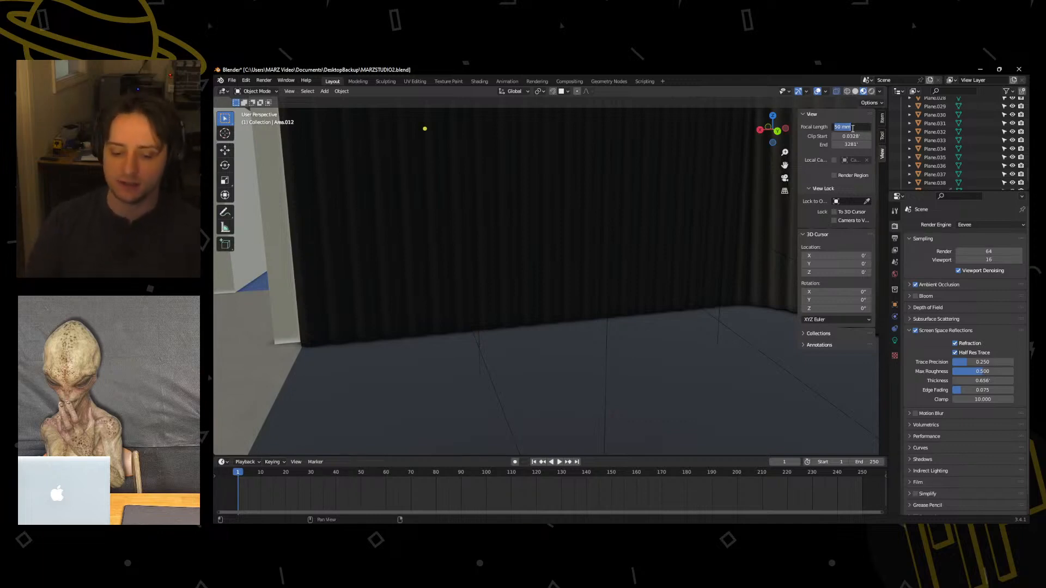
{"action": "type", "text": "35"}
{"action": "key", "text": "Return"}
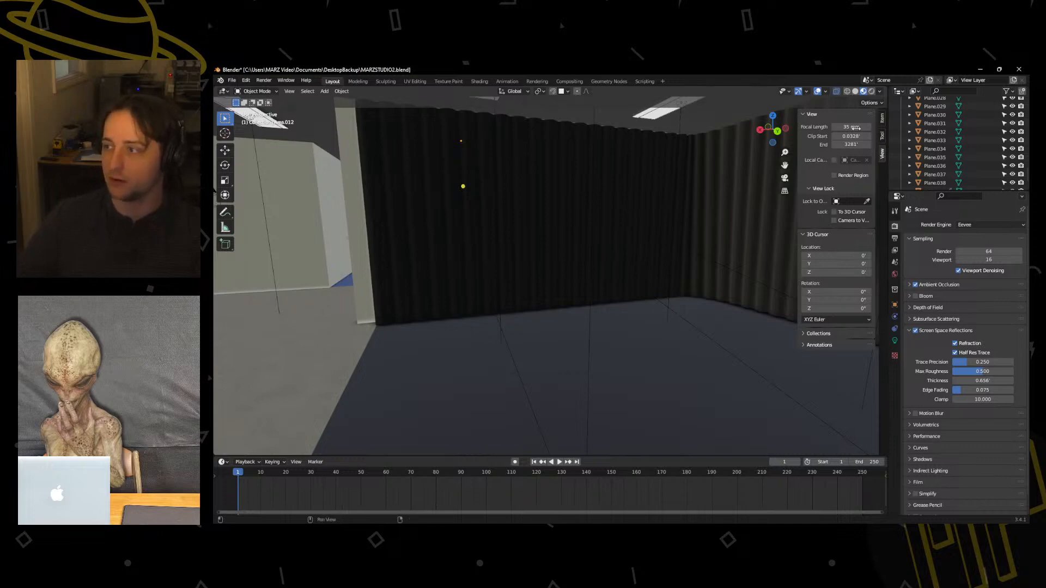
{"action": "left_click", "coordinate": [883, 131]}
{"action": "left_click", "coordinate": [882, 153]}
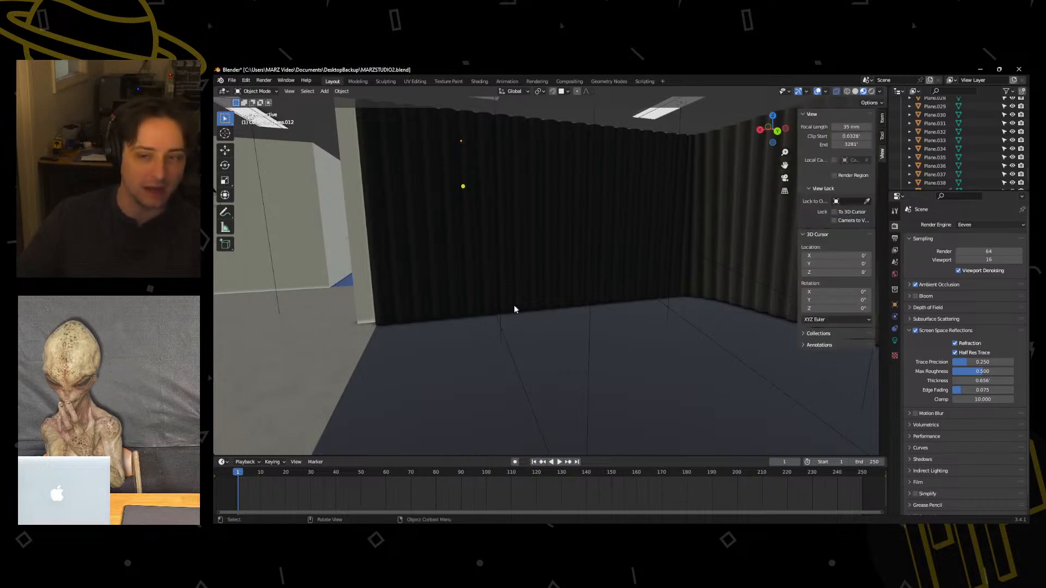
Walk through the studio interior from the curtained stage, past the windowed wall, to the desk workspace.
{"action": "key", "text": "q"}
{"action": "left_click", "coordinate": [610, 318]}
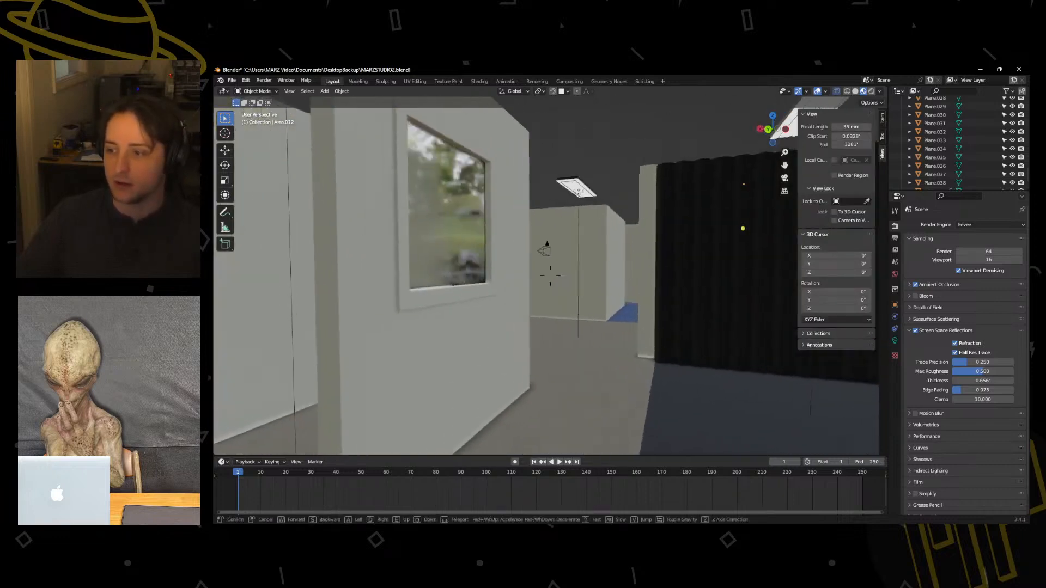
{"action": "key", "text": "w"}
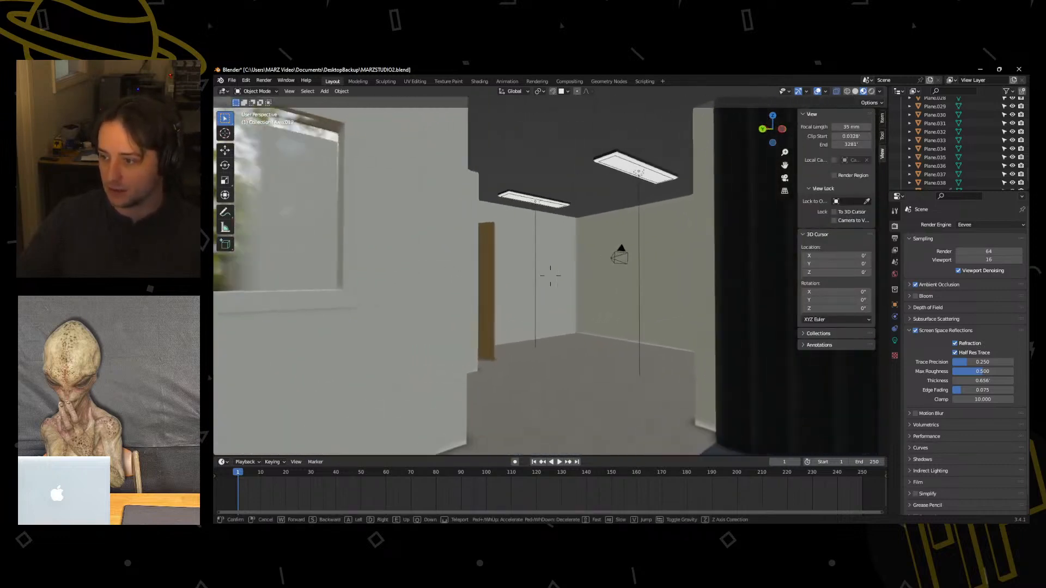
{"action": "key", "text": "w"}
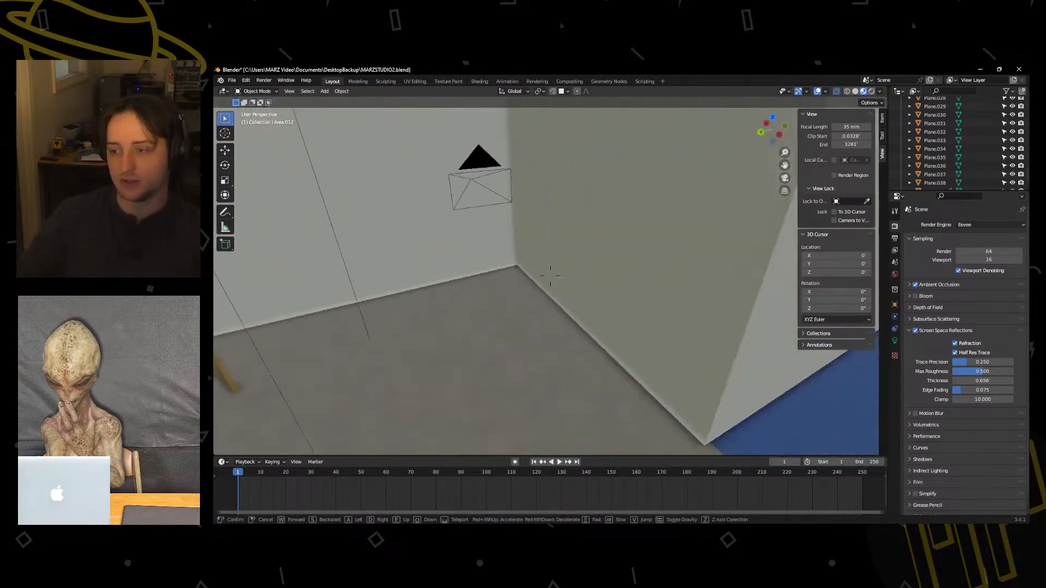
{"action": "key", "text": "w"}
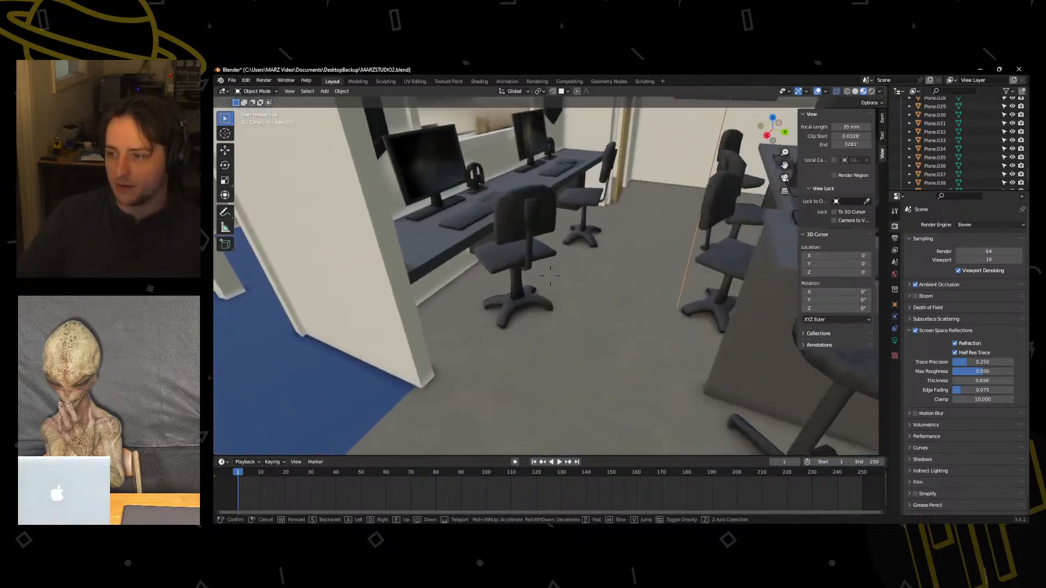
{"action": "key", "text": "w"}
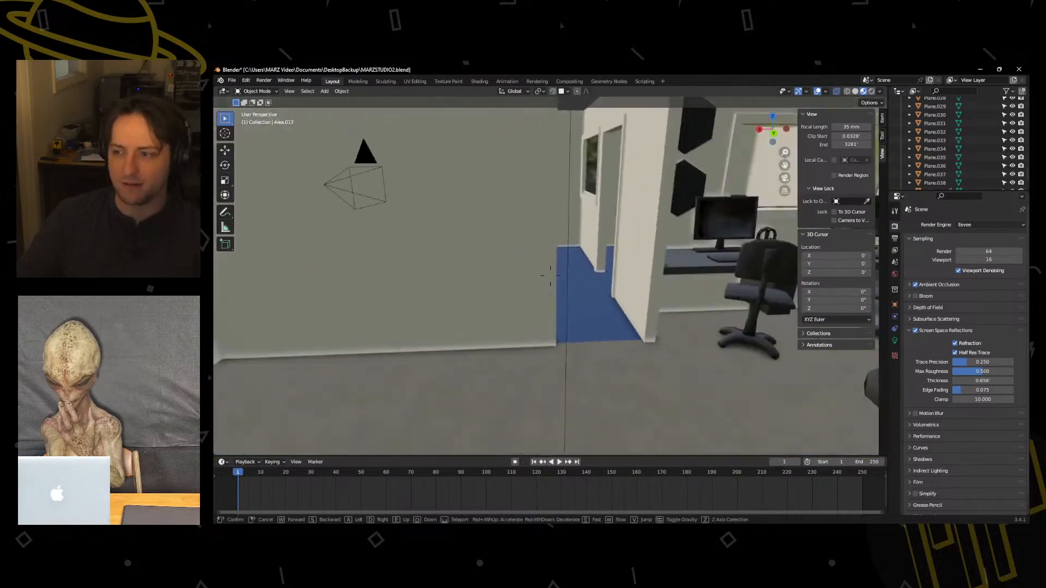
{"action": "key", "text": "a"}
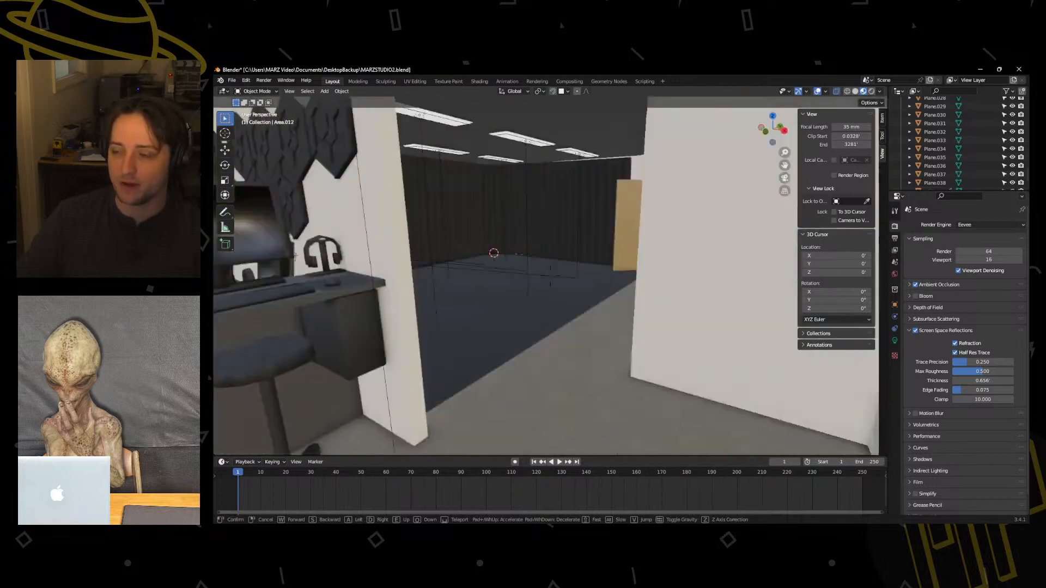
Tour the entrance area and standing desk at eye level, and finish the walk at the curtained stage.
{"action": "key", "text": "w"}
{"action": "key", "text": "w"}
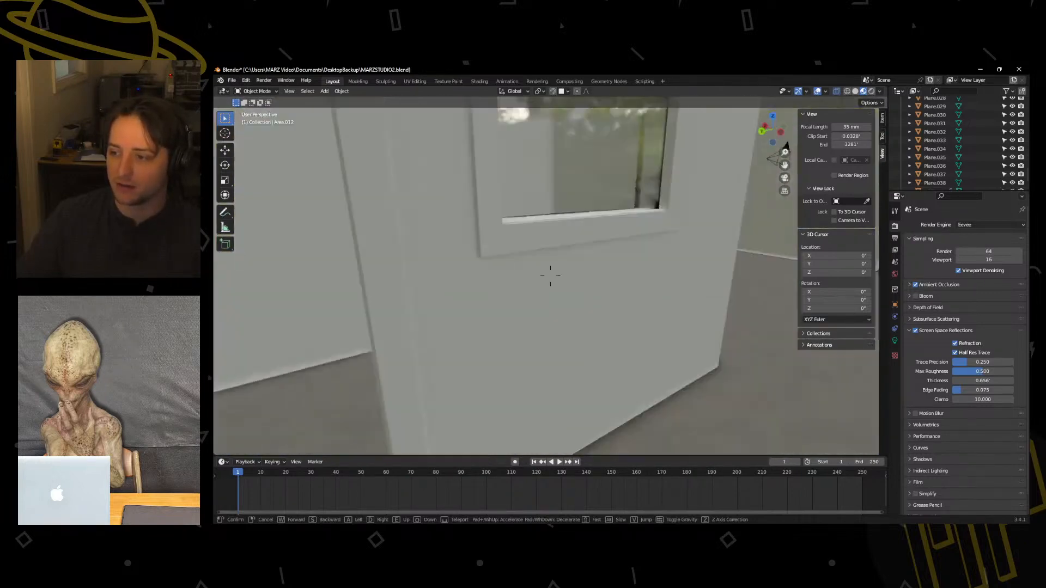
{"action": "key", "text": "w"}
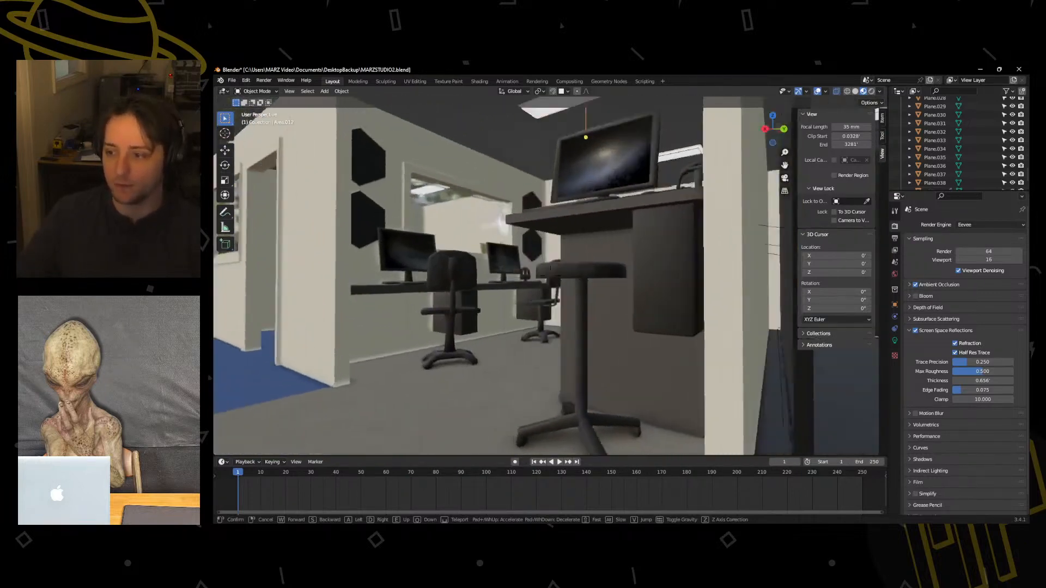
{"action": "key", "text": "s"}
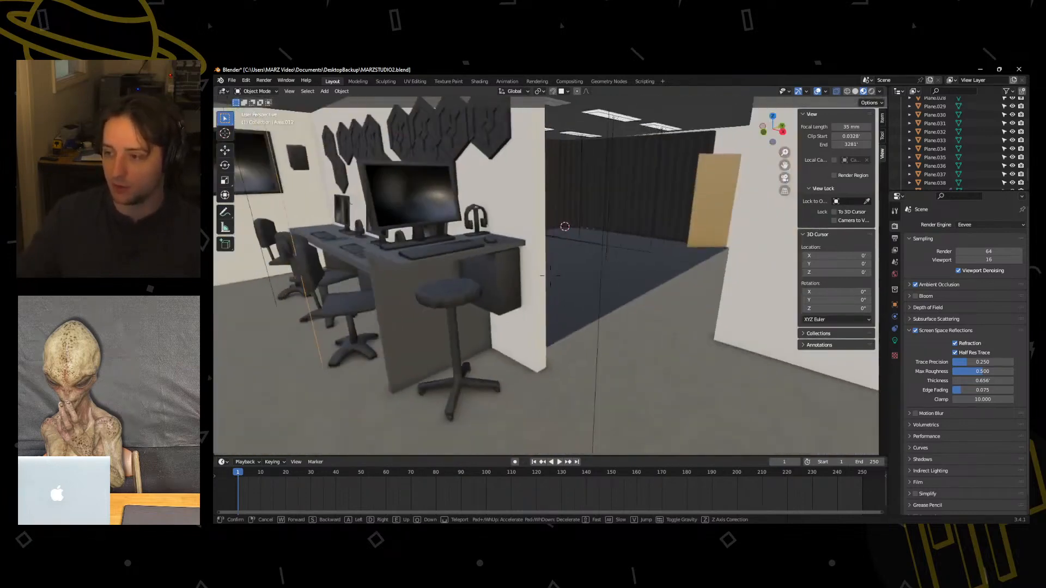
{"action": "key", "text": "s"}
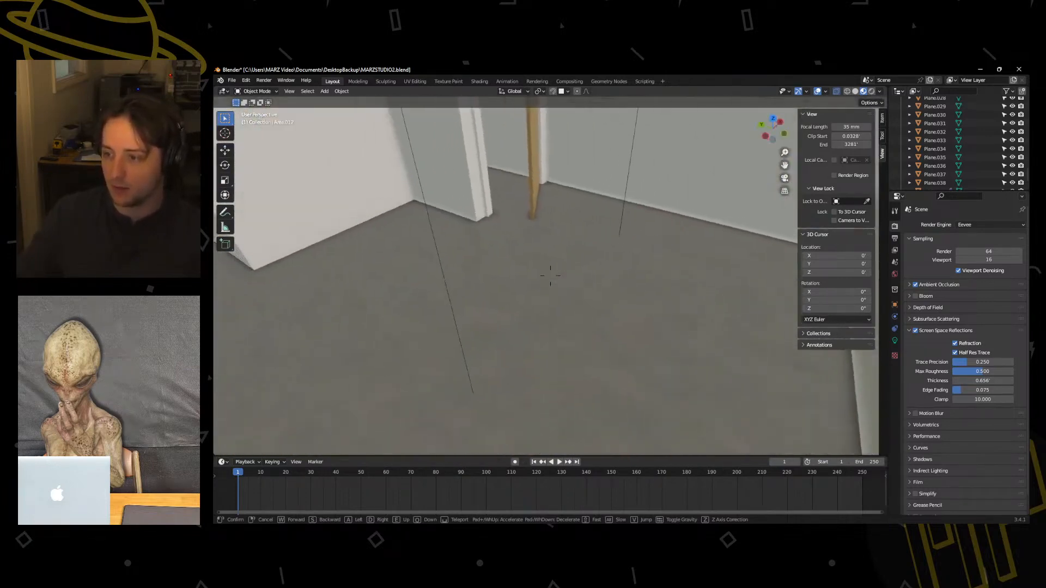
{"action": "key", "text": "d"}
{"action": "key", "text": "w"}
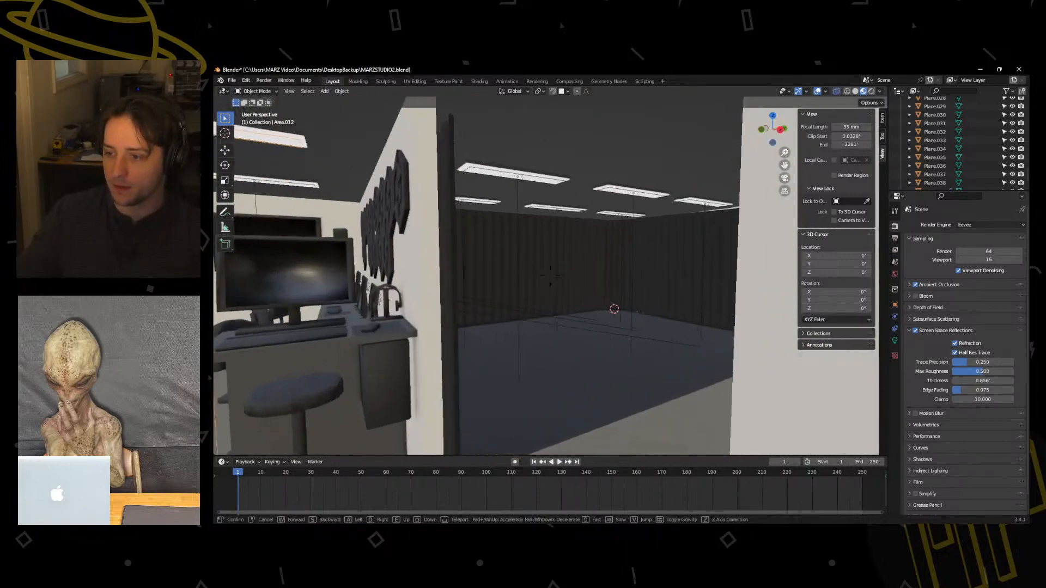
{"action": "key", "text": "d"}
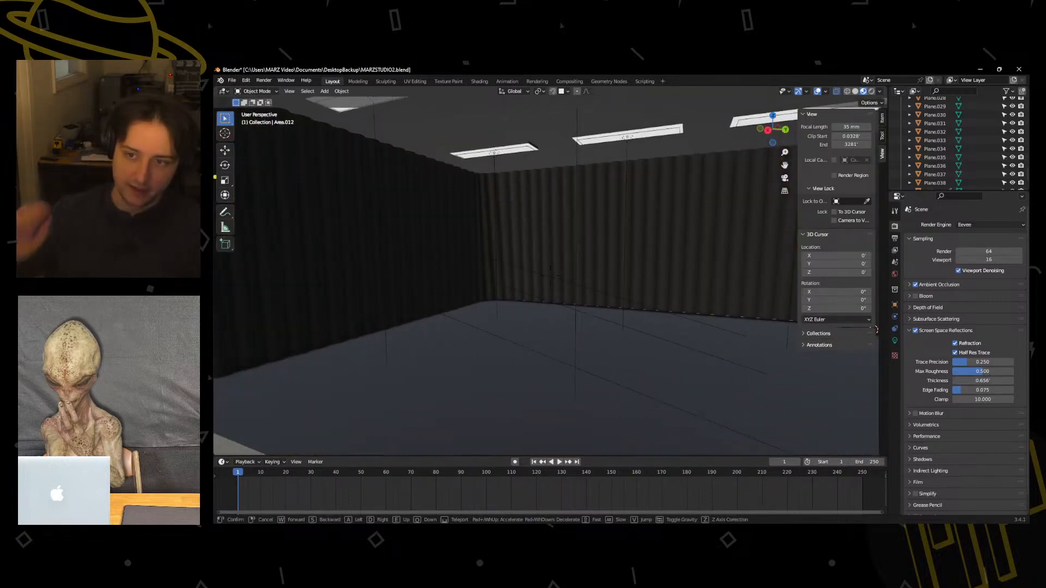
{"action": "left_click", "coordinate": [609, 319]}
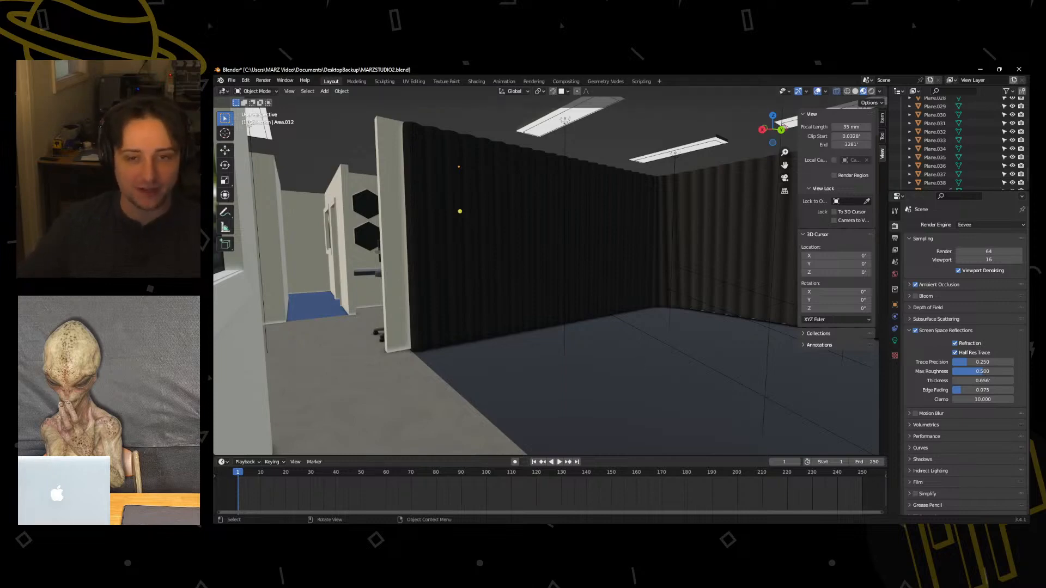
Start saving the studio scene as a new file in the MusicVideo folder on the Desktop.
{"action": "mouse_move", "coordinate": [548, 69]}
{"action": "left_mouse_down"}
{"action": "mouse_move", "coordinate": [550, 223]}
{"action": "mouse_move", "coordinate": [551, 117]}
{"action": "mouse_move", "coordinate": [536, 64]}
{"action": "left_mouse_up"}
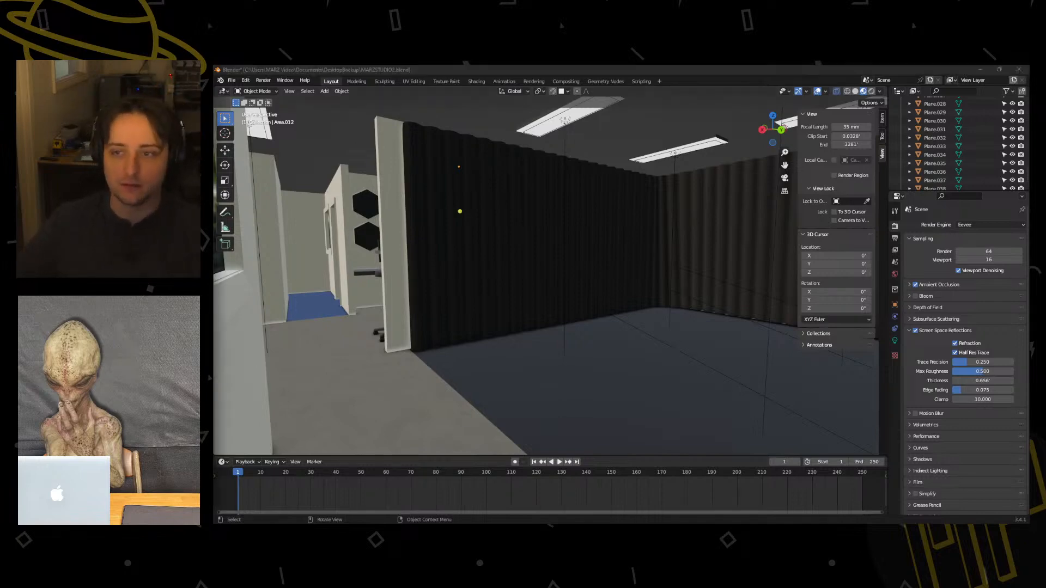
{"action": "left_click", "coordinate": [232, 80]}
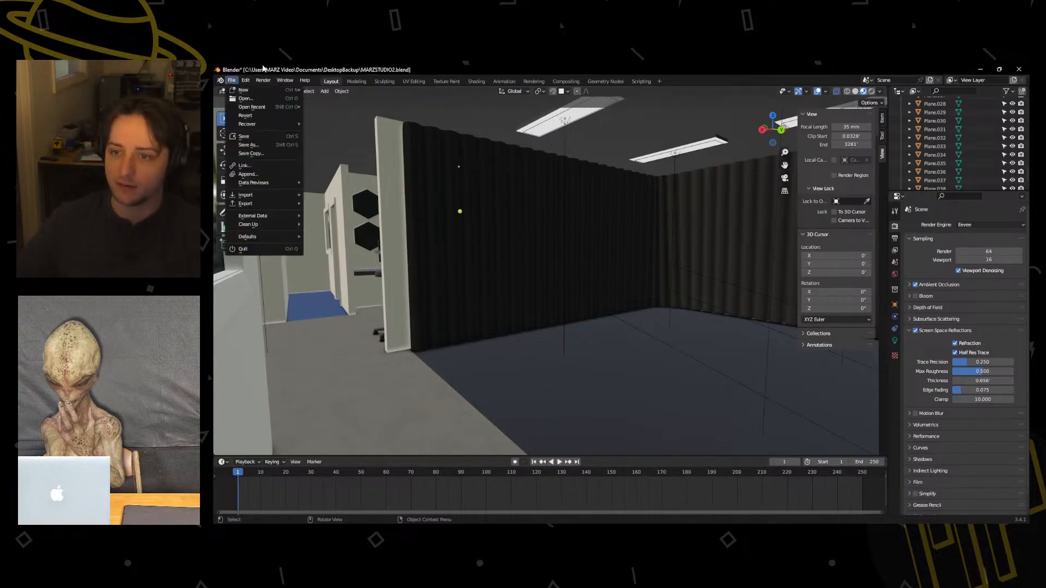
{"action": "left_click", "coordinate": [233, 82]}
{"action": "left_click", "coordinate": [252, 145]}
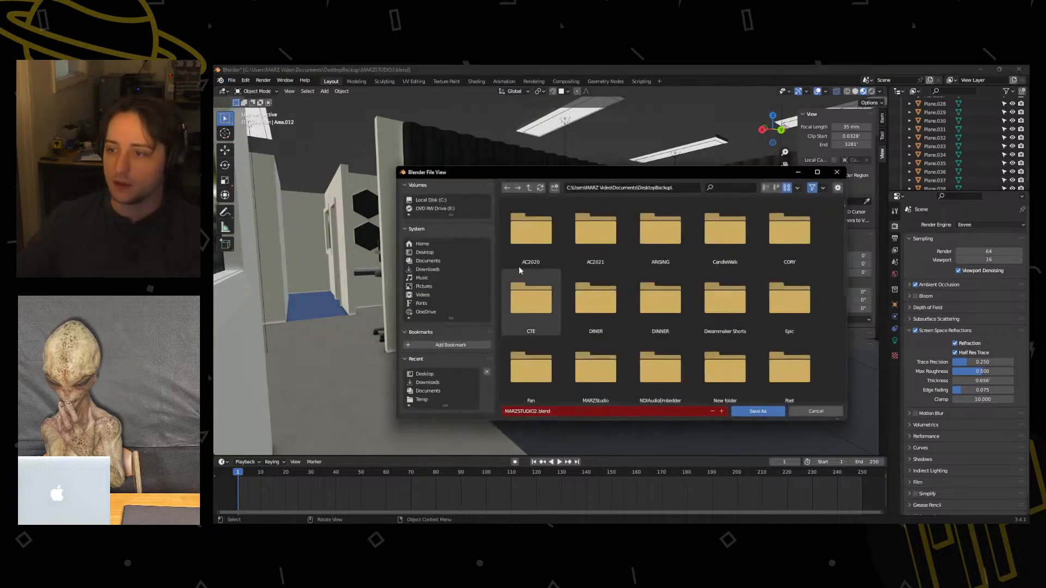
{"action": "left_click", "coordinate": [427, 252]}
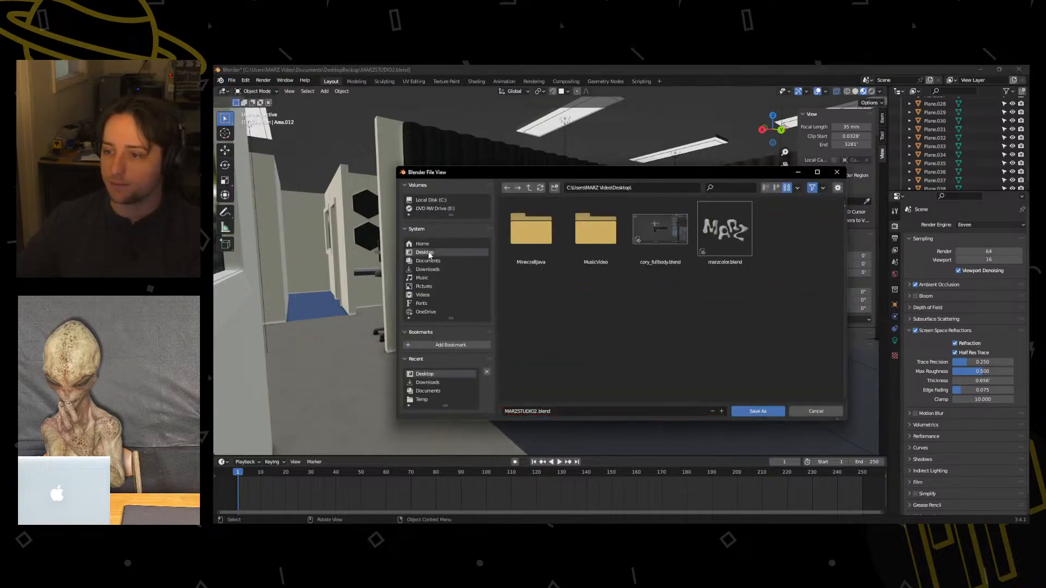
{"action": "double_click", "coordinate": [584, 228]}
Name the new file musicvideo.blend and save it.
{"action": "left_click", "coordinate": [530, 412]}
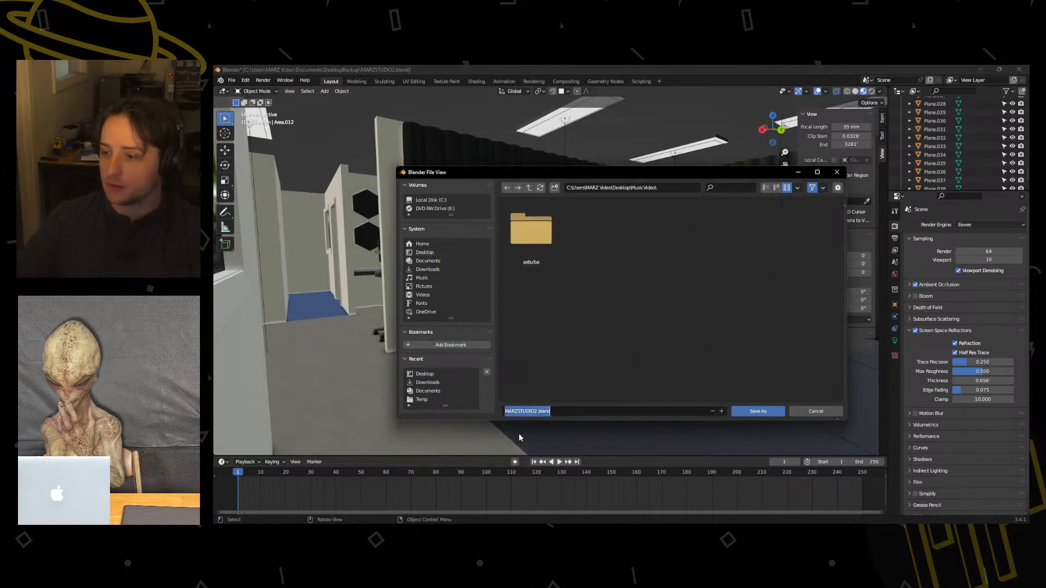
{"action": "left_click", "coordinate": [538, 412]}
{"action": "key", "text": "BackSpace"}
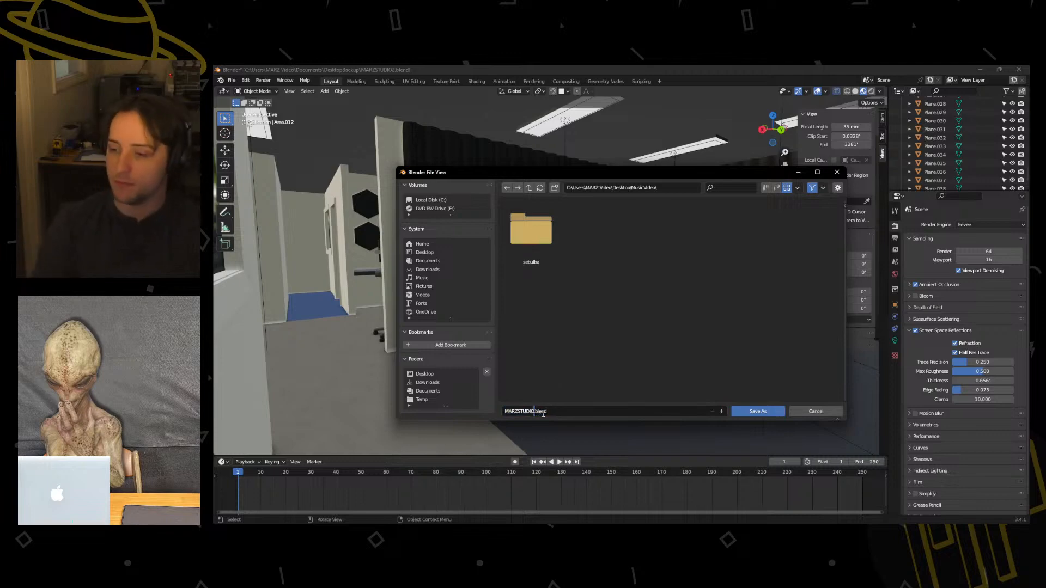
{"action": "left_click", "coordinate": [550, 412]}
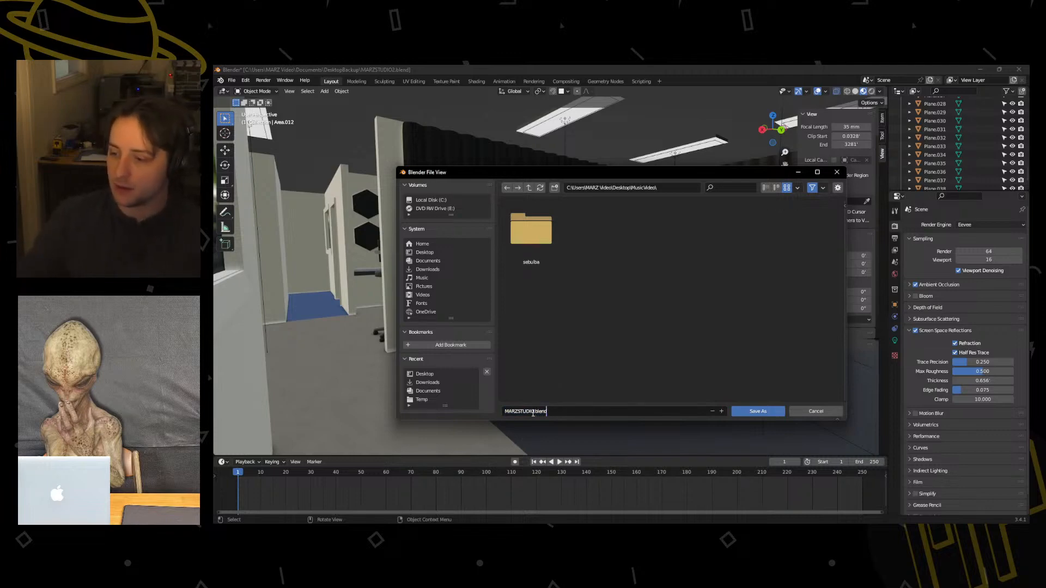
{"action": "left_click_drag", "start_coordinate": [534, 412], "coordinate": [504, 412]}
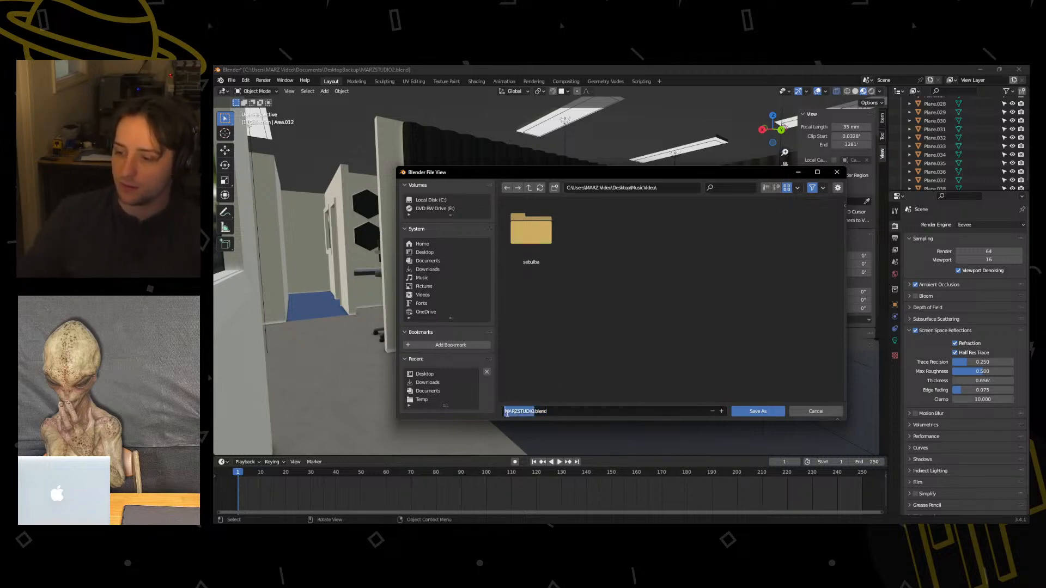
{"action": "left_click", "coordinate": [556, 412]}
{"action": "left_click", "coordinate": [536, 410]}
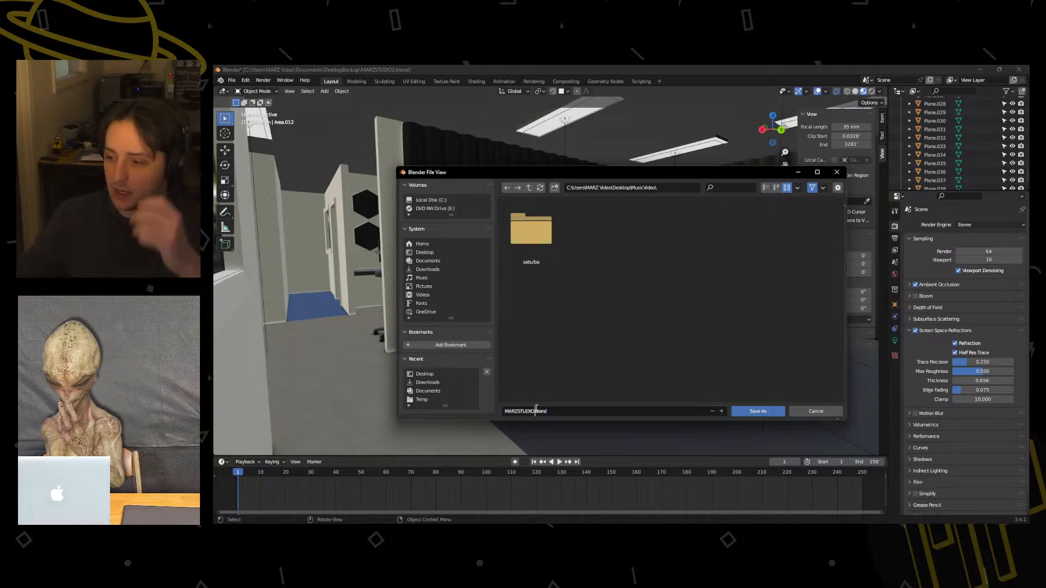
{"action": "left_click_drag", "start_coordinate": [536, 412], "coordinate": [505, 412]}
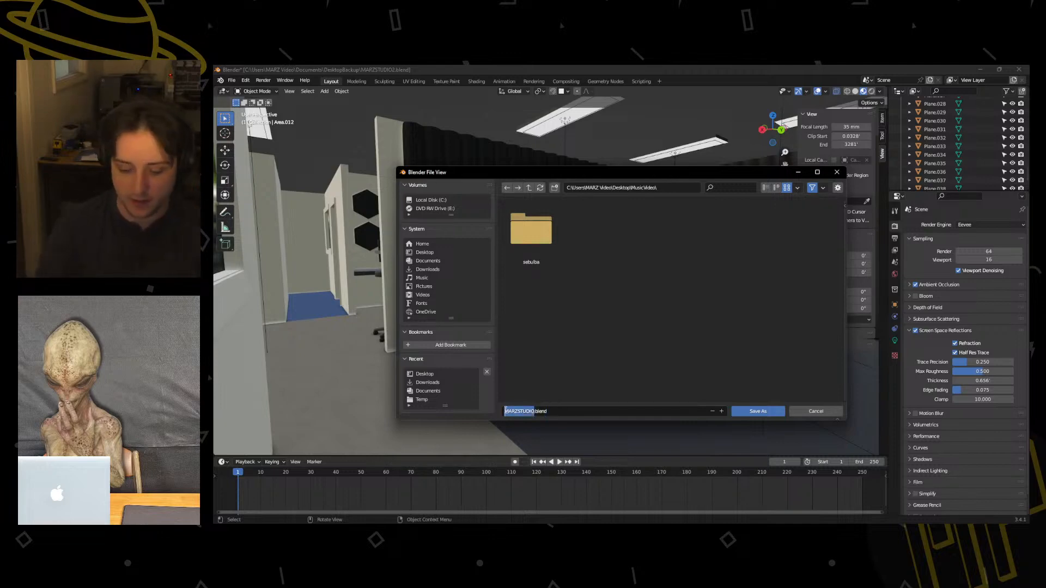
{"action": "type", "text": "music."}
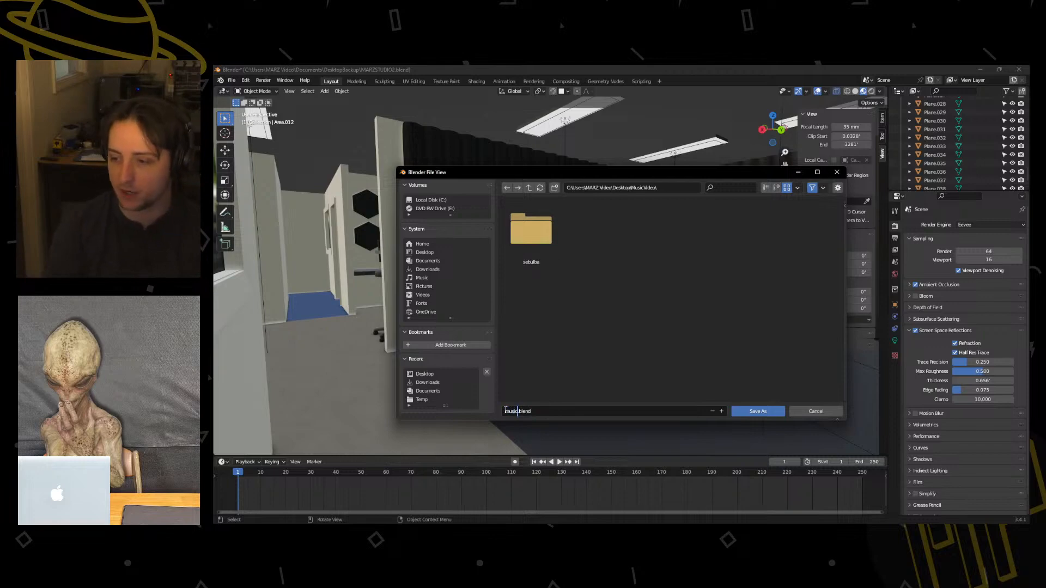
{"action": "type", "text": "video"}
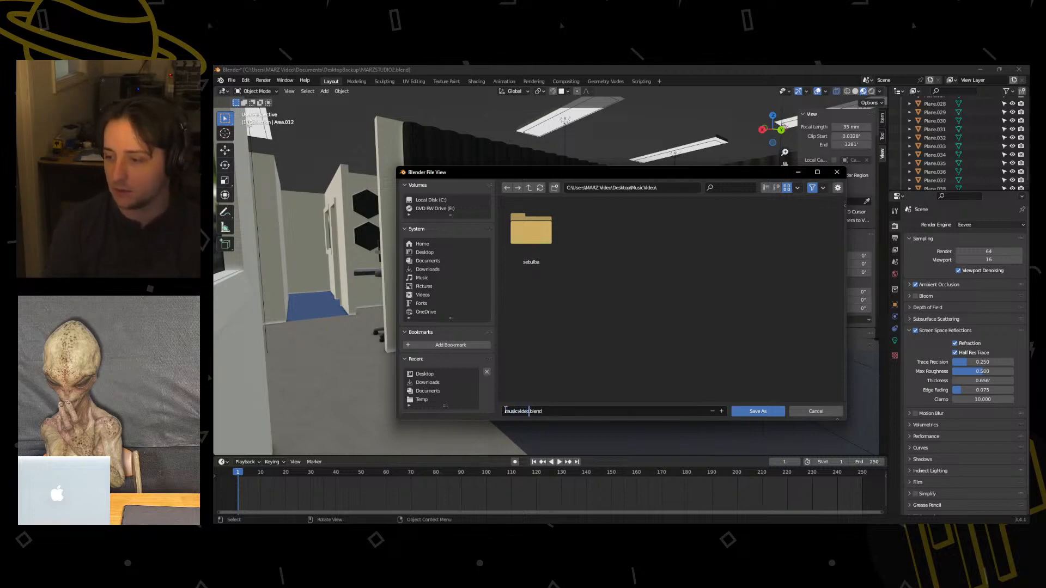
{"action": "left_click", "coordinate": [756, 411]}
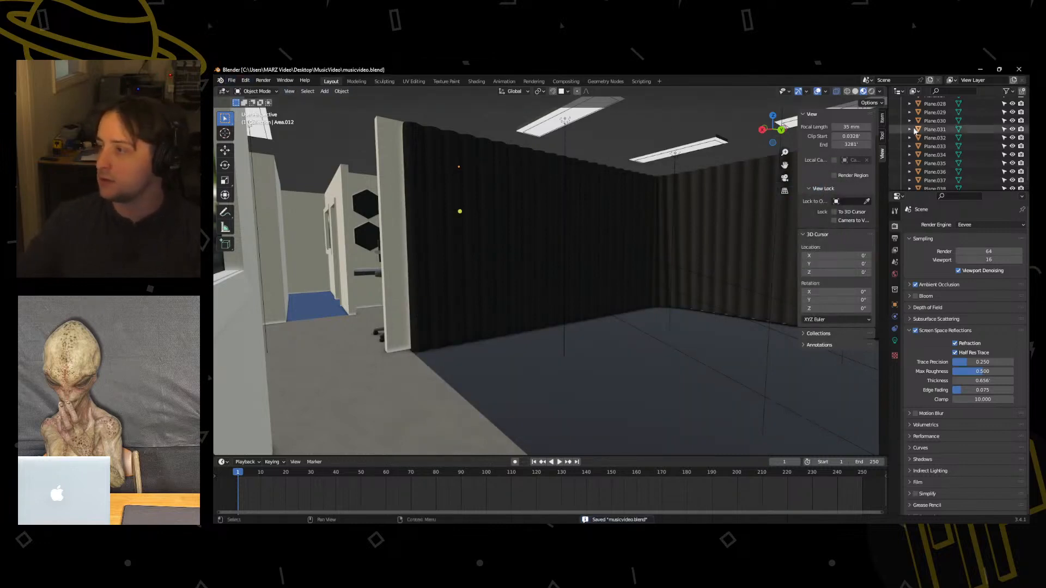
Collapse the main collection in the scene hierarchy and check its contents by toggling its visibility.
{"action": "scroll", "coordinate": [925, 138], "scroll_direction": "up", "scroll_amount": 10}
{"action": "scroll", "coordinate": [926, 138], "scroll_direction": "up", "scroll_amount": 5}
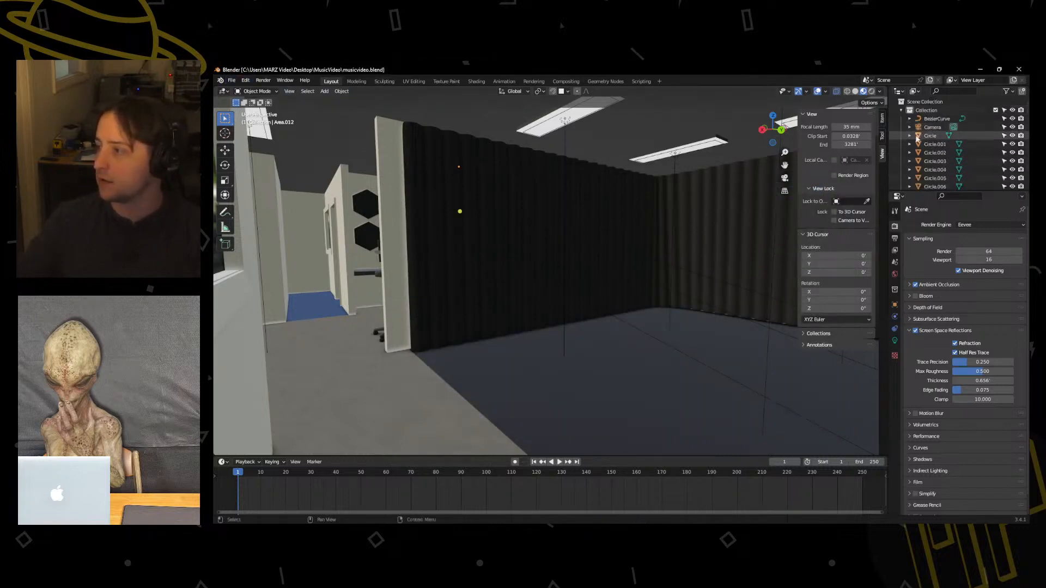
{"action": "left_click", "coordinate": [901, 110]}
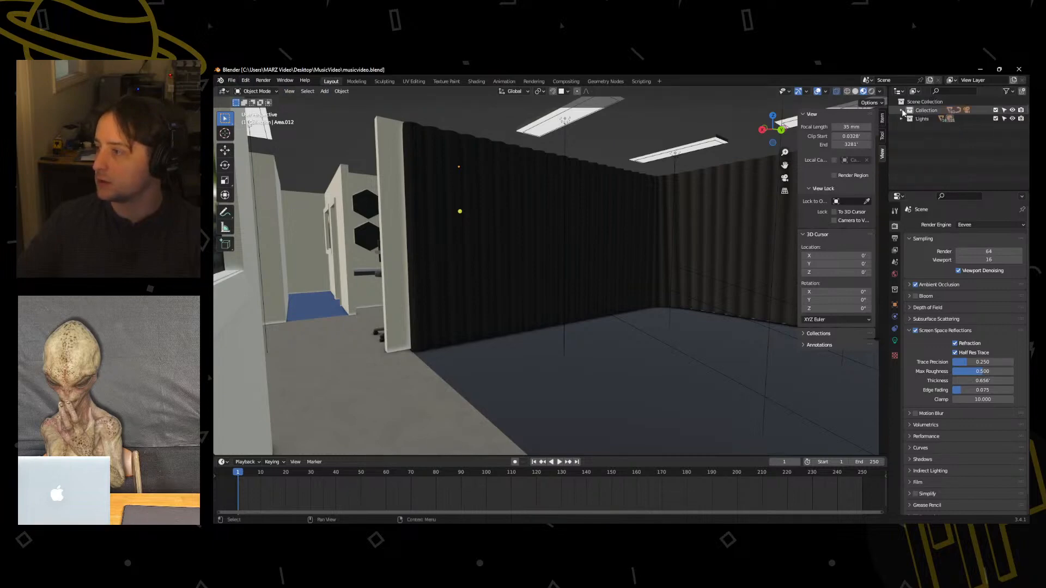
{"action": "left_click", "coordinate": [1012, 110]}
{"action": "left_click", "coordinate": [1012, 110]}
{"action": "left_click", "coordinate": [1012, 118]}
{"action": "left_click", "coordinate": [1012, 119]}
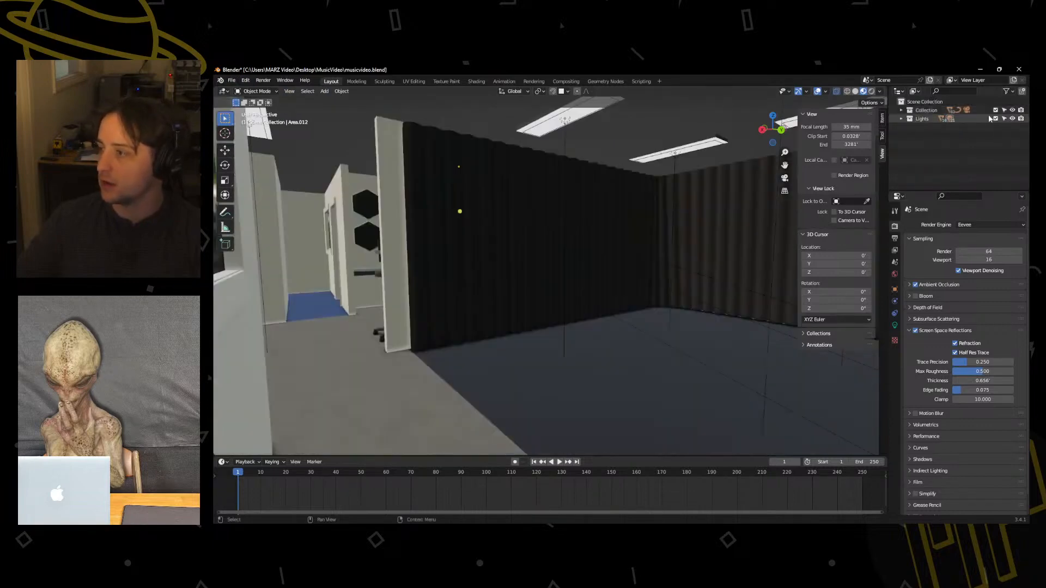
Rename the main collection to Room, and hide and show it to check which objects it holds.
{"action": "double_click", "coordinate": [925, 111]}
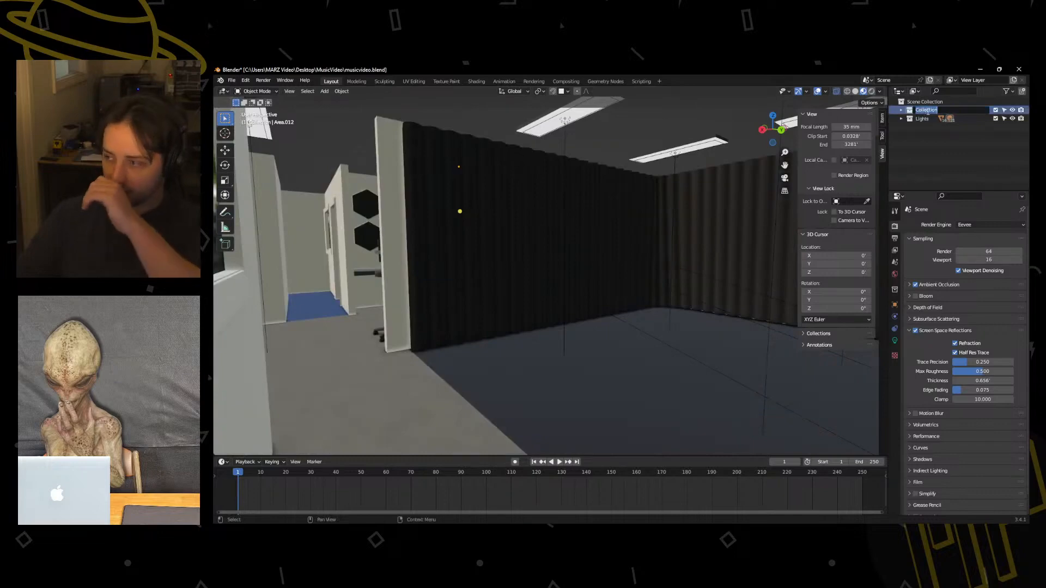
{"action": "type", "text": "Room"}
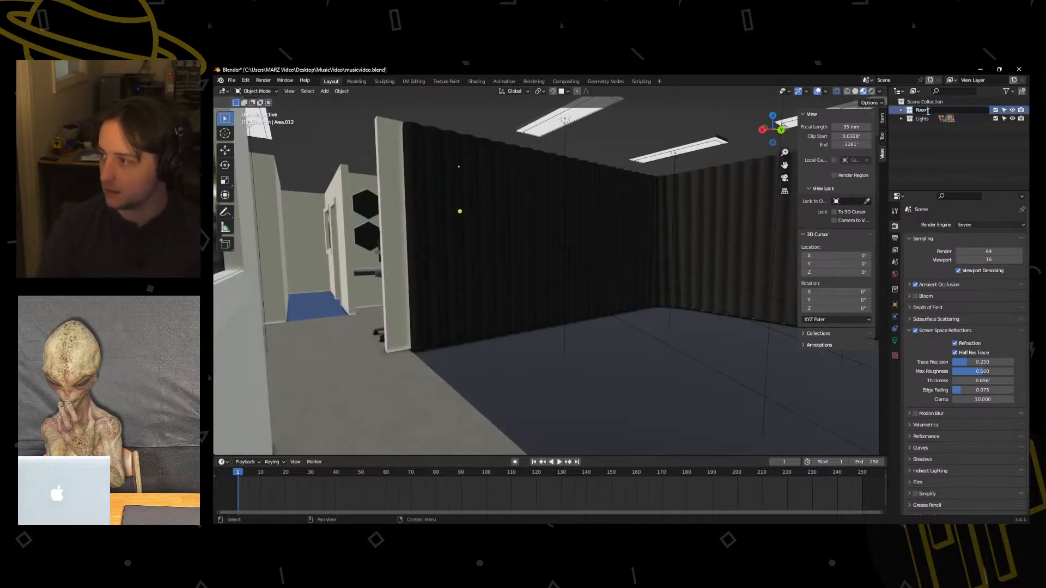
{"action": "key", "text": "Return"}
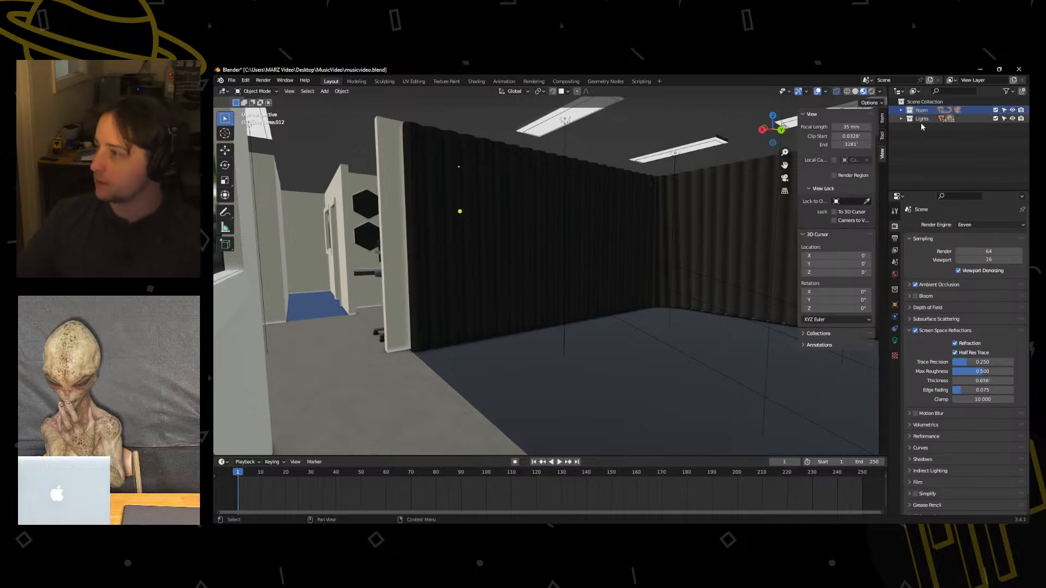
{"action": "left_click", "coordinate": [1012, 110]}
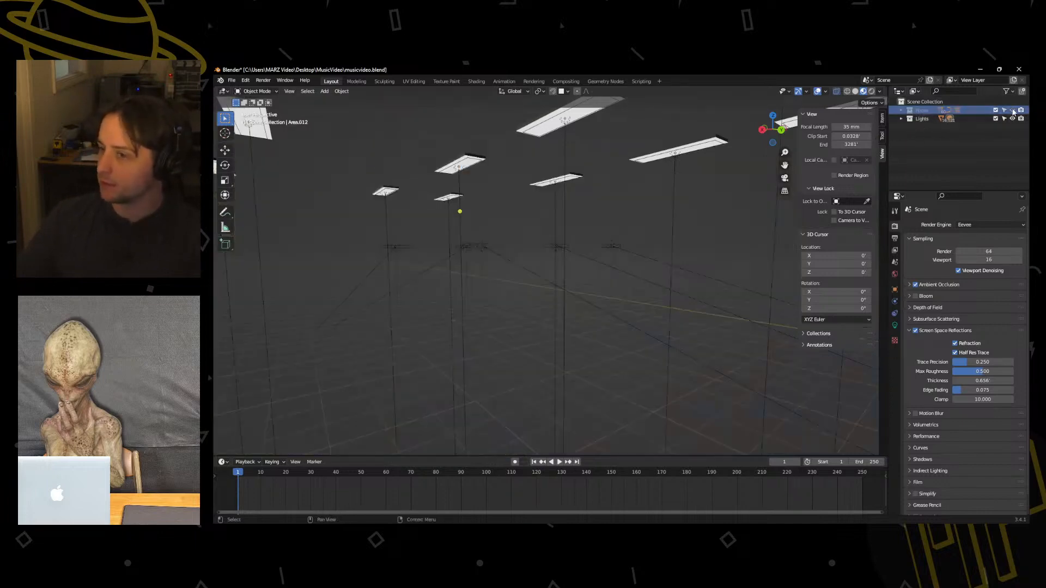
{"action": "left_click", "coordinate": [1012, 110]}
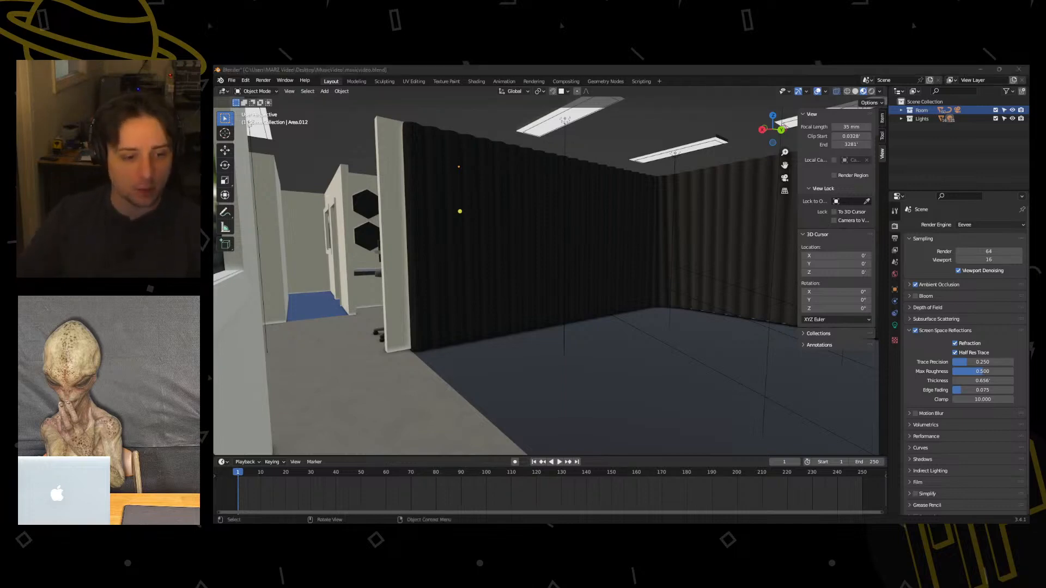
Import the FBX file Hip Hop Dancing.fbx from the Downloads folder into the scene.
{"action": "left_click", "coordinate": [382, 117]}
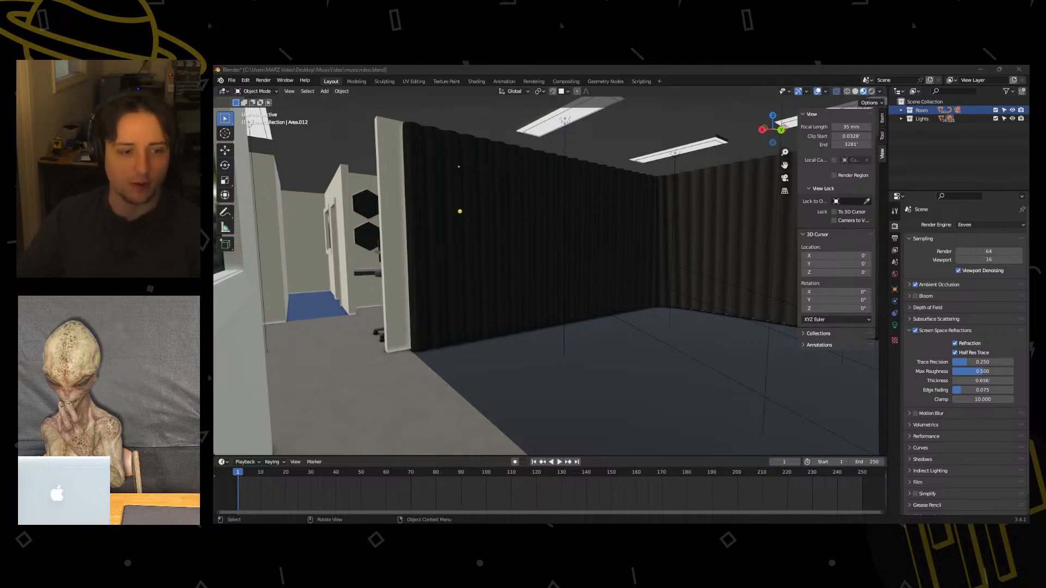
{"action": "left_click", "coordinate": [232, 81]}
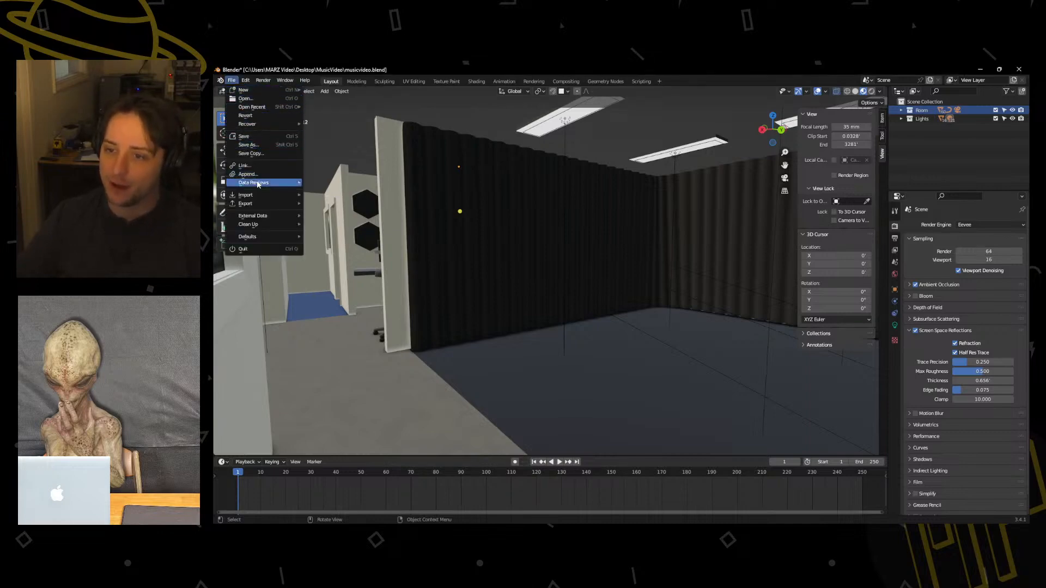
{"action": "mouse_move", "coordinate": [259, 195]}
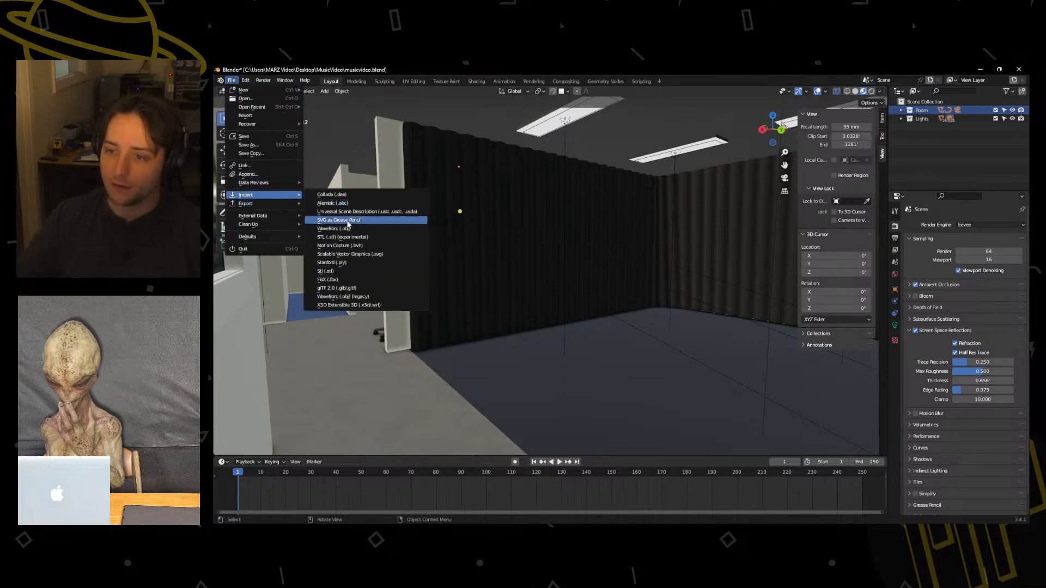
{"action": "left_click", "coordinate": [353, 280]}
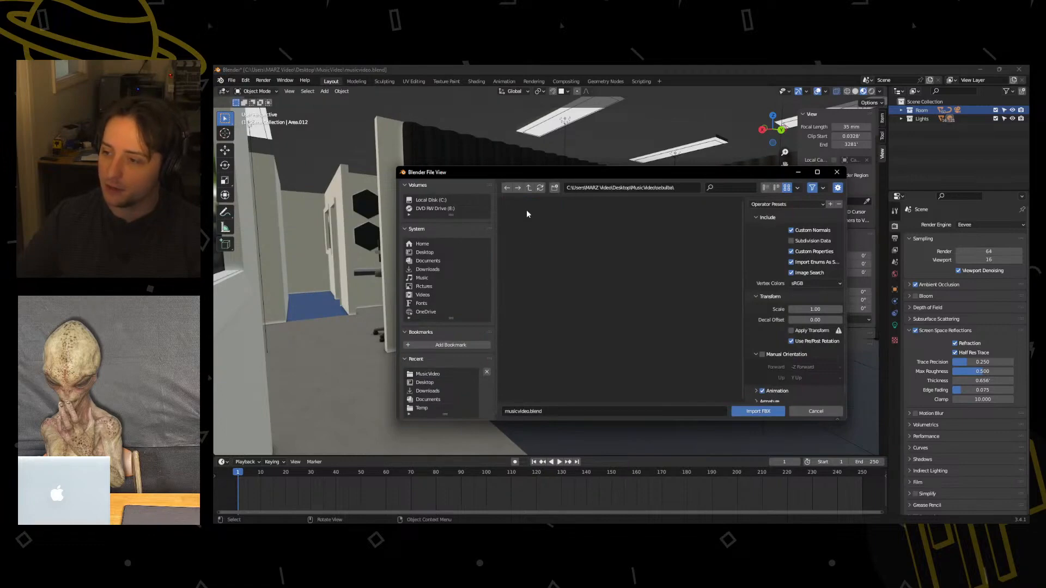
{"action": "left_click", "coordinate": [422, 270]}
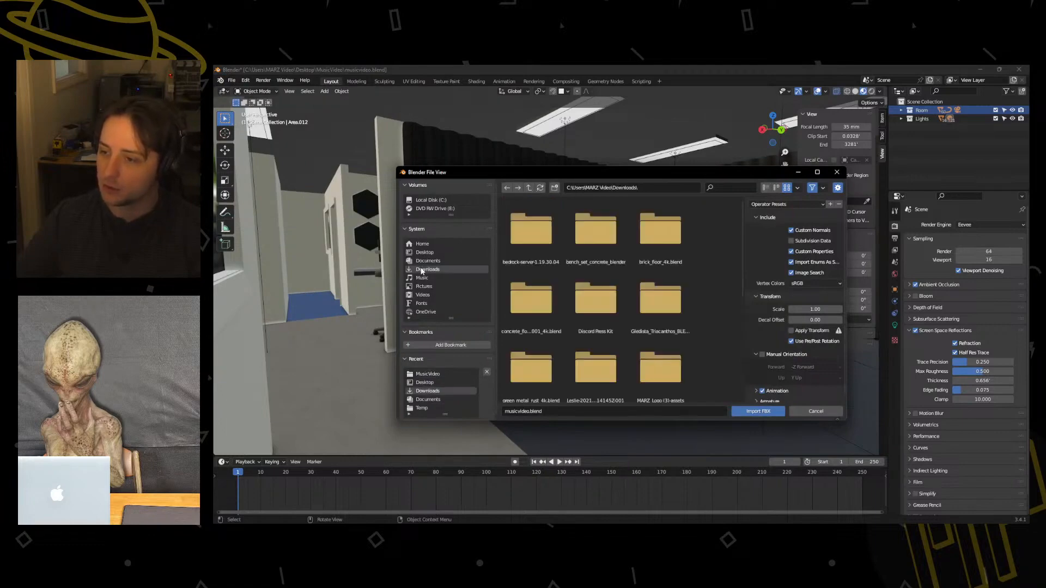
{"action": "scroll", "coordinate": [693, 294], "scroll_direction": "down", "scroll_amount": 5}
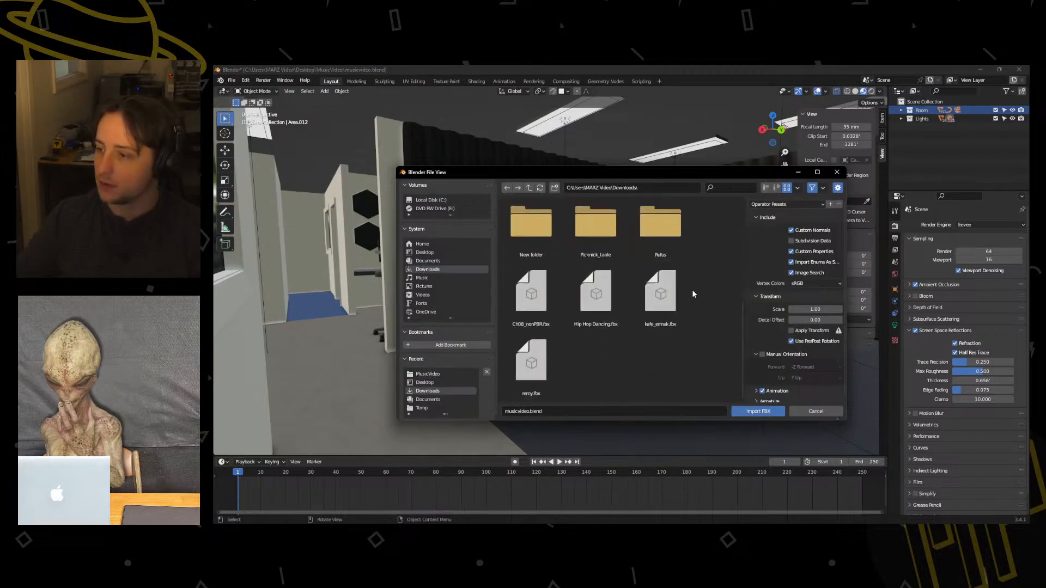
{"action": "left_click", "coordinate": [602, 316]}
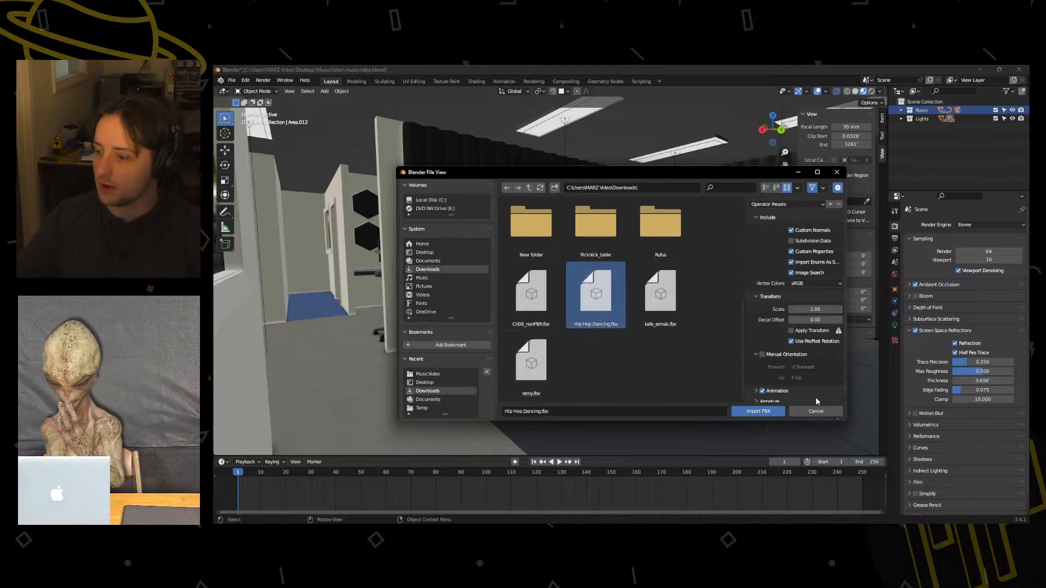
{"action": "left_click", "coordinate": [757, 412]}
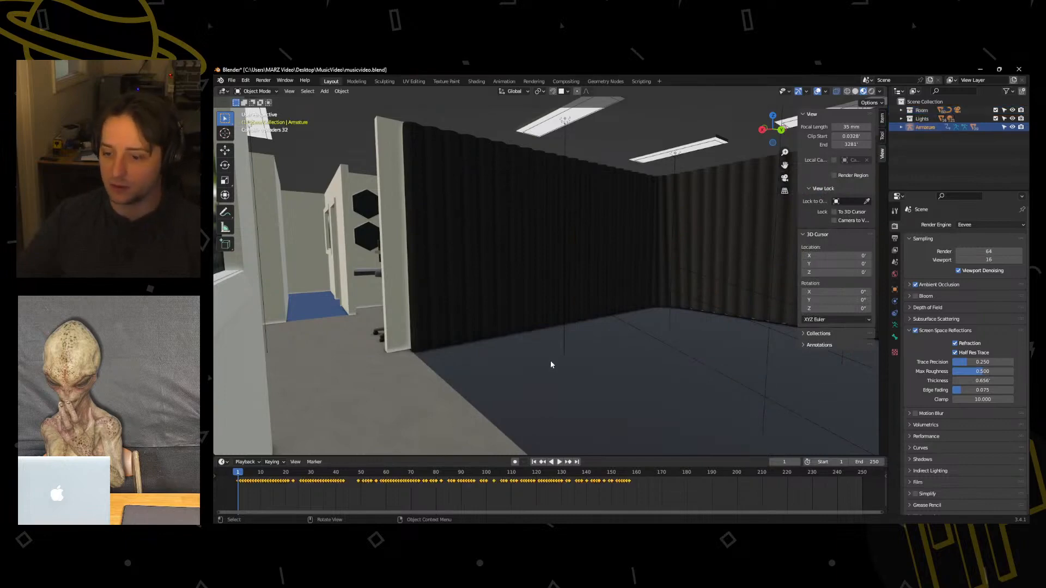
Locate the imported dancer armature at the studio's outer corner and scale it up uniformly to many times its size.
{"action": "scroll", "coordinate": [550, 361], "scroll_direction": "down", "scroll_amount": 12}
{"action": "scroll", "coordinate": [529, 323], "scroll_direction": "up", "scroll_amount": 8}
{"action": "scroll", "coordinate": [480, 354], "scroll_direction": "down", "scroll_amount": 6}
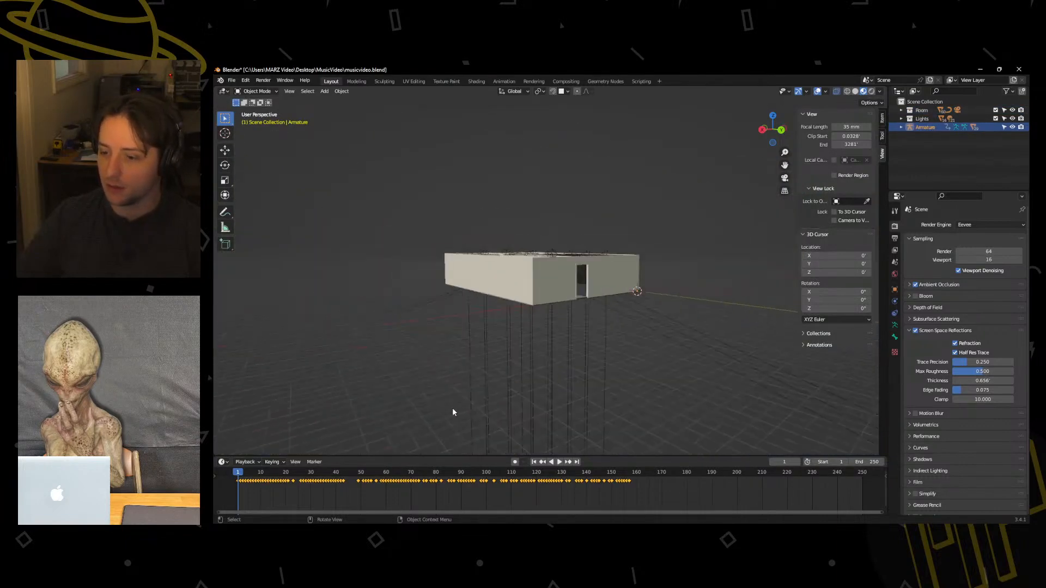
{"action": "middle_click_drag", "start_coordinate": [452, 412], "coordinate": [521, 415]}
{"action": "middle_click_drag", "start_coordinate": [453, 347], "coordinate": [564, 273]}
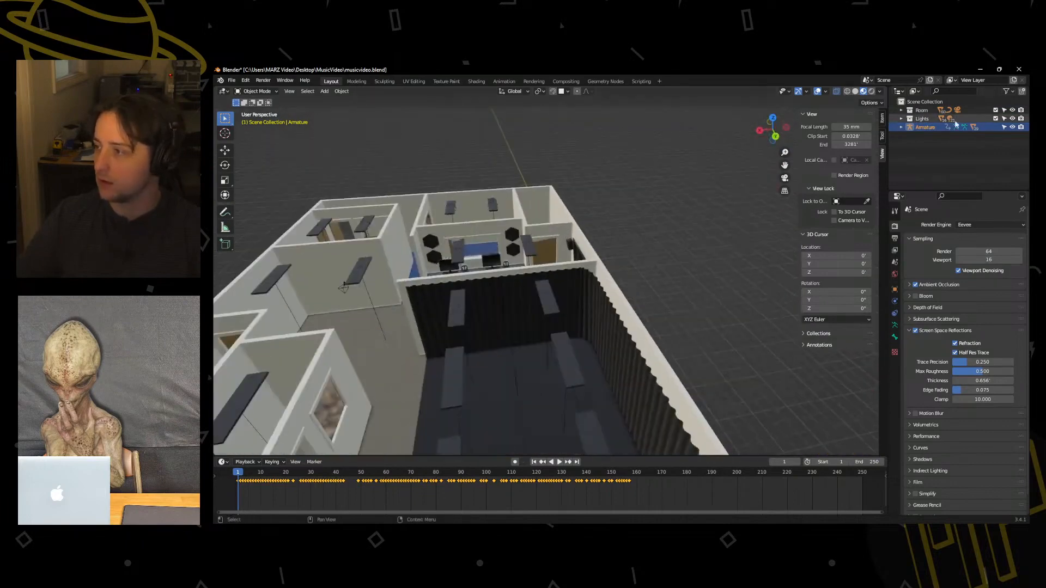
{"action": "key", "text": "KP_Decimal"}
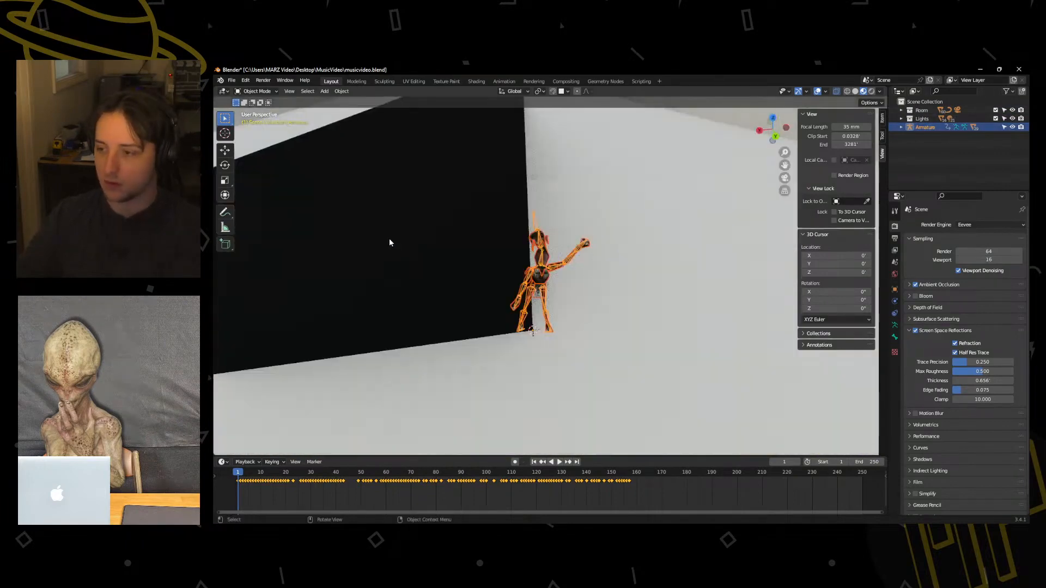
{"action": "middle_click_drag", "start_coordinate": [554, 280], "coordinate": [482, 320]}
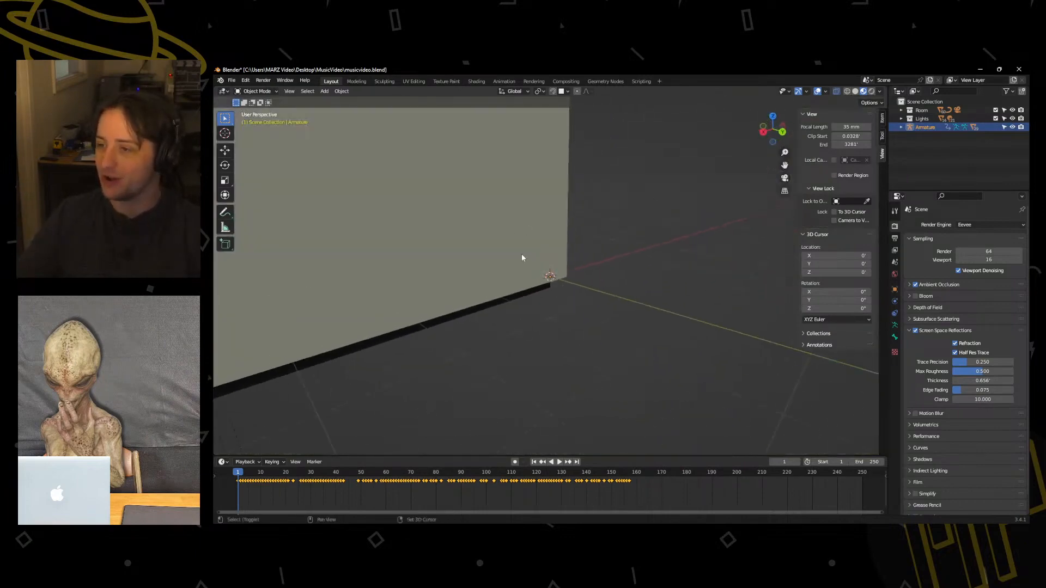
{"action": "middle_click_drag", "start_coordinate": [523, 257], "coordinate": [643, 327]}
{"action": "key", "text": "s"}
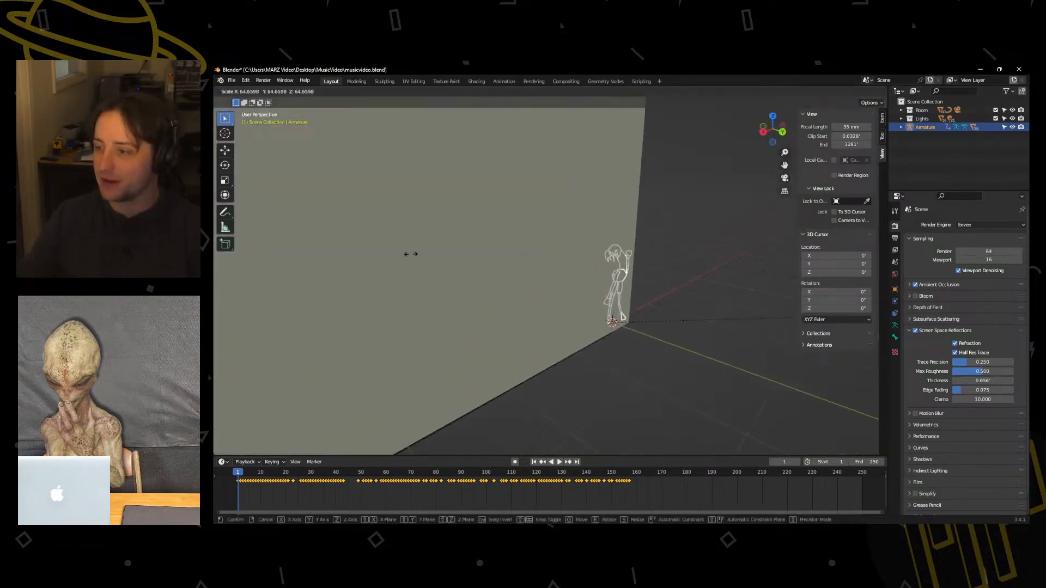
{"action": "left_click", "coordinate": [342, 201]}
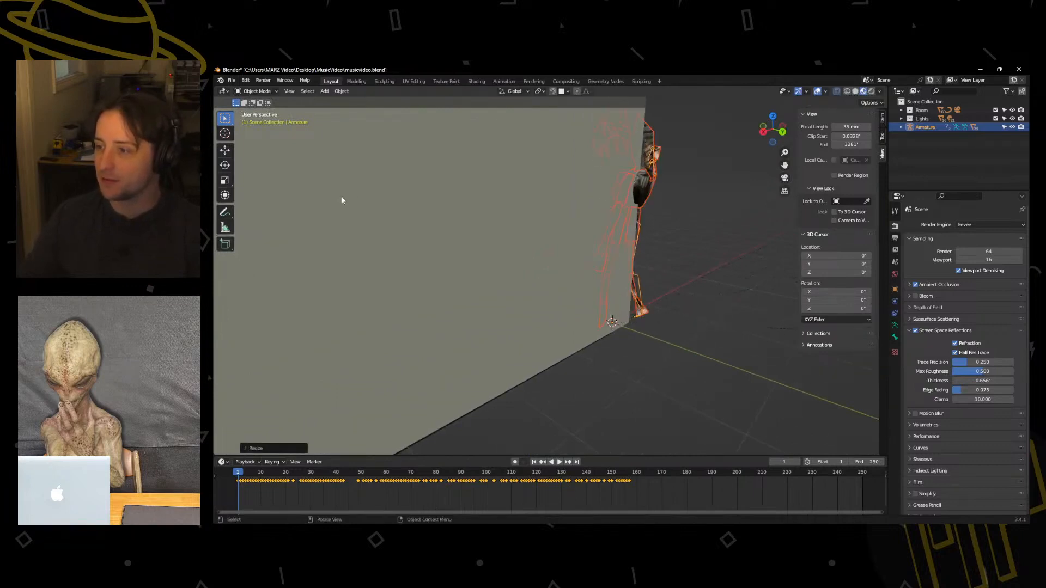
Scale the dancer armature up uniformly to suit the studio's height and move it inside the curtained room.
{"action": "middle_click_drag", "start_coordinate": [454, 190], "coordinate": [520, 197]}
{"action": "scroll", "coordinate": [520, 198], "scroll_direction": "down", "scroll_amount": 5}
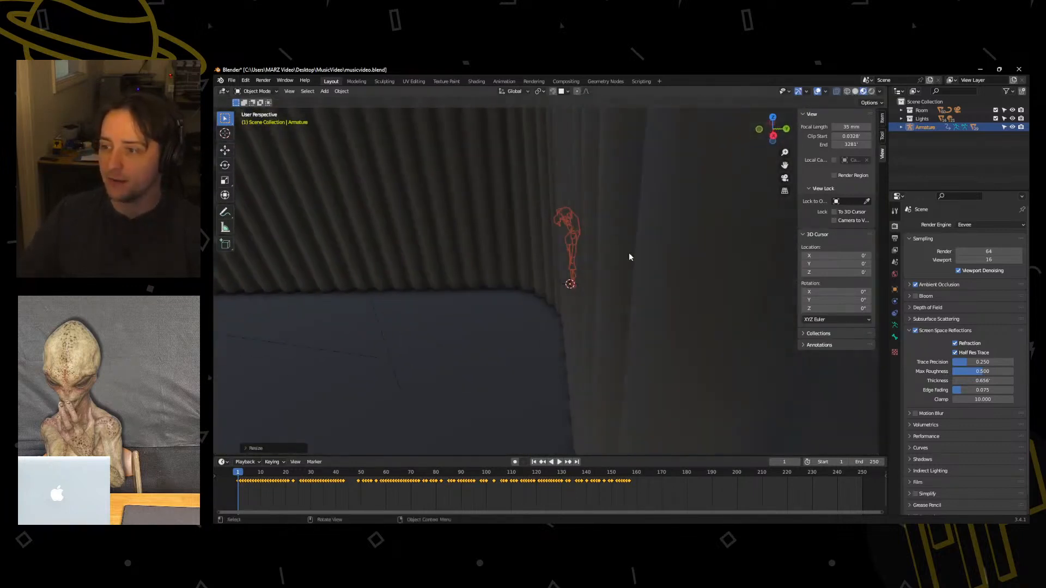
{"action": "middle_click_drag", "start_coordinate": [628, 254], "coordinate": [567, 256]}
{"action": "scroll", "coordinate": [567, 256], "scroll_direction": "down", "scroll_amount": 3}
{"action": "middle_click_drag", "start_coordinate": [605, 291], "coordinate": [609, 284]}
{"action": "key", "text": "s"}
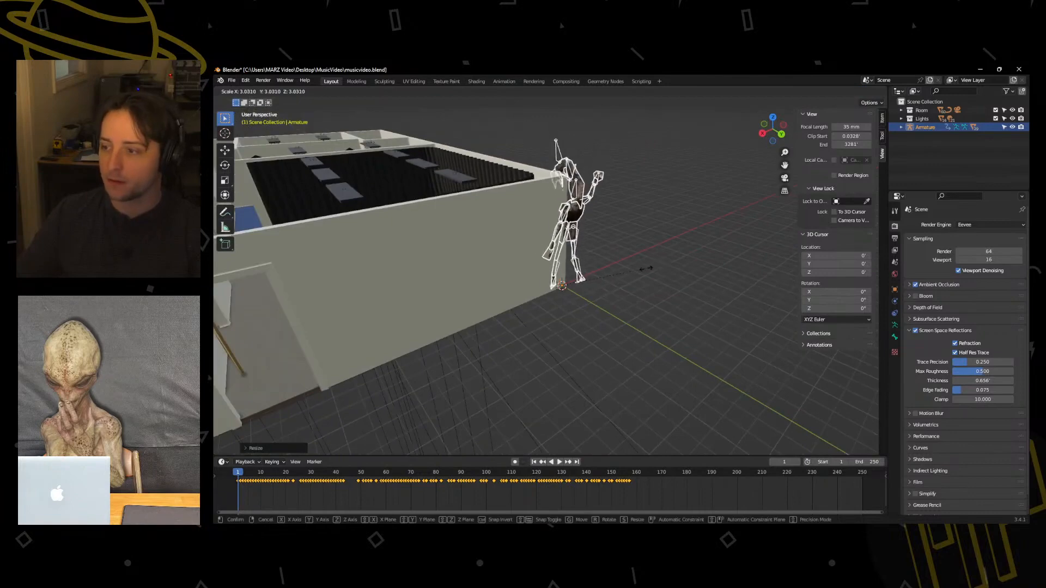
{"action": "left_click", "coordinate": [616, 276]}
{"action": "key", "text": "g"}
{"action": "left_click", "coordinate": [453, 279]}
{"action": "middle_click_drag", "start_coordinate": [453, 279], "coordinate": [509, 250]}
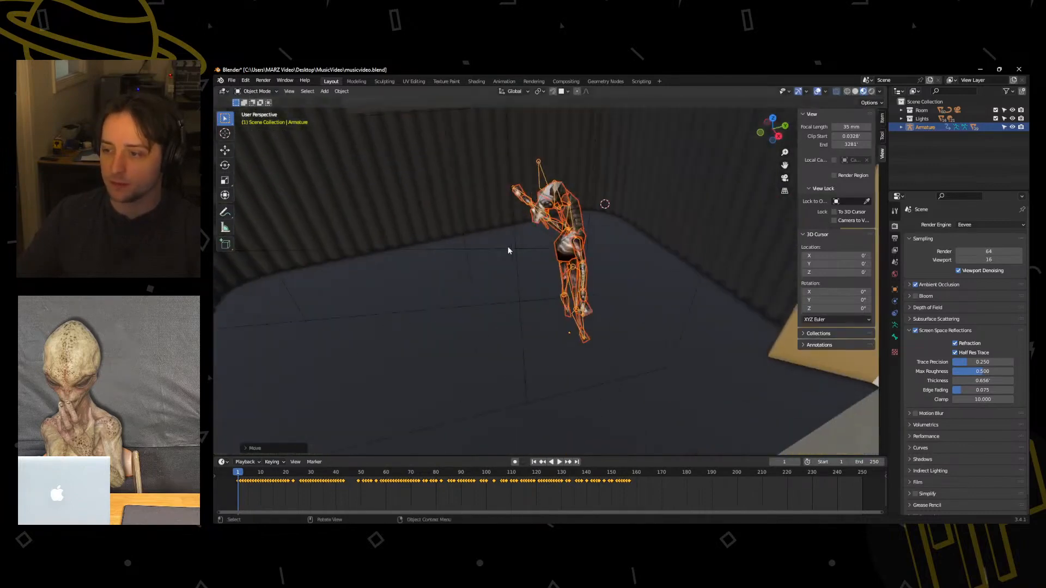
Play the dancer's animation, return to the start of the timeline and replay it past the last keyframes.
{"action": "left_click", "coordinate": [559, 460]}
{"action": "middle_click_drag", "start_coordinate": [570, 392], "coordinate": [541, 317]}
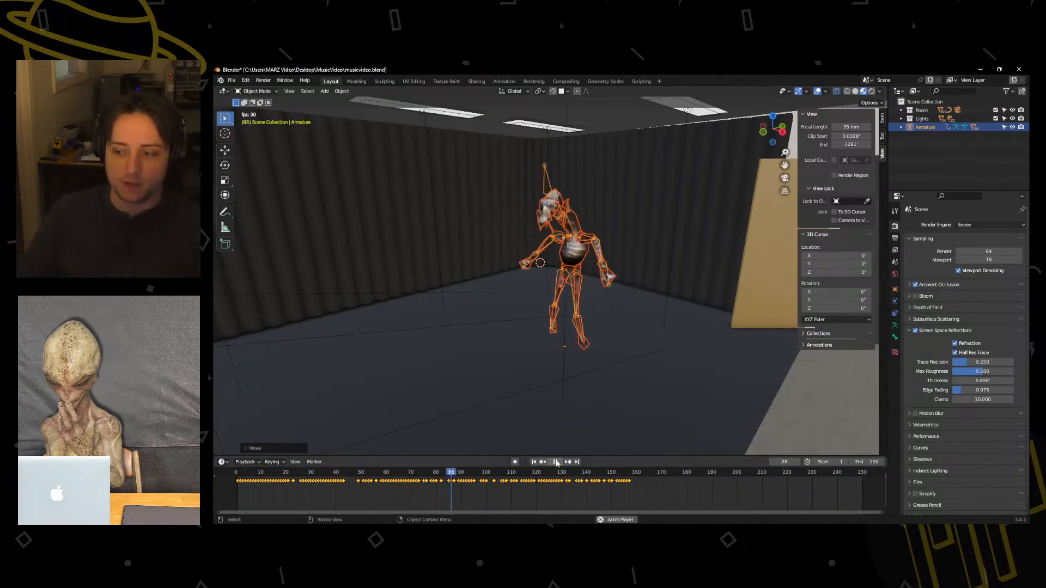
{"action": "left_click", "coordinate": [556, 462]}
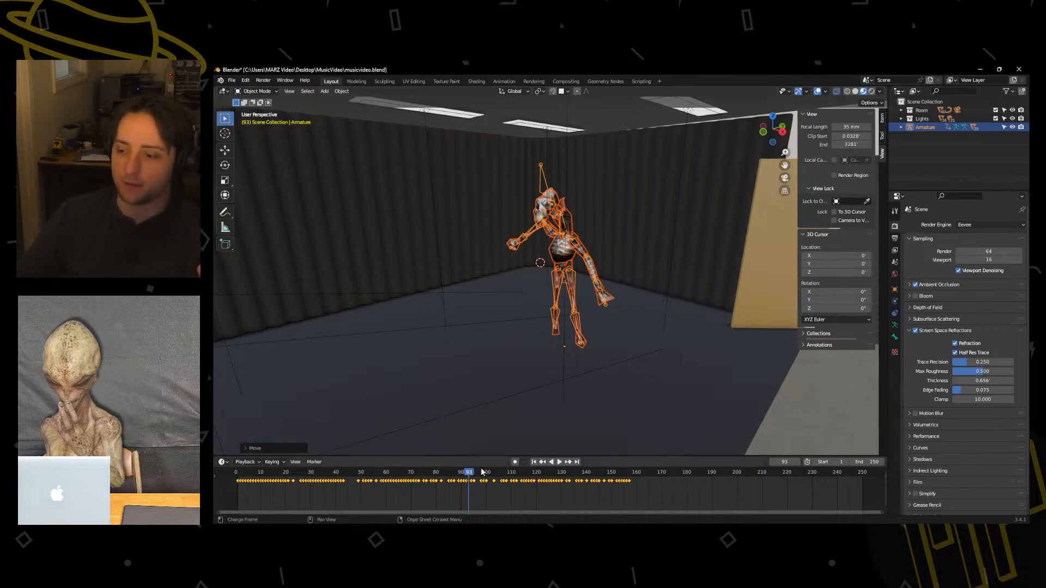
{"action": "key", "text": "space"}
{"action": "left_click_drag", "start_coordinate": [470, 475], "coordinate": [241, 471]}
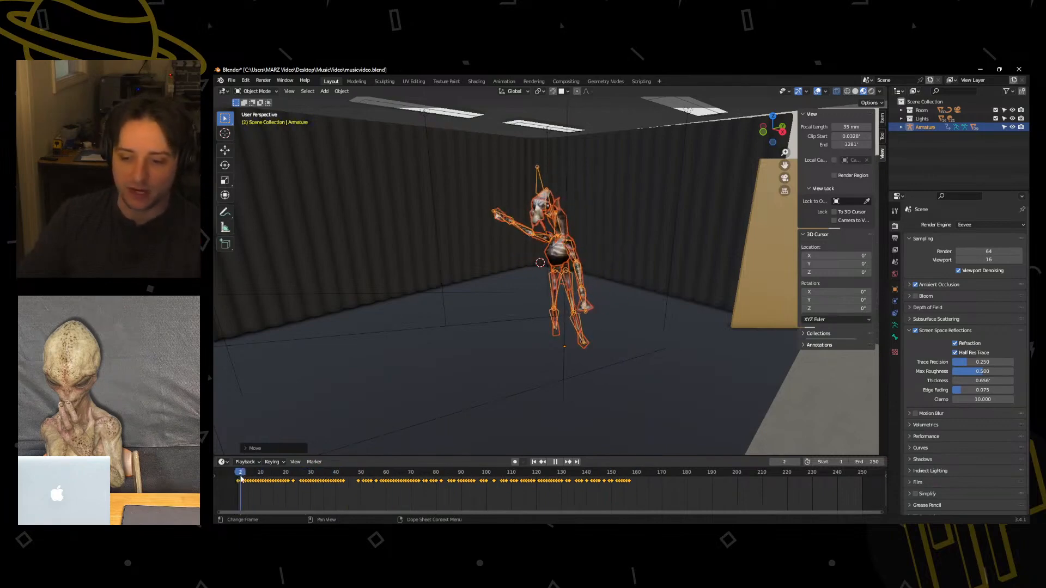
{"action": "left_click", "coordinate": [620, 501]}
{"action": "key", "text": "space"}
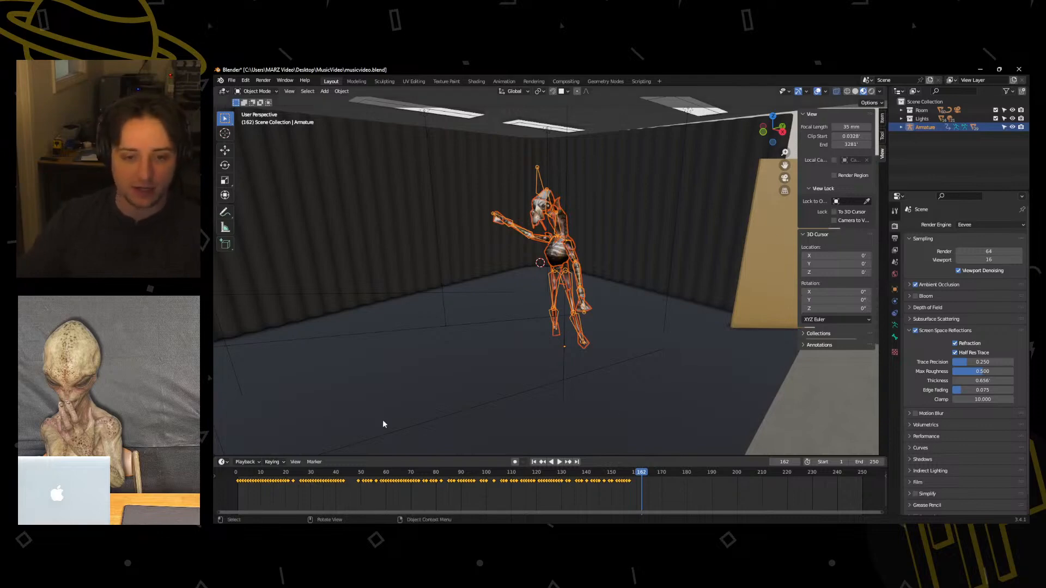
Hide the Room and Lights collections to isolate the dancer.
{"action": "middle_click_drag", "start_coordinate": [622, 343], "coordinate": [690, 249]}
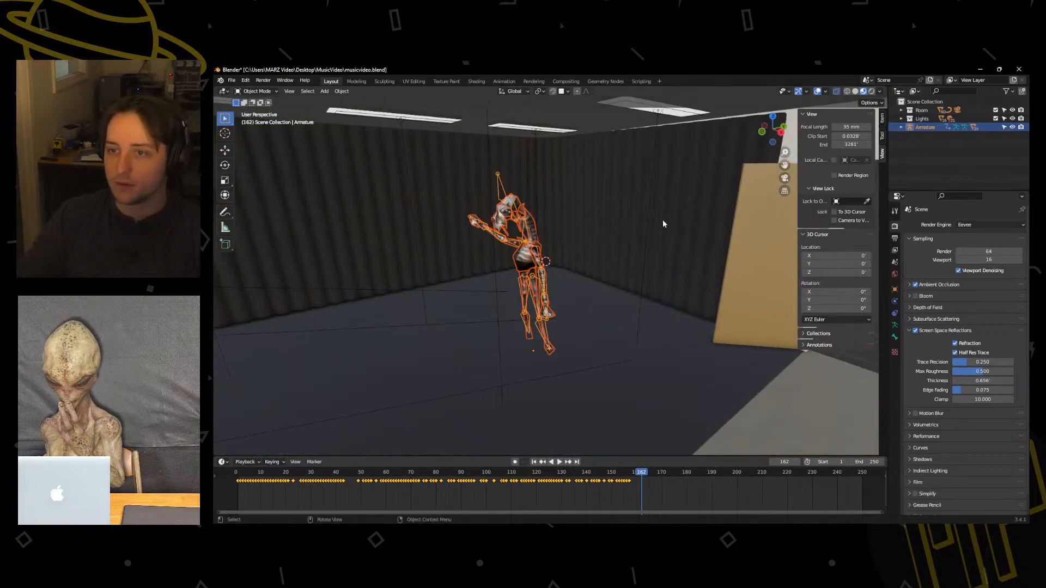
{"action": "scroll", "coordinate": [662, 220], "scroll_direction": "down", "scroll_amount": 2}
{"action": "middle_click_drag", "start_coordinate": [697, 325], "coordinate": [564, 256]}
{"action": "middle_click_drag", "start_coordinate": [710, 300], "coordinate": [655, 305]}
{"action": "scroll", "coordinate": [648, 309], "scroll_direction": "up", "scroll_amount": 3}
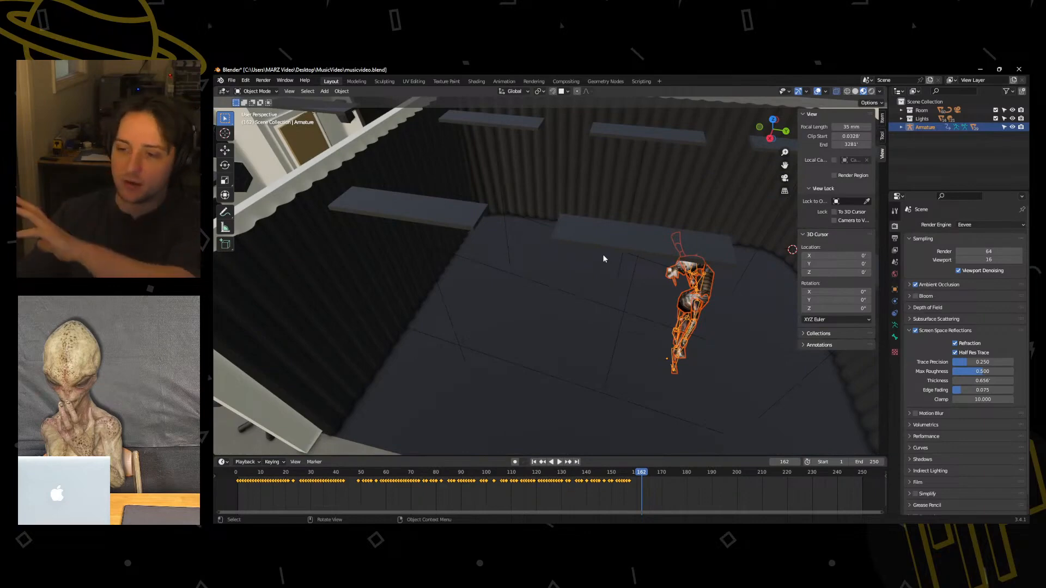
{"action": "middle_click_drag", "start_coordinate": [572, 344], "coordinate": [554, 339]}
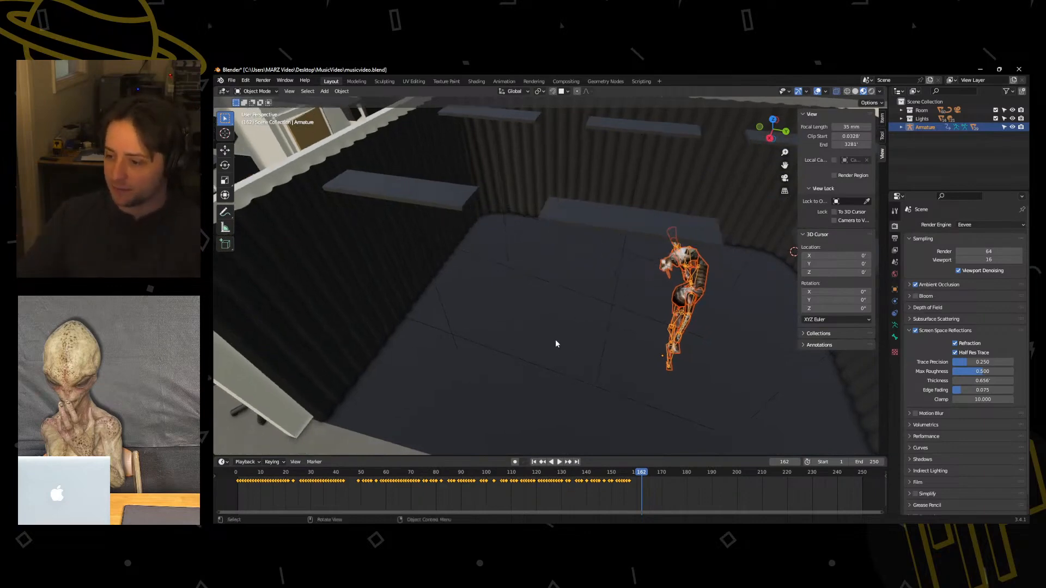
{"action": "scroll", "coordinate": [557, 340], "scroll_direction": "down", "scroll_amount": 6}
{"action": "left_click", "coordinate": [1012, 127], "text": "ctrl"}
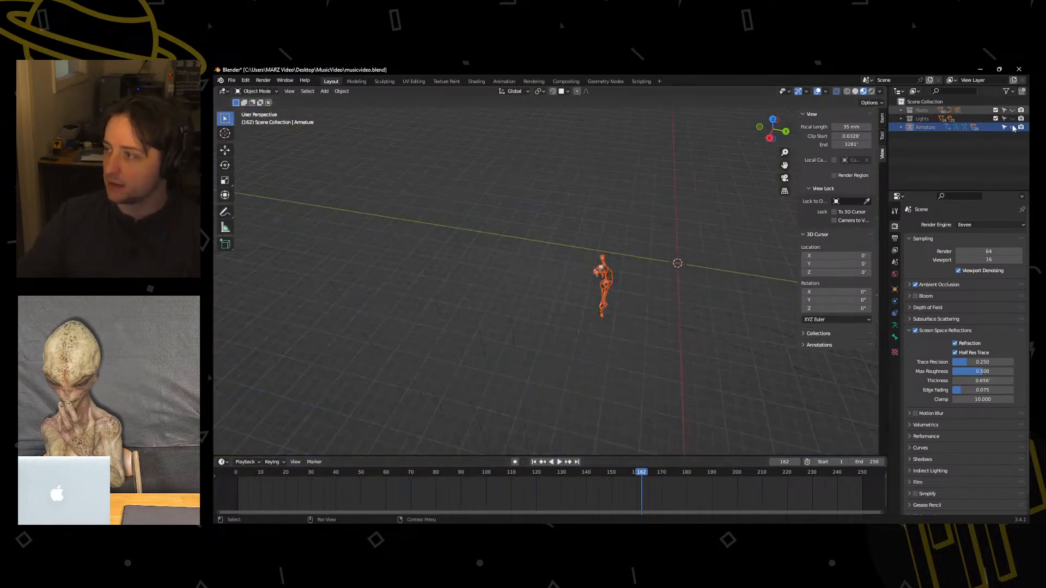
{"action": "left_click", "coordinate": [901, 127]}
{"action": "right_click", "coordinate": [918, 129]}
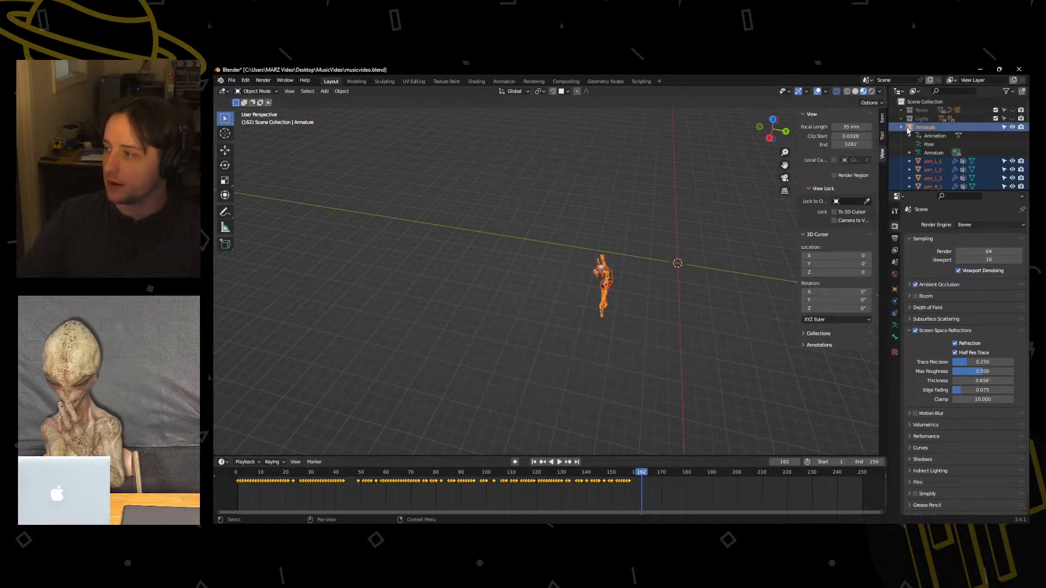
{"action": "left_click", "coordinate": [901, 127]}
{"action": "right_click", "coordinate": [919, 129]}
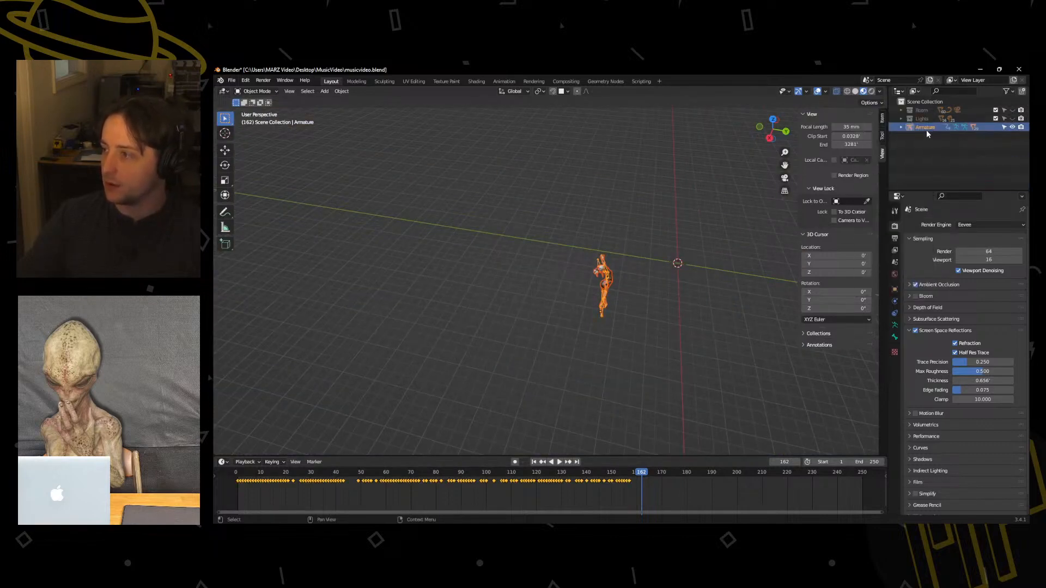
{"action": "key", "text": "m"}
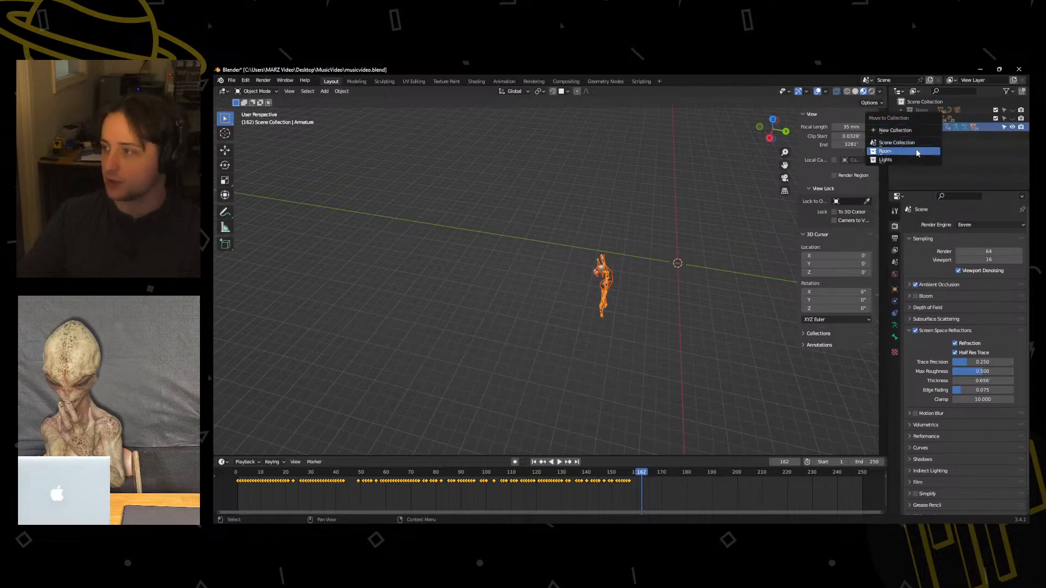
{"action": "left_click", "coordinate": [895, 130]}
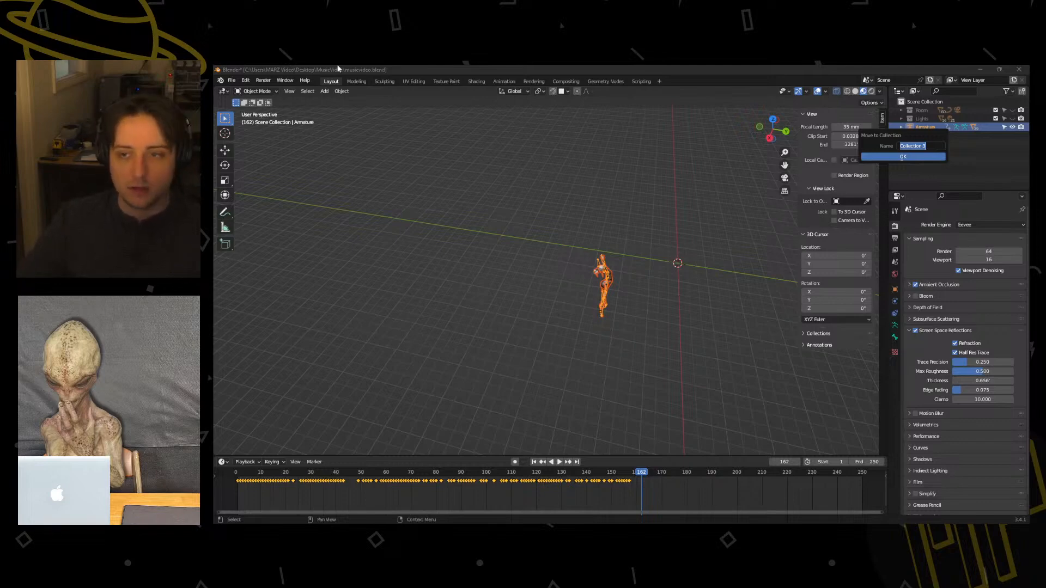
{"action": "left_click", "coordinate": [513, 238]}
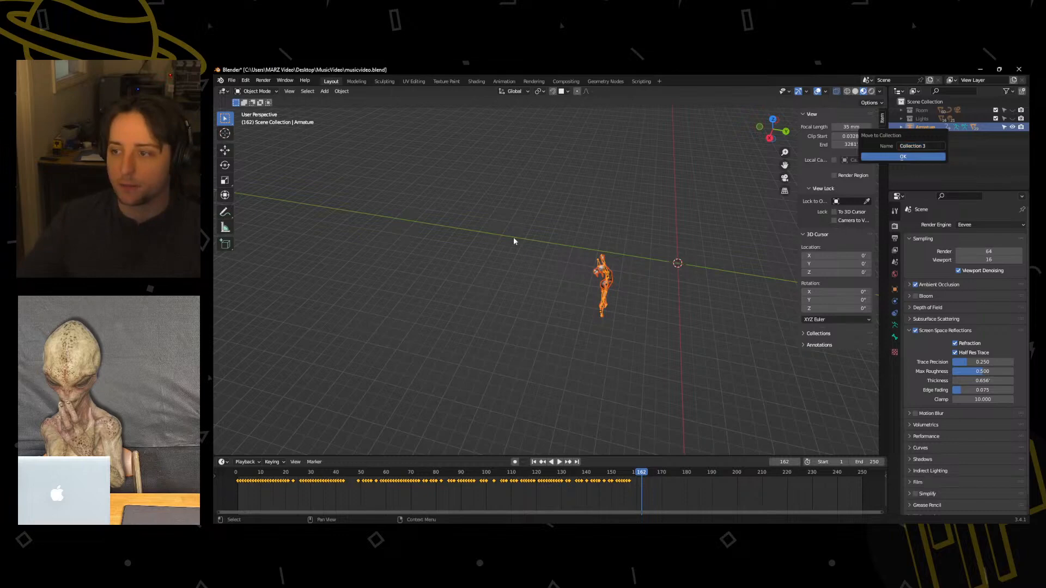
{"action": "left_click", "coordinate": [234, 82]}
{"action": "left_click", "coordinate": [434, 173]}
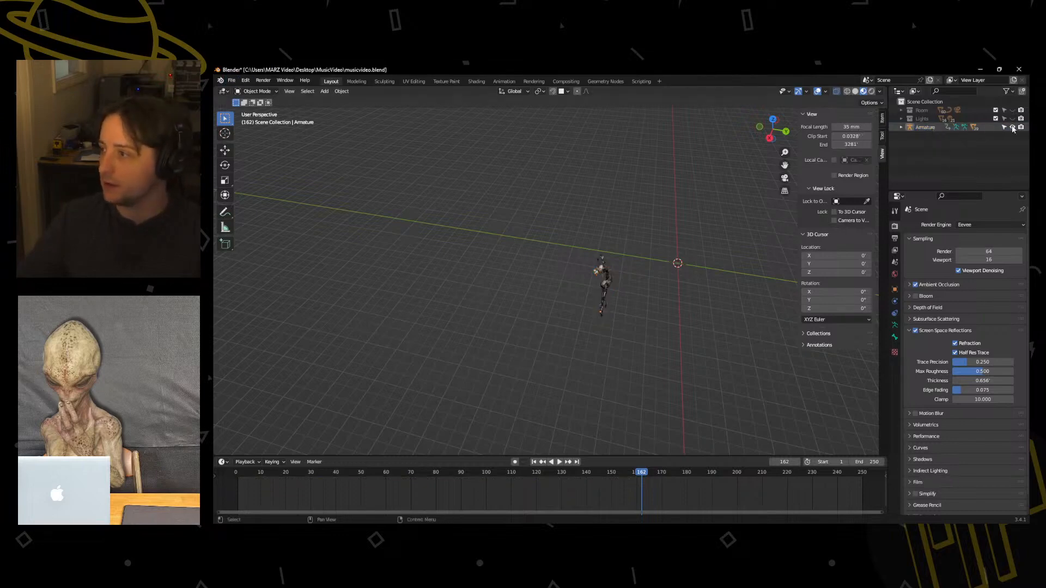
Select the dancer's armature and move it into a new collection named Sebulba.
{"action": "right_click", "coordinate": [921, 128]}
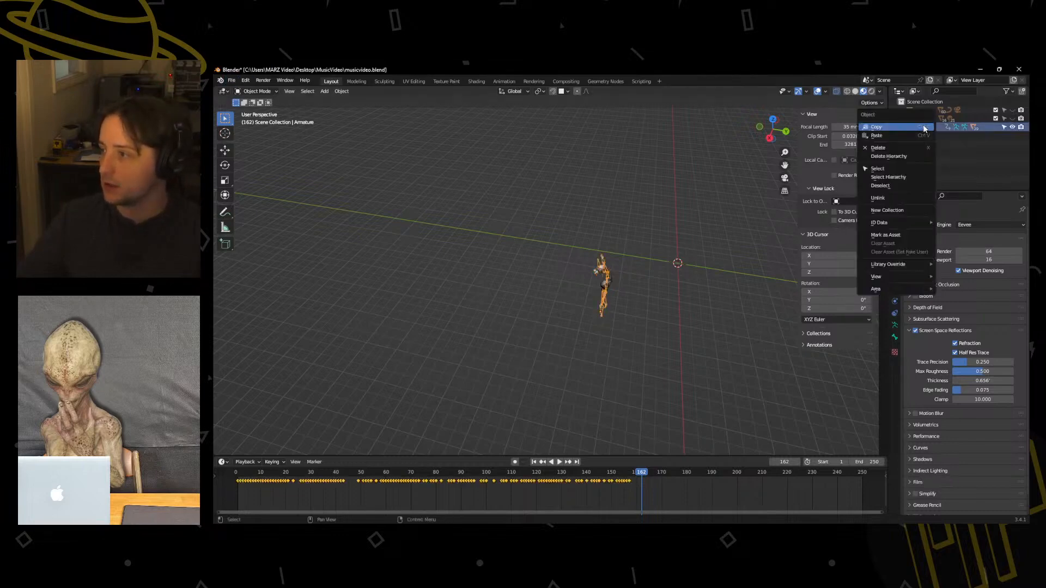
{"action": "left_click", "coordinate": [927, 185]}
{"action": "right_click", "coordinate": [925, 130]}
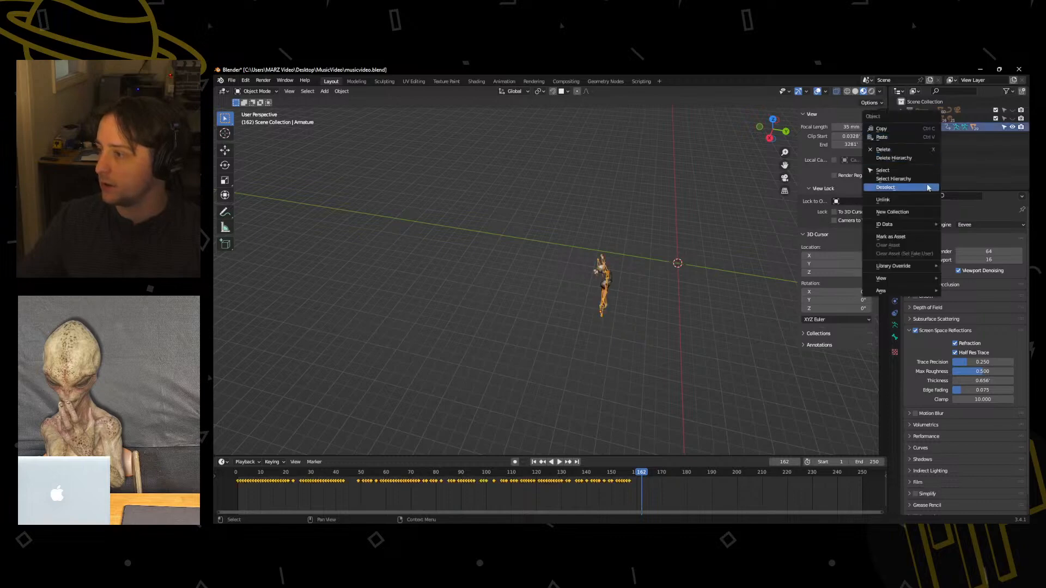
{"action": "left_click", "coordinate": [935, 171]}
{"action": "right_click", "coordinate": [920, 129]}
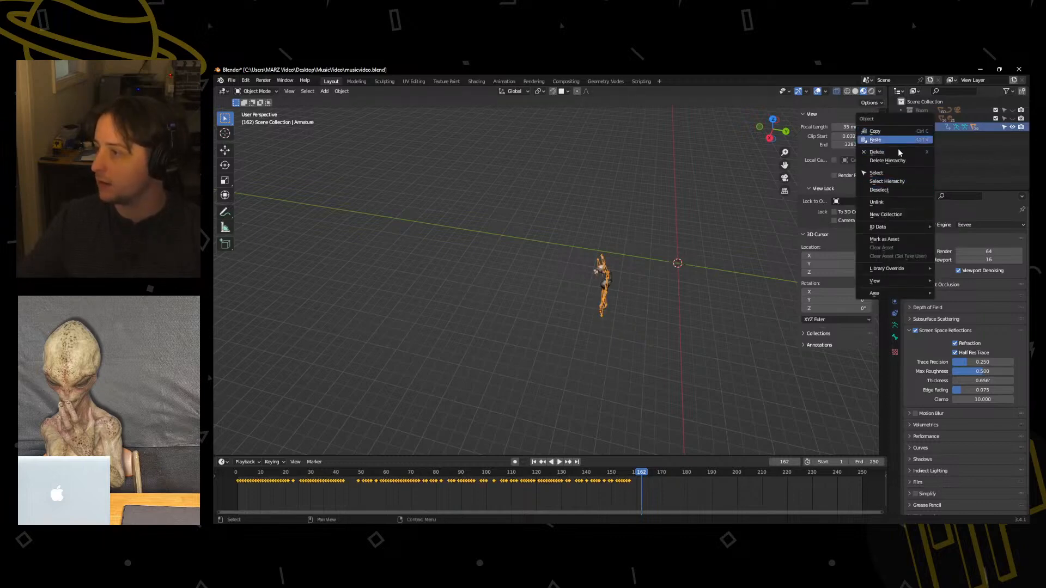
{"action": "key", "text": "m"}
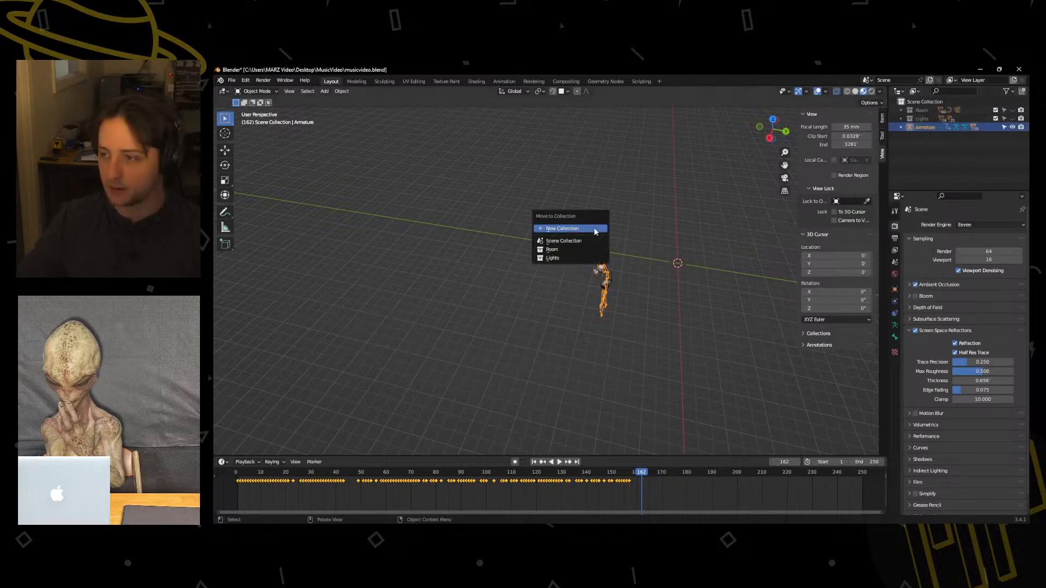
{"action": "key", "text": "m"}
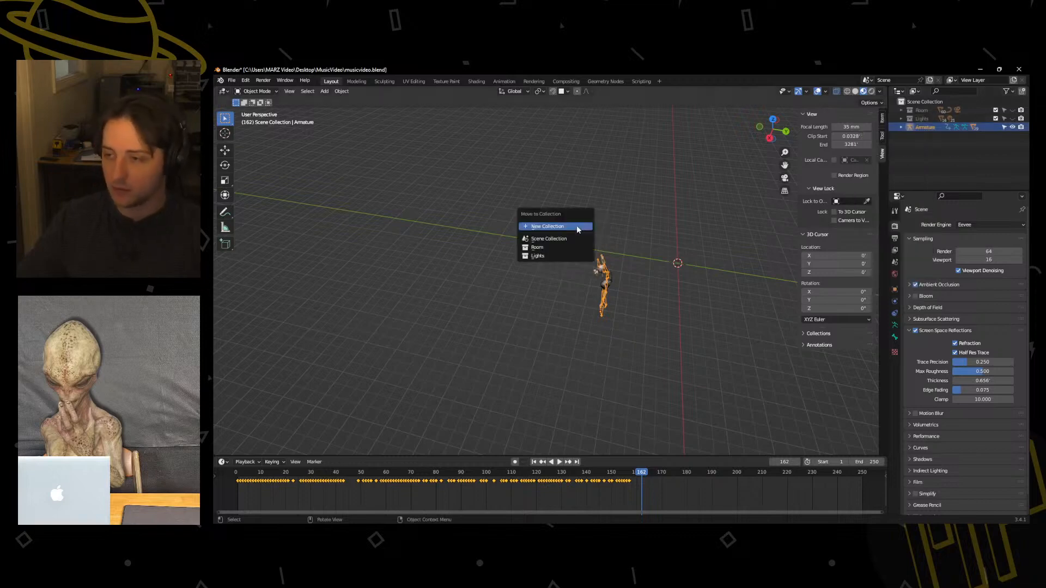
{"action": "left_click", "coordinate": [580, 229]}
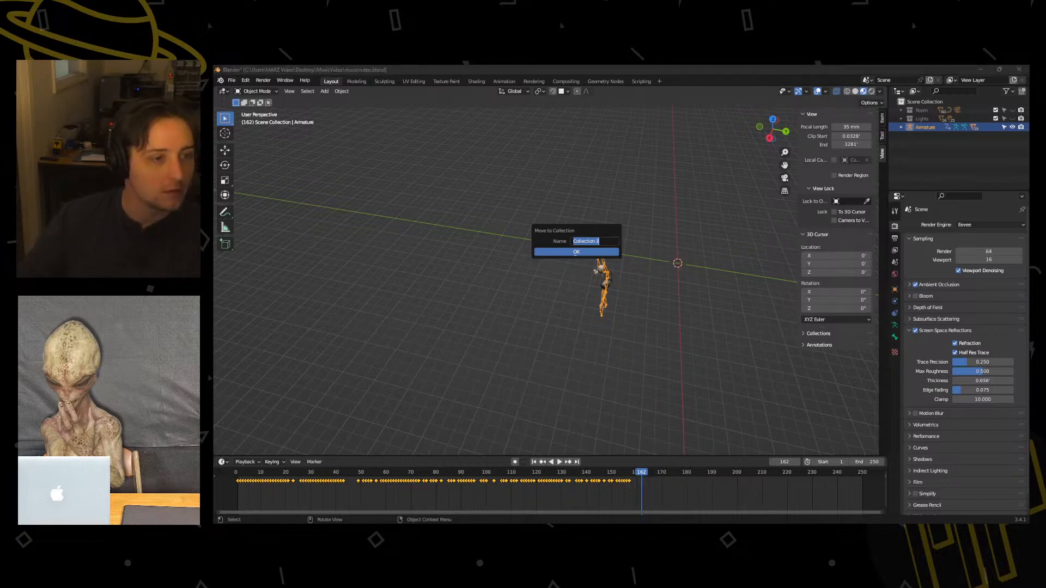
{"action": "left_click", "coordinate": [603, 239]}
{"action": "key", "text": "ctrl+a"}
{"action": "type", "text": "s"}
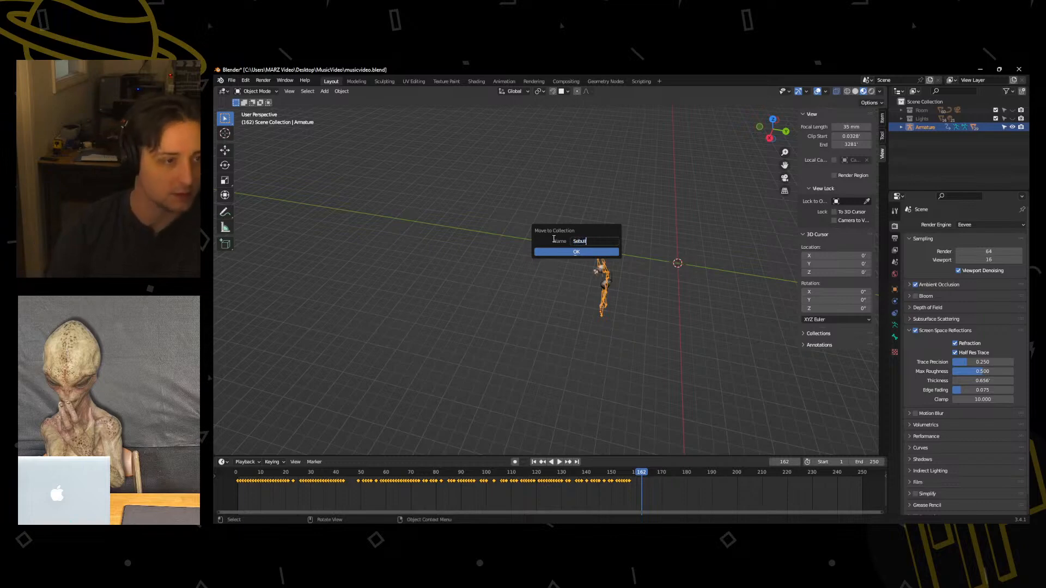
{"action": "type", "text": "ebulba"}
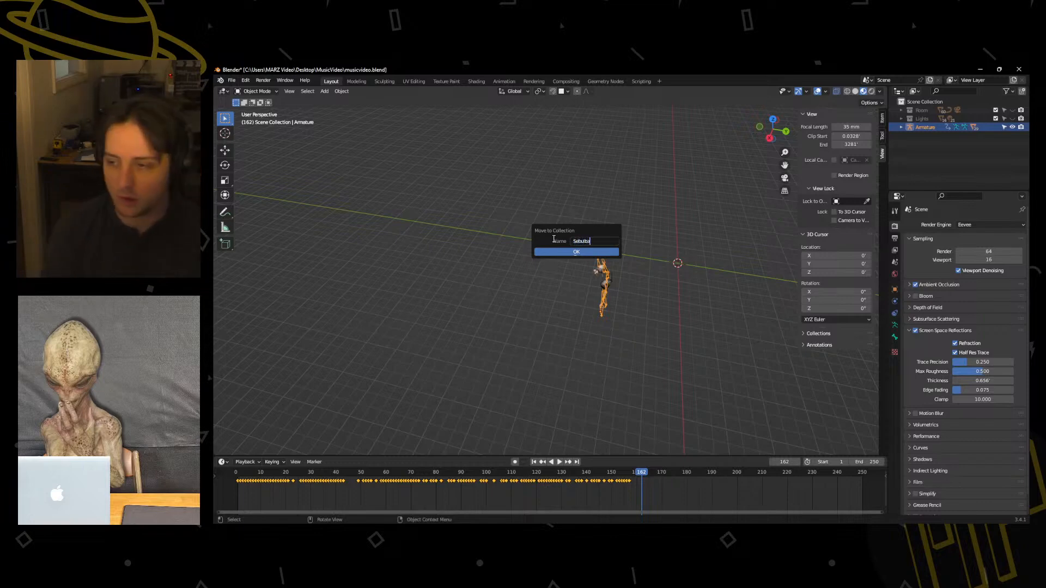
{"action": "key", "text": "Return"}
{"action": "left_click", "coordinate": [564, 253]}
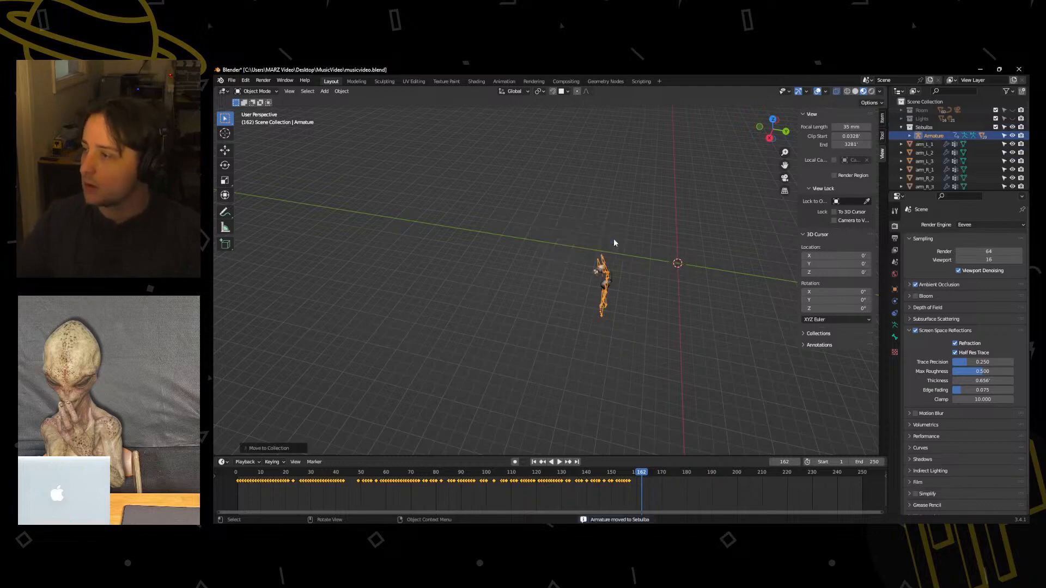
Select all of the dancer's remaining body part meshes and move them into the Sebulba collection.
{"action": "left_click", "coordinate": [920, 144]}
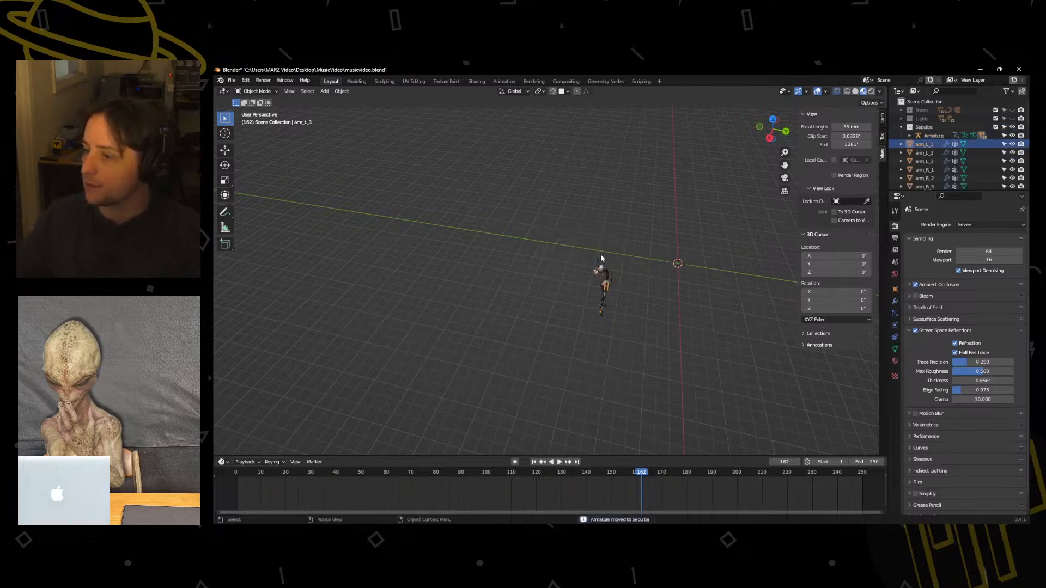
{"action": "key", "text": "a"}
{"action": "left_click_drag", "start_coordinate": [923, 145], "coordinate": [922, 129]}
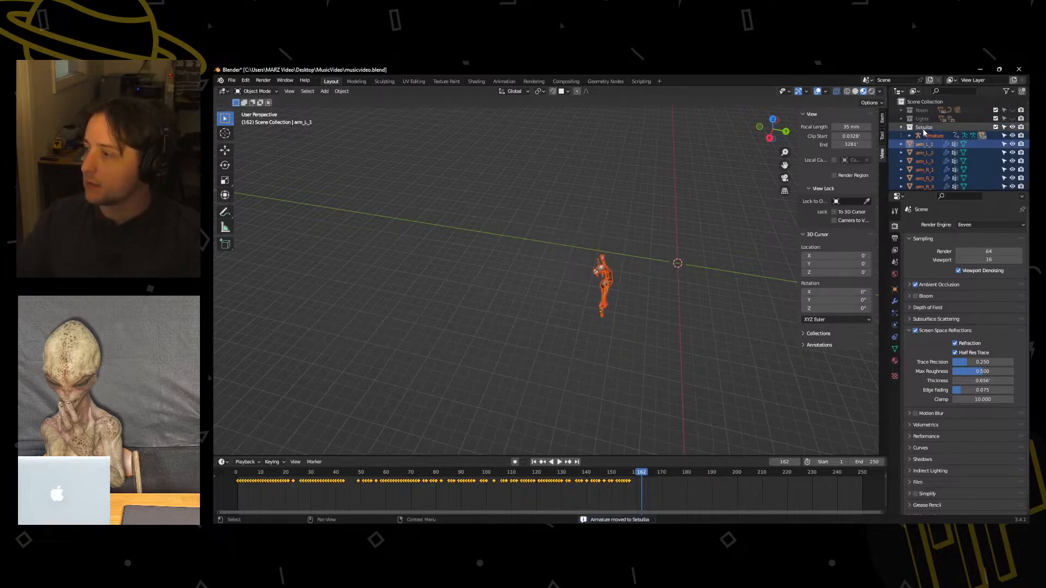
{"action": "key", "text": "m"}
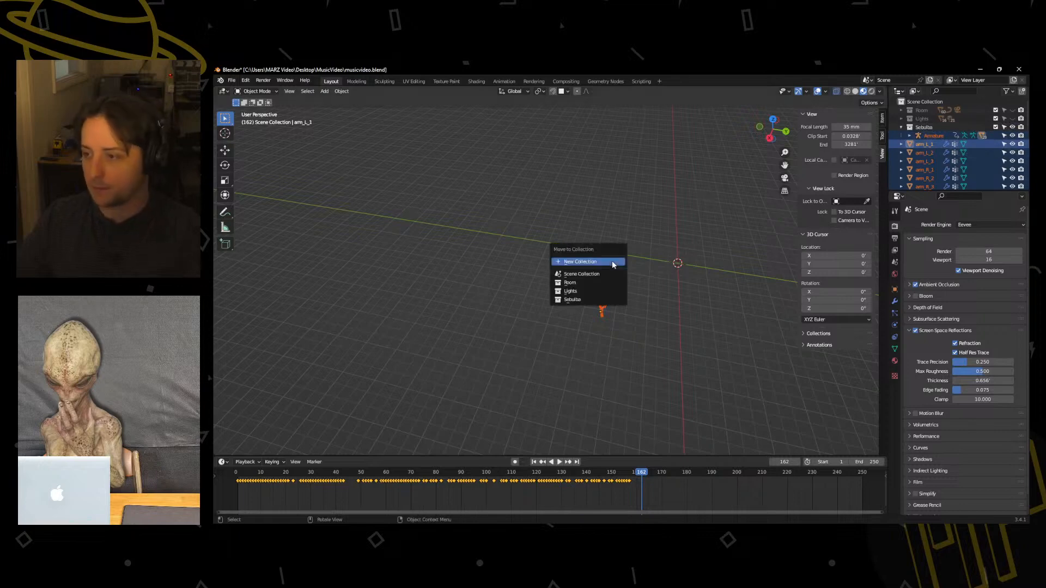
{"action": "left_click", "coordinate": [590, 300]}
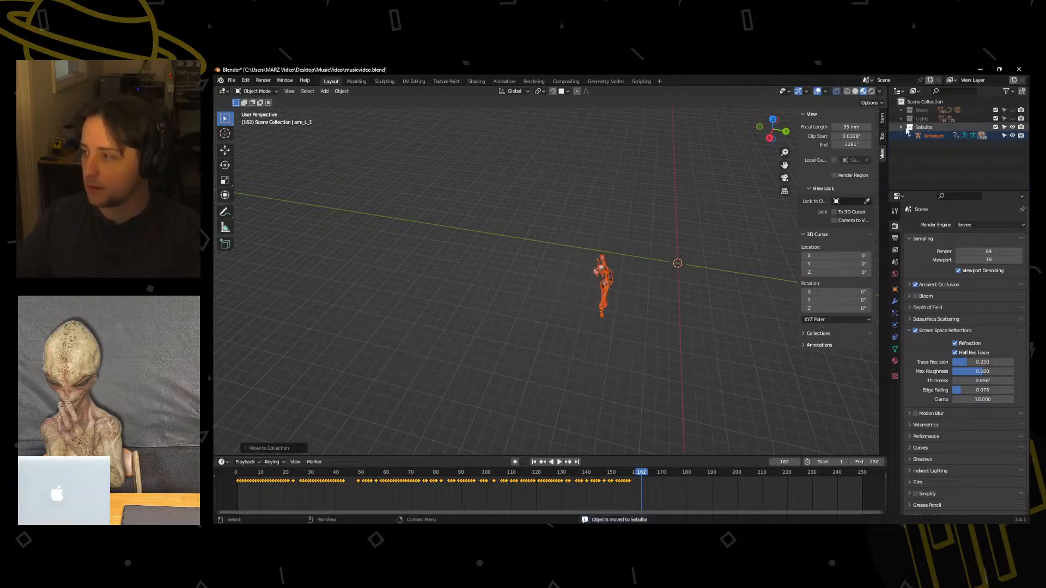
Collapse the Sebulba collection in the scene hierarchy and hide it from the viewport.
{"action": "left_click", "coordinate": [901, 127]}
{"action": "left_click", "coordinate": [1015, 127]}
{"action": "middle_click_drag", "start_coordinate": [708, 229], "coordinate": [588, 262]}
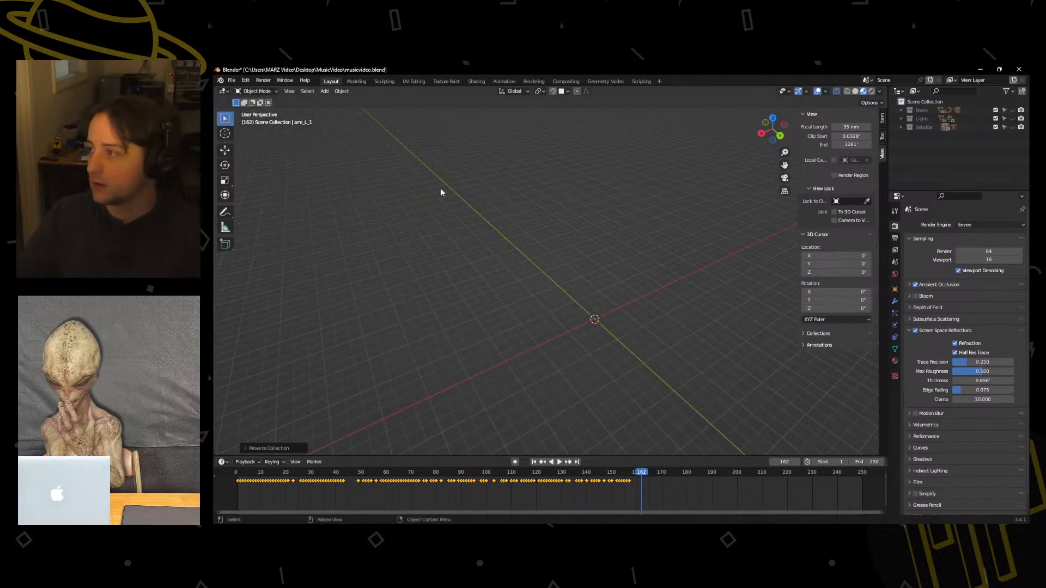
Append the Cory_fullbody collection from cory_fullbody.blend on the Desktop into the scene.
{"action": "left_click", "coordinate": [232, 80]}
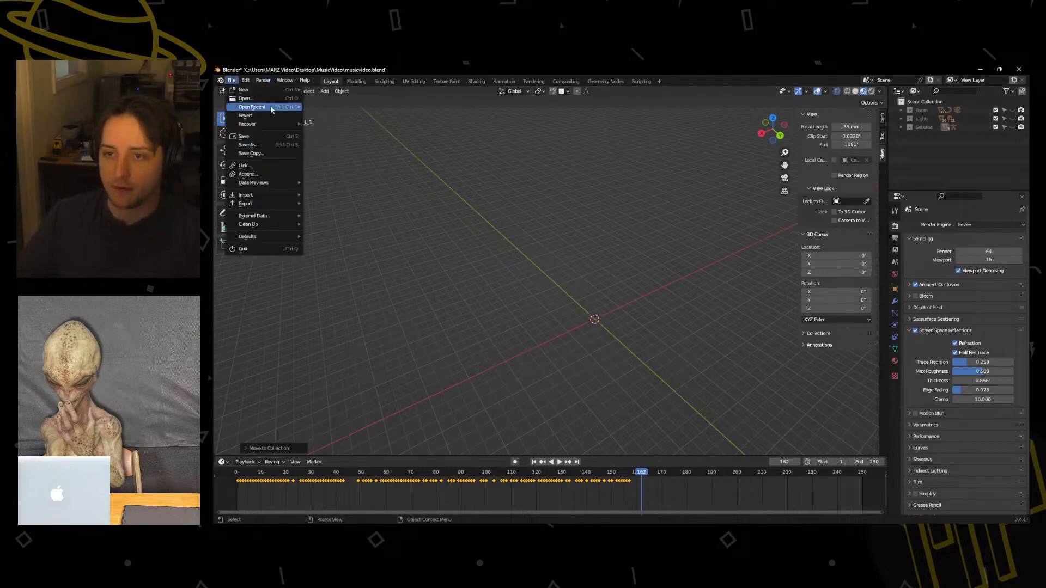
{"action": "left_click", "coordinate": [264, 174]}
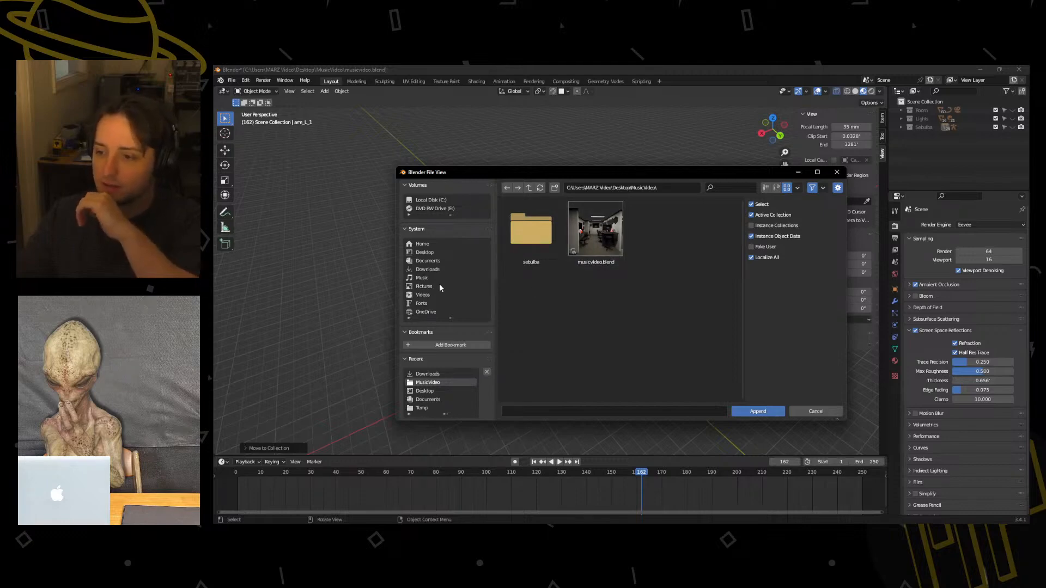
{"action": "left_click", "coordinate": [425, 252]}
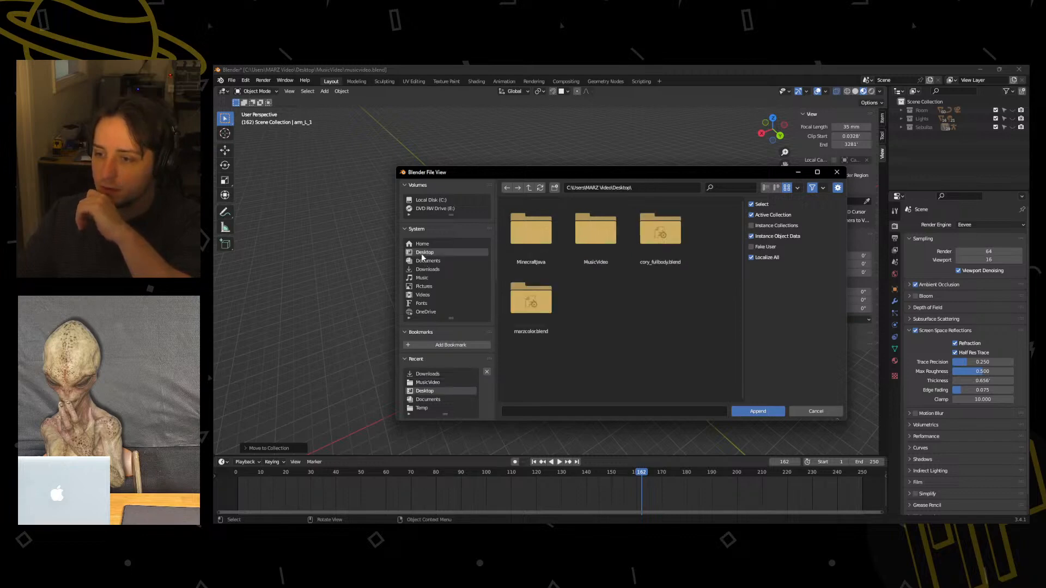
{"action": "double_click", "coordinate": [661, 240]}
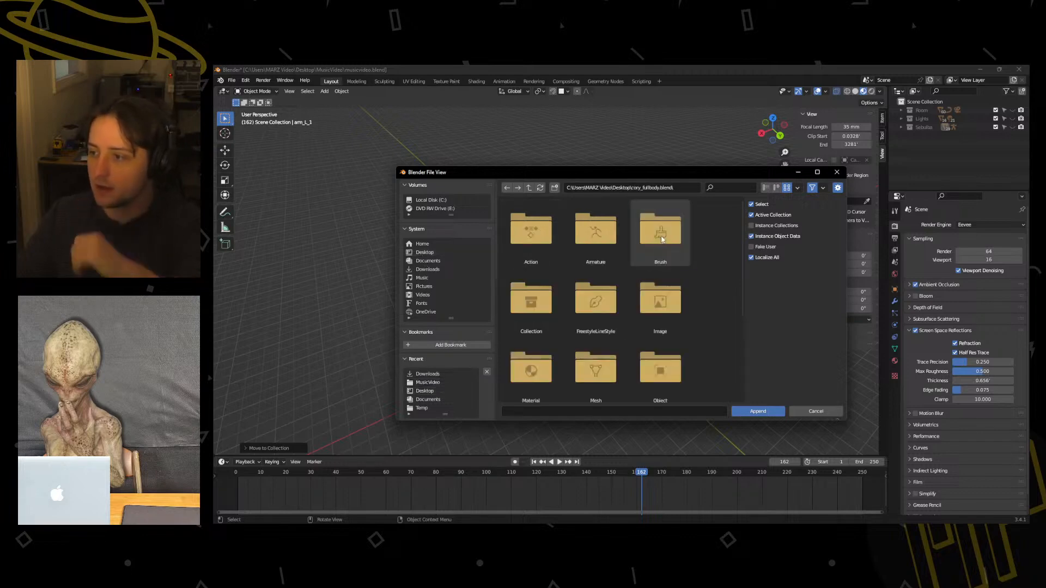
{"action": "double_click", "coordinate": [547, 297]}
{"action": "left_click", "coordinate": [528, 230]}
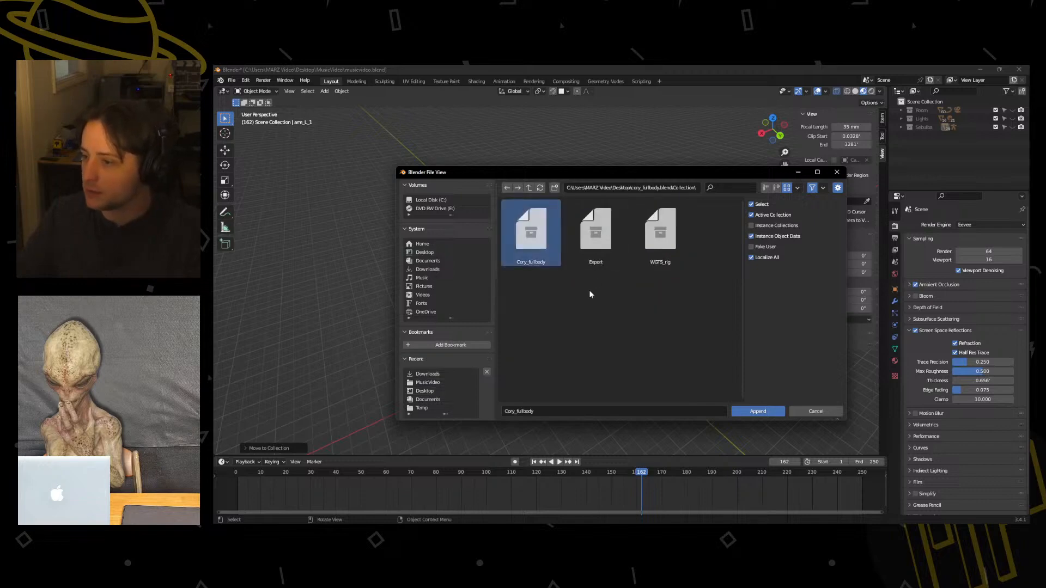
{"action": "left_click", "coordinate": [756, 411]}
{"action": "middle_click_drag", "start_coordinate": [616, 340], "coordinate": [551, 324]}
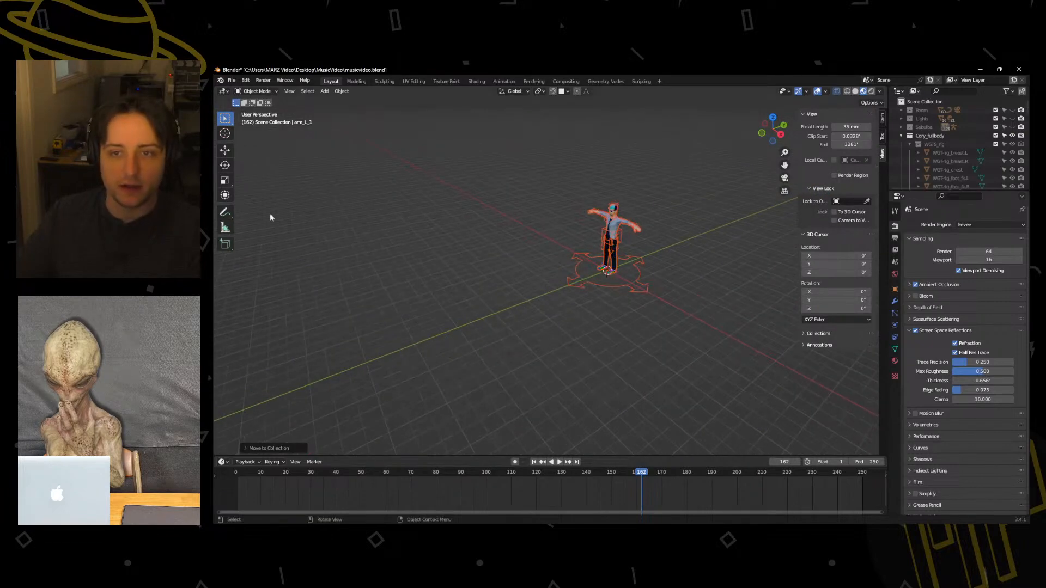
Enable the Rigging: Rigify add-on and save the preferences.
{"action": "key", "text": "shift+a"}
{"action": "mouse_move", "coordinate": [478, 232]}
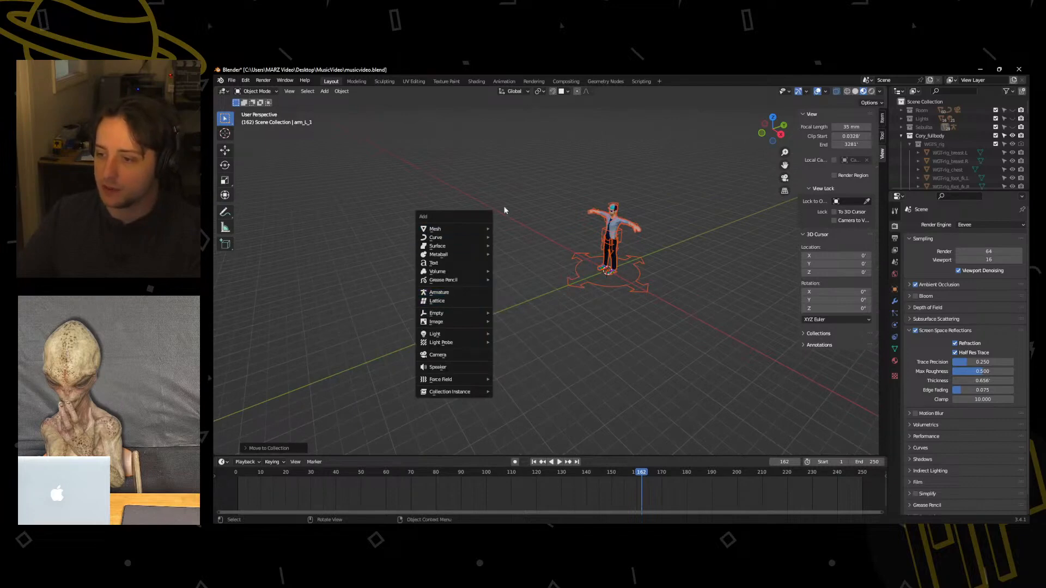
{"action": "left_click", "coordinate": [232, 80]}
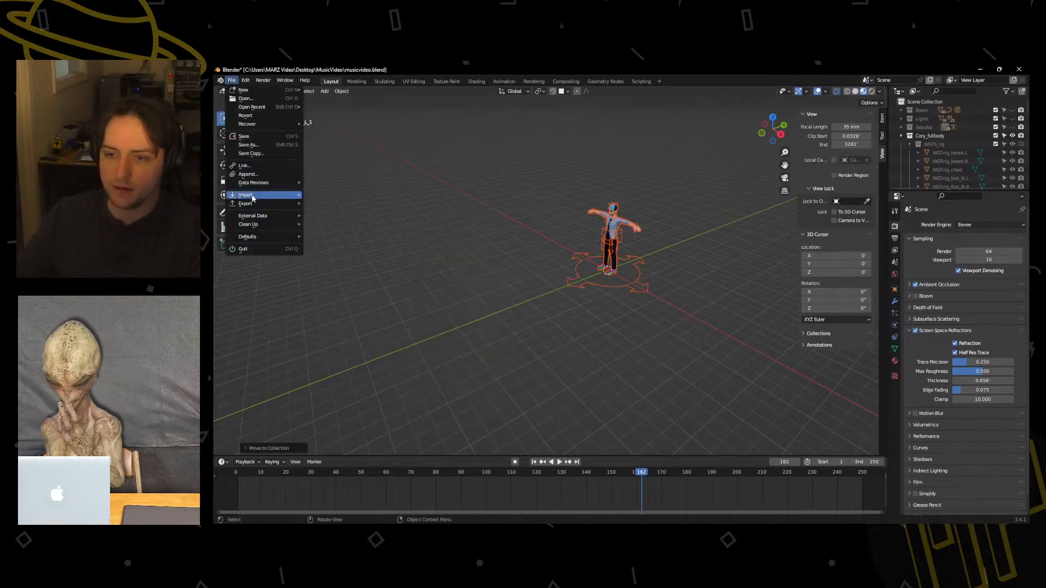
{"action": "mouse_move", "coordinate": [246, 84]}
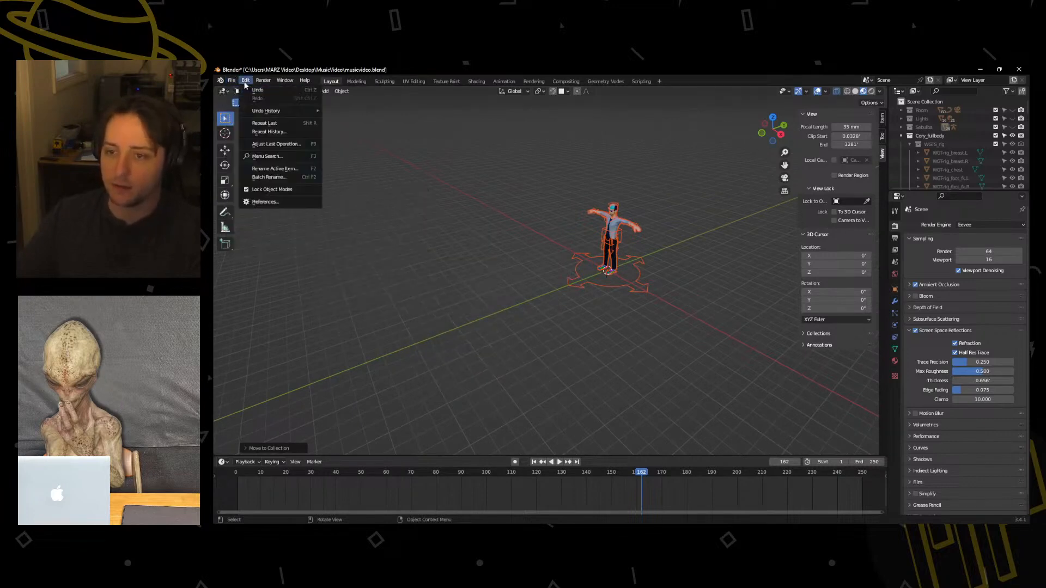
{"action": "left_click", "coordinate": [261, 201]}
{"action": "left_click", "coordinate": [248, 166]}
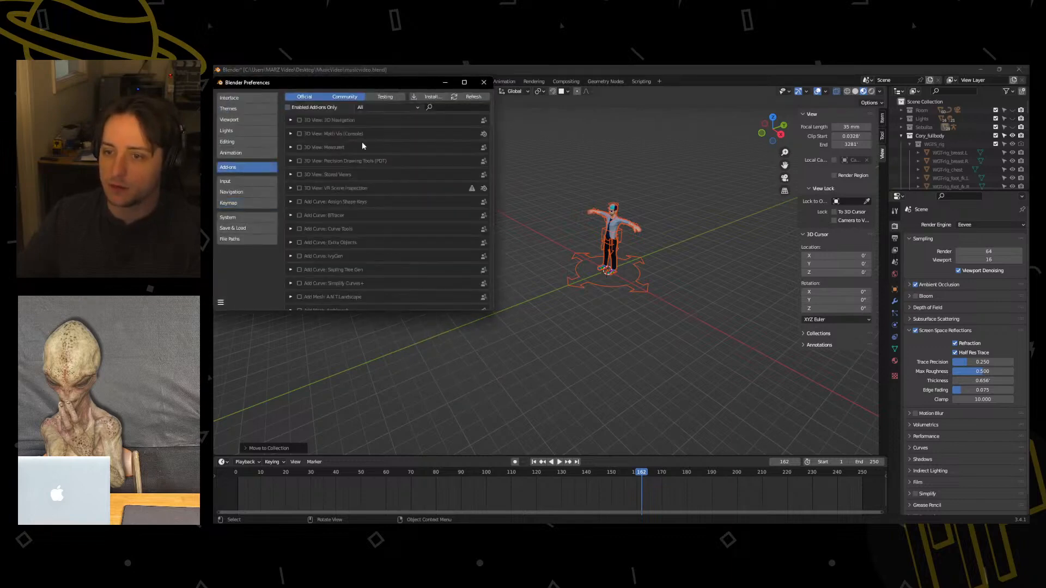
{"action": "type", "text": "rig"}
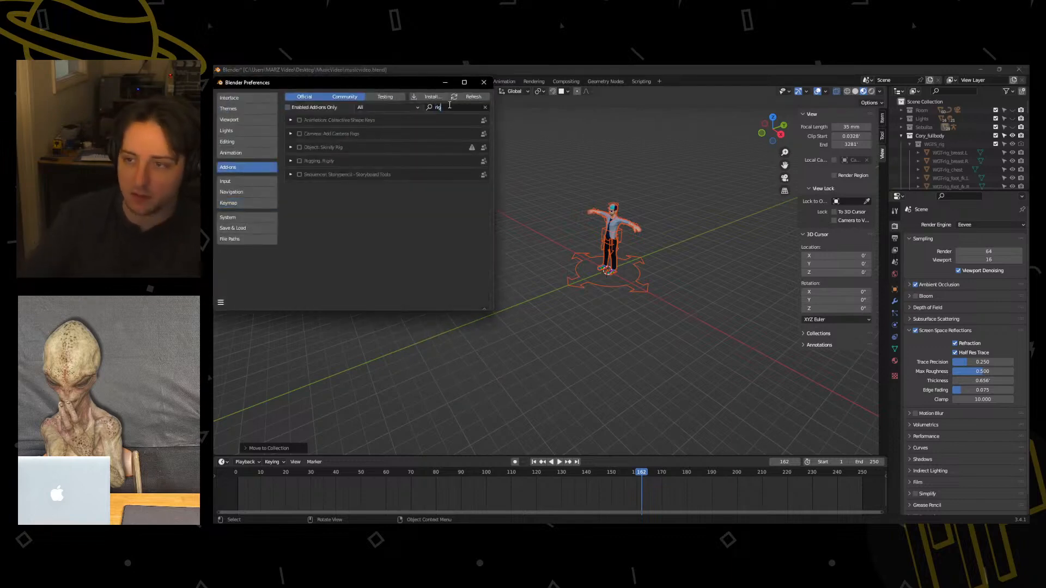
{"action": "left_click", "coordinate": [299, 160]}
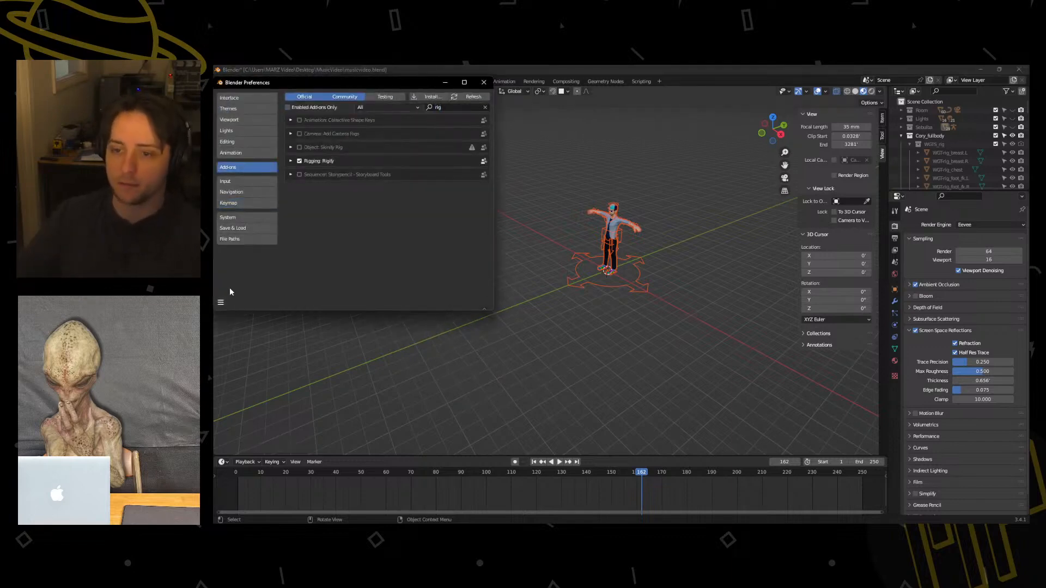
{"action": "left_click", "coordinate": [221, 302]}
{"action": "left_click", "coordinate": [262, 280]}
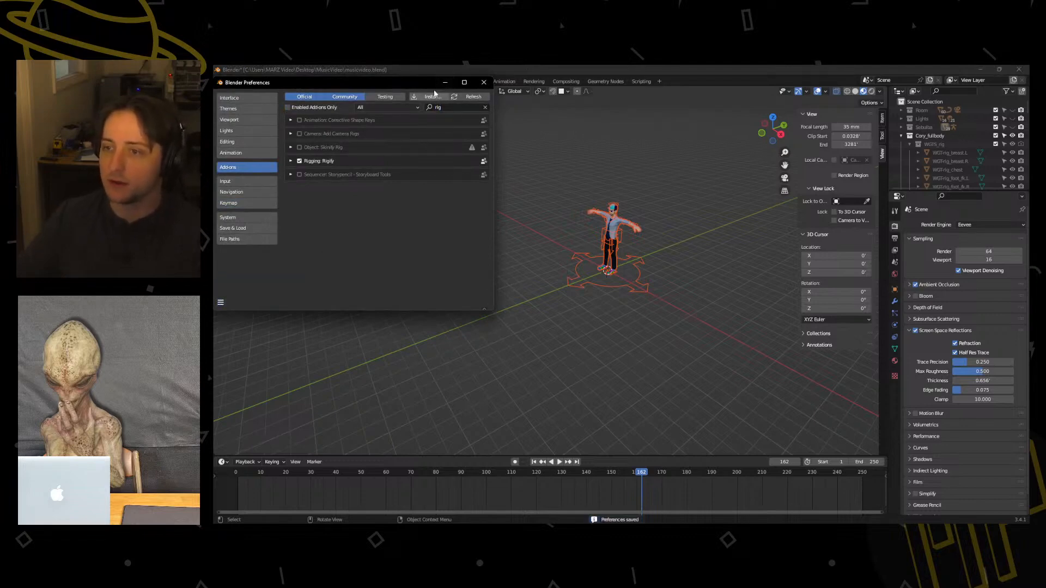
{"action": "left_click", "coordinate": [446, 83]}
Add a Basic Human (Meta-Rig) armature at the appended character's feet and compare the two from the front.
{"action": "key", "text": "shift+a"}
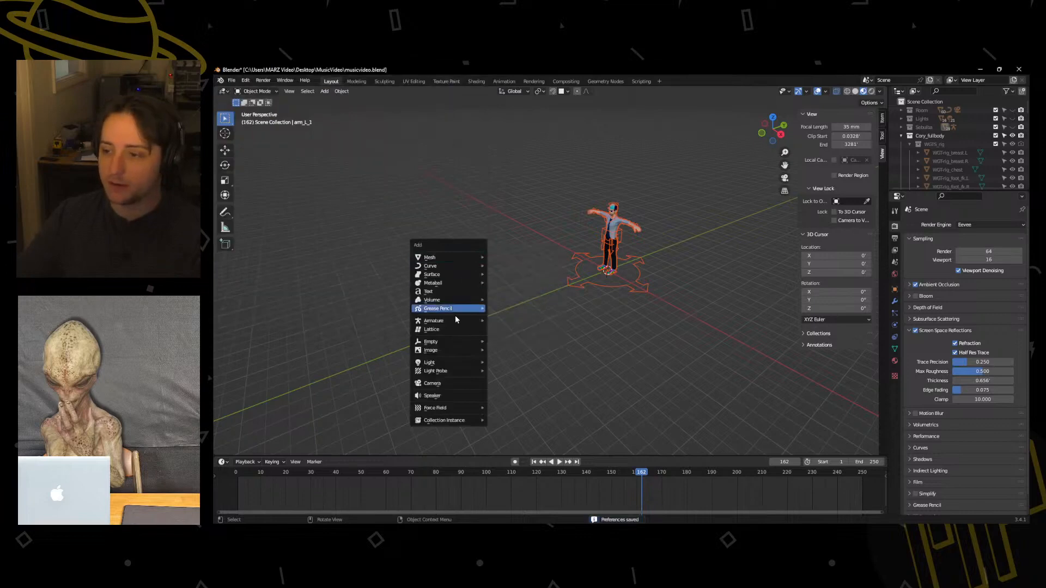
{"action": "mouse_move", "coordinate": [457, 322]}
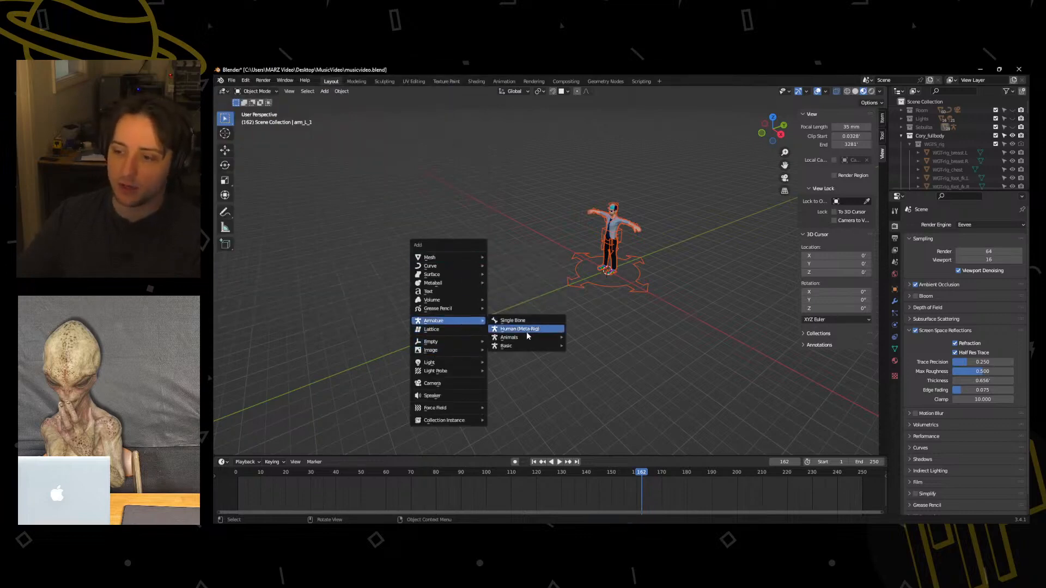
{"action": "mouse_move", "coordinate": [524, 341]}
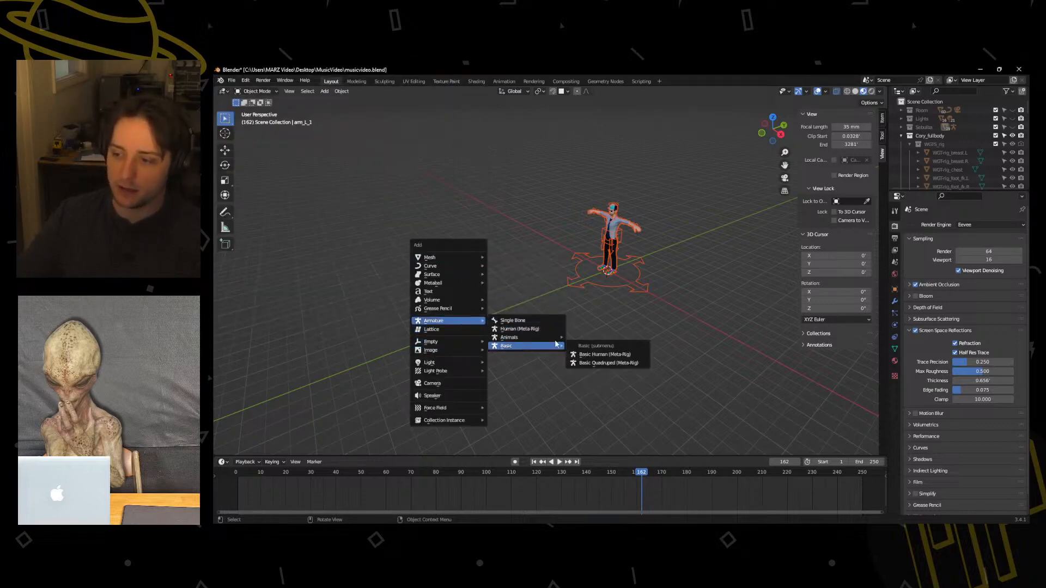
{"action": "left_click", "coordinate": [604, 357]}
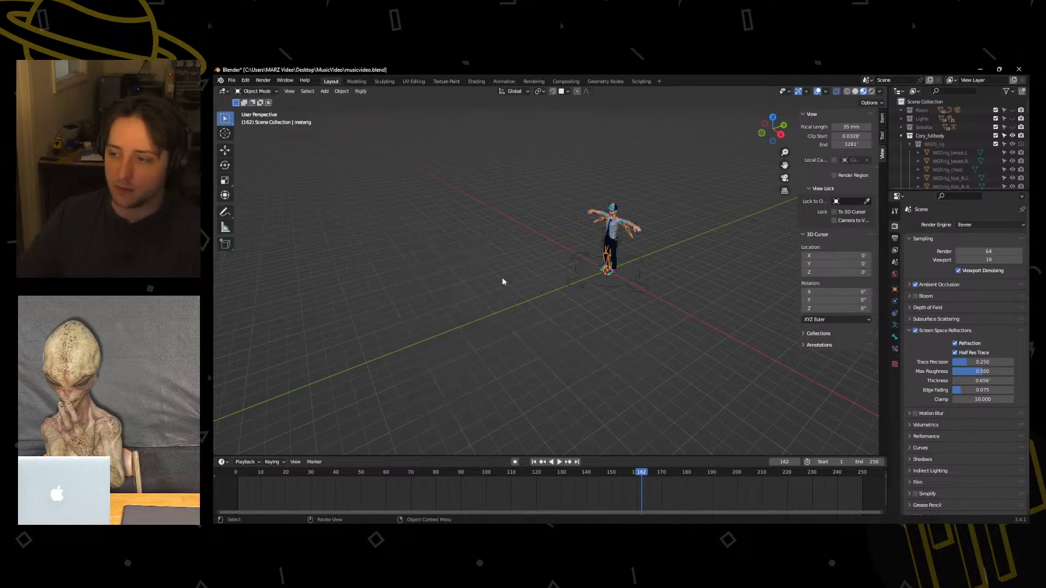
{"action": "middle_click_drag", "start_coordinate": [501, 280], "coordinate": [568, 297]}
{"action": "scroll", "coordinate": [569, 297], "scroll_direction": "up", "scroll_amount": 2}
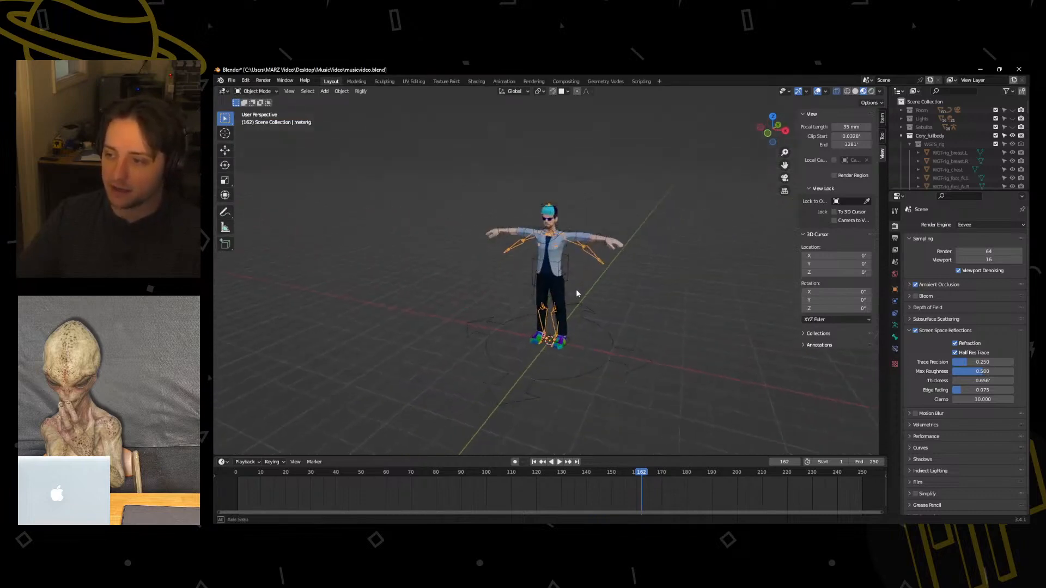
{"action": "key", "text": "KP_1"}
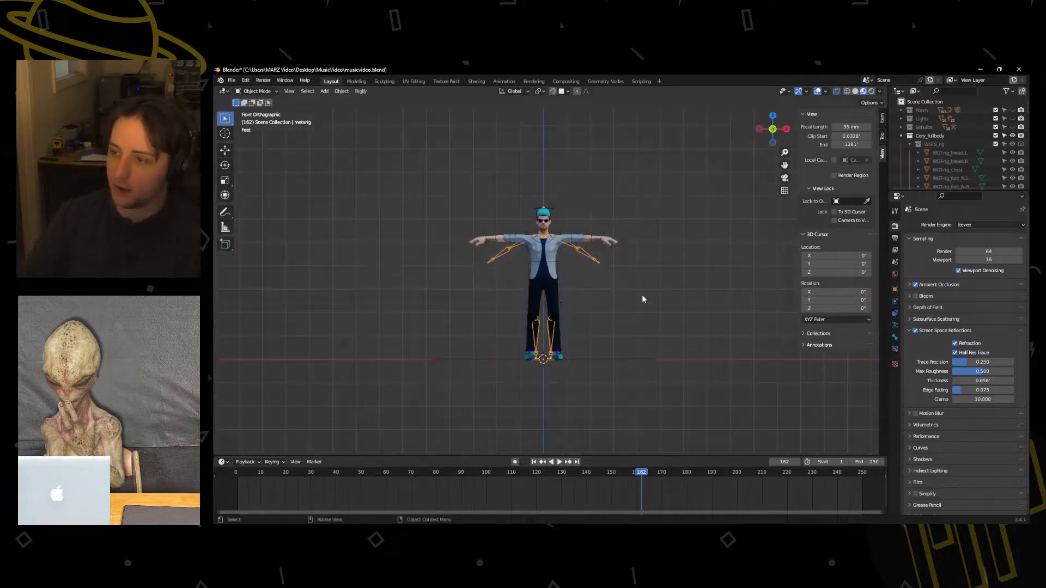
Add a cube at the world origin against the character as a size reference, and undo it.
{"action": "scroll", "coordinate": [603, 299], "scroll_direction": "down", "scroll_amount": 6}
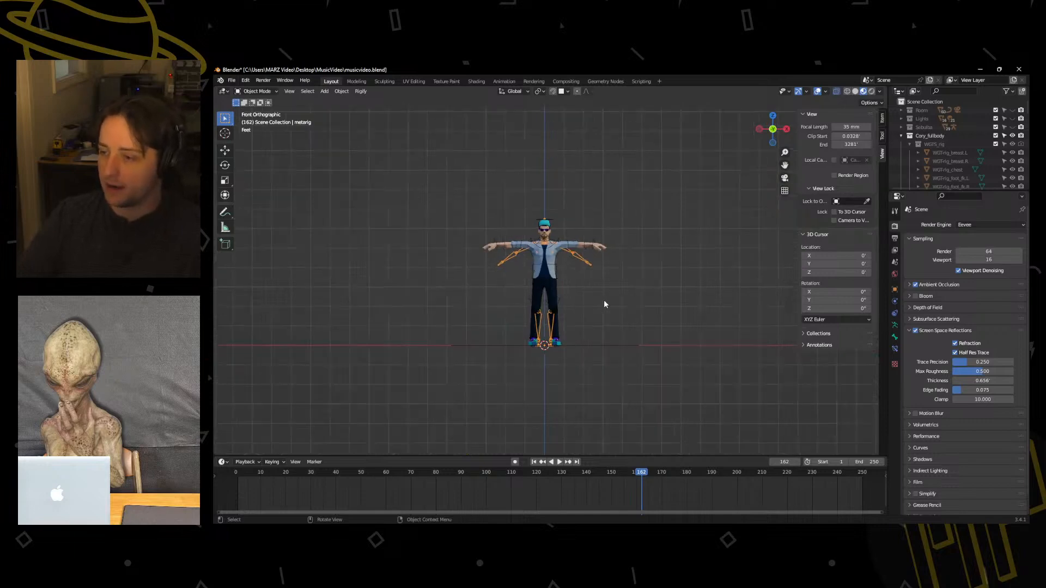
{"action": "key", "text": "shift+a"}
{"action": "mouse_move", "coordinate": [577, 236]}
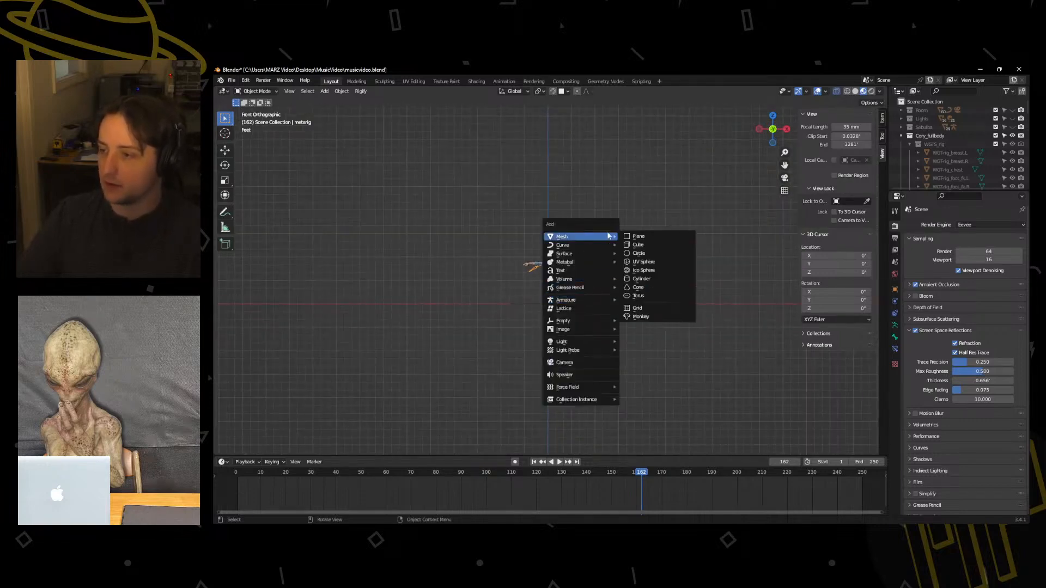
{"action": "left_click", "coordinate": [634, 245]}
{"action": "scroll", "coordinate": [591, 335], "scroll_direction": "up", "scroll_amount": 6}
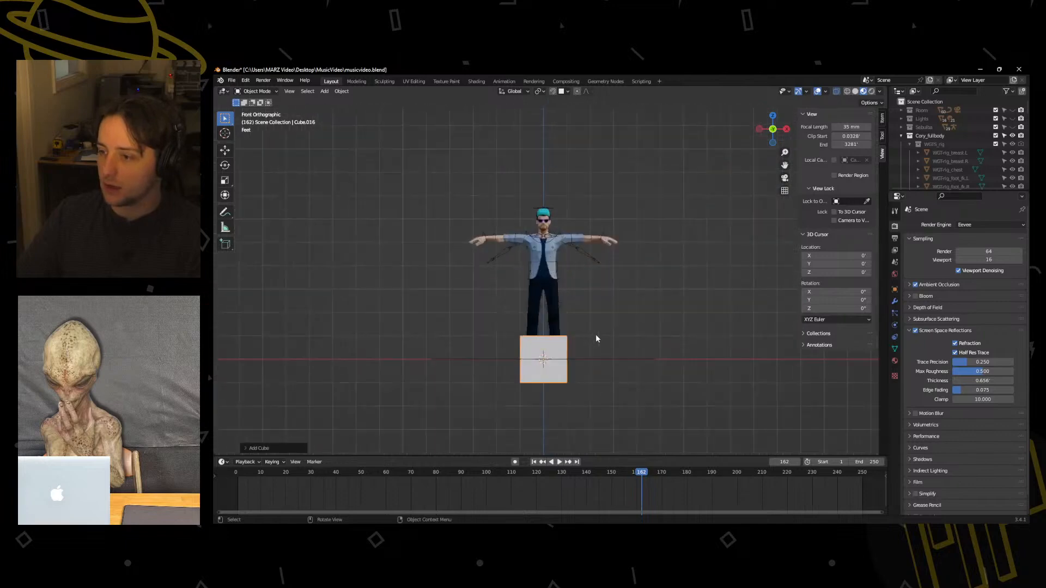
{"action": "key", "text": "ctrl+z"}
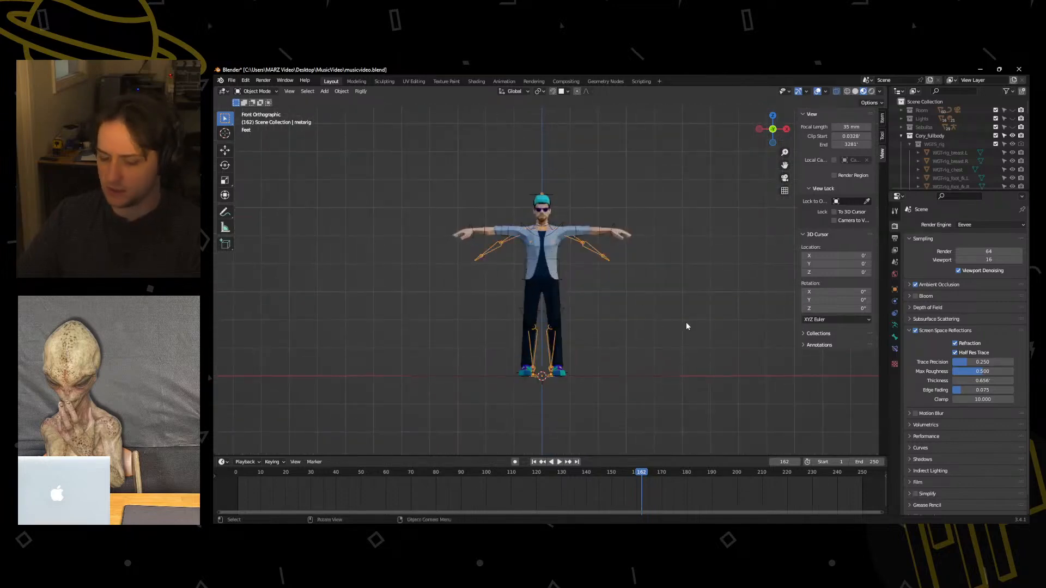
Look through the metarig's bone, armature, constraint and object transform settings.
{"action": "scroll", "coordinate": [906, 353], "scroll_direction": "down", "scroll_amount": 1}
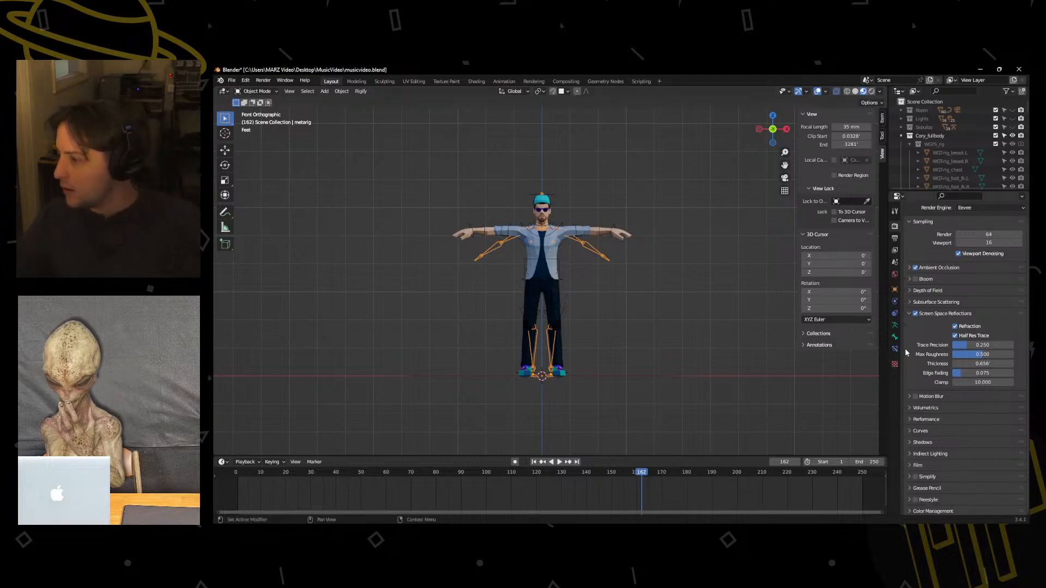
{"action": "left_click", "coordinate": [895, 353]}
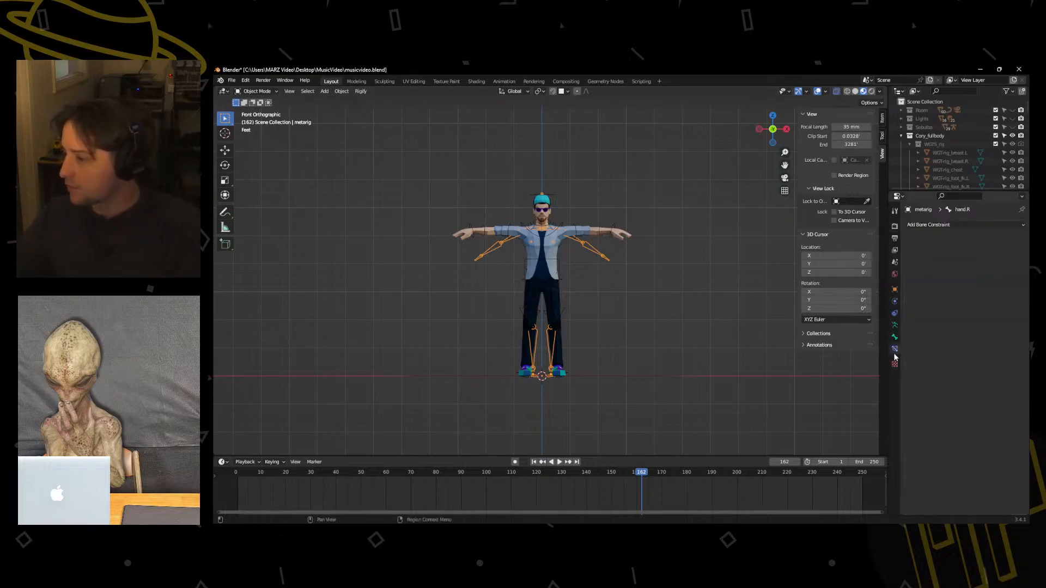
{"action": "left_click", "coordinate": [894, 337]}
{"action": "left_click", "coordinate": [894, 327]}
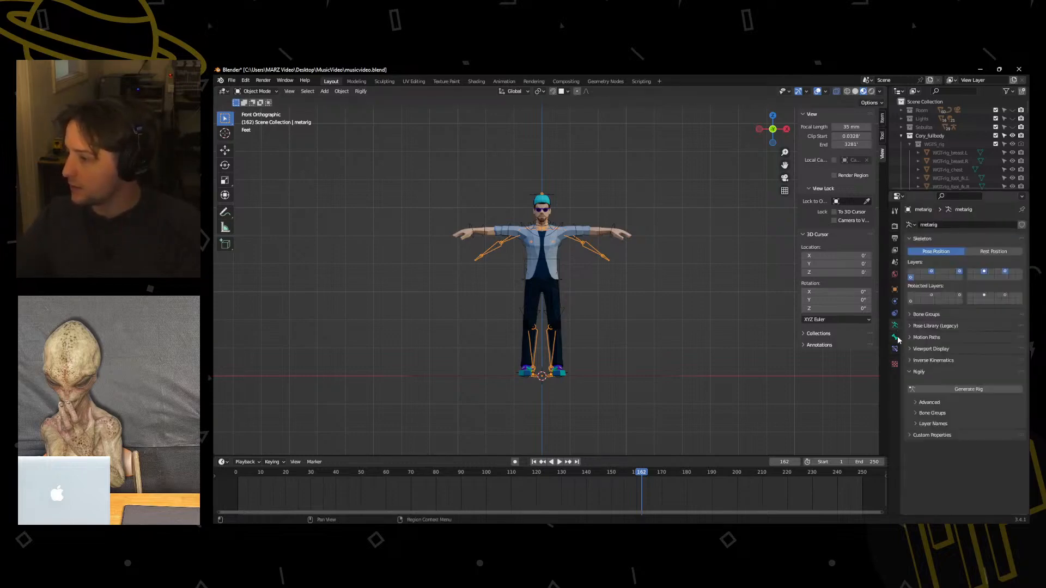
{"action": "left_click", "coordinate": [895, 338]}
{"action": "left_click", "coordinate": [895, 325]}
{"action": "left_click", "coordinate": [894, 313]}
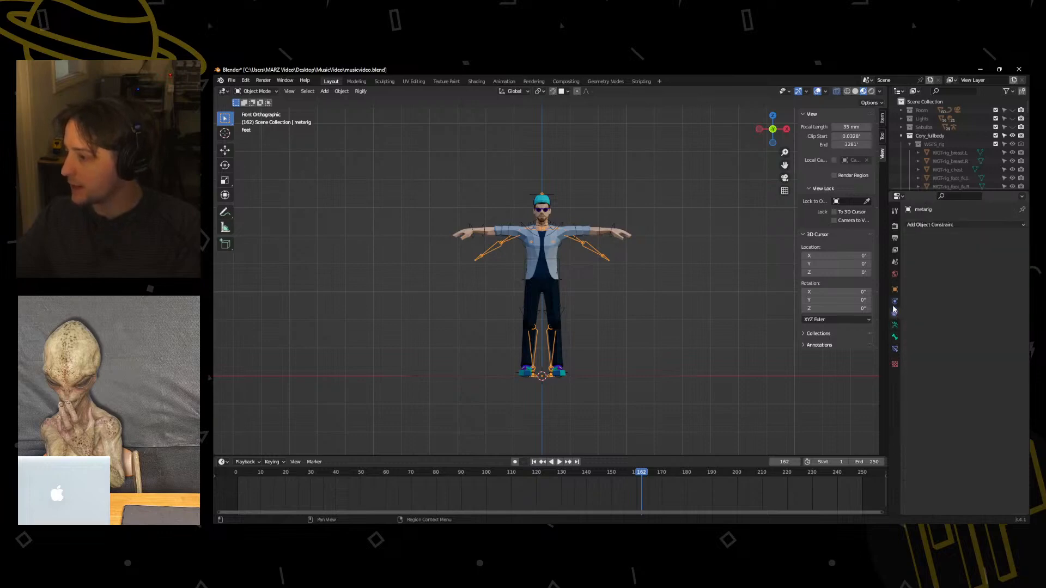
{"action": "left_click", "coordinate": [893, 290]}
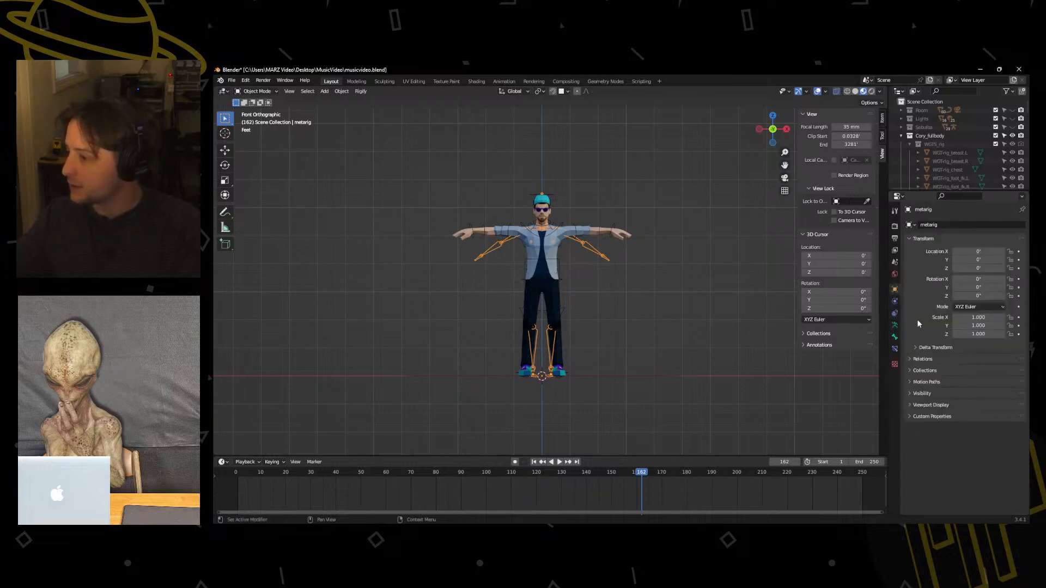
Try Metric as the scene's unit system, and set it back to Imperial with the length in feet.
{"action": "left_click", "coordinate": [894, 274]}
{"action": "left_click", "coordinate": [895, 262]}
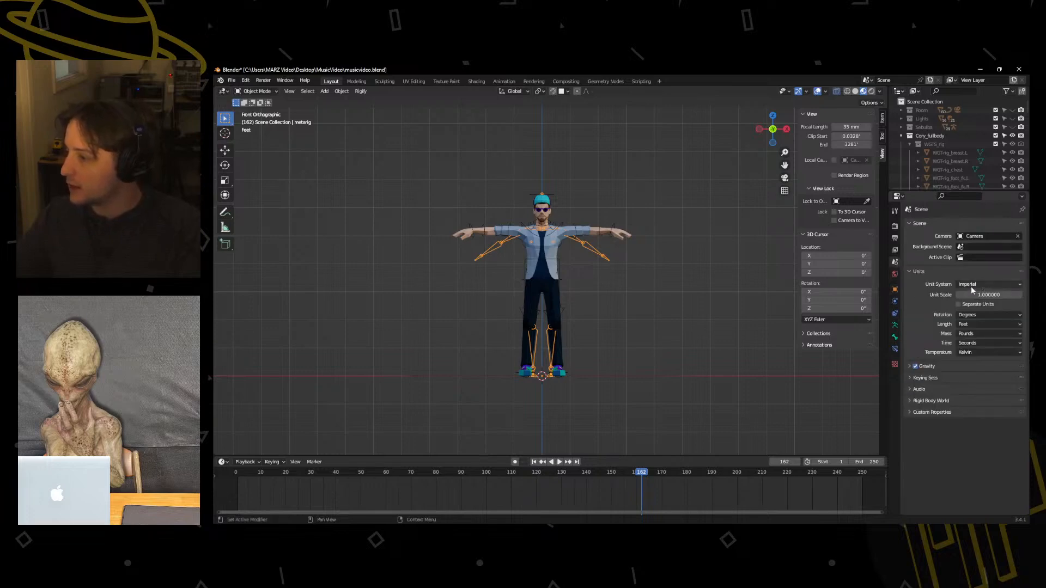
{"action": "left_click", "coordinate": [987, 284]}
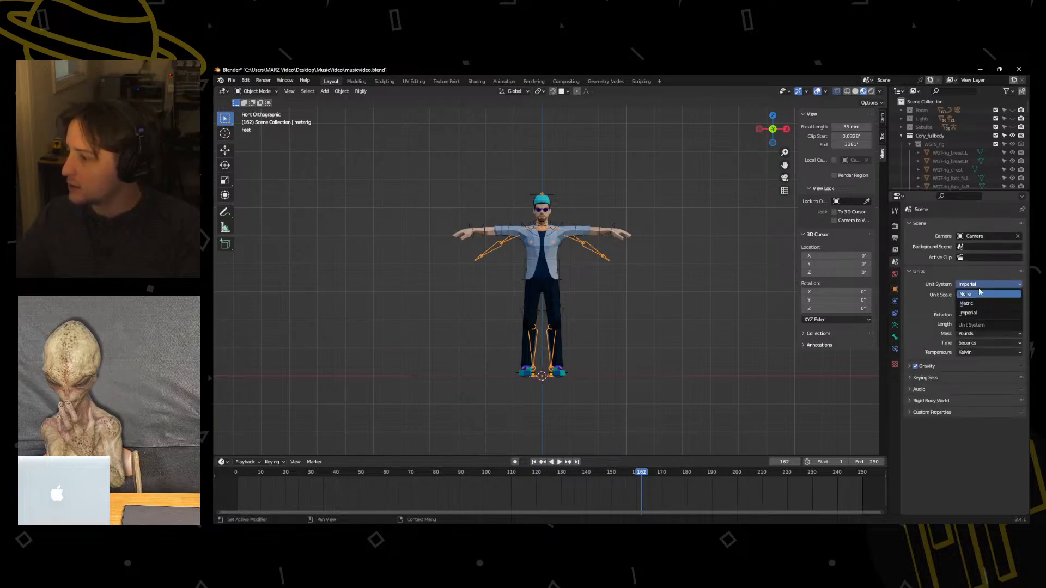
{"action": "left_click", "coordinate": [975, 305]}
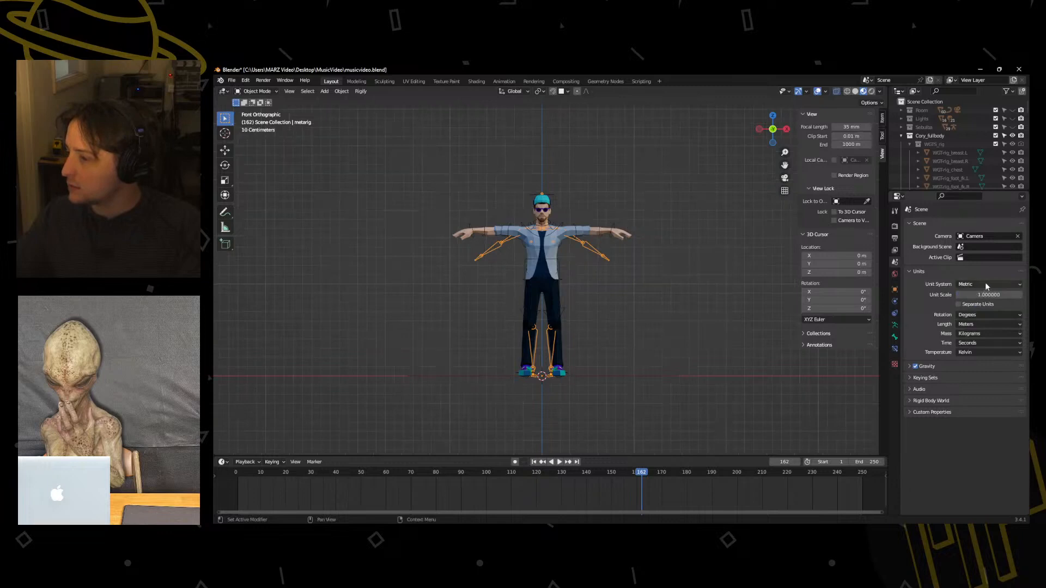
{"action": "left_click", "coordinate": [988, 285]}
{"action": "left_click", "coordinate": [981, 314]}
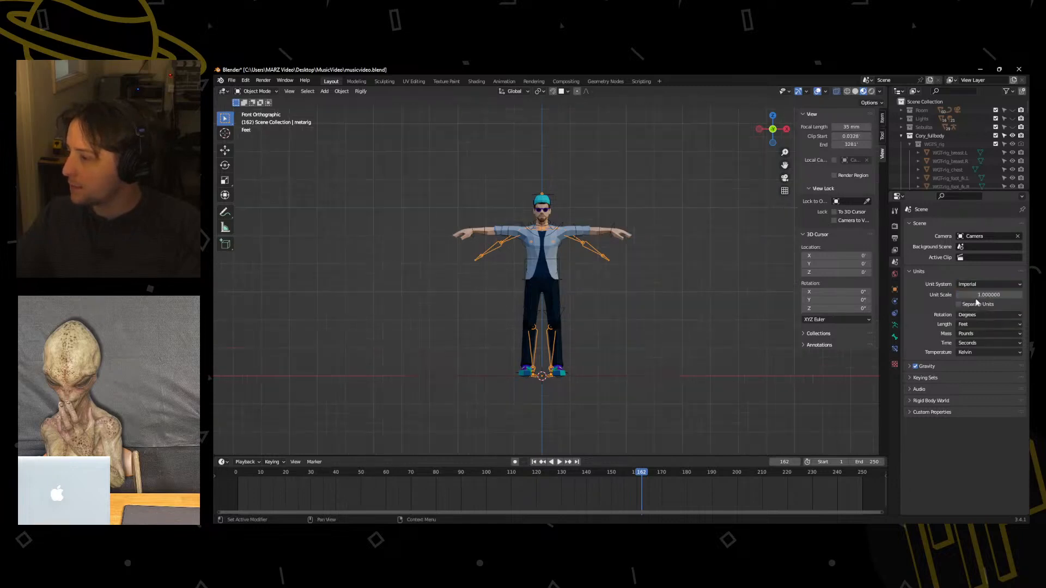
{"action": "left_click", "coordinate": [972, 324]}
{"action": "left_click", "coordinate": [972, 325]}
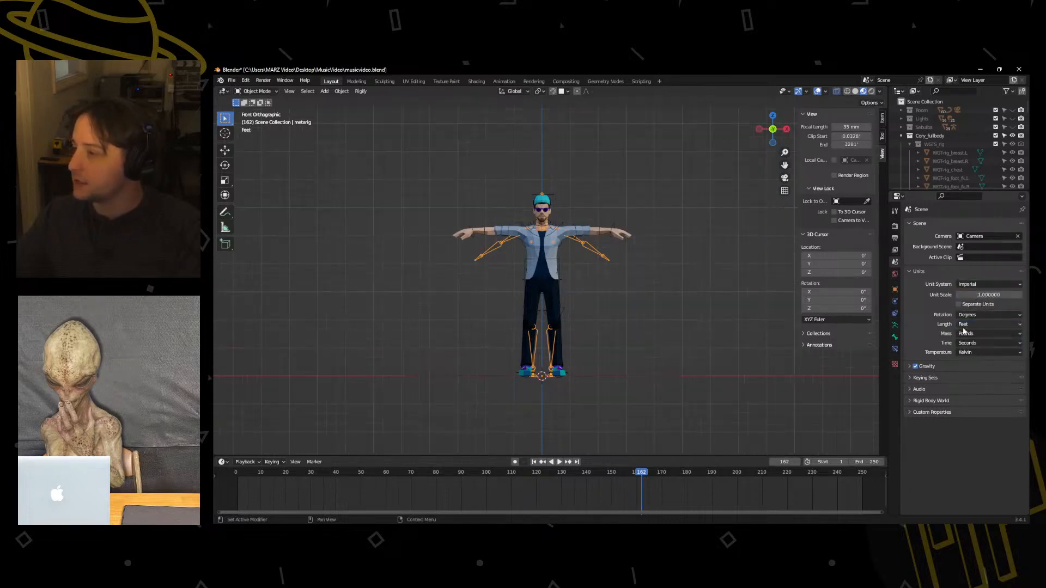
Add a cube at the character's feet, move it along Z as a size reference, and undo it.
{"action": "middle_click_drag", "start_coordinate": [714, 390], "coordinate": [584, 385]}
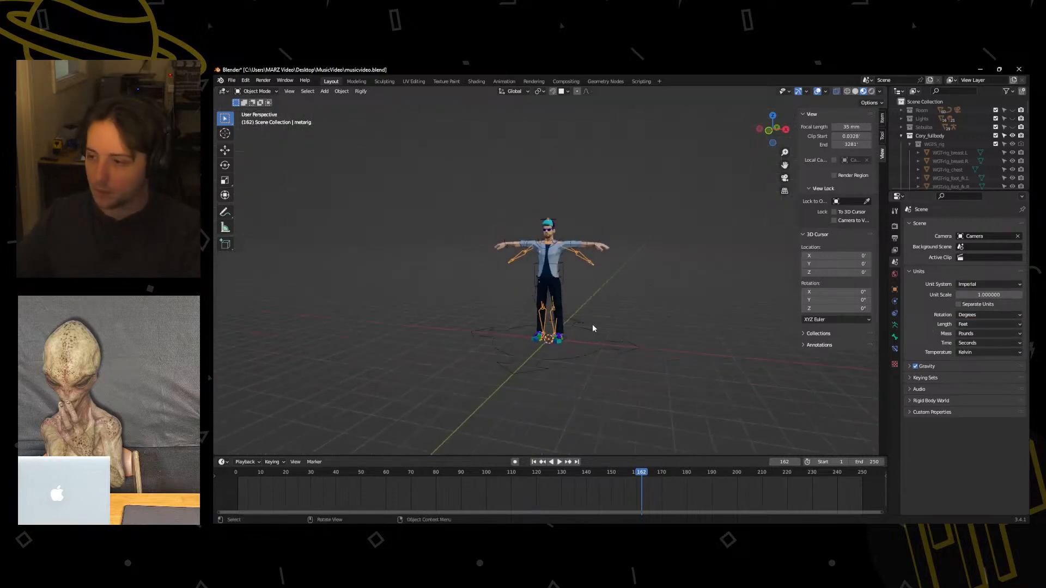
{"action": "middle_click_drag", "start_coordinate": [592, 324], "coordinate": [562, 299]}
{"action": "left_click", "coordinate": [559, 315]}
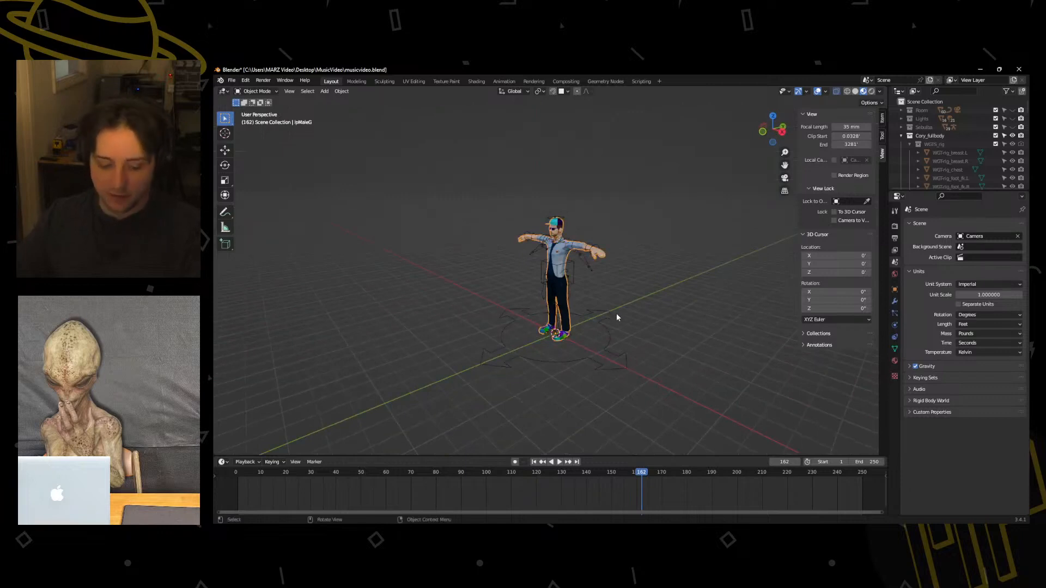
{"action": "key", "text": "shift+a"}
{"action": "key", "text": "a"}
{"action": "left_click", "coordinate": [632, 314]}
{"action": "key", "text": "shift+a"}
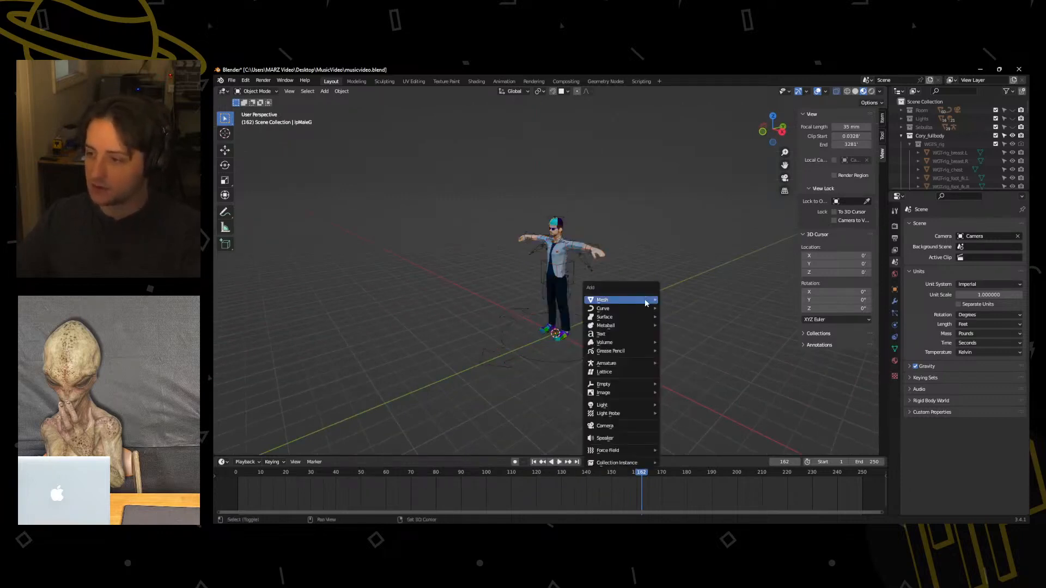
{"action": "mouse_move", "coordinate": [644, 303]}
{"action": "left_click", "coordinate": [687, 311]}
{"action": "middle_click_drag", "start_coordinate": [687, 310], "coordinate": [623, 278]}
{"action": "key", "text": "g"}
{"action": "key", "text": "z"}
{"action": "left_click", "coordinate": [653, 282]}
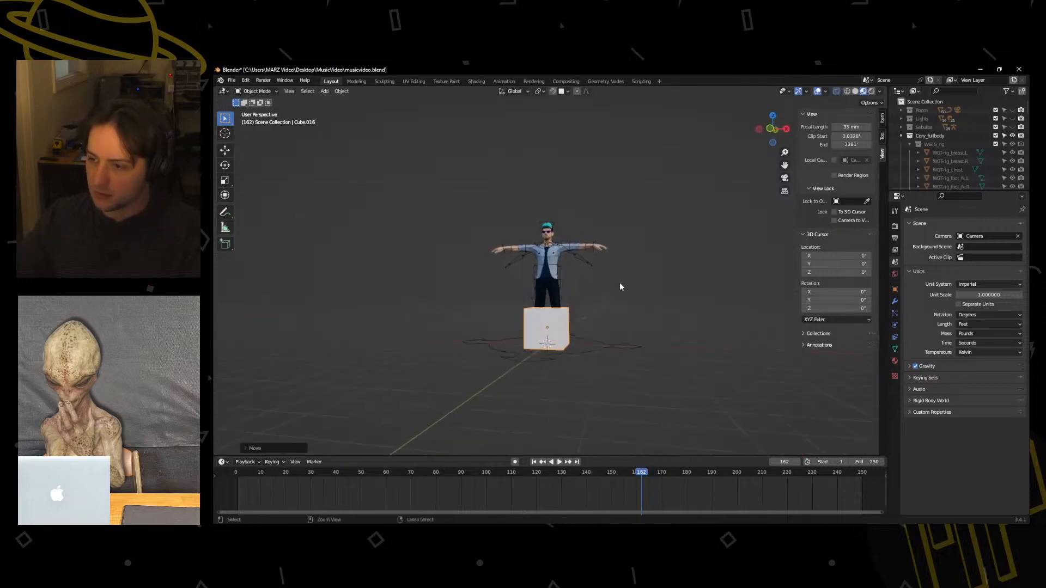
{"action": "key", "text": "ctrl+z"}
{"action": "key", "text": "ctrl+z"}
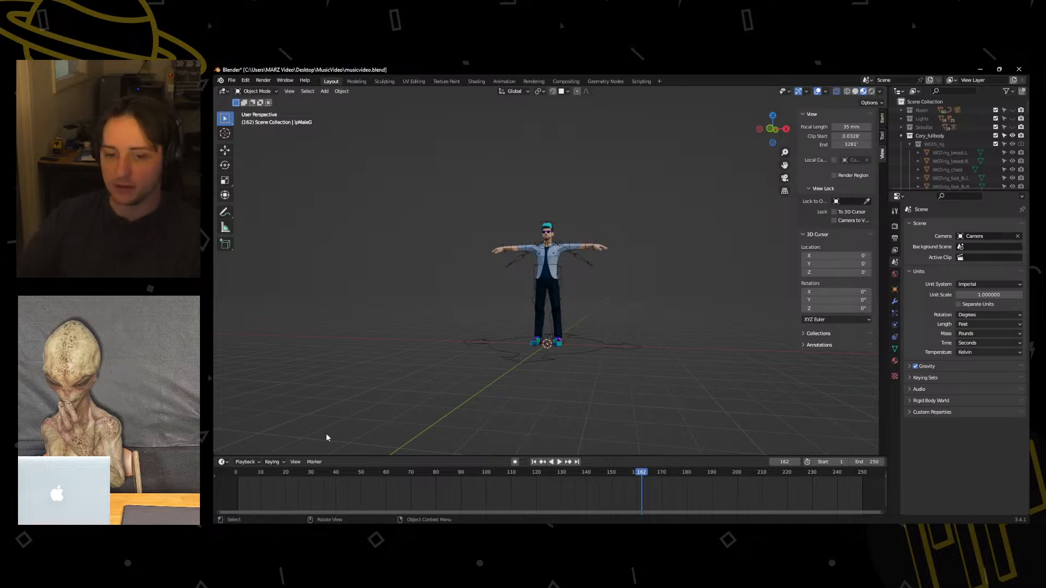
Show the Room collection and move the character's rig from the origin onto the dark floor inside the room.
{"action": "middle_click_drag", "start_coordinate": [402, 214], "coordinate": [386, 95]}
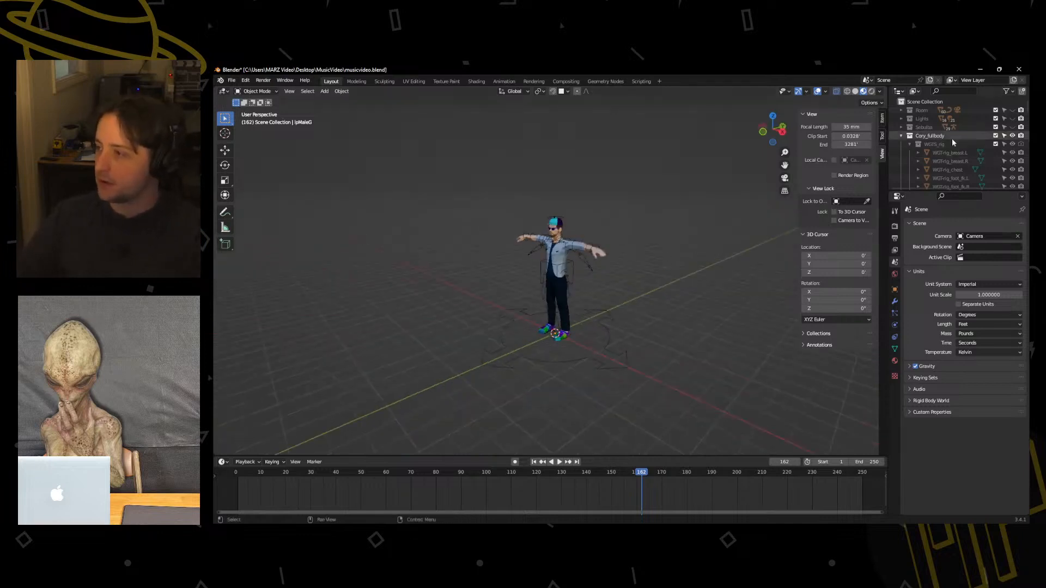
{"action": "left_click", "coordinate": [1012, 110]}
{"action": "middle_click_drag", "start_coordinate": [625, 222], "coordinate": [580, 251]}
{"action": "left_click", "coordinate": [543, 365]}
{"action": "middle_click_drag", "start_coordinate": [543, 366], "coordinate": [666, 311]}
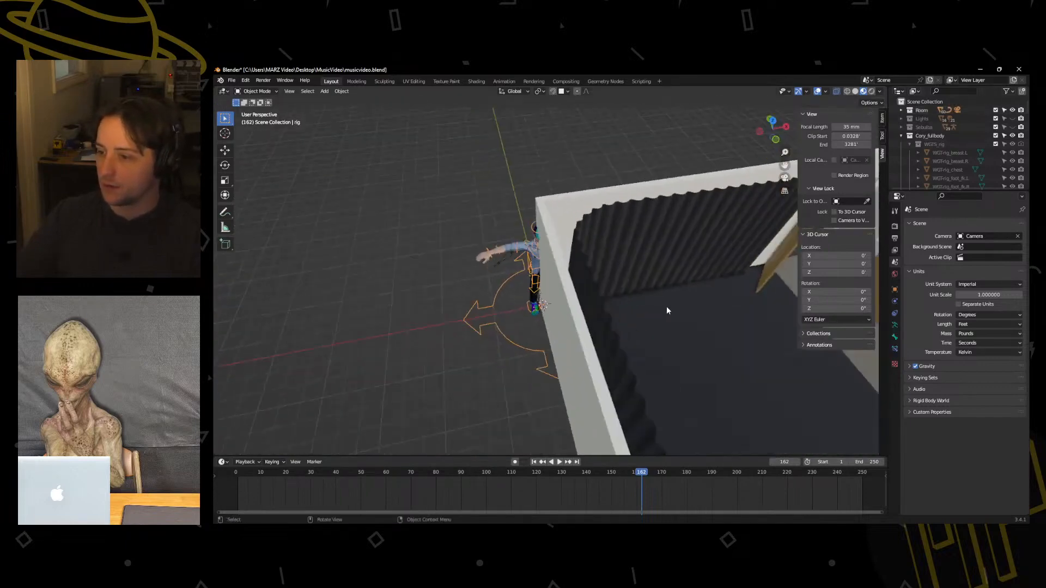
{"action": "scroll", "coordinate": [567, 312], "scroll_direction": "down", "scroll_amount": 3}
{"action": "key", "text": "g"}
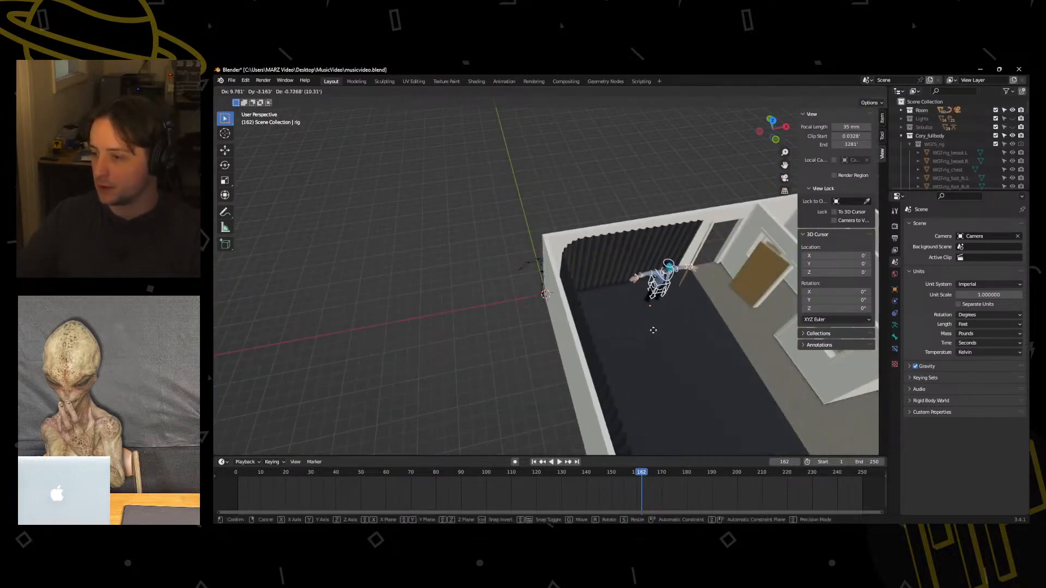
{"action": "left_click", "coordinate": [651, 333]}
Delete the metarig left at the origin and raise the character's rig about 0.5 ft along Z onto the room's floor.
{"action": "left_click", "coordinate": [530, 264]}
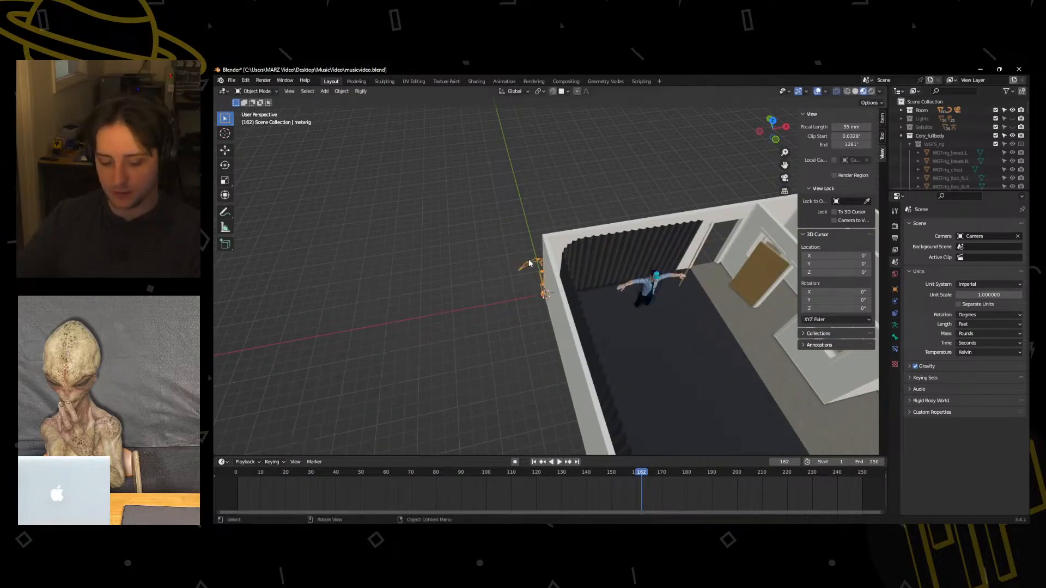
{"action": "middle_click_drag", "start_coordinate": [651, 322], "coordinate": [540, 269]}
{"action": "left_click", "coordinate": [557, 291]}
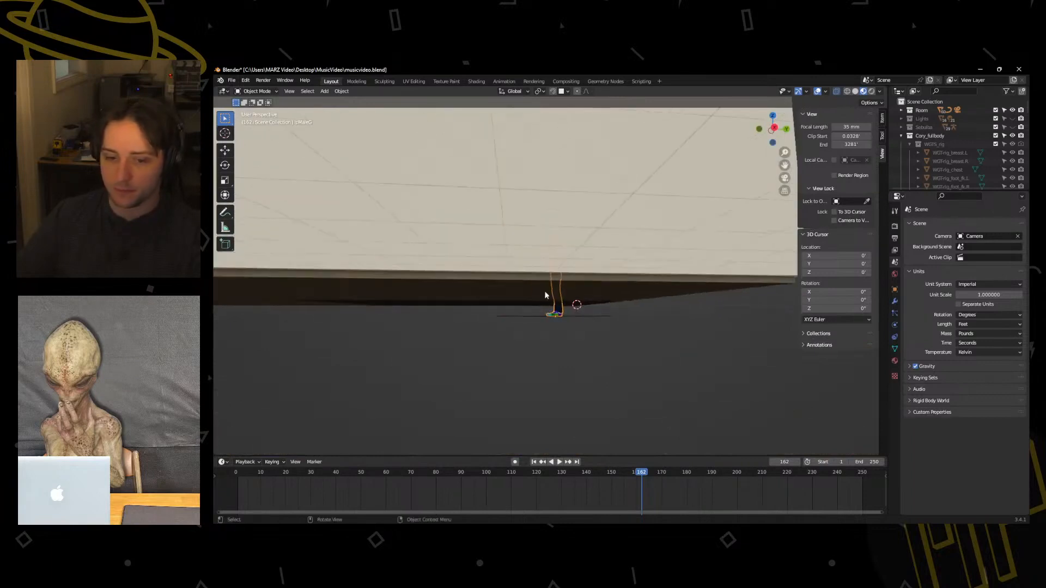
{"action": "left_click", "coordinate": [566, 317]}
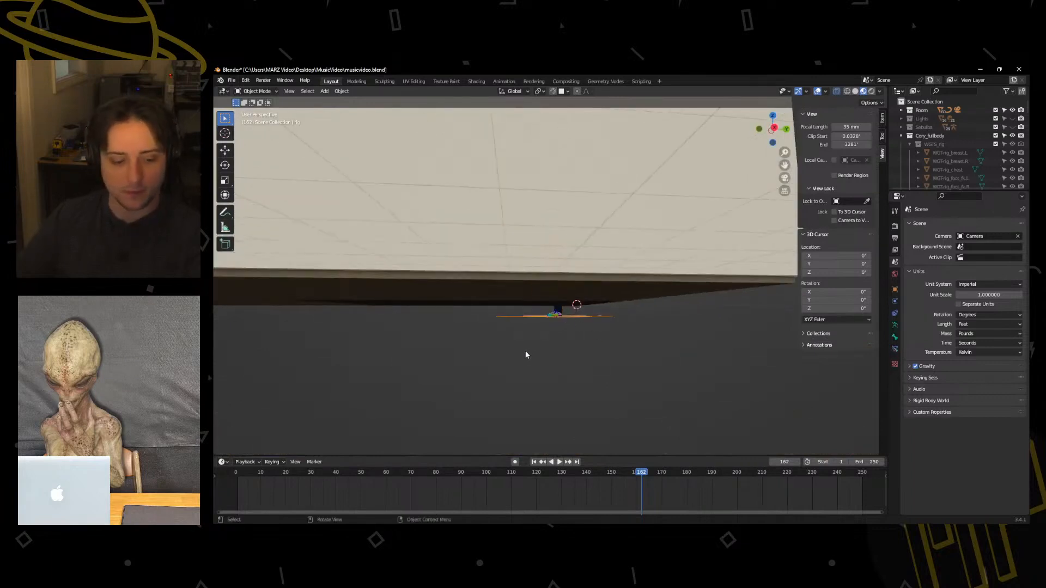
{"action": "middle_click_drag", "start_coordinate": [525, 352], "coordinate": [595, 343]}
{"action": "key", "text": "g"}
{"action": "key", "text": "z"}
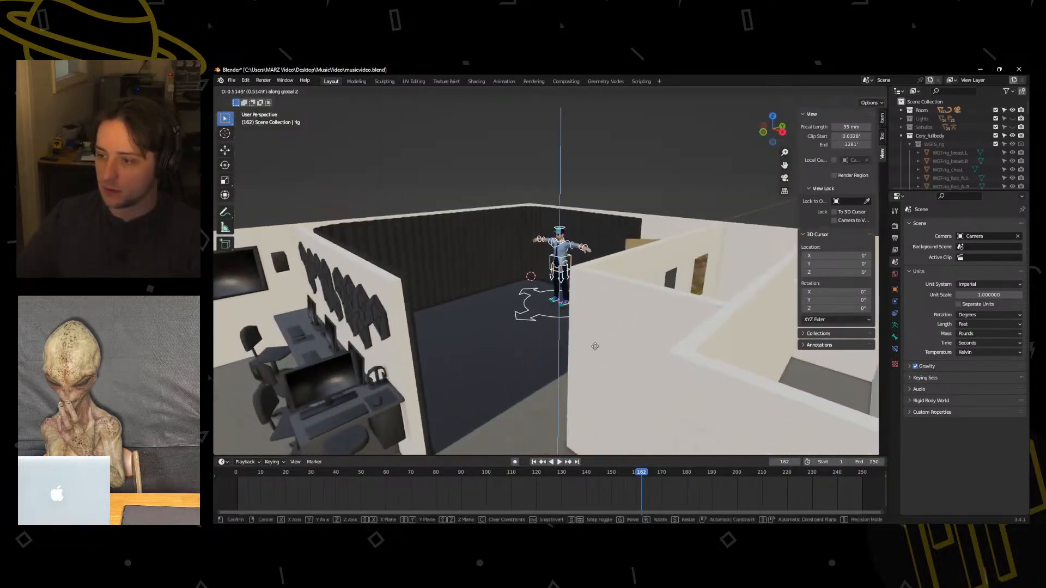
{"action": "left_click", "coordinate": [593, 348]}
Try scaling only the rig to about 0.87 and applying its scale, and undo these changes.
{"action": "scroll", "coordinate": [590, 314], "scroll_direction": "up", "scroll_amount": 3}
{"action": "middle_click_drag", "start_coordinate": [589, 314], "coordinate": [597, 303]}
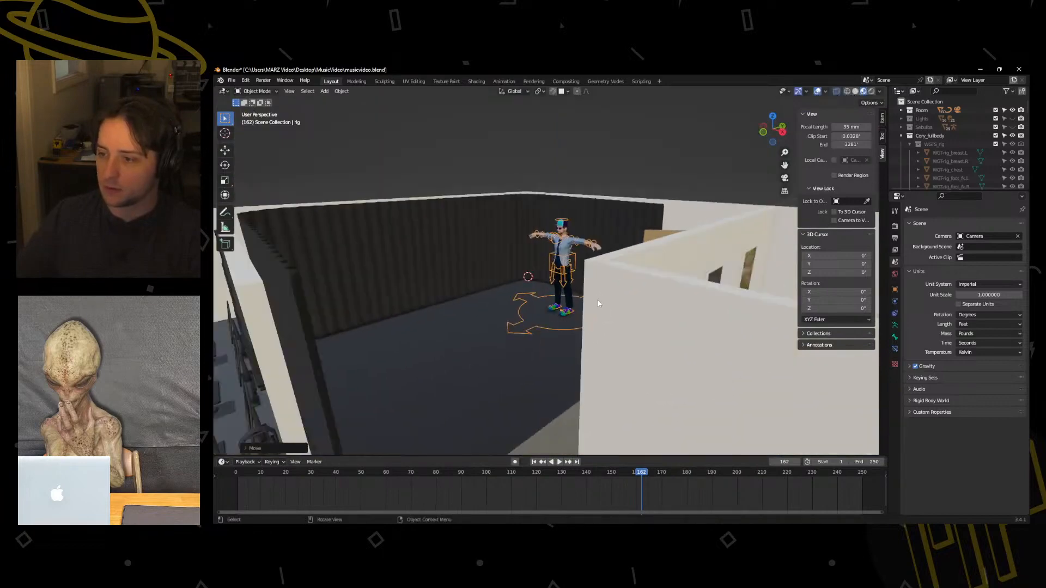
{"action": "middle_click_drag", "start_coordinate": [657, 238], "coordinate": [644, 231]}
{"action": "key", "text": "s"}
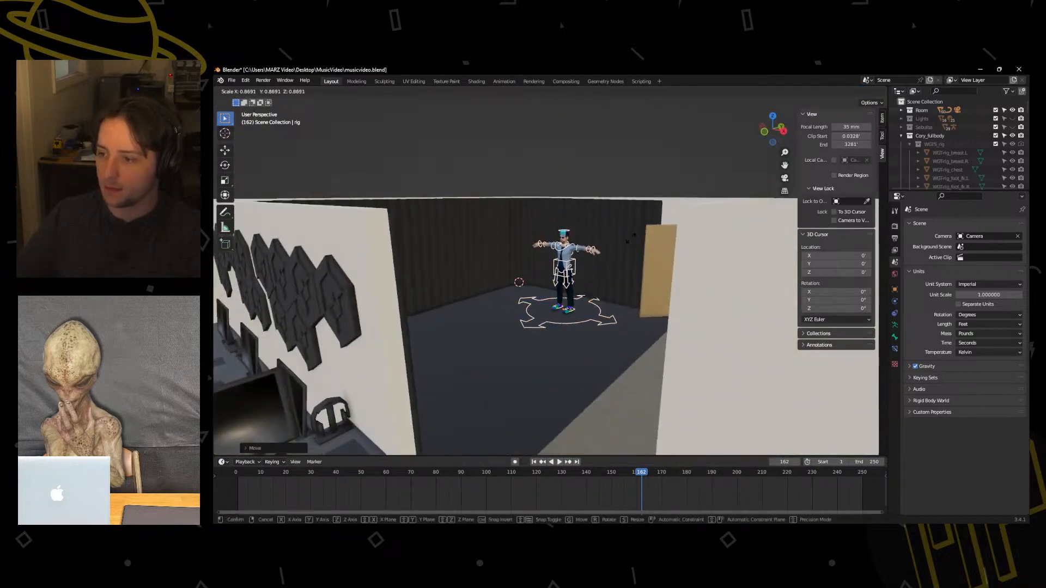
{"action": "left_click", "coordinate": [629, 241]}
{"action": "key", "text": "g"}
{"action": "left_click", "coordinate": [627, 255]}
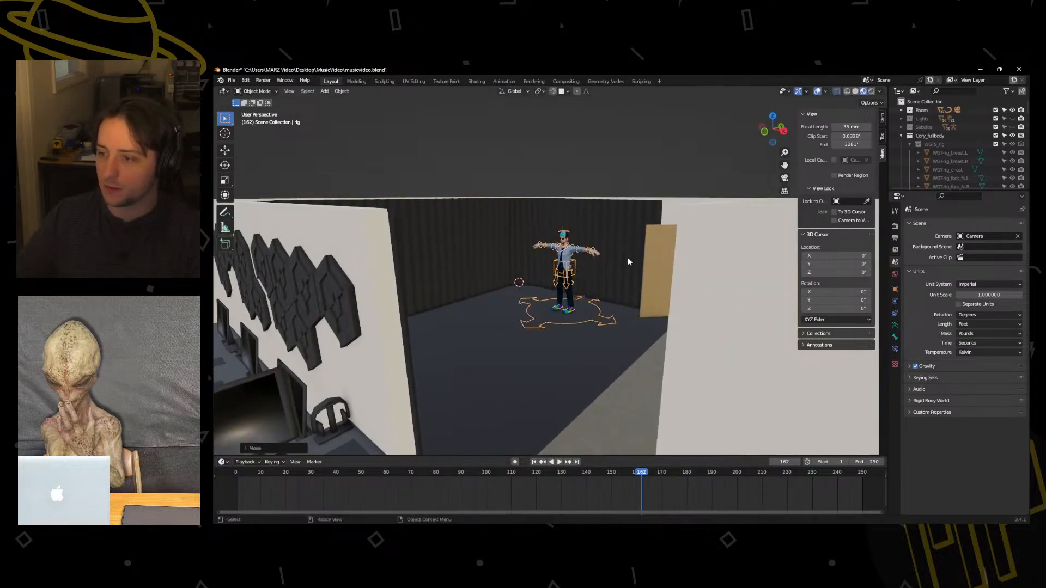
{"action": "middle_click_drag", "start_coordinate": [627, 257], "coordinate": [334, 155]}
{"action": "left_click", "coordinate": [340, 91]}
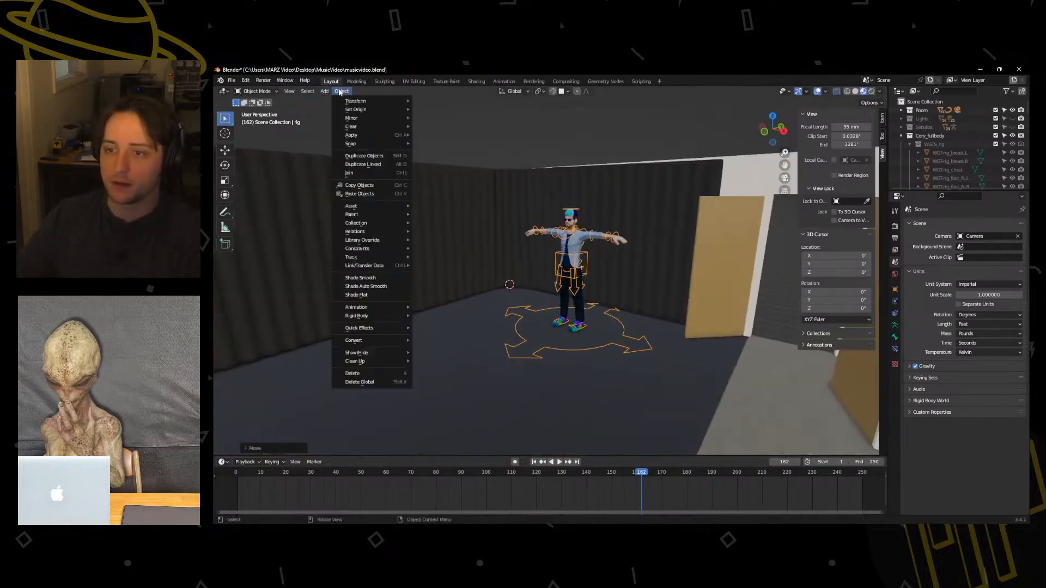
{"action": "mouse_move", "coordinate": [381, 135]}
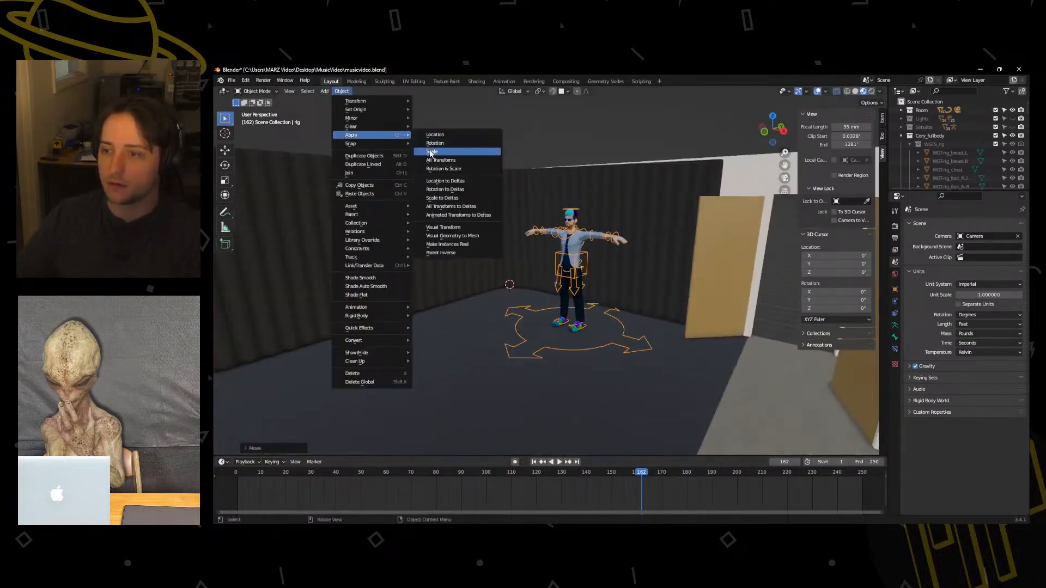
{"action": "left_click", "coordinate": [429, 151]}
{"action": "key", "text": "ctrl+z"}
{"action": "key", "text": "ctrl+z"}
{"action": "key", "text": "ctrl+z"}
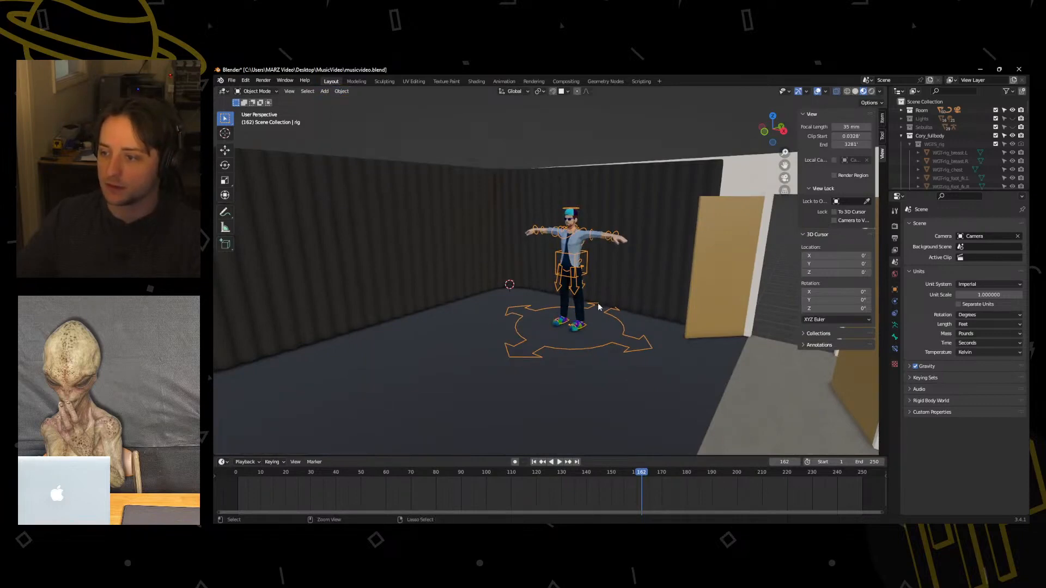
Select the character mesh together with its rig and scale both down to about 0.76.
{"action": "left_click", "coordinate": [598, 268]}
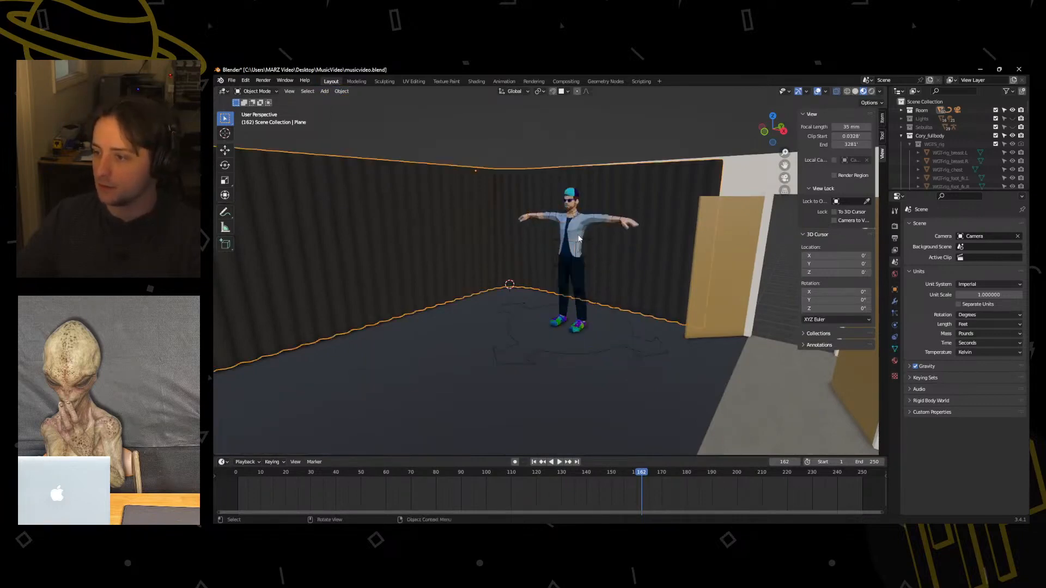
{"action": "left_click", "coordinate": [586, 246]}
{"action": "left_click", "coordinate": [628, 328]}
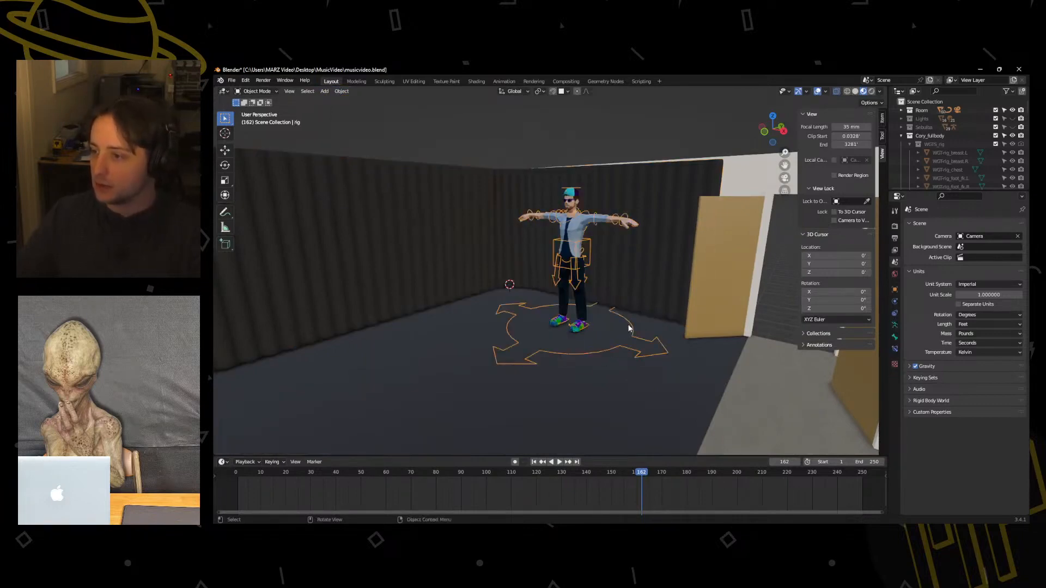
{"action": "left_click", "coordinate": [576, 244]}
{"action": "left_click", "coordinate": [580, 246]}
{"action": "left_click", "coordinate": [584, 249]}
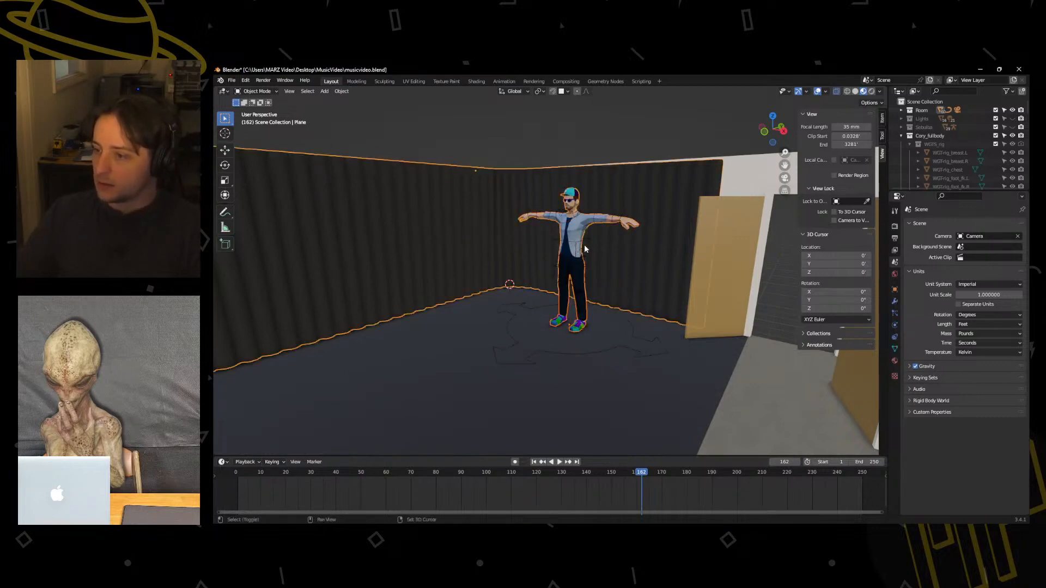
{"action": "left_click", "coordinate": [580, 237]}
{"action": "left_click", "coordinate": [589, 237]}
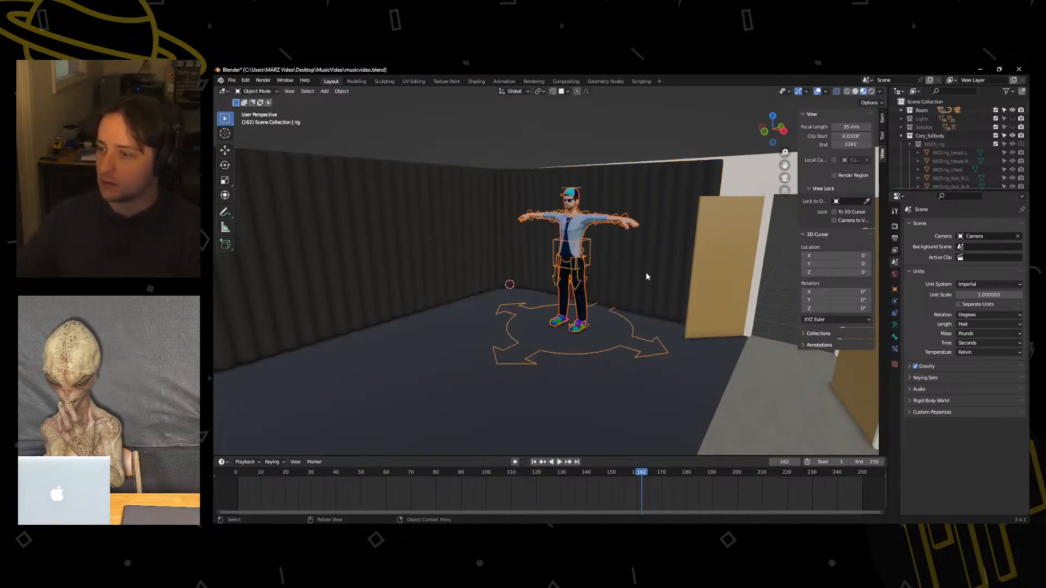
{"action": "key", "text": "s"}
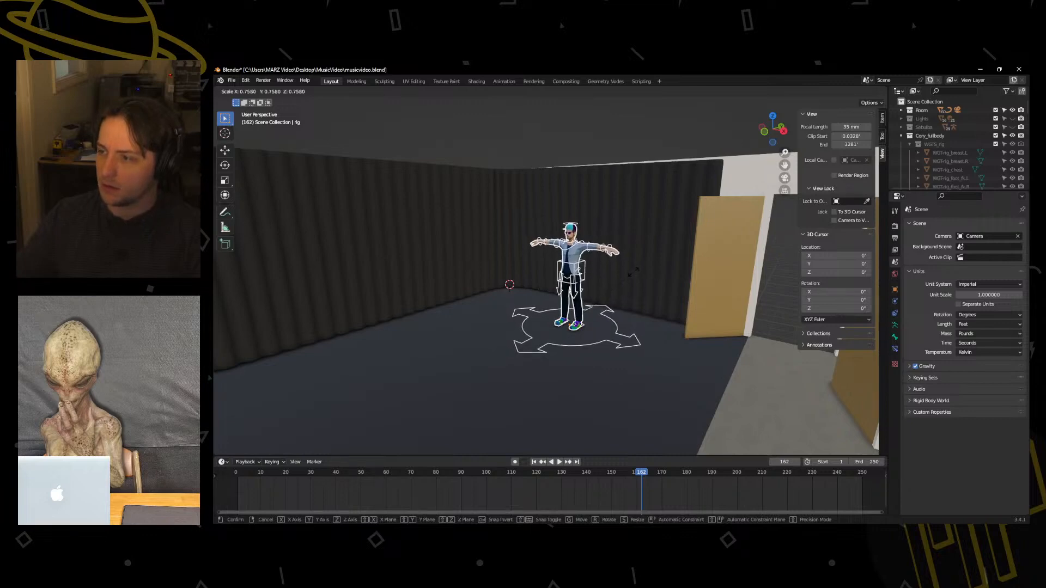
{"action": "left_click", "coordinate": [633, 271]}
Try applying the scale to the selected character mesh and rig, and undo it.
{"action": "left_click", "coordinate": [342, 92]}
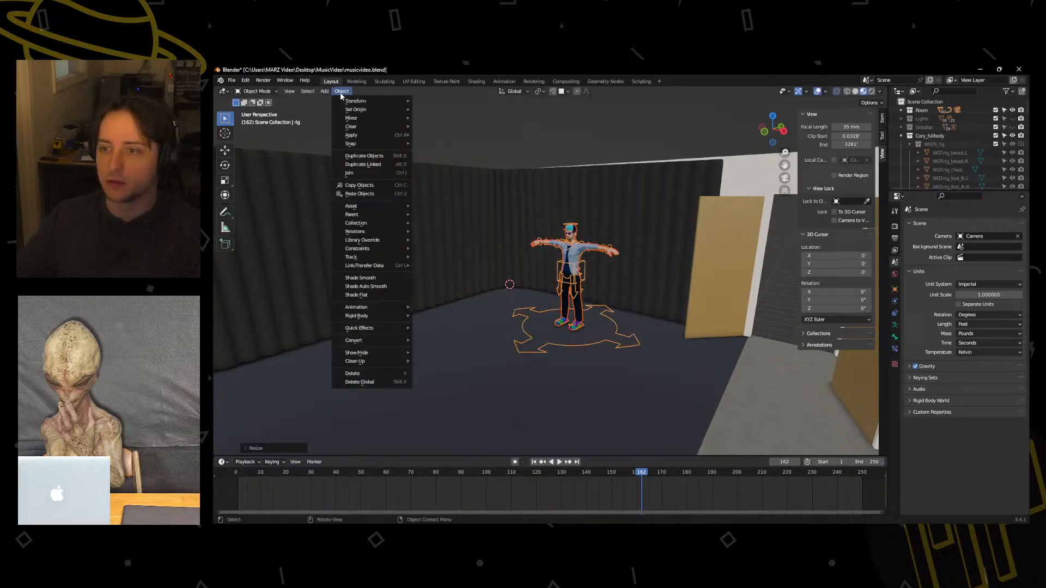
{"action": "mouse_move", "coordinate": [370, 135]}
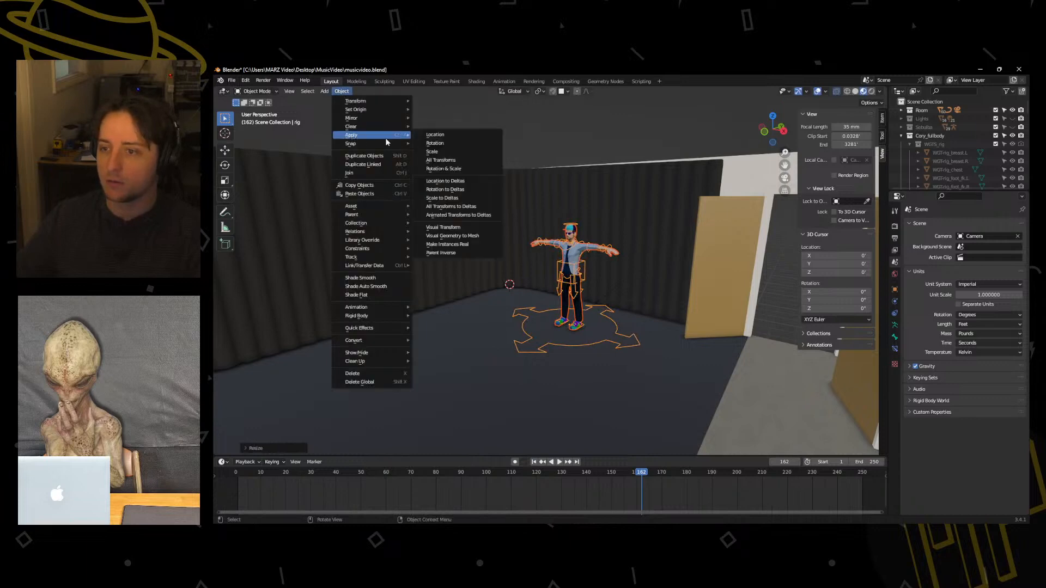
{"action": "left_click", "coordinate": [442, 153]}
{"action": "key", "text": "ctrl+z"}
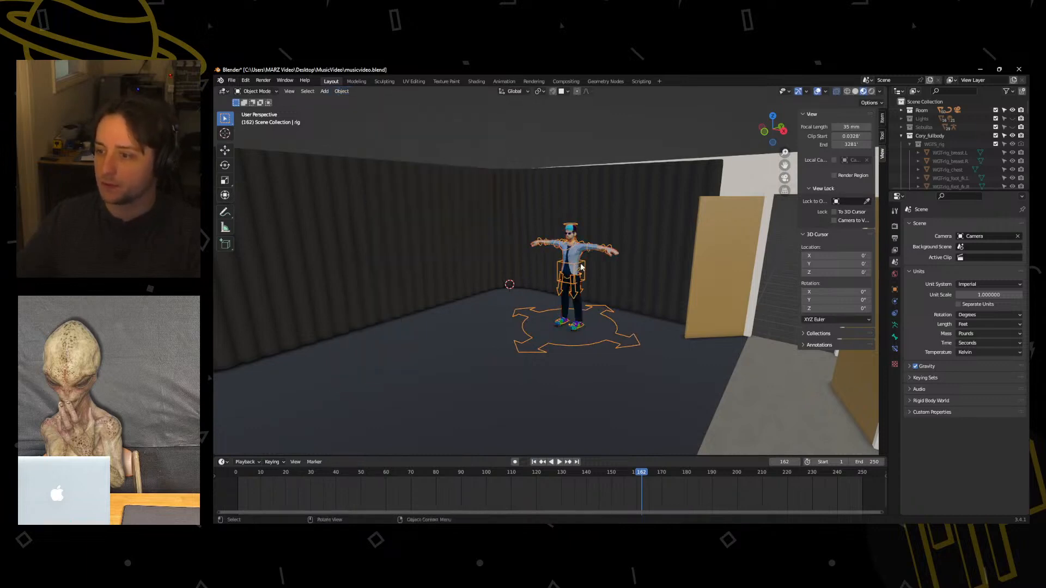
Test the rig in Pose Mode by moving the torso bone, cancel the move, and return to Object Mode.
{"action": "middle_click_drag", "start_coordinate": [583, 265], "coordinate": [586, 268]}
{"action": "left_click", "coordinate": [588, 318]}
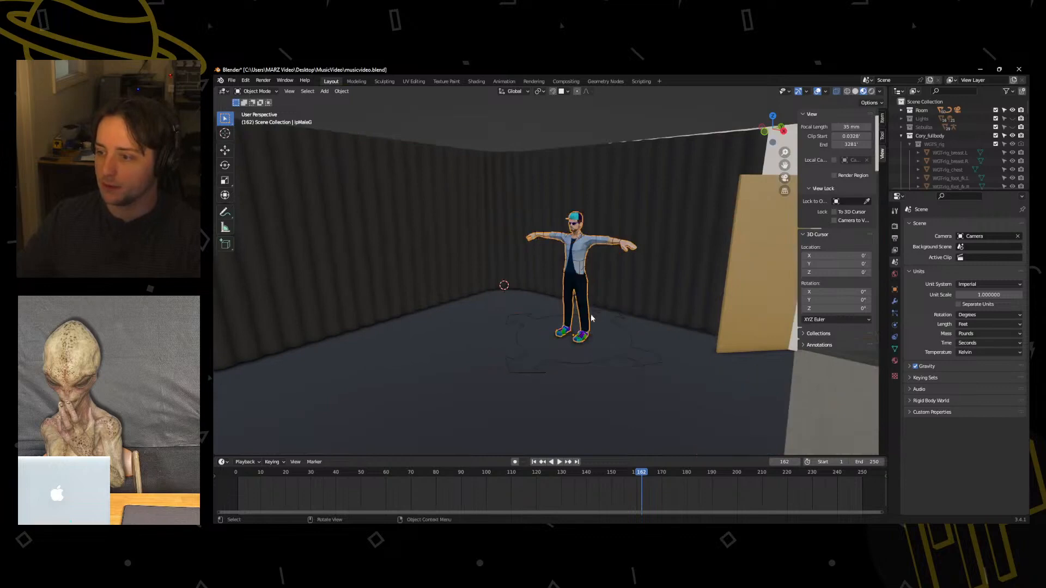
{"action": "left_click", "coordinate": [591, 316]}
{"action": "key", "text": "Tab"}
{"action": "left_click", "coordinate": [599, 360]}
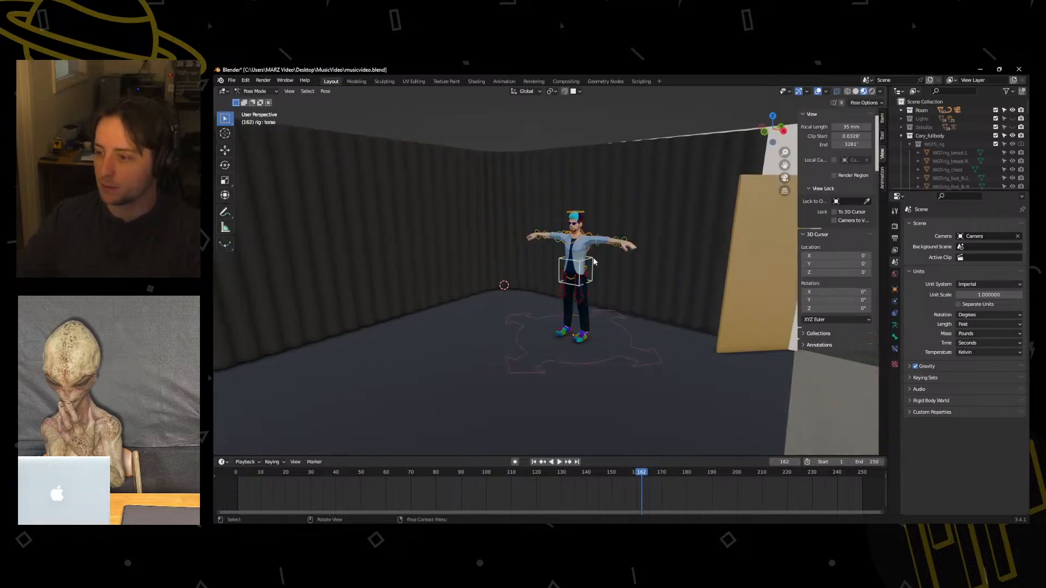
{"action": "key", "text": "g"}
{"action": "right_click", "coordinate": [610, 281]}
{"action": "middle_click_drag", "start_coordinate": [610, 281], "coordinate": [515, 306]}
{"action": "key", "text": "Tab"}
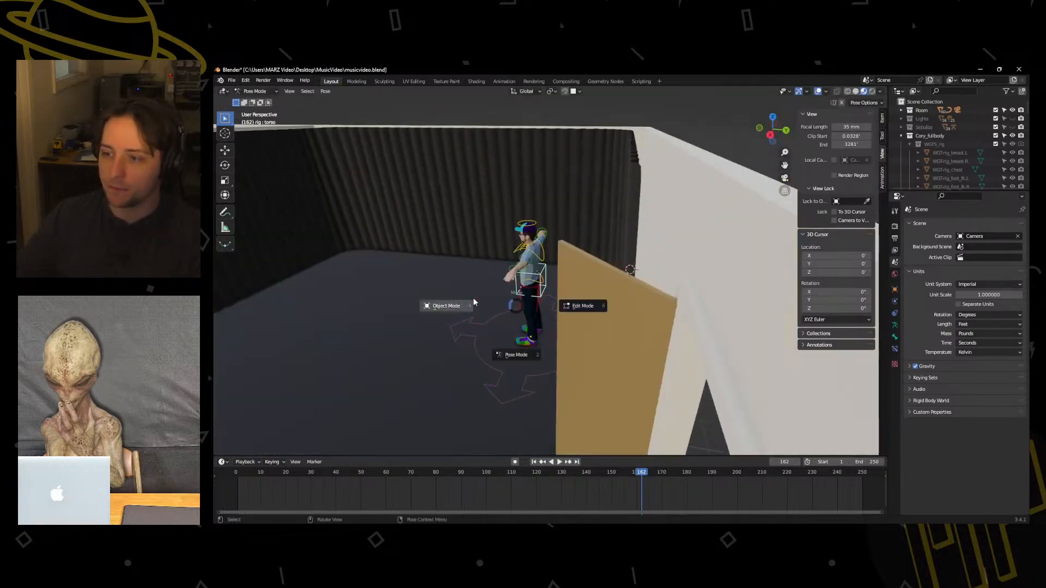
{"action": "left_click", "coordinate": [446, 305]}
Move the rig along the global Y axis to the other side of the dark floor.
{"action": "middle_click_drag", "start_coordinate": [443, 297], "coordinate": [572, 343]}
{"action": "key", "text": "g"}
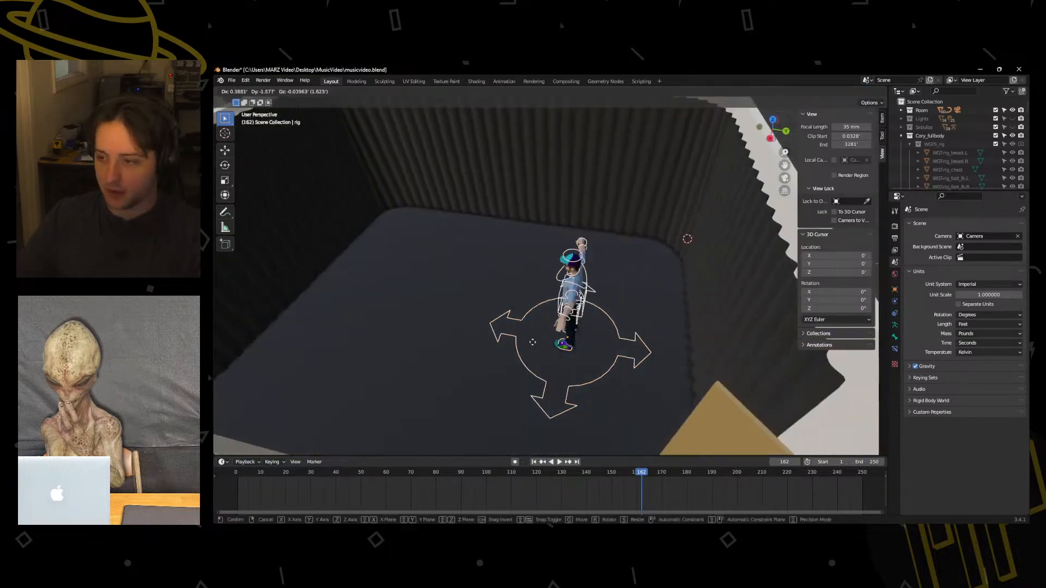
{"action": "key", "text": "z"}
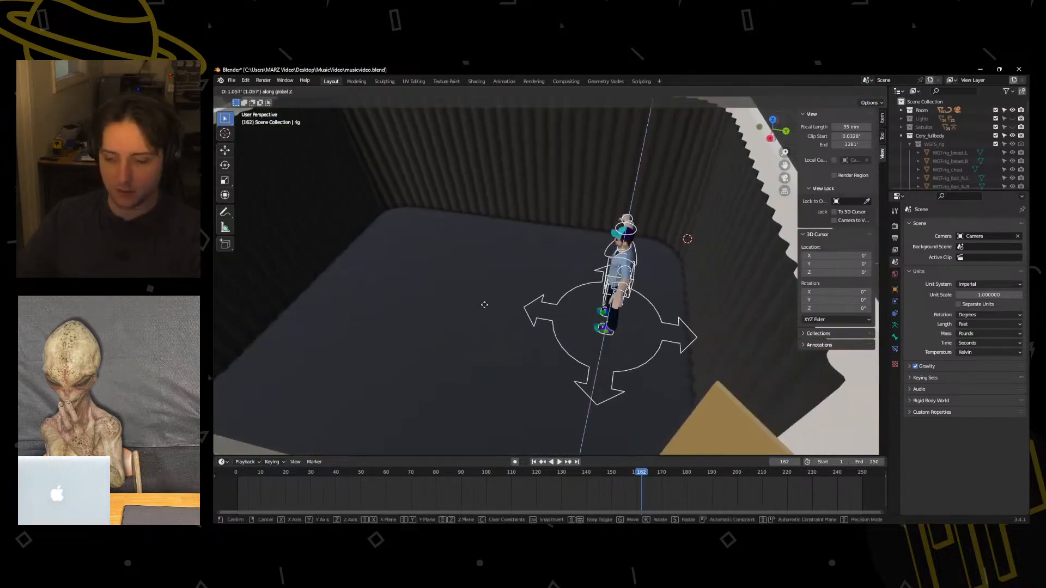
{"action": "key", "text": "y"}
{"action": "left_click", "coordinate": [504, 287]}
Rotate the rig around the Z axis until the arms run roughly parallel to the slatted side wall, checking from above.
{"action": "key", "text": "r"}
{"action": "key", "text": "z"}
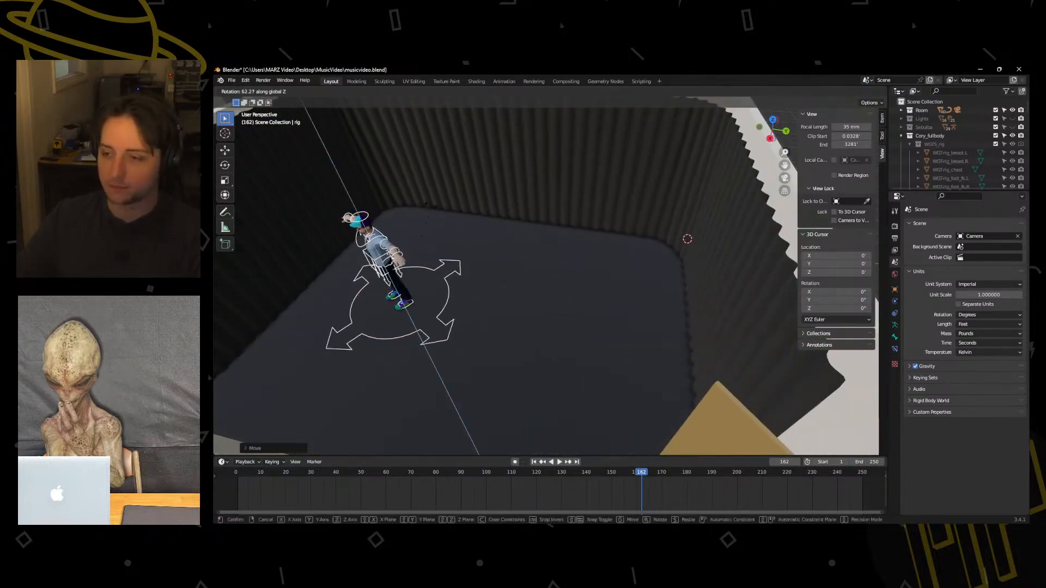
{"action": "left_click", "coordinate": [348, 263]}
{"action": "middle_click_drag", "start_coordinate": [490, 323], "coordinate": [549, 299], "text": "shift"}
{"action": "key", "text": "t"}
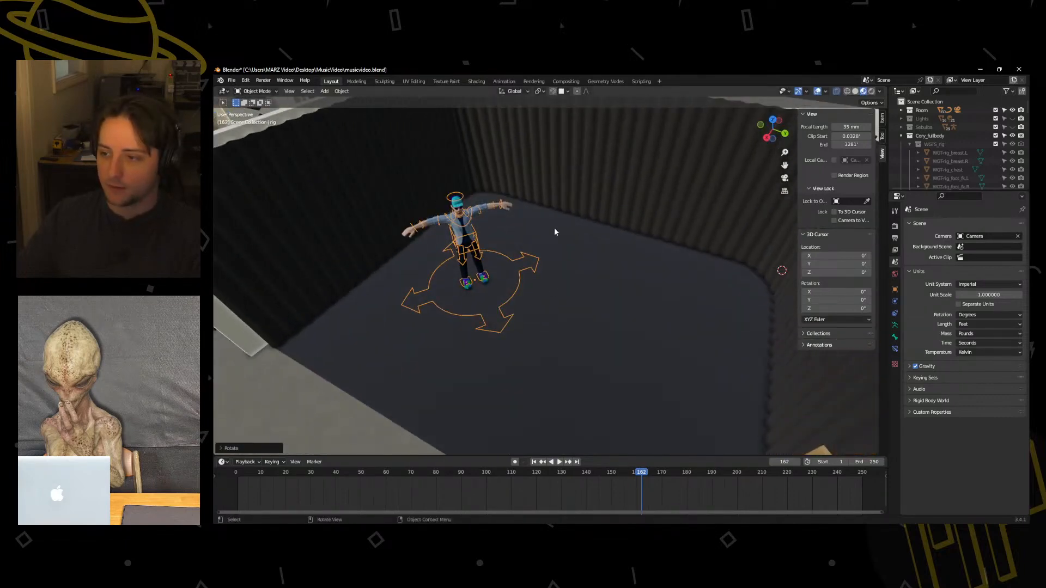
{"action": "key", "text": "r"}
{"action": "key", "text": "z"}
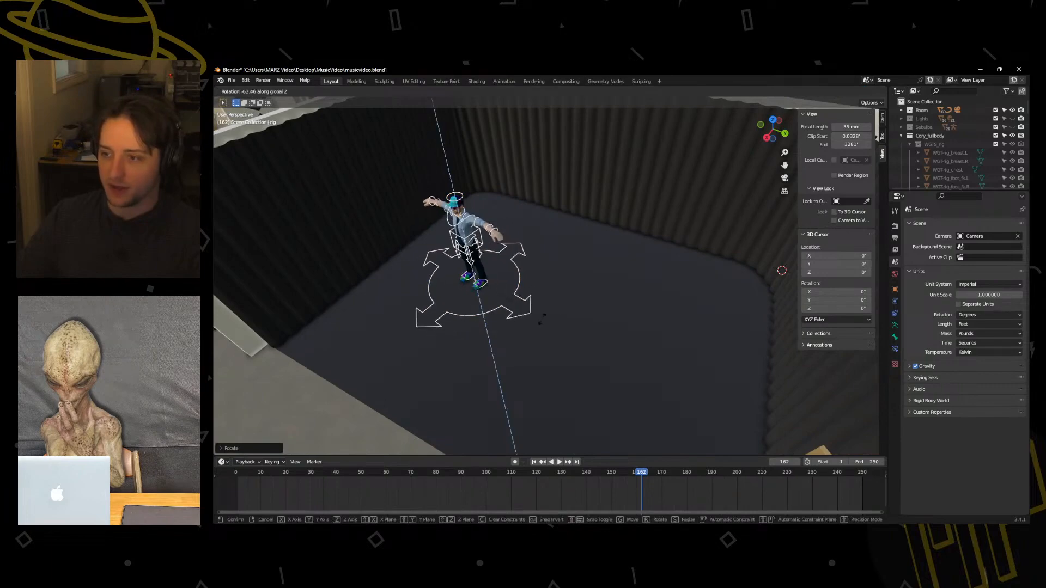
{"action": "left_click", "coordinate": [546, 315]}
{"action": "key", "text": "KP_7"}
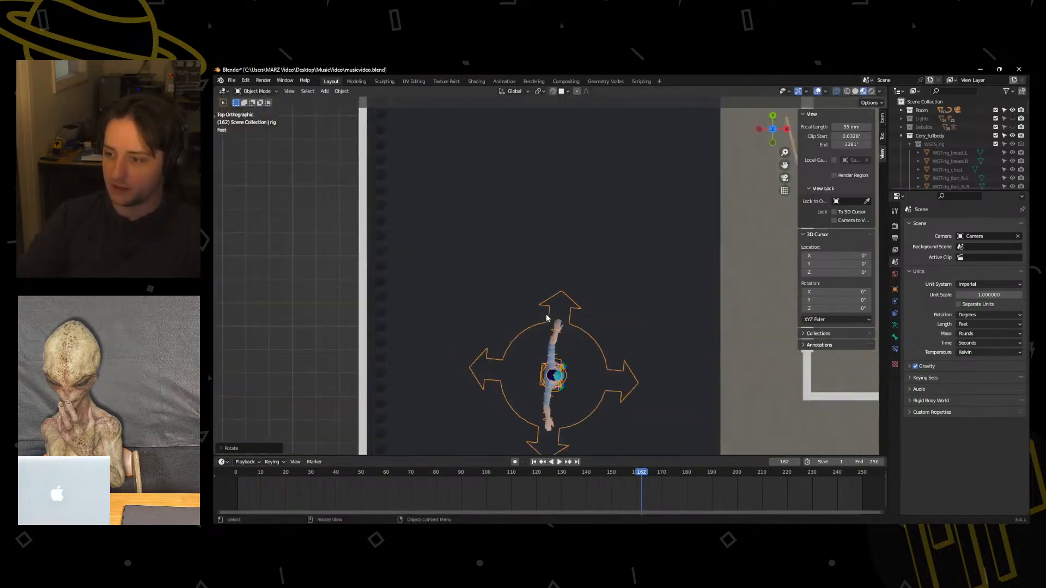
Shift the rig slightly across the dark floor from above, then adjust its height along the global Z axis.
{"action": "key", "text": "g"}
{"action": "left_click", "coordinate": [597, 330]}
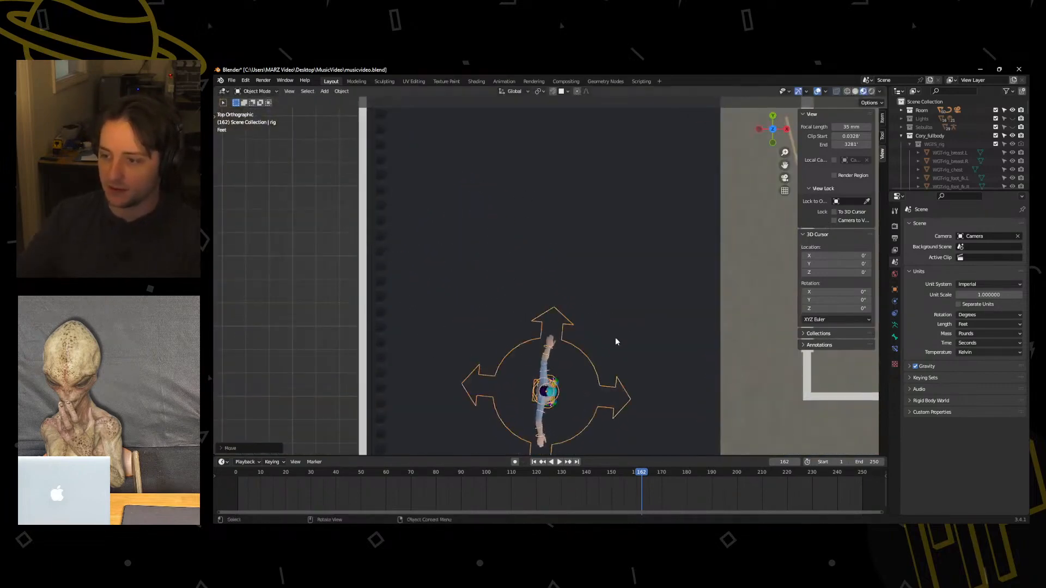
{"action": "middle_click_drag", "start_coordinate": [616, 338], "coordinate": [530, 299]}
{"action": "key", "text": "g"}
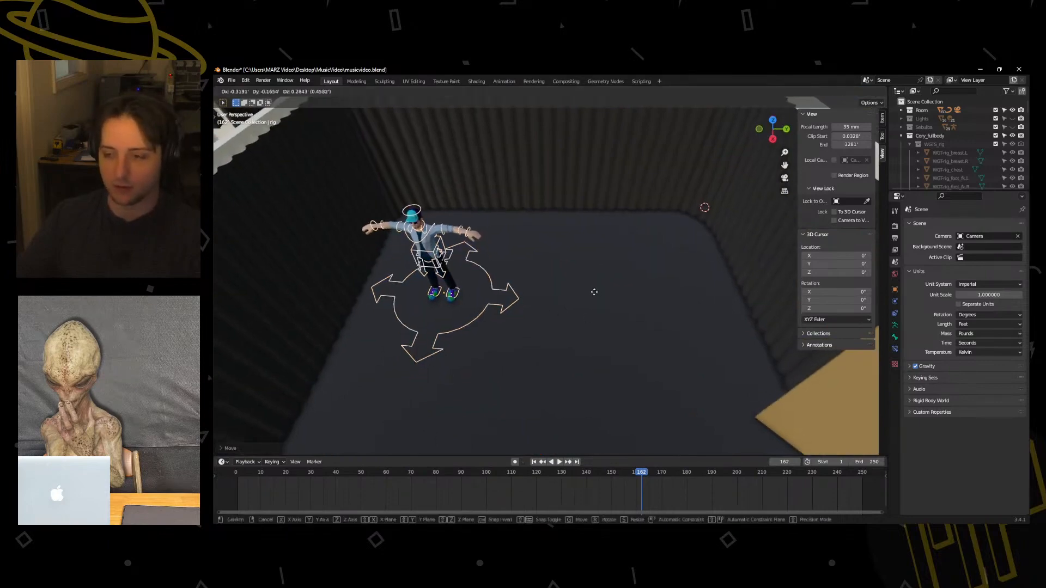
{"action": "key", "text": "z"}
{"action": "left_click", "coordinate": [595, 290]}
Move the rig along the global X and Y axes to stand centrally in front of the slatted back wall.
{"action": "middle_click_drag", "start_coordinate": [530, 281], "coordinate": [502, 314]}
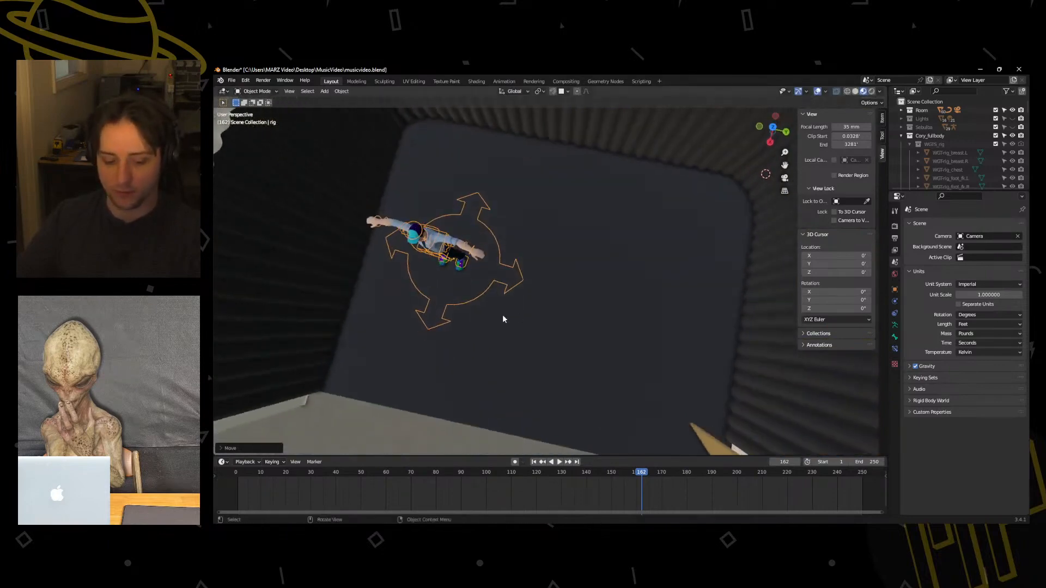
{"action": "key", "text": "g"}
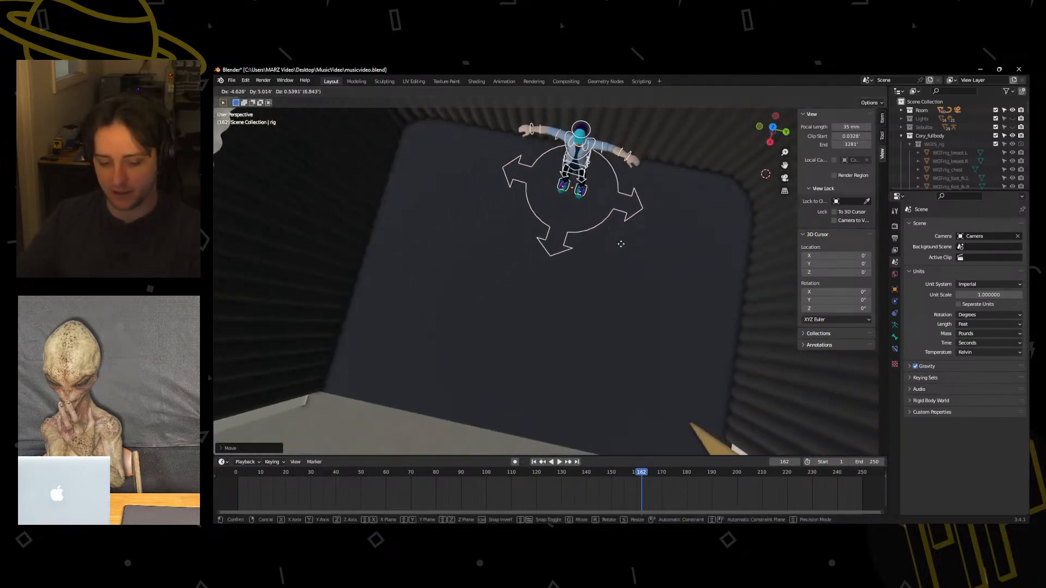
{"action": "key", "text": "y"}
{"action": "key", "text": "x"}
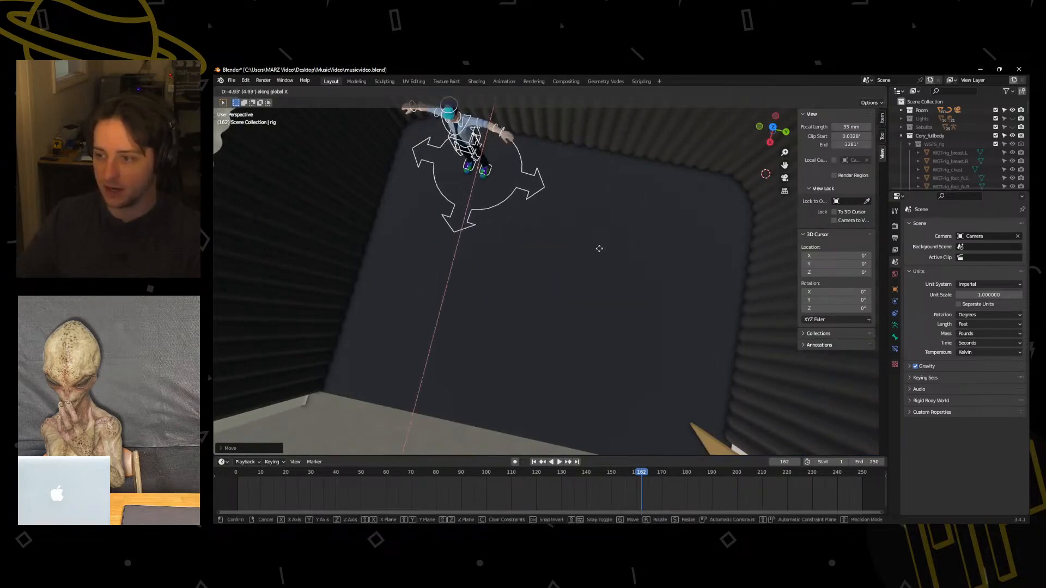
{"action": "left_click", "coordinate": [584, 229]}
{"action": "key", "text": "g"}
{"action": "key", "text": "y"}
{"action": "left_click", "coordinate": [667, 238]}
{"action": "middle_click_drag", "start_coordinate": [522, 320], "coordinate": [423, 242]}
{"action": "middle_click_drag", "start_coordinate": [469, 245], "coordinate": [459, 253]}
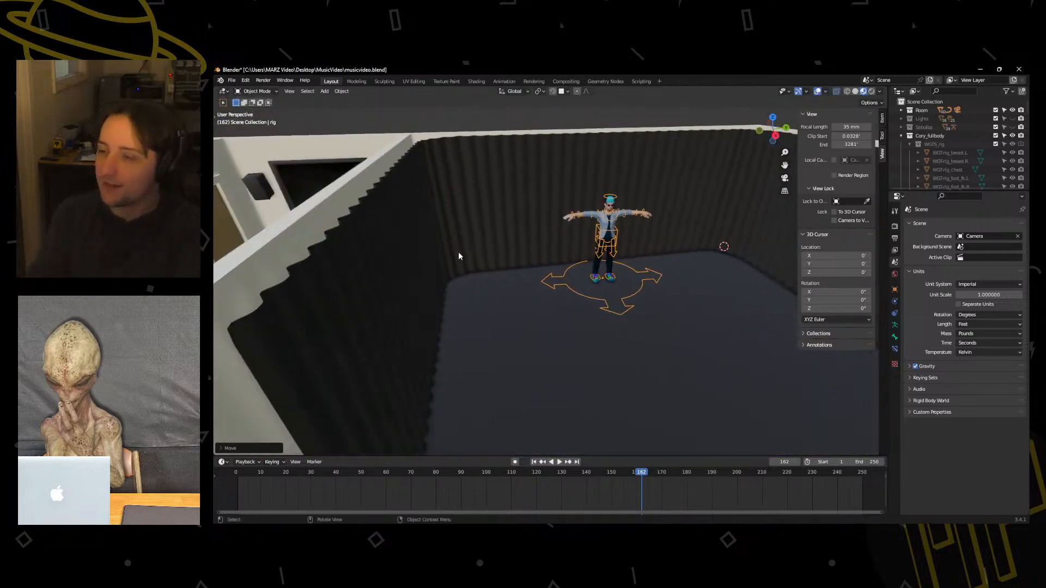
Examine the character's placement and the surrounding studio rooms from several angles.
{"action": "middle_click_drag", "start_coordinate": [681, 309], "coordinate": [518, 331]}
{"action": "middle_click_drag", "start_coordinate": [571, 286], "coordinate": [573, 325]}
{"action": "scroll", "coordinate": [543, 266], "scroll_direction": "down", "scroll_amount": 3}
{"action": "scroll", "coordinate": [653, 321], "scroll_direction": "up", "scroll_amount": 4}
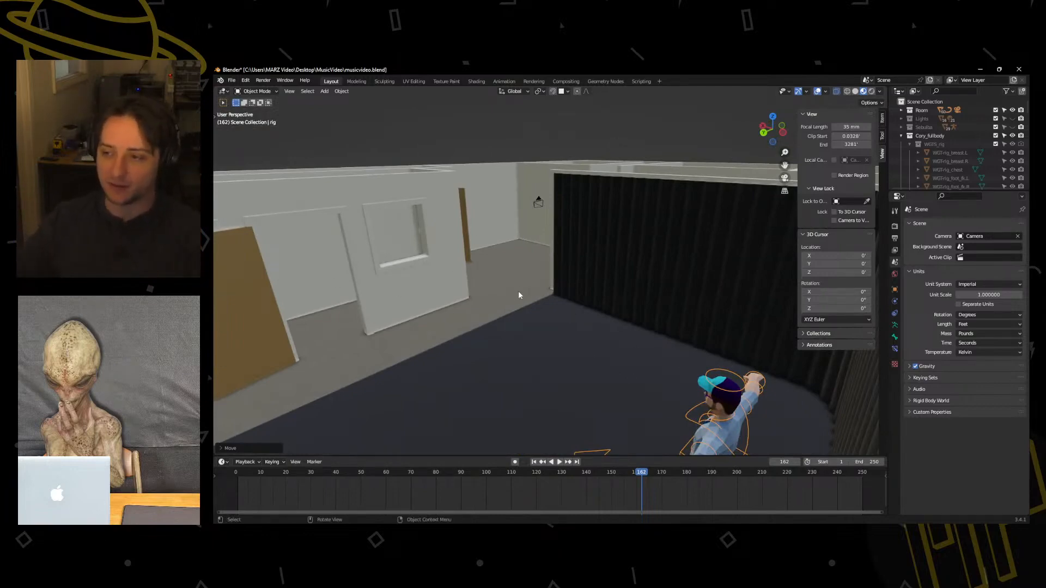
{"action": "middle_click_drag", "start_coordinate": [518, 291], "coordinate": [573, 324]}
{"action": "scroll", "coordinate": [574, 325], "scroll_direction": "up", "scroll_amount": 3}
{"action": "middle_click_drag", "start_coordinate": [458, 320], "coordinate": [579, 273], "text": "shift"}
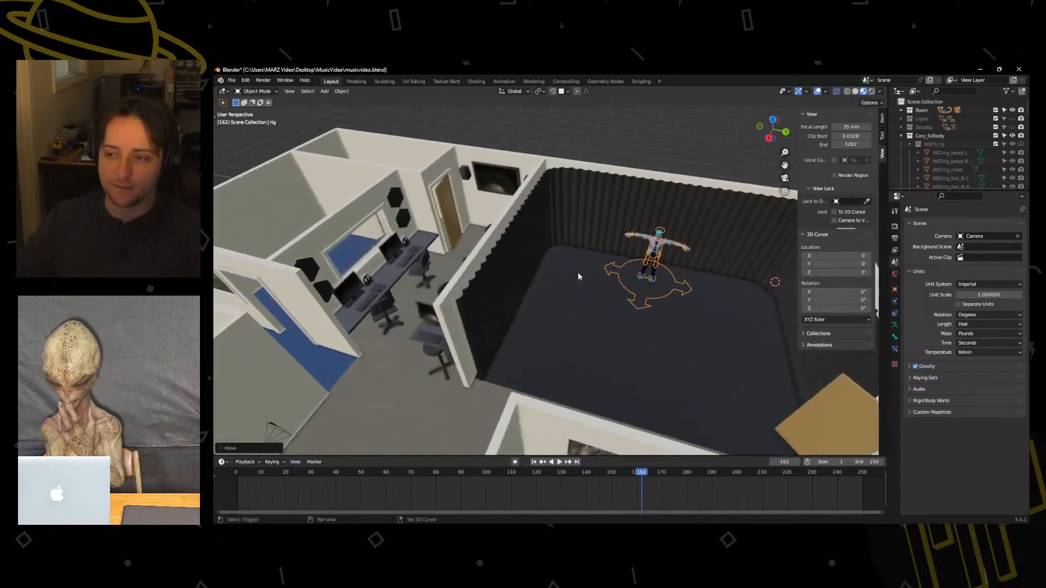
{"action": "middle_click_drag", "start_coordinate": [389, 293], "coordinate": [578, 284]}
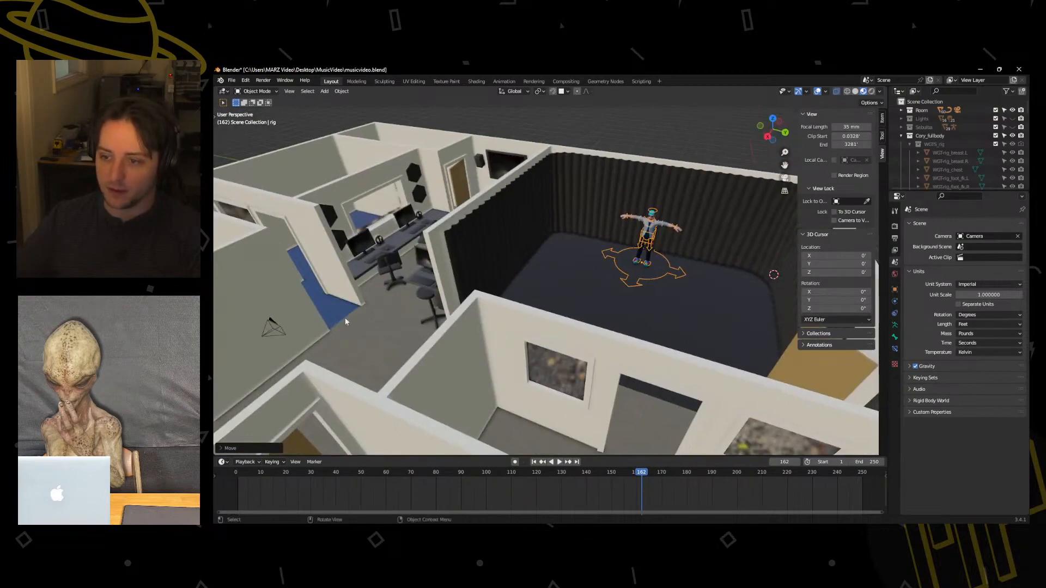
{"action": "middle_click_drag", "start_coordinate": [303, 356], "coordinate": [531, 211]}
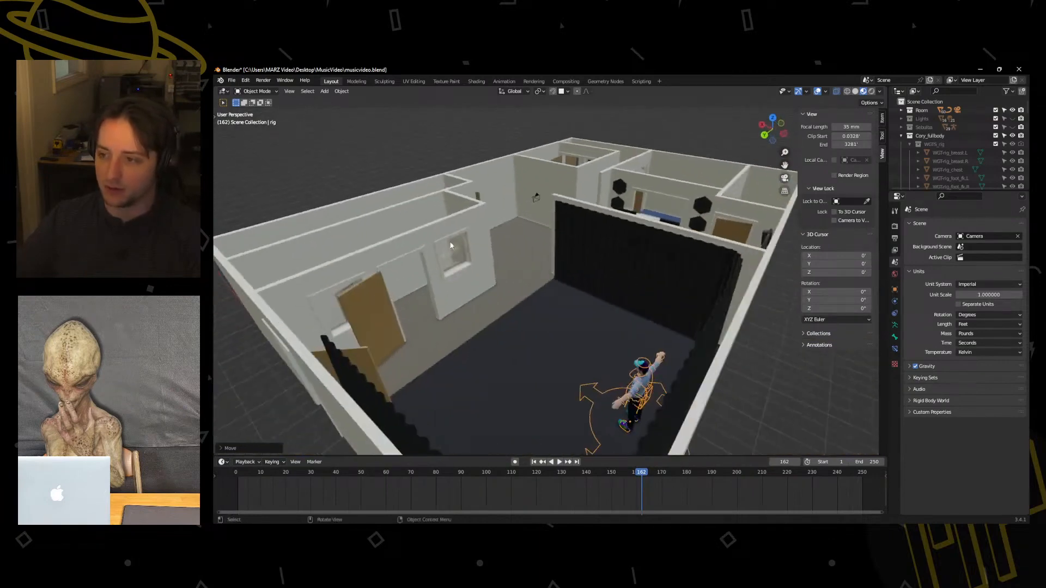
{"action": "middle_click_drag", "start_coordinate": [544, 288], "coordinate": [622, 264]}
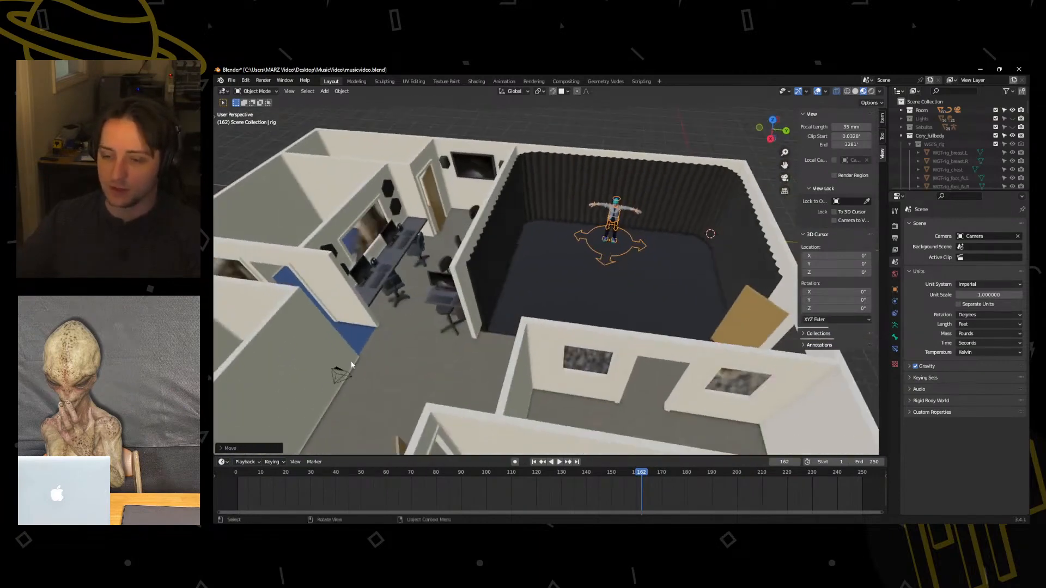
{"action": "middle_click_drag", "start_coordinate": [293, 355], "coordinate": [558, 291]}
{"action": "scroll", "coordinate": [558, 291], "scroll_direction": "up", "scroll_amount": 4}
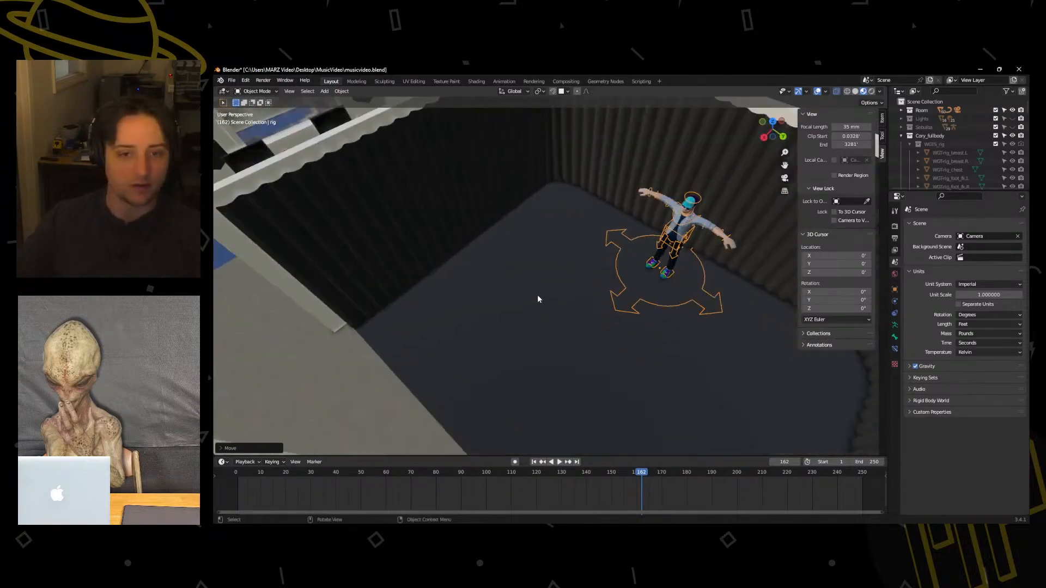
{"action": "middle_click_drag", "start_coordinate": [558, 303], "coordinate": [508, 286]}
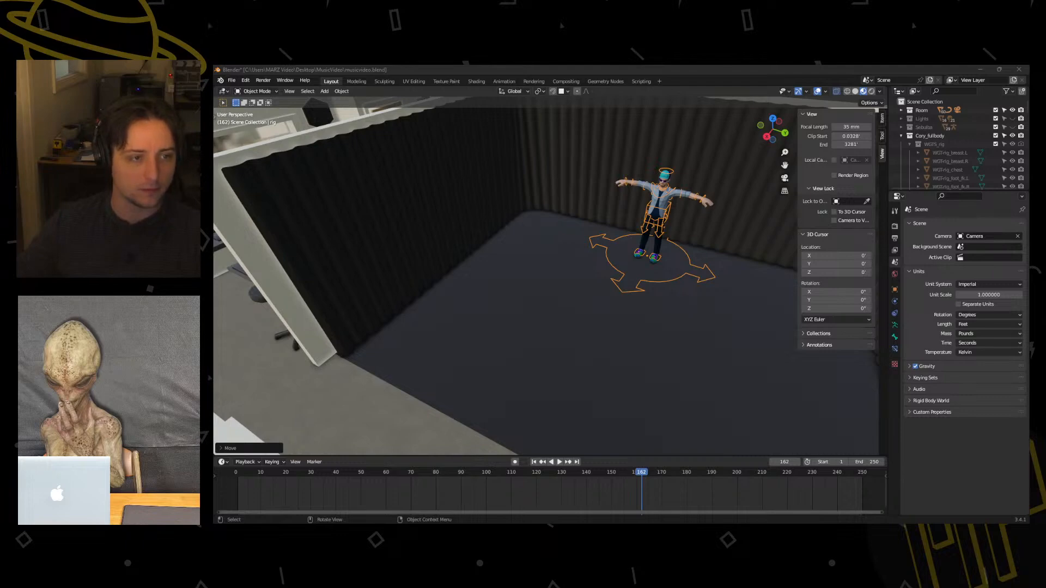
Switch to the browser and download the zip archive of the ReDead model from The Models Resource.
{"action": "left_click_drag", "start_coordinate": [214, 273], "coordinate": [712, 136]}
{"action": "scroll", "coordinate": [661, 277], "scroll_direction": "down", "scroll_amount": 4}
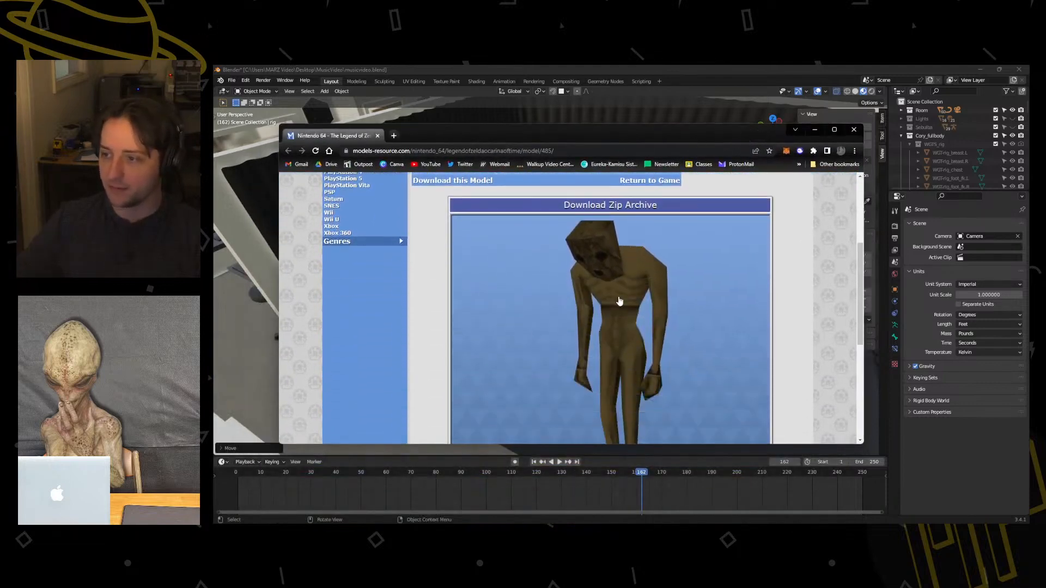
{"action": "scroll", "coordinate": [611, 299], "scroll_direction": "down", "scroll_amount": 3}
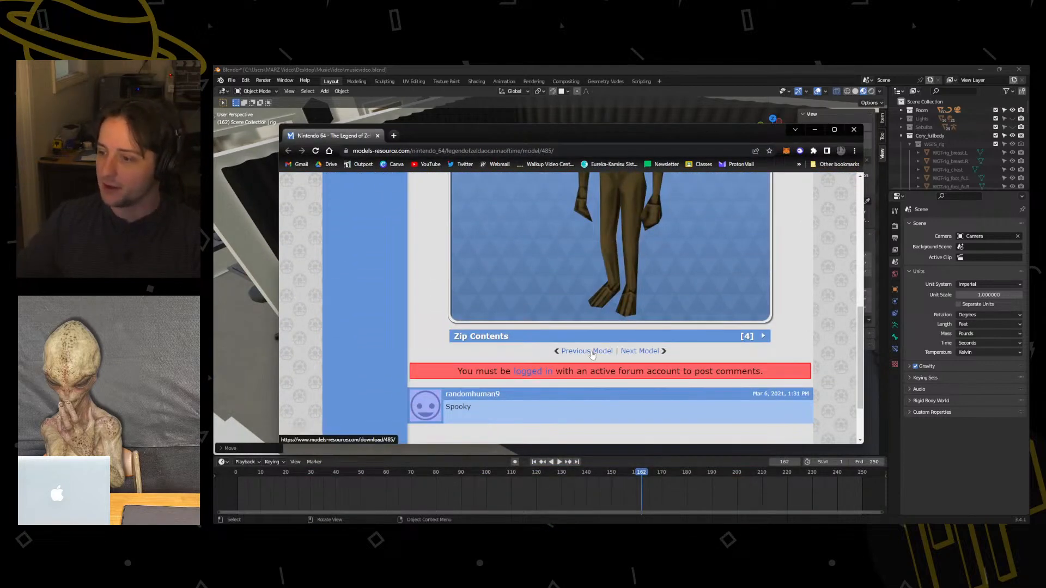
{"action": "scroll", "coordinate": [645, 351], "scroll_direction": "up", "scroll_amount": 8}
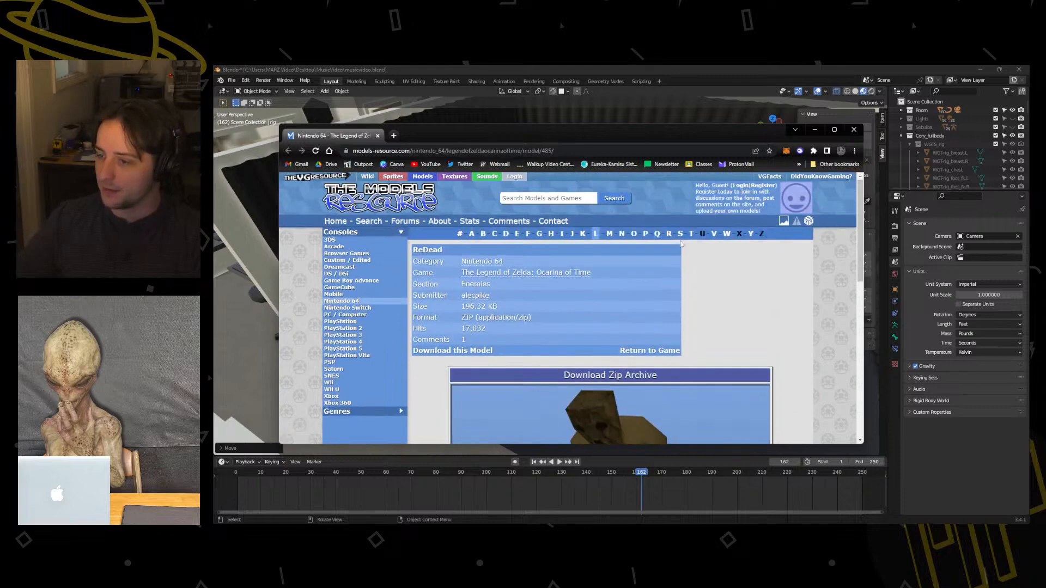
{"action": "left_click", "coordinate": [595, 375]}
{"action": "scroll", "coordinate": [754, 321], "scroll_direction": "down", "scroll_amount": 8}
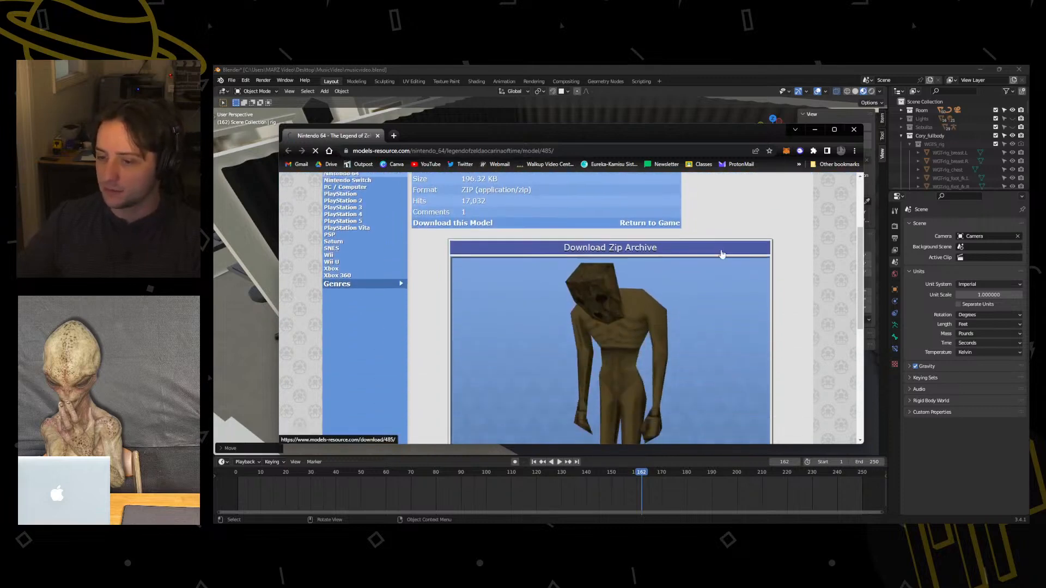
{"action": "left_click_drag", "start_coordinate": [554, 132], "coordinate": [2, 187]}
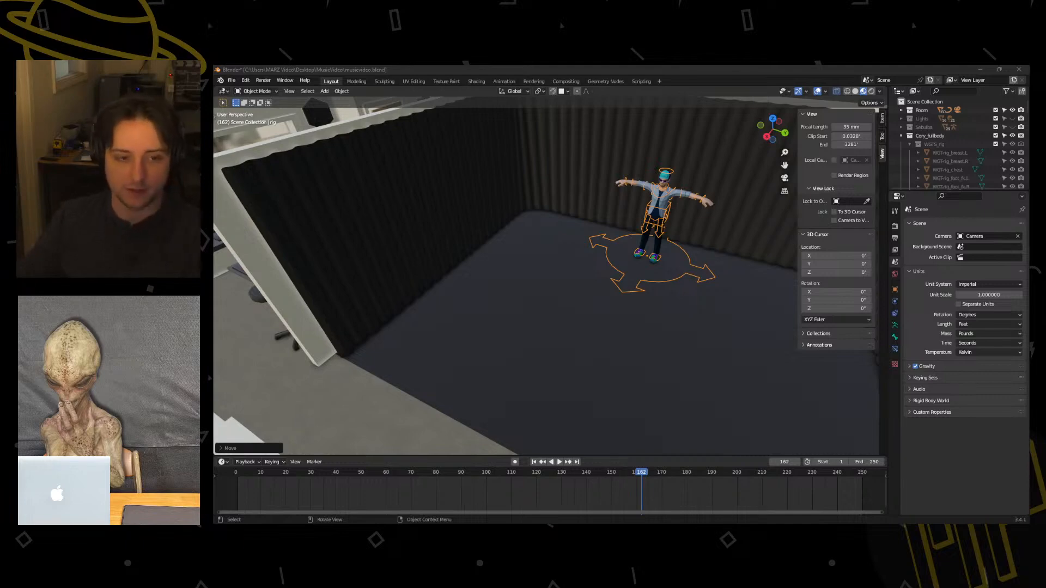
Put the downloaded ReDead zip archive in the characters folder inside MusicVideo and extract all its files there.
{"action": "left_click_drag", "start_coordinate": [214, 227], "coordinate": [750, 160]}
{"action": "mouse_move", "coordinate": [584, 250]}
{"action": "left_mouse_down"}
{"action": "mouse_move", "coordinate": [593, 243]}
{"action": "mouse_move", "coordinate": [585, 231]}
{"action": "left_mouse_up"}
{"action": "left_click_drag", "start_coordinate": [608, 163], "coordinate": [482, 200]}
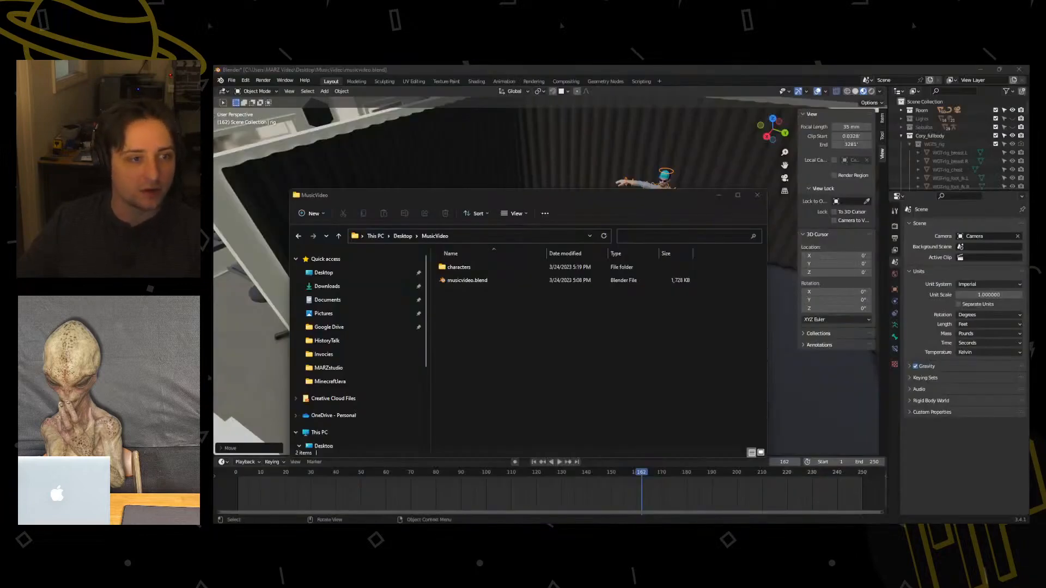
{"action": "double_click", "coordinate": [459, 267]}
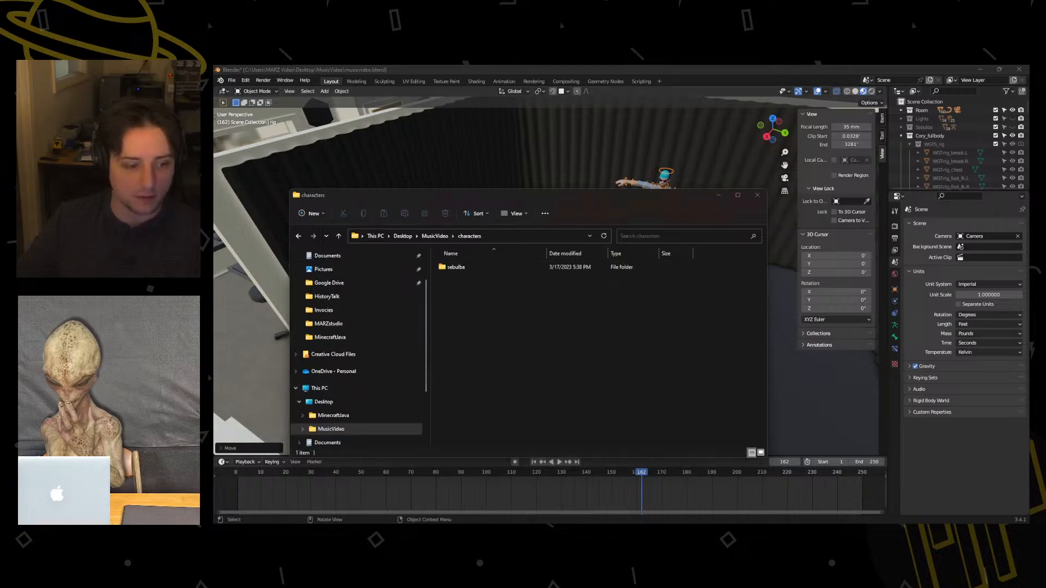
{"action": "left_click_drag", "start_coordinate": [467, 368], "coordinate": [468, 370]}
{"action": "right_click", "coordinate": [459, 282]}
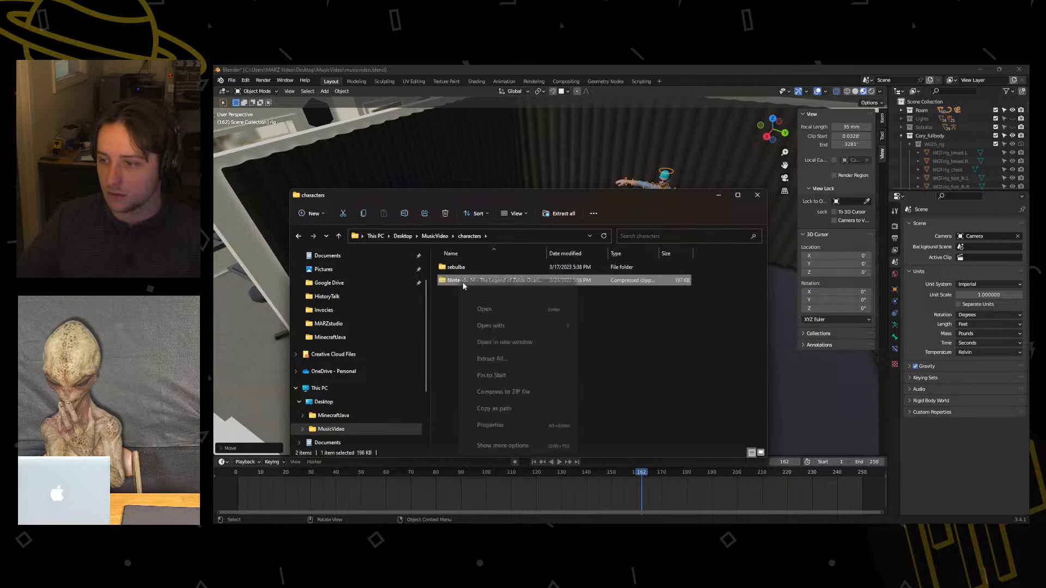
{"action": "mouse_move", "coordinate": [571, 322]}
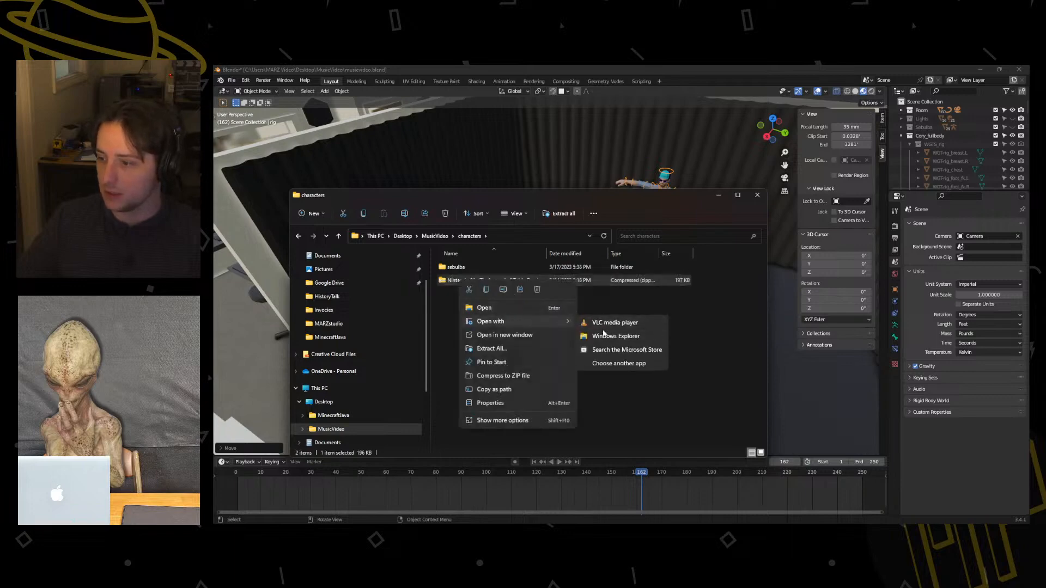
{"action": "left_click", "coordinate": [492, 348]}
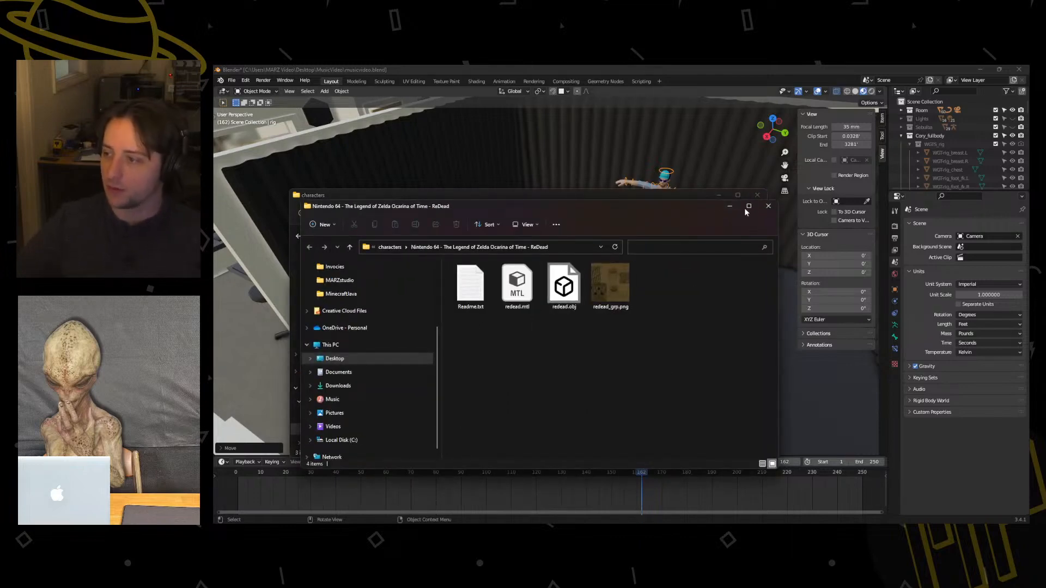
Rename the extracted Nintendo 64 model folder in the characters folder to ReDead.
{"action": "left_click", "coordinate": [730, 206]}
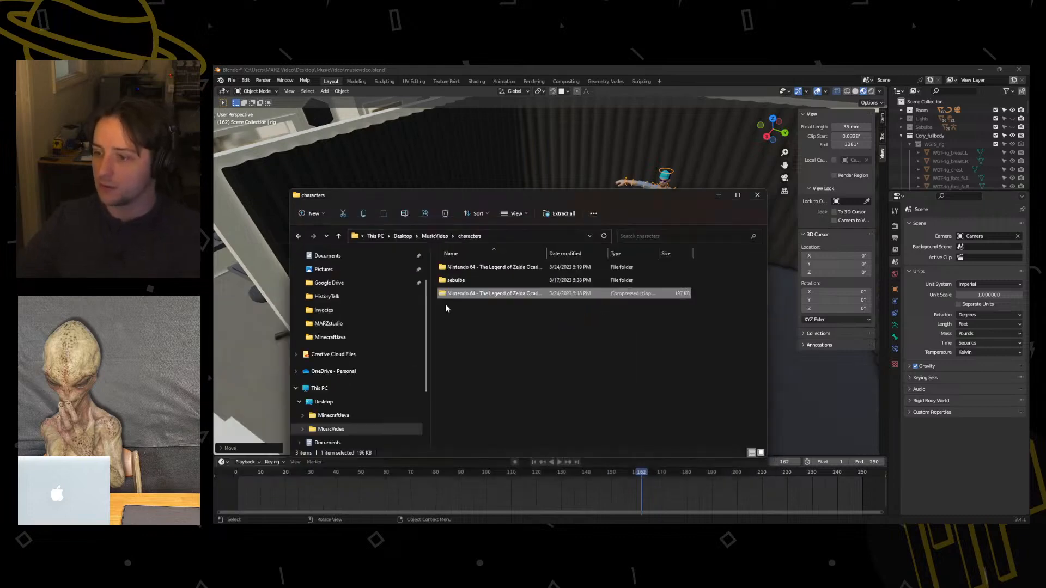
{"action": "left_click", "coordinate": [499, 269]}
{"action": "left_click", "coordinate": [501, 270]}
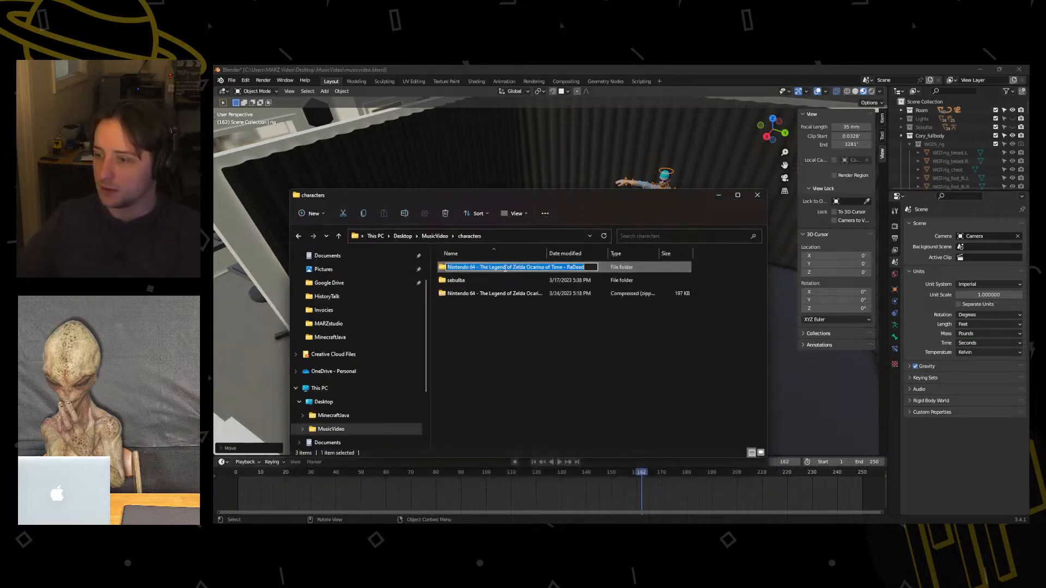
{"action": "left_click_drag", "start_coordinate": [567, 267], "coordinate": [472, 337]}
{"action": "key", "text": "BackSpace"}
{"action": "key", "text": "Return"}
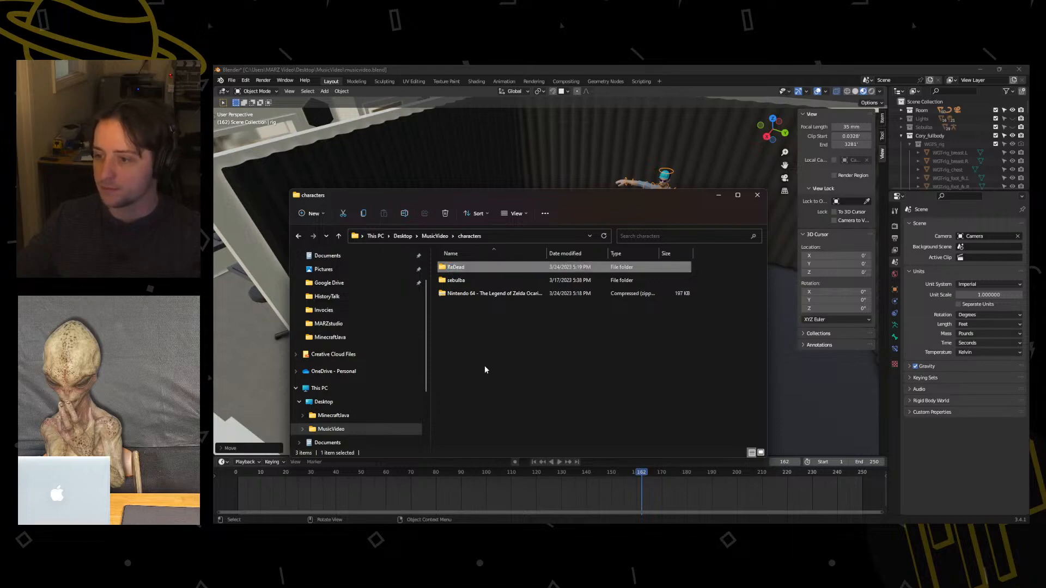
{"action": "left_click", "coordinate": [485, 365]}
Switch to Mixamo, preview the Hip Hop Dancing animation on the Sebulba character, and open the character upload dialog.
{"action": "left_click_drag", "start_coordinate": [465, 201], "coordinate": [484, 215]}
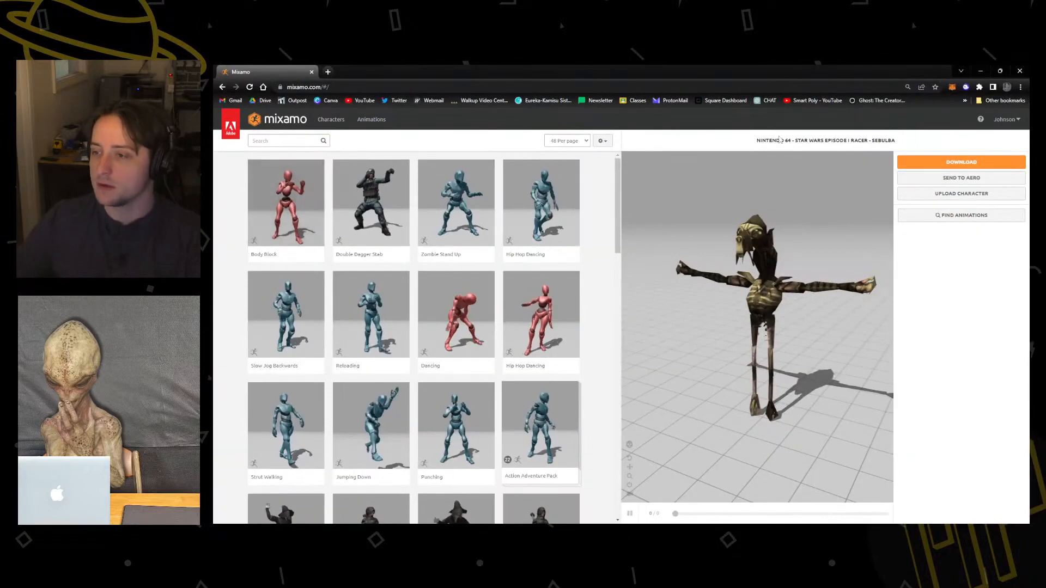
{"action": "left_click_drag", "start_coordinate": [816, 229], "coordinate": [763, 243]}
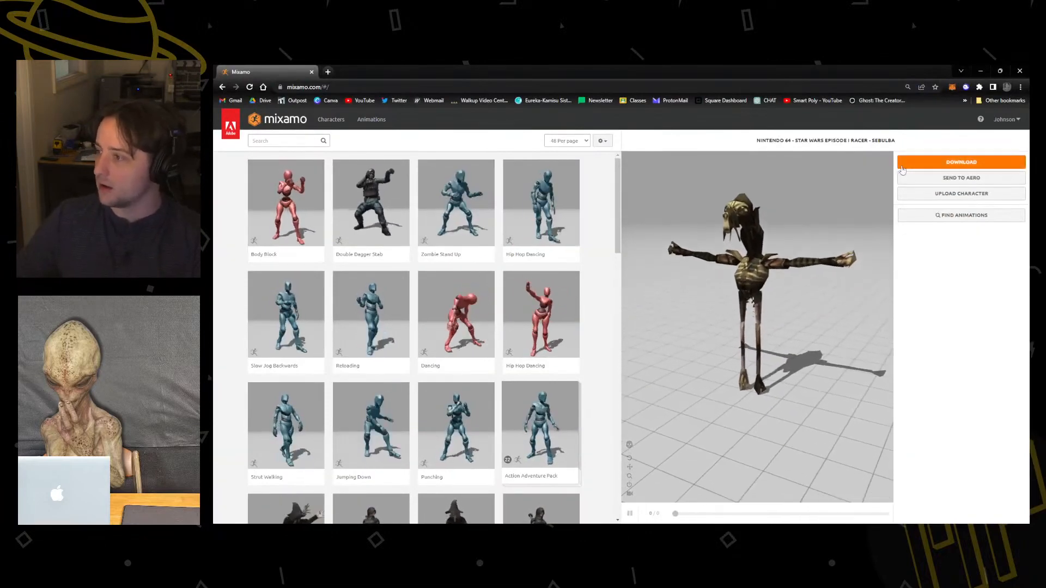
{"action": "left_click", "coordinate": [567, 336]}
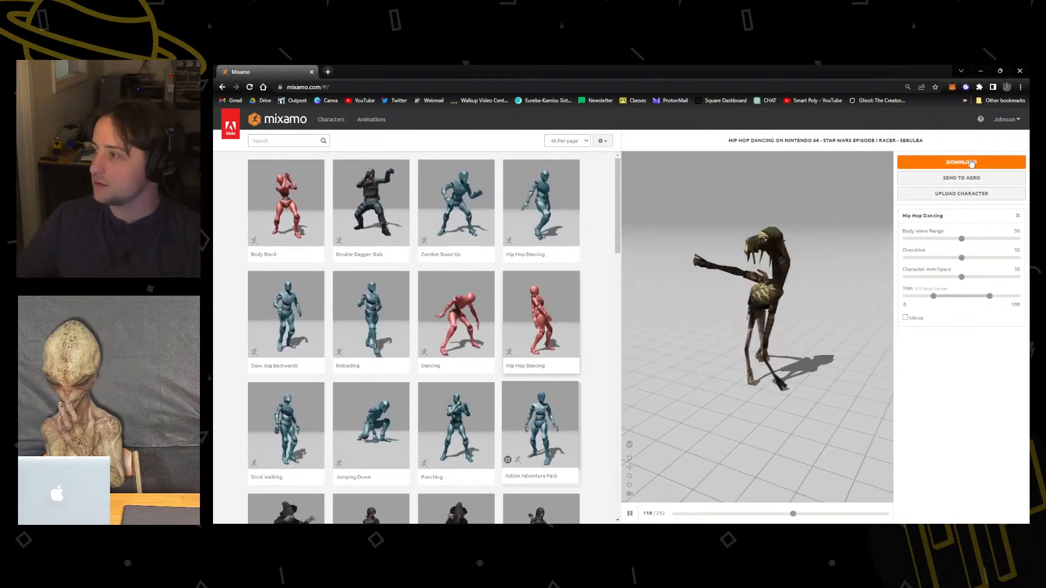
{"action": "left_click", "coordinate": [959, 195]}
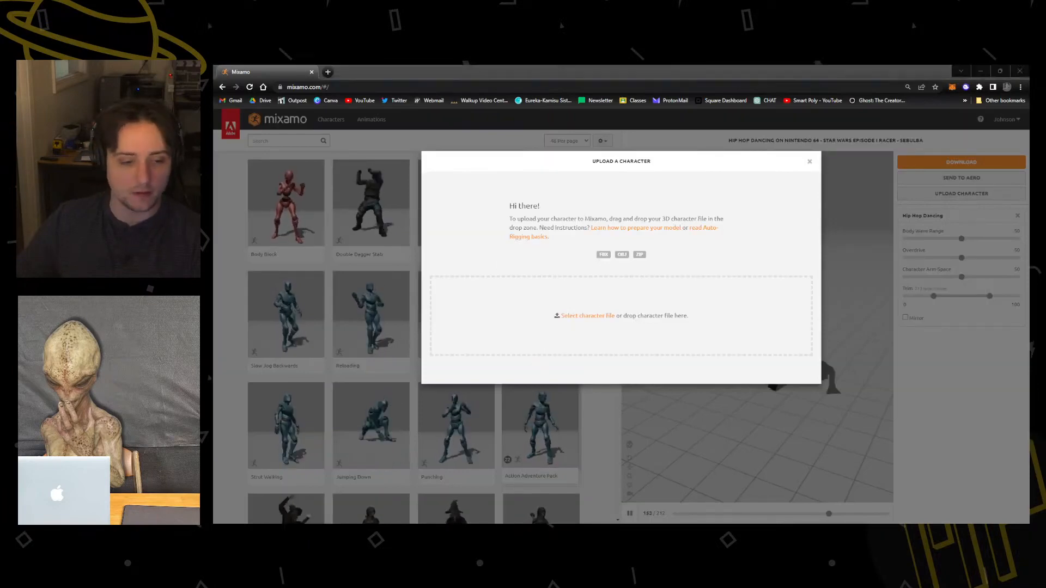
Try to supply redead.obj from the ReDead folder as the character to upload, and close the separate file tab.
{"action": "key", "text": "alt+Tab"}
{"action": "left_click_drag", "start_coordinate": [563, 283], "coordinate": [689, 200]}
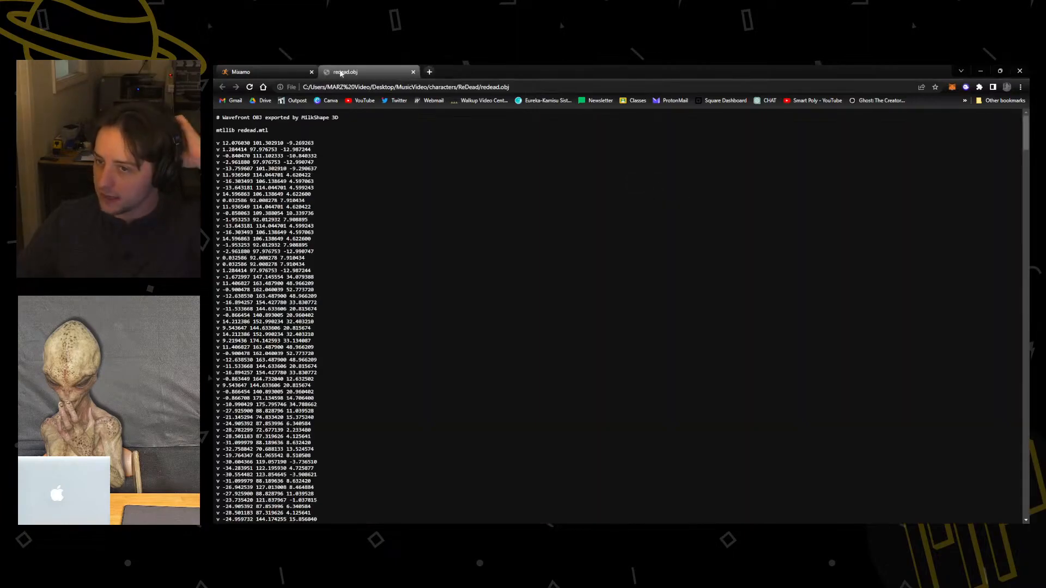
{"action": "scroll", "coordinate": [425, 330], "scroll_direction": "down", "scroll_amount": 20}
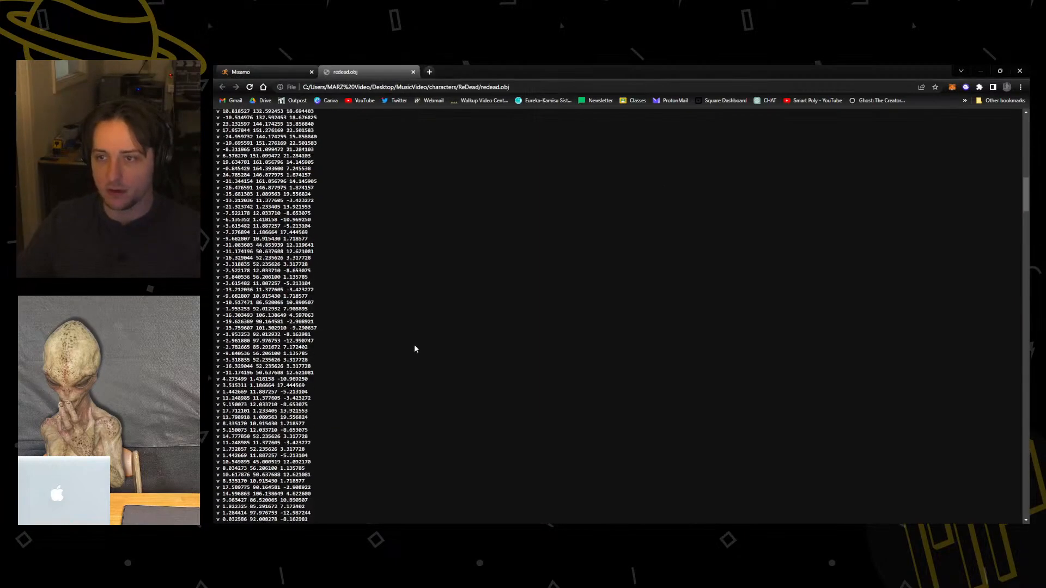
{"action": "scroll", "coordinate": [405, 354], "scroll_direction": "up", "scroll_amount": 20}
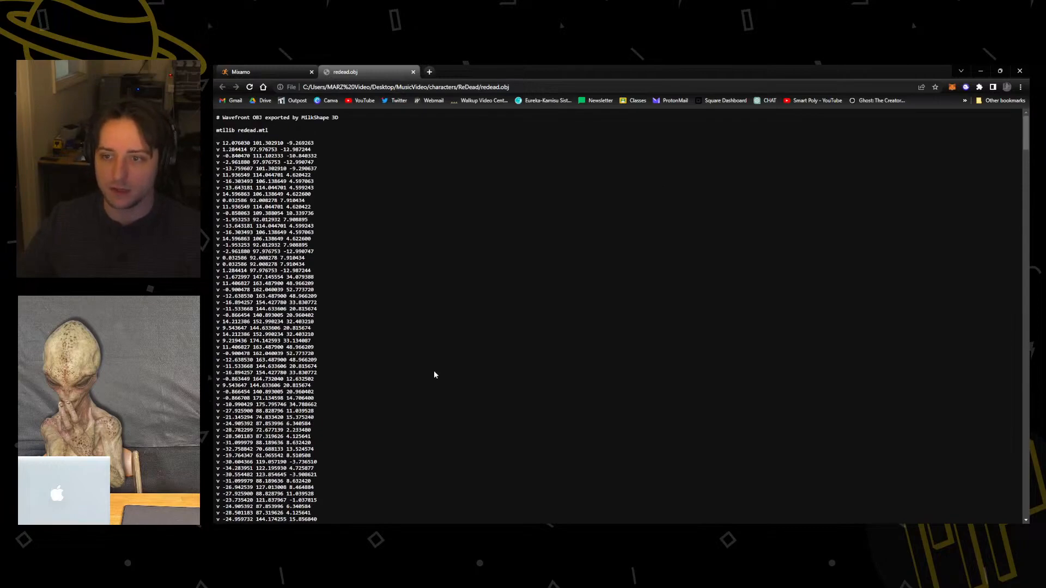
{"action": "left_click", "coordinate": [256, 71]}
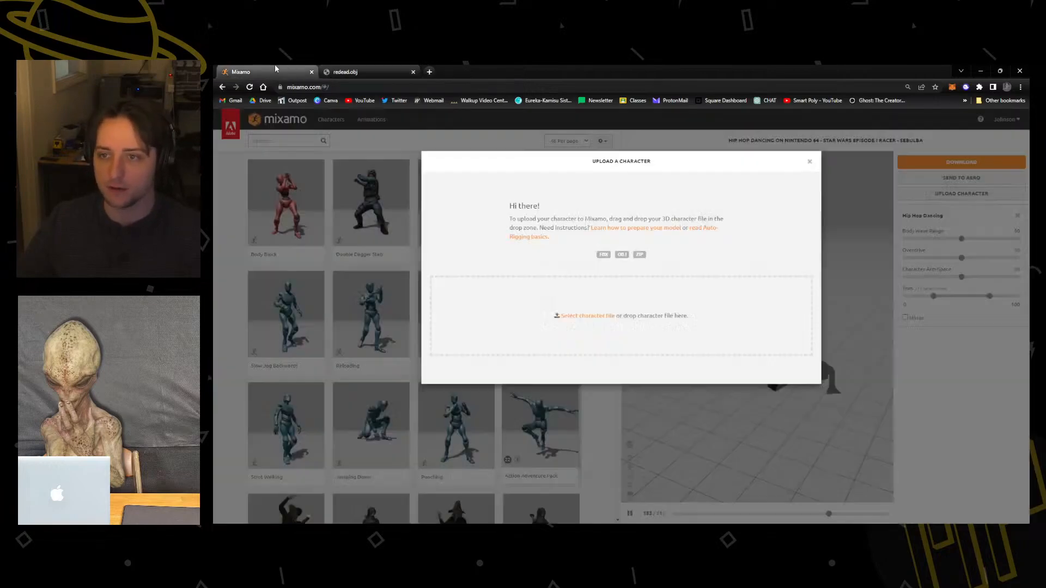
{"action": "left_click", "coordinate": [413, 72]}
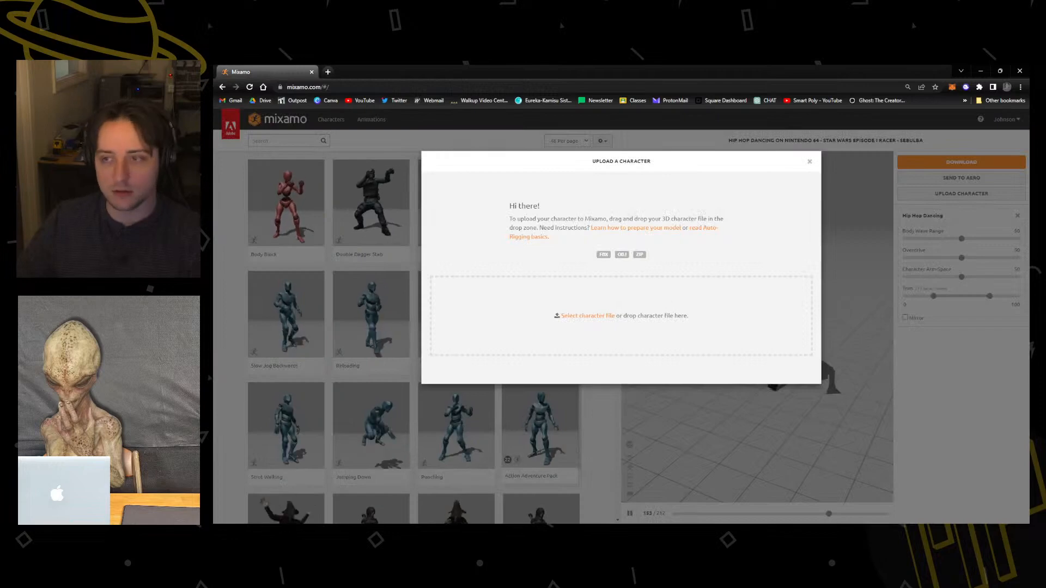
Upload redead.obj from the ReDead folder as the new character and accept its orientation in the auto-rigger.
{"action": "key", "text": "alt+Tab"}
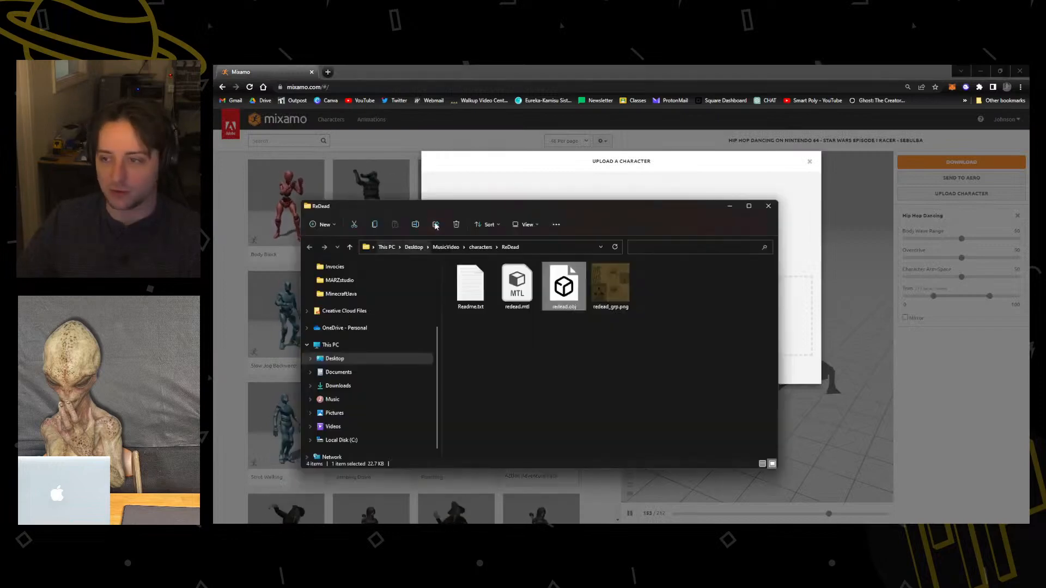
{"action": "left_click_drag", "start_coordinate": [438, 205], "coordinate": [0, 196]}
{"action": "left_click_drag", "start_coordinate": [214, 375], "coordinate": [545, 305]}
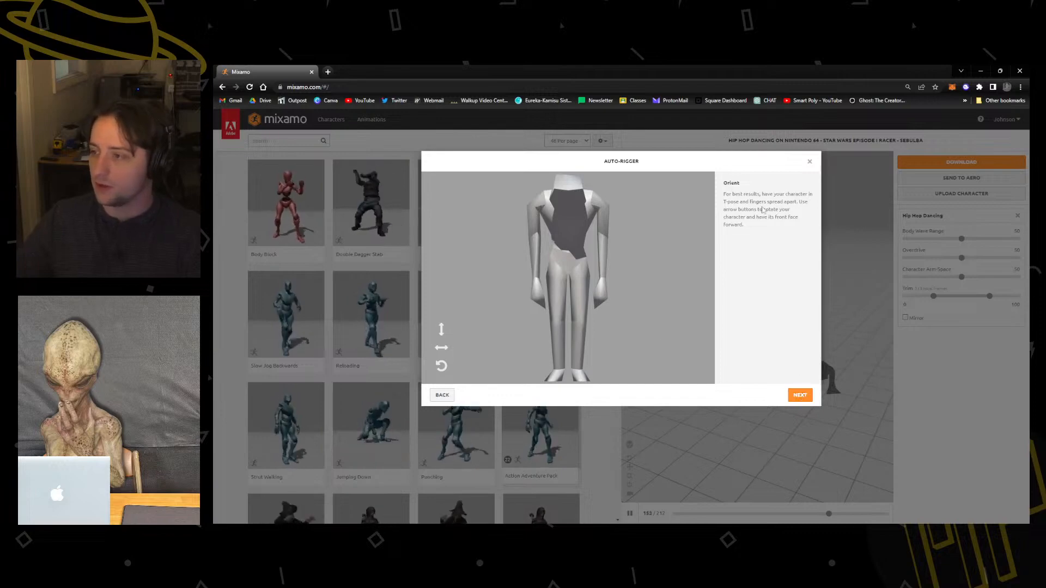
{"action": "left_click", "coordinate": [800, 395]}
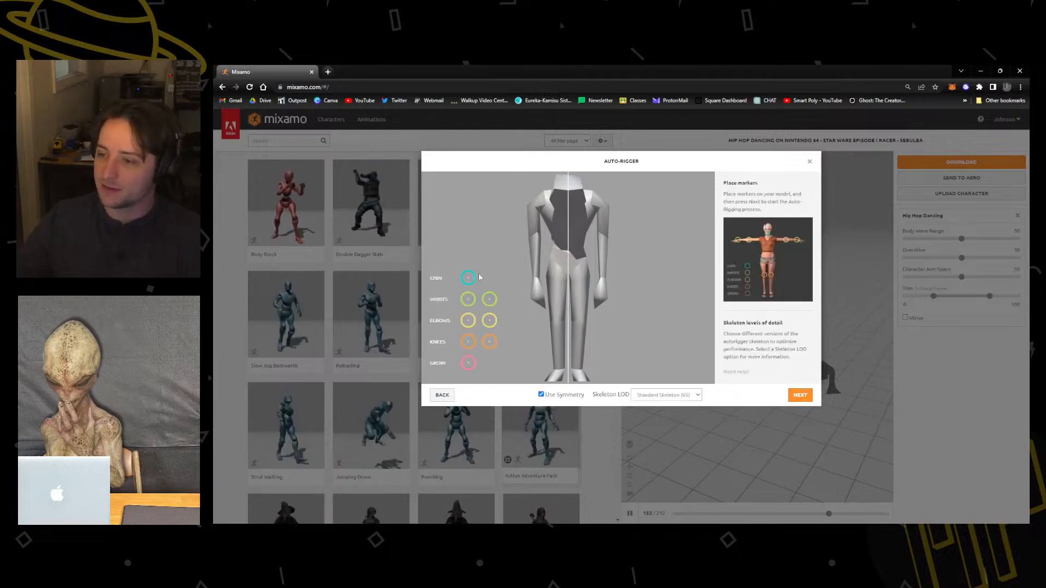
Place the chin, wrist, elbow, knee and groin markers on the ReDead model with symmetry on.
{"action": "left_click_drag", "start_coordinate": [468, 279], "coordinate": [568, 215]}
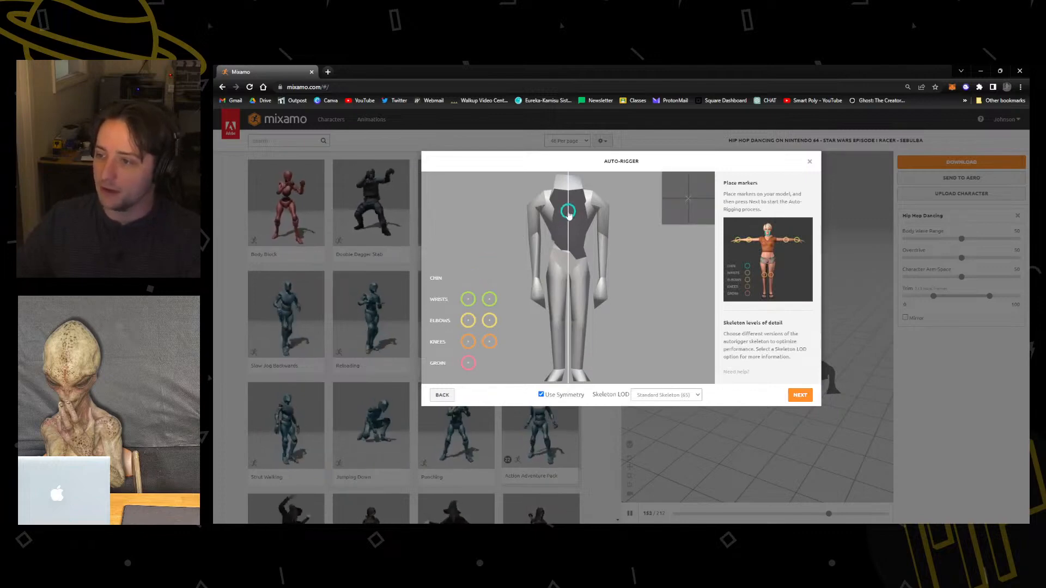
{"action": "left_click_drag", "start_coordinate": [468, 300], "coordinate": [535, 278]}
{"action": "left_click_drag", "start_coordinate": [472, 321], "coordinate": [536, 236]}
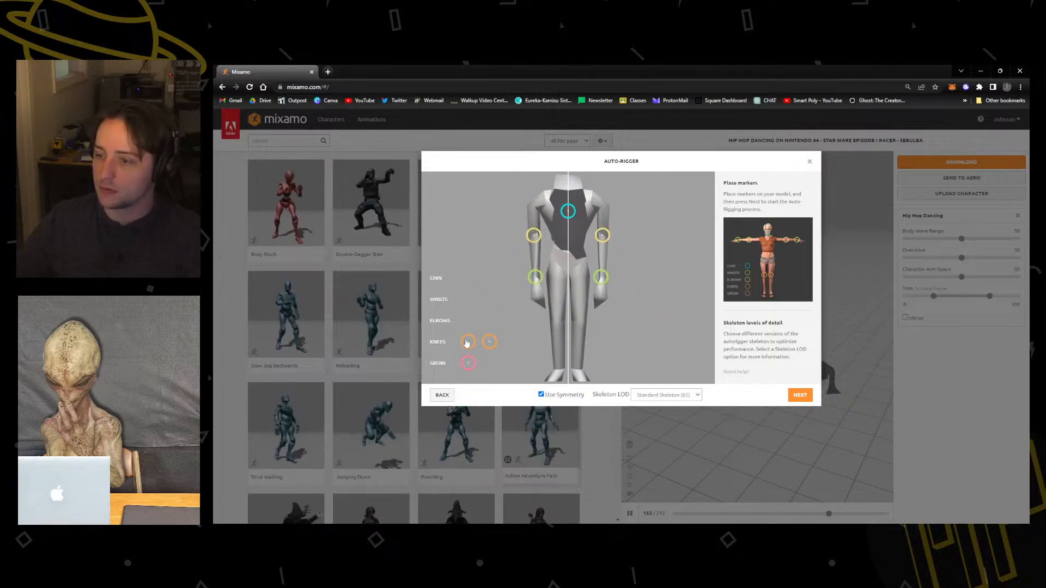
{"action": "left_click_drag", "start_coordinate": [466, 342], "coordinate": [556, 328]}
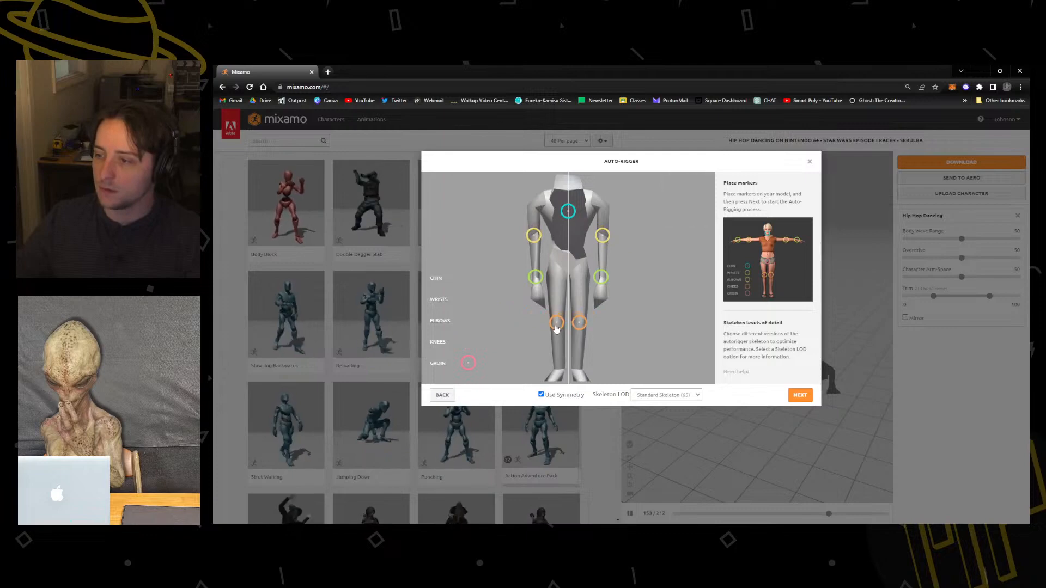
{"action": "mouse_move", "coordinate": [468, 369]}
{"action": "left_mouse_down"}
{"action": "mouse_move", "coordinate": [563, 283]}
{"action": "mouse_move", "coordinate": [568, 262]}
{"action": "left_mouse_up"}
Set the skeleton level of detail for the ReDead rig to No Fingers (25).
{"action": "left_click", "coordinate": [698, 396]}
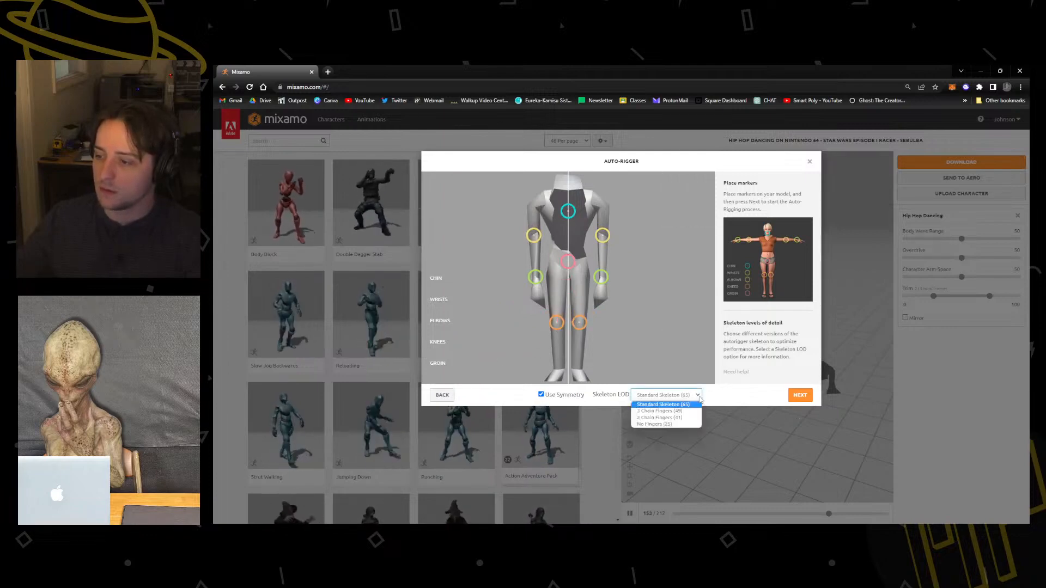
{"action": "left_click", "coordinate": [700, 399]}
{"action": "left_click", "coordinate": [686, 397]}
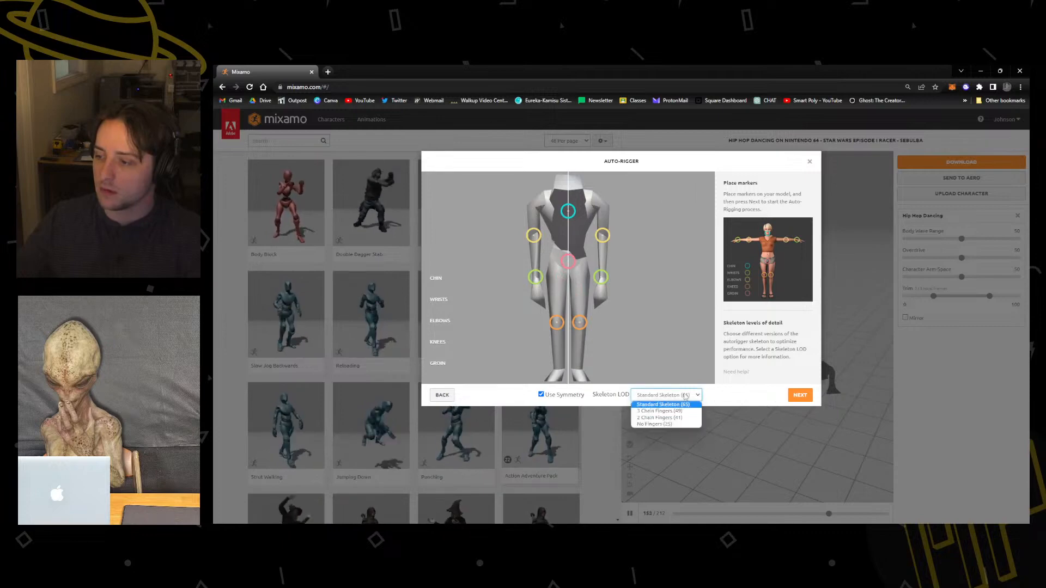
{"action": "left_click", "coordinate": [665, 424]}
{"action": "left_click", "coordinate": [694, 397]}
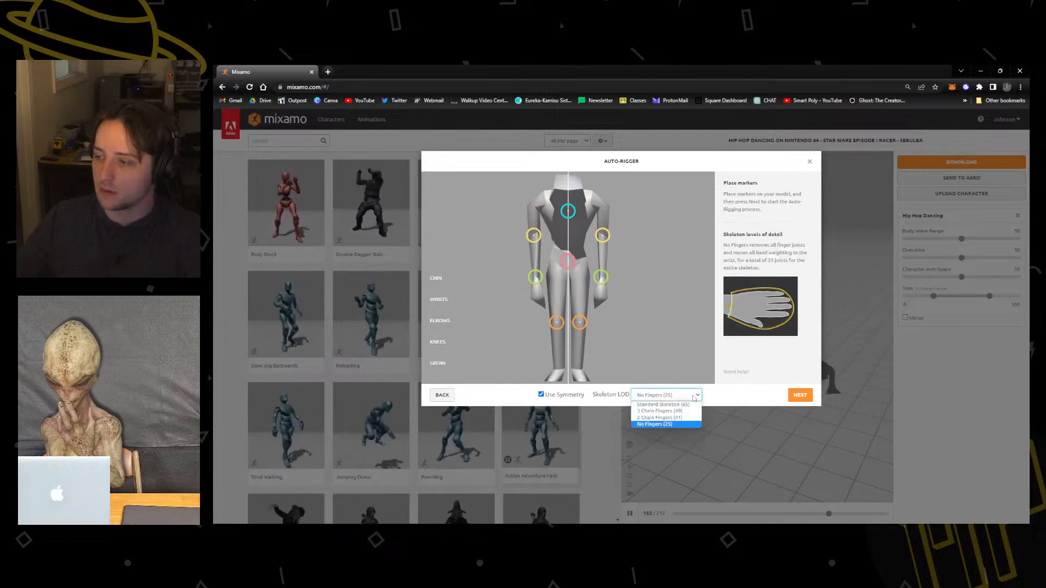
{"action": "left_click", "coordinate": [667, 425]}
{"action": "left_click", "coordinate": [677, 396]}
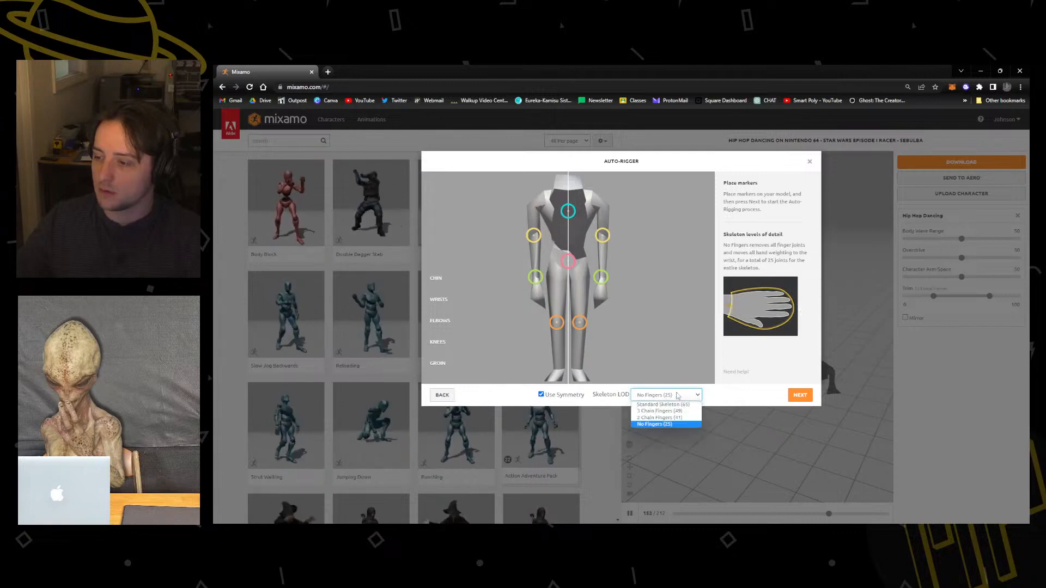
{"action": "left_click", "coordinate": [726, 395]}
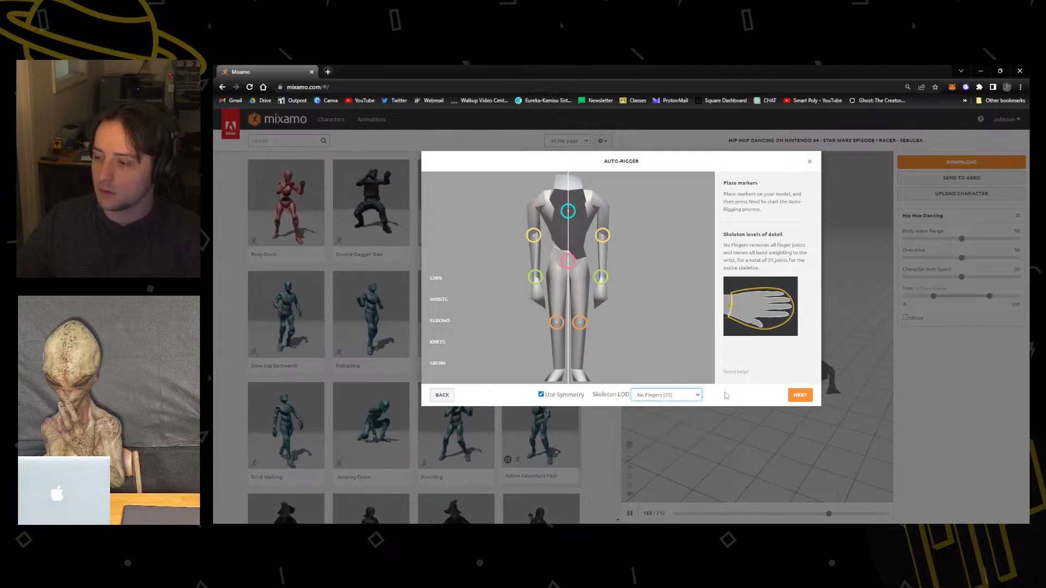
Run the auto-rigging and accept the rigged ReDead as the new character.
{"action": "left_click", "coordinate": [804, 397]}
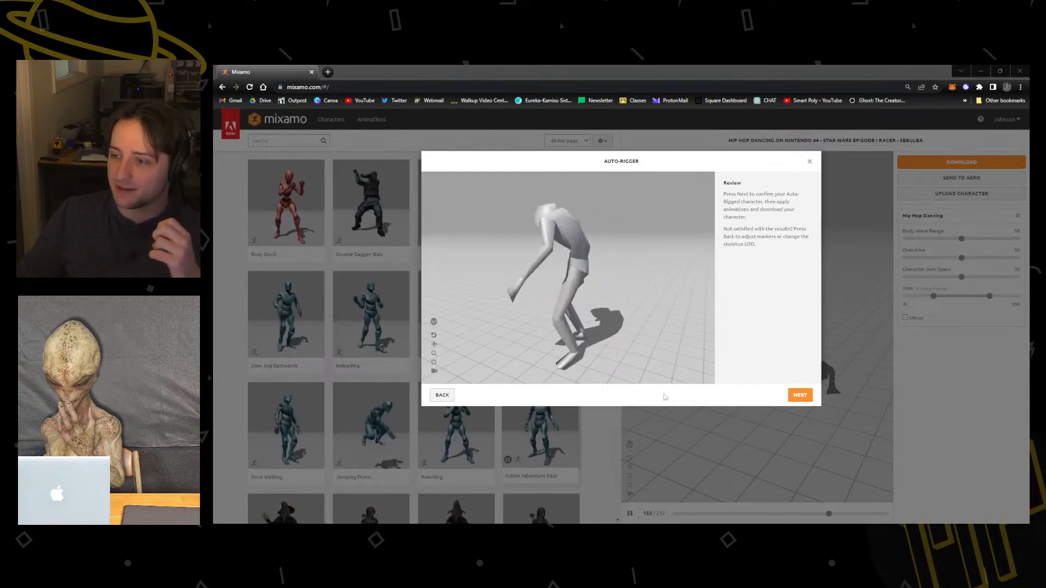
{"action": "left_click", "coordinate": [801, 396]}
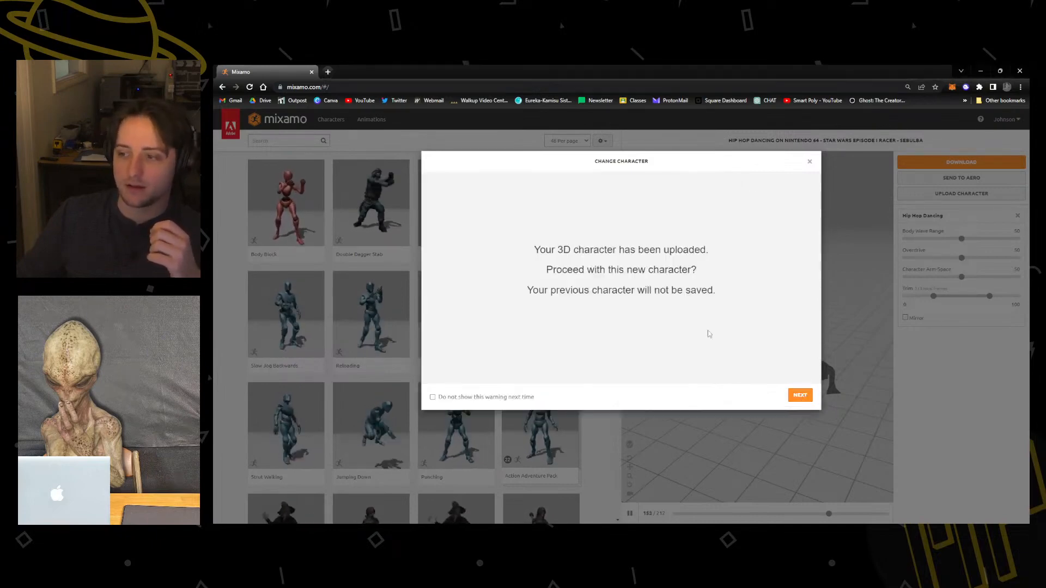
{"action": "left_click", "coordinate": [800, 397]}
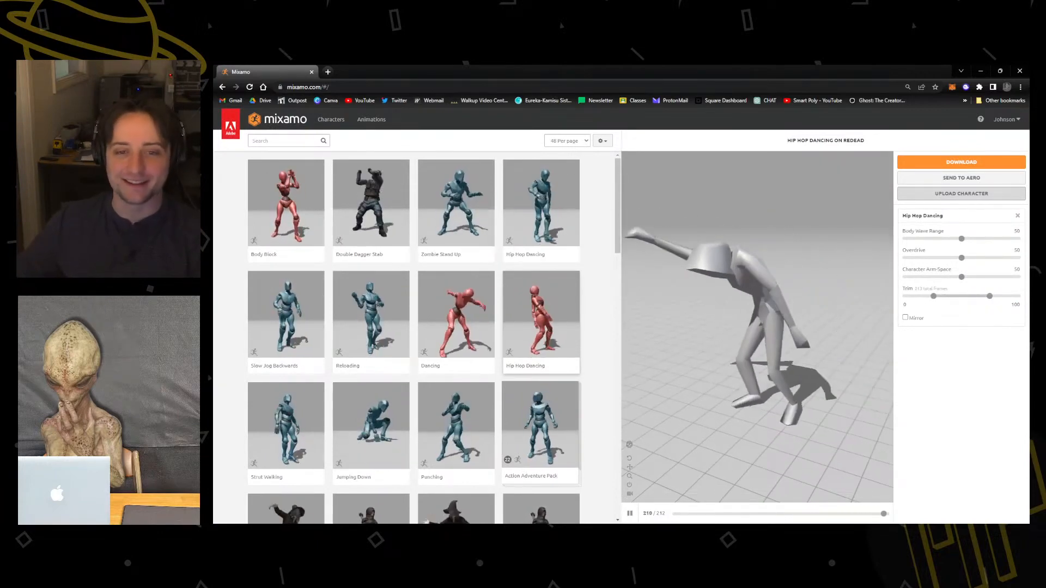
Browse the animation library and preview the Jogging animation on the ReDead character.
{"action": "scroll", "coordinate": [387, 336], "scroll_direction": "down", "scroll_amount": 3}
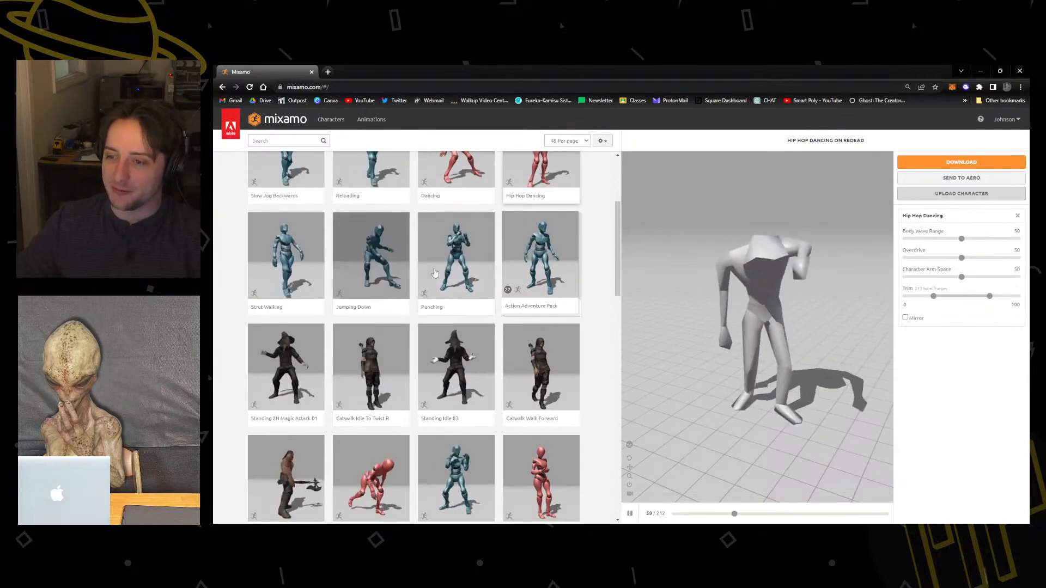
{"action": "scroll", "coordinate": [457, 359], "scroll_direction": "down", "scroll_amount": 3}
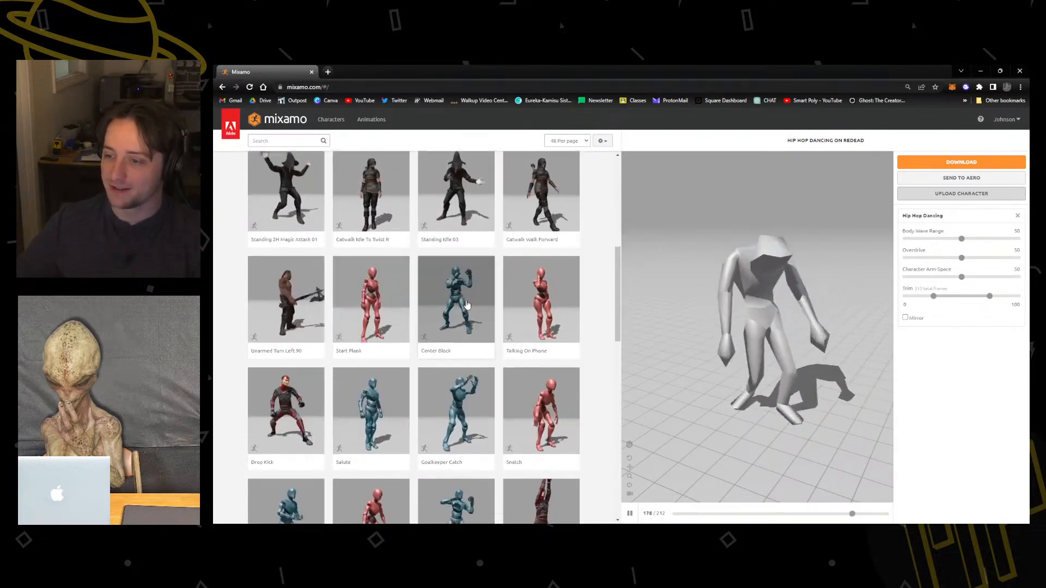
{"action": "scroll", "coordinate": [490, 321], "scroll_direction": "down", "scroll_amount": 3}
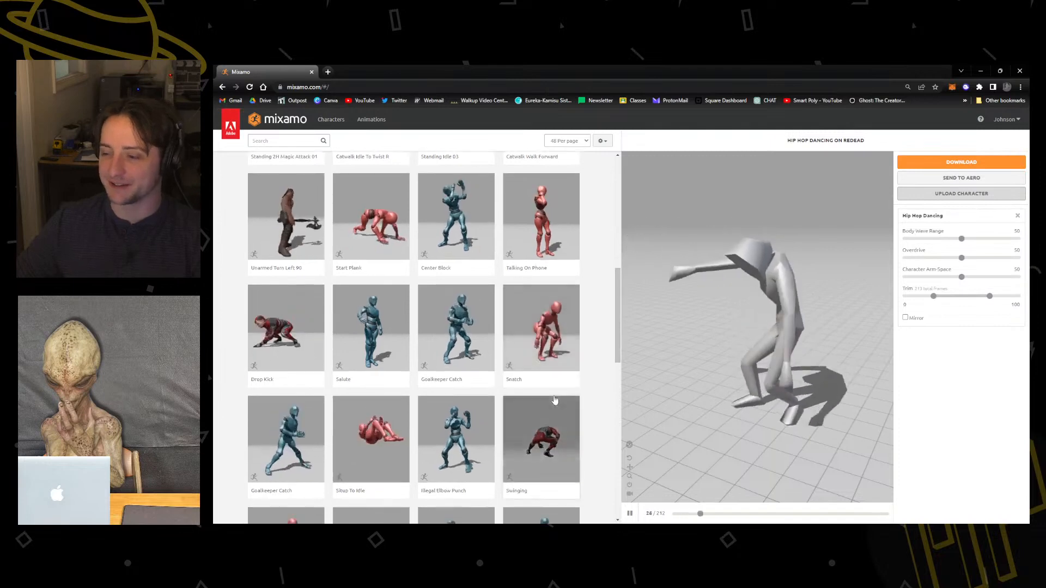
{"action": "scroll", "coordinate": [422, 381], "scroll_direction": "down", "scroll_amount": 5}
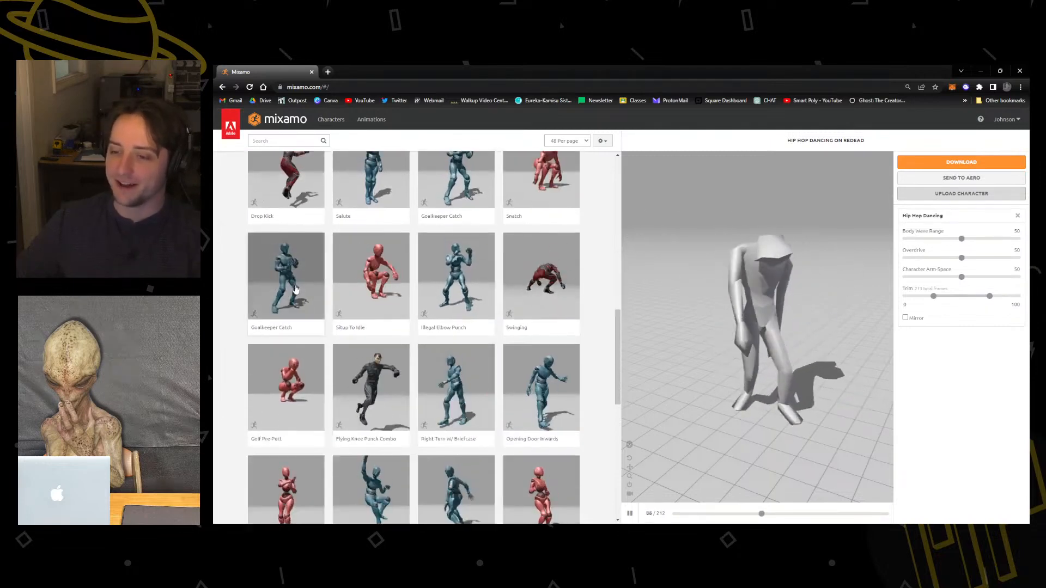
{"action": "scroll", "coordinate": [490, 381], "scroll_direction": "down", "scroll_amount": 4}
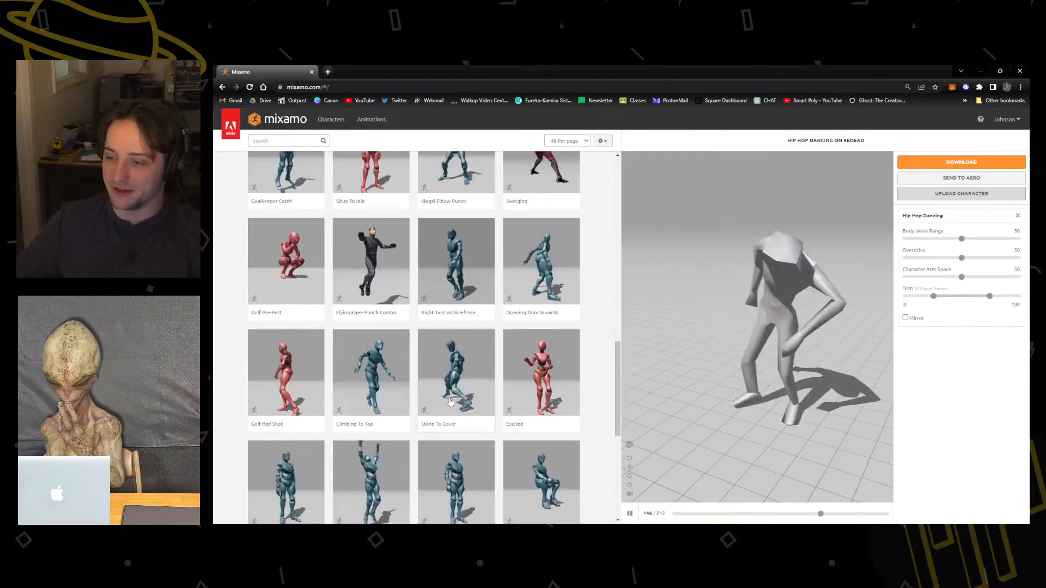
{"action": "scroll", "coordinate": [504, 378], "scroll_direction": "down", "scroll_amount": 3}
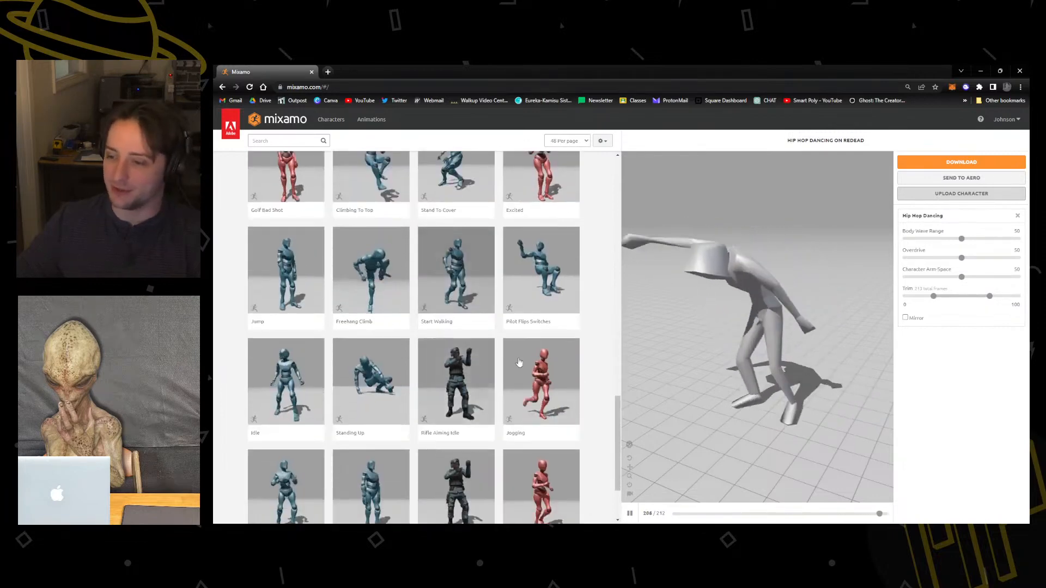
{"action": "left_click", "coordinate": [543, 368]}
{"action": "scroll", "coordinate": [543, 367], "scroll_direction": "down", "scroll_amount": 3}
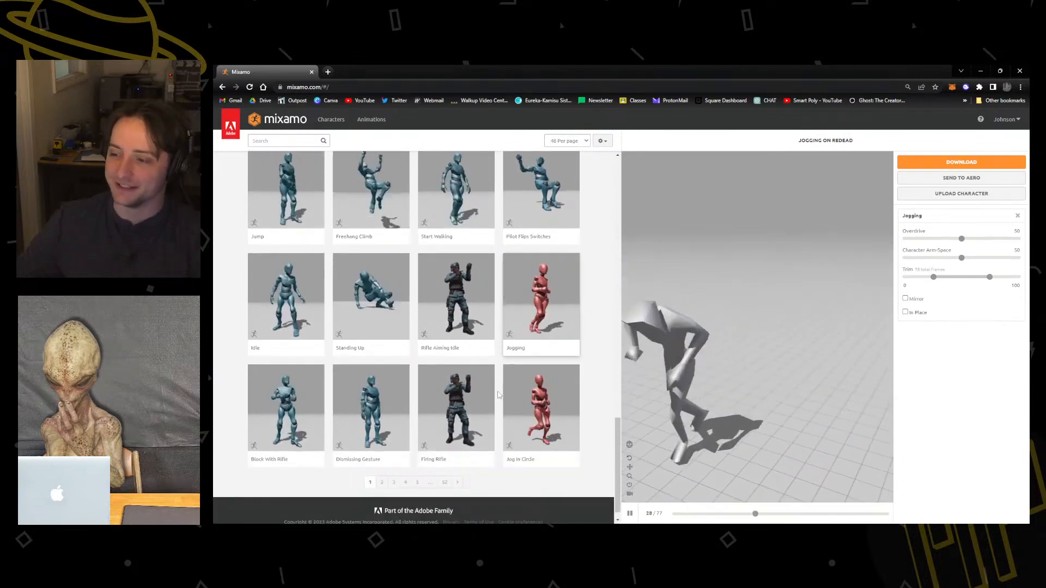
{"action": "scroll", "coordinate": [398, 456], "scroll_direction": "down", "scroll_amount": 1}
{"action": "scroll", "coordinate": [355, 418], "scroll_direction": "up", "scroll_amount": 15}
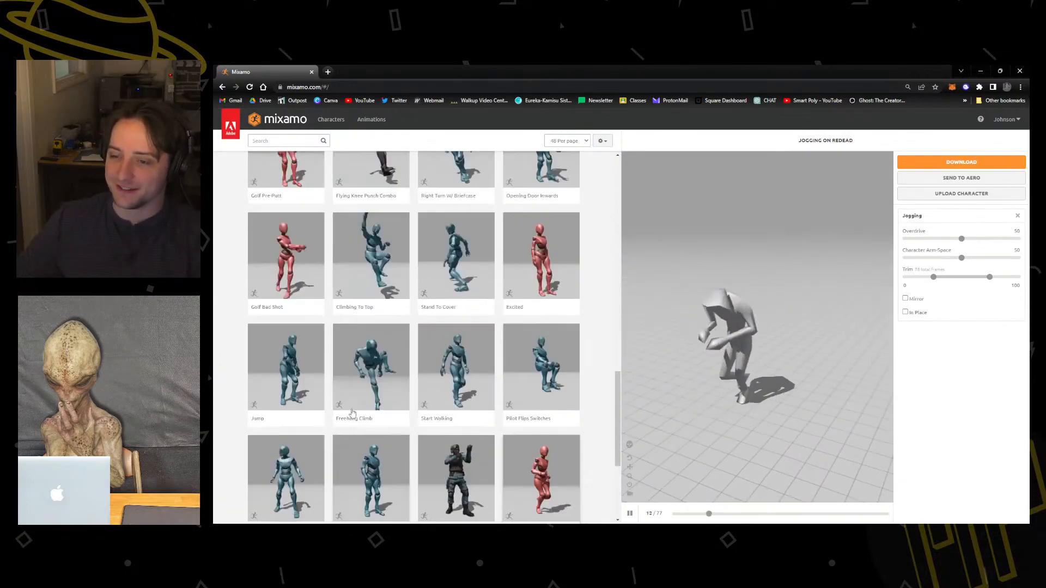
{"action": "scroll", "coordinate": [314, 377], "scroll_direction": "up", "scroll_amount": 1}
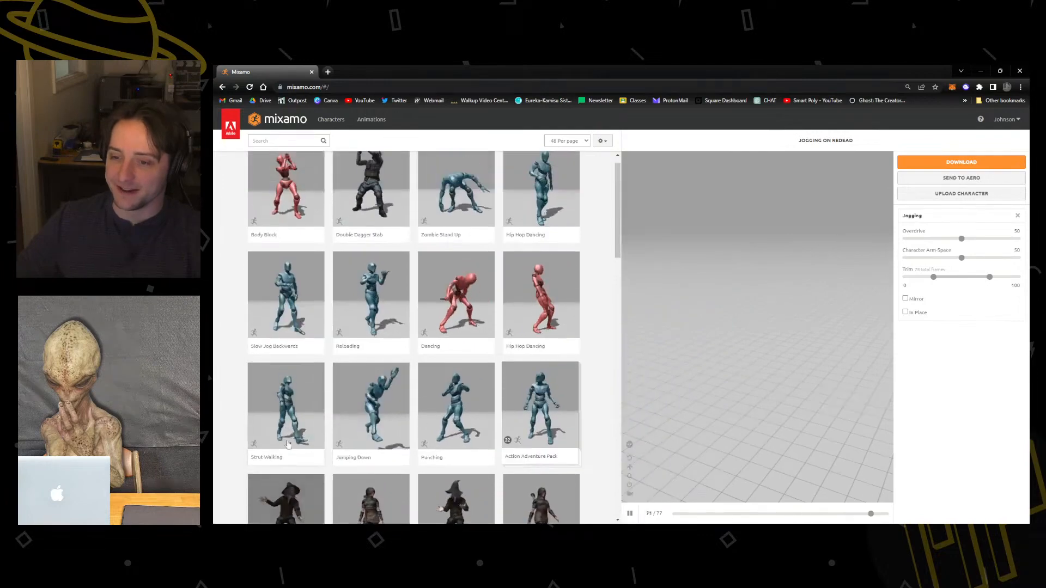
{"action": "scroll", "coordinate": [539, 245], "scroll_direction": "down", "scroll_amount": 15}
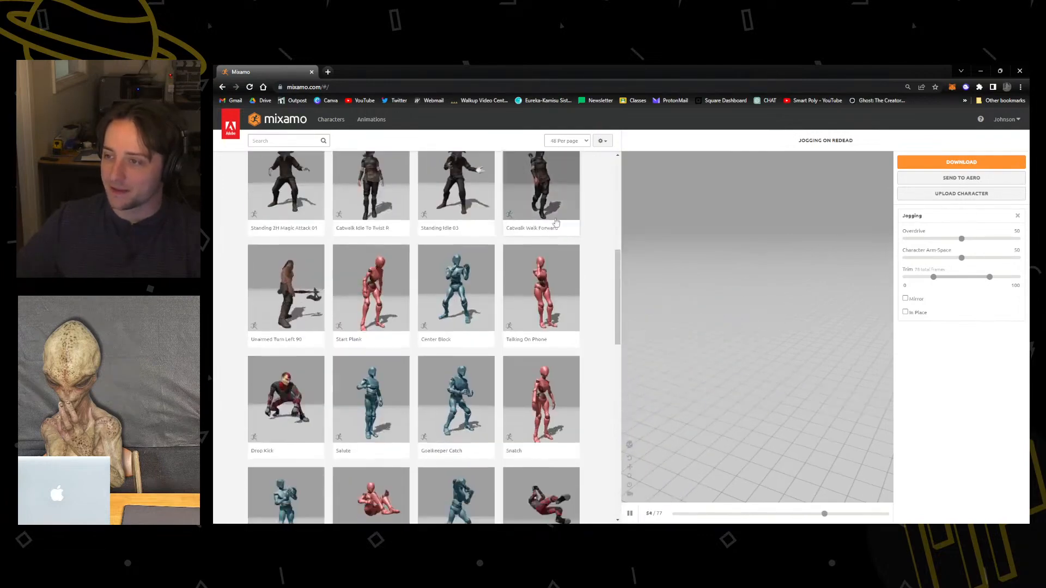
Filter the animations to the Dance genre and try Silly Dancing, Breakdance 1990 and finally Thriller Part 3 on the ReDead character.
{"action": "left_click", "coordinate": [278, 140]}
{"action": "left_click", "coordinate": [227, 204]}
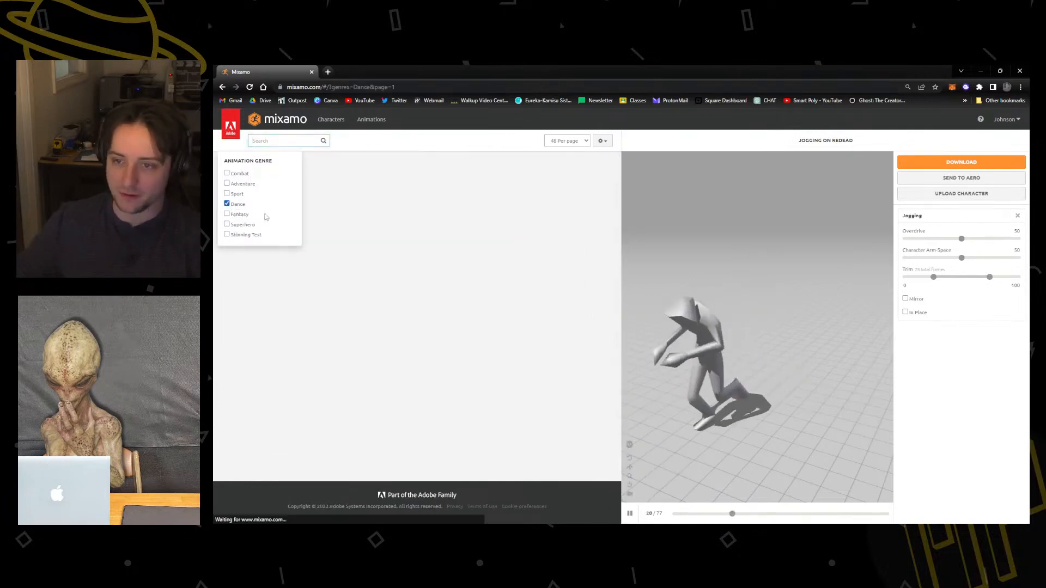
{"action": "left_click", "coordinate": [391, 247]}
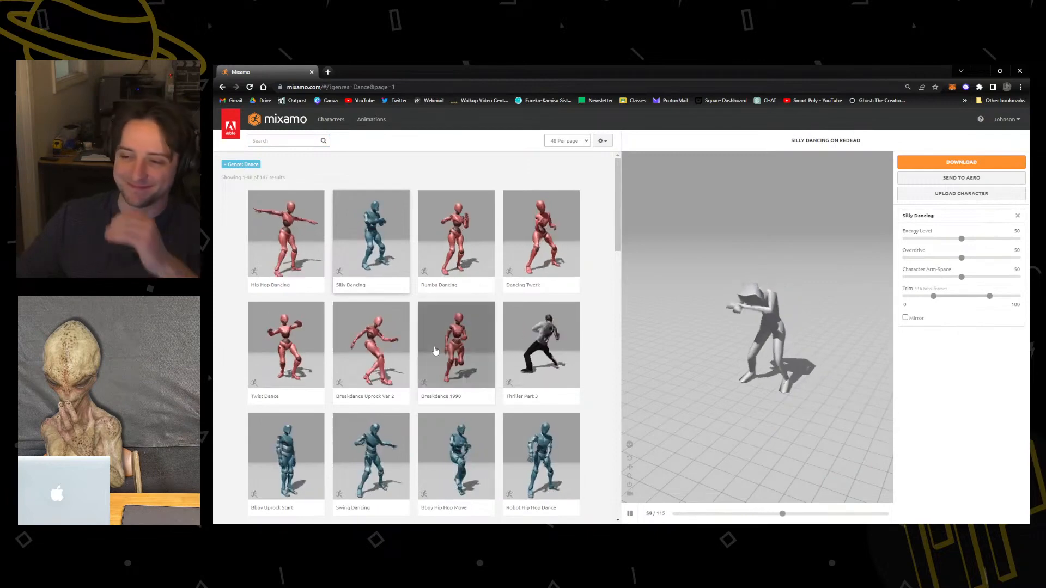
{"action": "left_click", "coordinate": [460, 337]}
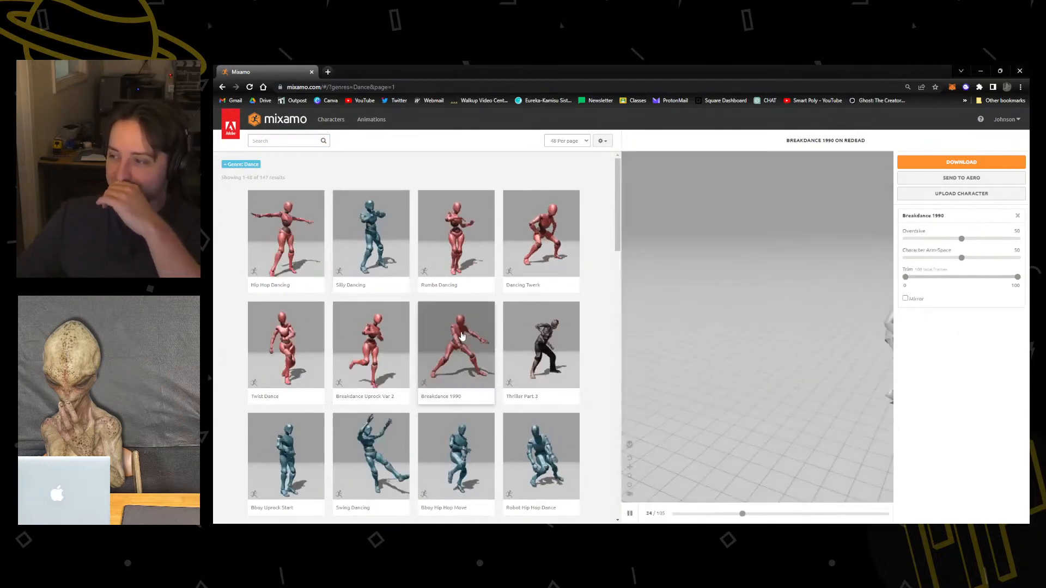
{"action": "scroll", "coordinate": [462, 335], "scroll_direction": "down", "scroll_amount": 1}
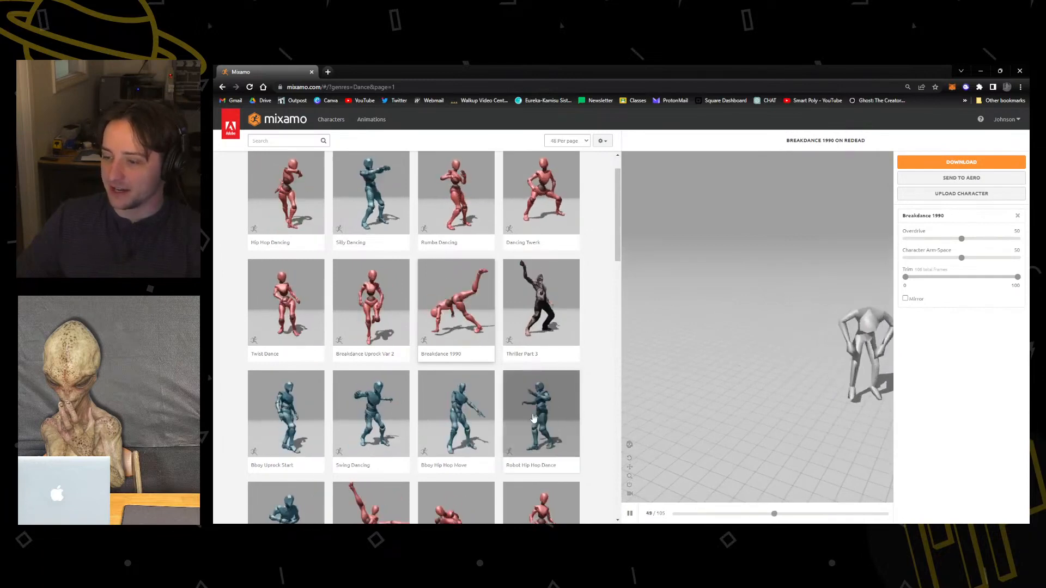
{"action": "left_click", "coordinate": [539, 298]}
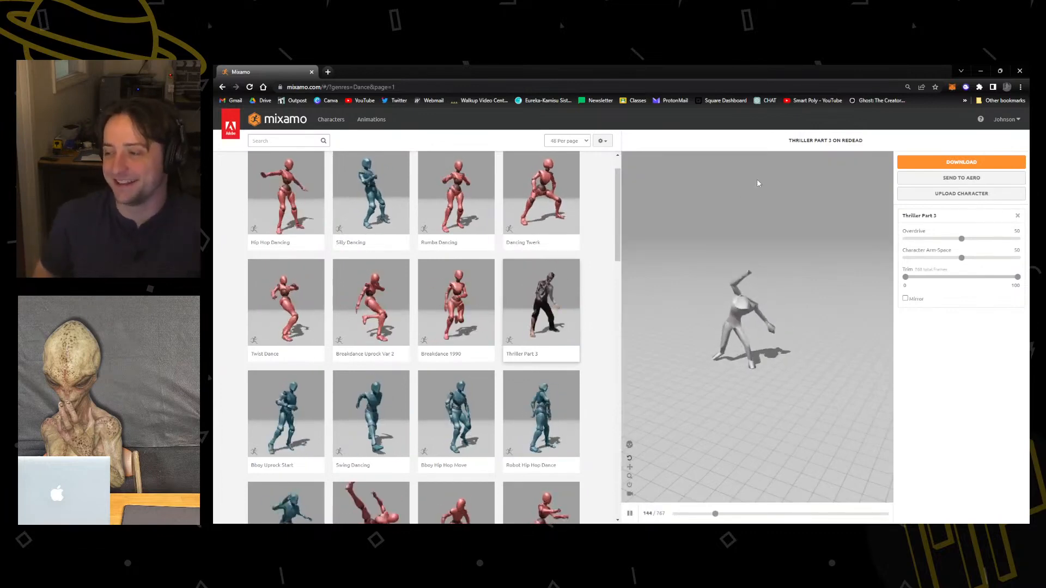
Download the Thriller Part 3 animation as FBX Binary with skin, using uniform keyframe reduction.
{"action": "left_click", "coordinate": [979, 163]}
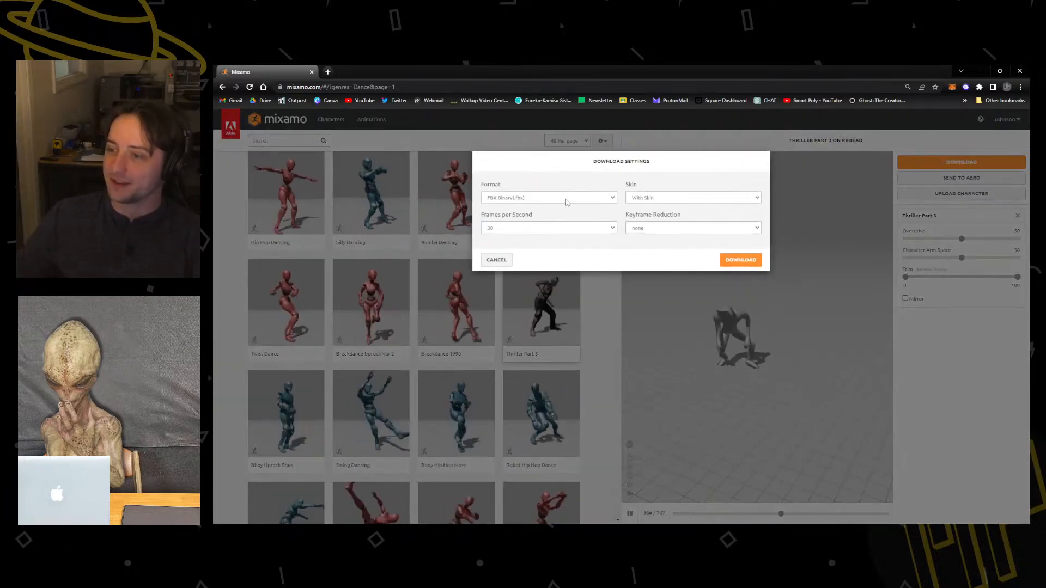
{"action": "left_click", "coordinate": [647, 199]}
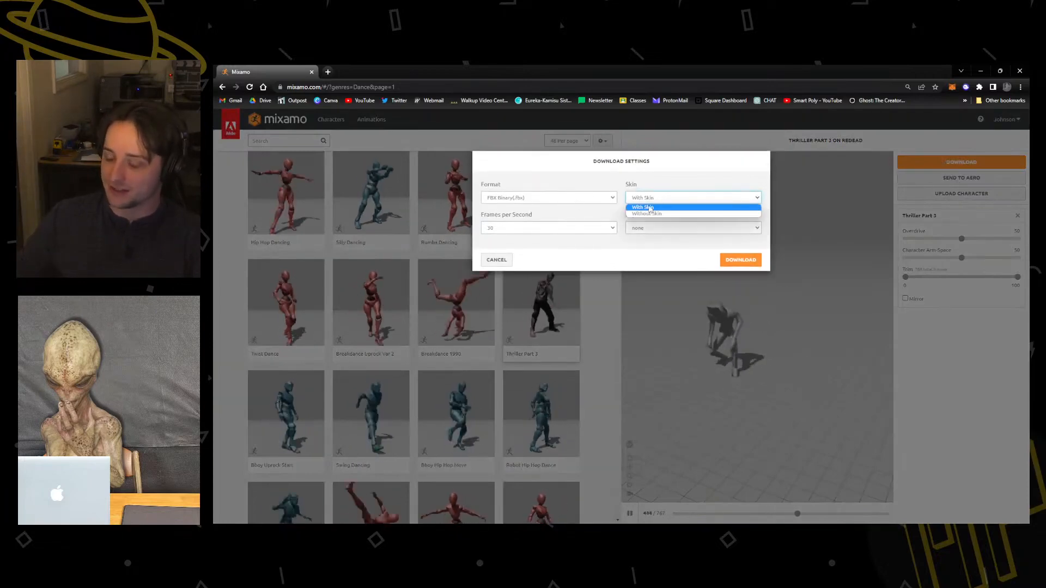
{"action": "left_click", "coordinate": [645, 207]}
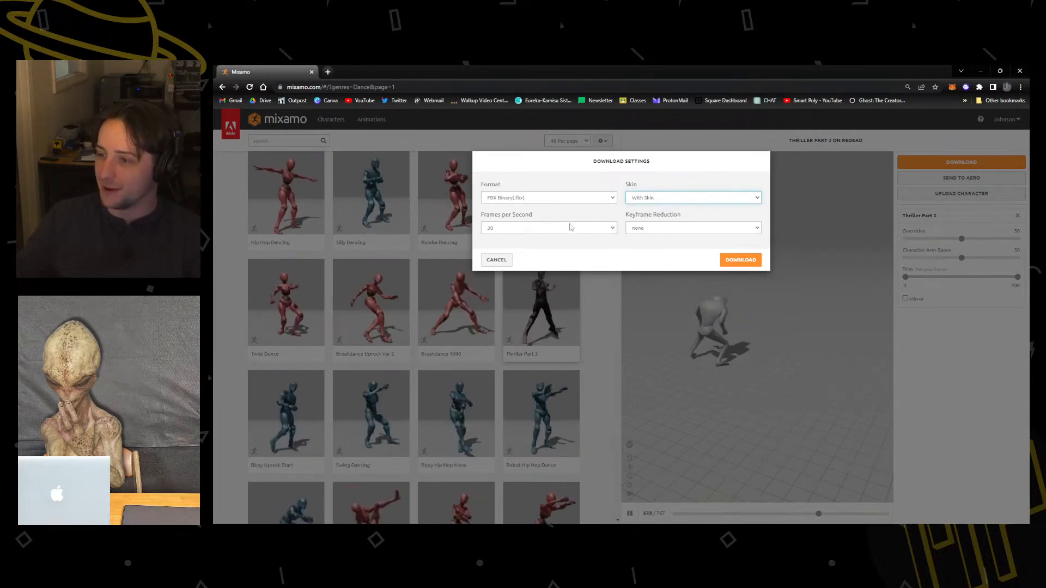
{"action": "left_click", "coordinate": [675, 228]}
{"action": "left_click", "coordinate": [641, 244]}
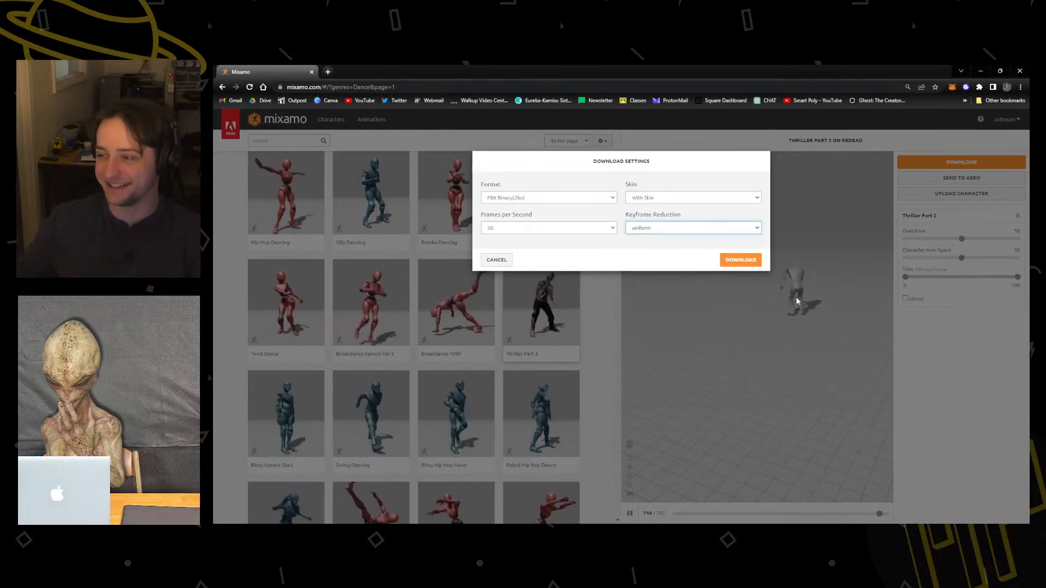
{"action": "left_click", "coordinate": [739, 260]}
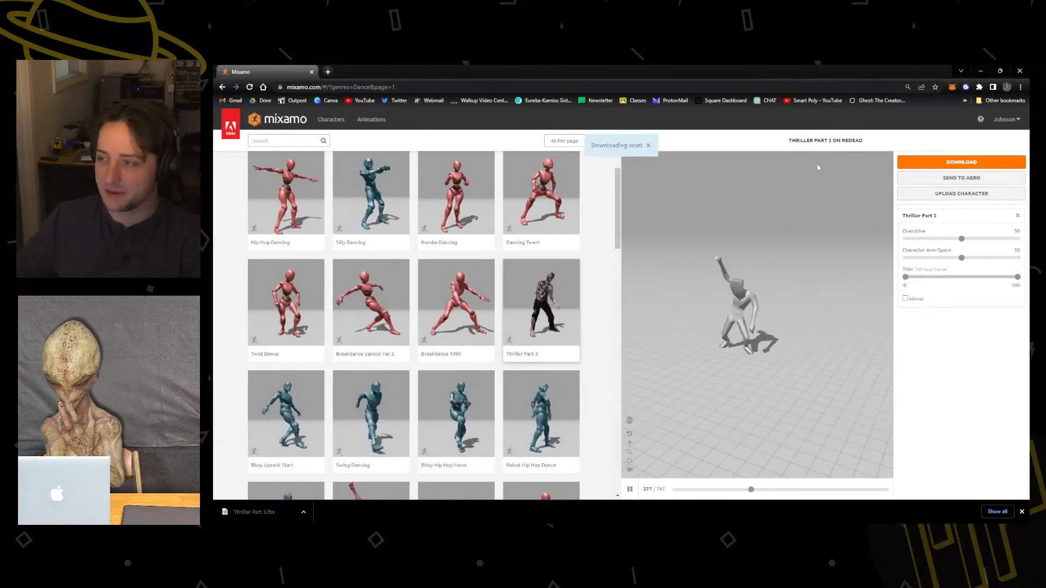
Put the downloaded Thriller Part 3.fbx into the ReDead folder inside the MusicVideo characters folder.
{"action": "left_click_drag", "start_coordinate": [518, 68], "coordinate": [769, 164]}
{"action": "left_click_drag", "start_coordinate": [448, 212], "coordinate": [376, 203]}
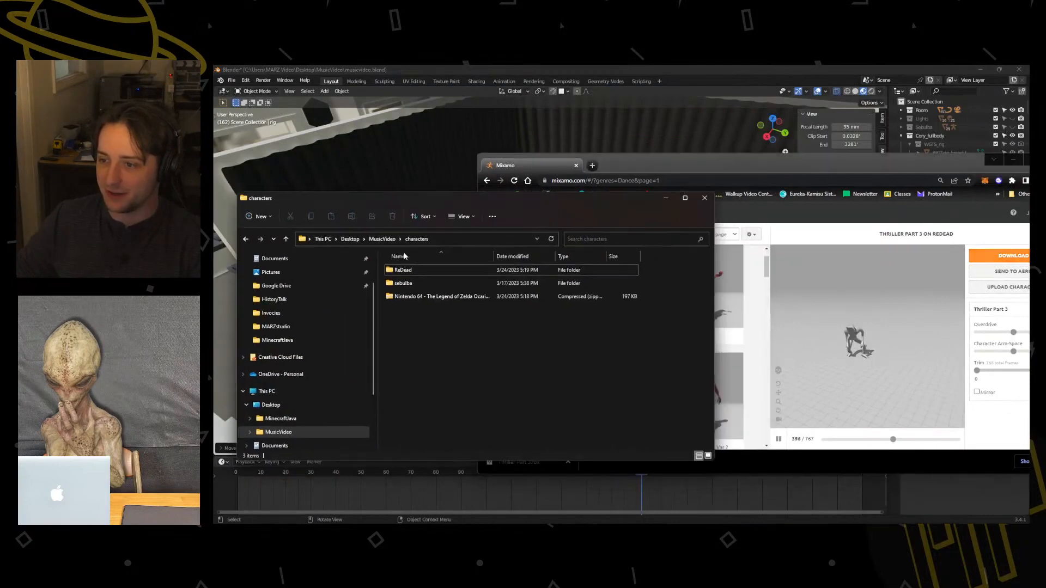
{"action": "double_click", "coordinate": [403, 270]}
{"action": "left_click", "coordinate": [516, 470]}
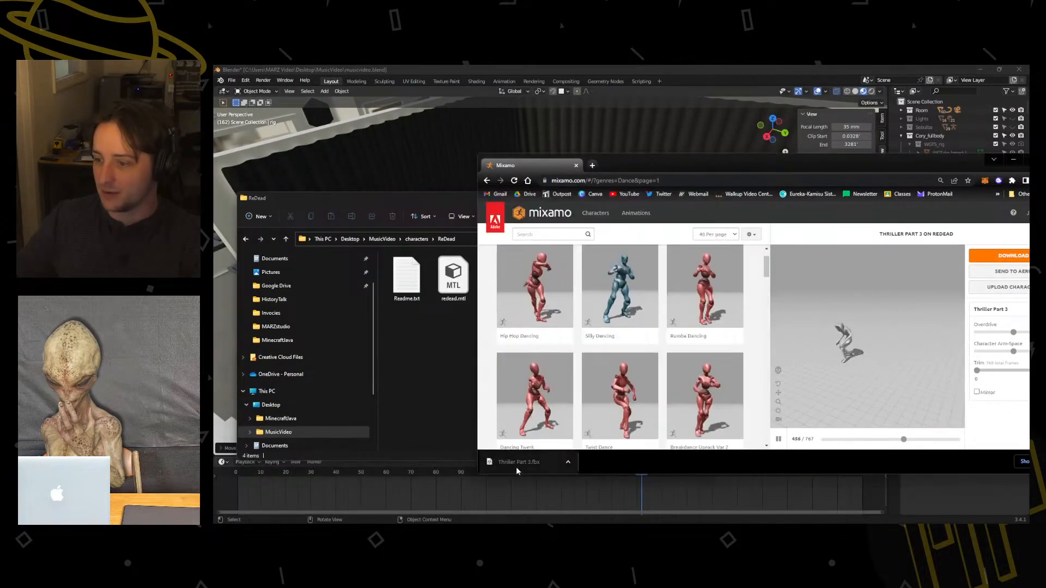
{"action": "left_click_drag", "start_coordinate": [516, 471], "coordinate": [425, 333]}
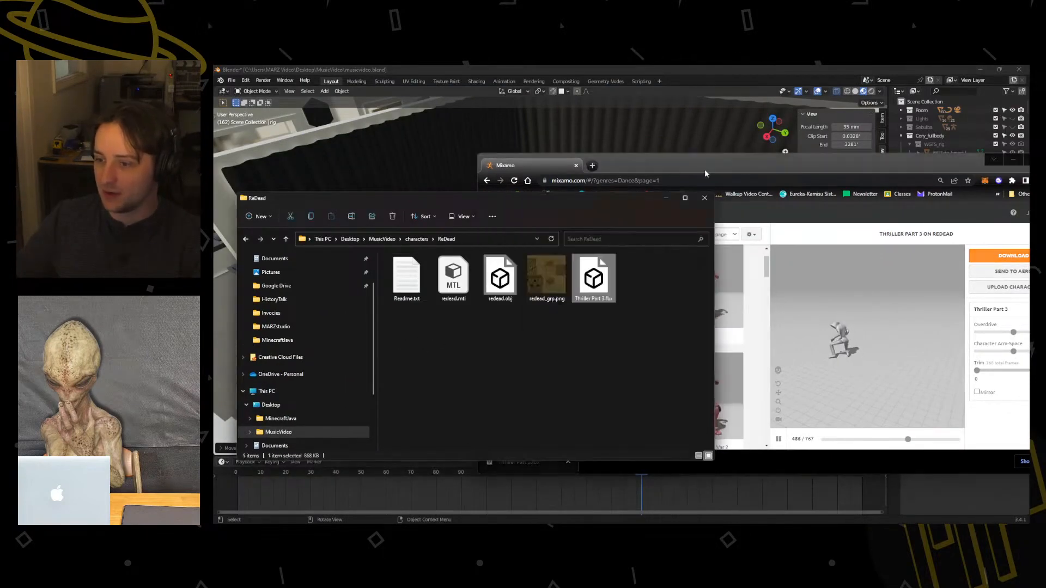
Switch to Blender and import Thriller Part 3.fbx from the ReDead characters folder into the studio scene as FBX.
{"action": "left_click", "coordinate": [1007, 161]}
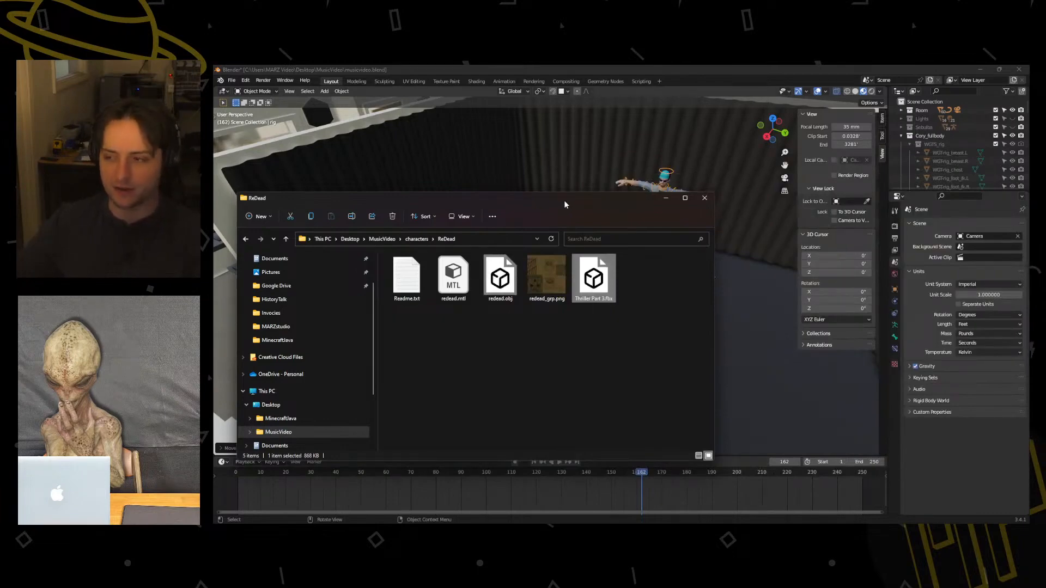
{"action": "left_click_drag", "start_coordinate": [564, 202], "coordinate": [214, 332]}
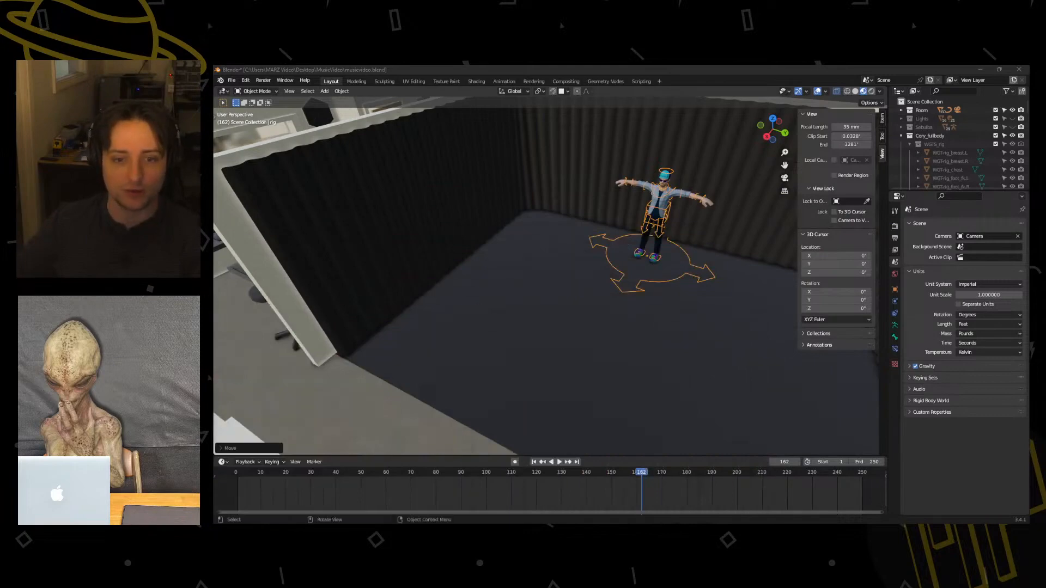
{"action": "left_click", "coordinate": [232, 81]}
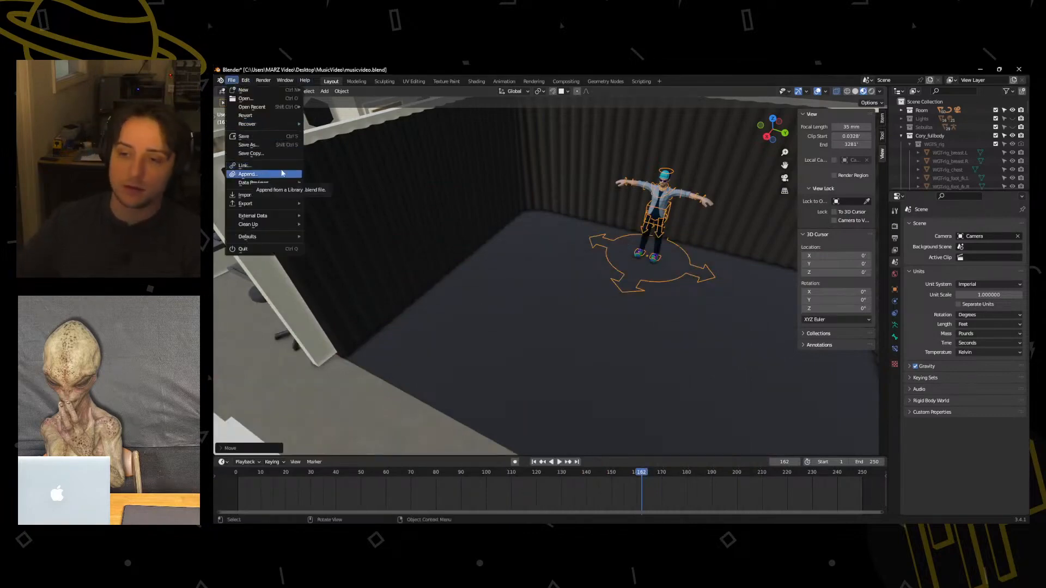
{"action": "mouse_move", "coordinate": [246, 195]}
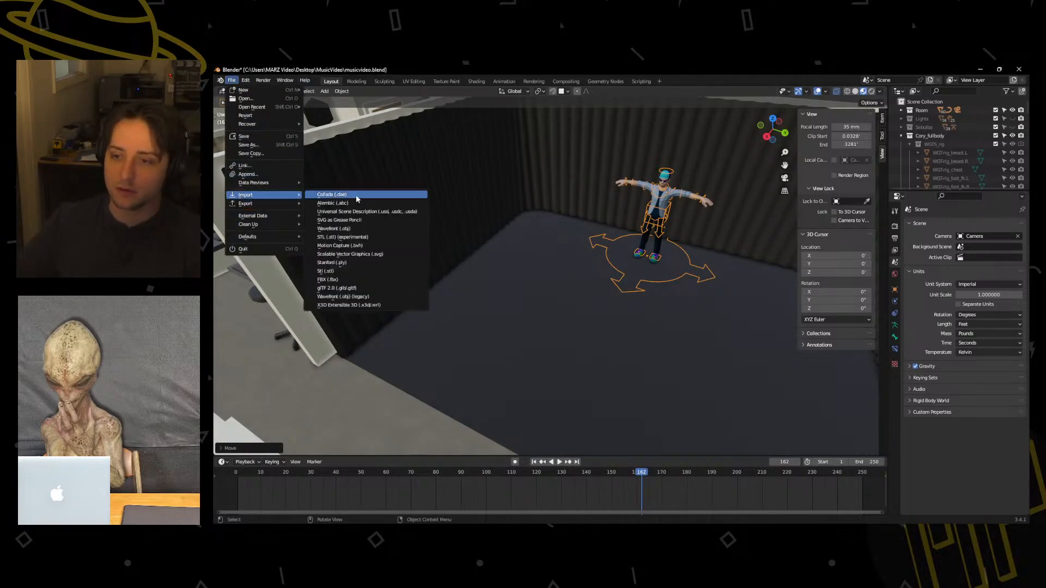
{"action": "left_click", "coordinate": [345, 280]}
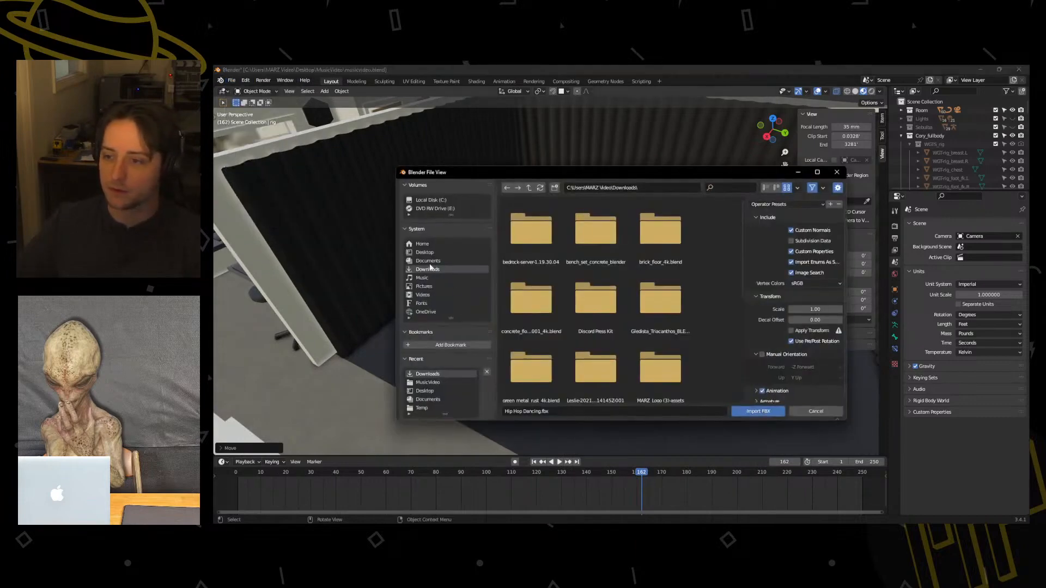
{"action": "left_click", "coordinate": [419, 253]}
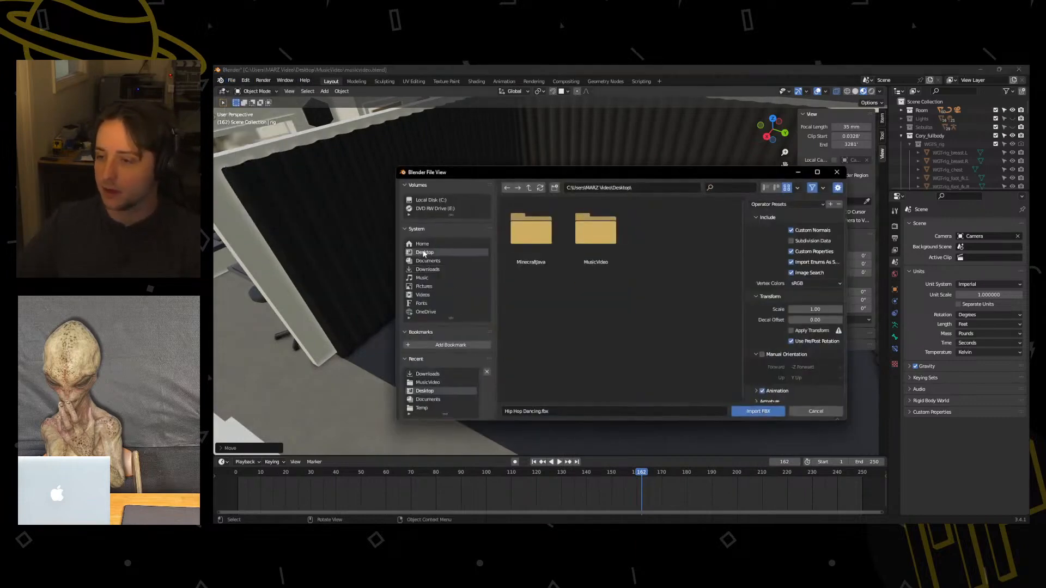
{"action": "double_click", "coordinate": [584, 235]}
{"action": "left_click", "coordinate": [552, 235]}
{"action": "double_click", "coordinate": [551, 235]}
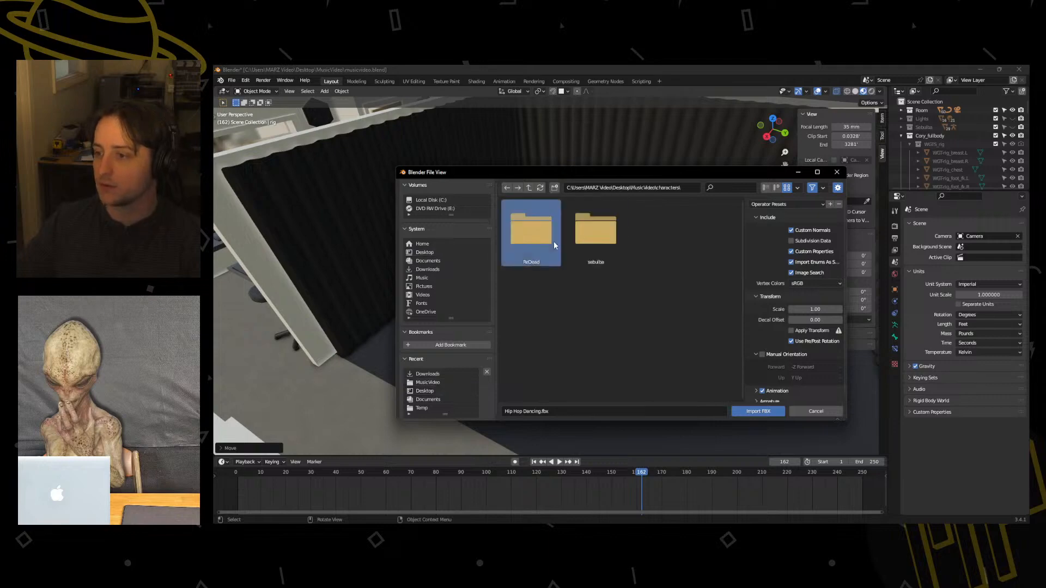
{"action": "double_click", "coordinate": [553, 241]}
{"action": "left_click", "coordinate": [547, 258]}
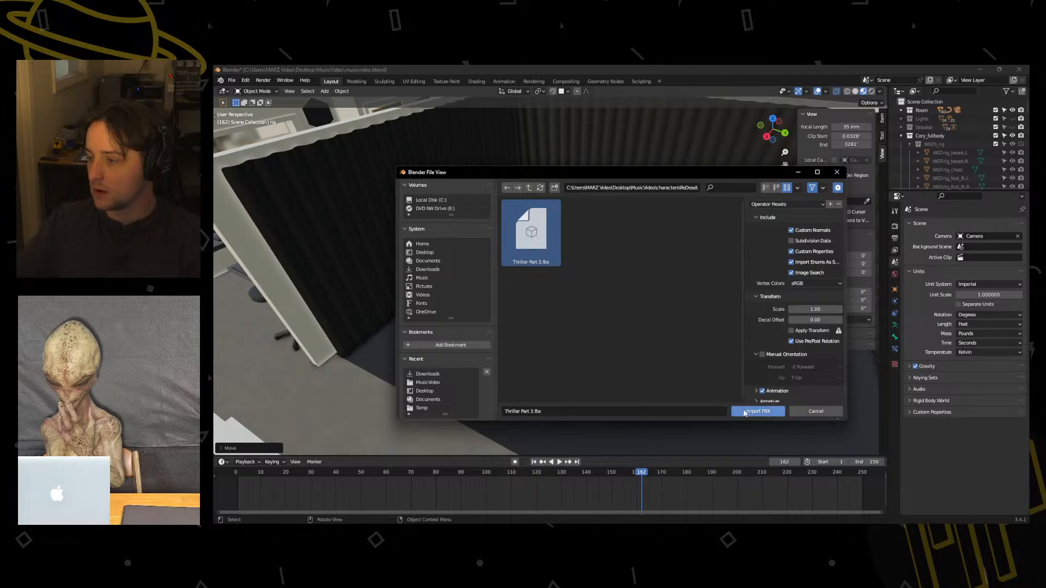
{"action": "scroll", "coordinate": [779, 305], "scroll_direction": "down", "scroll_amount": 1}
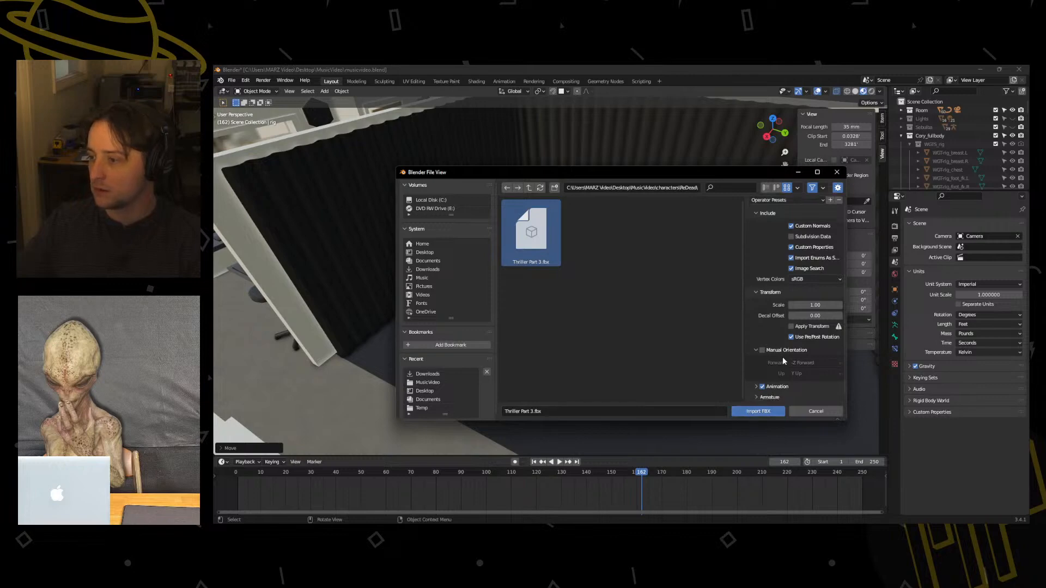
{"action": "left_click", "coordinate": [758, 411]}
Play the imported ReDead dance animation from the first frame and inspect the character from several angles.
{"action": "scroll", "coordinate": [629, 292], "scroll_direction": "down", "scroll_amount": 5}
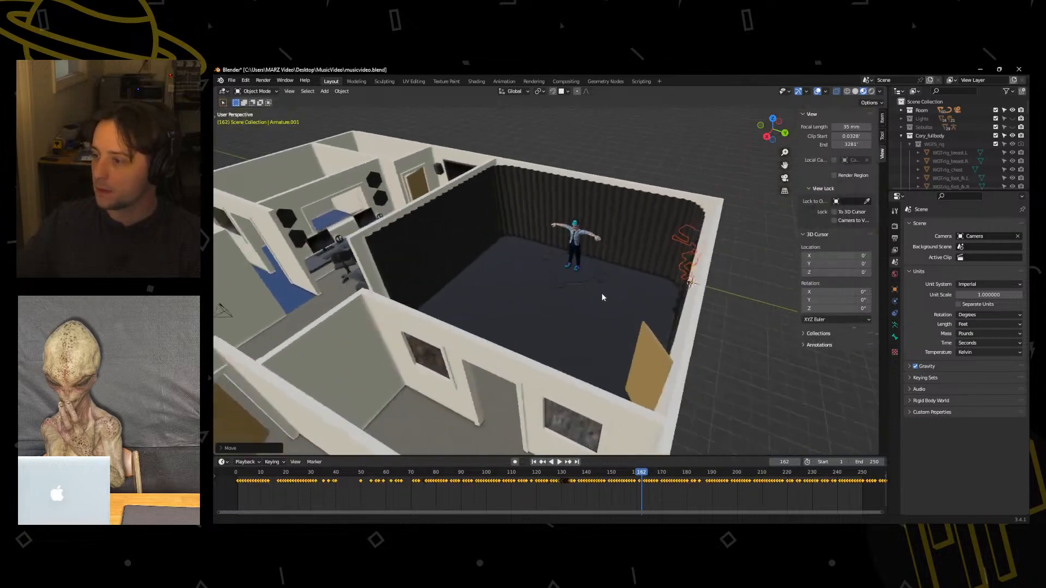
{"action": "middle_click_drag", "start_coordinate": [602, 297], "coordinate": [548, 277]}
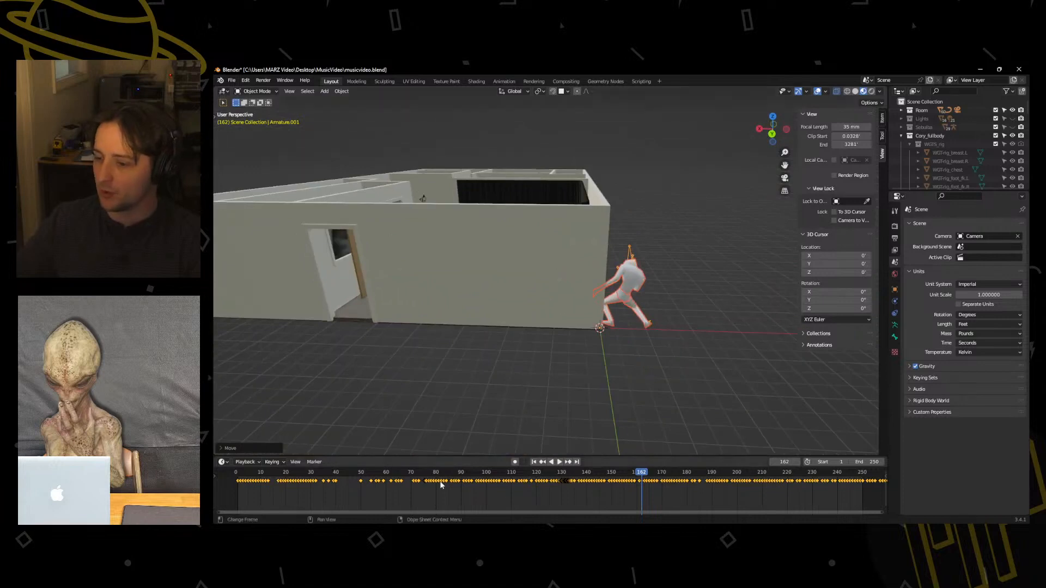
{"action": "left_click", "coordinate": [535, 463]}
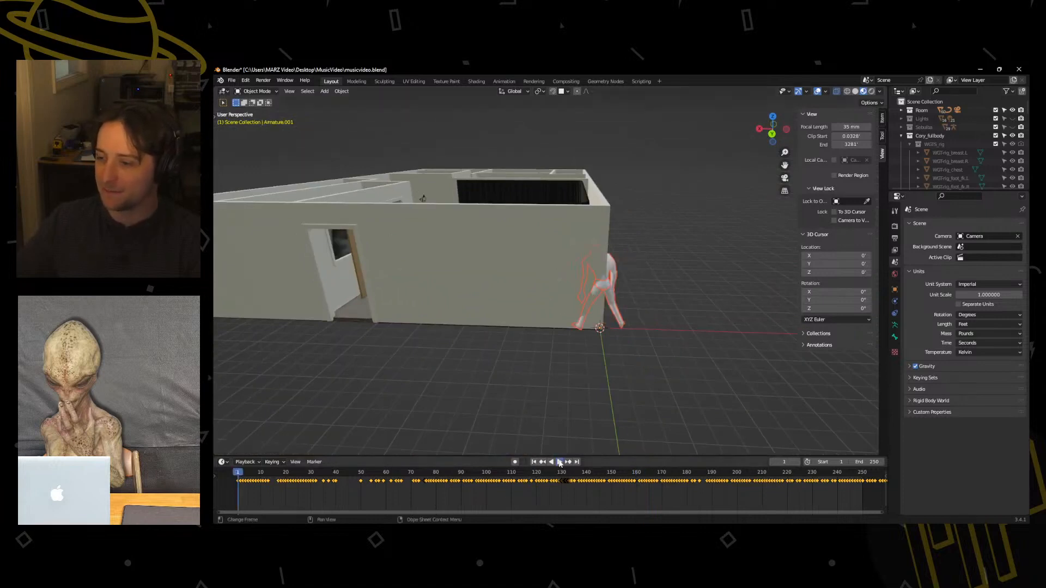
{"action": "left_click", "coordinate": [559, 462]}
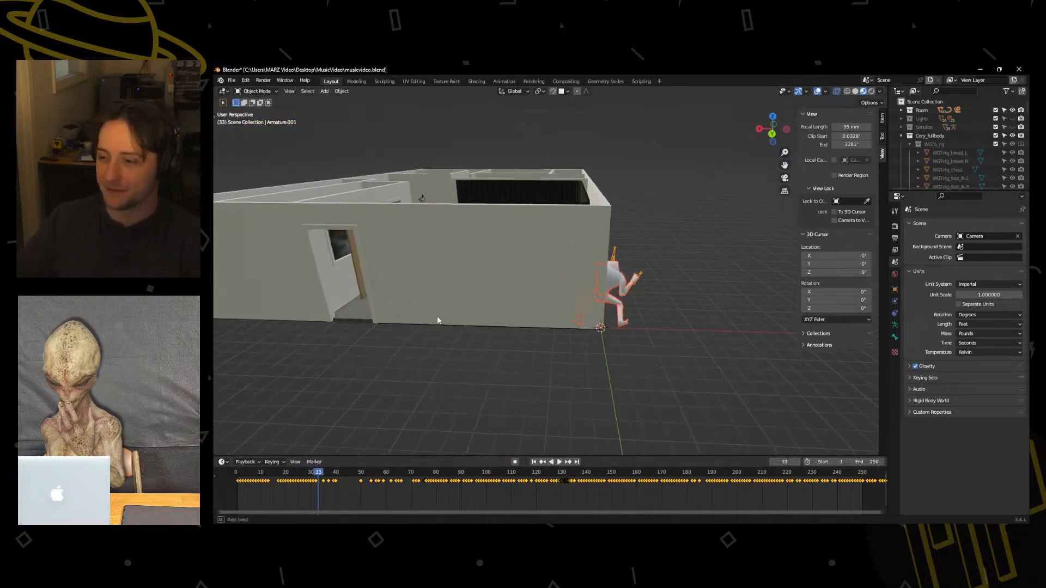
{"action": "middle_click_drag", "start_coordinate": [437, 320], "coordinate": [567, 334]}
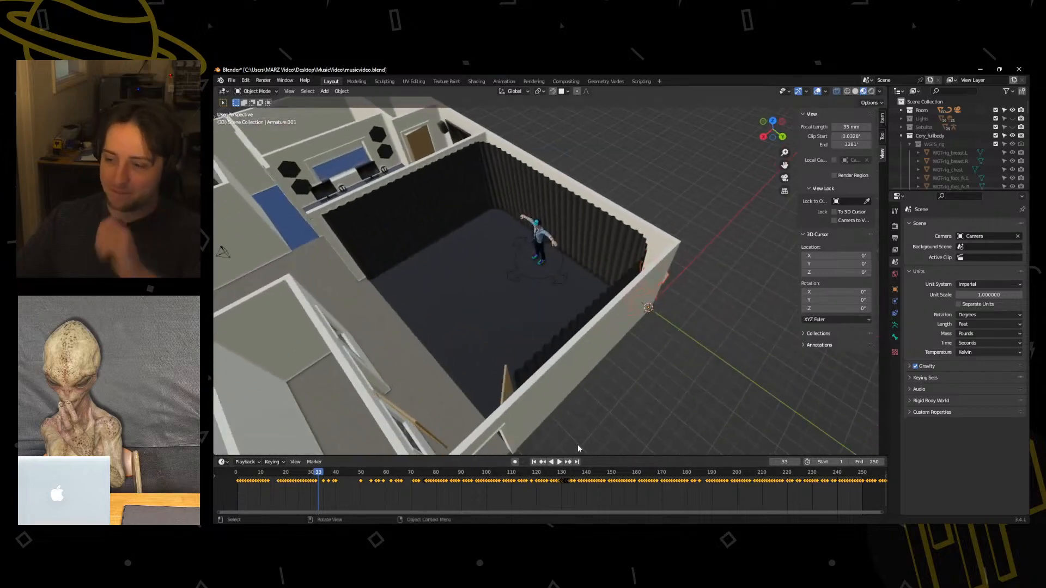
{"action": "middle_click_drag", "start_coordinate": [647, 343], "coordinate": [669, 348]}
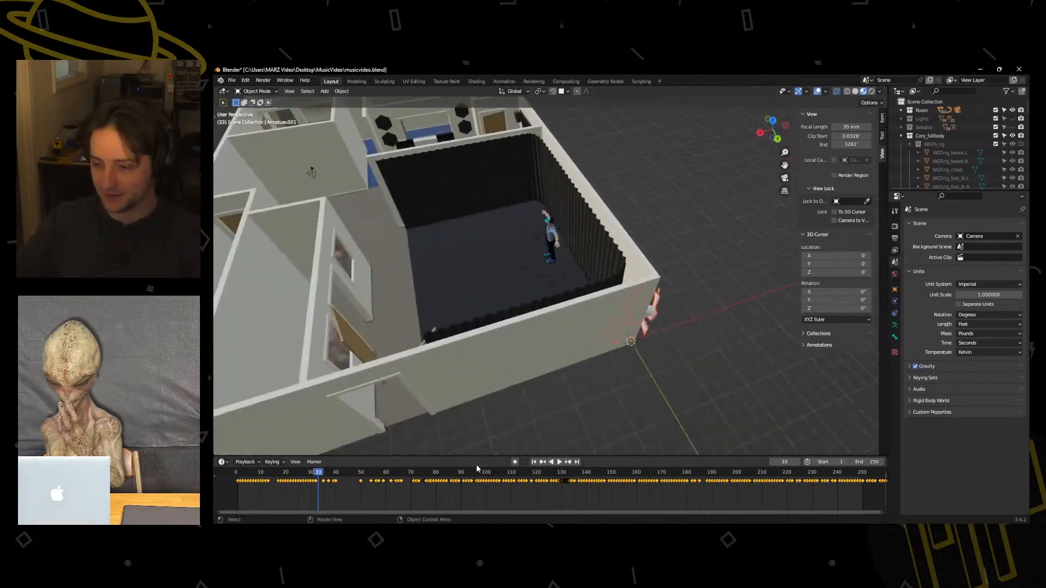
{"action": "left_click", "coordinate": [657, 295]}
{"action": "middle_click_drag", "start_coordinate": [671, 309], "coordinate": [627, 316]}
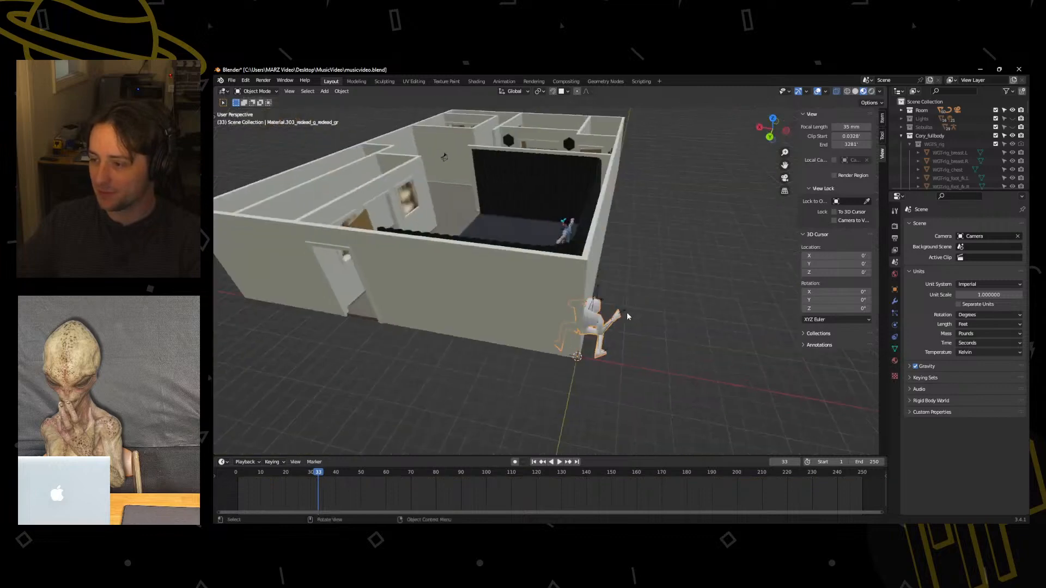
{"action": "key", "text": "g"}
{"action": "right_click", "coordinate": [615, 309]}
Move the ReDead armature into the black-curtained room in top view and rotate it about the Z axis to face the open floor.
{"action": "left_click", "coordinate": [624, 309]}
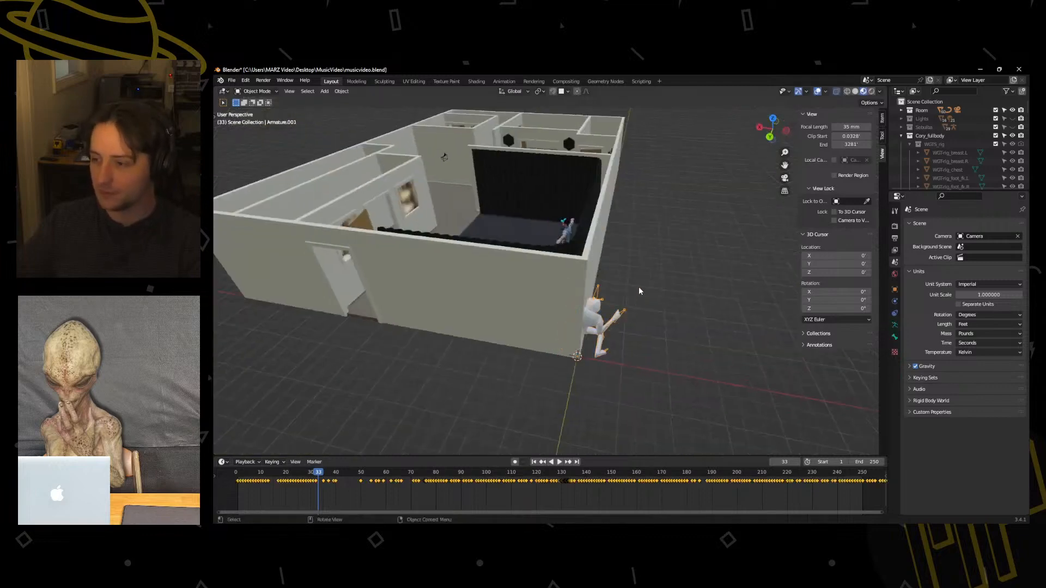
{"action": "key", "text": "g"}
{"action": "right_click", "coordinate": [589, 287]}
{"action": "middle_click_drag", "start_coordinate": [589, 285], "coordinate": [603, 306]}
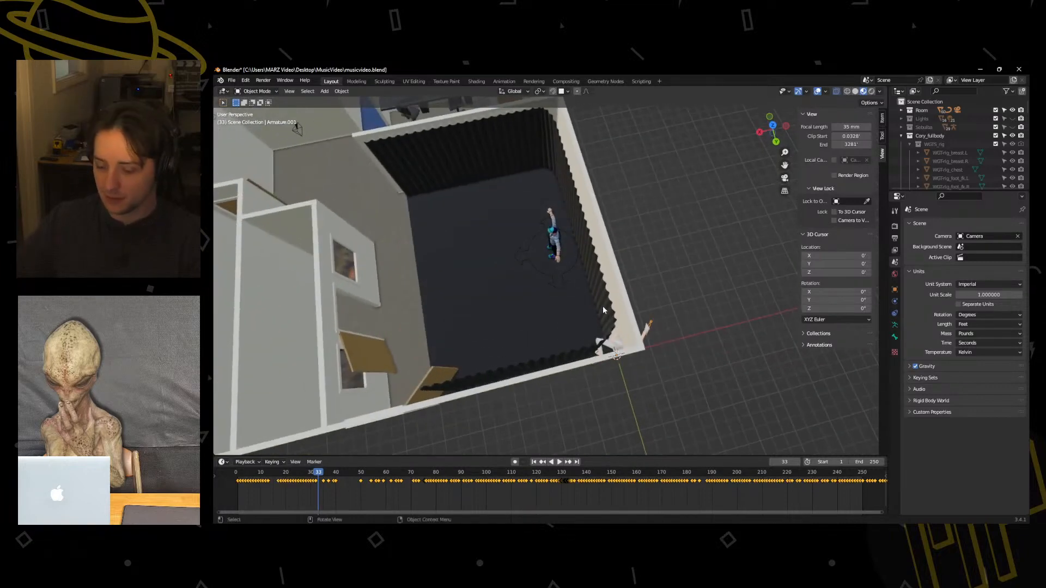
{"action": "key", "text": "KP_7"}
{"action": "key", "text": "g"}
{"action": "left_click", "coordinate": [637, 308]}
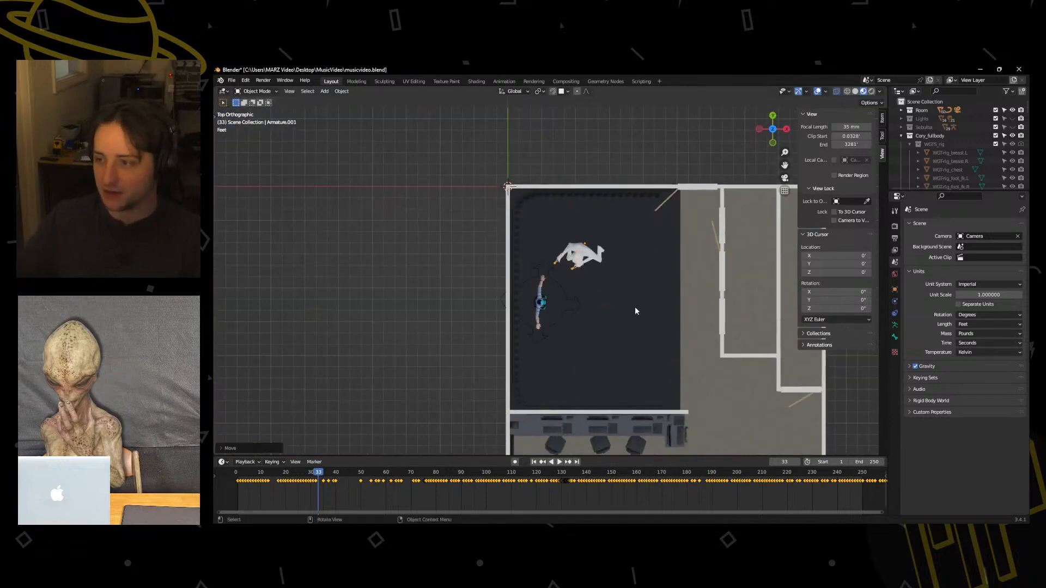
{"action": "key", "text": "r"}
{"action": "key", "text": "z"}
{"action": "left_click", "coordinate": [629, 295]}
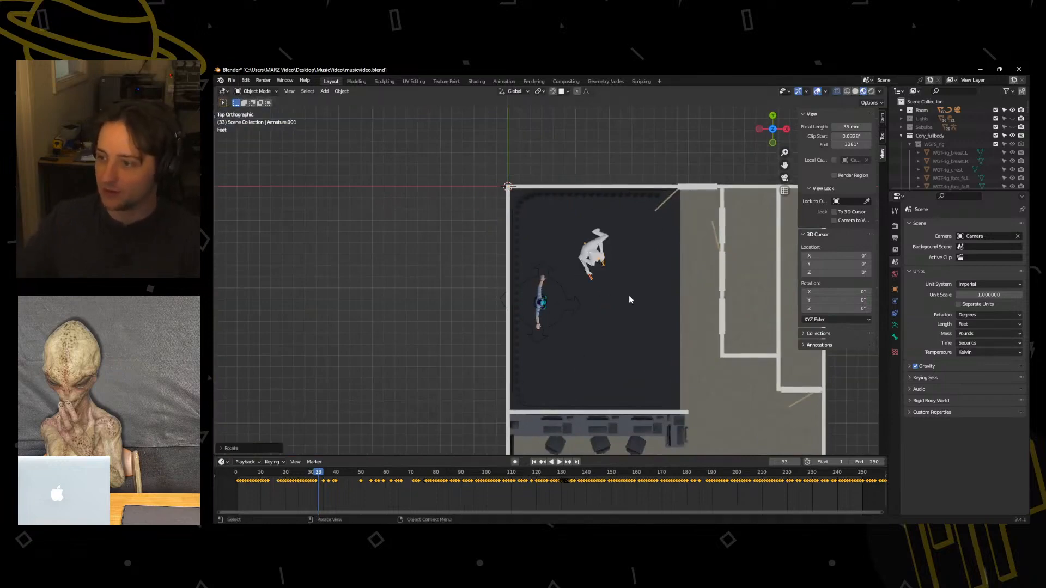
Scale the ReDead armature down uniformly to about 0.83 to suit the standing character, and set the timeline to frame 0.
{"action": "middle_click_drag", "start_coordinate": [628, 295], "coordinate": [543, 253], "text": "shift"}
{"action": "middle_click_drag", "start_coordinate": [441, 246], "coordinate": [566, 253]}
{"action": "key", "text": "s"}
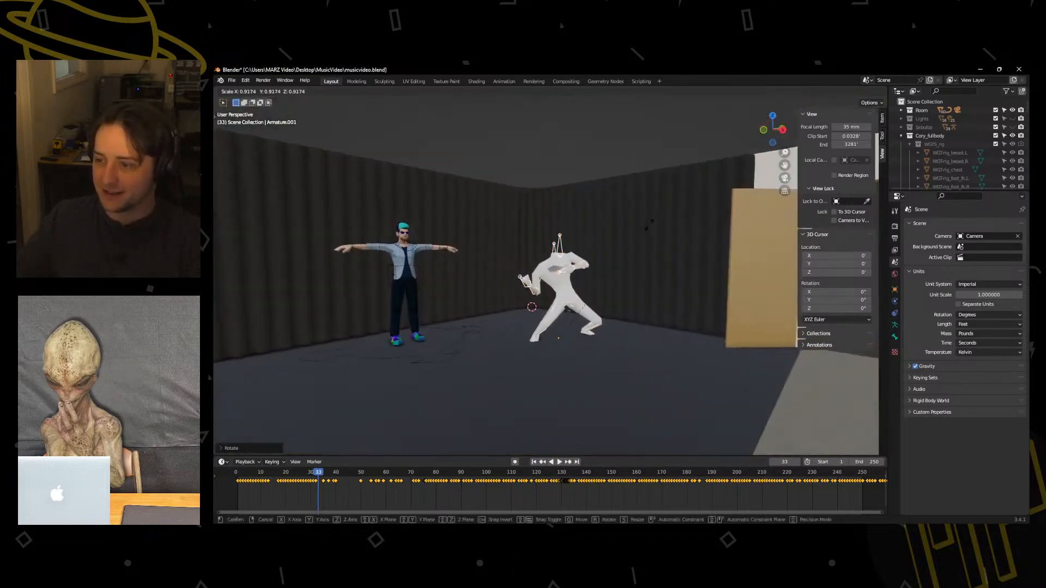
{"action": "left_click", "coordinate": [623, 276]}
{"action": "middle_click_drag", "start_coordinate": [623, 276], "coordinate": [634, 300]}
{"action": "key", "text": "space"}
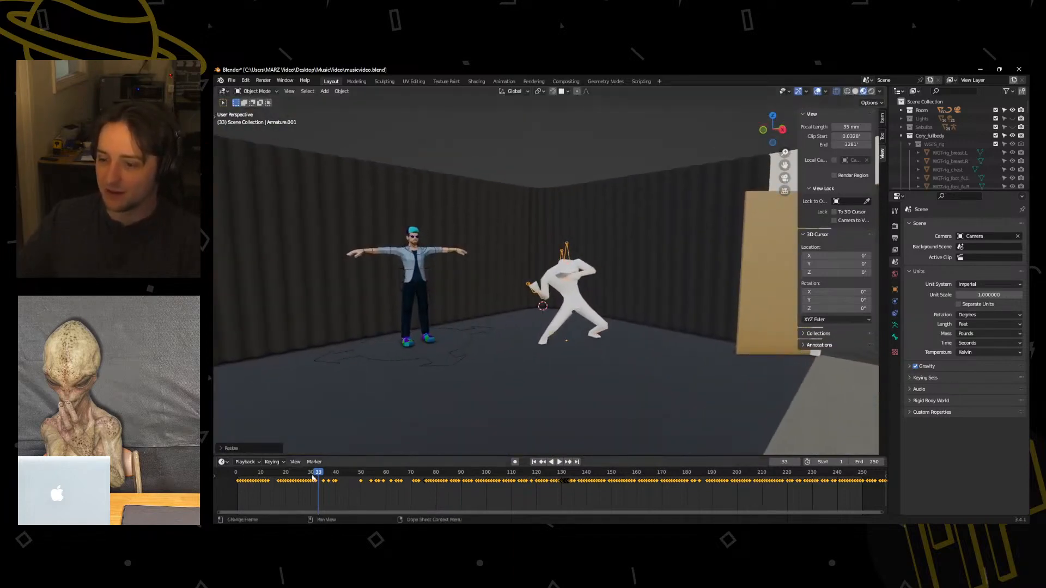
{"action": "key", "text": "Escape"}
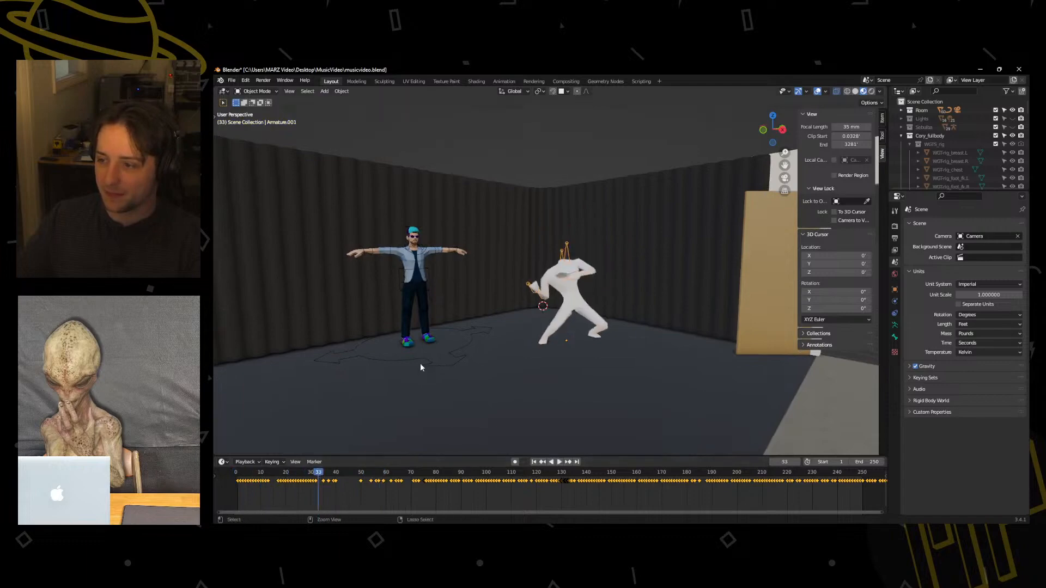
{"action": "key", "text": "ctrl+z"}
{"action": "key", "text": "s"}
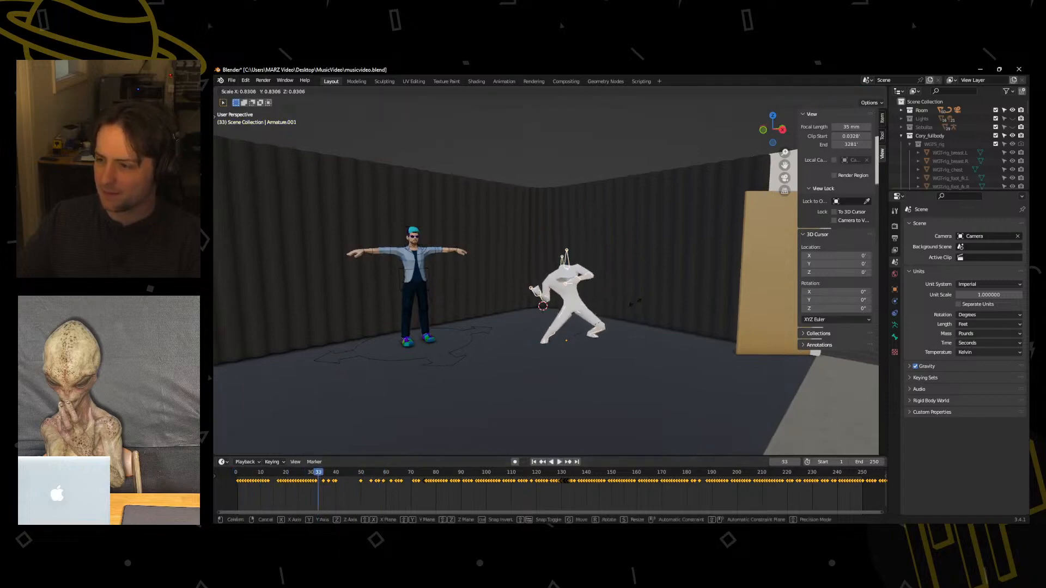
{"action": "left_click", "coordinate": [636, 307]}
{"action": "left_click_drag", "start_coordinate": [305, 475], "coordinate": [225, 482]}
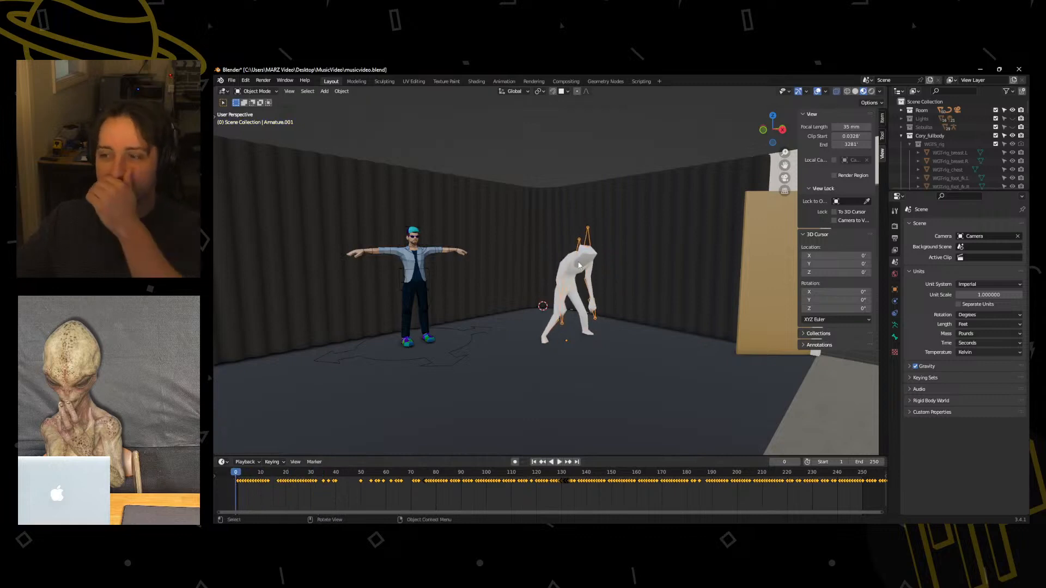
Select the ReDead mesh and try to add a new material to it.
{"action": "left_click", "coordinate": [550, 323]}
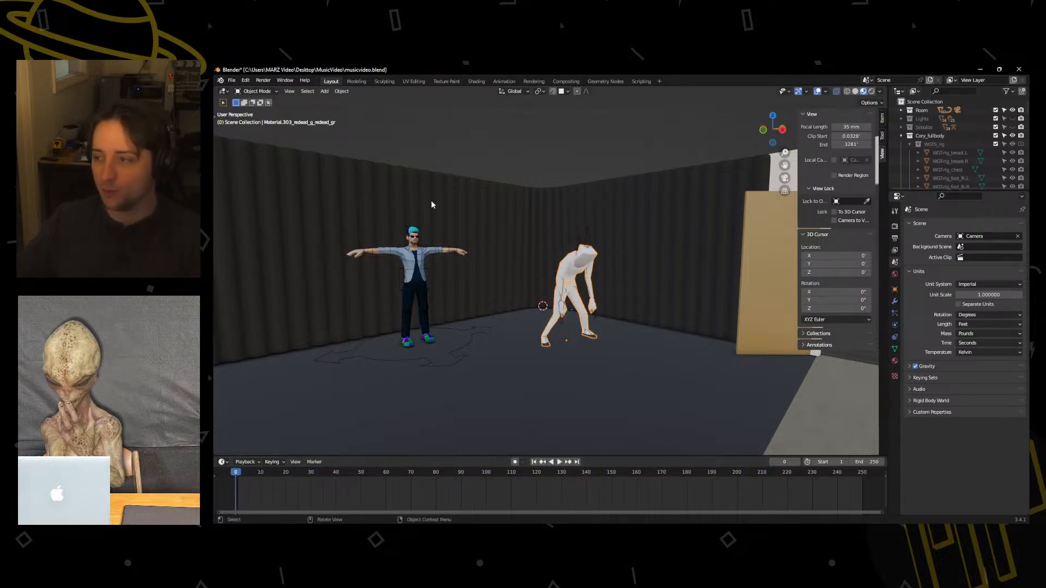
{"action": "left_click", "coordinate": [893, 361]}
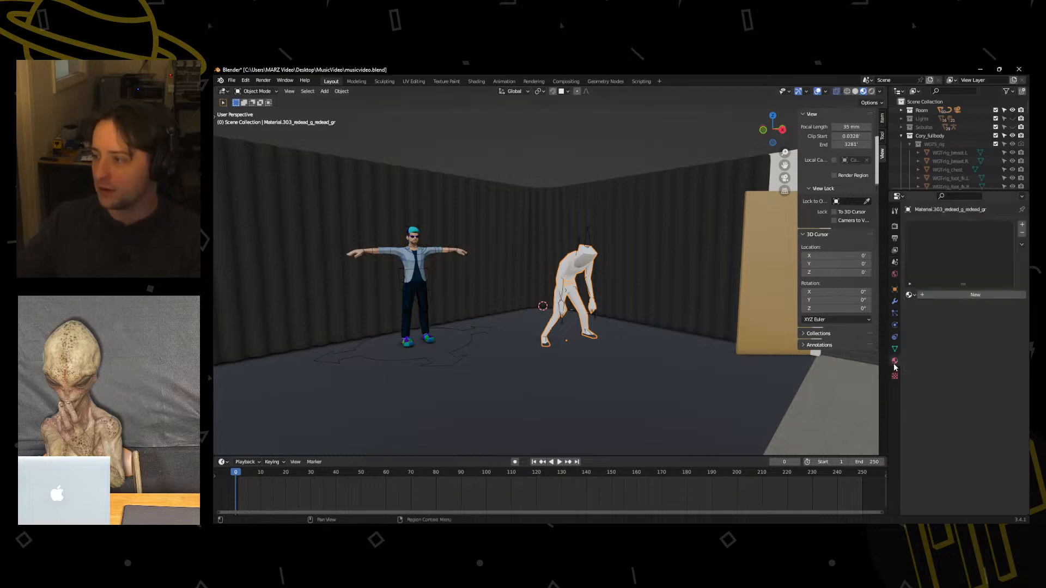
{"action": "left_click", "coordinate": [922, 295]}
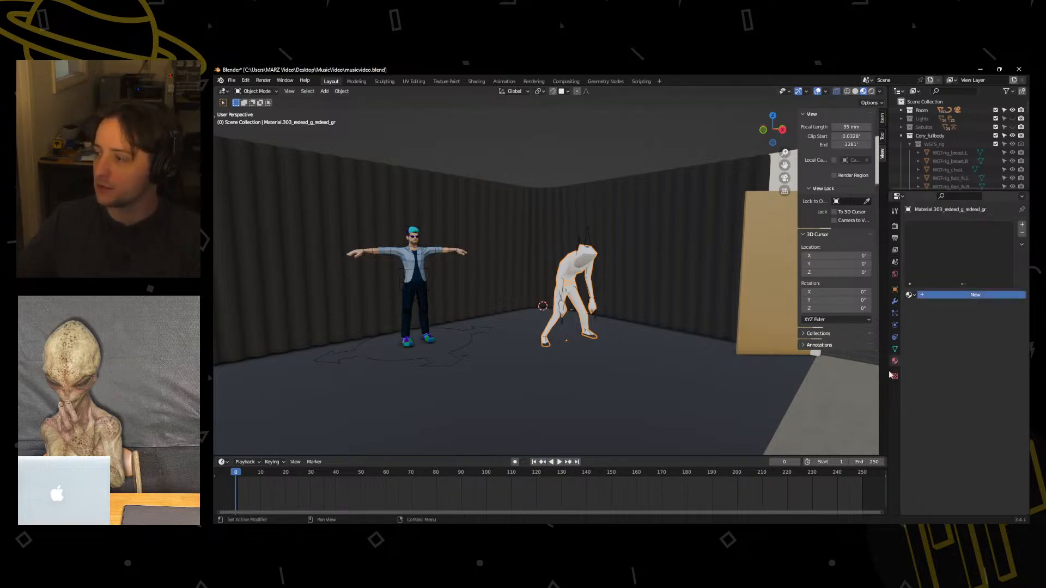
{"action": "left_click", "coordinate": [932, 297]}
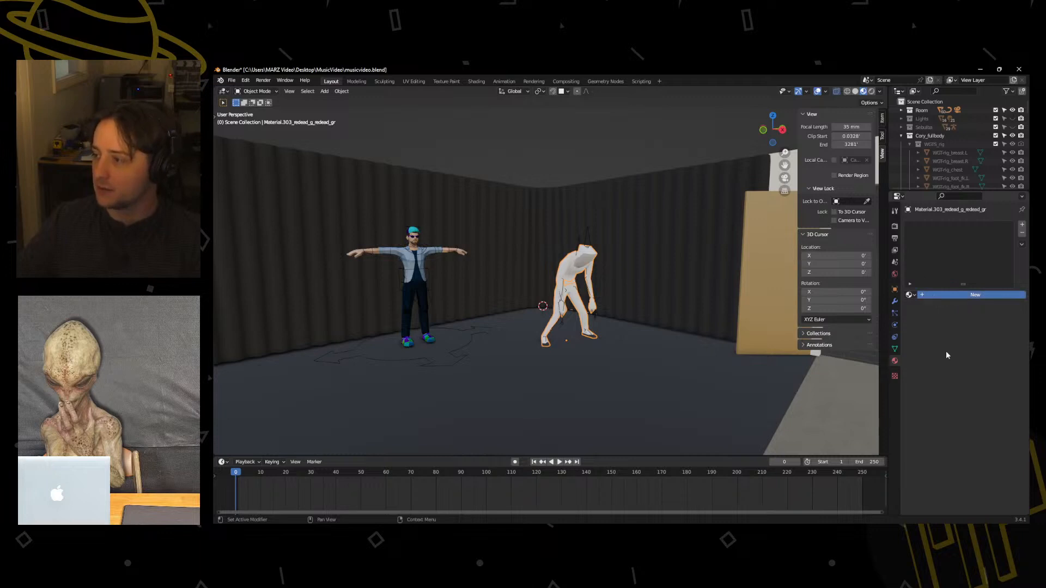
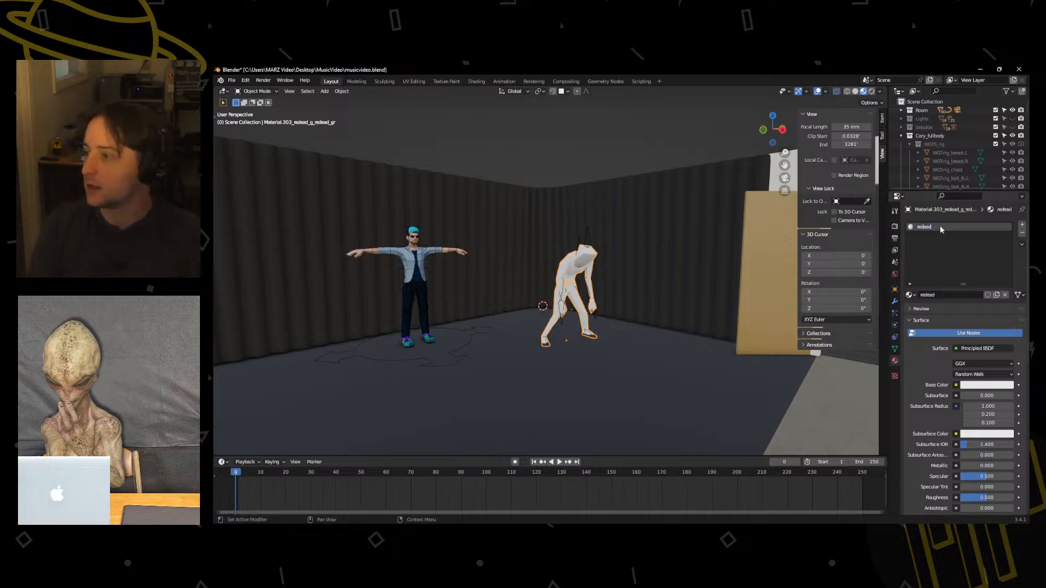
Use an image texture as the redead material's base color and load redead_grp.png from the ReDead character folder.
{"action": "left_click", "coordinate": [957, 386]}
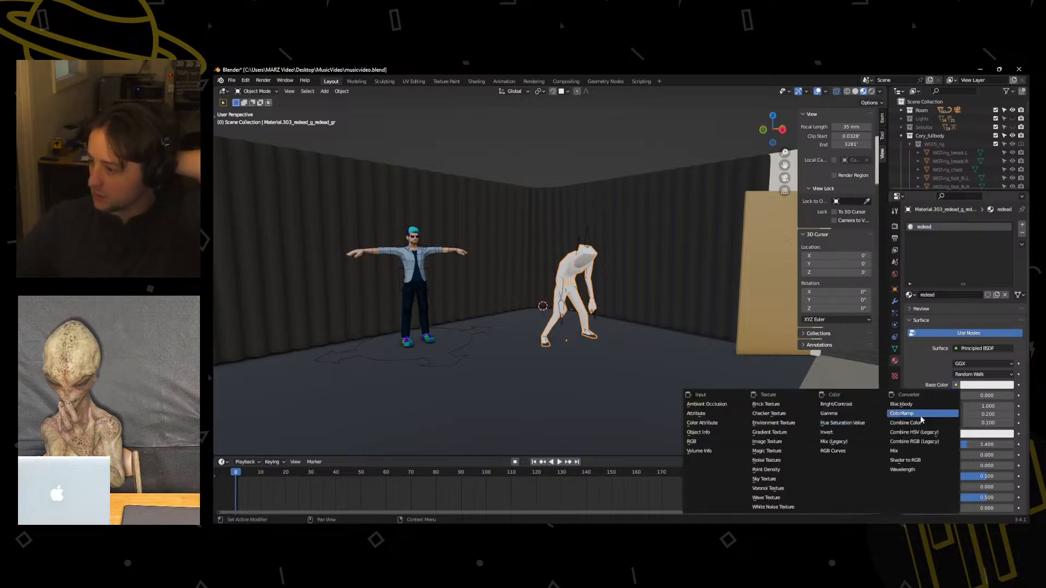
{"action": "left_click", "coordinate": [957, 386]}
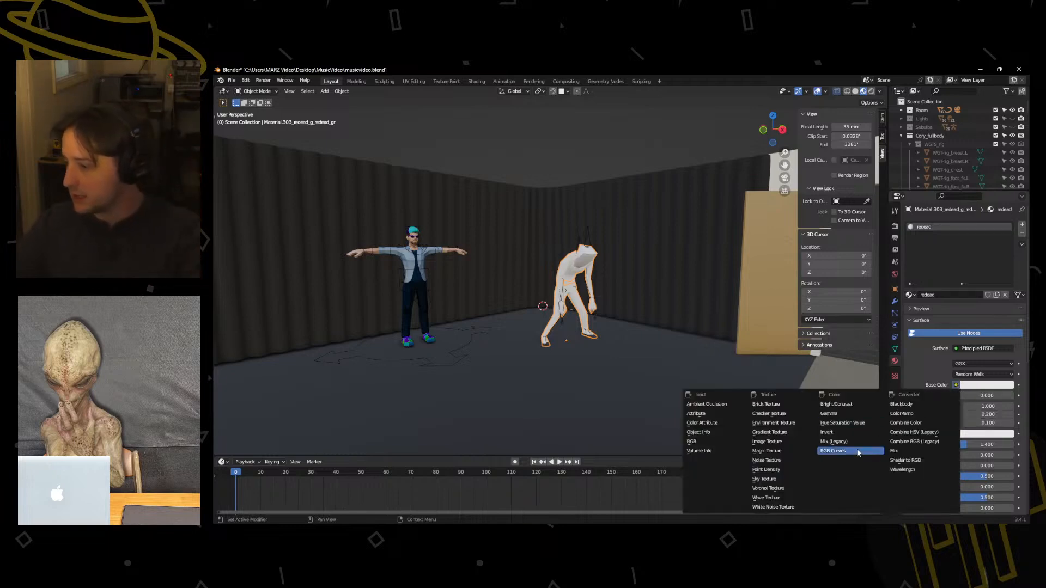
{"action": "left_click", "coordinate": [785, 443]}
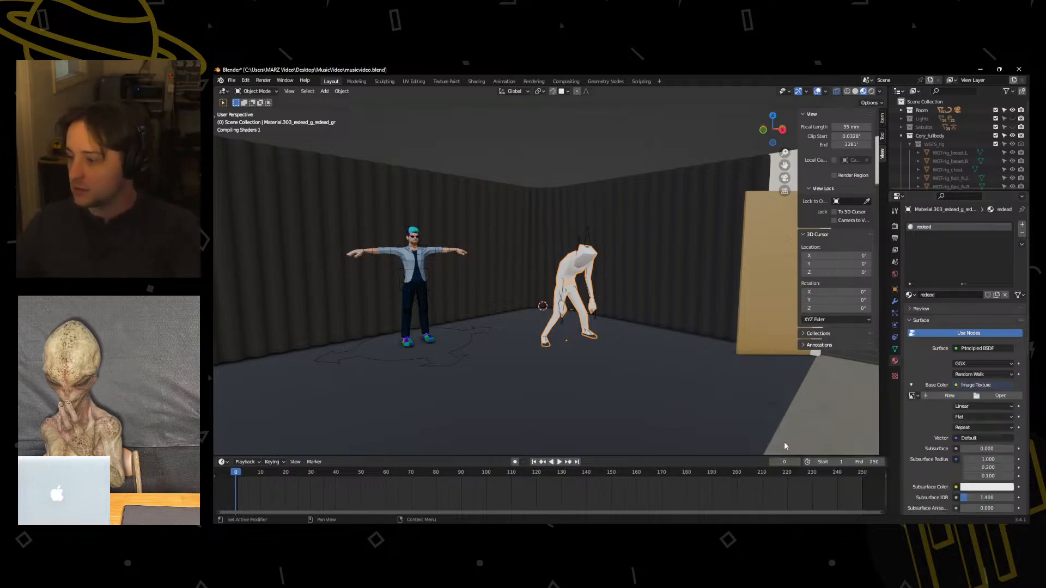
{"action": "left_click", "coordinate": [976, 396]}
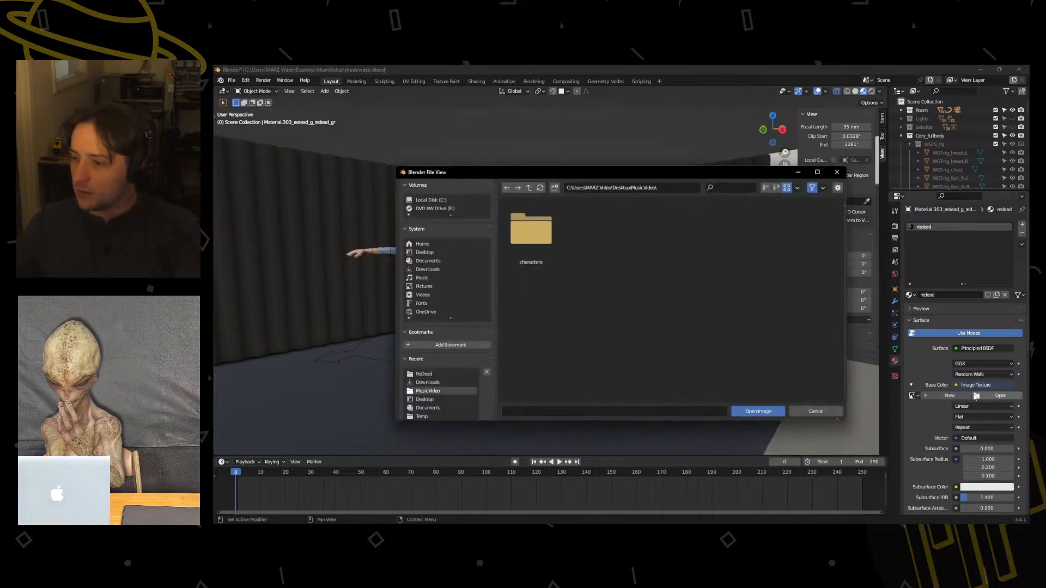
{"action": "left_click", "coordinate": [424, 253]}
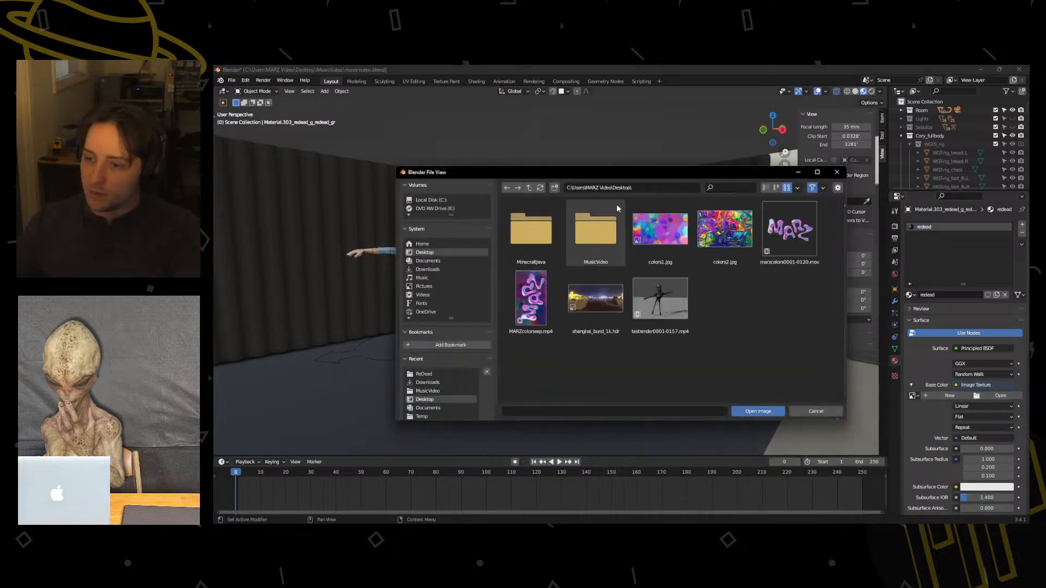
{"action": "double_click", "coordinate": [580, 227]}
{"action": "double_click", "coordinate": [543, 243]}
{"action": "double_click", "coordinate": [545, 230]}
{"action": "left_click", "coordinate": [541, 229]}
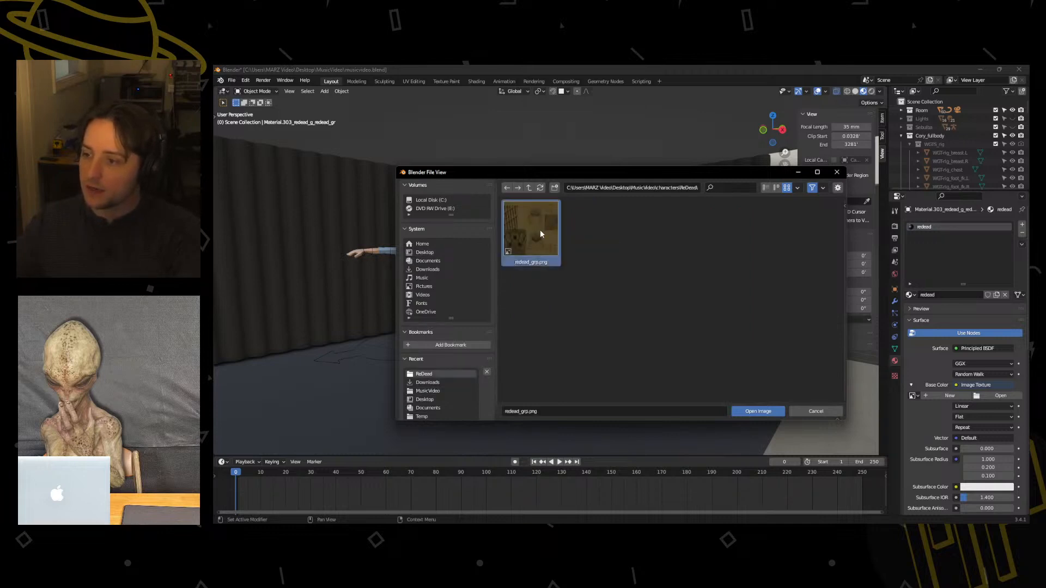
{"action": "left_click", "coordinate": [749, 413]}
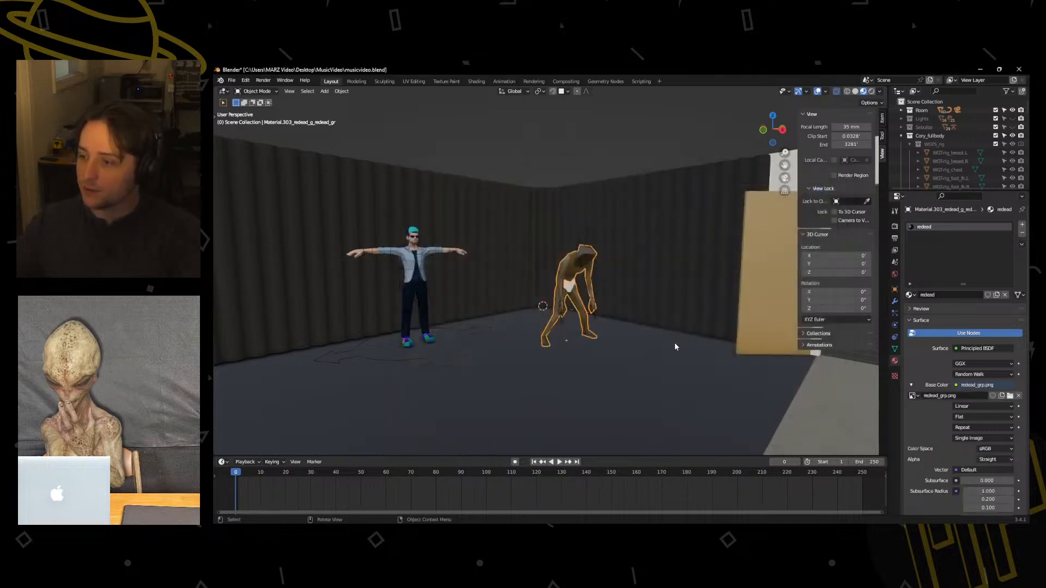
Examine the textured ReDead from the front and check its white pelvis area up close in Edit Mode.
{"action": "scroll", "coordinate": [679, 344], "scroll_direction": "up", "scroll_amount": 3}
{"action": "scroll", "coordinate": [703, 352], "scroll_direction": "down", "scroll_amount": 2}
{"action": "scroll", "coordinate": [692, 354], "scroll_direction": "down", "scroll_amount": 3}
{"action": "middle_click_drag", "start_coordinate": [689, 354], "coordinate": [461, 322]}
{"action": "scroll", "coordinate": [633, 345], "scroll_direction": "down", "scroll_amount": 2}
{"action": "scroll", "coordinate": [558, 329], "scroll_direction": "up", "scroll_amount": 1}
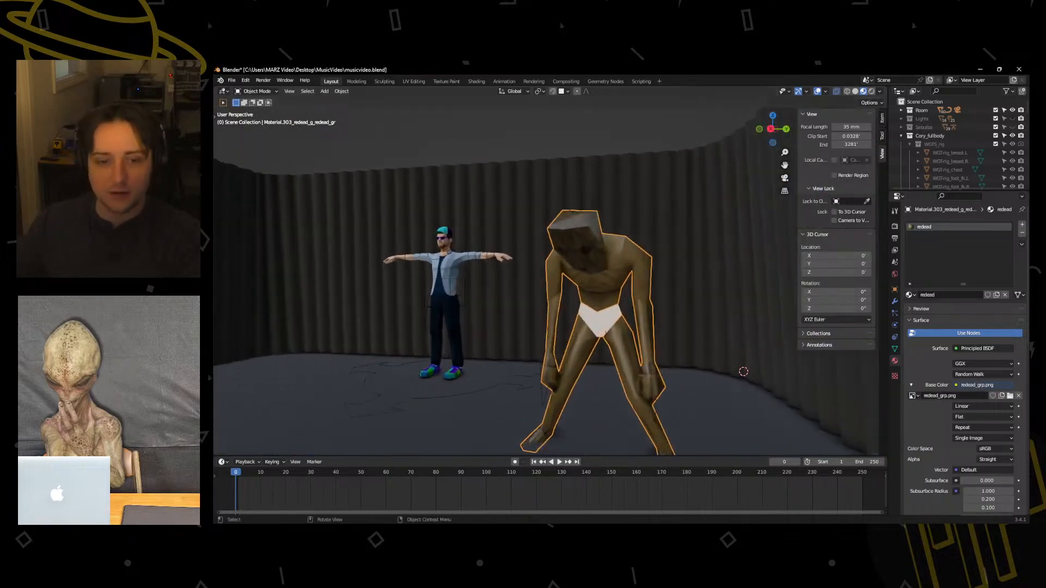
{"action": "middle_click_drag", "start_coordinate": [579, 305], "coordinate": [598, 308]}
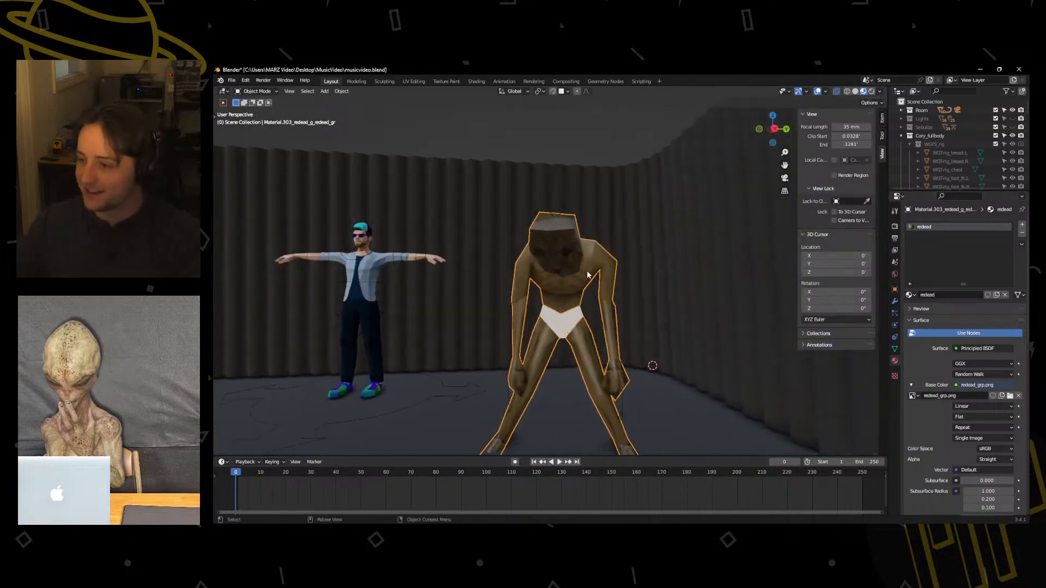
{"action": "key", "text": "Tab"}
{"action": "scroll", "coordinate": [583, 297], "scroll_direction": "up", "scroll_amount": 4}
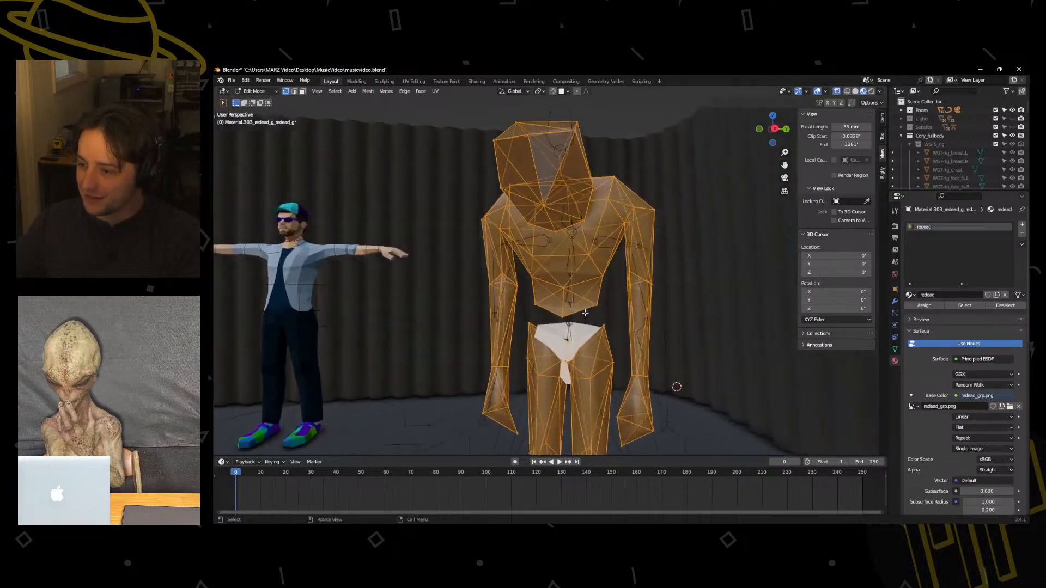
{"action": "key", "text": "Tab"}
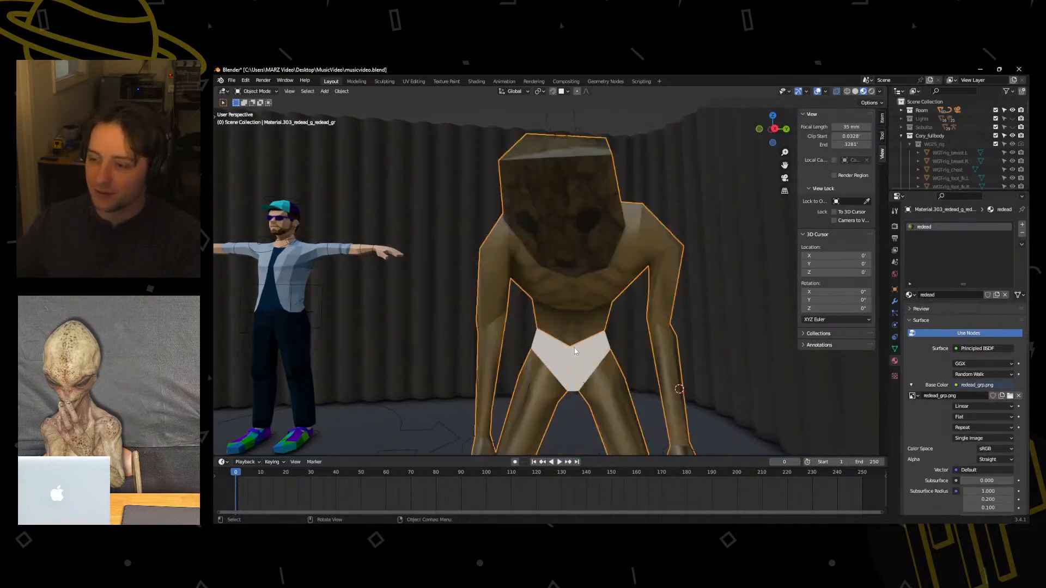
{"action": "key", "text": "Tab"}
{"action": "left_click", "coordinate": [570, 352]}
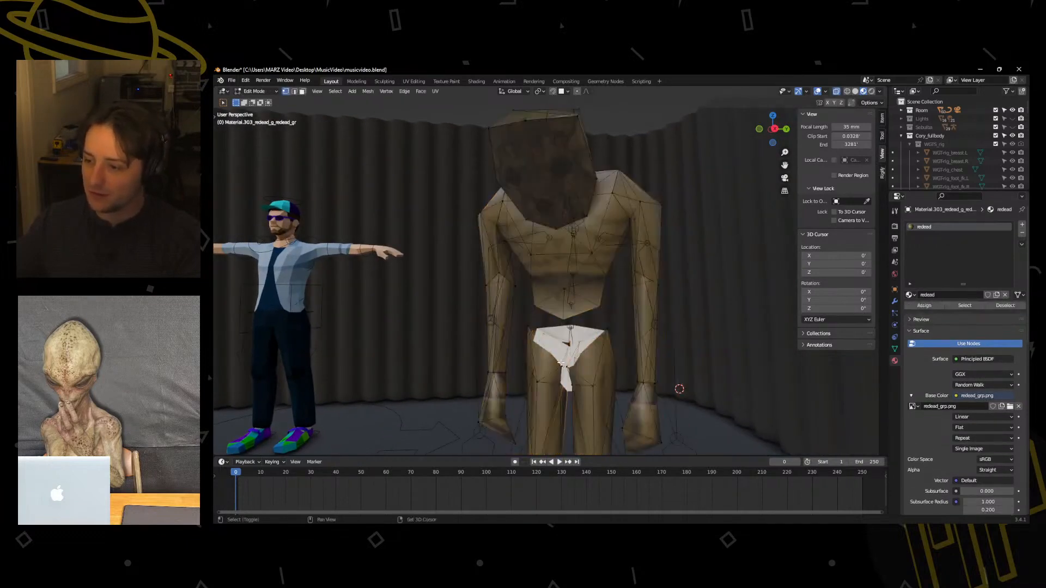
{"action": "scroll", "coordinate": [561, 362], "scroll_direction": "down", "scroll_amount": 6}
{"action": "key", "text": "KP_Decimal"}
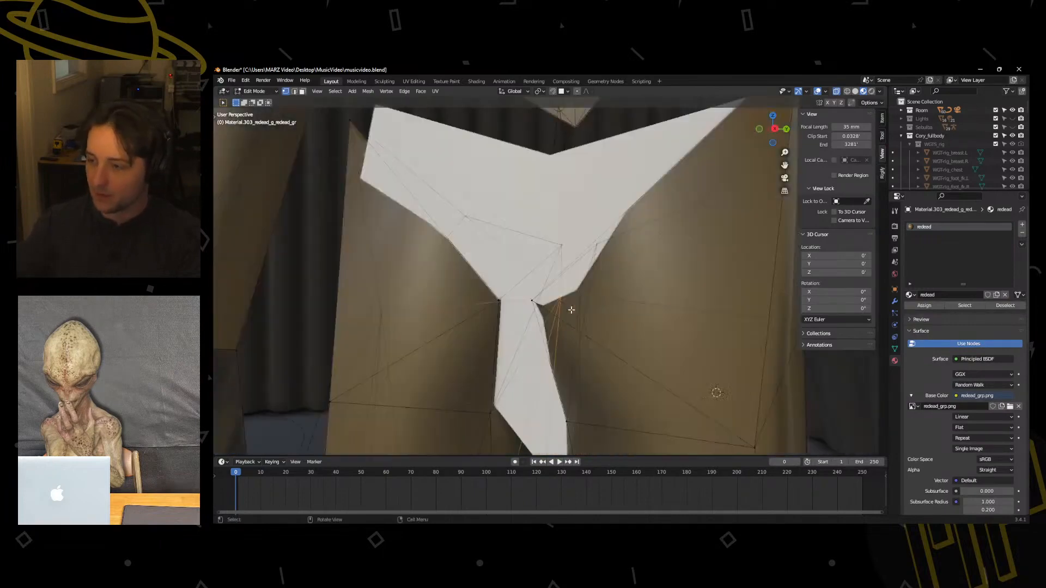
{"action": "scroll", "coordinate": [588, 309], "scroll_direction": "down", "scroll_amount": 14}
{"action": "mouse_move", "coordinate": [548, 282]}
{"action": "middle_mouse_down"}
{"action": "mouse_move", "coordinate": [577, 297]}
{"action": "mouse_move", "coordinate": [588, 336]}
{"action": "mouse_move", "coordinate": [558, 289]}
{"action": "middle_mouse_up"}
{"action": "key", "text": "Tab"}
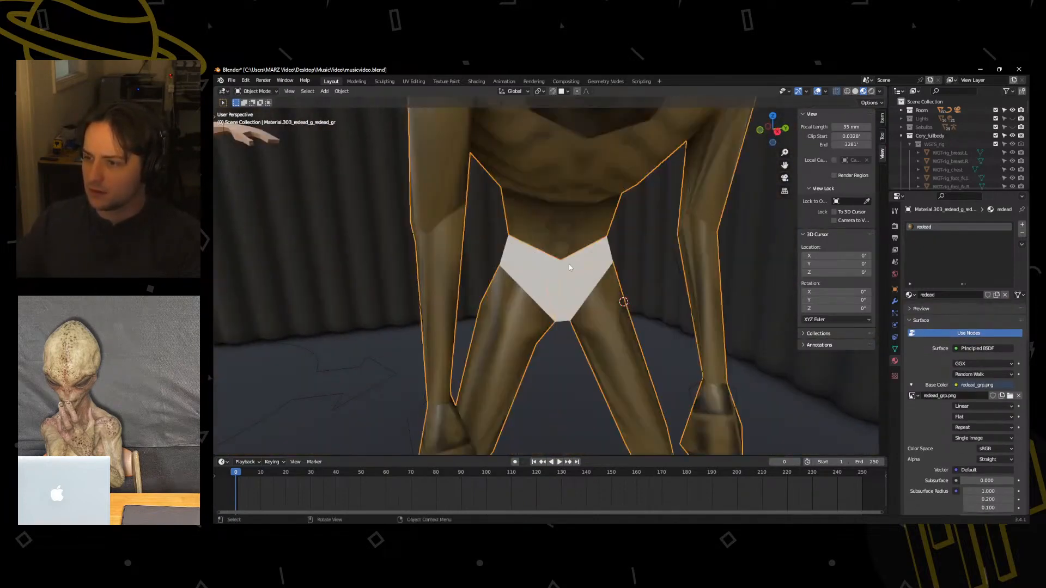
Select the separate white pelvis mesh on the ReDead and assign the existing redead material to it.
{"action": "left_click", "coordinate": [587, 292]}
{"action": "left_click", "coordinate": [583, 215]}
{"action": "left_click", "coordinate": [575, 271]}
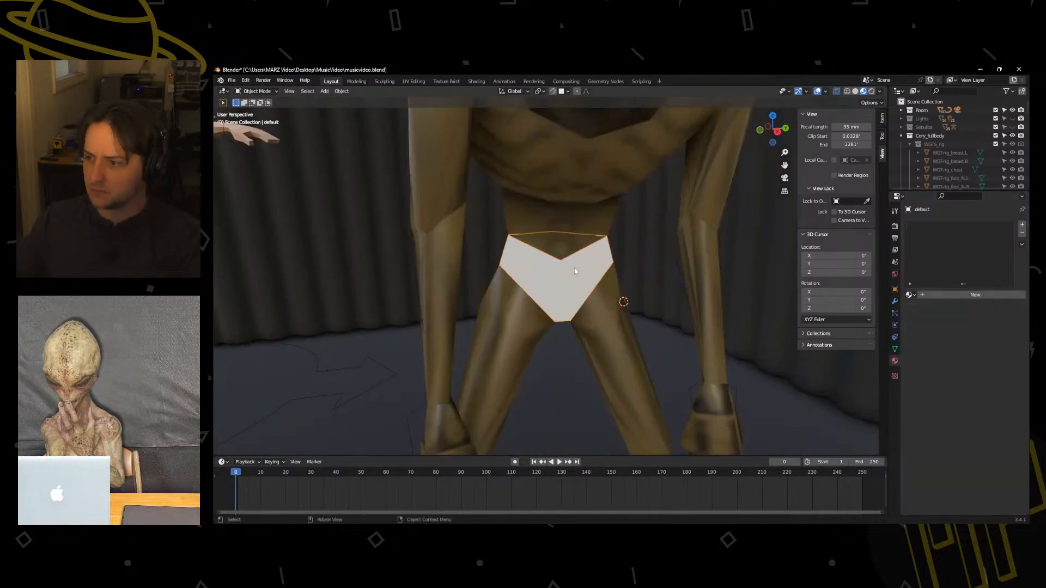
{"action": "scroll", "coordinate": [605, 256], "scroll_direction": "down", "scroll_amount": 6}
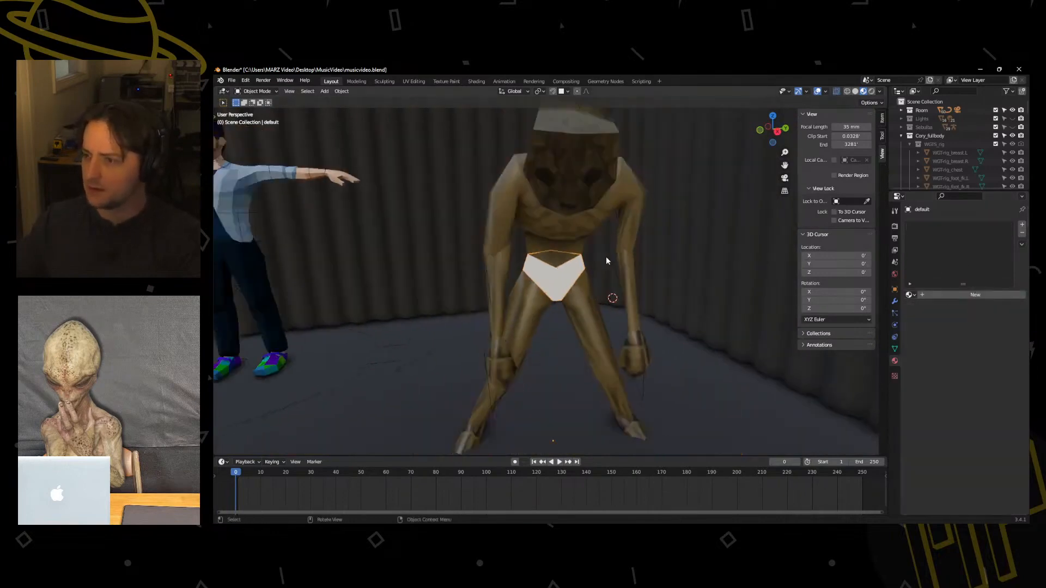
{"action": "left_click", "coordinate": [571, 247]}
{"action": "left_click", "coordinate": [569, 276]}
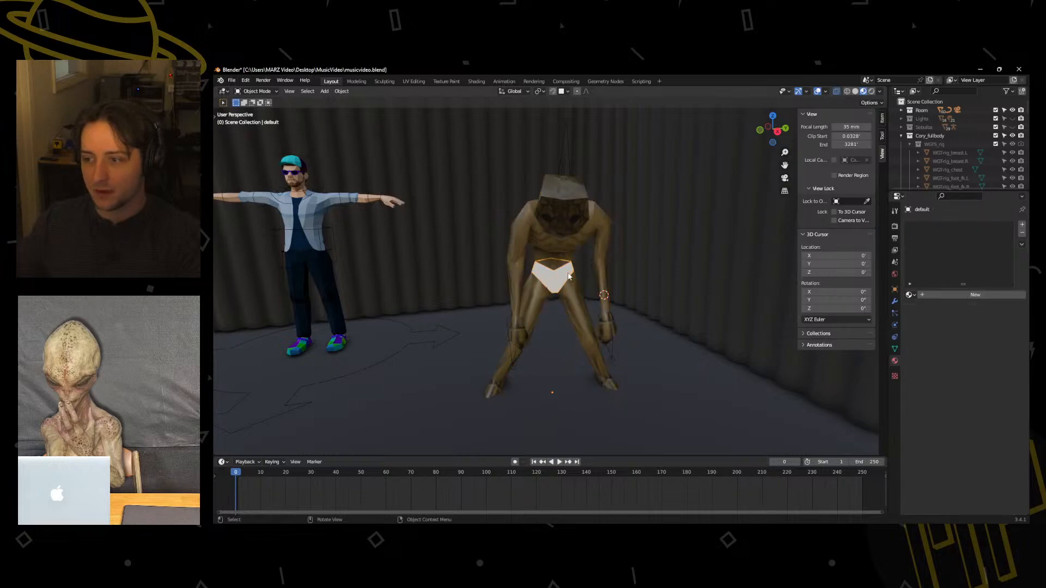
{"action": "left_click", "coordinate": [910, 295]}
{"action": "scroll", "coordinate": [926, 312], "scroll_direction": "down", "scroll_amount": 10}
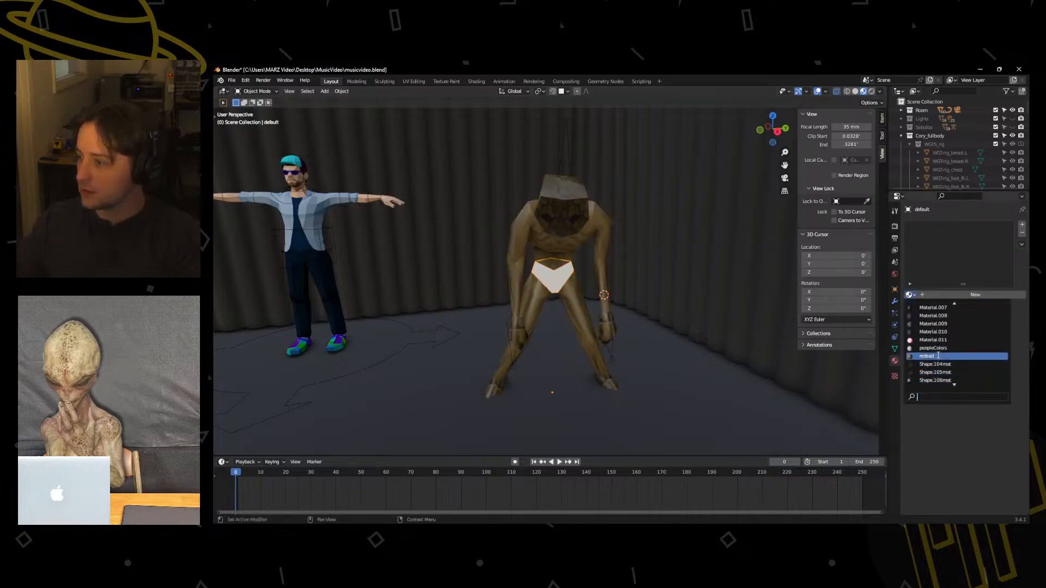
{"action": "left_click", "coordinate": [928, 363]}
{"action": "middle_click_drag", "start_coordinate": [639, 321], "coordinate": [594, 298]}
{"action": "key", "text": "ctrl+Tab"}
{"action": "left_click", "coordinate": [523, 295]}
{"action": "middle_click_drag", "start_coordinate": [501, 294], "coordinate": [521, 291]}
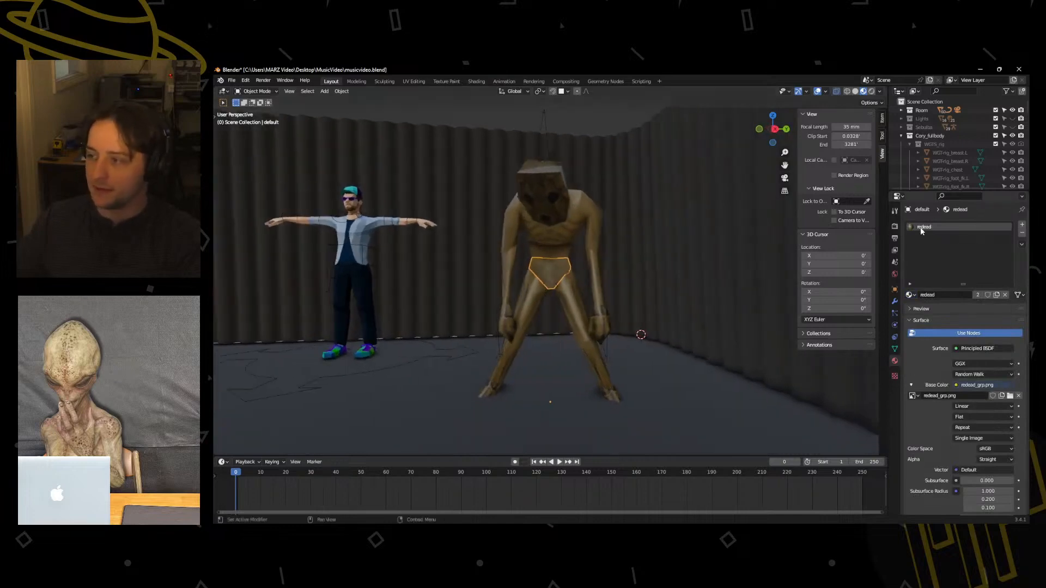
Make the redead material matte by setting its roughness to 1.000 and its specular to 0.000.
{"action": "scroll", "coordinate": [939, 366], "scroll_direction": "down", "scroll_amount": 8}
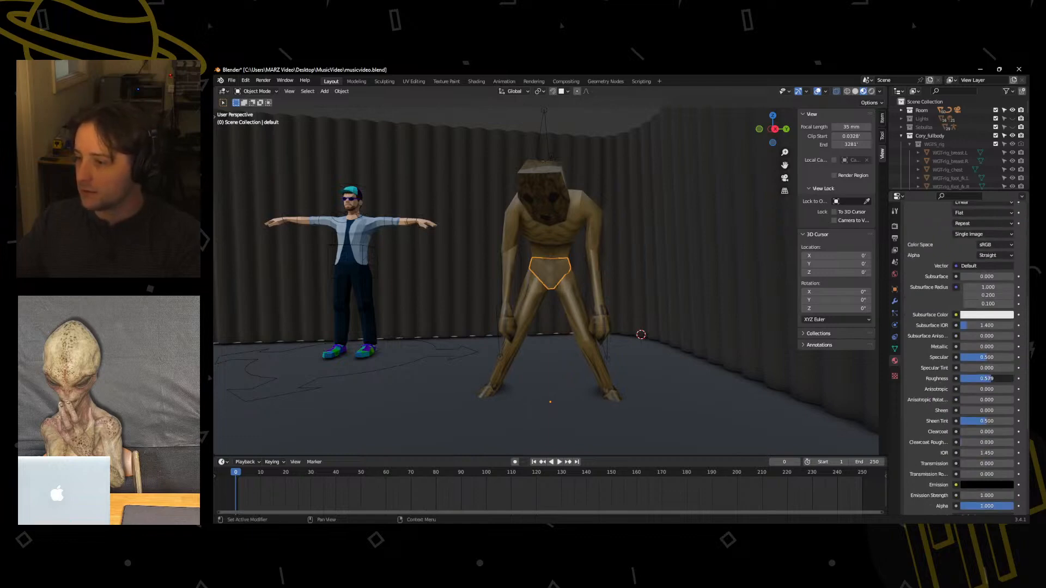
{"action": "mouse_move", "coordinate": [991, 378]}
{"action": "left_mouse_down"}
{"action": "mouse_move", "coordinate": [1005, 378]}
{"action": "mouse_move", "coordinate": [960, 379]}
{"action": "mouse_move", "coordinate": [1013, 379]}
{"action": "left_mouse_up"}
{"action": "middle_click_drag", "start_coordinate": [647, 328], "coordinate": [666, 313]}
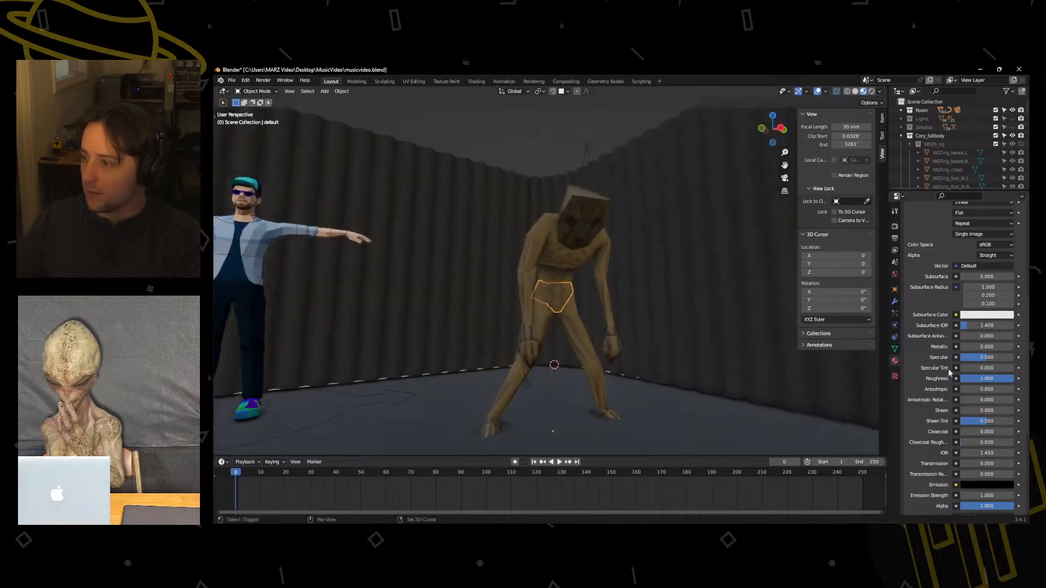
{"action": "middle_click_drag", "start_coordinate": [755, 332], "coordinate": [812, 349]}
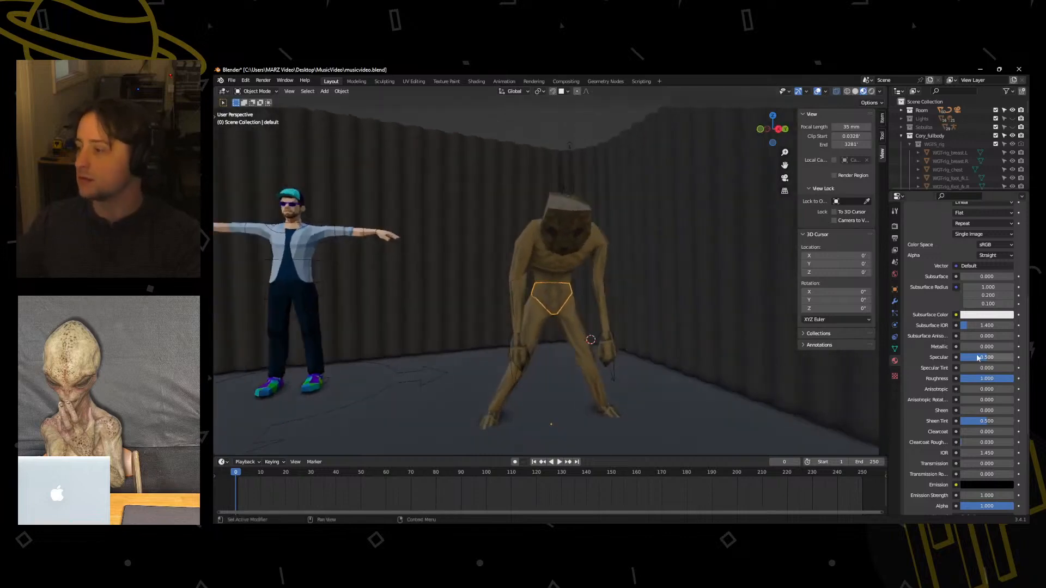
{"action": "mouse_move", "coordinate": [969, 359]}
{"action": "left_mouse_down"}
{"action": "mouse_move", "coordinate": [988, 358]}
{"action": "mouse_move", "coordinate": [960, 358]}
{"action": "left_mouse_up"}
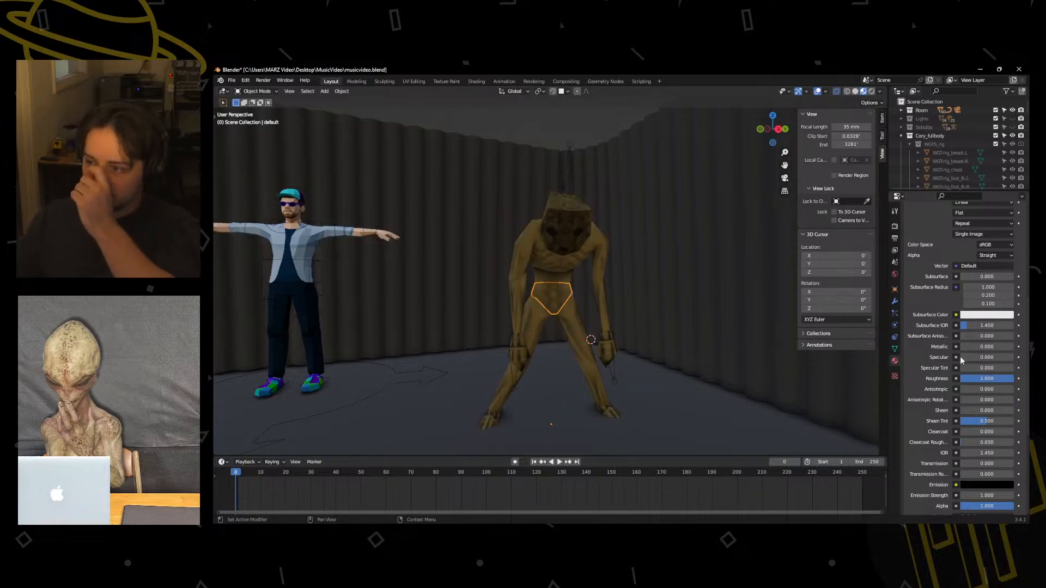
{"action": "middle_click_drag", "start_coordinate": [757, 357], "coordinate": [626, 330]}
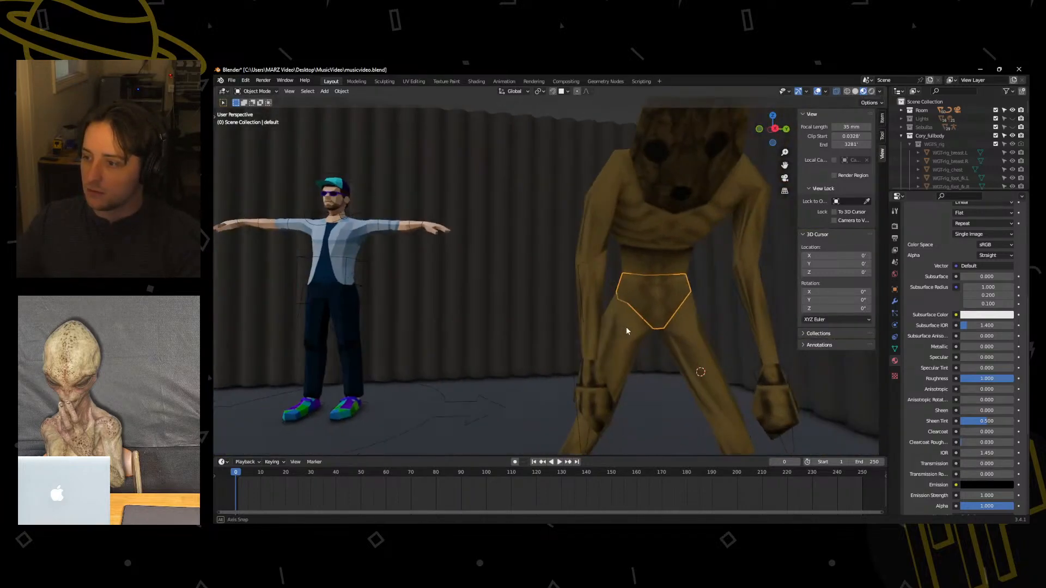
{"action": "scroll", "coordinate": [624, 330], "scroll_direction": "down", "scroll_amount": 5}
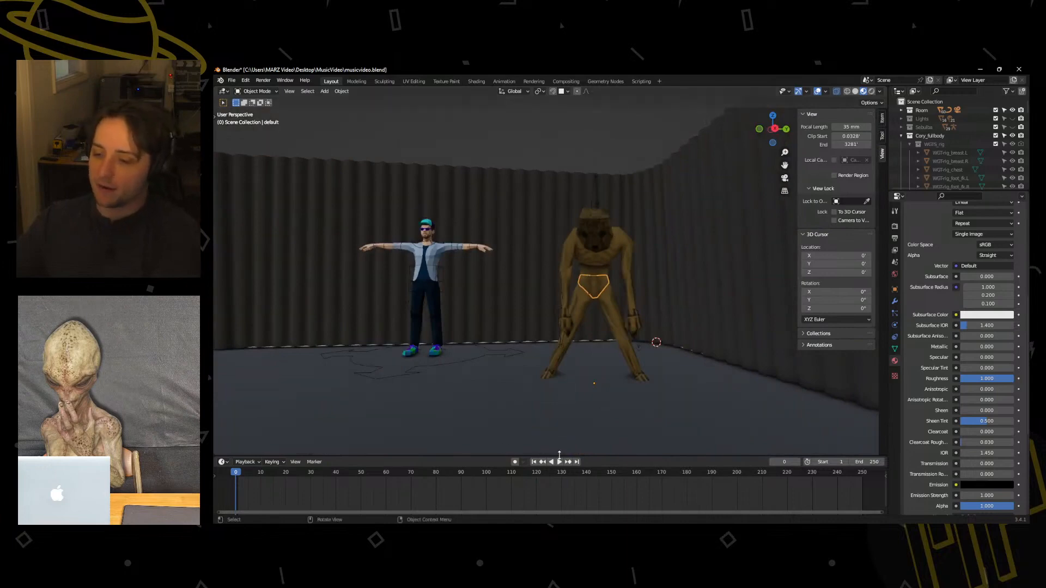
Play the textured ReDead's dance animation and watch it from another angle.
{"action": "left_click", "coordinate": [561, 461]}
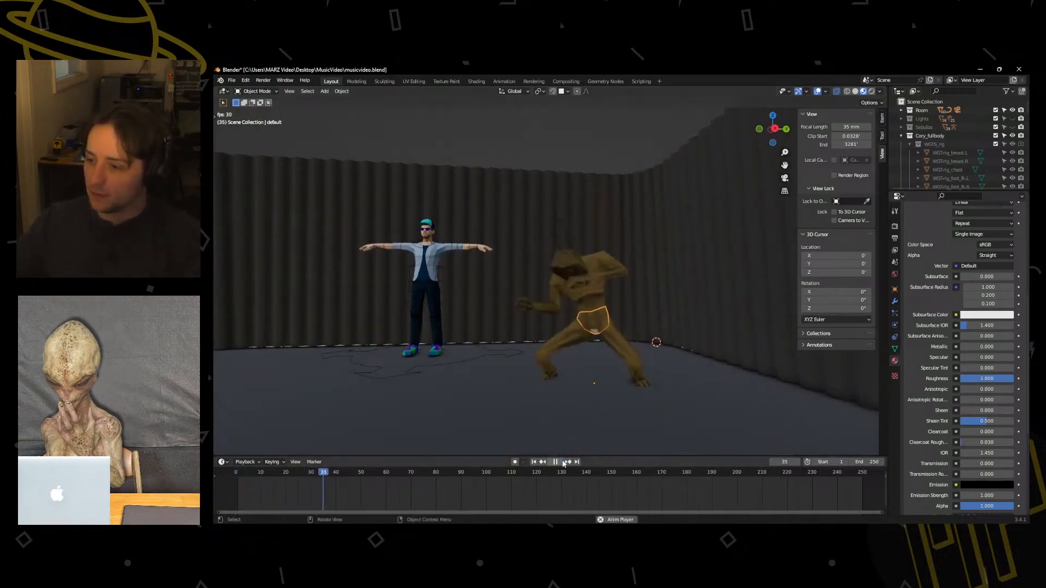
{"action": "left_click", "coordinate": [560, 462]}
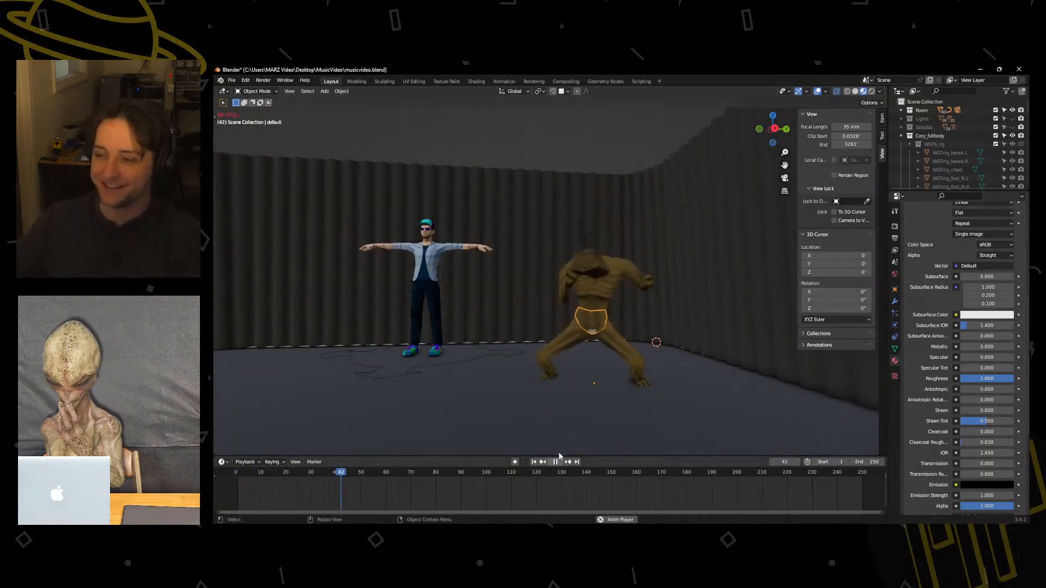
{"action": "middle_click_drag", "start_coordinate": [564, 357], "coordinate": [587, 356]}
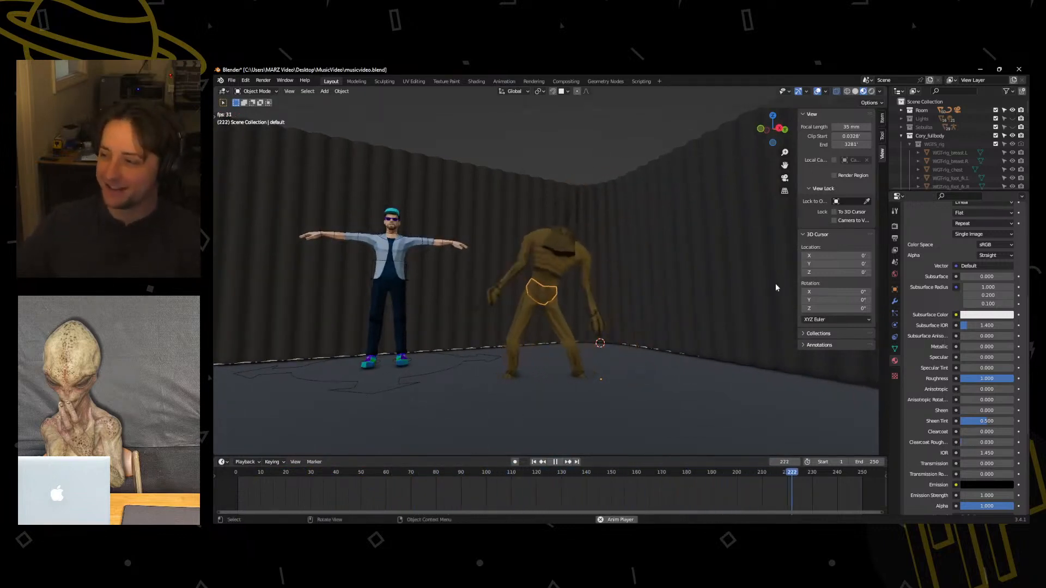
Unhide the Sebulba collection during playback, then stop the animation and return the timeline to frame 1.
{"action": "left_click", "coordinate": [1012, 127]}
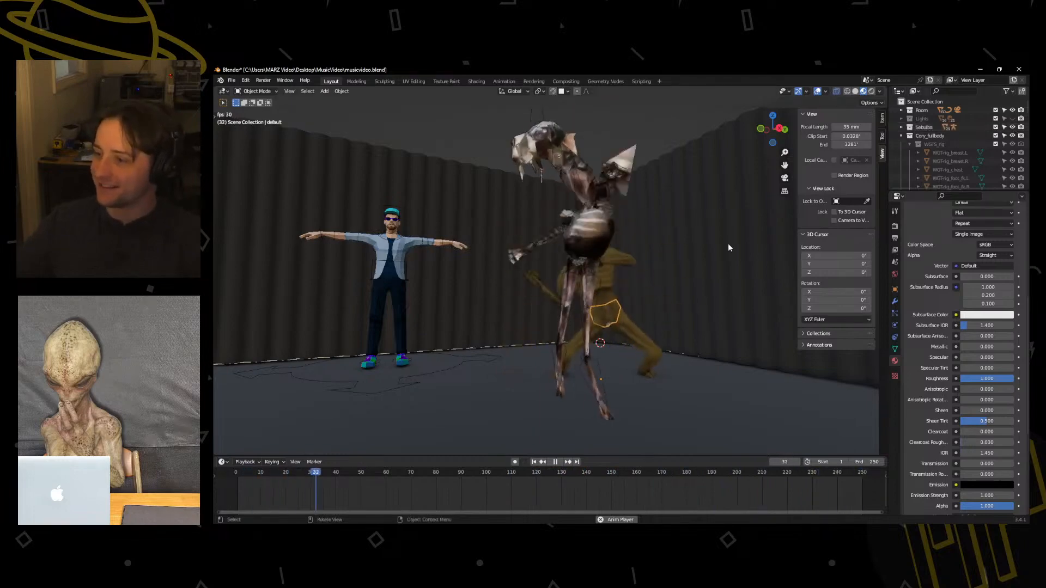
{"action": "middle_click_drag", "start_coordinate": [727, 243], "coordinate": [539, 321]}
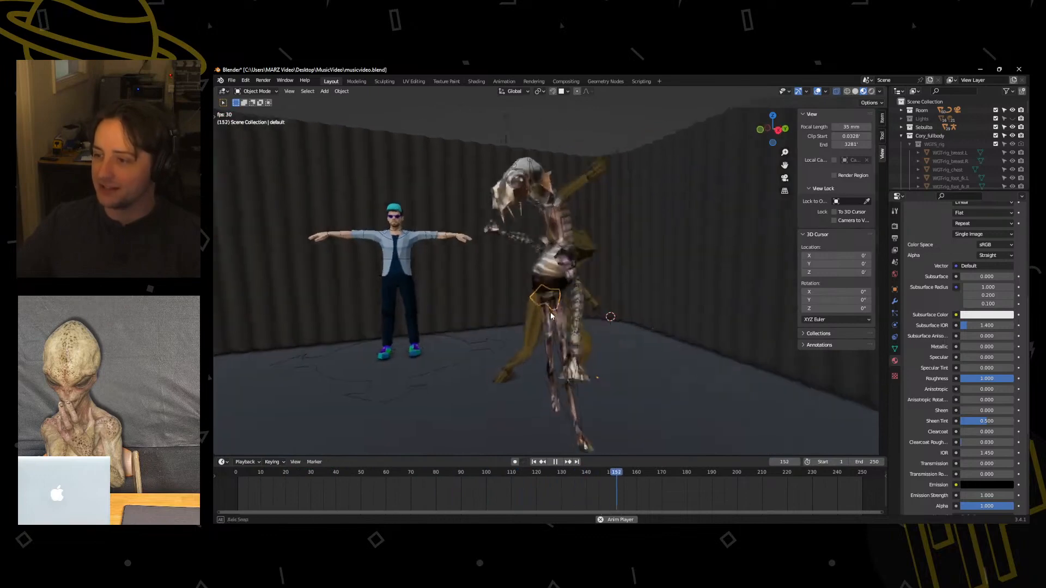
{"action": "left_click", "coordinate": [556, 462]}
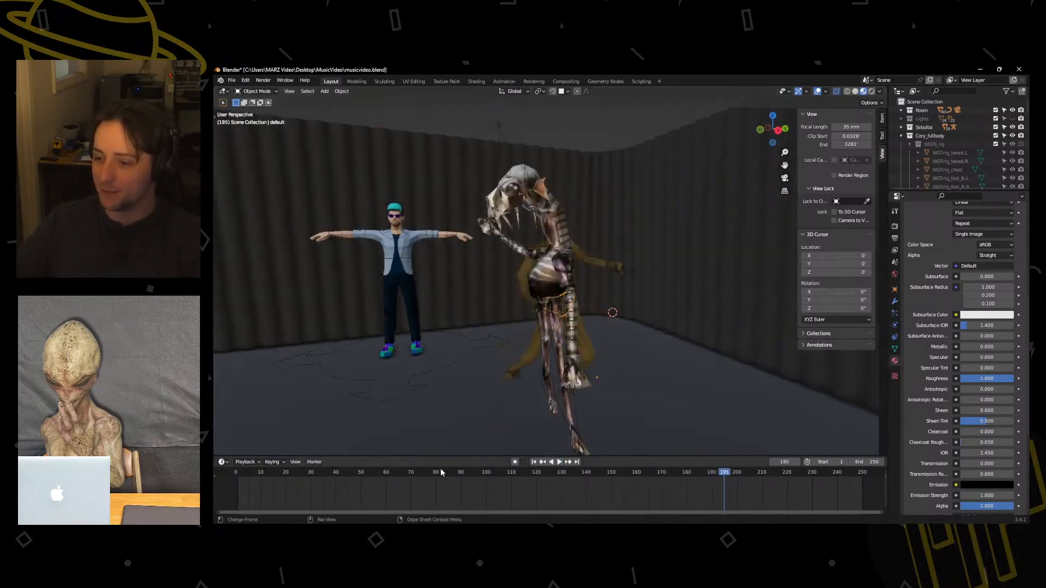
{"action": "left_click_drag", "start_coordinate": [438, 473], "coordinate": [238, 472]}
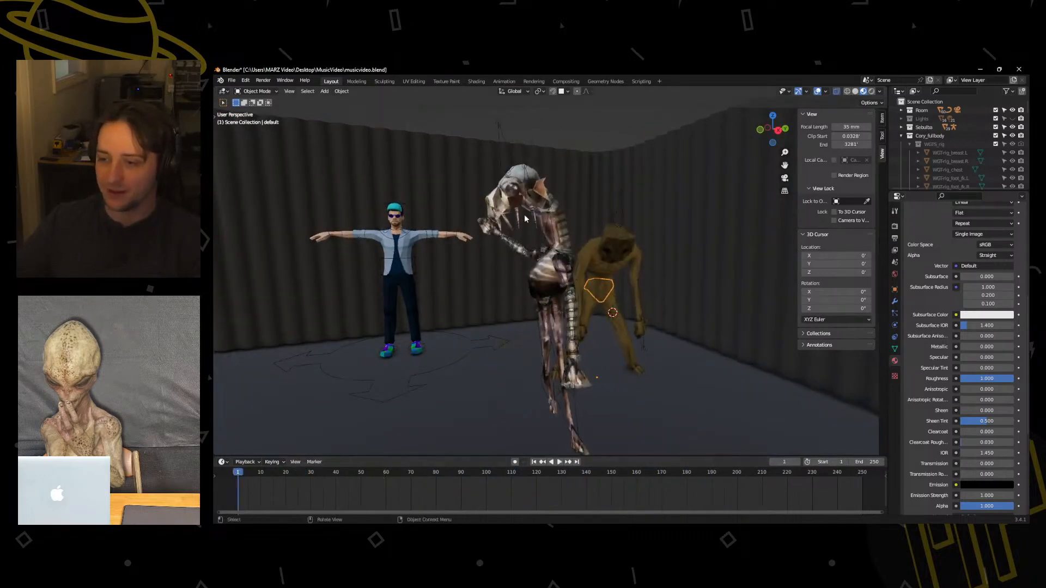
Select the ReDead's armature and show its animation in an enlarged Dope Sheet set to Action Editor mode.
{"action": "left_click", "coordinate": [558, 251]}
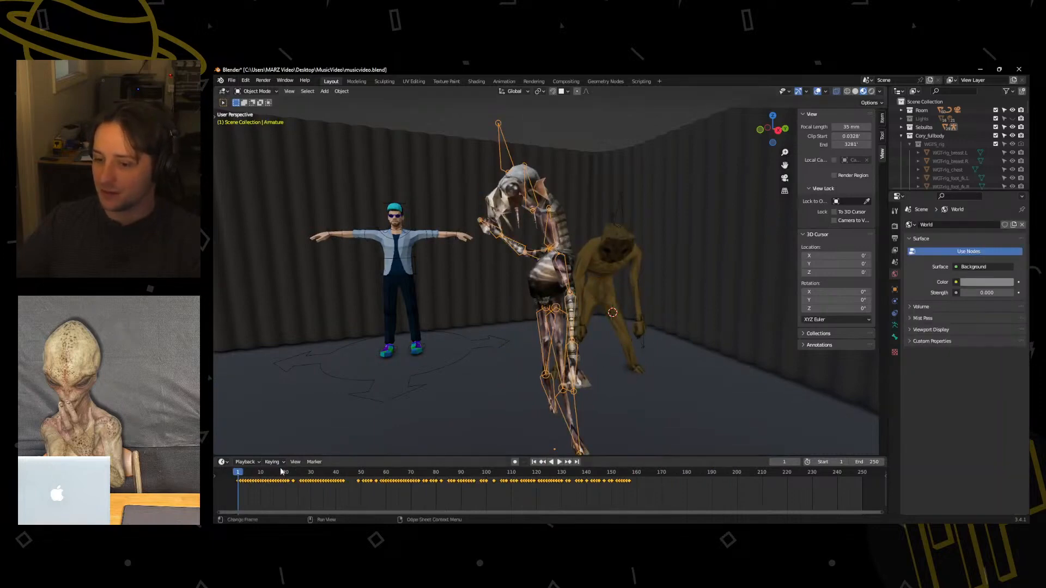
{"action": "left_click", "coordinate": [227, 463]}
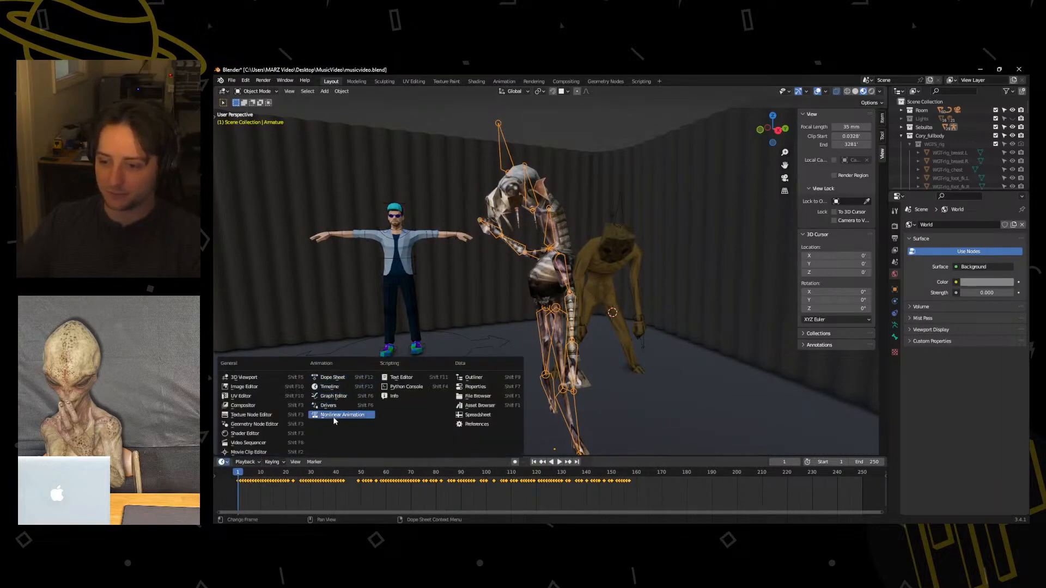
{"action": "left_click", "coordinate": [227, 464]}
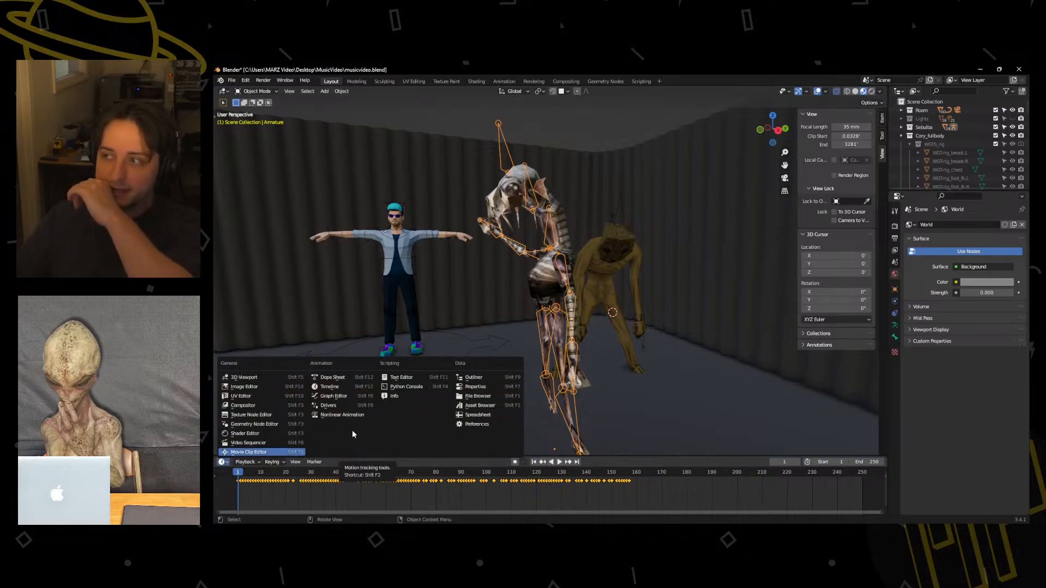
{"action": "left_click", "coordinate": [224, 462]}
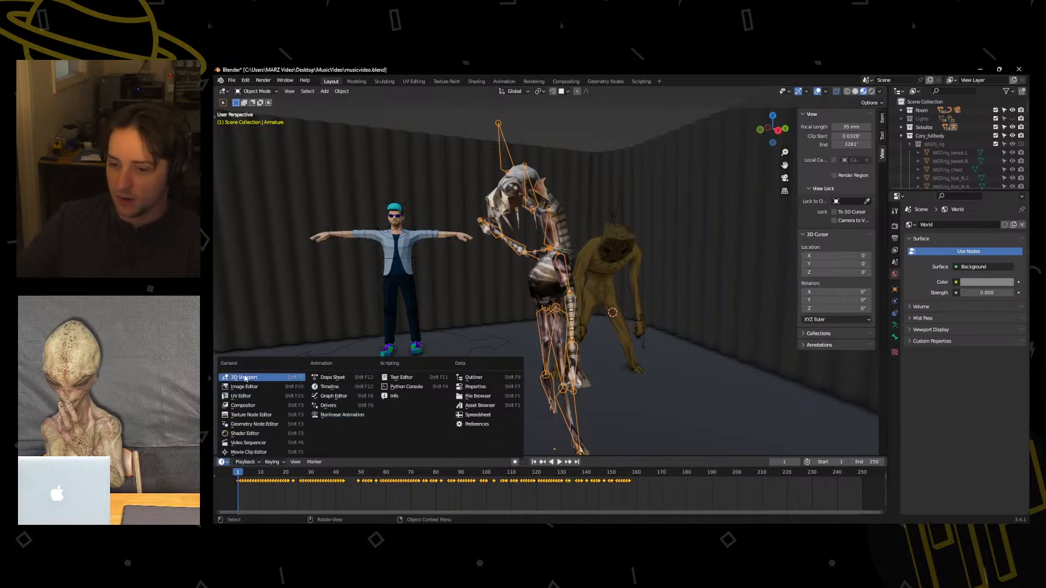
{"action": "left_click", "coordinate": [327, 386]}
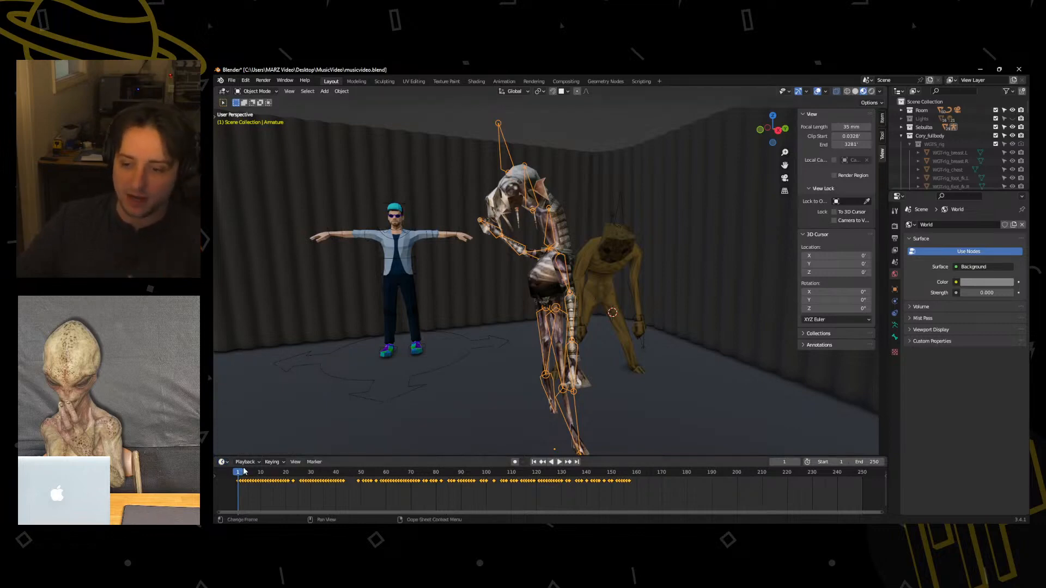
{"action": "left_click", "coordinate": [223, 462]}
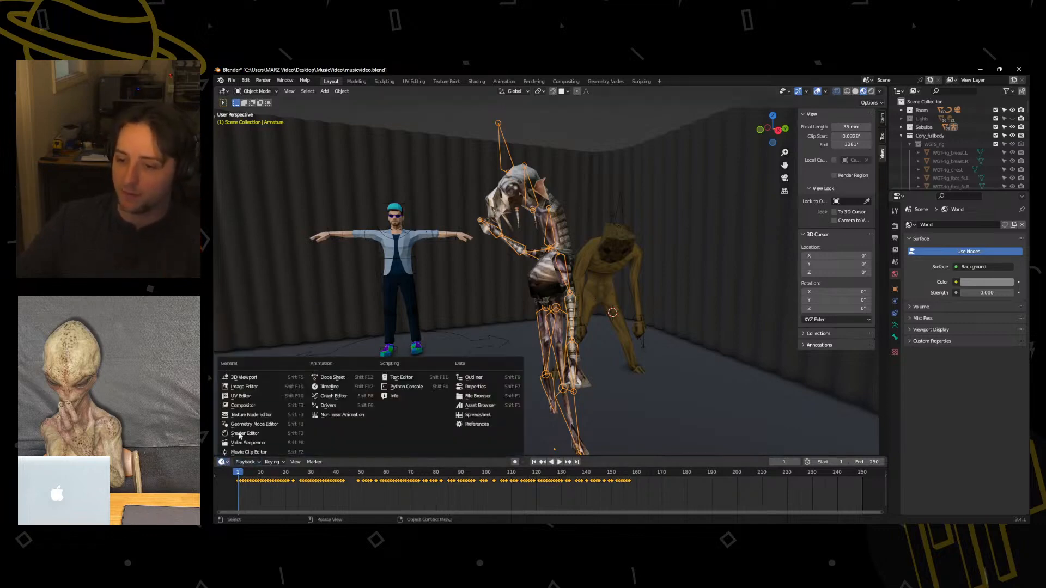
{"action": "left_click", "coordinate": [342, 379]}
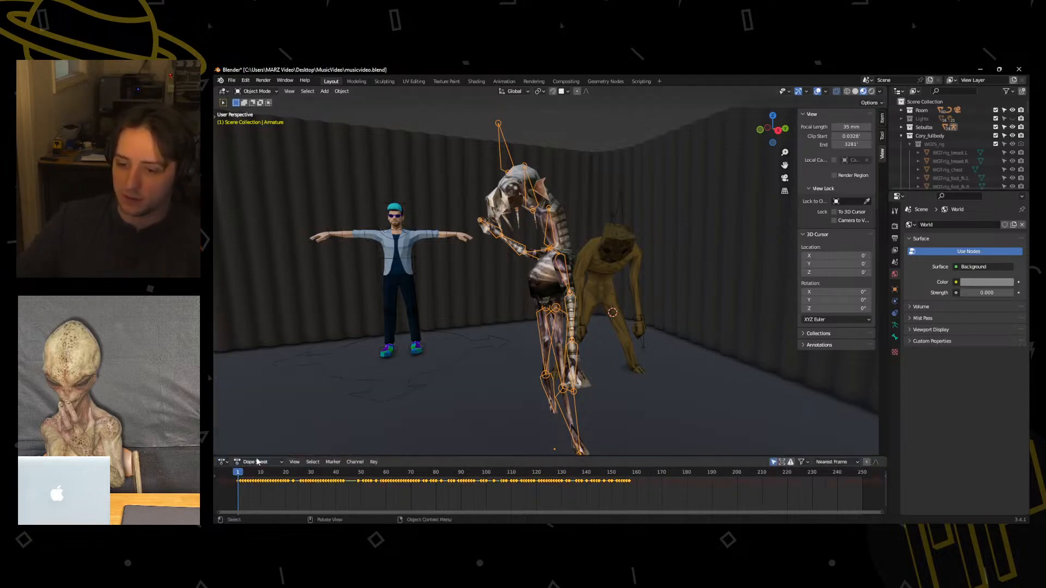
{"action": "left_click", "coordinate": [257, 462]}
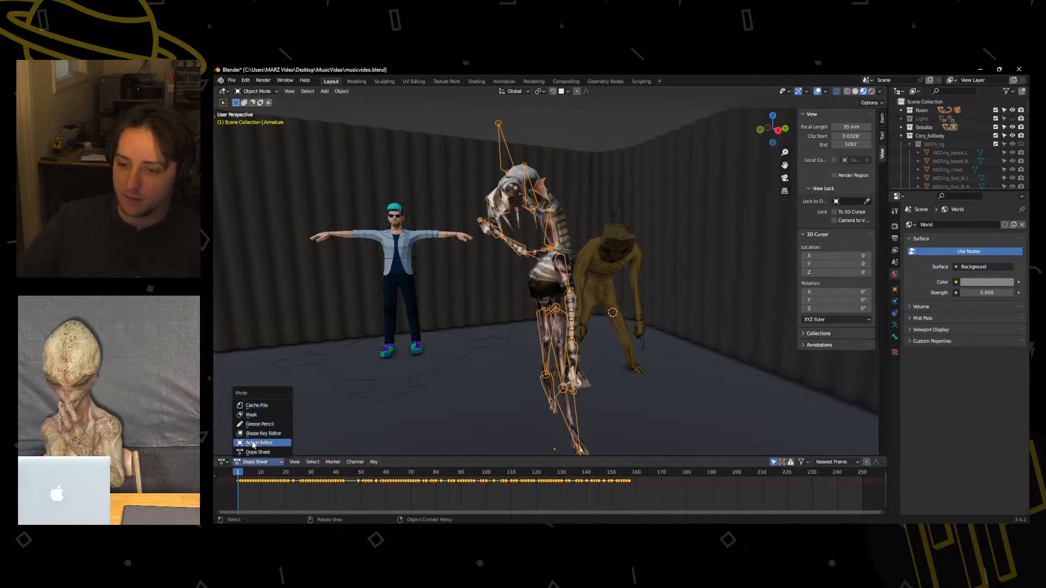
{"action": "left_click", "coordinate": [258, 443]}
{"action": "left_click_drag", "start_coordinate": [374, 456], "coordinate": [429, 357]}
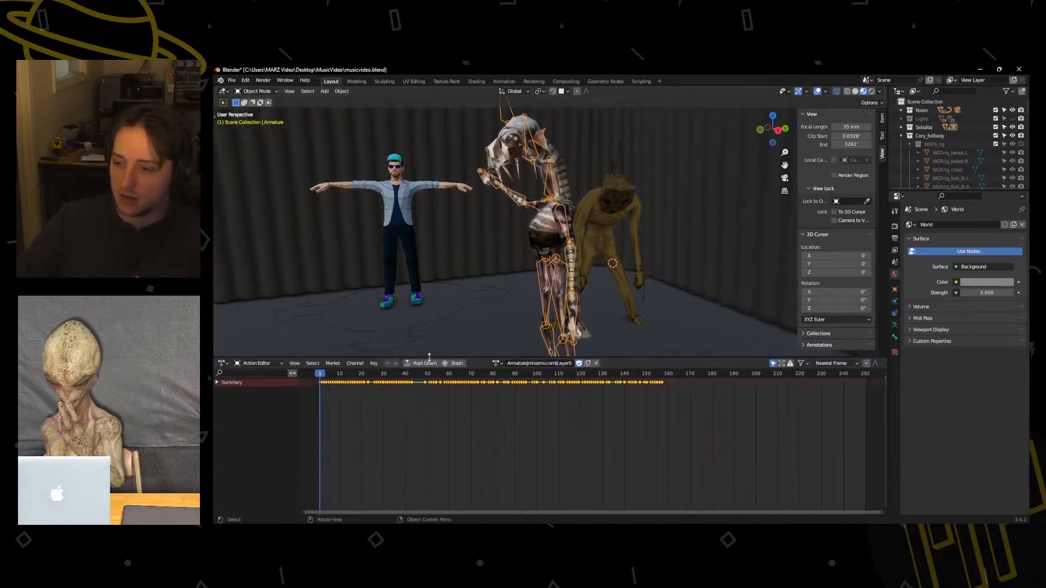
Try the action Armature.001|mixamo.com|Layer0 on the ReDead's armature, play it from a wider view, and undo the assignment.
{"action": "left_click", "coordinate": [497, 363]}
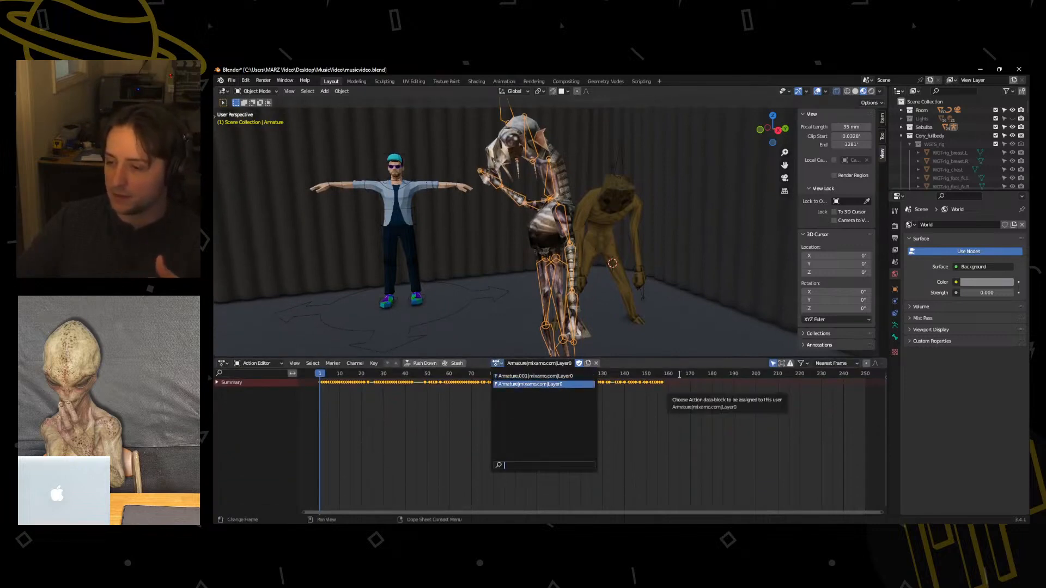
{"action": "left_click", "coordinate": [559, 377]}
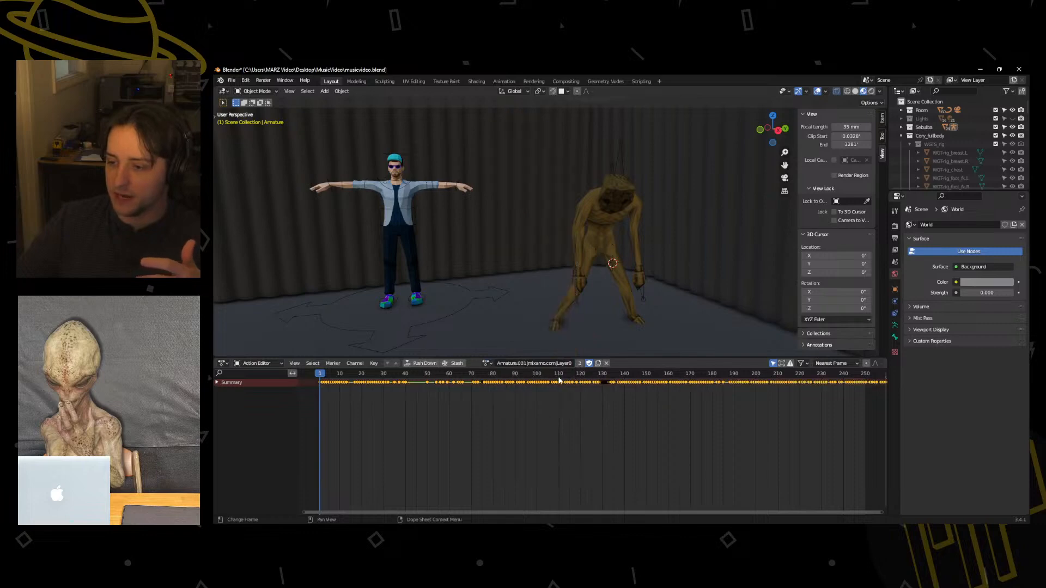
{"action": "scroll", "coordinate": [462, 335], "scroll_direction": "down", "scroll_amount": 5}
{"action": "middle_click_drag", "start_coordinate": [463, 336], "coordinate": [554, 280]}
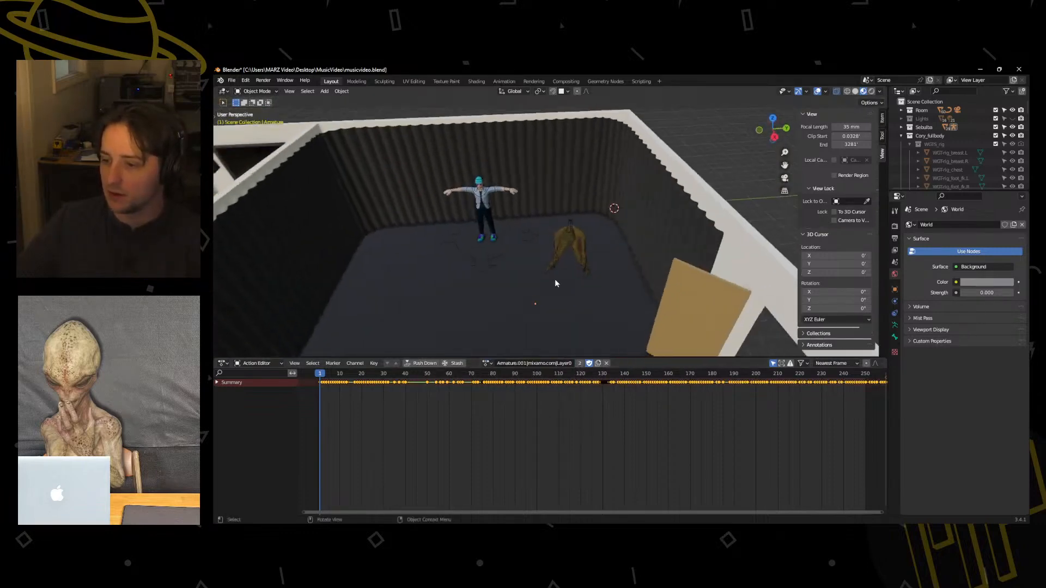
{"action": "key", "text": "space"}
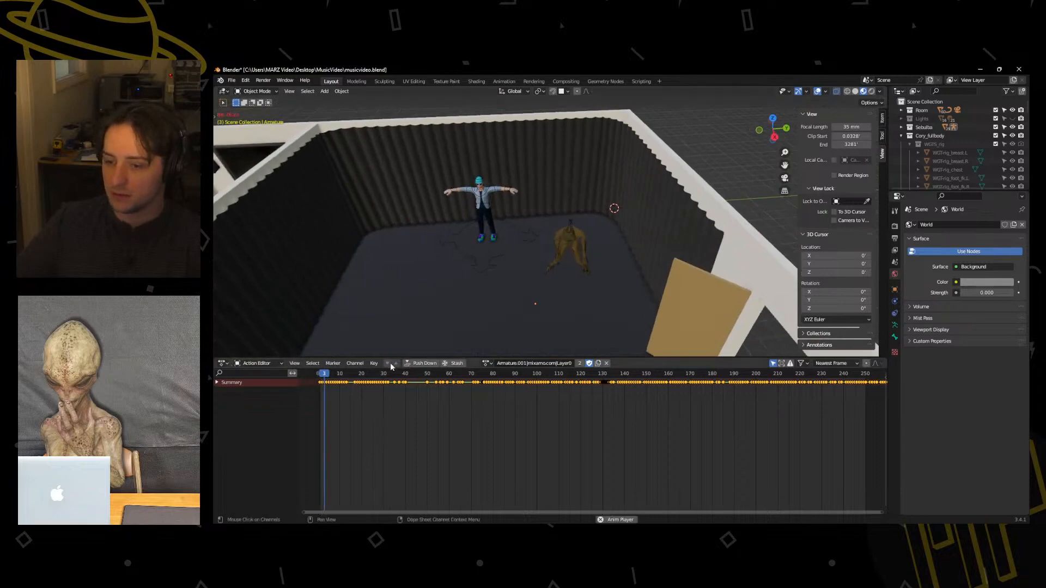
{"action": "mouse_move", "coordinate": [429, 317]}
{"action": "middle_mouse_down"}
{"action": "mouse_move", "coordinate": [315, 292]}
{"action": "mouse_move", "coordinate": [452, 315]}
{"action": "mouse_move", "coordinate": [574, 303]}
{"action": "mouse_move", "coordinate": [344, 301]}
{"action": "mouse_move", "coordinate": [277, 267]}
{"action": "mouse_move", "coordinate": [426, 306]}
{"action": "middle_mouse_up"}
{"action": "scroll", "coordinate": [315, 297], "scroll_direction": "down", "scroll_amount": 4}
{"action": "scroll", "coordinate": [426, 306], "scroll_direction": "down", "scroll_amount": 10}
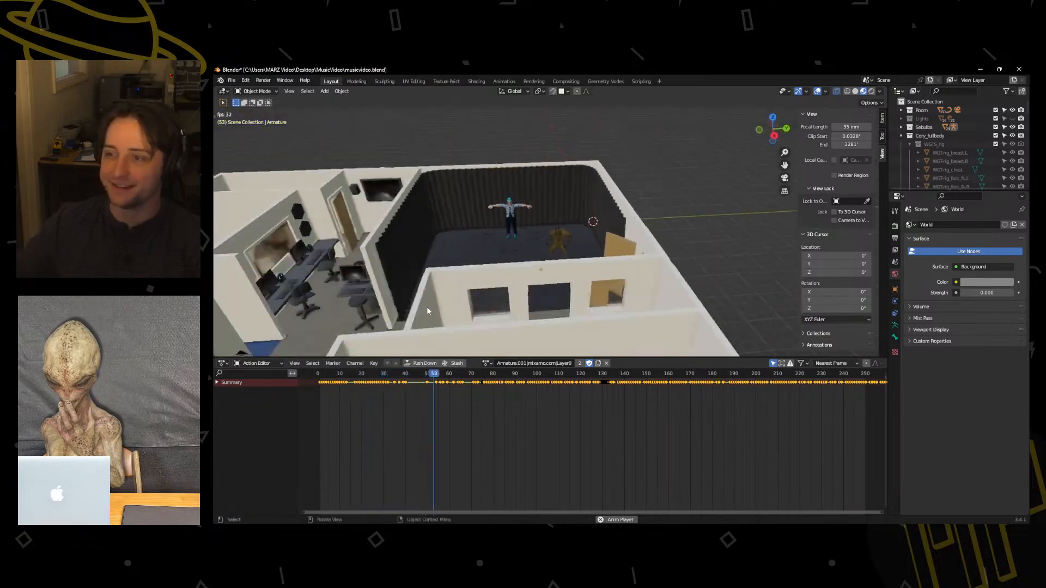
{"action": "scroll", "coordinate": [438, 291], "scroll_direction": "up", "scroll_amount": 9}
{"action": "key", "text": "space"}
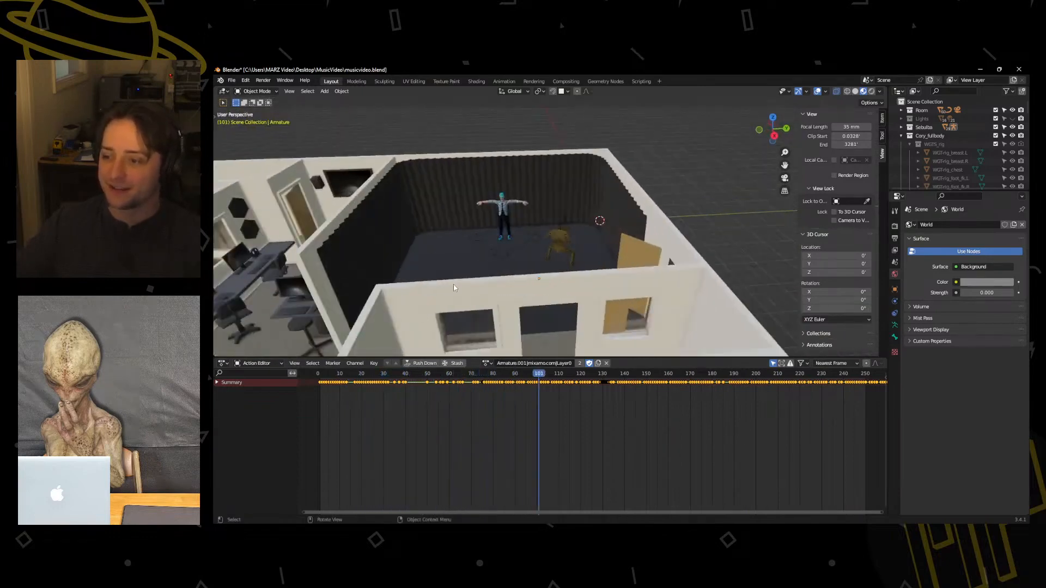
{"action": "key", "text": "ctrl+z"}
Scrub through the ReDead's dance to frame 143 and return the timeline to frame 0.
{"action": "middle_click_drag", "start_coordinate": [478, 269], "coordinate": [538, 272]}
{"action": "scroll", "coordinate": [539, 273], "scroll_direction": "up", "scroll_amount": 5}
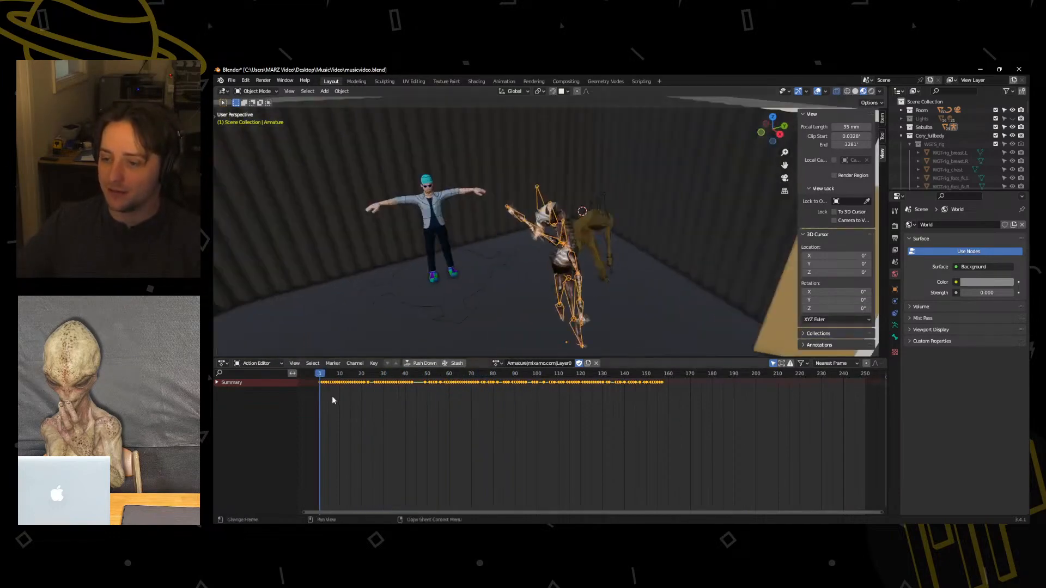
{"action": "left_click_drag", "start_coordinate": [325, 383], "coordinate": [631, 391]}
{"action": "scroll", "coordinate": [554, 342], "scroll_direction": "down", "scroll_amount": 4}
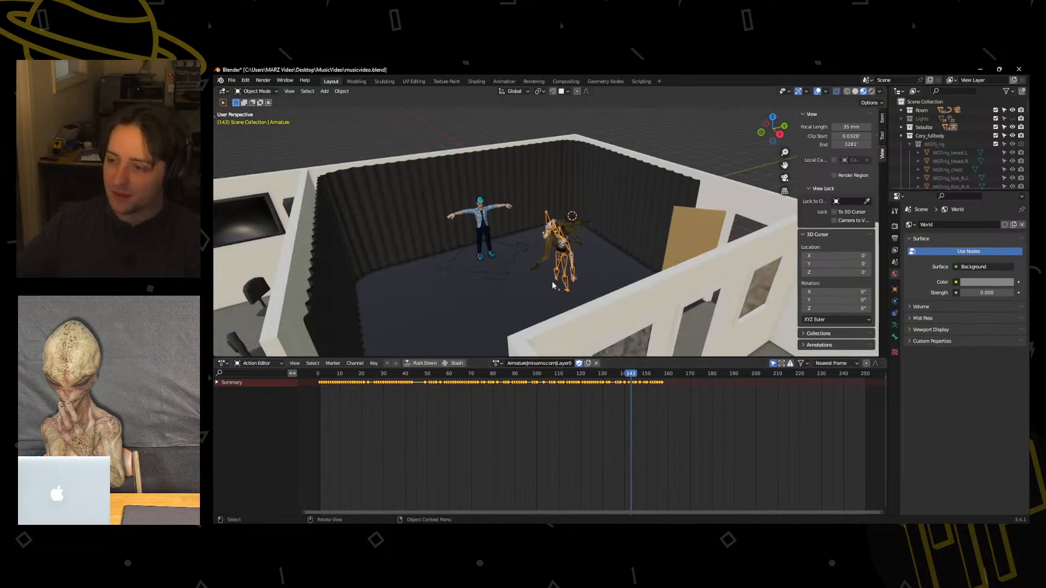
{"action": "middle_click_drag", "start_coordinate": [553, 284], "coordinate": [563, 289]}
{"action": "key", "text": "shift+Left"}
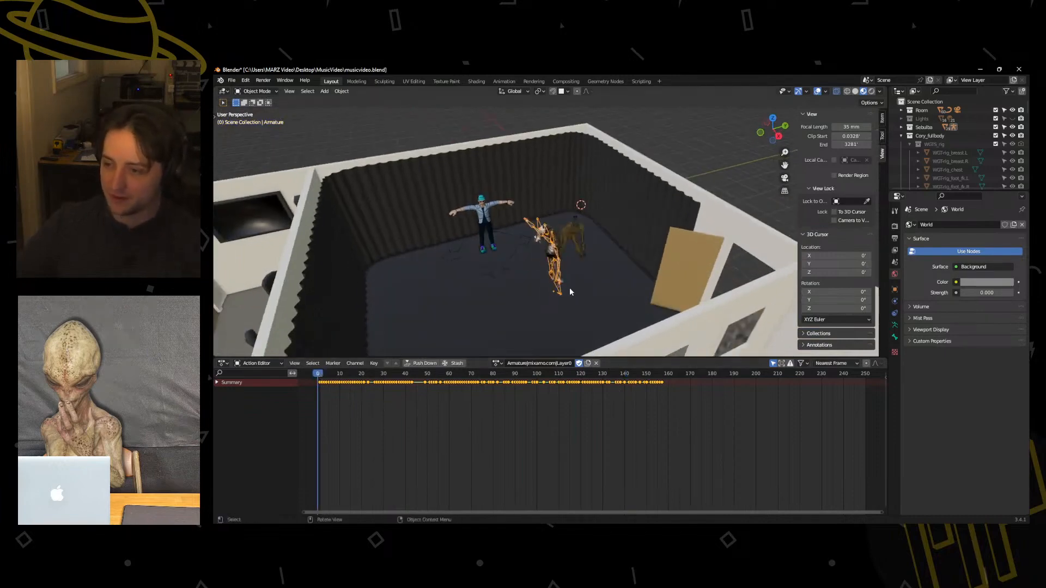
Rotate the ReDead about Z and move it along Y and X to stand beside the T-posed man, opposite Sebulba.
{"action": "key", "text": "r"}
{"action": "key", "text": "z"}
{"action": "left_click", "coordinate": [609, 286]}
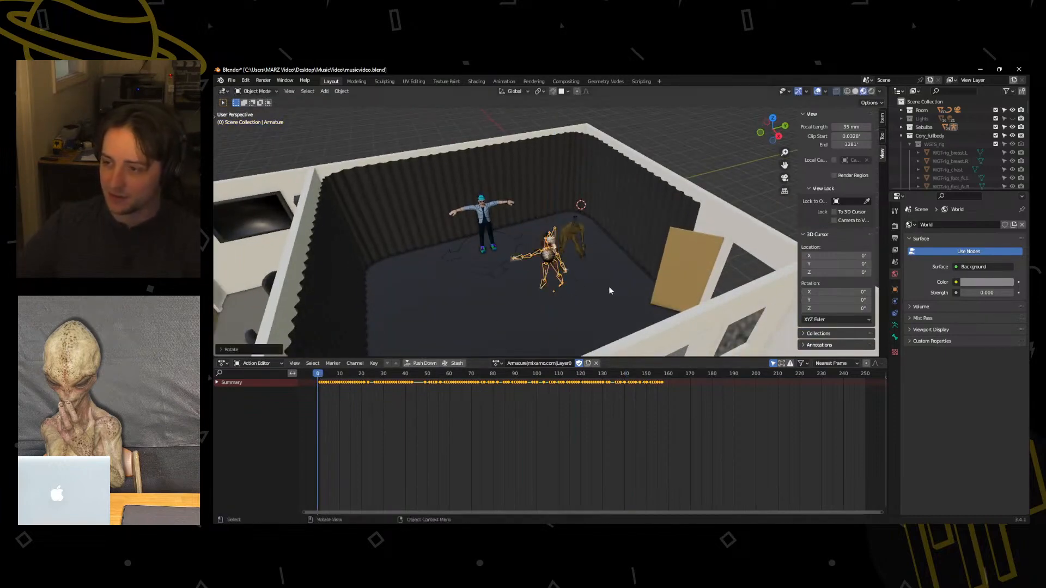
{"action": "key", "text": "g"}
{"action": "key", "text": "y"}
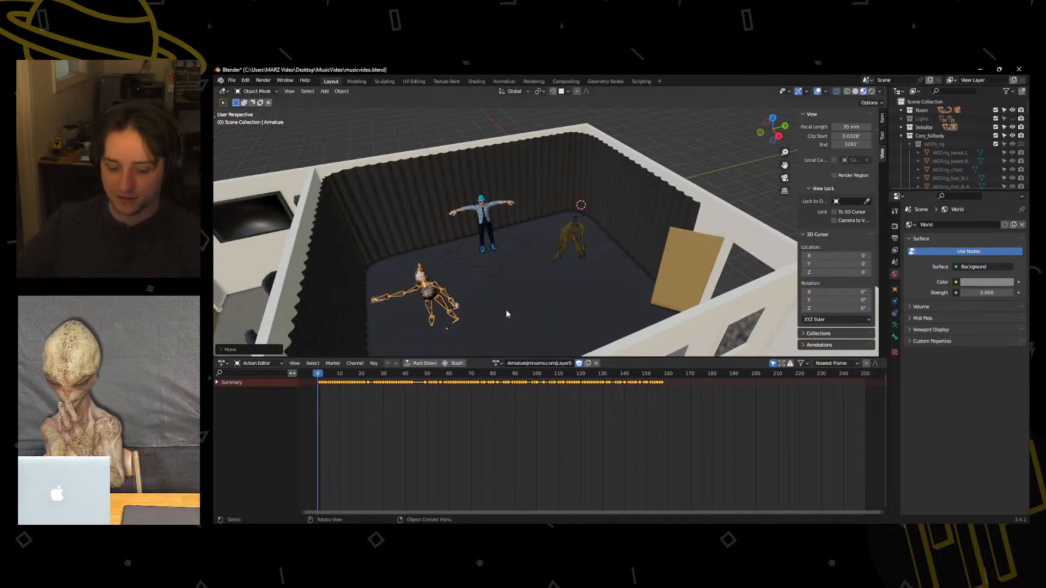
{"action": "left_click", "coordinate": [506, 310]}
{"action": "key", "text": "g"}
{"action": "key", "text": "x"}
{"action": "left_click", "coordinate": [544, 269]}
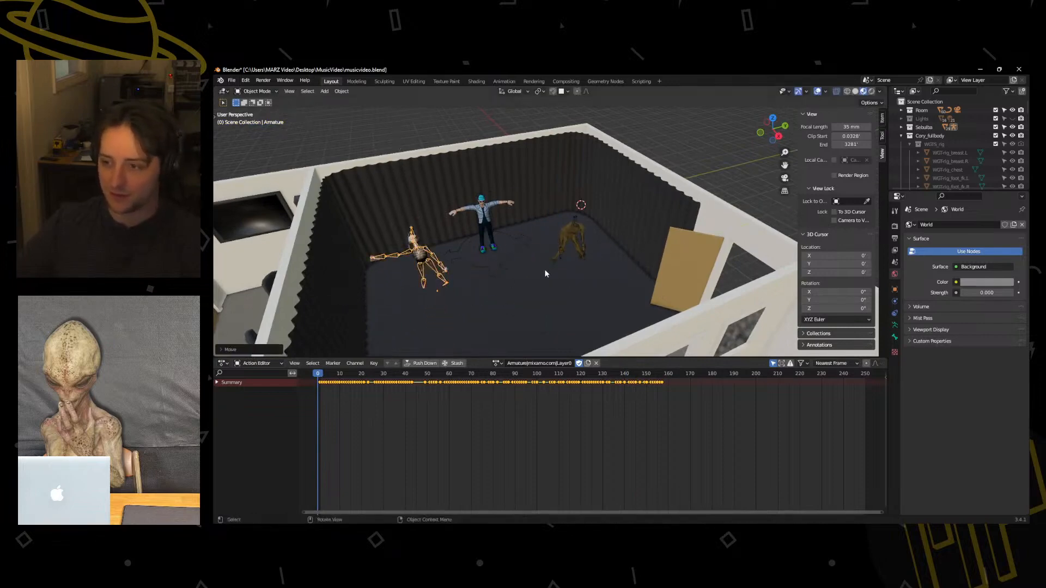
Play both dances from the front and check the end of the ReDead's animation around frame 156.
{"action": "middle_click_drag", "start_coordinate": [544, 269], "coordinate": [451, 247]}
{"action": "key", "text": "space"}
{"action": "middle_click_drag", "start_coordinate": [485, 321], "coordinate": [531, 254]}
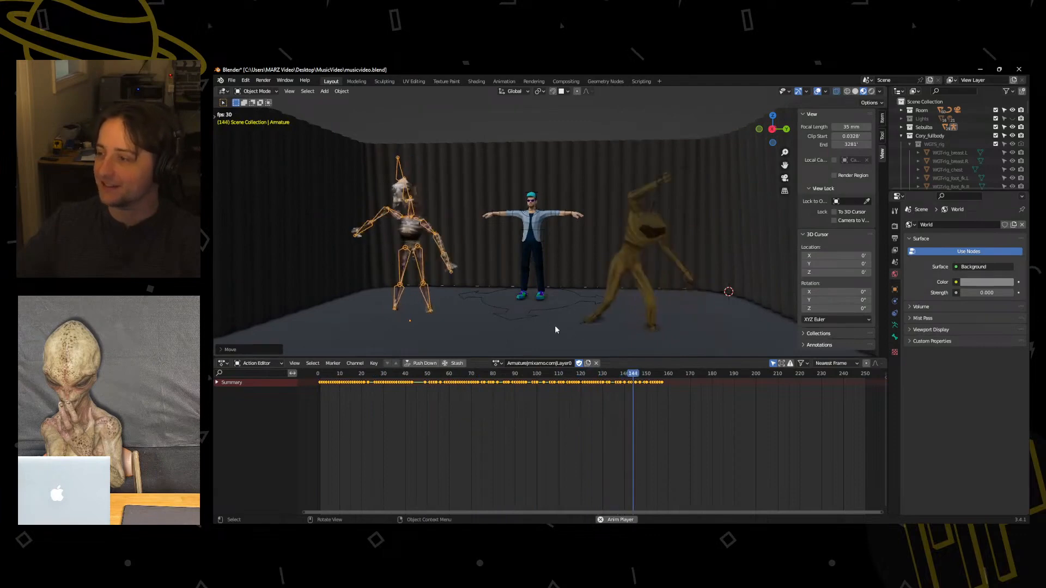
{"action": "key", "text": "space"}
{"action": "left_click_drag", "start_coordinate": [603, 375], "coordinate": [659, 375]}
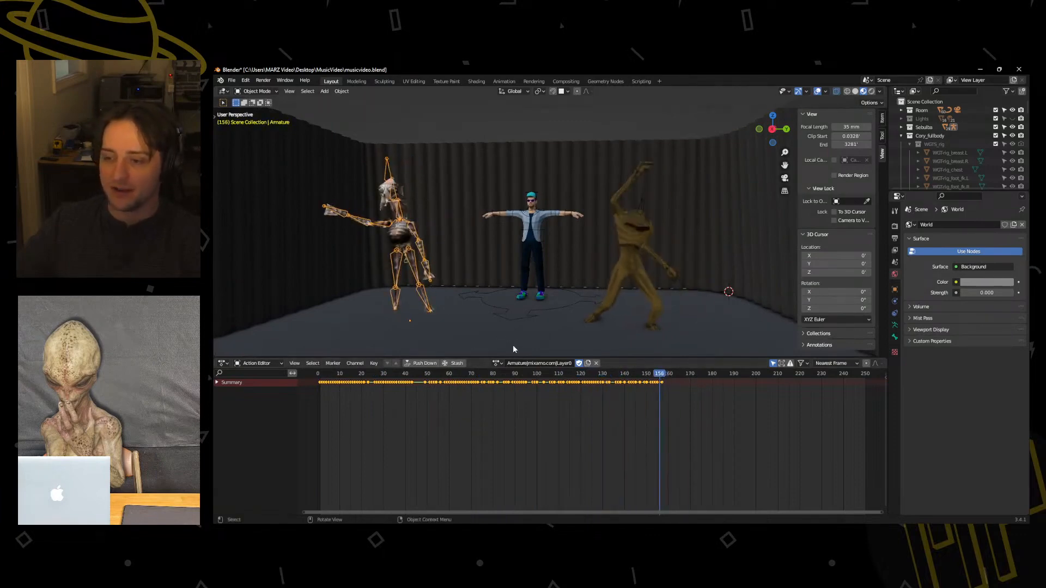
{"action": "scroll", "coordinate": [358, 407], "scroll_direction": "down", "scroll_amount": 1}
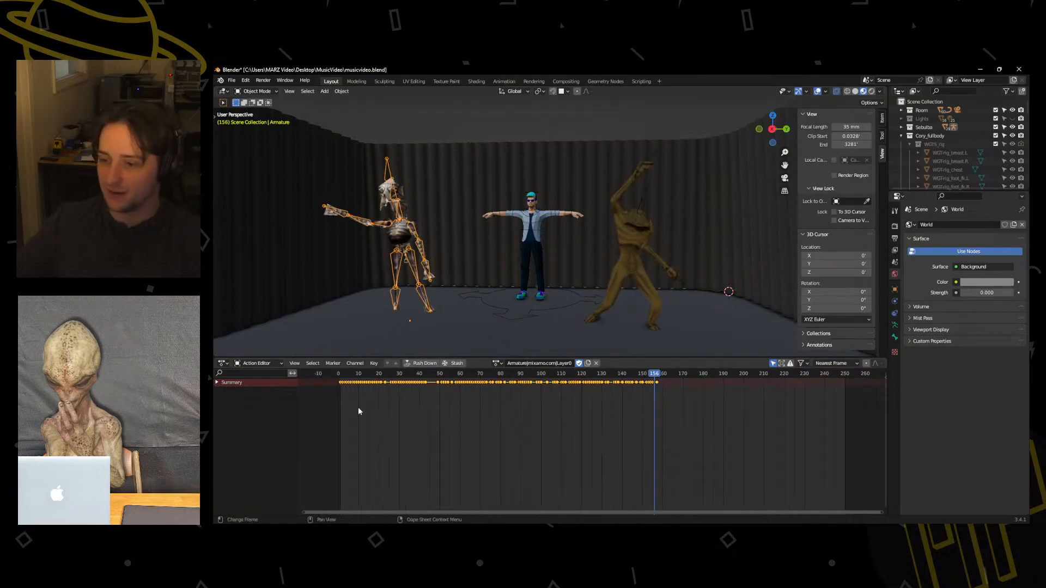
{"action": "key", "text": "space"}
{"action": "key", "text": "space"}
{"action": "left_click_drag", "start_coordinate": [527, 374], "coordinate": [360, 373]}
Switch the animation area to the Nonlinear Animation editor and push the ReDead's action down into a strip.
{"action": "left_click", "coordinate": [223, 365]}
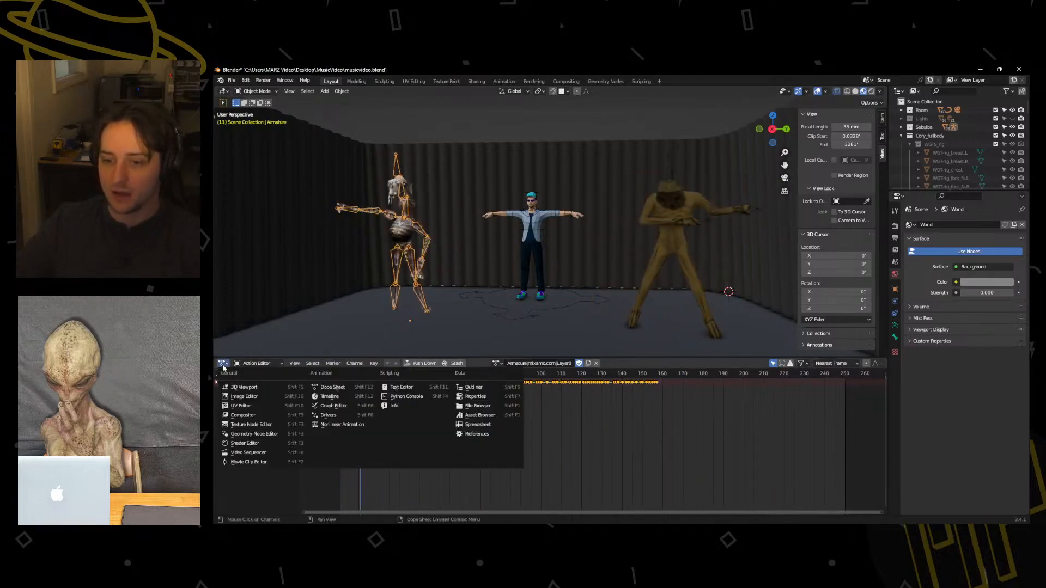
{"action": "left_click", "coordinate": [334, 424]}
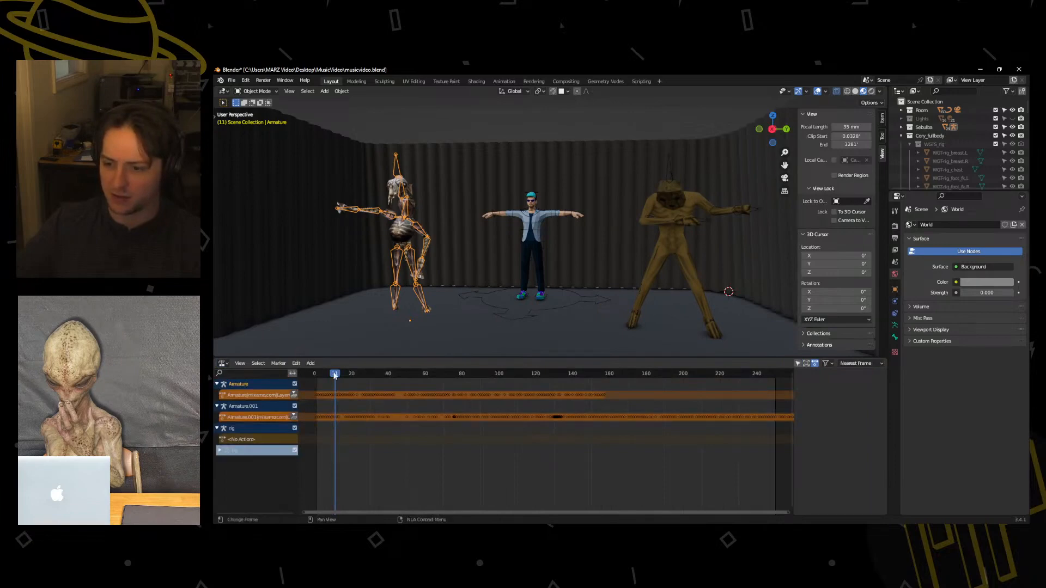
{"action": "left_click_drag", "start_coordinate": [335, 376], "coordinate": [320, 376]}
{"action": "left_click", "coordinate": [294, 395]}
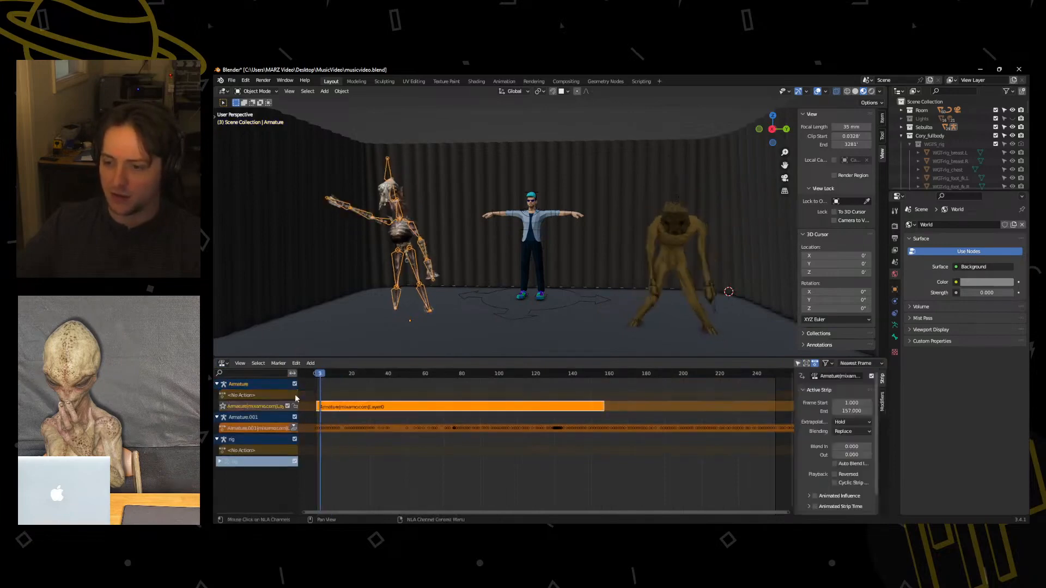
Enable cyclic strip time on the ReDead's strip, extend its end frame to 175.600, and play across the loop point.
{"action": "right_click", "coordinate": [387, 413]}
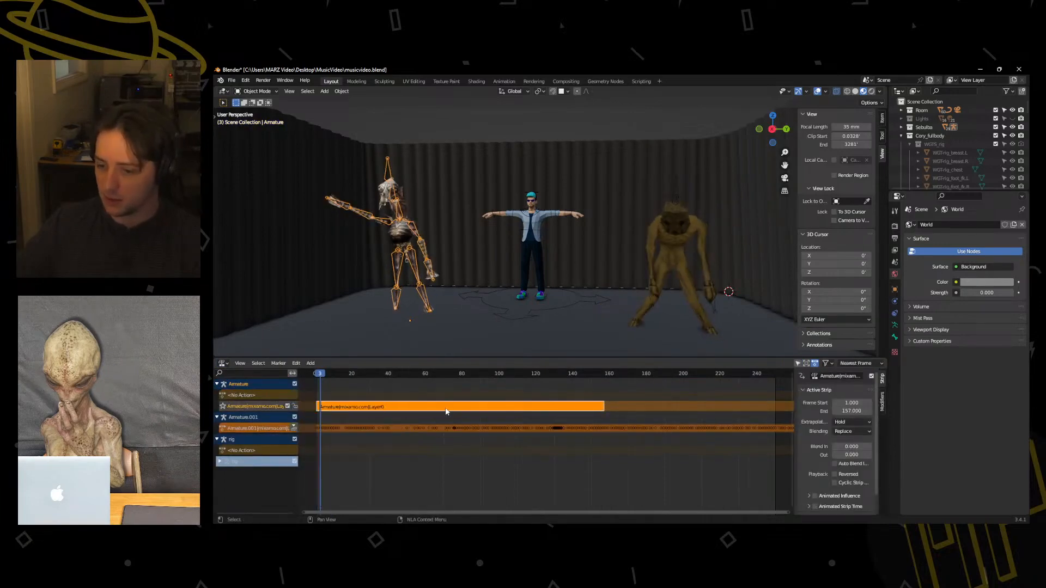
{"action": "key", "text": "n"}
{"action": "key", "text": "n"}
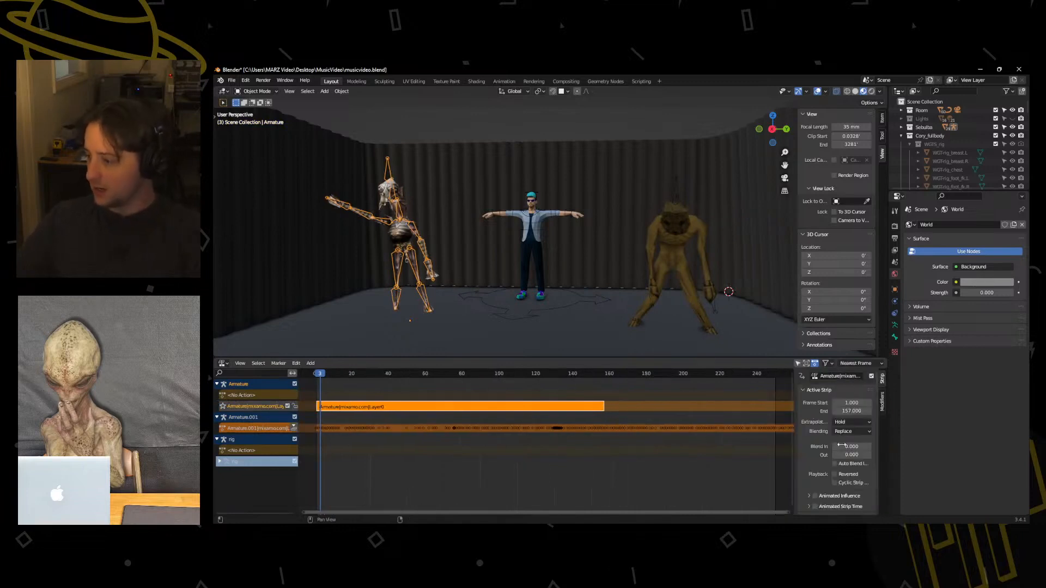
{"action": "scroll", "coordinate": [829, 475], "scroll_direction": "down", "scroll_amount": 2}
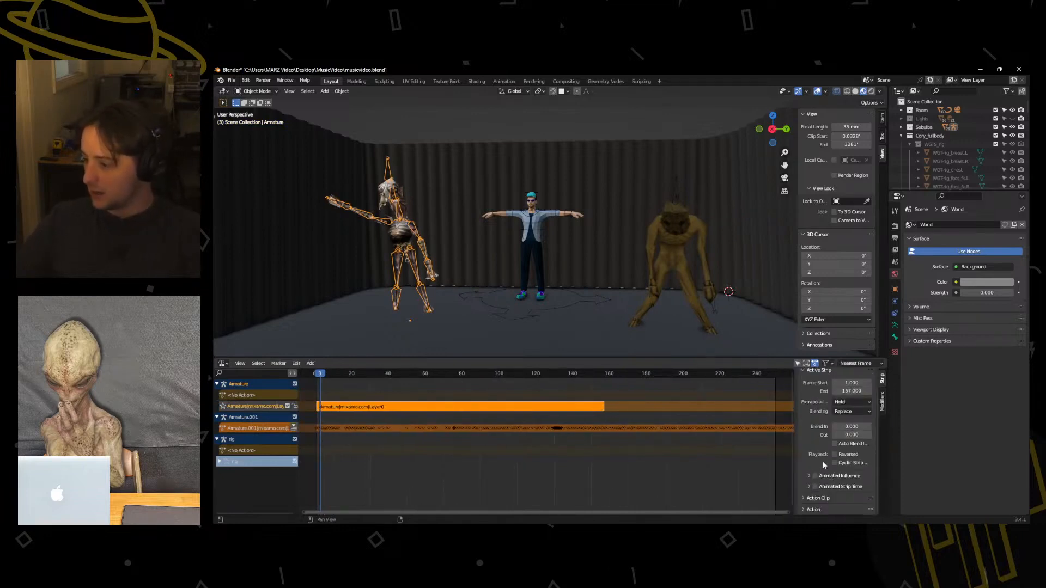
{"action": "scroll", "coordinate": [812, 463], "scroll_direction": "down", "scroll_amount": 3}
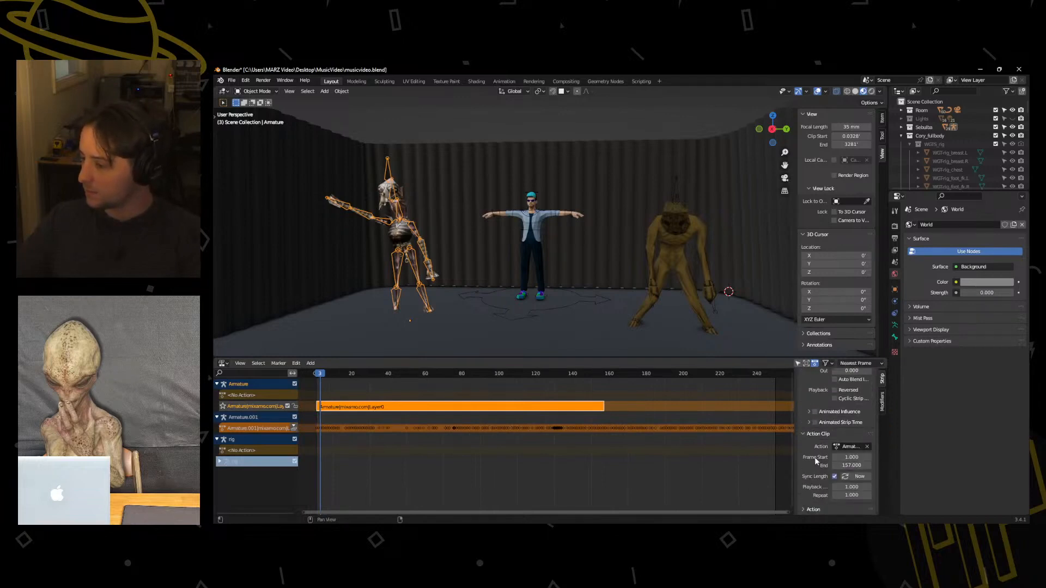
{"action": "scroll", "coordinate": [809, 490], "scroll_direction": "up", "scroll_amount": 4}
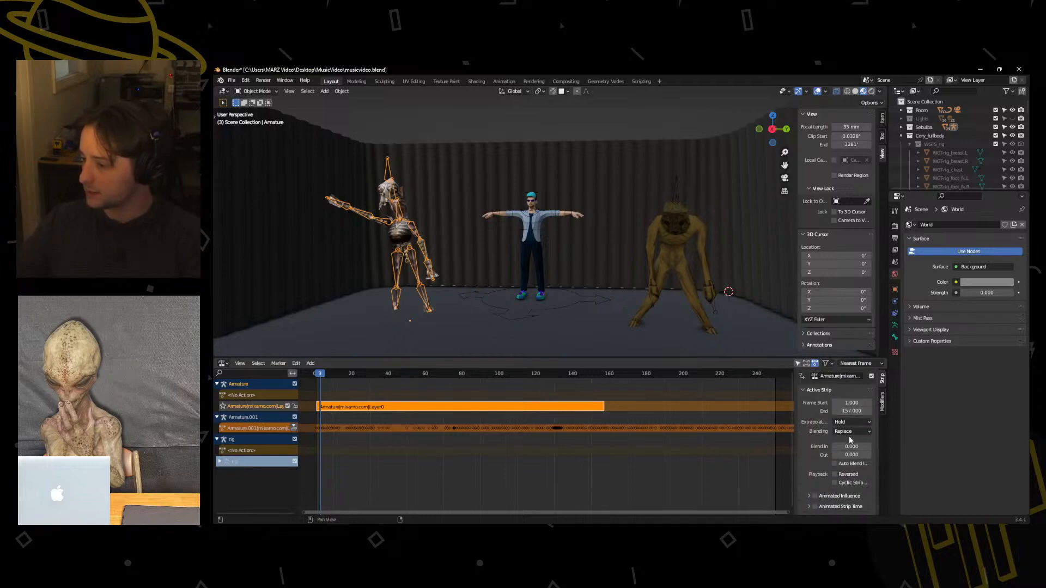
{"action": "scroll", "coordinate": [816, 467], "scroll_direction": "down", "scroll_amount": 2}
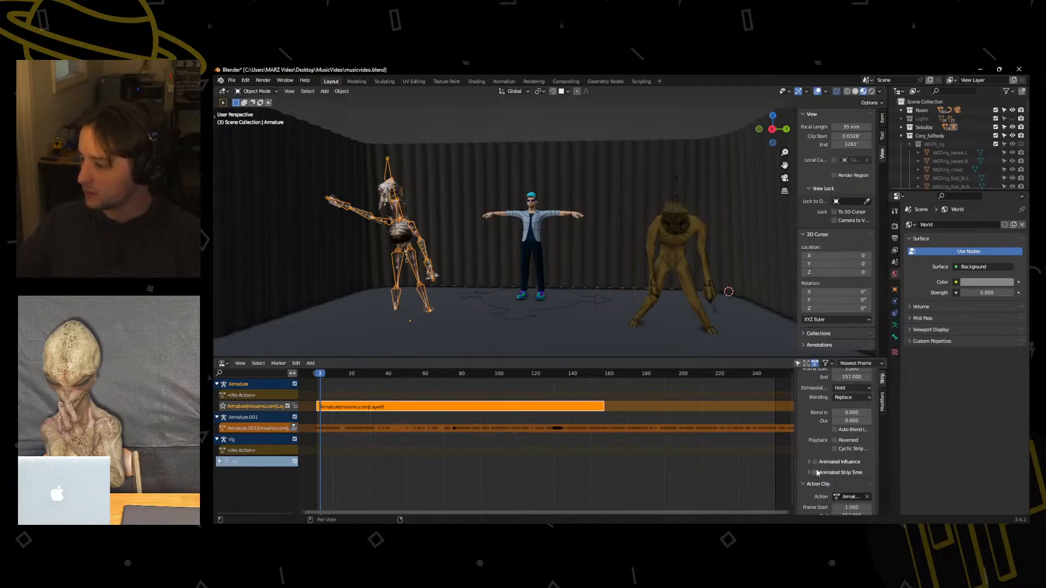
{"action": "scroll", "coordinate": [822, 451], "scroll_direction": "up", "scroll_amount": 2}
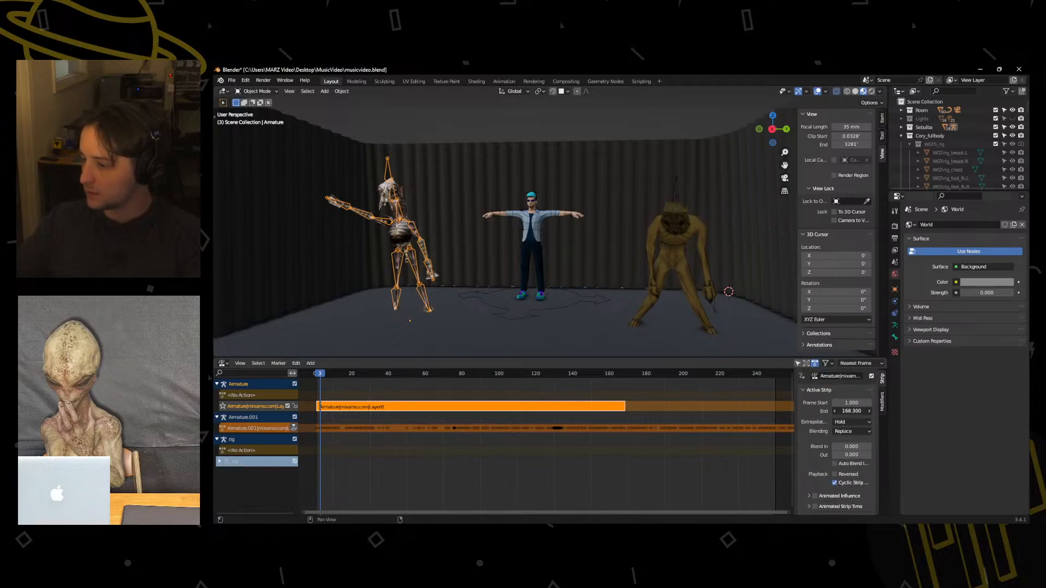
{"action": "left_click_drag", "start_coordinate": [852, 412], "coordinate": [872, 411]}
{"action": "left_click_drag", "start_coordinate": [618, 375], "coordinate": [551, 375]}
{"action": "key", "text": "space"}
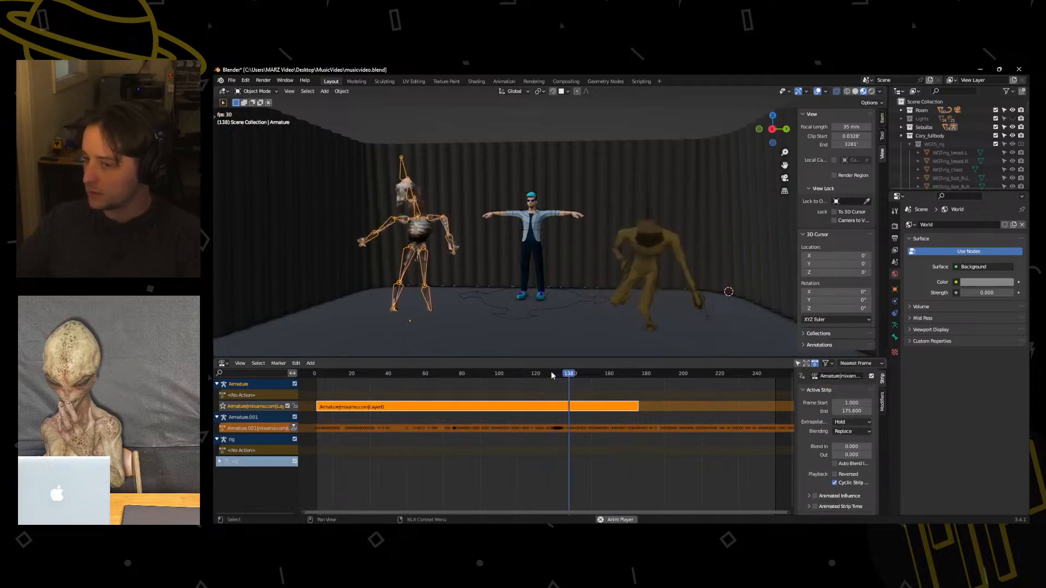
Undo the end-frame extension of the ReDead's strip and disable its cyclic strip time.
{"action": "key", "text": "space"}
{"action": "key", "text": "ctrl+z"}
{"action": "key", "text": "ctrl+z"}
{"action": "key", "text": "ctrl+z"}
{"action": "key", "text": "ctrl+z"}
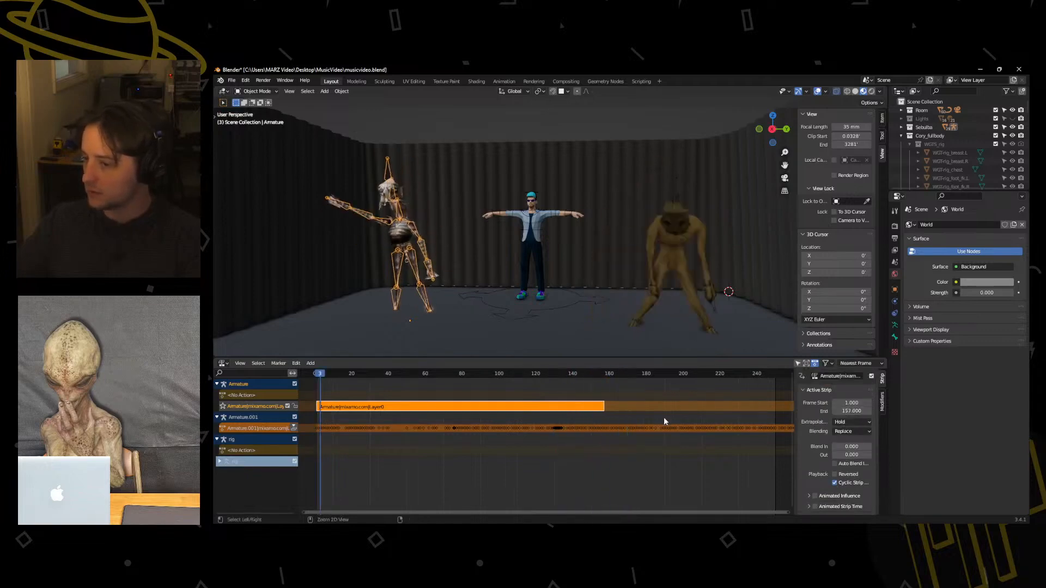
{"action": "scroll", "coordinate": [835, 481], "scroll_direction": "down", "scroll_amount": 1}
{"action": "left_click", "coordinate": [835, 467]}
{"action": "scroll", "coordinate": [823, 474], "scroll_direction": "down", "scroll_amount": 1}
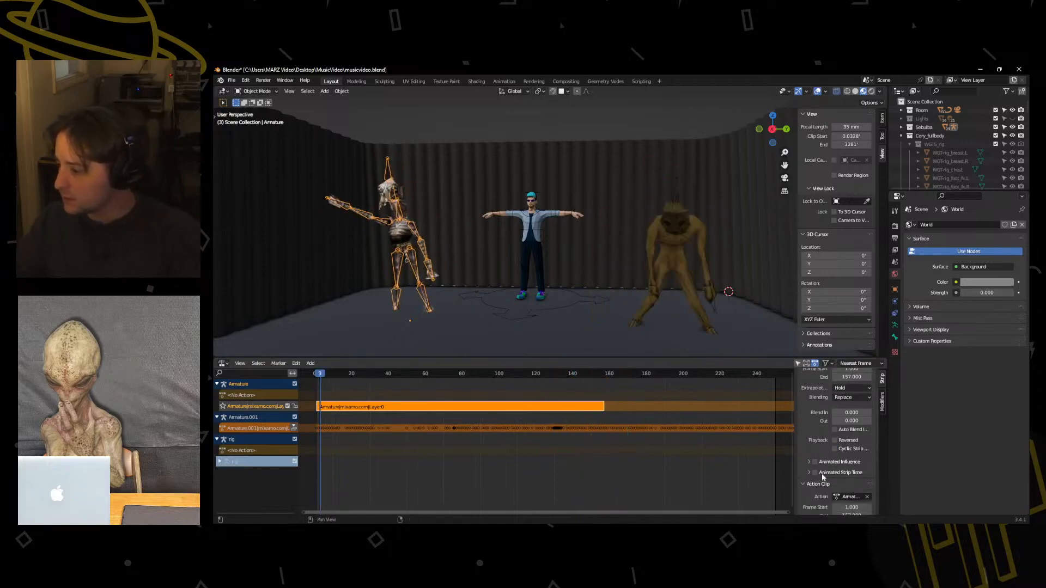
{"action": "left_click", "coordinate": [882, 404]}
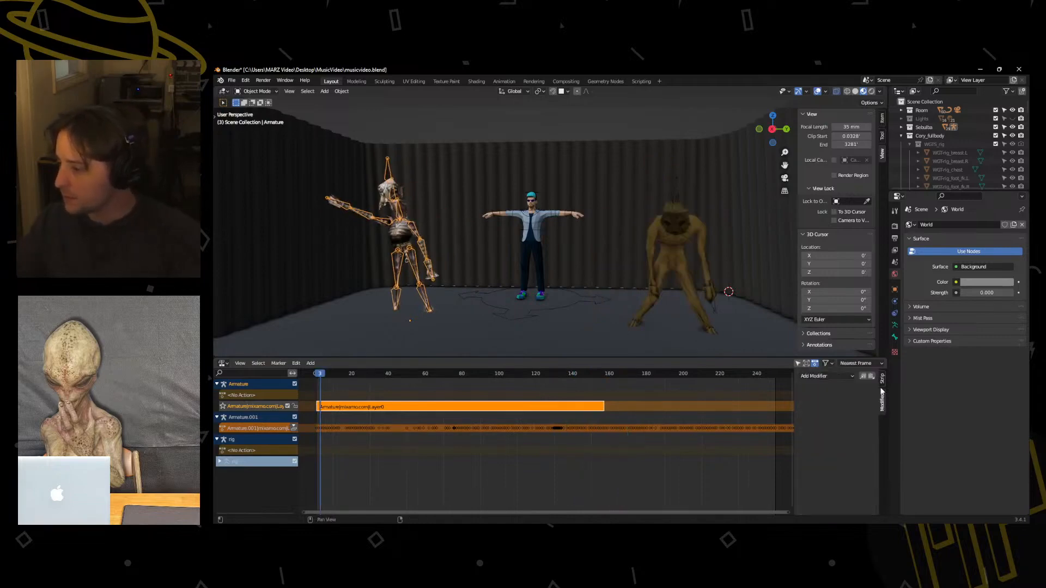
{"action": "left_click", "coordinate": [825, 375]}
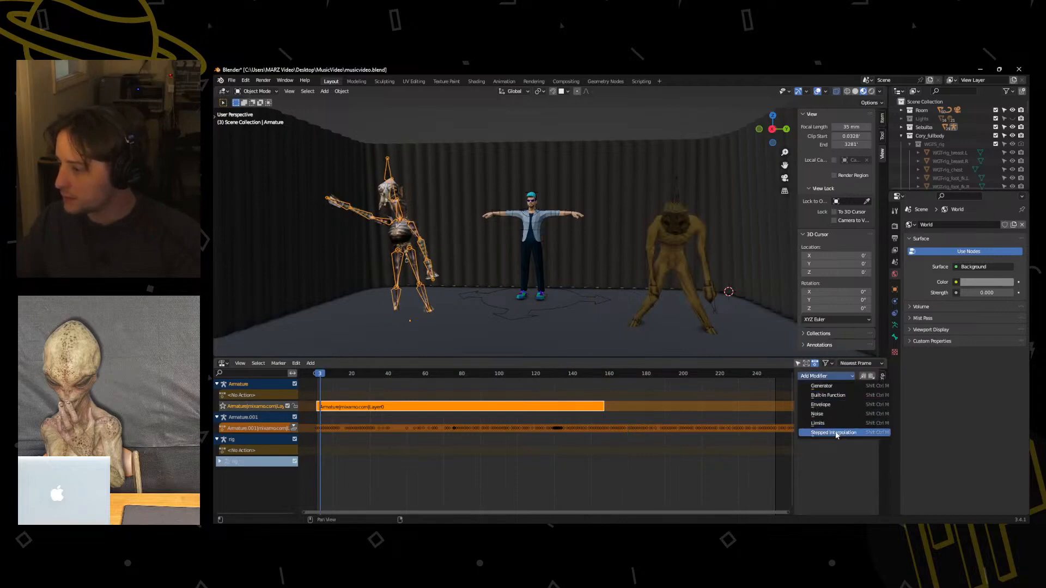
{"action": "left_click", "coordinate": [849, 377]}
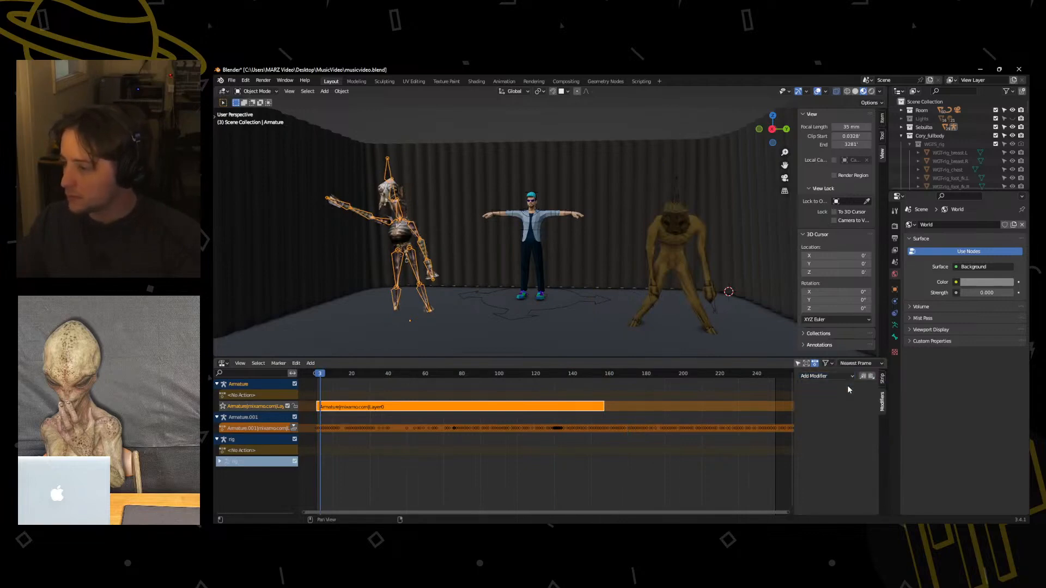
{"action": "left_click", "coordinate": [883, 381]}
Set the Repeat of the ReDead's action clip to 4 and play the animation past the first loop point.
{"action": "scroll", "coordinate": [812, 463], "scroll_direction": "down", "scroll_amount": 1}
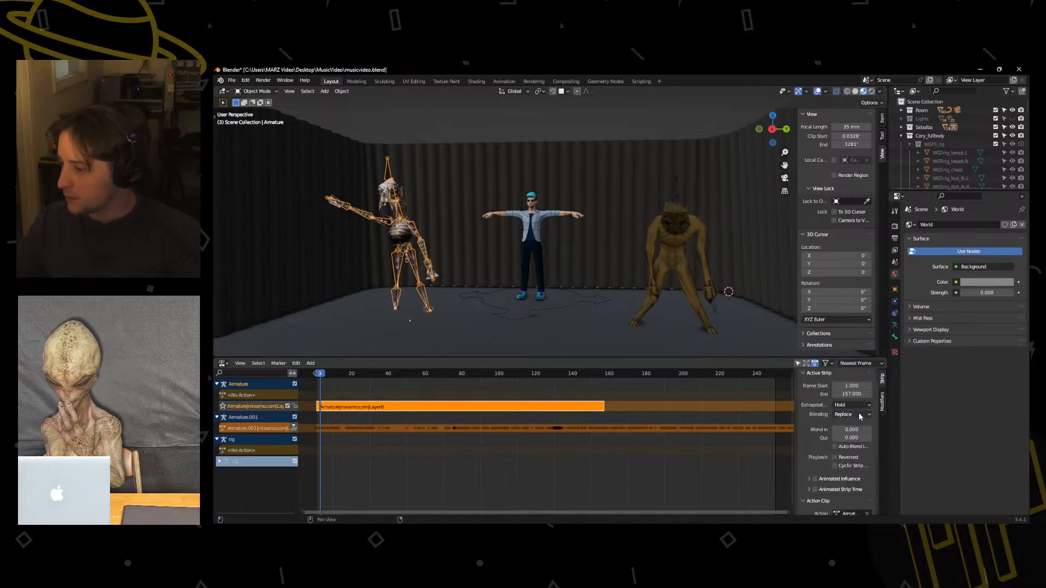
{"action": "scroll", "coordinate": [863, 416], "scroll_direction": "down", "scroll_amount": 4}
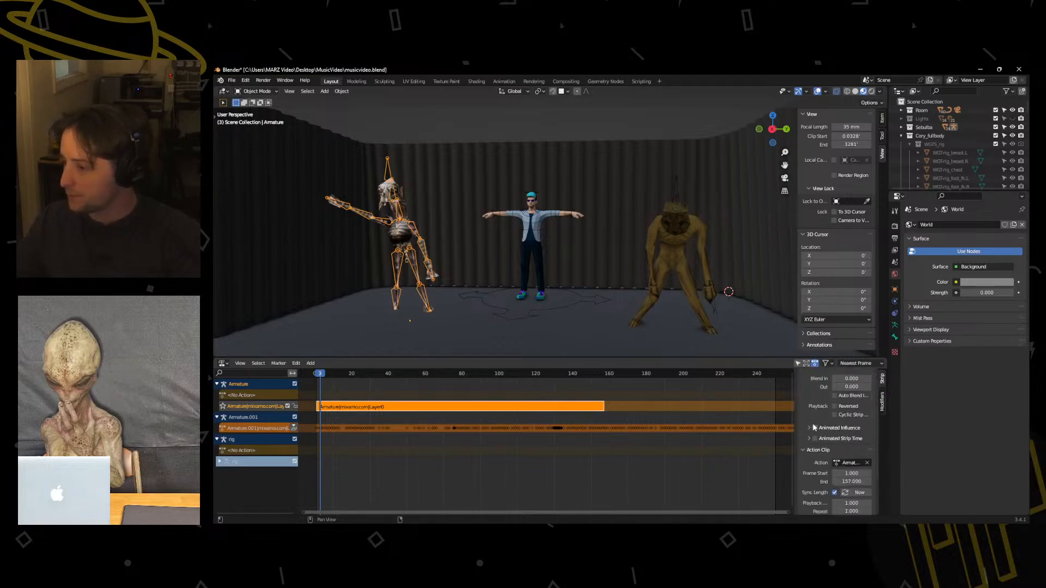
{"action": "scroll", "coordinate": [812, 422], "scroll_direction": "down", "scroll_amount": 3}
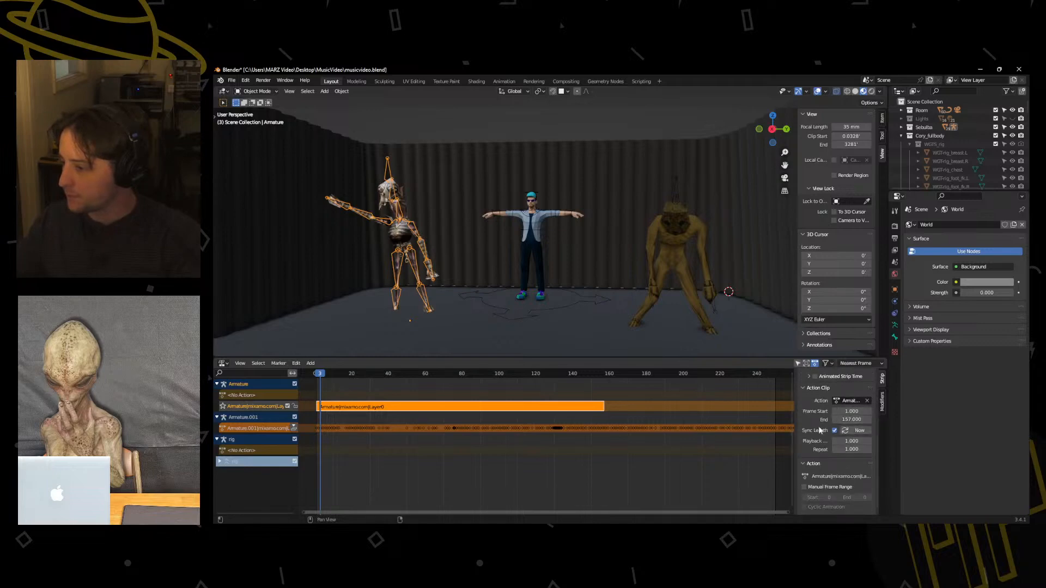
{"action": "left_click", "coordinate": [852, 448]}
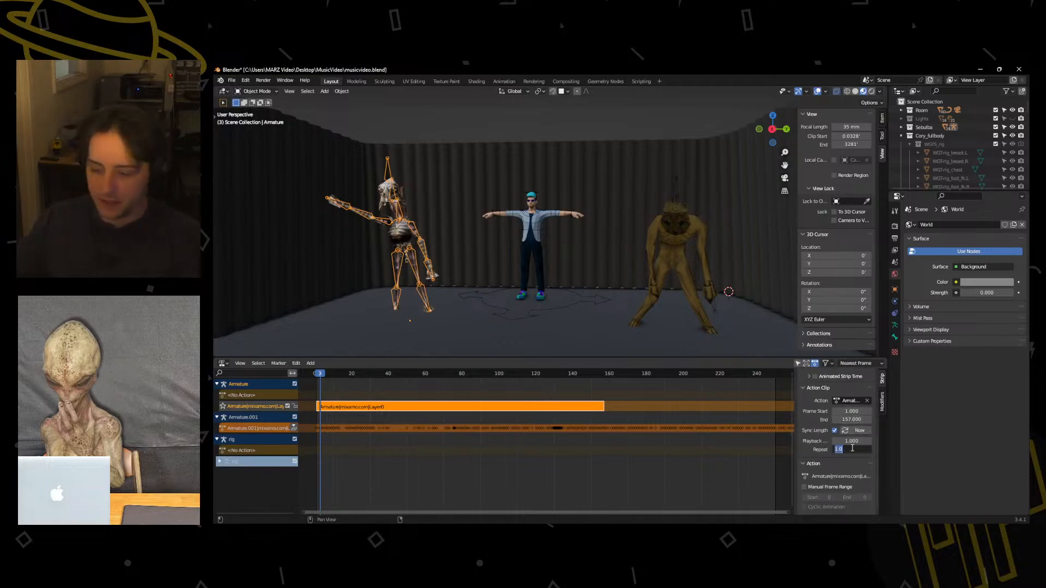
{"action": "type", "text": "4"}
{"action": "key", "text": "Return"}
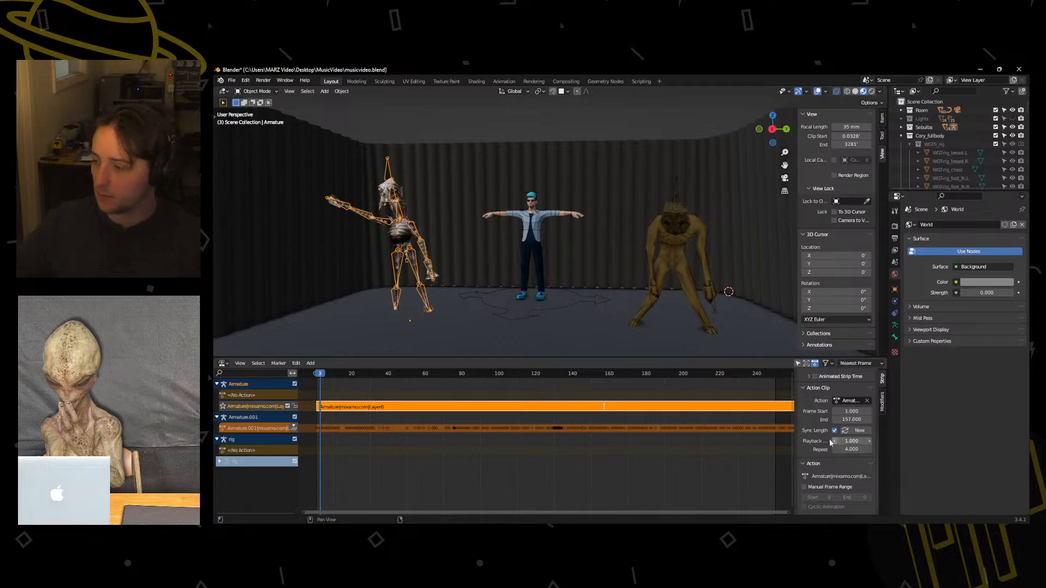
{"action": "key", "text": "space"}
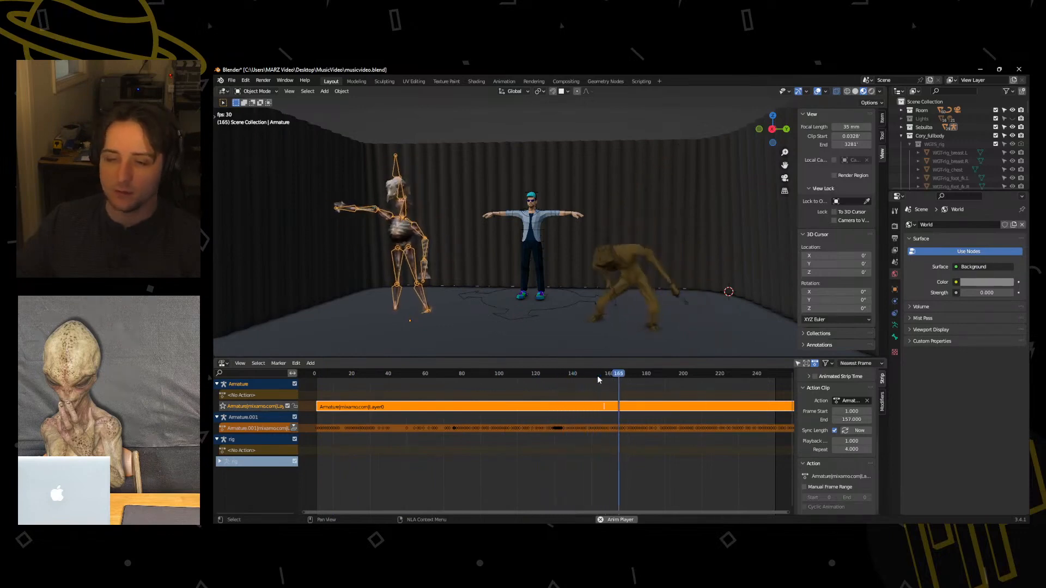
{"action": "scroll", "coordinate": [537, 384], "scroll_direction": "down", "scroll_amount": 6}
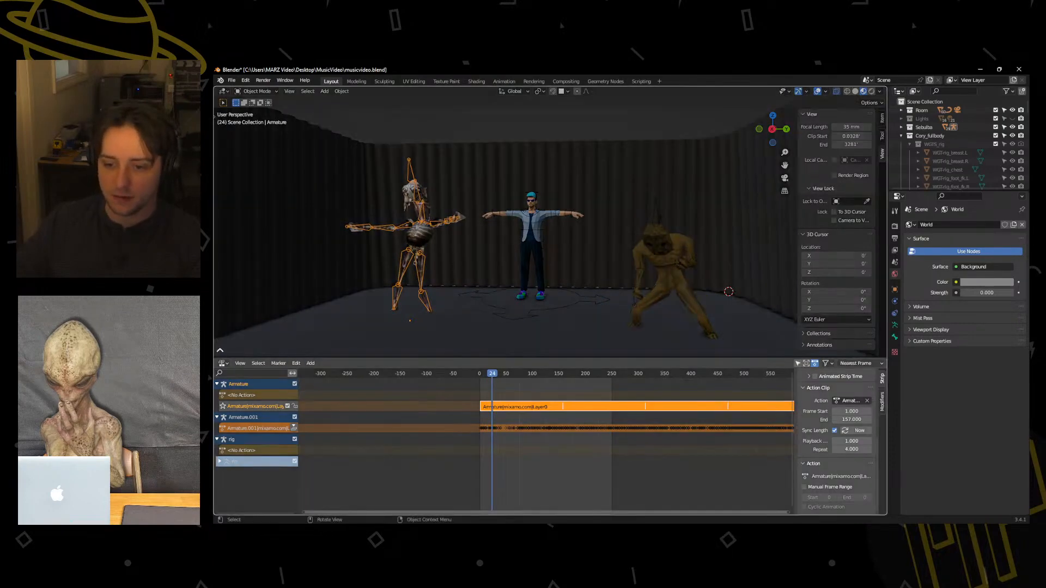
Rearrange the workspace into a 3D viewport above a thin Timeline strip, keeping the Nonlinear Animation editor below.
{"action": "left_click_drag", "start_coordinate": [220, 350], "coordinate": [220, 355]}
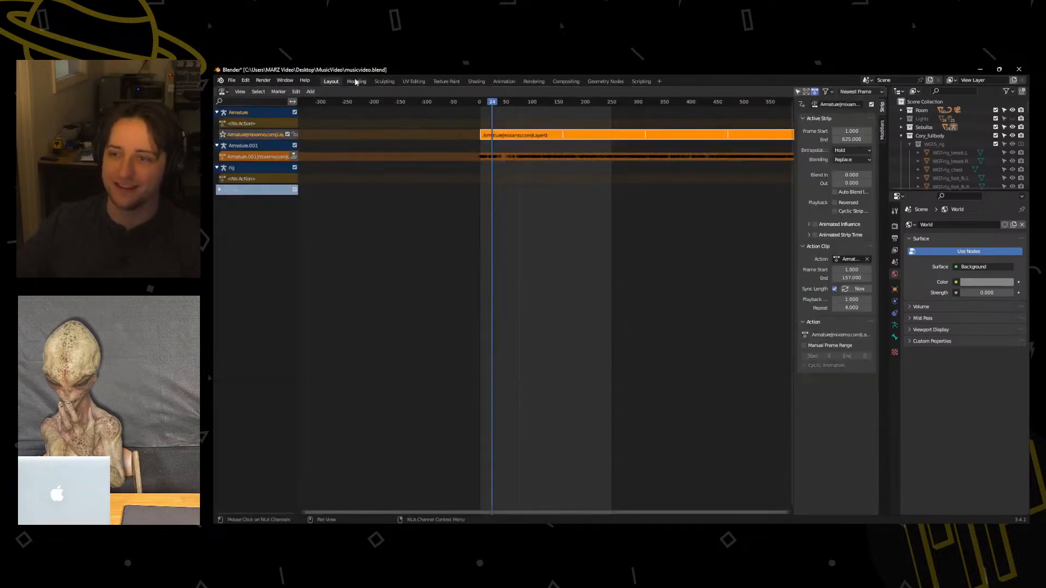
{"action": "left_click_drag", "start_coordinate": [216, 86], "coordinate": [218, 372]}
{"action": "left_click", "coordinate": [223, 91]}
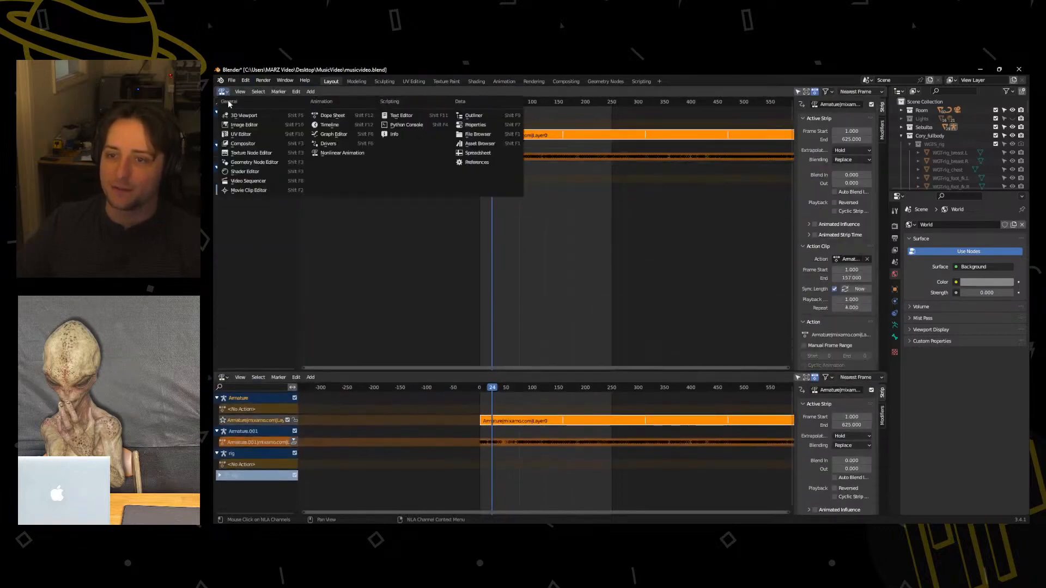
{"action": "left_click", "coordinate": [240, 115]}
{"action": "left_click_drag", "start_coordinate": [215, 371], "coordinate": [216, 360]}
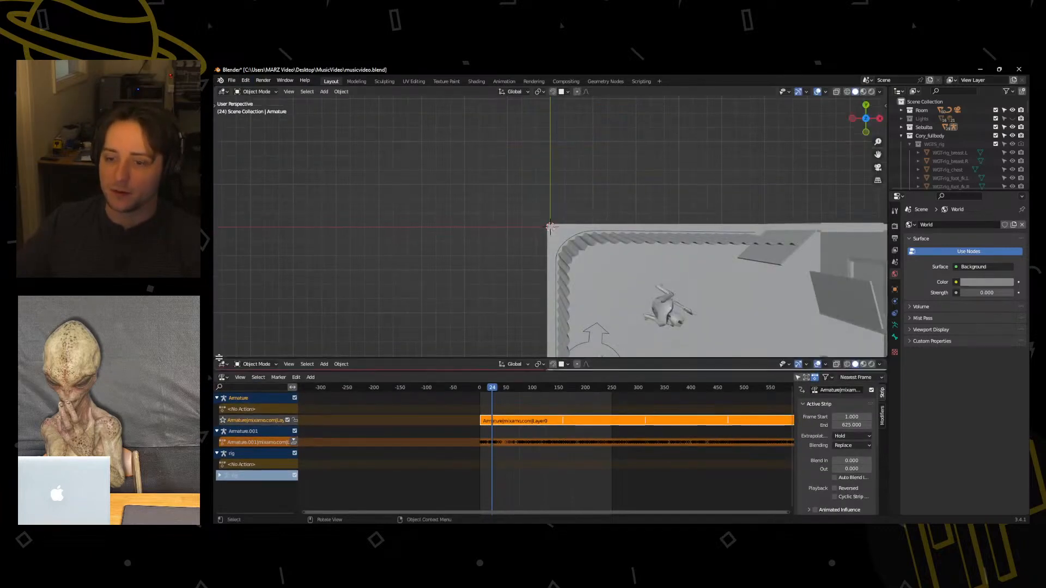
{"action": "left_click", "coordinate": [224, 367]}
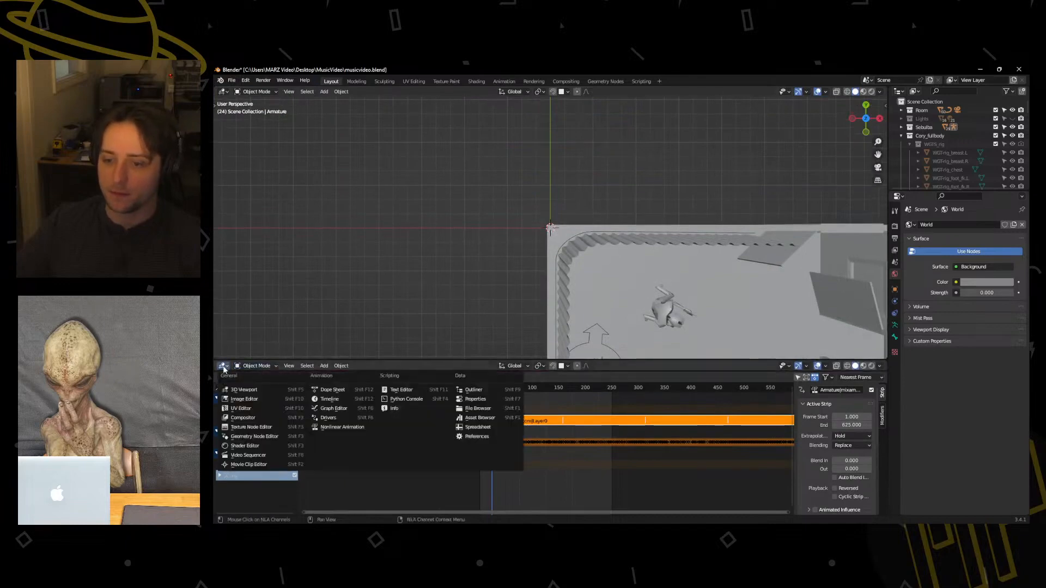
{"action": "left_click", "coordinate": [328, 399]}
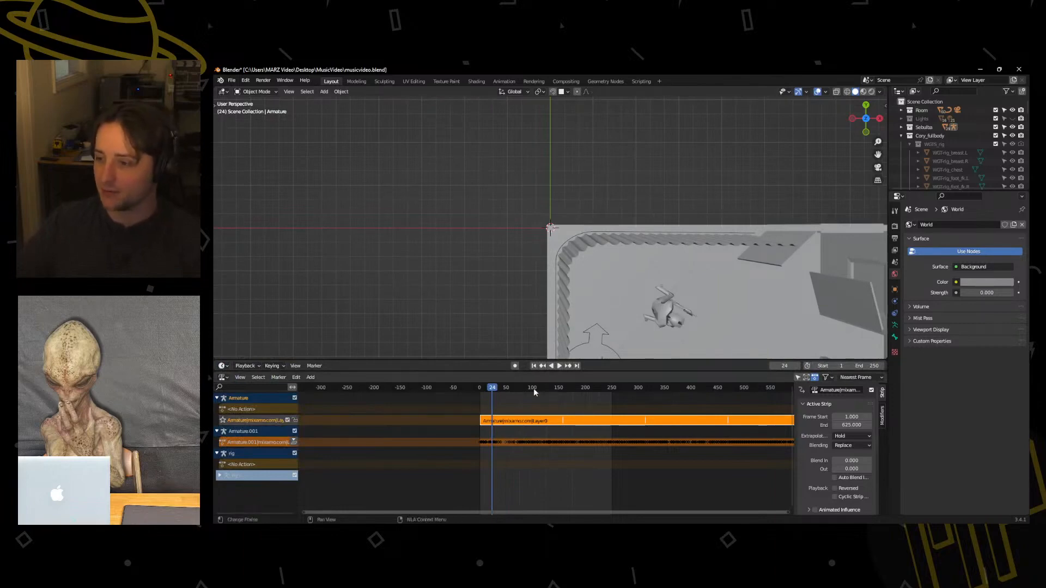
Show the 3D viewport in material preview with the characters in view and set the scene's end frame to 500.
{"action": "middle_click_drag", "start_coordinate": [620, 316], "coordinate": [596, 224]}
{"action": "left_click", "coordinate": [863, 91]}
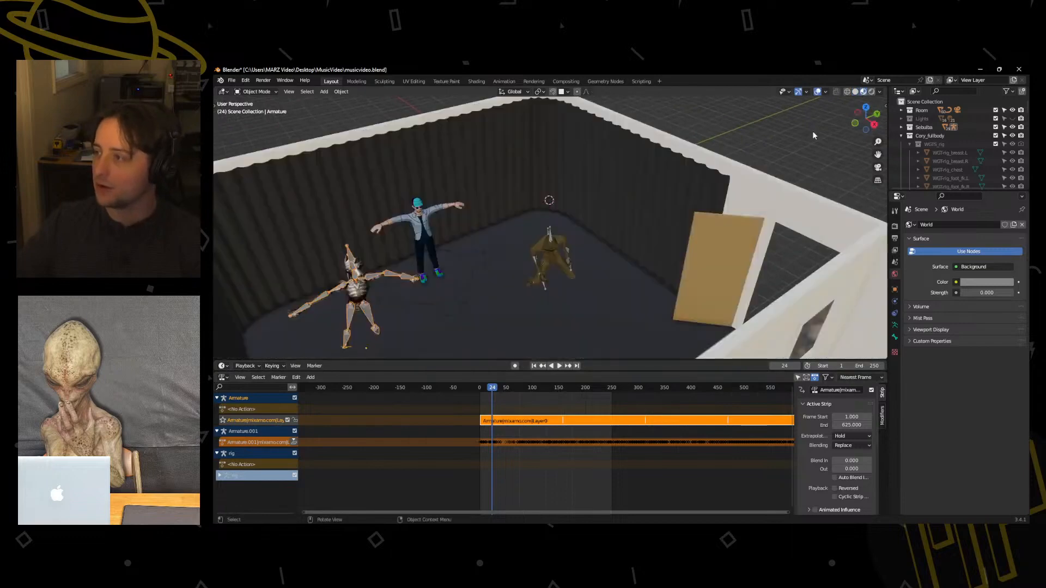
{"action": "middle_click_drag", "start_coordinate": [812, 130], "coordinate": [685, 197]}
{"action": "left_click", "coordinate": [863, 365]}
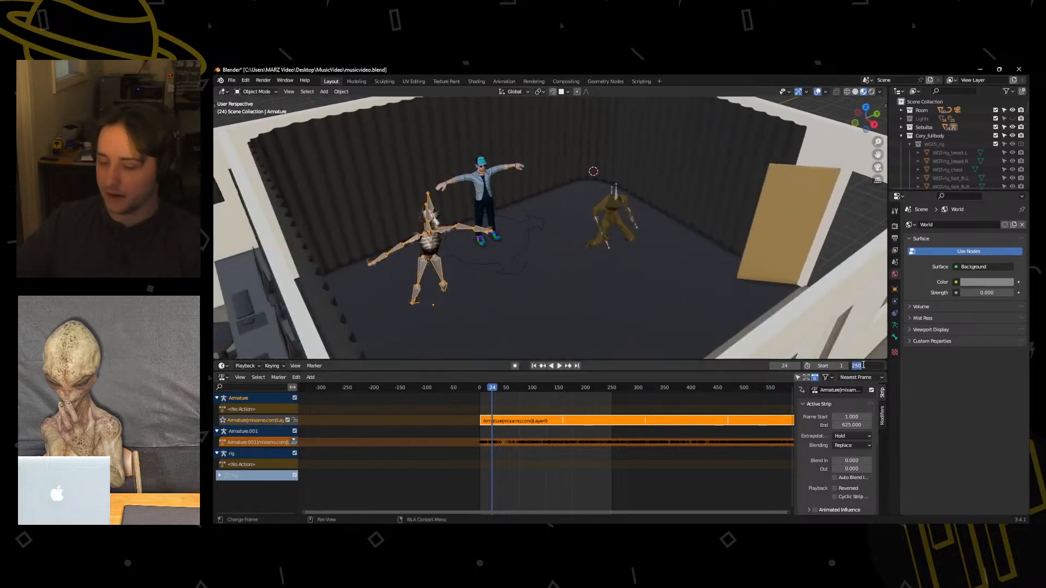
{"action": "type", "text": "500"}
{"action": "key", "text": "Return"}
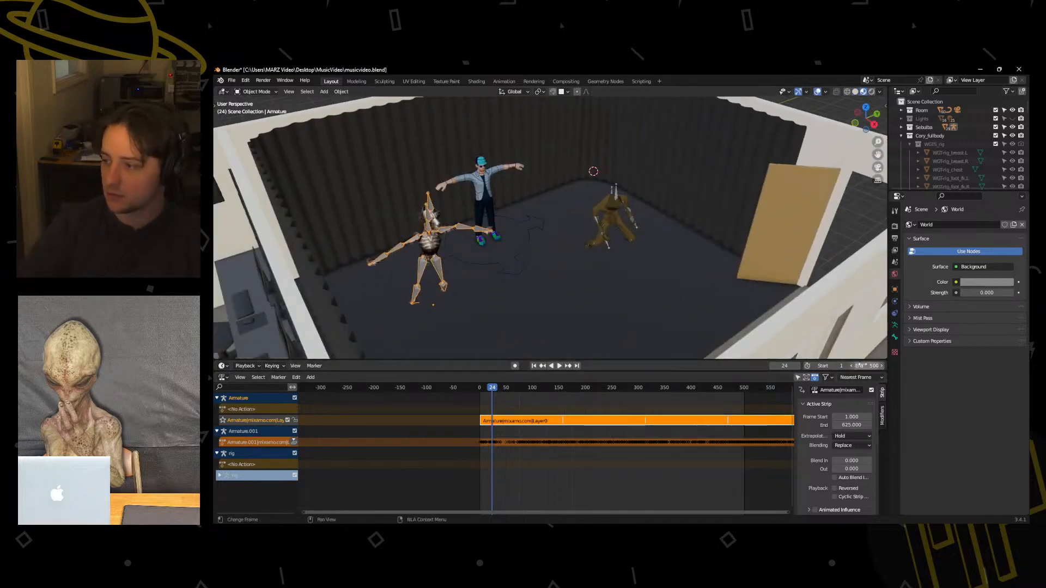
Play both dances over the longer frame range with and without viewport overlays, and enlarge the 3D viewport.
{"action": "key", "text": "space"}
{"action": "middle_click_drag", "start_coordinate": [599, 348], "coordinate": [629, 307]}
{"action": "scroll", "coordinate": [693, 470], "scroll_direction": "down", "scroll_amount": 7}
{"action": "middle_click_drag", "start_coordinate": [731, 471], "coordinate": [677, 473]}
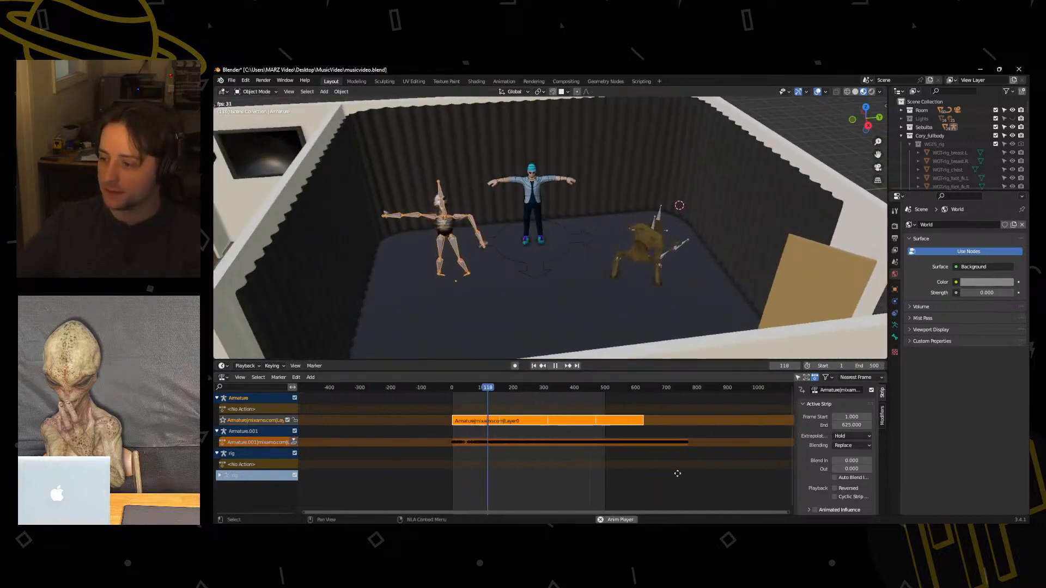
{"action": "scroll", "coordinate": [680, 477], "scroll_direction": "up", "scroll_amount": 5}
{"action": "mouse_move", "coordinate": [556, 310]}
{"action": "middle_mouse_down"}
{"action": "mouse_move", "coordinate": [548, 295]}
{"action": "mouse_move", "coordinate": [553, 317]}
{"action": "middle_mouse_up"}
{"action": "left_click", "coordinate": [817, 93]}
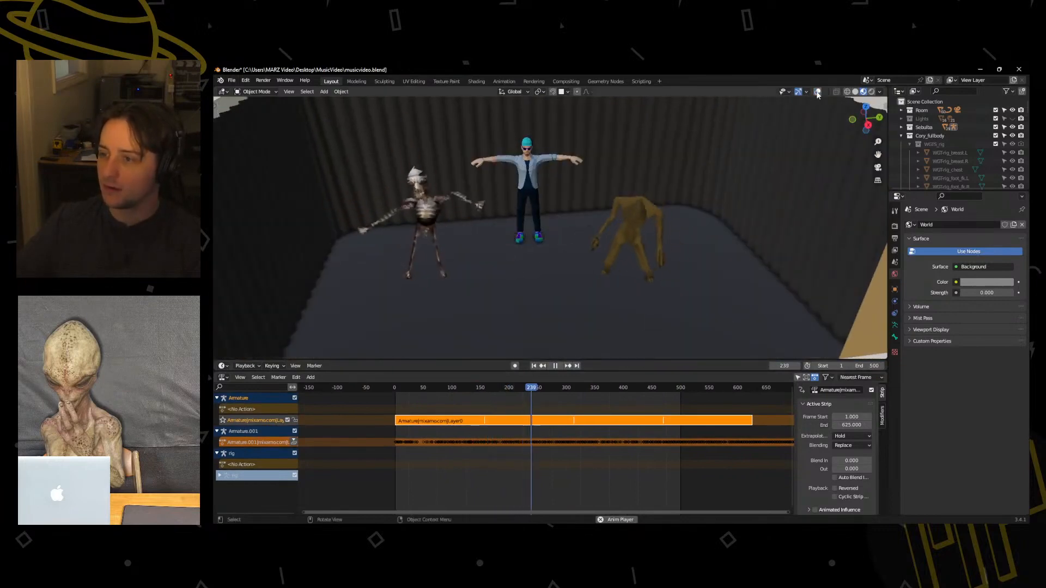
{"action": "left_click", "coordinate": [817, 92]}
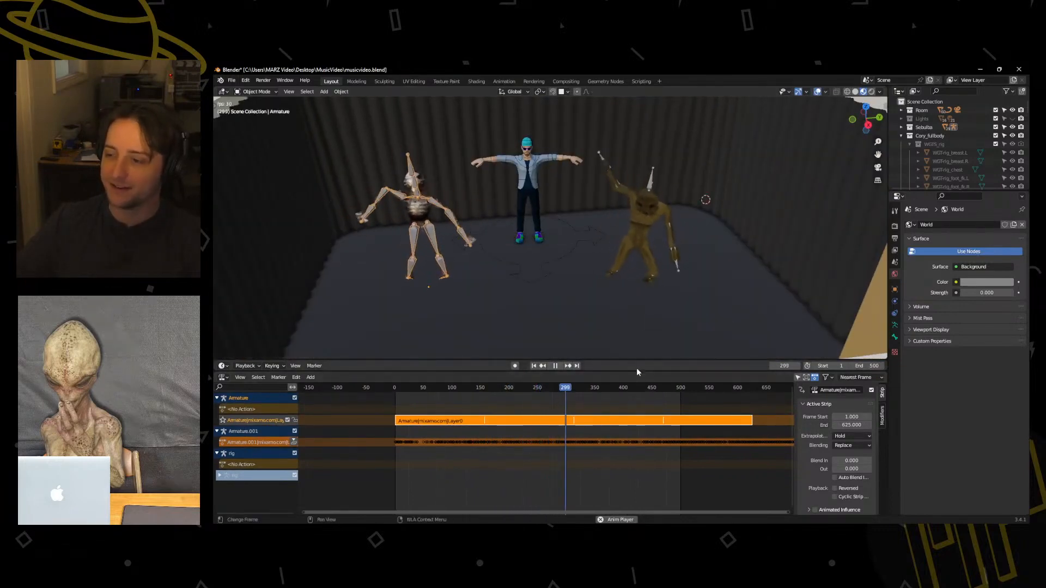
{"action": "left_click_drag", "start_coordinate": [637, 361], "coordinate": [594, 394]}
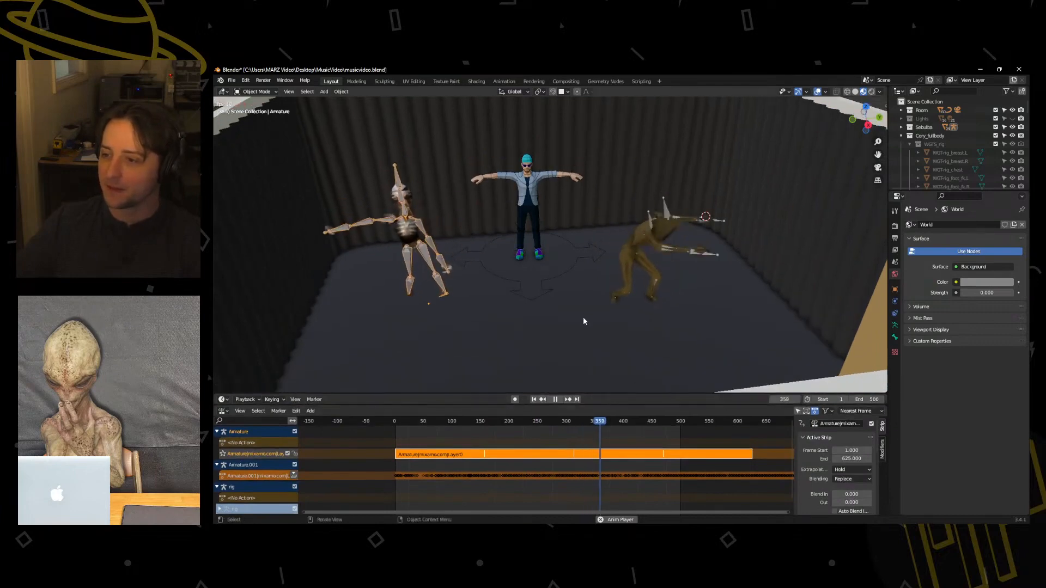
{"action": "key", "text": "space"}
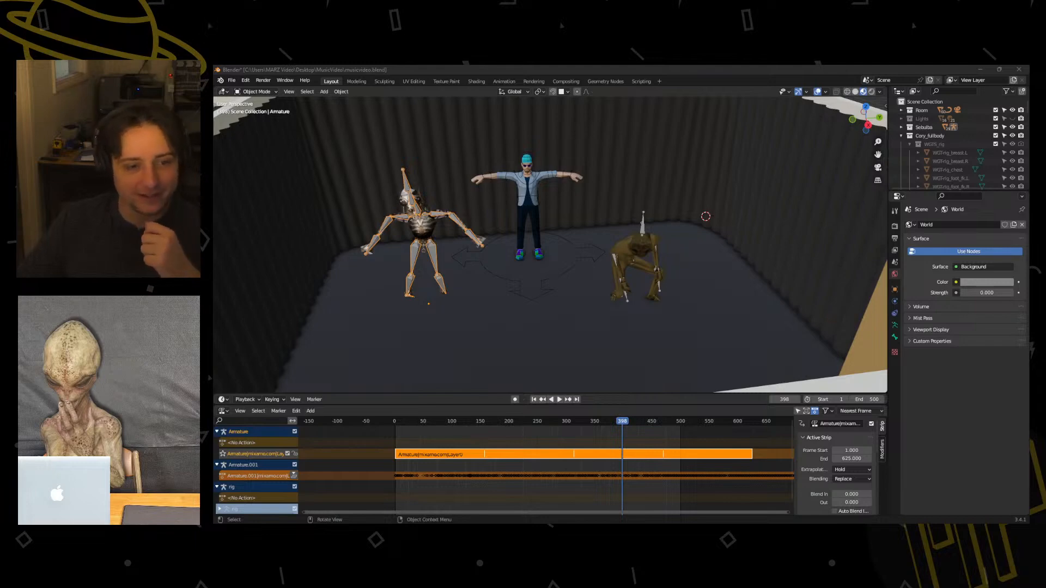
Switch to the browser, look over the Nintendo 64 Captain Falcon model on The Models Resource, and request its zip download.
{"action": "key", "text": "alt+Tab"}
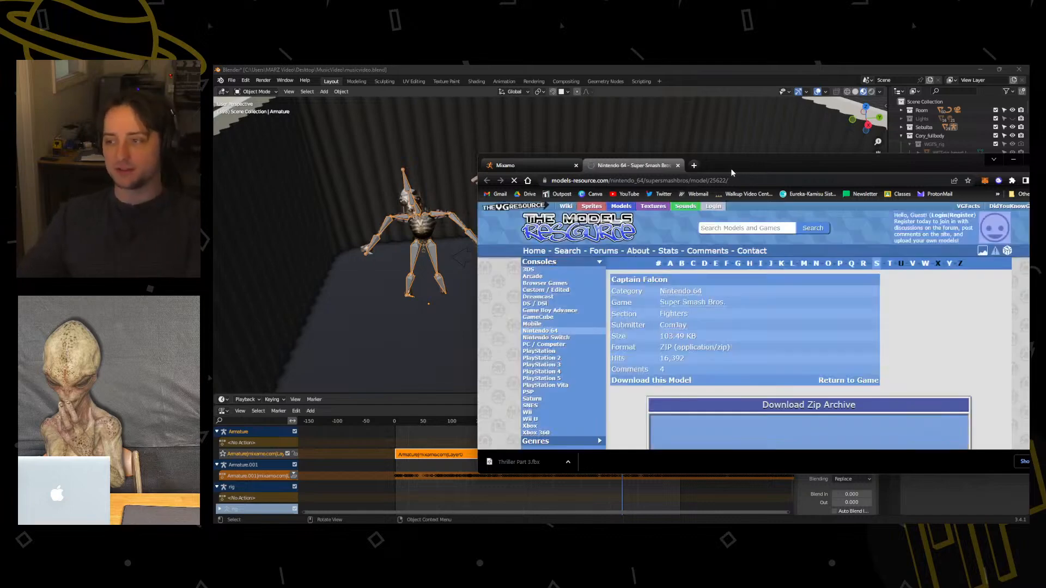
{"action": "left_click_drag", "start_coordinate": [734, 169], "coordinate": [548, 137]}
{"action": "scroll", "coordinate": [610, 302], "scroll_direction": "down", "scroll_amount": 4}
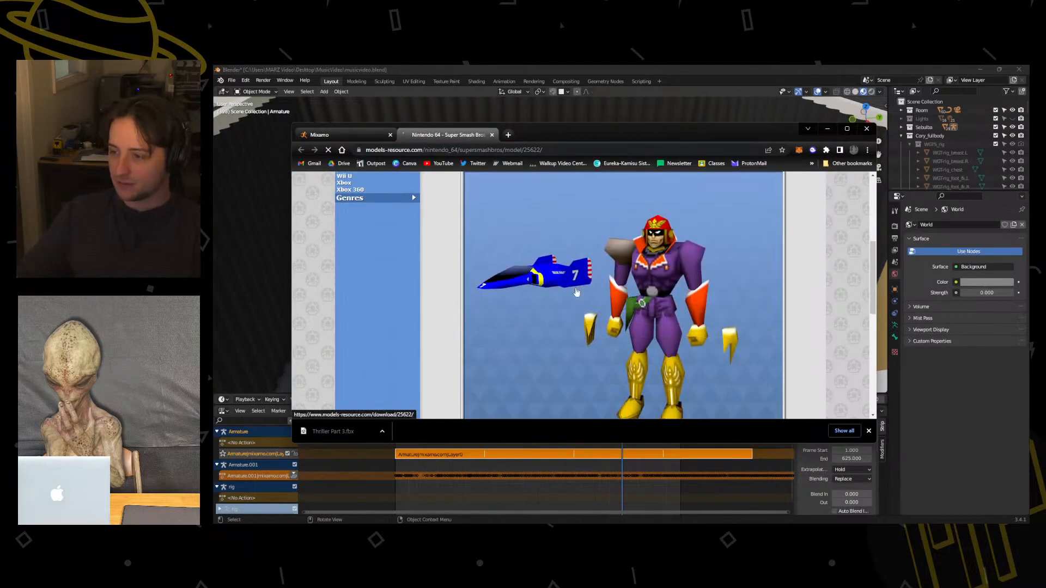
{"action": "scroll", "coordinate": [577, 294], "scroll_direction": "up", "scroll_amount": 1}
{"action": "scroll", "coordinate": [573, 291], "scroll_direction": "down", "scroll_amount": 1}
{"action": "scroll", "coordinate": [575, 288], "scroll_direction": "down", "scroll_amount": 3}
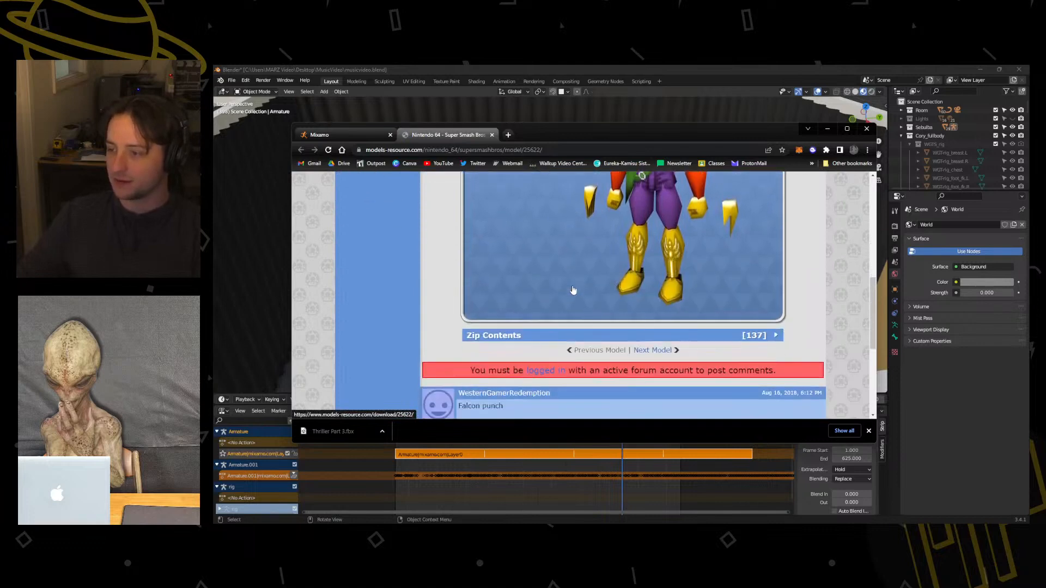
{"action": "scroll", "coordinate": [545, 310], "scroll_direction": "up", "scroll_amount": 7}
{"action": "left_click", "coordinate": [565, 340]}
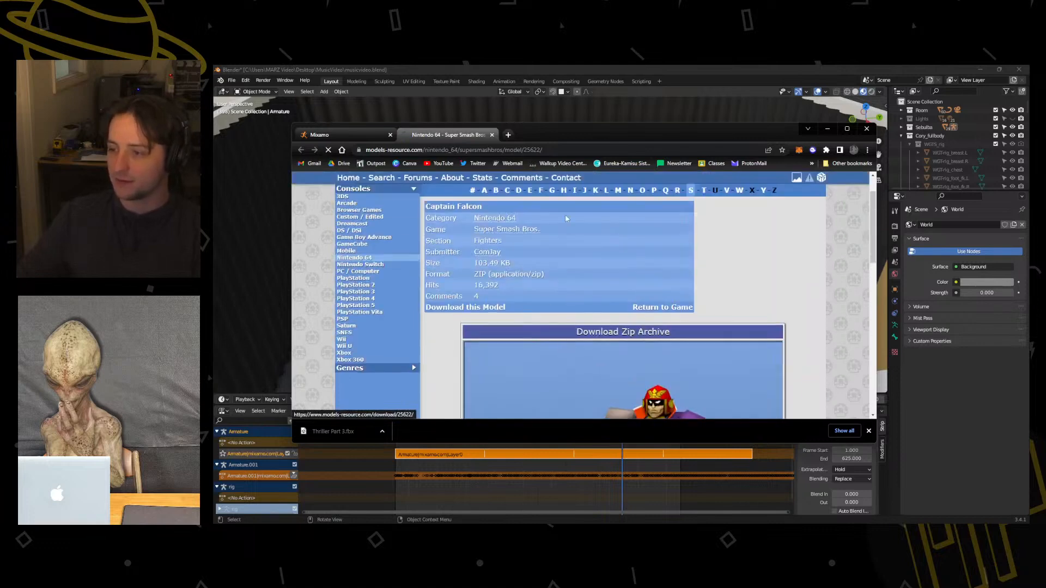
{"action": "left_click_drag", "start_coordinate": [528, 136], "coordinate": [213, 160]}
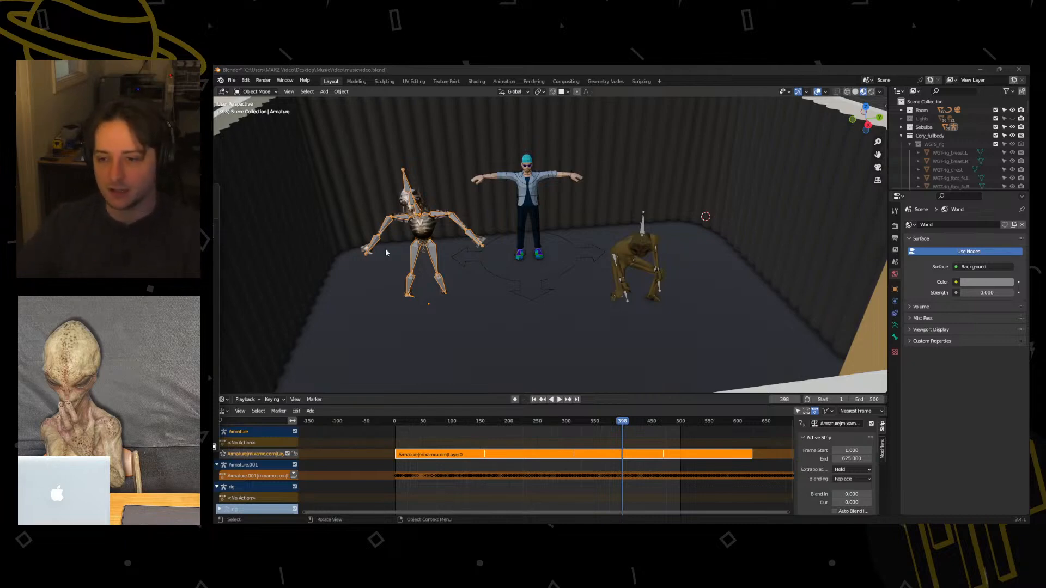
Try rotating the ReDead's left forearm bone in Pose Mode, and return its armature to Object Mode.
{"action": "left_click", "coordinate": [452, 238]}
{"action": "middle_click_drag", "start_coordinate": [460, 232], "coordinate": [558, 191], "text": "shift"}
{"action": "scroll", "coordinate": [535, 220], "scroll_direction": "up", "scroll_amount": 4}
{"action": "left_click", "coordinate": [541, 212]}
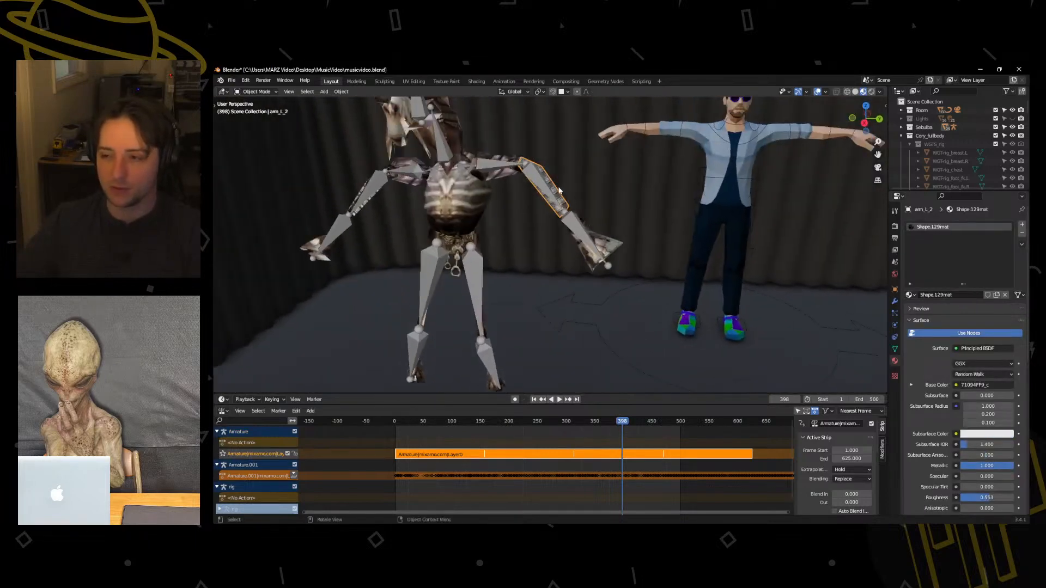
{"action": "left_click", "coordinate": [541, 176]}
{"action": "key", "text": "ctrl+Tab"}
{"action": "left_click", "coordinate": [539, 246]}
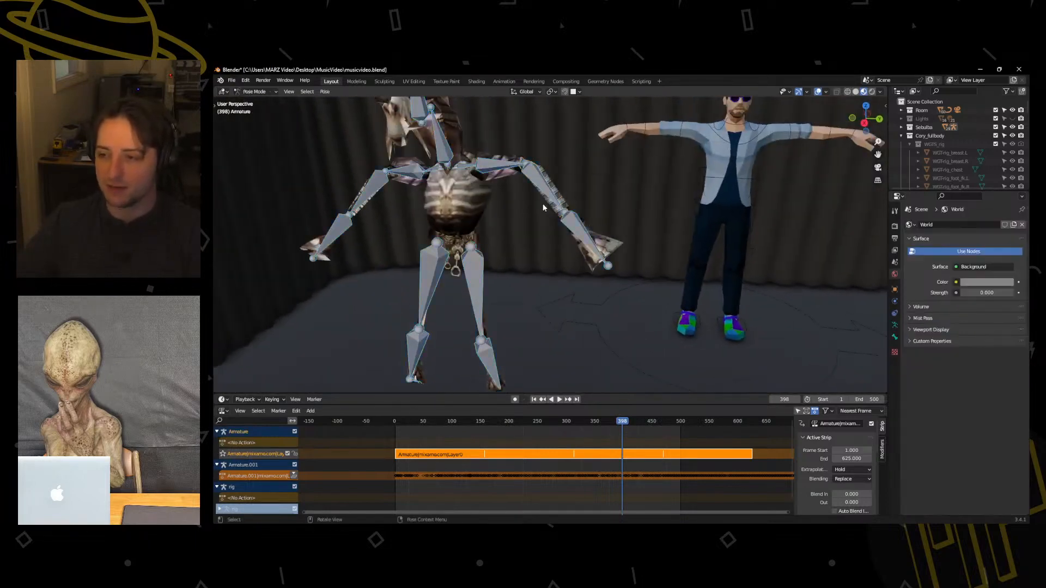
{"action": "left_click", "coordinate": [556, 195]}
{"action": "key", "text": "r"}
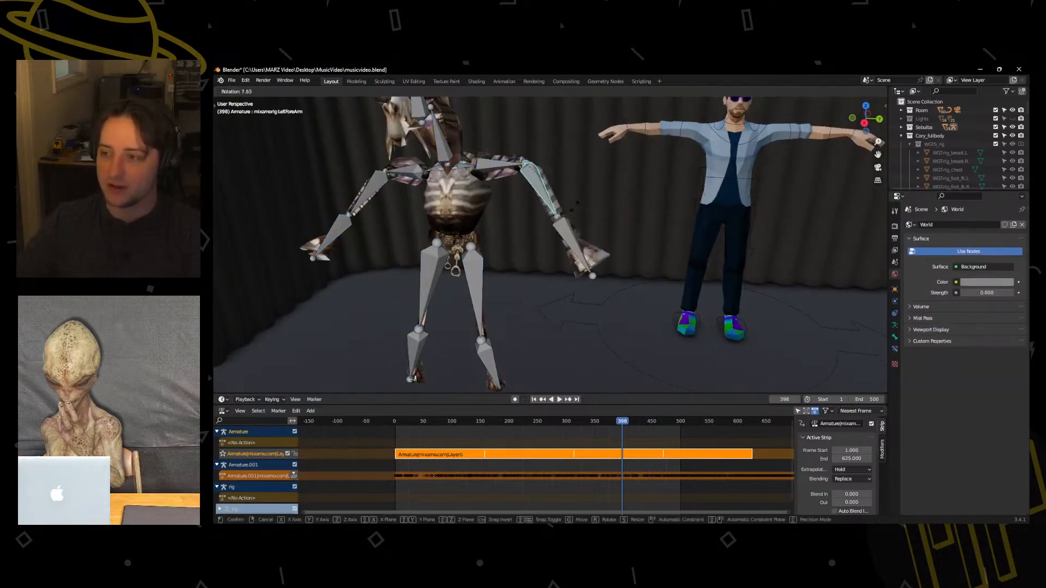
{"action": "right_click", "coordinate": [576, 243]}
{"action": "left_click", "coordinate": [596, 252]}
{"action": "middle_click_drag", "start_coordinate": [651, 207], "coordinate": [603, 261]}
{"action": "key", "text": "ctrl+Tab"}
Try moving the T-posed man's torso control in Pose Mode to test the rig.
{"action": "left_click", "coordinate": [539, 260]}
{"action": "left_click", "coordinate": [563, 210]}
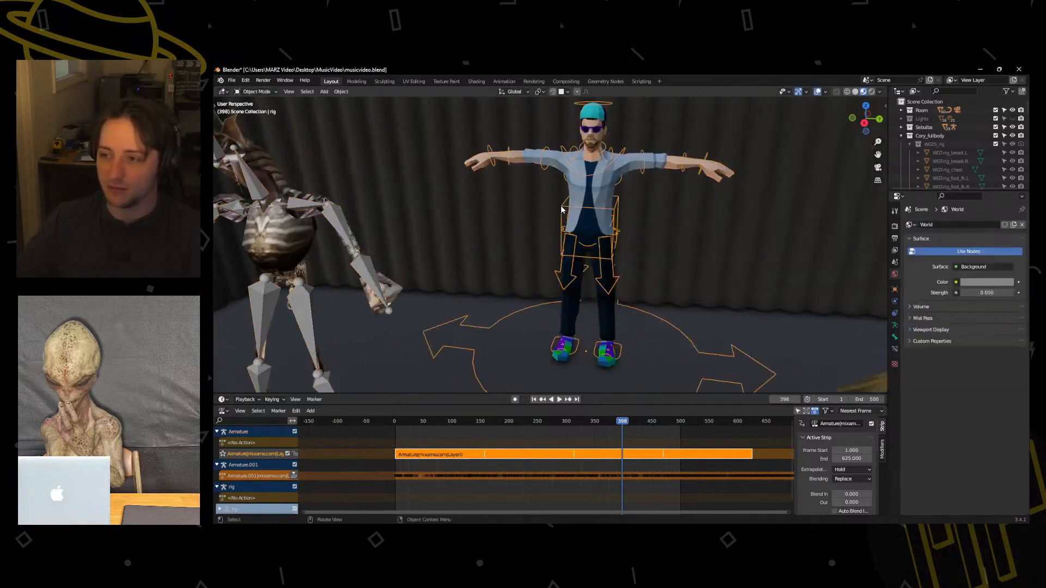
{"action": "key", "text": "ctrl+Tab"}
{"action": "left_click", "coordinate": [561, 256]}
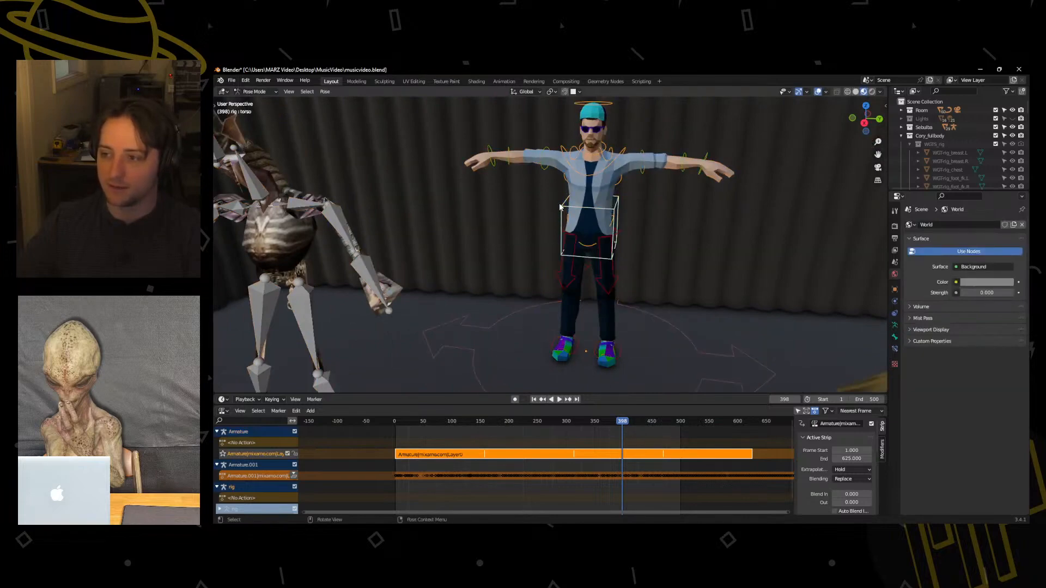
{"action": "key", "text": "g"}
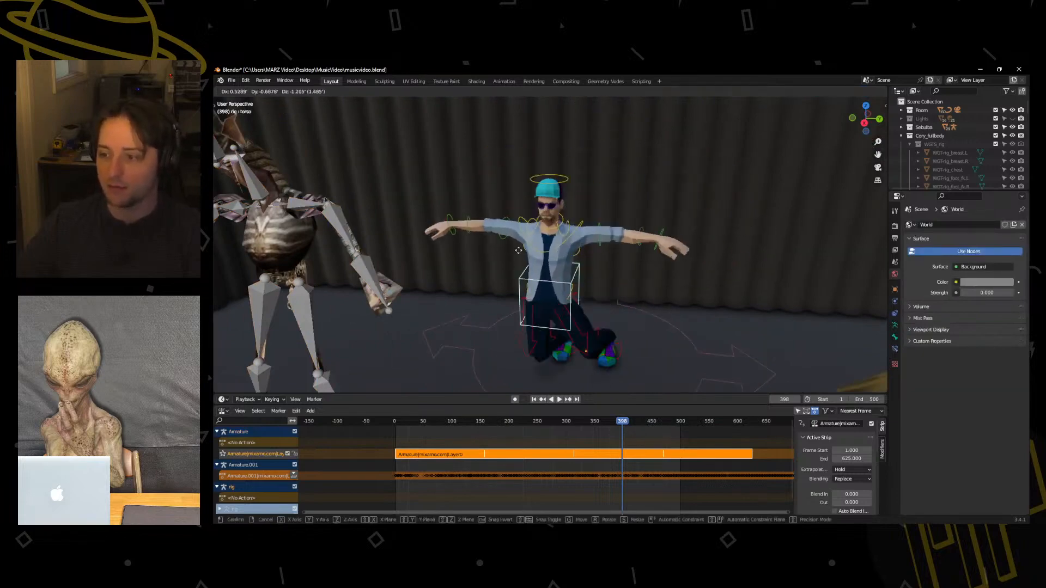
{"action": "key", "text": "Escape"}
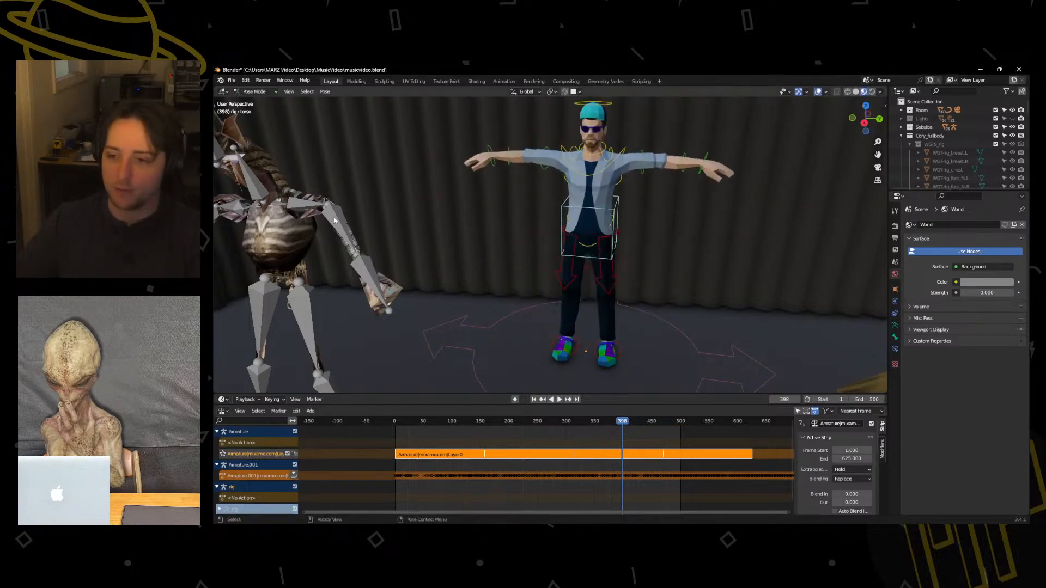
{"action": "key", "text": "ctrl+Tab"}
{"action": "left_click", "coordinate": [373, 225]}
{"action": "left_click", "coordinate": [349, 244]}
{"action": "key", "text": "r"}
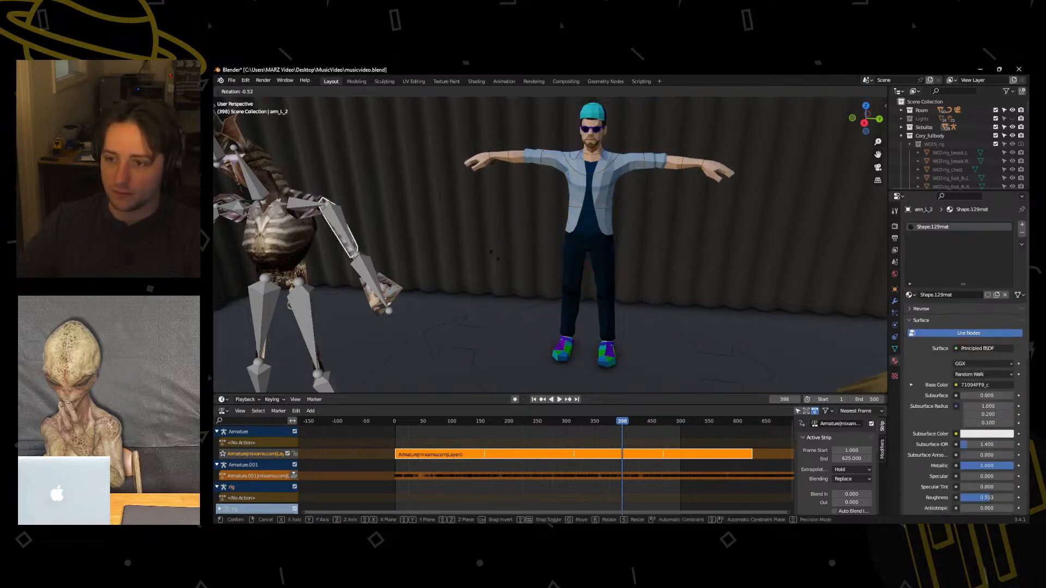
{"action": "key", "text": "Escape"}
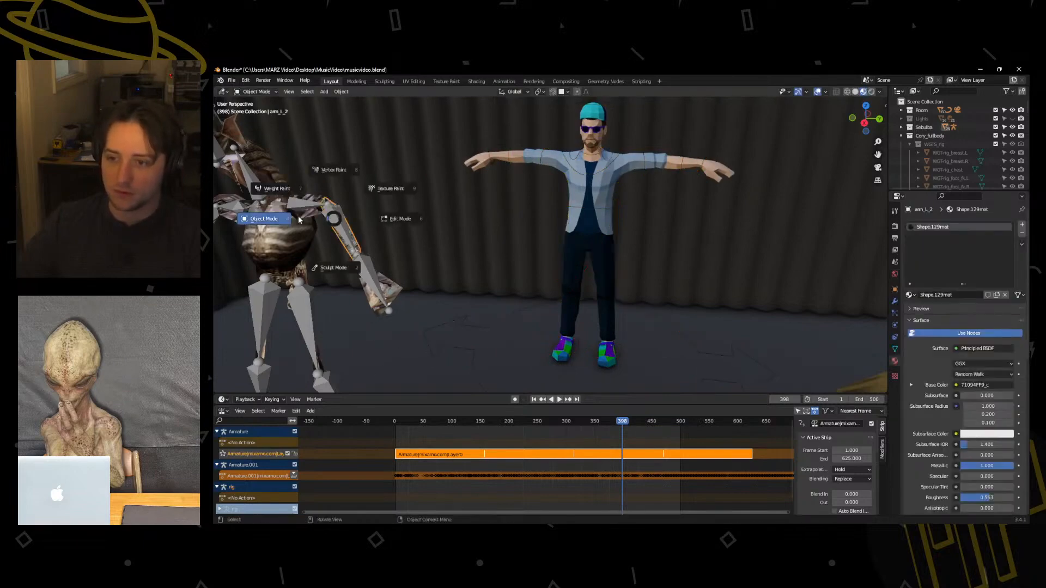
{"action": "middle_click_drag", "start_coordinate": [342, 220], "coordinate": [587, 230]}
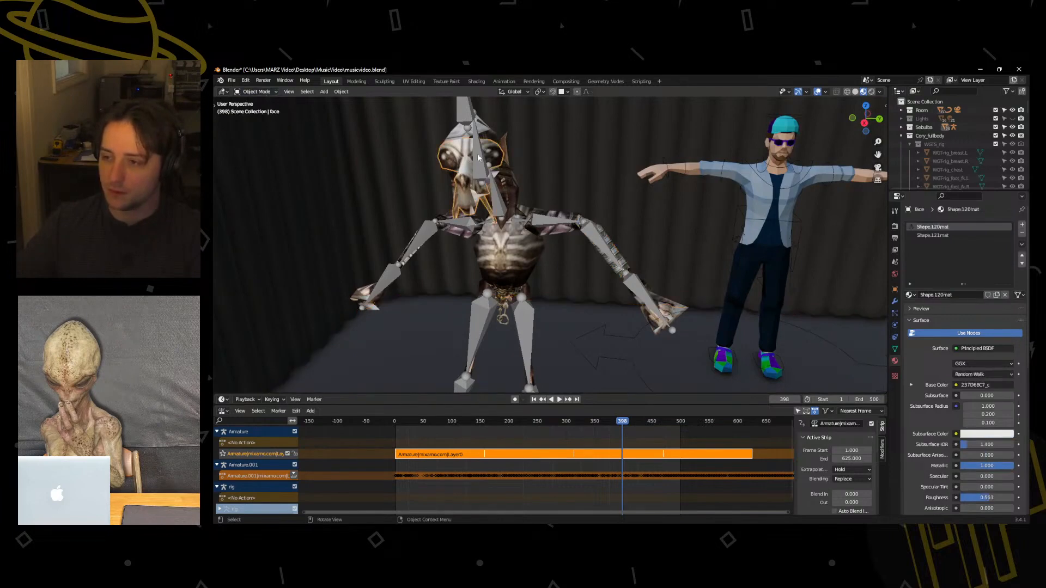
Try rotating the left forearm and left hand bones of the striped creature's armature in Pose Mode.
{"action": "left_click", "coordinate": [471, 131]}
{"action": "left_click", "coordinate": [466, 117]}
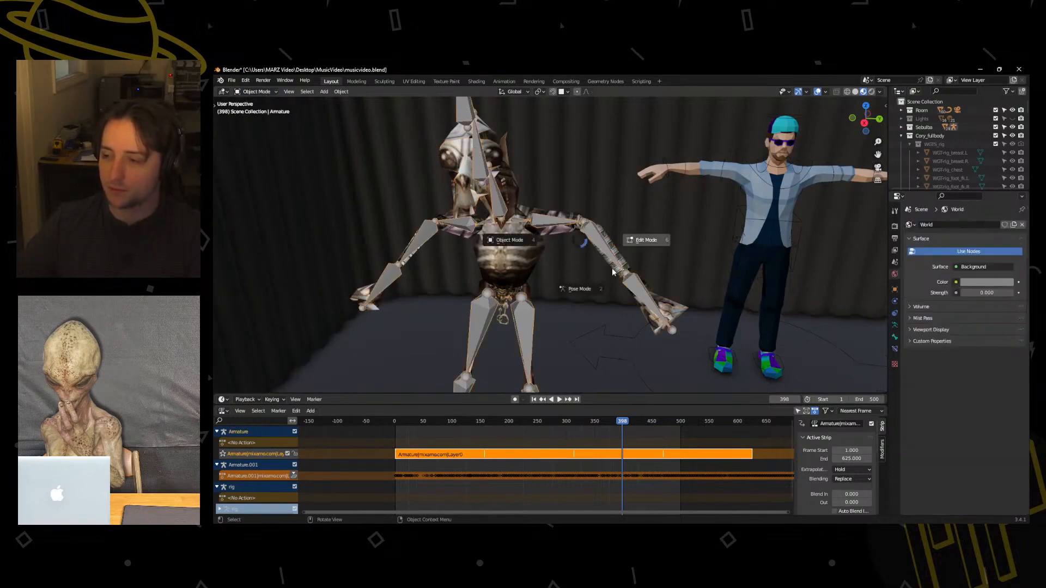
{"action": "key", "text": "ctrl+Tab"}
{"action": "left_click", "coordinate": [596, 236]}
{"action": "key", "text": "r"}
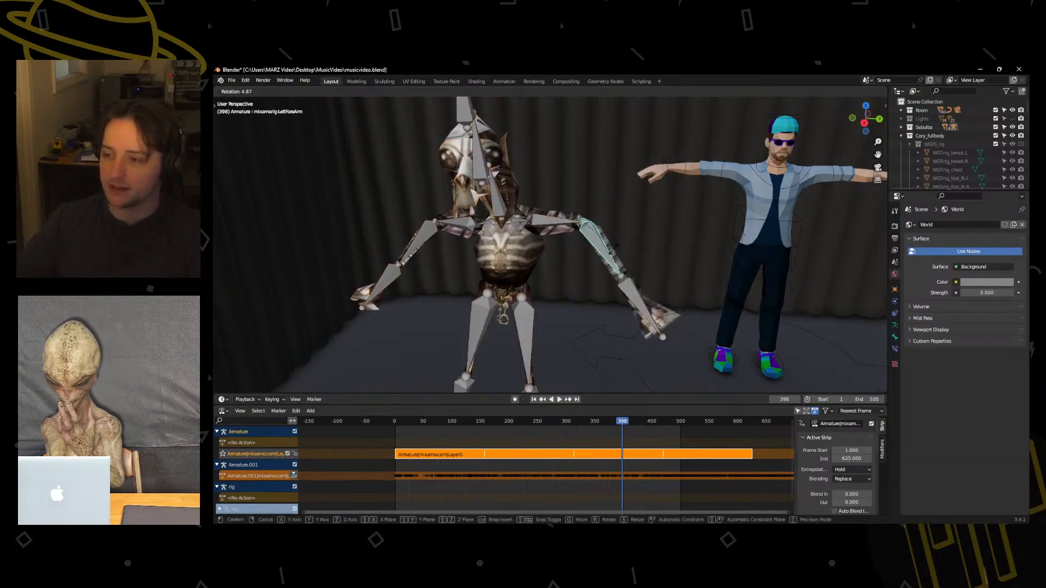
{"action": "left_click", "coordinate": [644, 179]}
{"action": "left_click", "coordinate": [685, 194]}
{"action": "key", "text": "r"}
{"action": "left_click", "coordinate": [722, 293]}
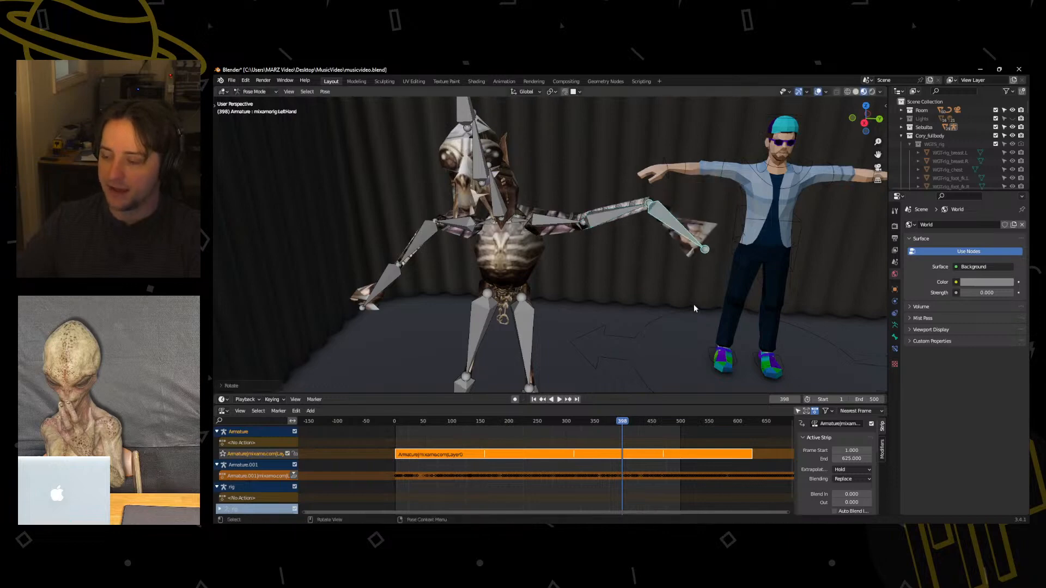
Try rotating the striped creature's left upper leg bone, and undo the arm and hand rotations.
{"action": "middle_click_drag", "start_coordinate": [694, 305], "coordinate": [379, 306]}
{"action": "left_click", "coordinate": [321, 255]}
{"action": "key", "text": "r"}
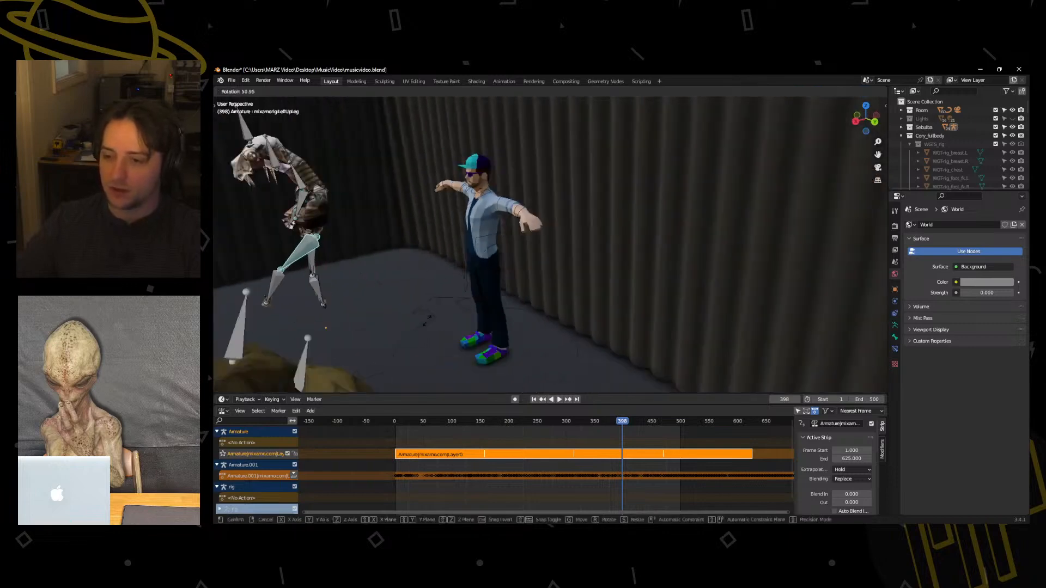
{"action": "right_click", "coordinate": [422, 318]}
{"action": "key", "text": "ctrl+z"}
{"action": "key", "text": "ctrl+z"}
{"action": "key", "text": "ctrl+z"}
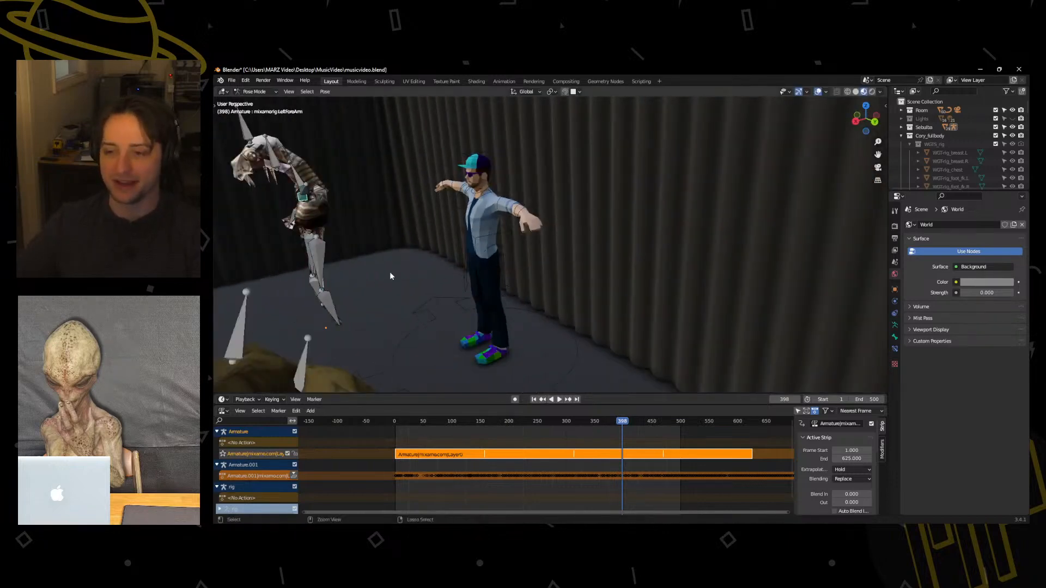
{"action": "middle_click_drag", "start_coordinate": [390, 271], "coordinate": [473, 263]}
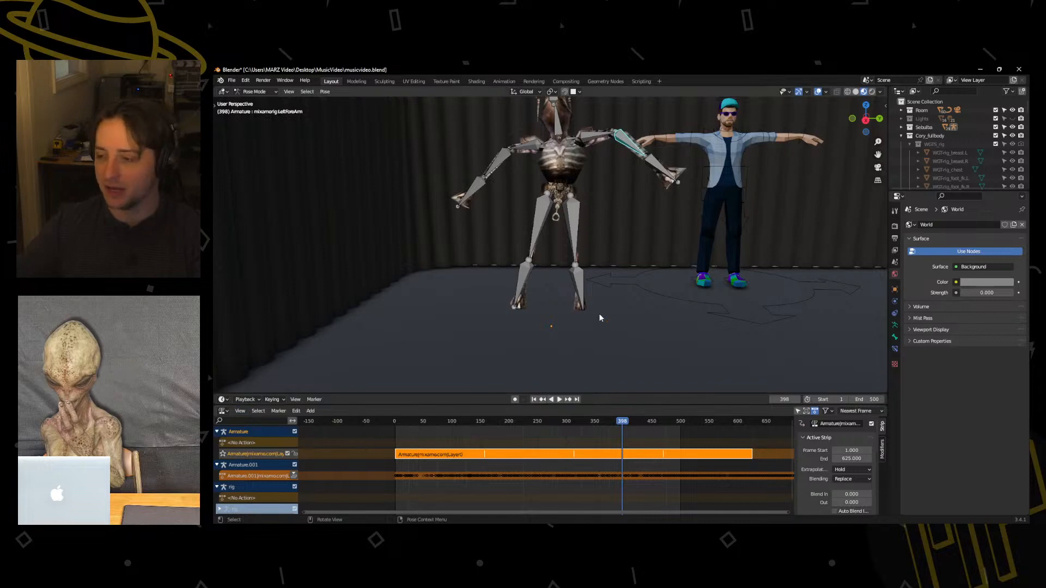
{"action": "scroll", "coordinate": [599, 314], "scroll_direction": "down", "scroll_amount": 3}
{"action": "scroll", "coordinate": [591, 303], "scroll_direction": "up", "scroll_amount": 3}
{"action": "middle_click_drag", "start_coordinate": [584, 285], "coordinate": [574, 300]}
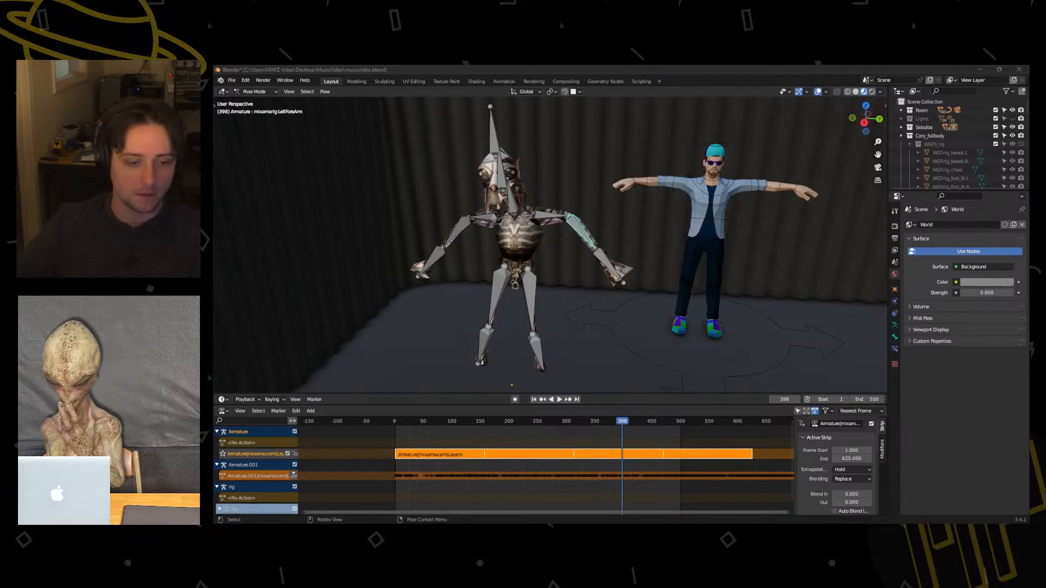
Switch to File Explorer, place the Captain Falcon zip in the characters > Falcon folder, and extract it there.
{"action": "left_click_drag", "start_coordinate": [215, 188], "coordinate": [482, 228]}
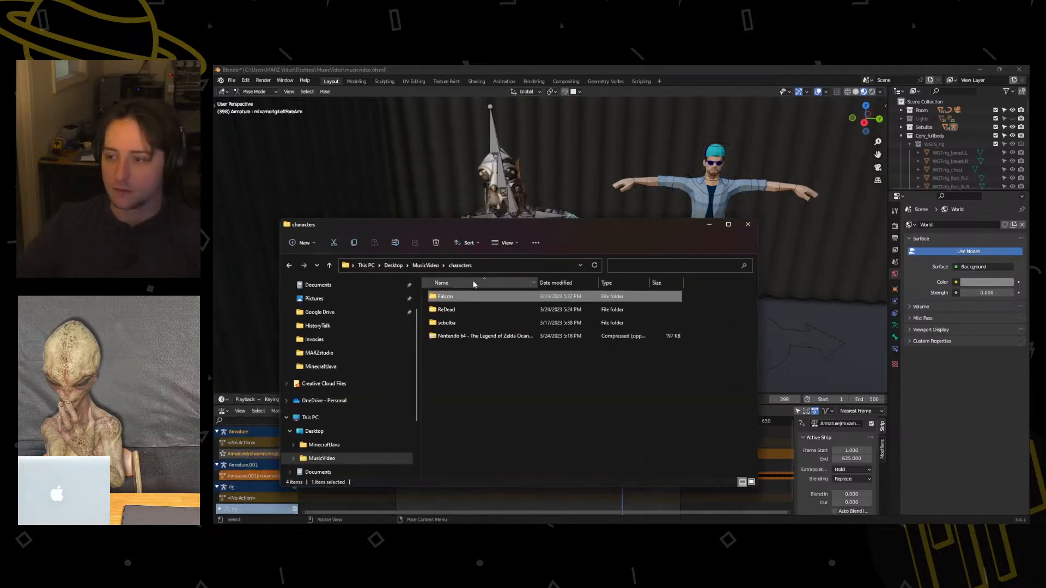
{"action": "double_click", "coordinate": [456, 297]}
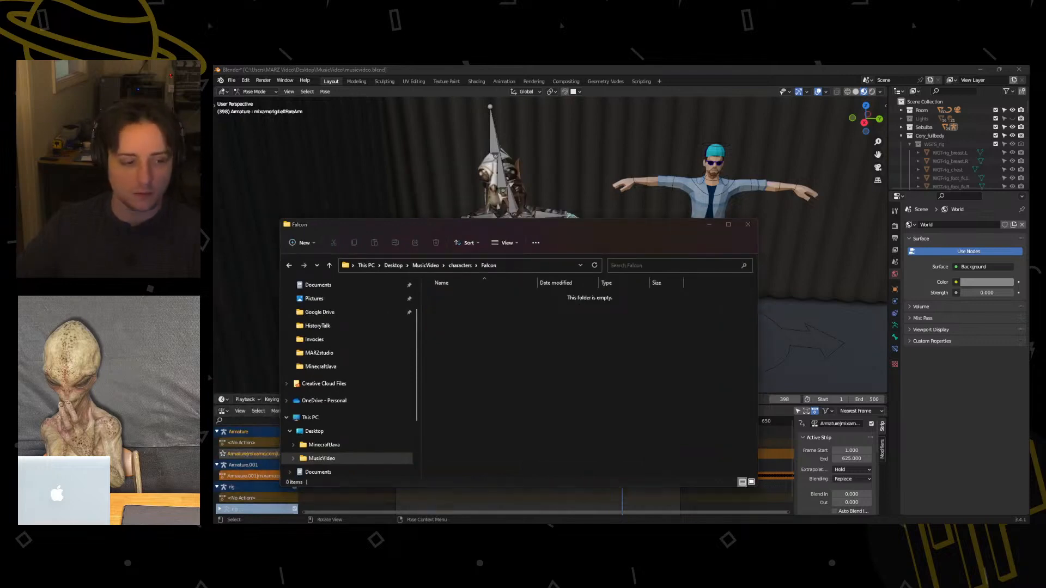
{"action": "left_click_drag", "start_coordinate": [381, 321], "coordinate": [522, 324]}
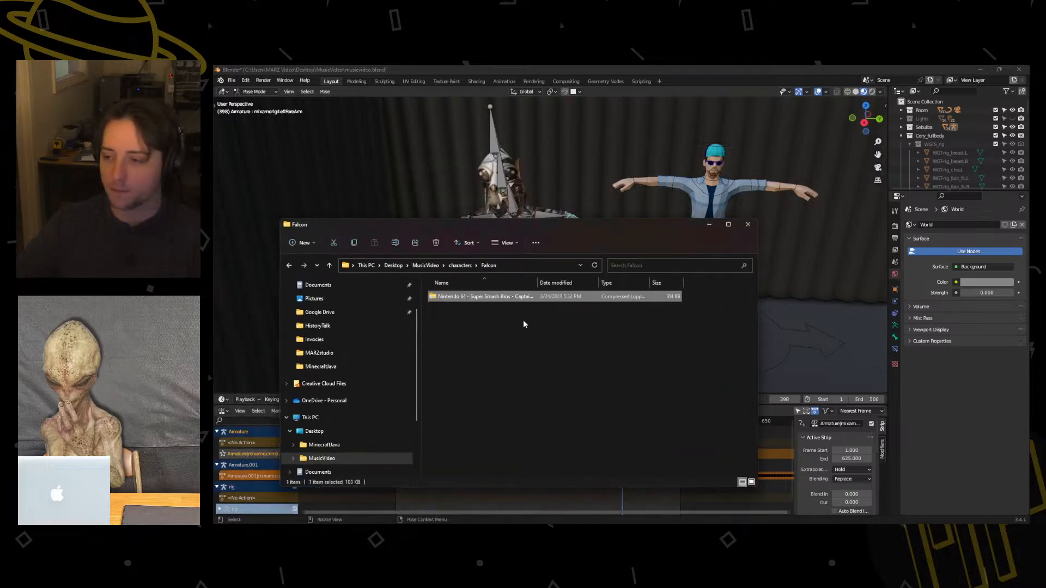
{"action": "right_click", "coordinate": [482, 302]}
{"action": "left_click", "coordinate": [561, 366]}
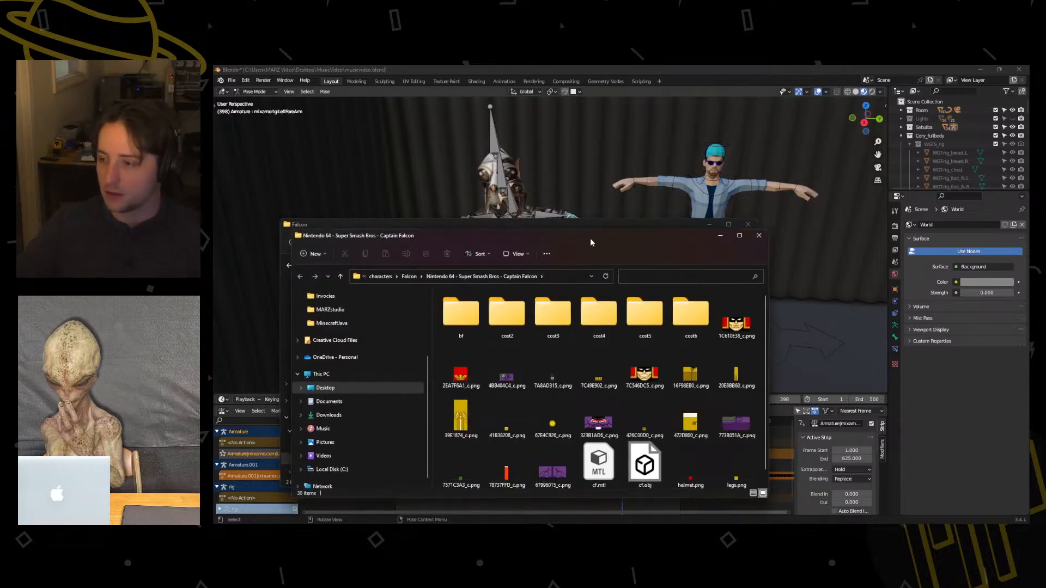
Look through the alternate costume textures in the extracted folders cost3, cost2, cost4 and cost6.
{"action": "left_click_drag", "start_coordinate": [590, 238], "coordinate": [515, 159]}
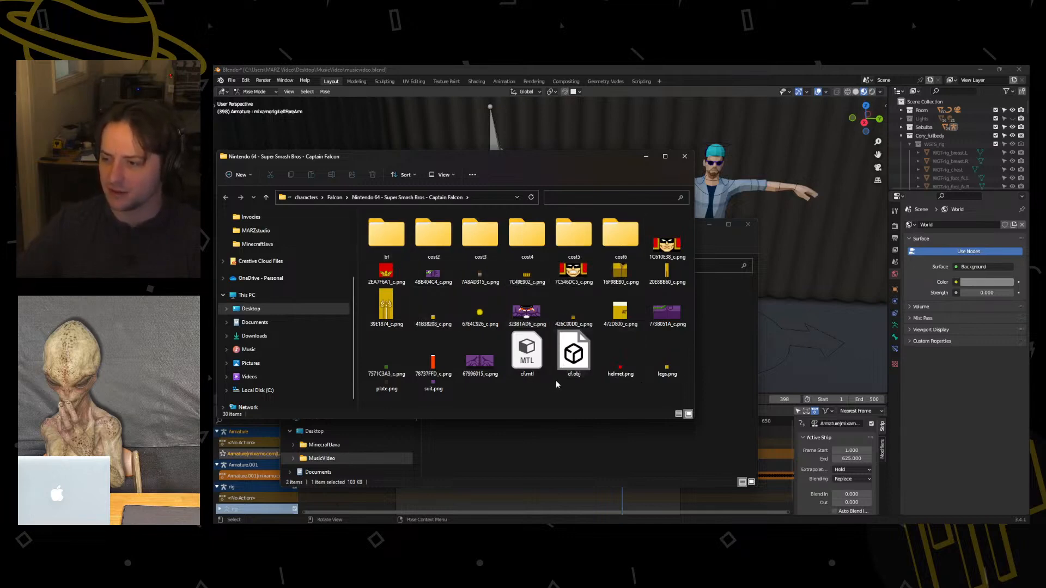
{"action": "double_click", "coordinate": [485, 234]}
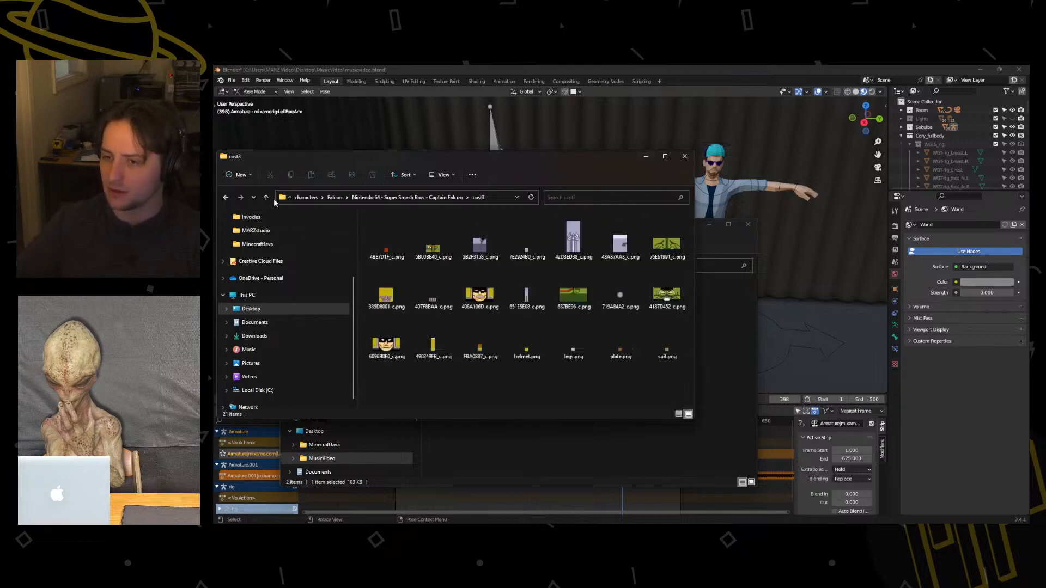
{"action": "left_click", "coordinate": [225, 197]}
{"action": "left_click", "coordinate": [445, 229]}
{"action": "double_click", "coordinate": [445, 228]}
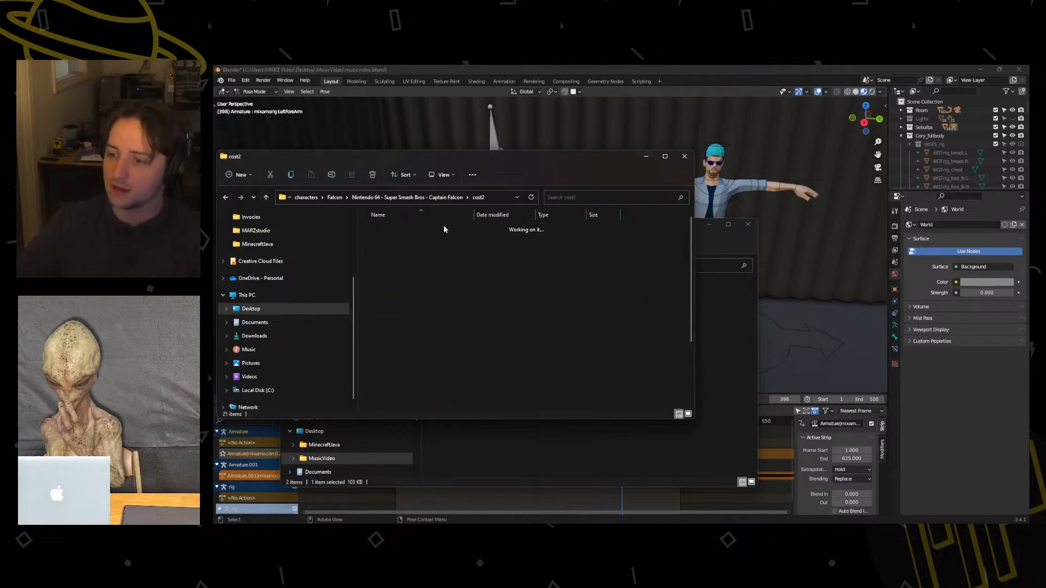
{"action": "left_click", "coordinate": [225, 197]}
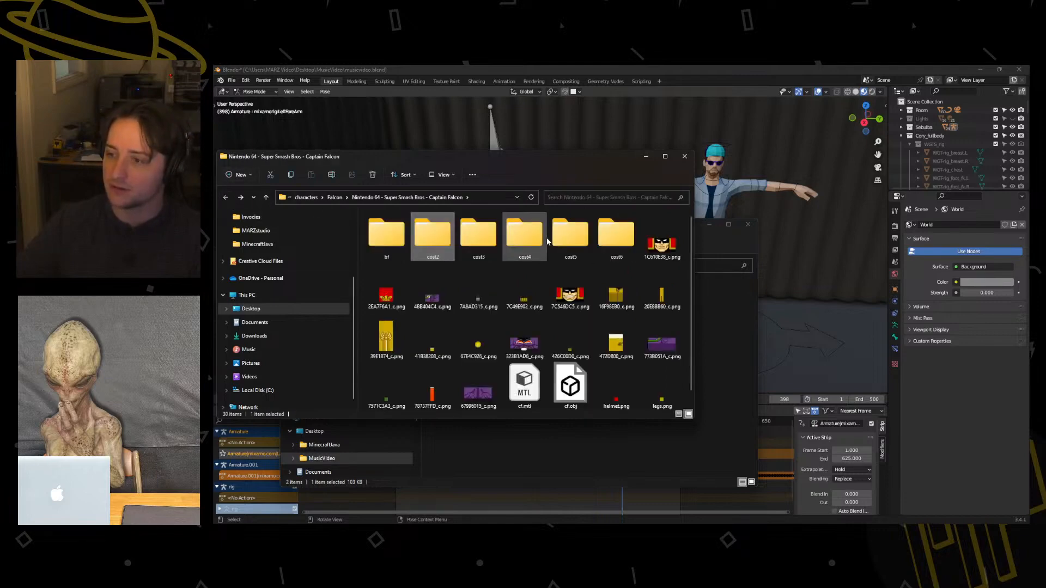
{"action": "double_click", "coordinate": [544, 238]}
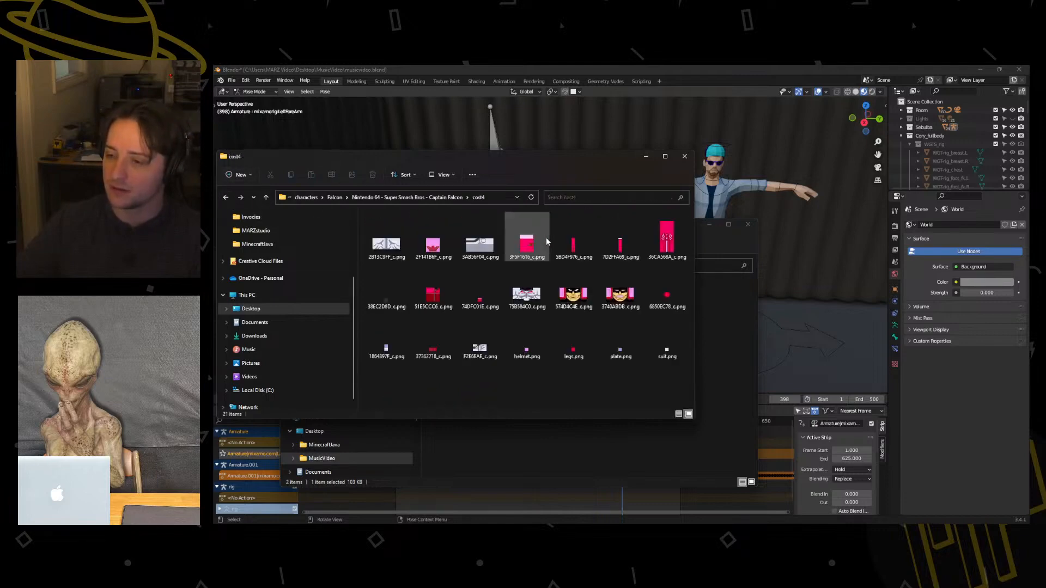
{"action": "left_click", "coordinate": [226, 197]}
{"action": "double_click", "coordinate": [616, 234]}
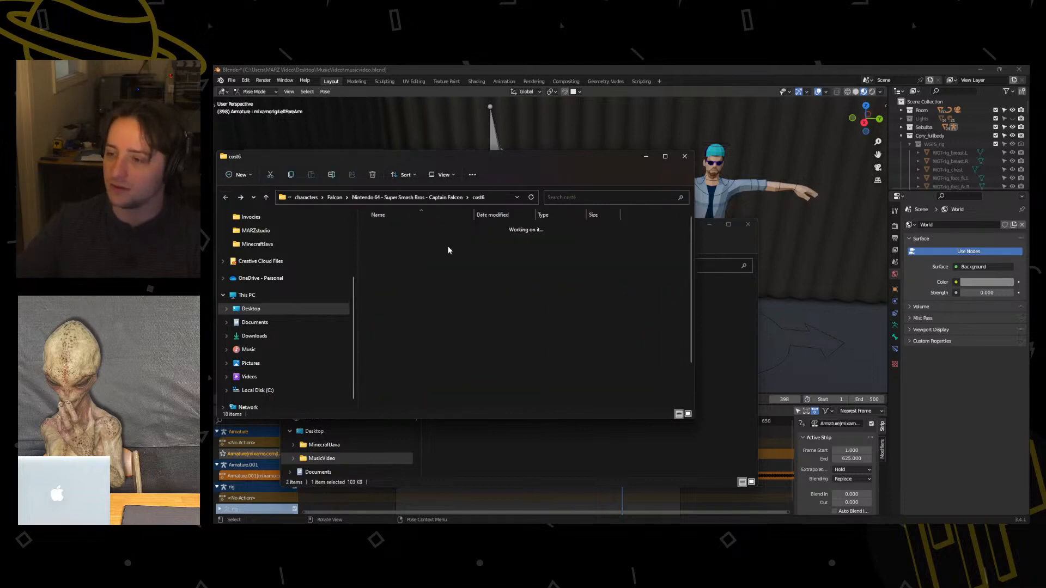
{"action": "left_click", "coordinate": [226, 197]}
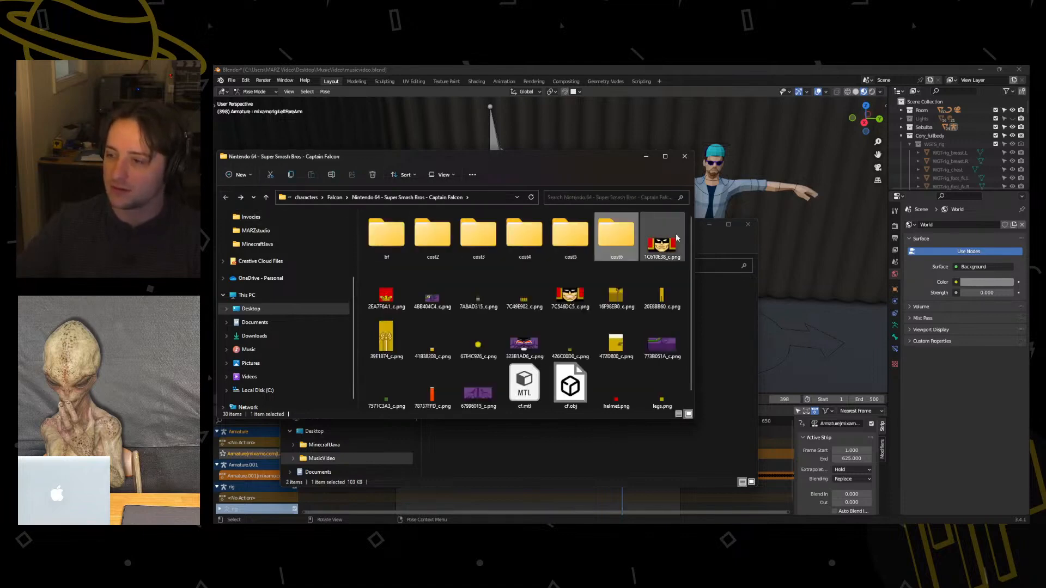
Minimize the extracted model's window and delete the Captain Falcon zip from the Falcon folder.
{"action": "left_click", "coordinate": [712, 247]}
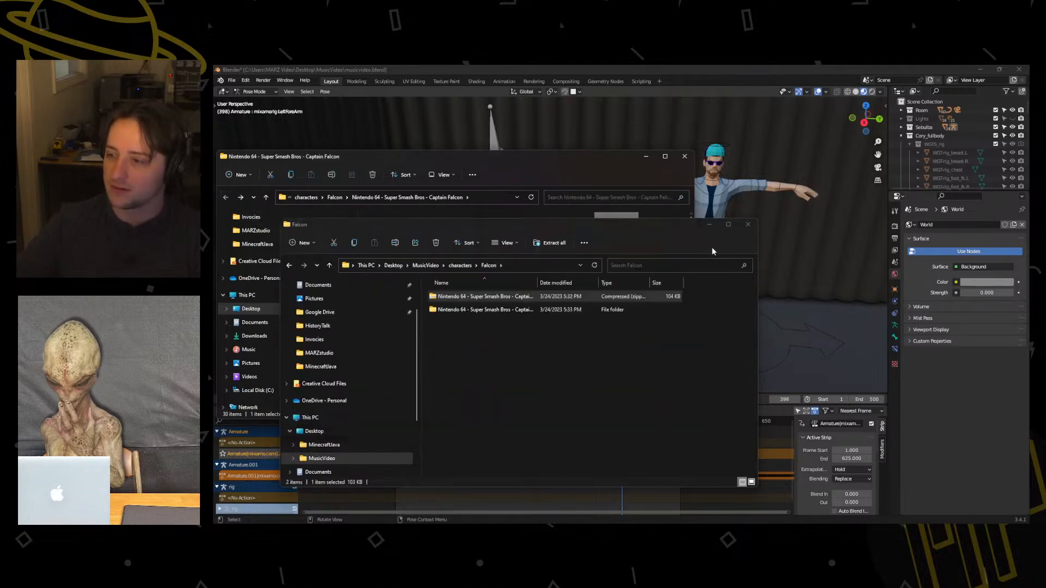
{"action": "left_click", "coordinate": [646, 157]}
{"action": "left_click_drag", "start_coordinate": [641, 226], "coordinate": [687, 158]}
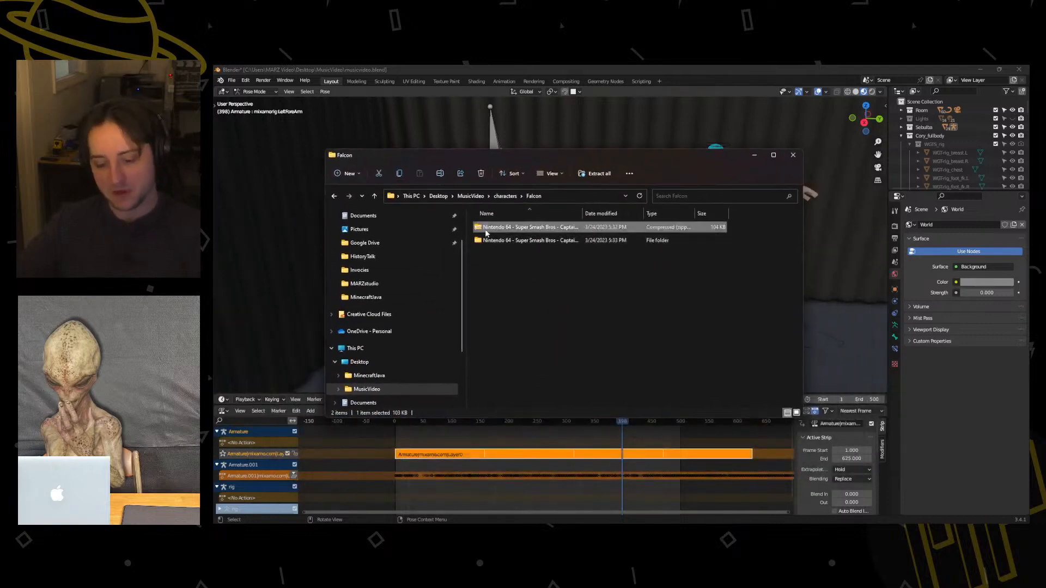
{"action": "key", "text": "Delete"}
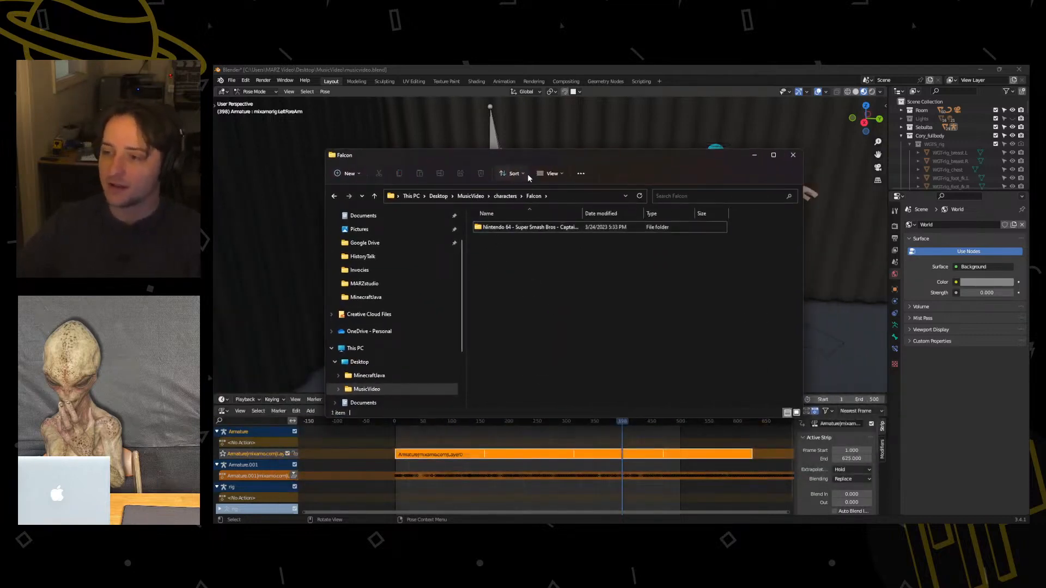
{"action": "left_click_drag", "start_coordinate": [521, 161], "coordinate": [546, 210]}
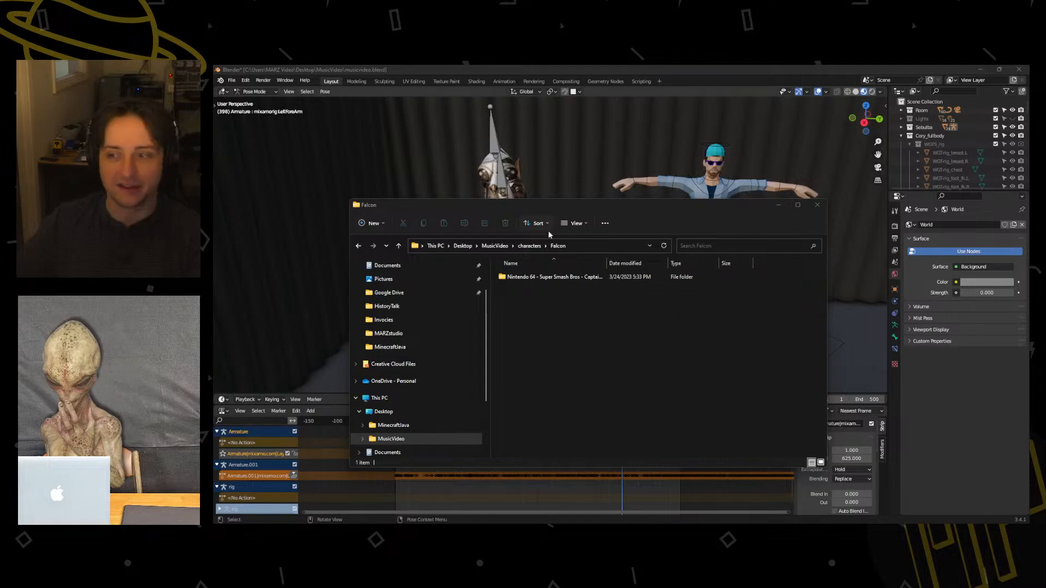
Open the extracted Nintendo 64 Captain Falcon folder and move its window off to the other display.
{"action": "left_click_drag", "start_coordinate": [550, 211], "coordinate": [478, 217]}
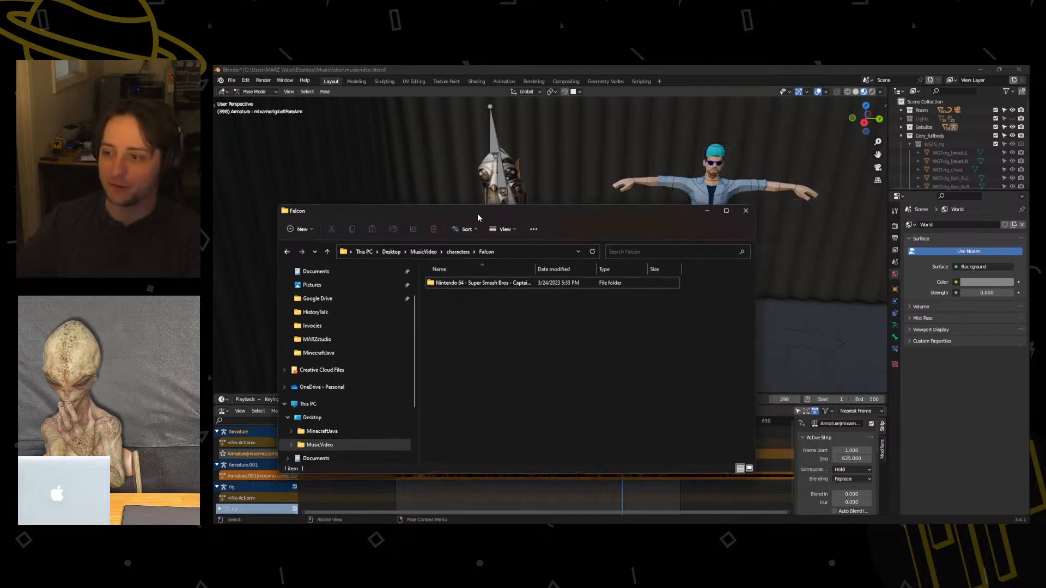
{"action": "double_click", "coordinate": [458, 284]}
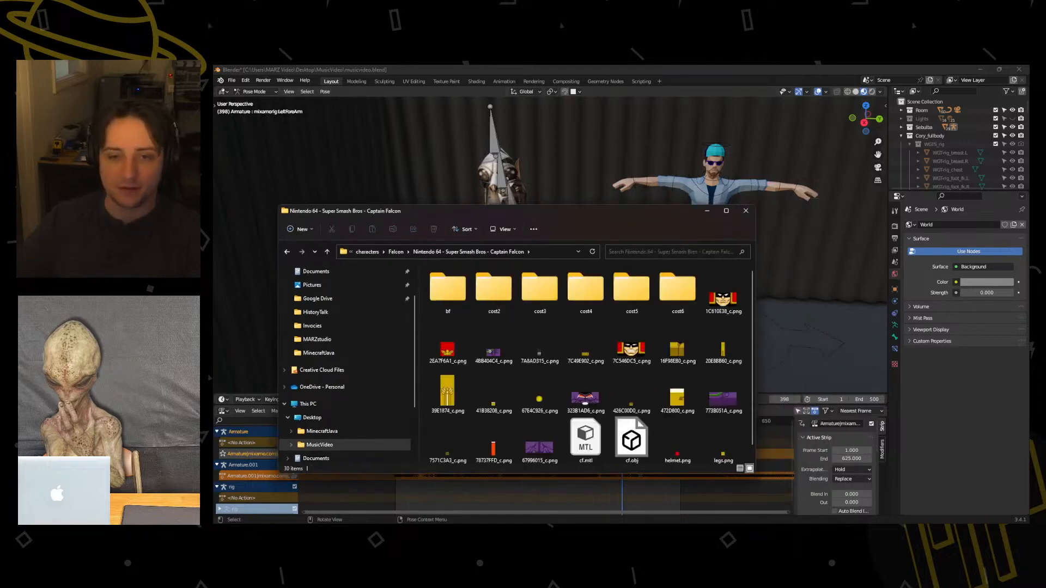
{"action": "left_click_drag", "start_coordinate": [406, 214], "coordinate": [213, 210]}
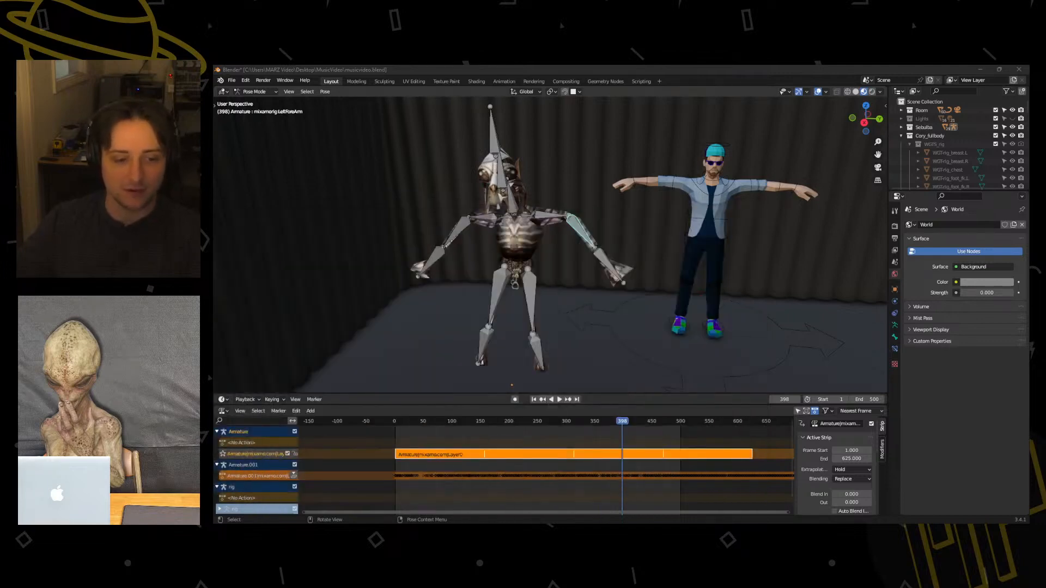
Switch to Mixamo in the browser and open the dialog for uploading a character.
{"action": "key", "text": "super+d"}
{"action": "key", "text": "super+d"}
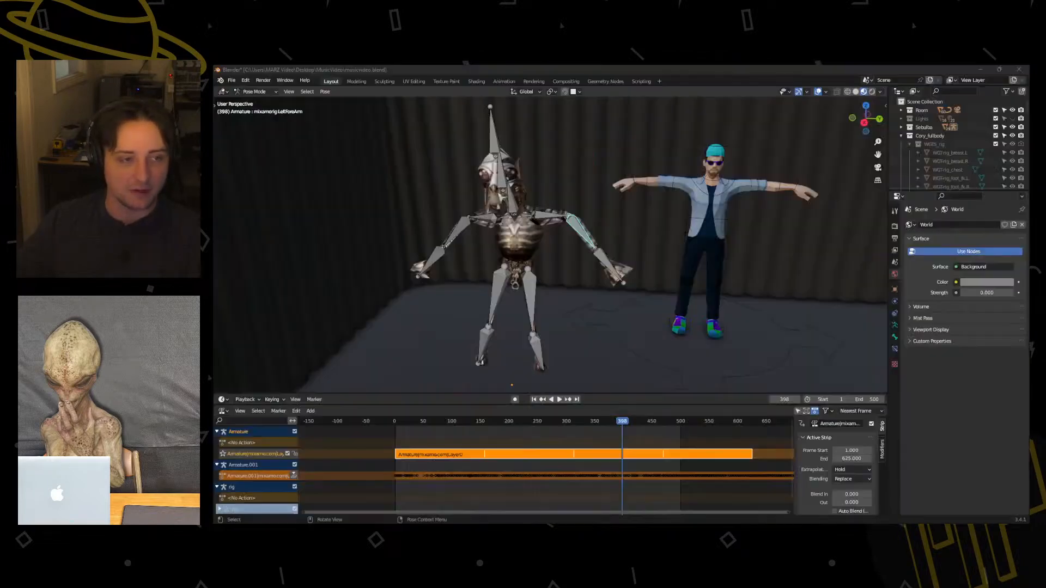
{"action": "left_click_drag", "start_coordinate": [21, 245], "coordinate": [518, 69]}
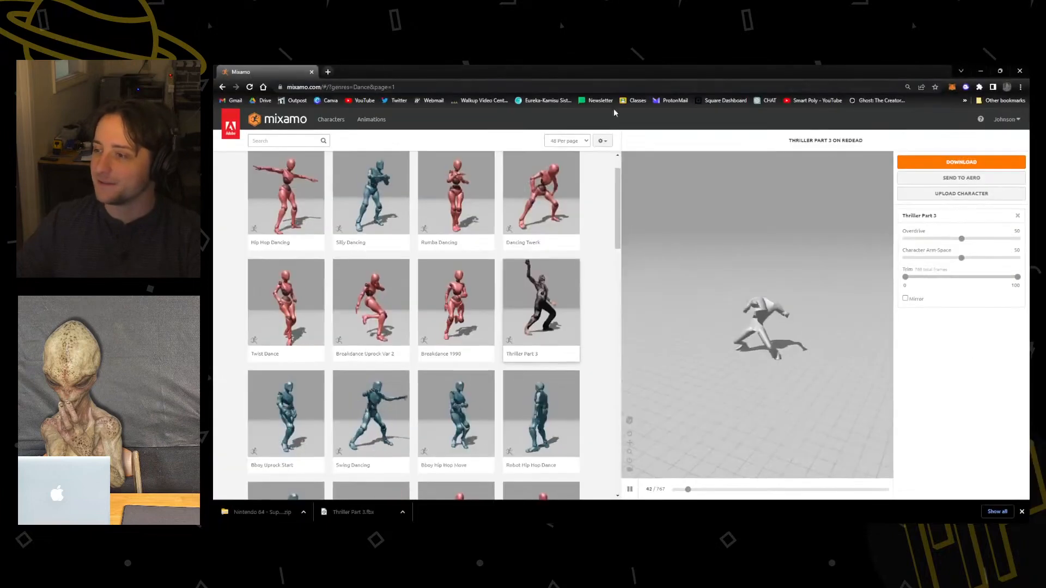
{"action": "left_click", "coordinate": [961, 194]}
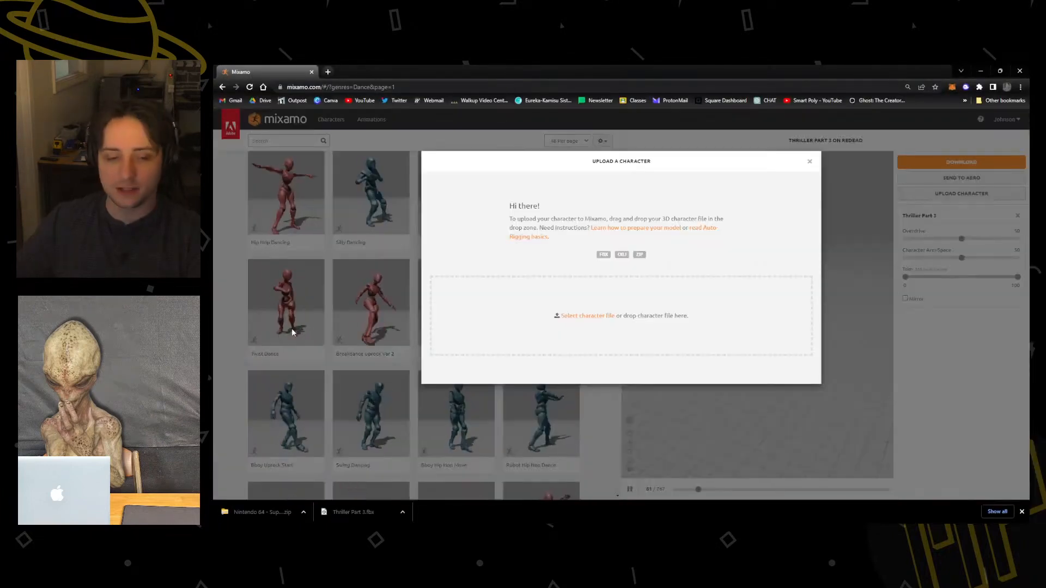
Upload the Captain Falcon model file to the auto-rigger.
{"action": "left_click_drag", "start_coordinate": [353, 512], "coordinate": [554, 327]}
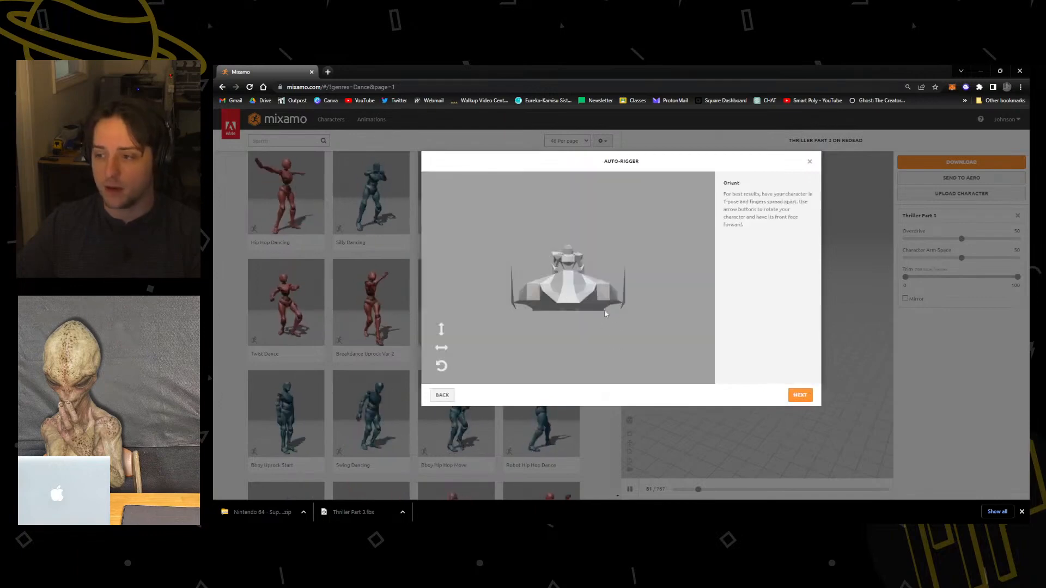
{"action": "right_click", "coordinate": [625, 318]}
{"action": "left_click", "coordinate": [567, 343]}
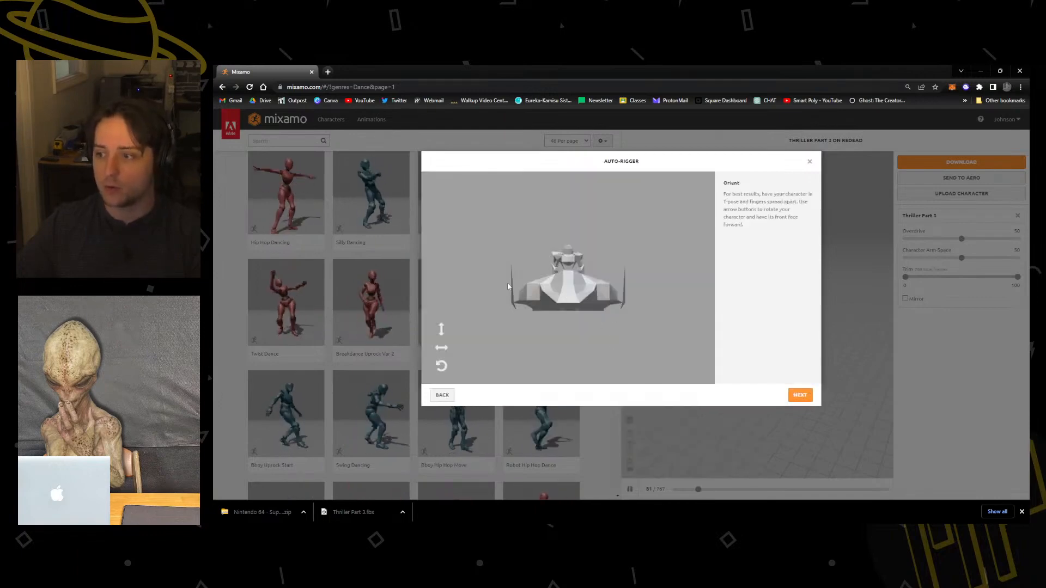
Try reorienting the uploaded model around its axes and close the auto-rigger without continuing.
{"action": "left_click", "coordinate": [441, 329]}
{"action": "left_click", "coordinate": [441, 349]}
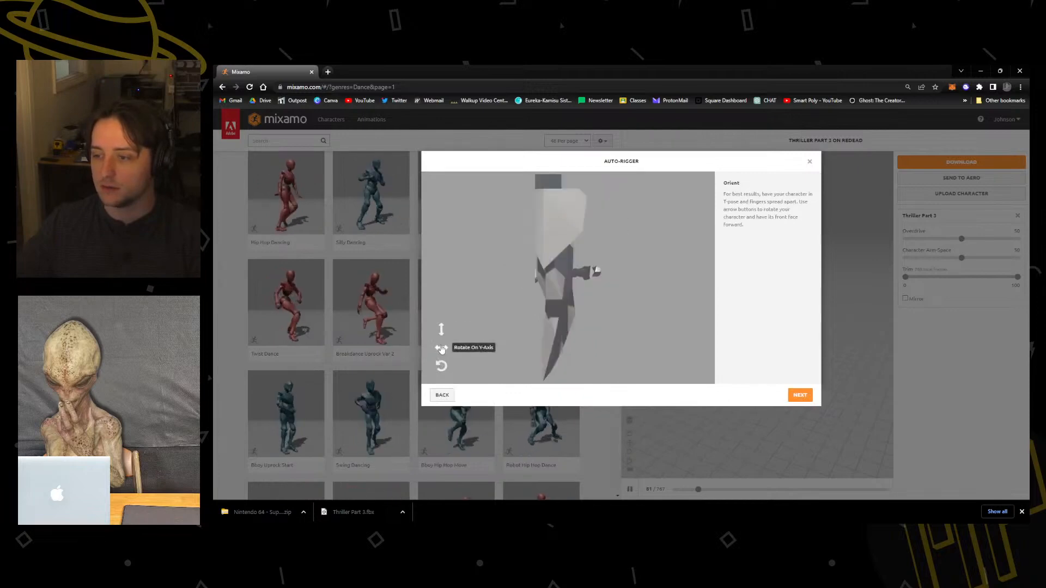
{"action": "left_click", "coordinate": [441, 367]}
{"action": "left_click", "coordinate": [447, 352]}
{"action": "left_click", "coordinate": [447, 351]}
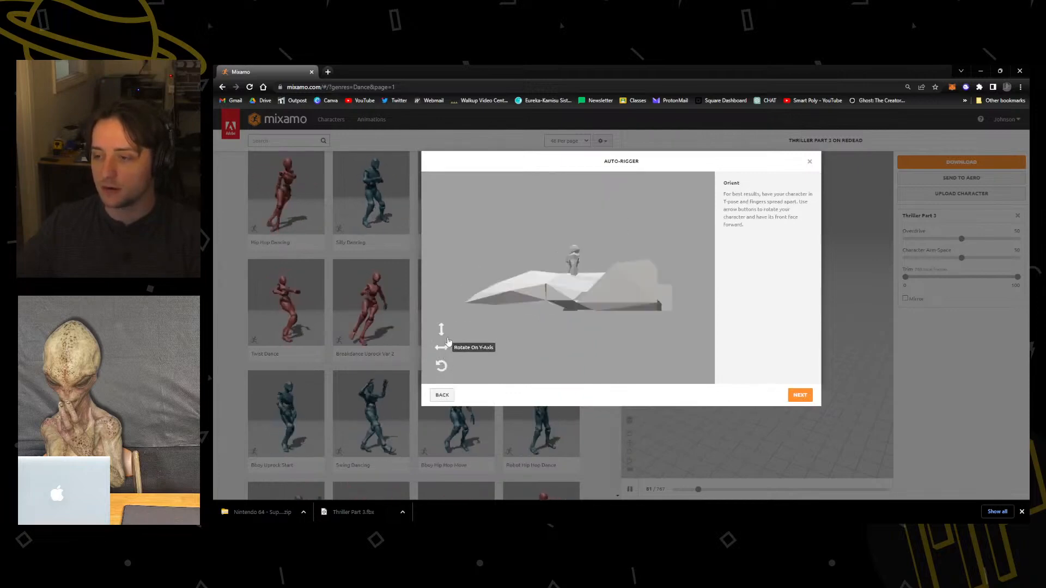
{"action": "left_click", "coordinate": [445, 348]}
{"action": "left_click", "coordinate": [449, 348]}
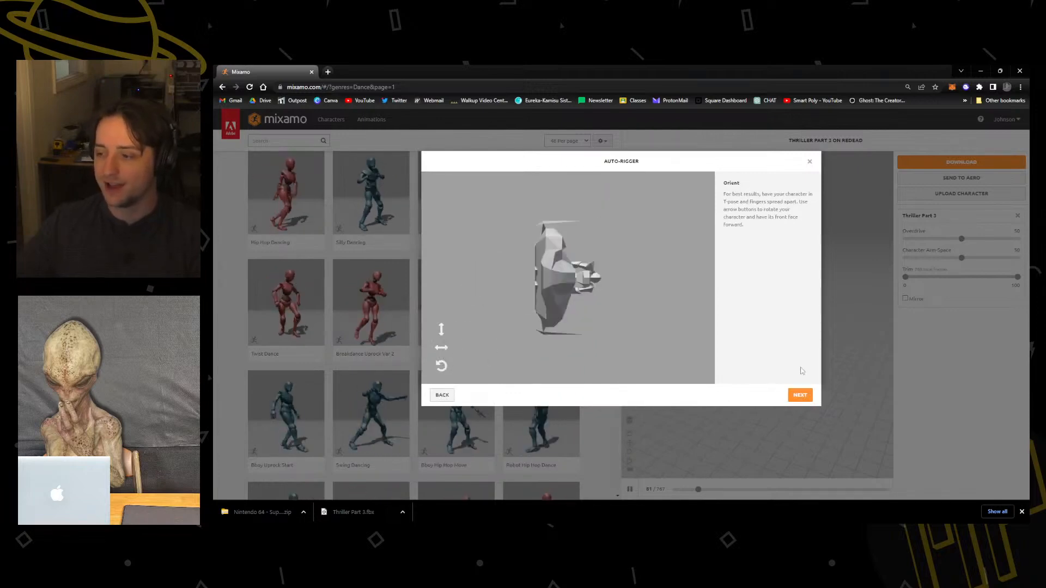
{"action": "left_click", "coordinate": [809, 161]}
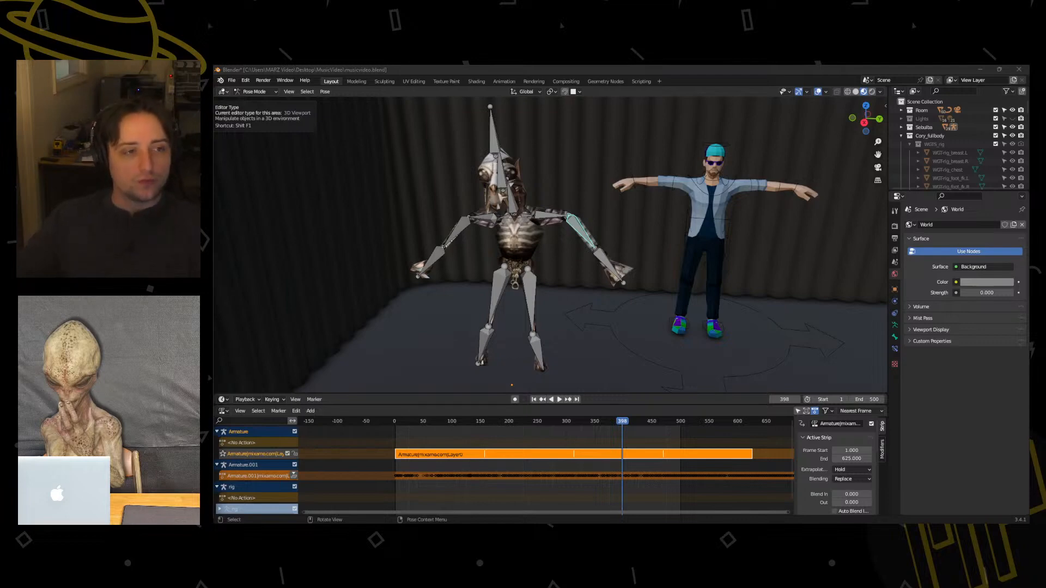
Switch to a new, empty Blender scene and delete all the default objects.
{"action": "left_click_drag", "start_coordinate": [143, 82], "coordinate": [491, 66]}
{"action": "left_click", "coordinate": [411, 247]}
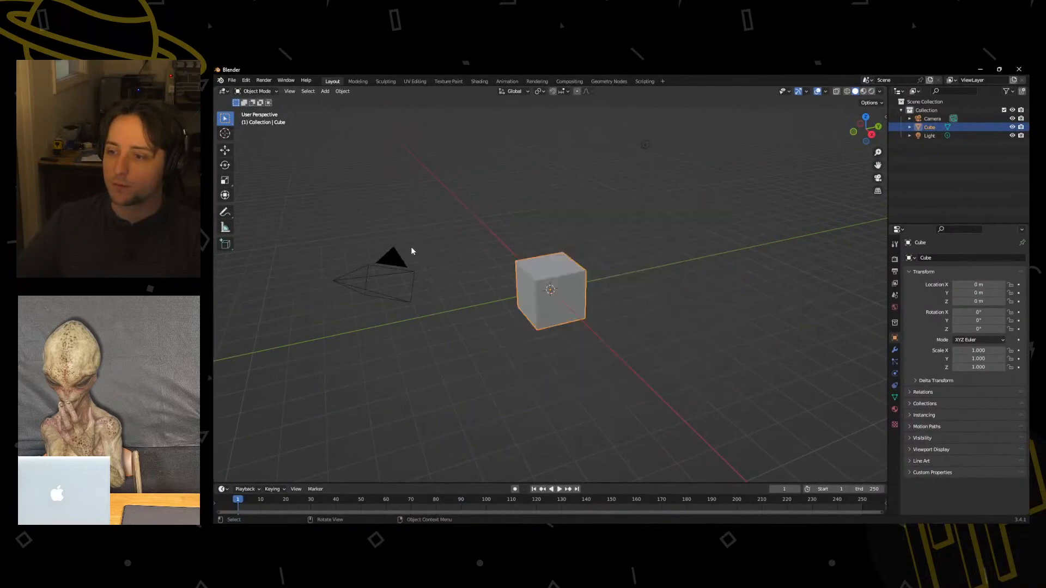
{"action": "key", "text": "a"}
{"action": "key", "text": "x"}
{"action": "left_click", "coordinate": [613, 298]}
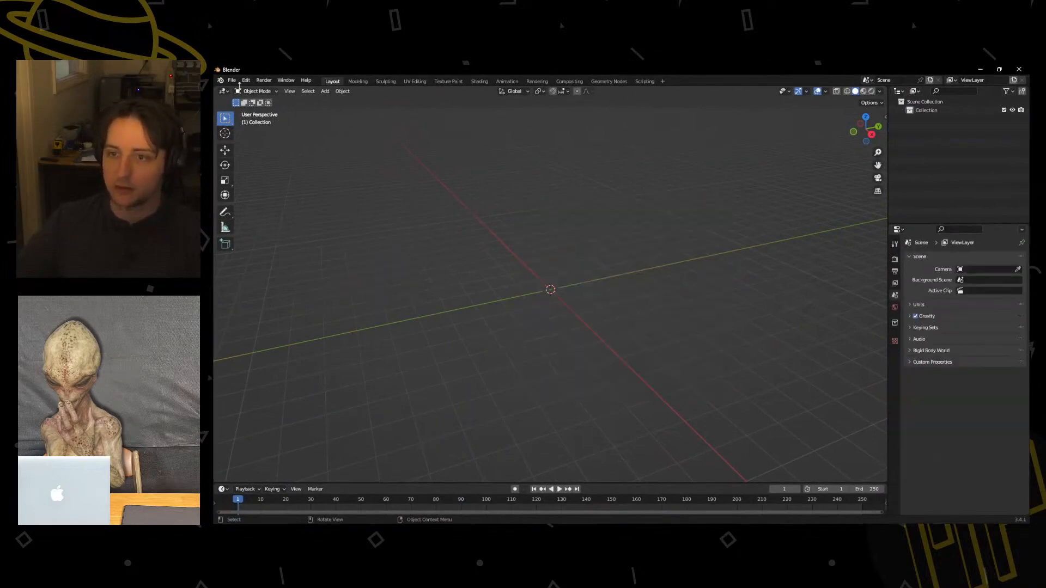
Import cf.obj as a Wavefront OBJ from the Captain Falcon model folder inside Desktop\MusicVideo\characters\Falcon.
{"action": "left_click", "coordinate": [236, 81]}
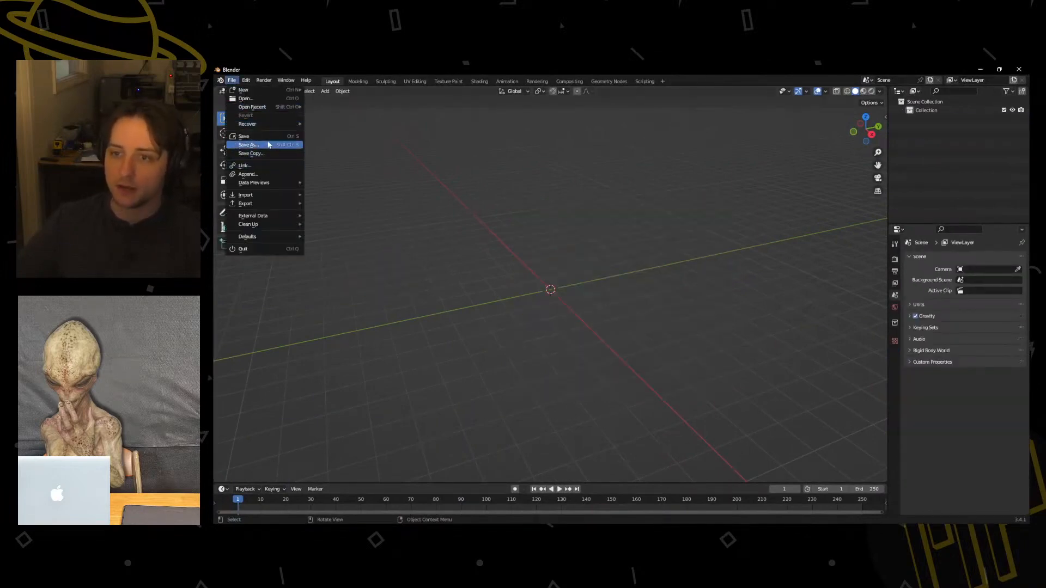
{"action": "mouse_move", "coordinate": [294, 195]}
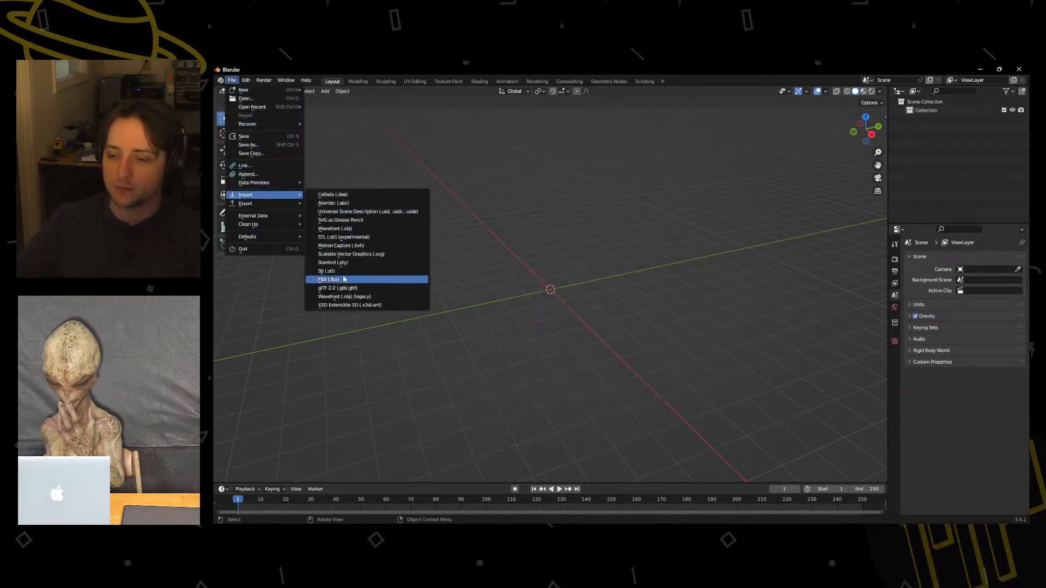
{"action": "left_click", "coordinate": [362, 230]}
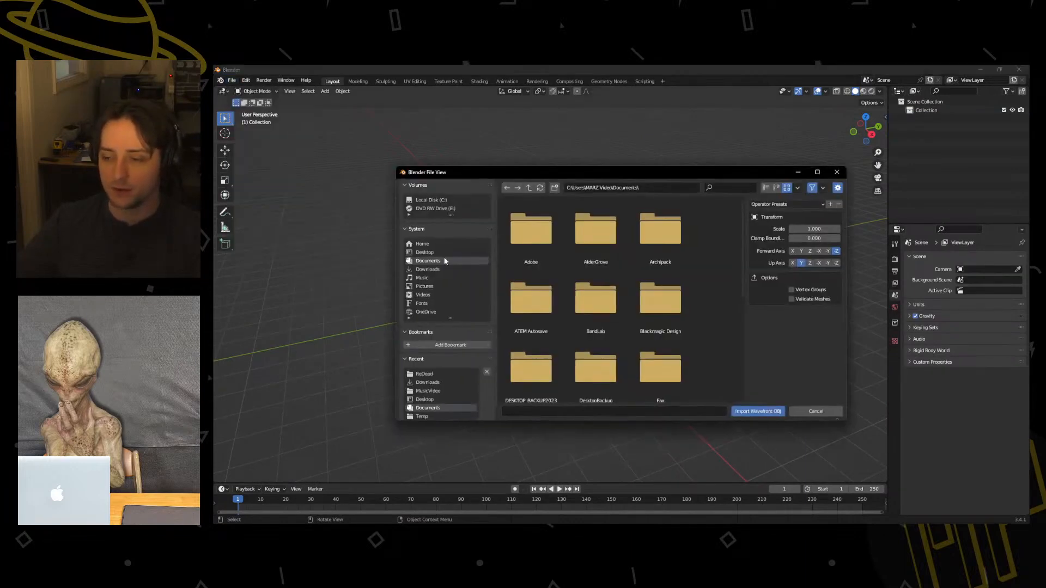
{"action": "left_click", "coordinate": [424, 252]}
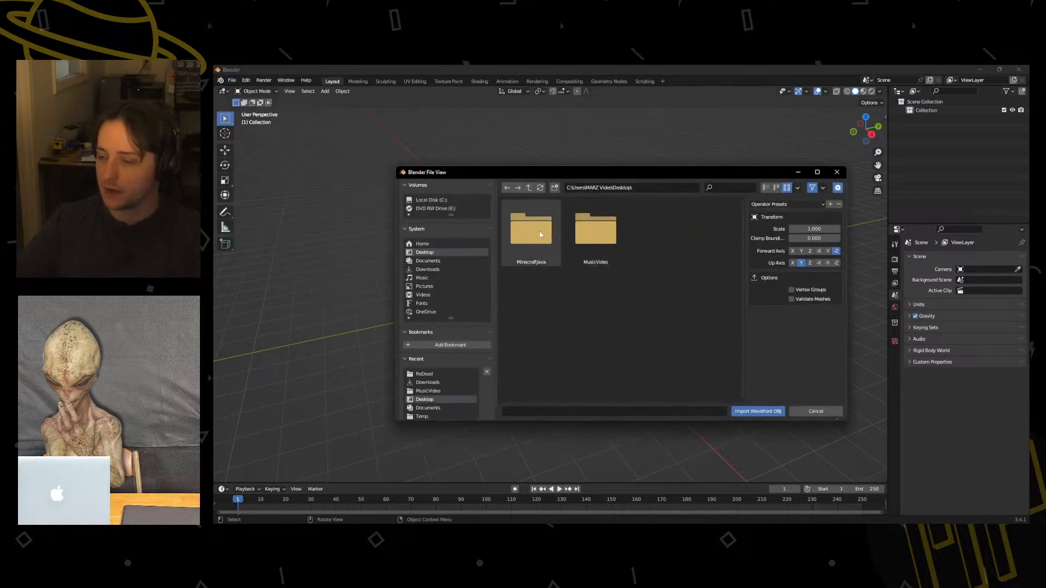
{"action": "double_click", "coordinate": [617, 233]}
{"action": "left_click", "coordinate": [551, 234]}
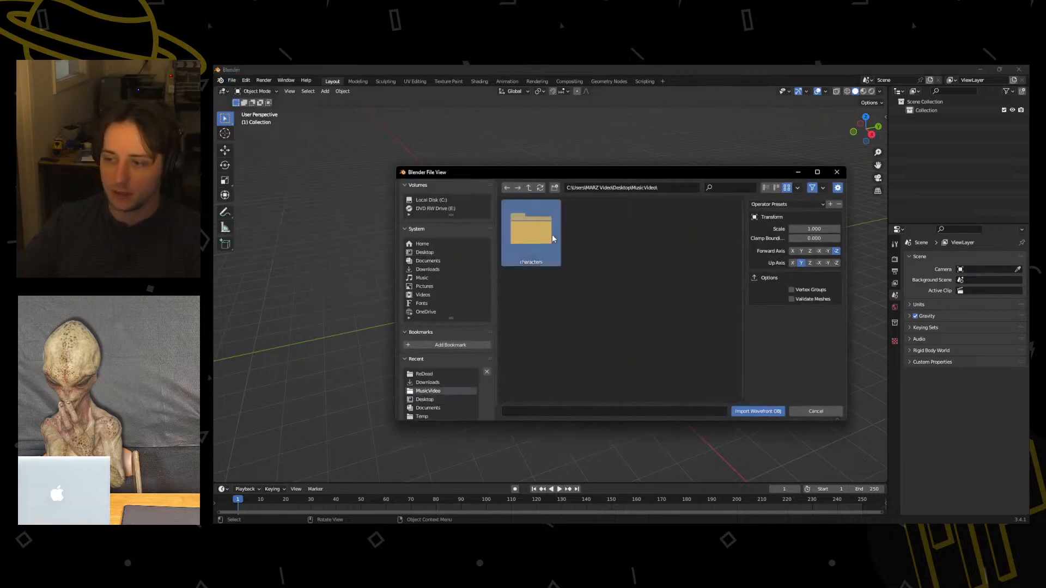
{"action": "double_click", "coordinate": [537, 244]}
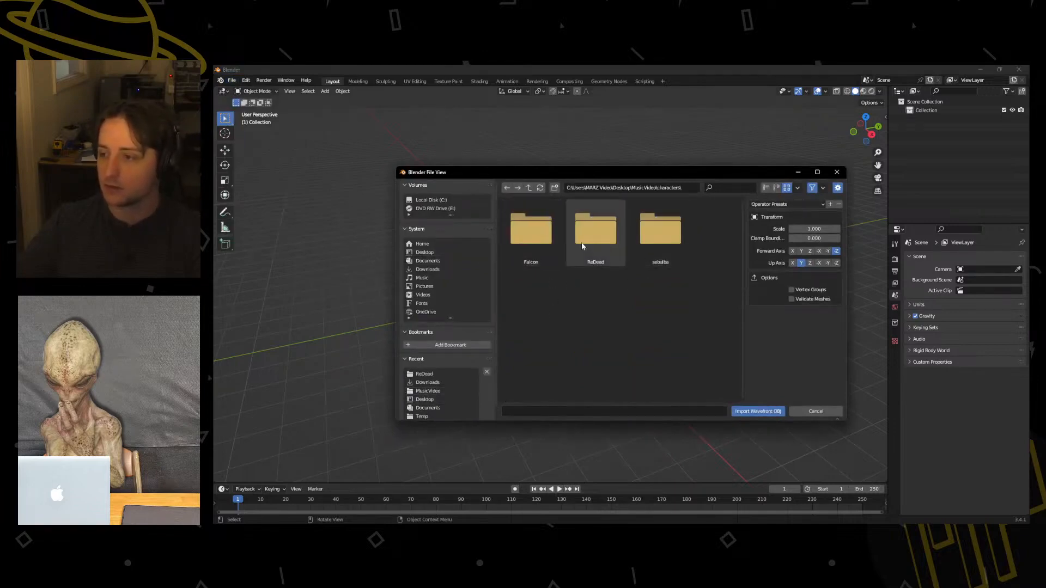
{"action": "double_click", "coordinate": [551, 237]}
{"action": "double_click", "coordinate": [536, 234]}
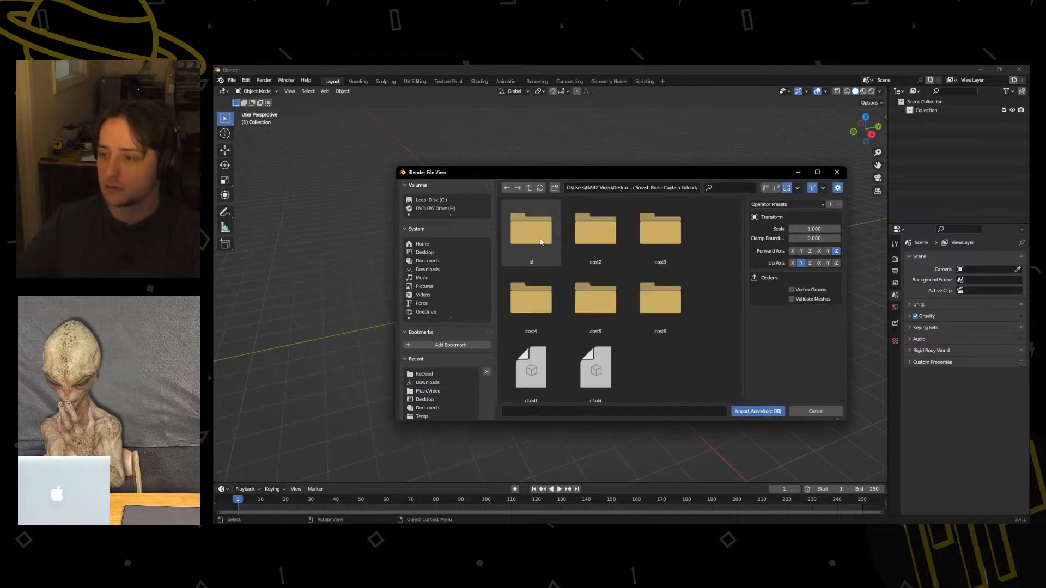
{"action": "scroll", "coordinate": [626, 360], "scroll_direction": "down", "scroll_amount": 1}
{"action": "left_click", "coordinate": [610, 363]}
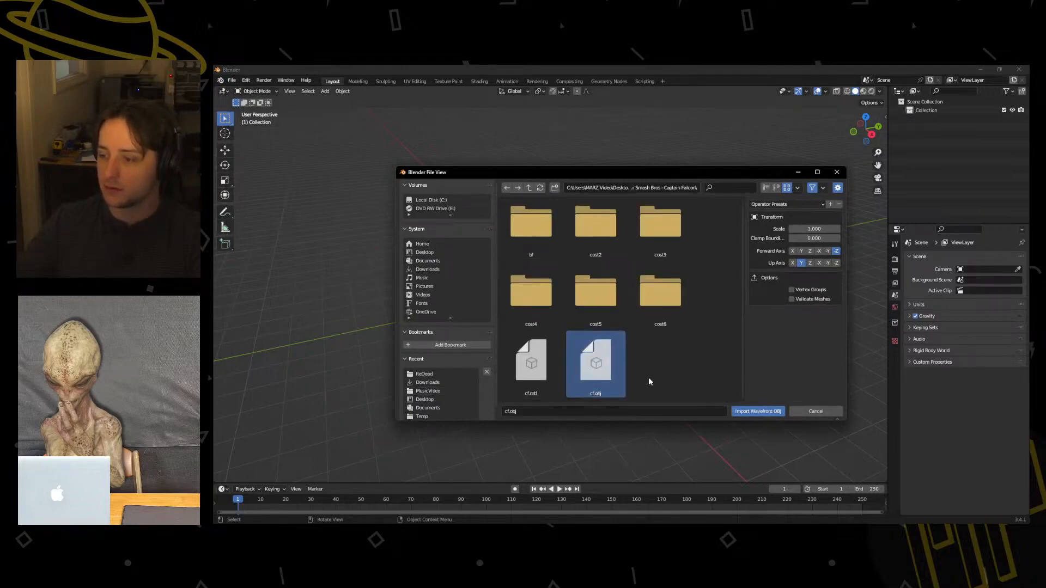
{"action": "left_click", "coordinate": [757, 412]}
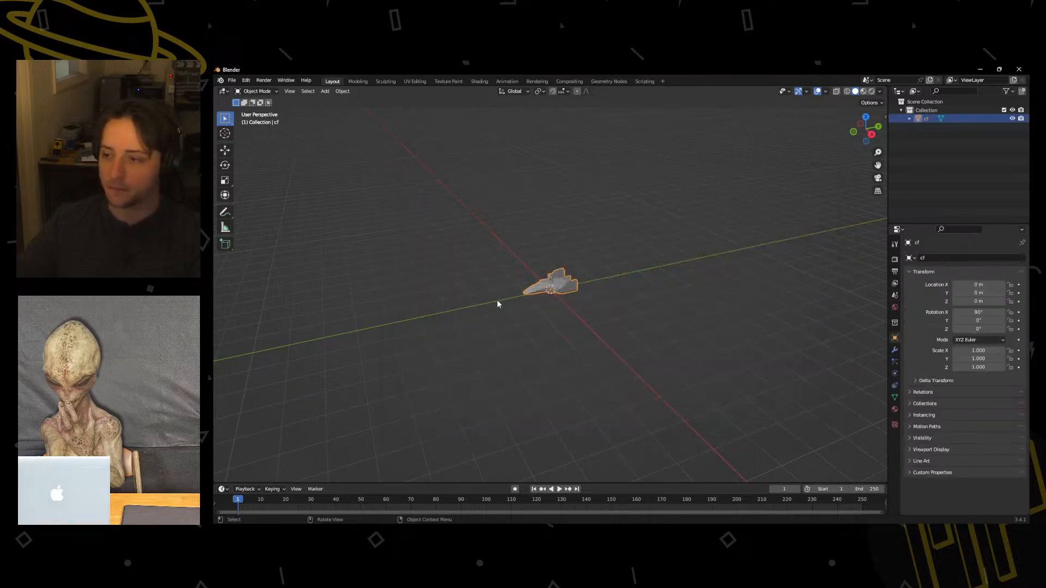
Examine the imported model's mesh in Edit Mode around the vehicle and the character, and return to Object Mode.
{"action": "scroll", "coordinate": [497, 303], "scroll_direction": "up", "scroll_amount": 8}
{"action": "scroll", "coordinate": [495, 284], "scroll_direction": "up", "scroll_amount": 2}
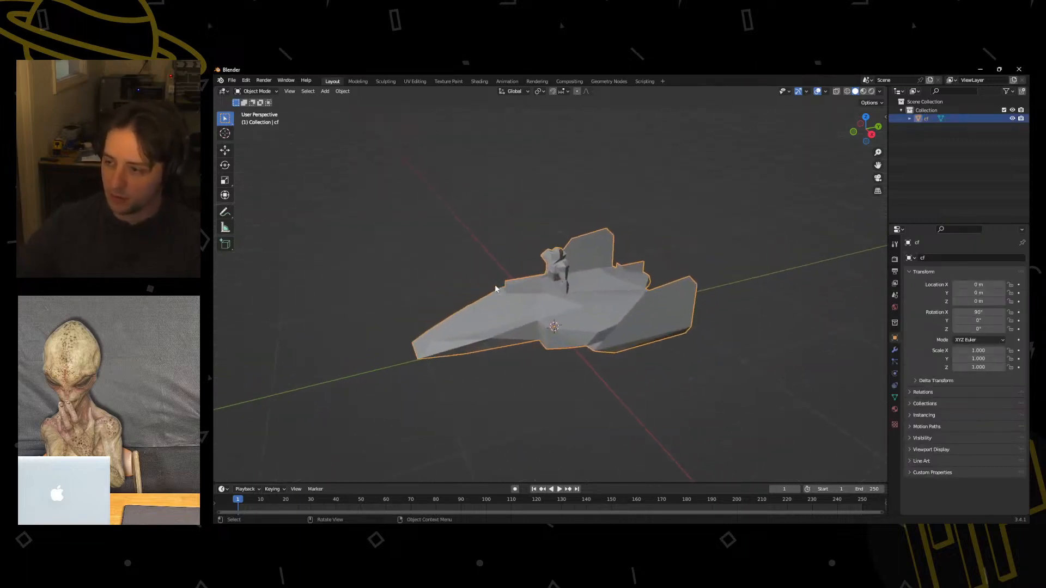
{"action": "scroll", "coordinate": [486, 285], "scroll_direction": "up", "scroll_amount": 4}
{"action": "key", "text": "ctrl+Tab"}
{"action": "left_click", "coordinate": [551, 287]}
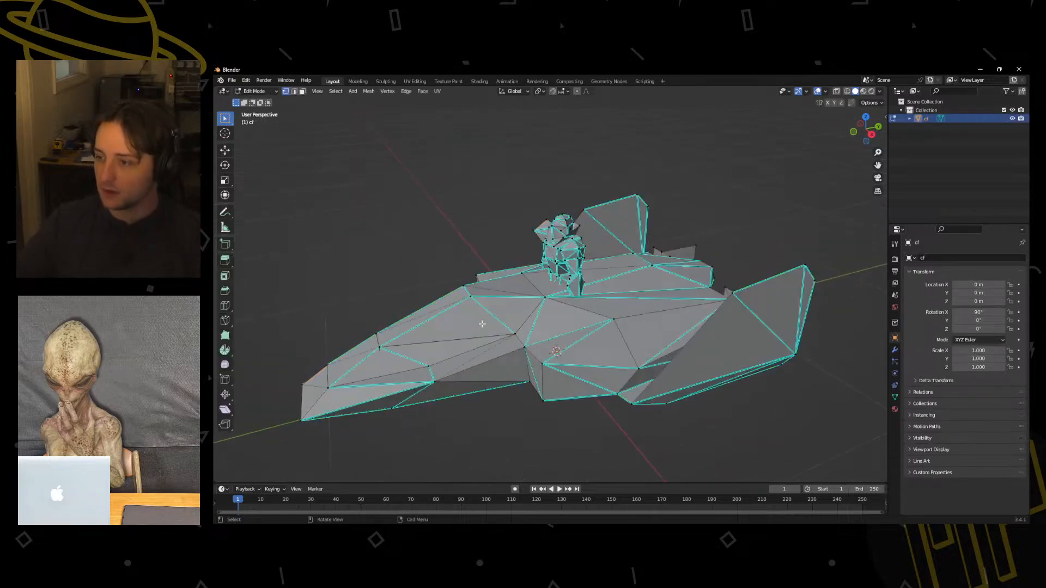
{"action": "middle_click_drag", "start_coordinate": [551, 287], "coordinate": [539, 317]}
{"action": "key", "text": "ctrl+Tab"}
{"action": "left_click", "coordinate": [472, 317]}
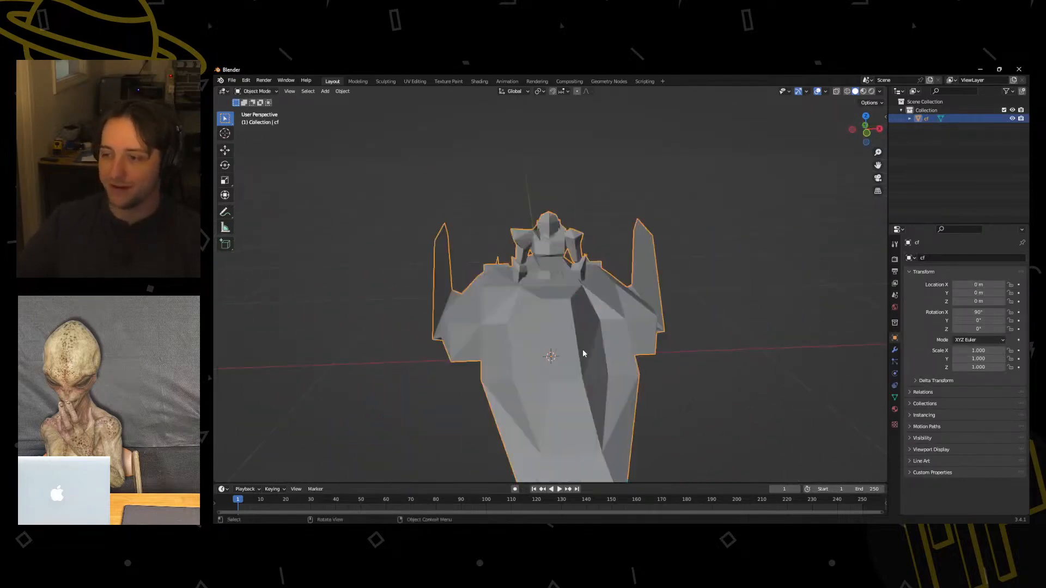
Try to select the vehicle's linked geometry in Edit Mode.
{"action": "middle_click_drag", "start_coordinate": [583, 349], "coordinate": [435, 334]}
{"action": "key", "text": "ctrl+Tab"}
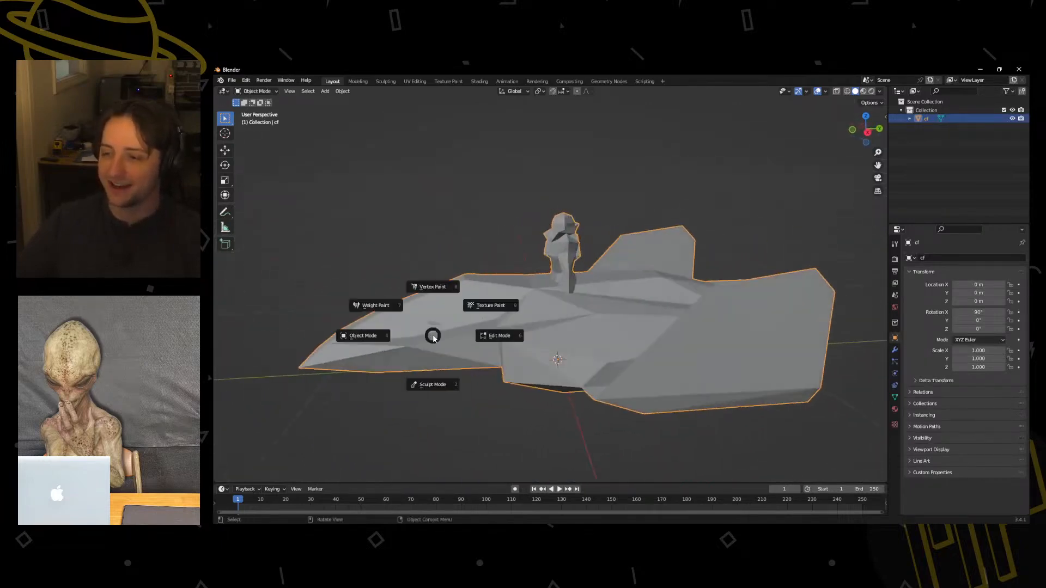
{"action": "left_click", "coordinate": [430, 334]}
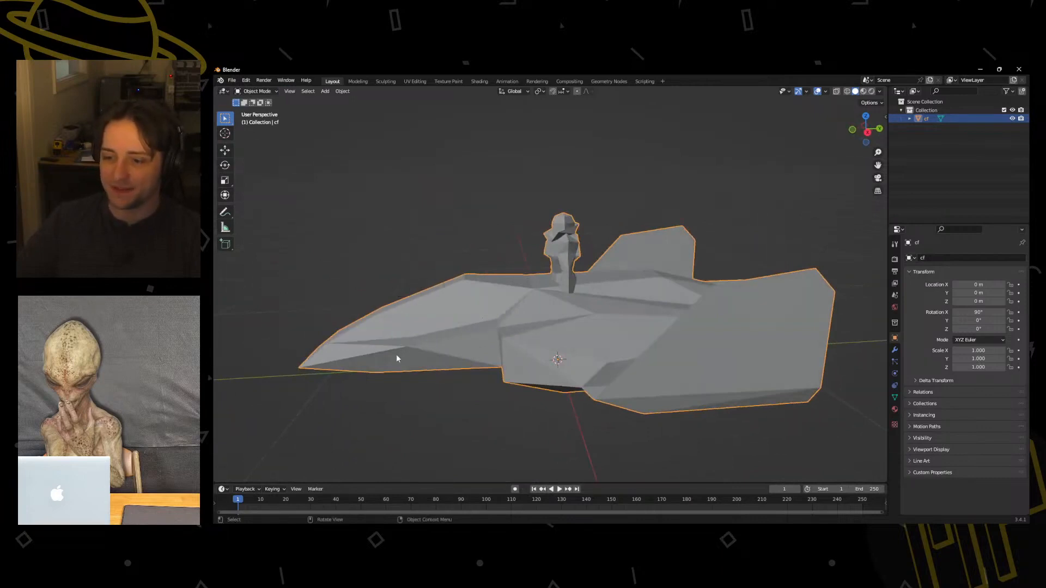
{"action": "key", "text": "ctrl+Tab"}
{"action": "left_click", "coordinate": [418, 348]}
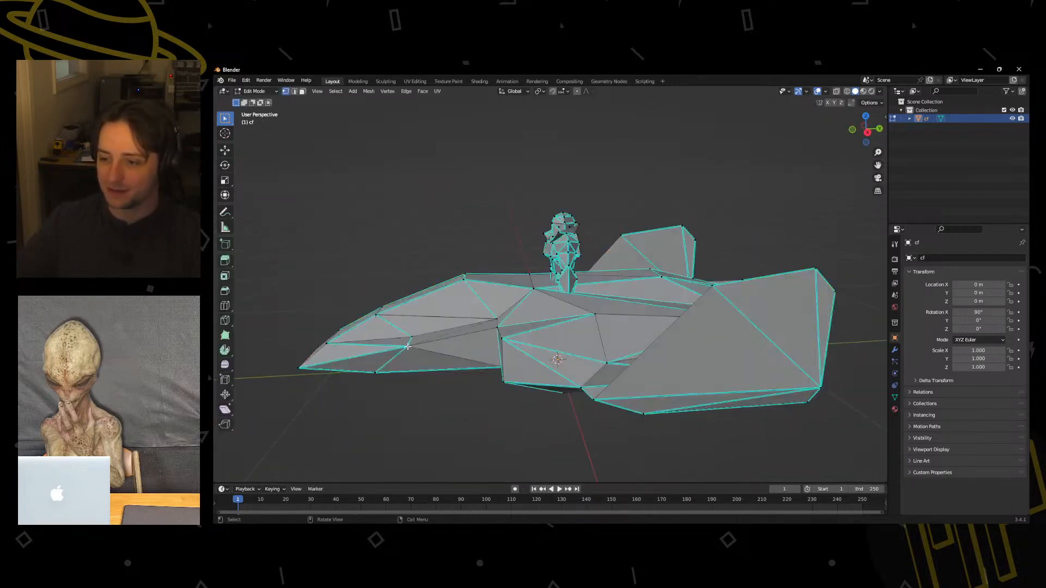
{"action": "key", "text": "ctrl+l"}
{"action": "middle_click_drag", "start_coordinate": [410, 342], "coordinate": [510, 369]}
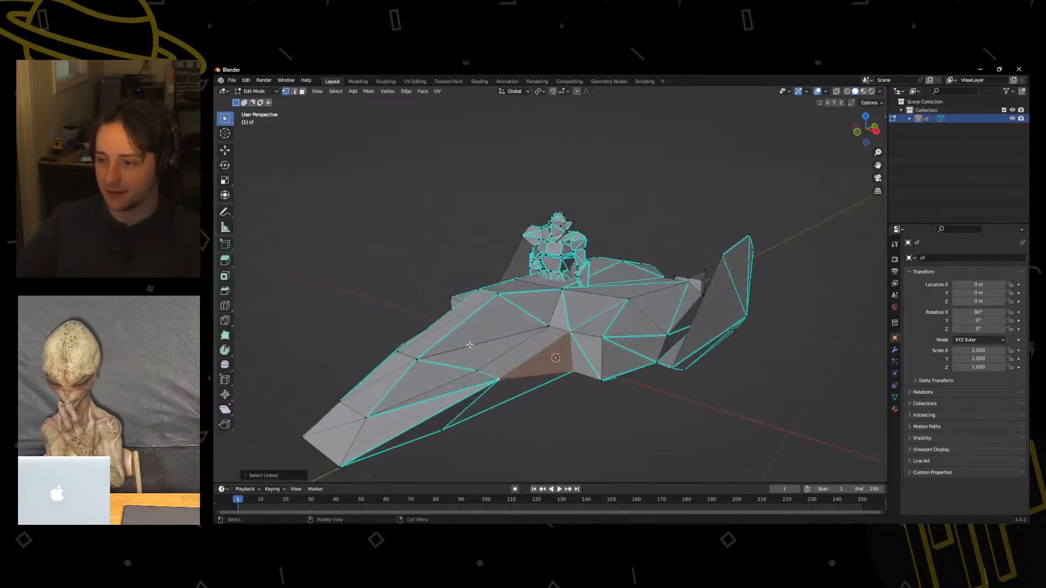
Merge all of the model's vertices by distance in Edit Mode and clear the selection.
{"action": "key", "text": "ctrl+Tab"}
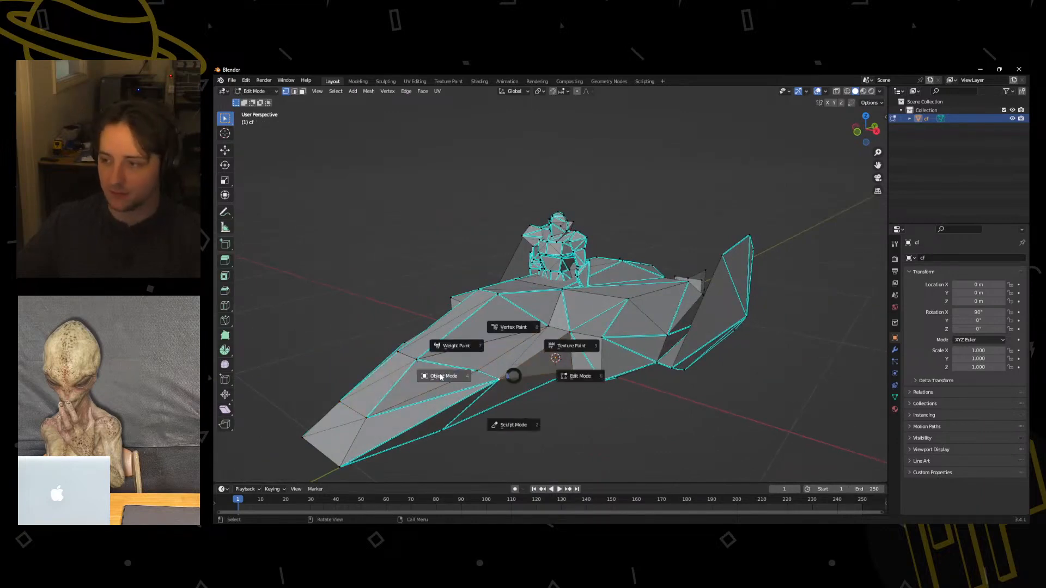
{"action": "left_click", "coordinate": [488, 374]}
{"action": "key", "text": "ctrl+Tab"}
{"action": "left_click", "coordinate": [577, 353]}
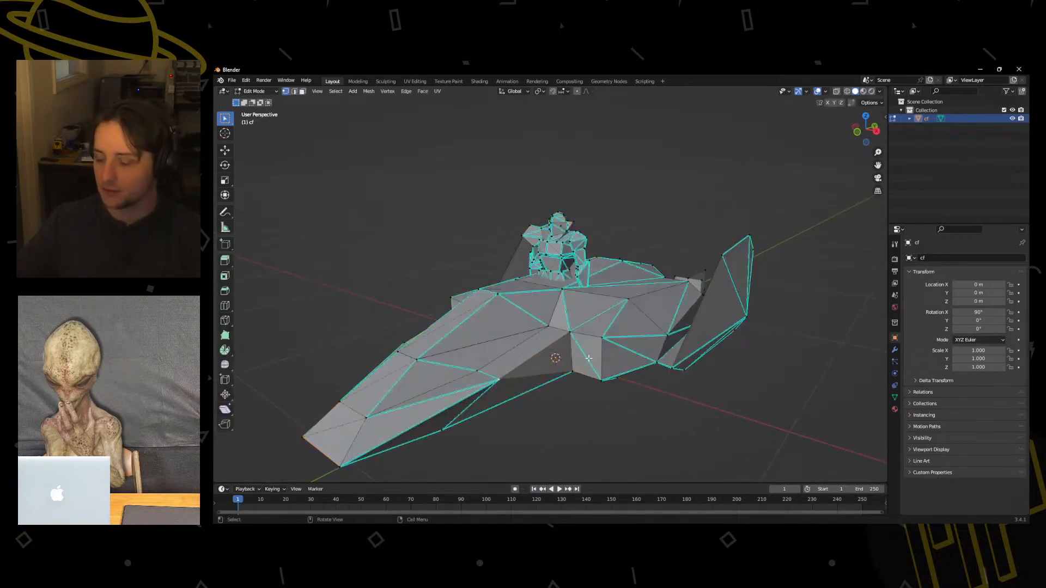
{"action": "key", "text": "a"}
{"action": "key", "text": "m"}
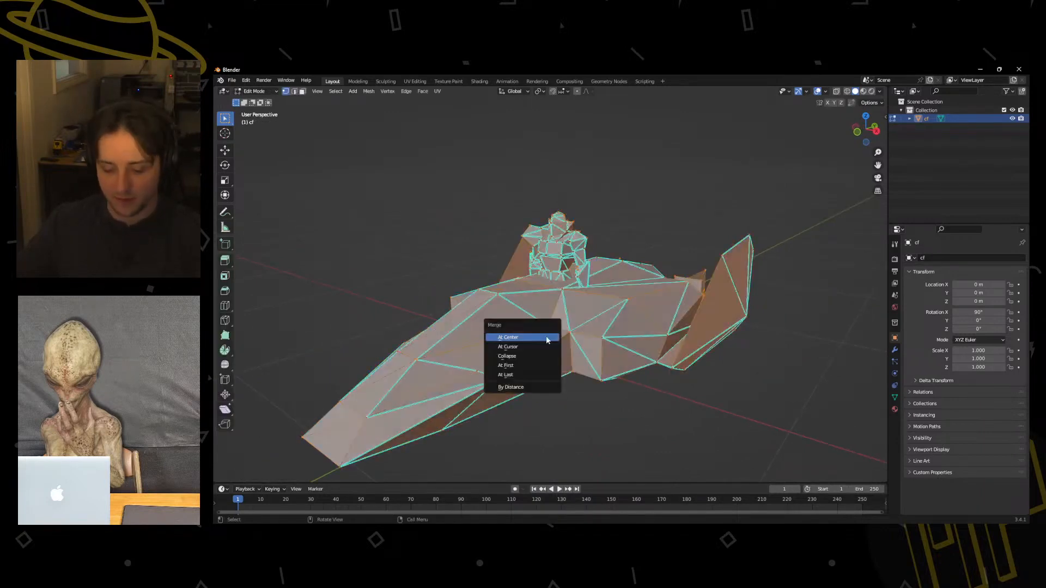
{"action": "left_click", "coordinate": [513, 388]}
{"action": "key", "text": "alt+a"}
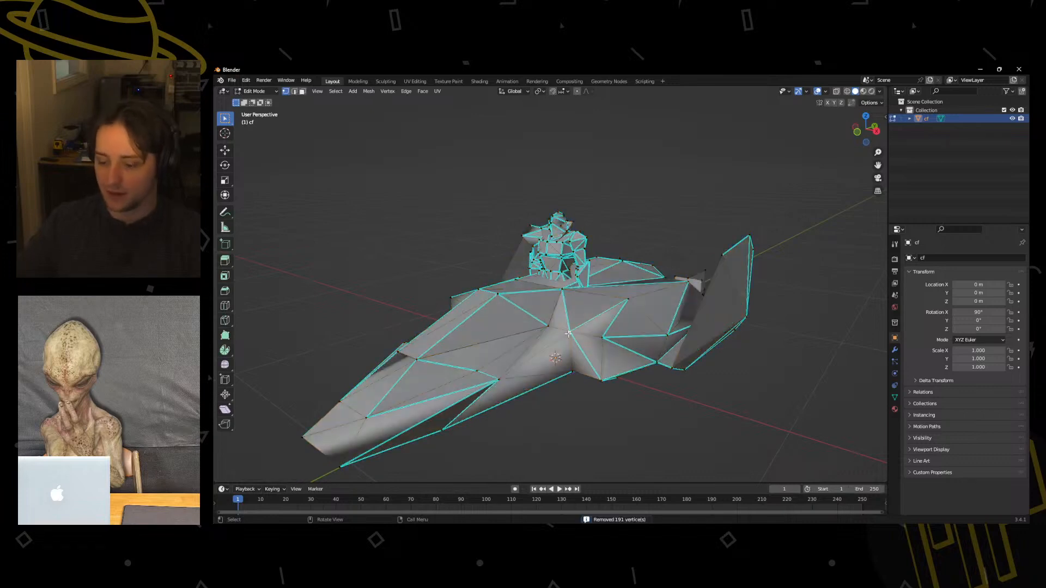
Select the vehicle's linked geometry and delete it from around the character.
{"action": "key", "text": "l"}
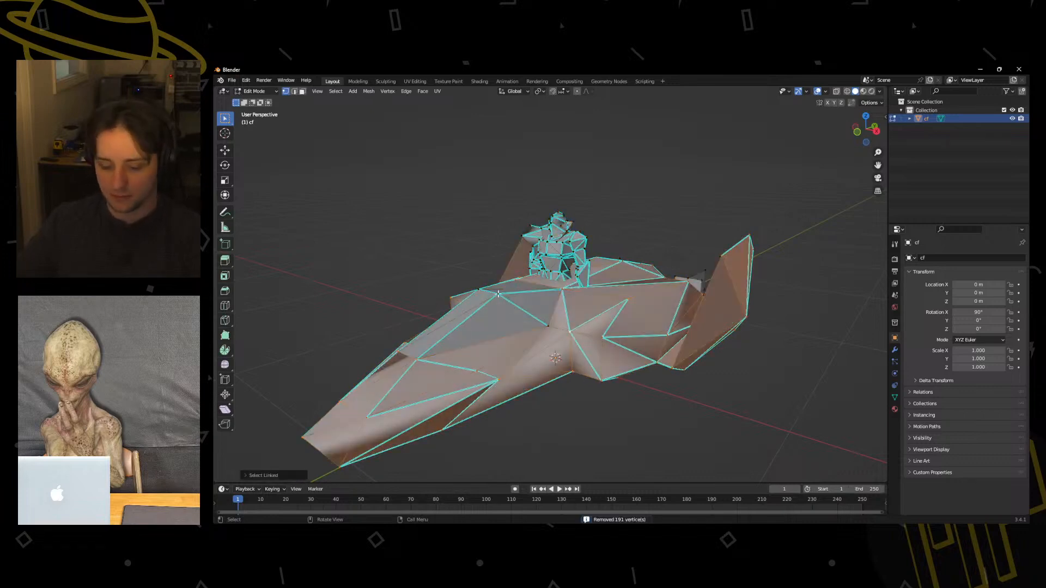
{"action": "key", "text": "l"}
{"action": "key", "text": "x"}
{"action": "left_click", "coordinate": [505, 308]}
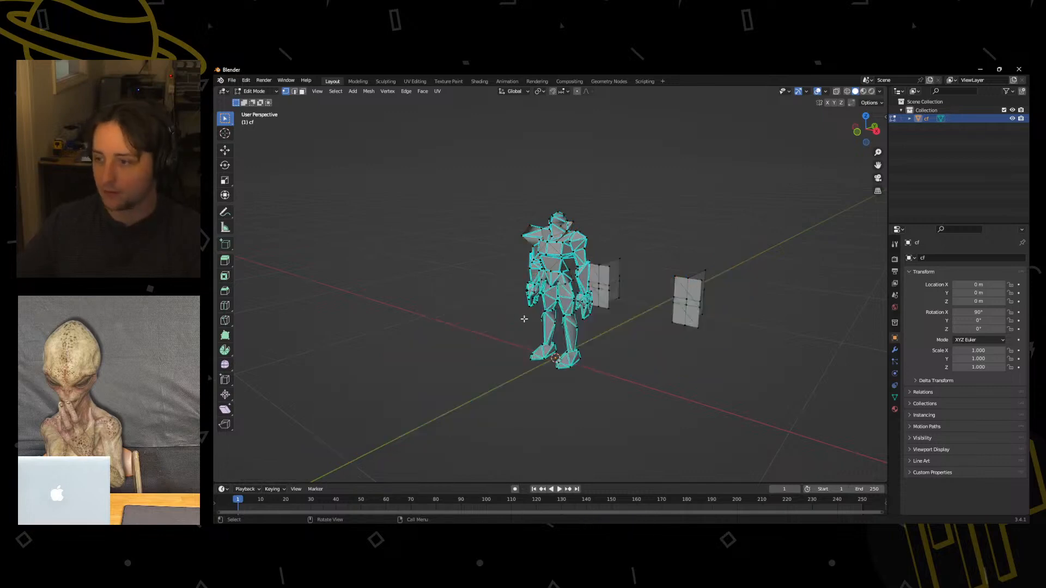
Turn on X-ray and delete the two leftover box-shaped vehicle parts behind the character.
{"action": "middle_click_drag", "start_coordinate": [505, 307], "coordinate": [643, 313]}
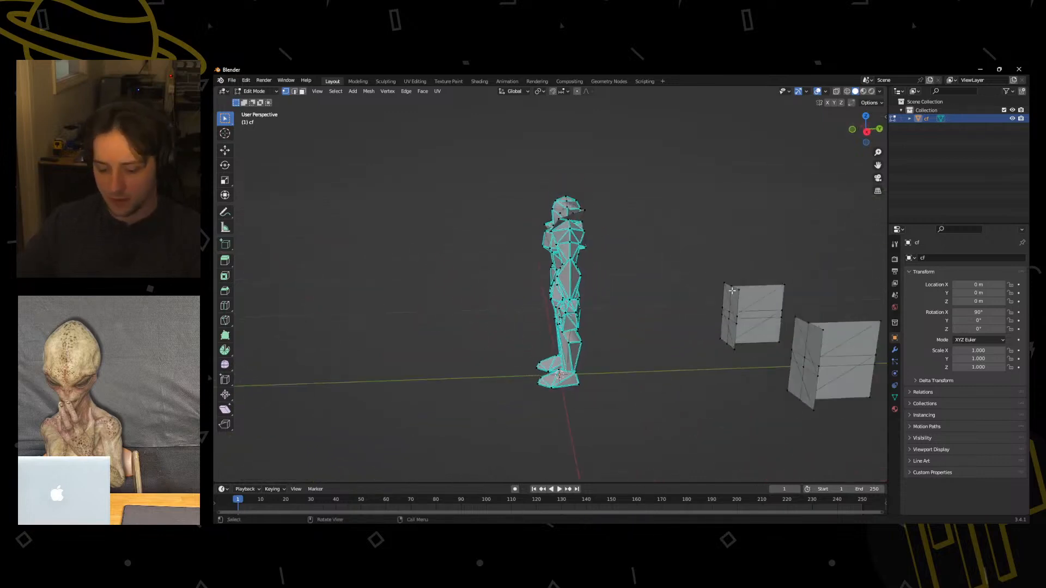
{"action": "key", "text": "l"}
{"action": "key", "text": "l"}
{"action": "scroll", "coordinate": [767, 417], "scroll_direction": "down", "scroll_amount": 2}
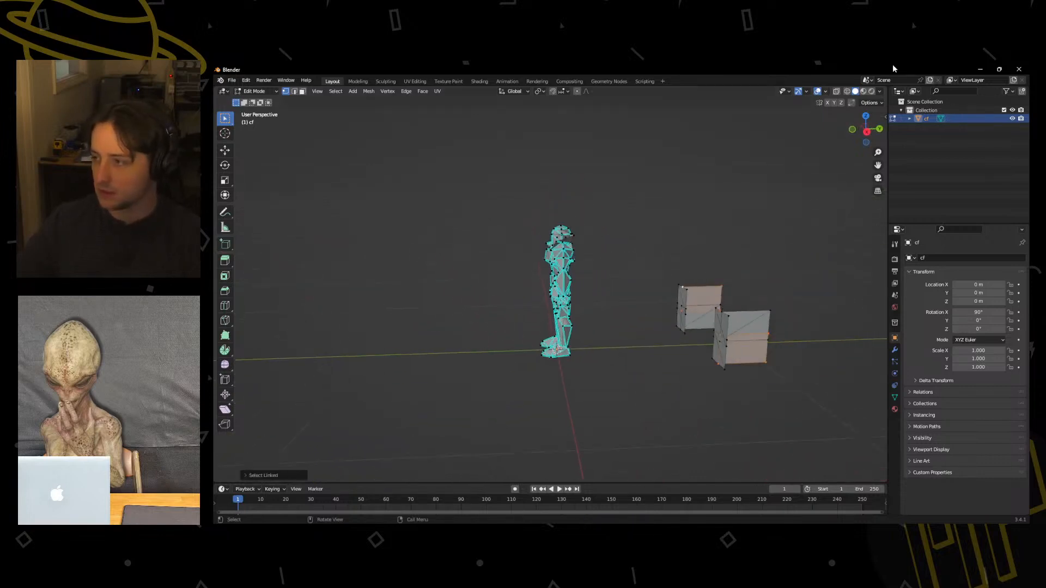
{"action": "left_click", "coordinate": [836, 91]}
{"action": "left_click_drag", "start_coordinate": [634, 398], "coordinate": [798, 216]}
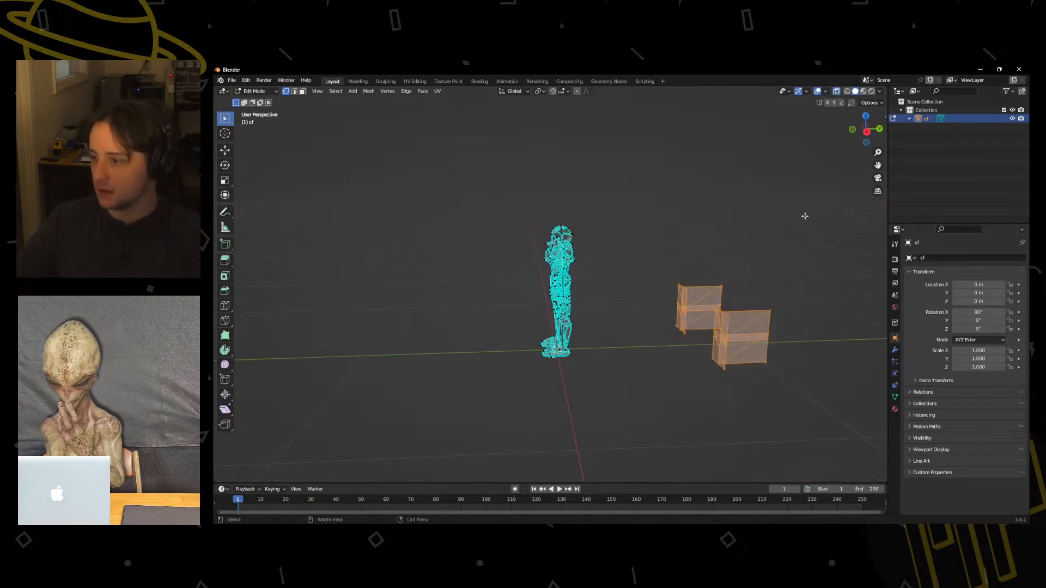
{"action": "key", "text": "x"}
{"action": "left_click", "coordinate": [805, 217]}
Select all of the character's vertices and show the model's textures with Material Preview shading.
{"action": "scroll", "coordinate": [579, 273], "scroll_direction": "up", "scroll_amount": 5}
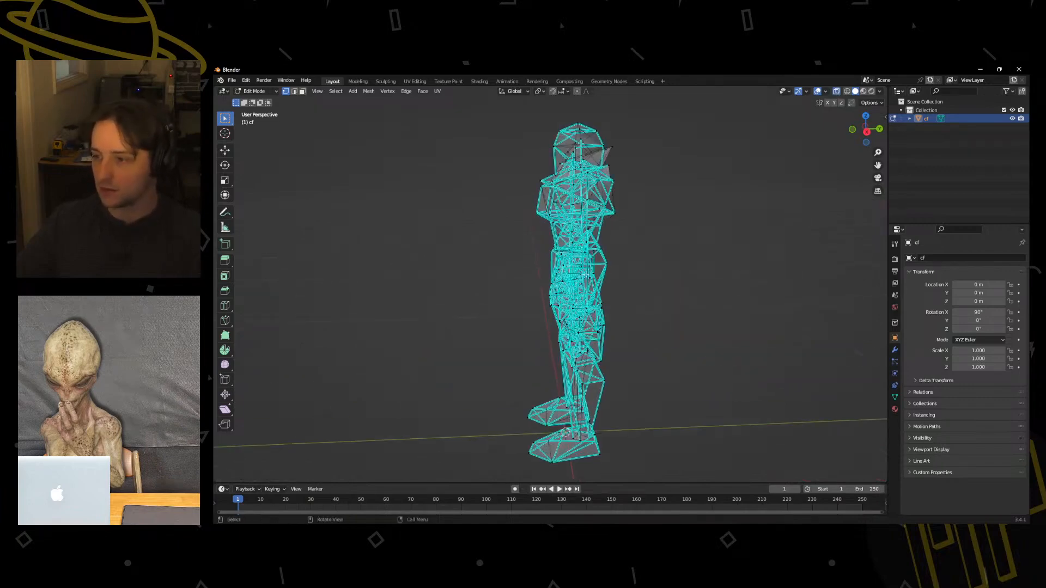
{"action": "middle_click_drag", "start_coordinate": [535, 303], "coordinate": [637, 306]}
{"action": "key", "text": "a"}
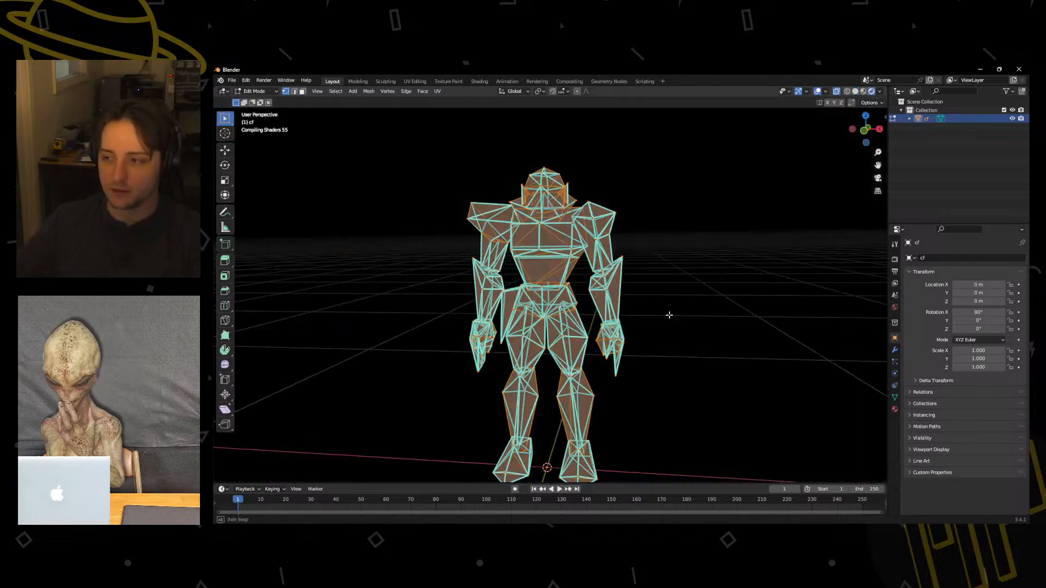
{"action": "middle_click_drag", "start_coordinate": [669, 313], "coordinate": [872, 129]}
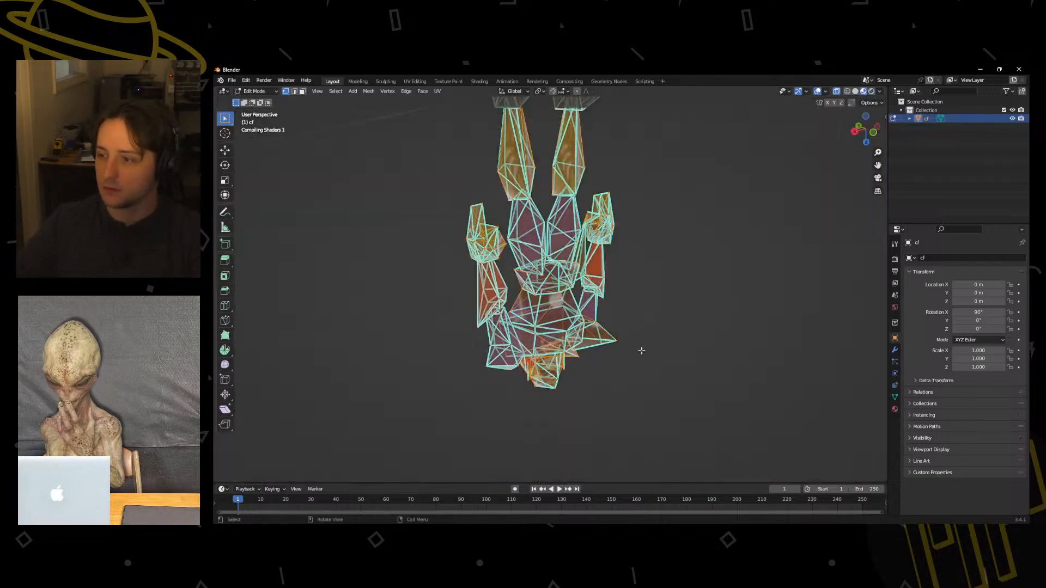
{"action": "middle_click_drag", "start_coordinate": [648, 347], "coordinate": [491, 215]}
{"action": "middle_click_drag", "start_coordinate": [751, 376], "coordinate": [525, 301]}
Return to Object Mode, toggle X-ray and inspect the textured character's surface shading up close.
{"action": "key", "text": "ctrl+Tab"}
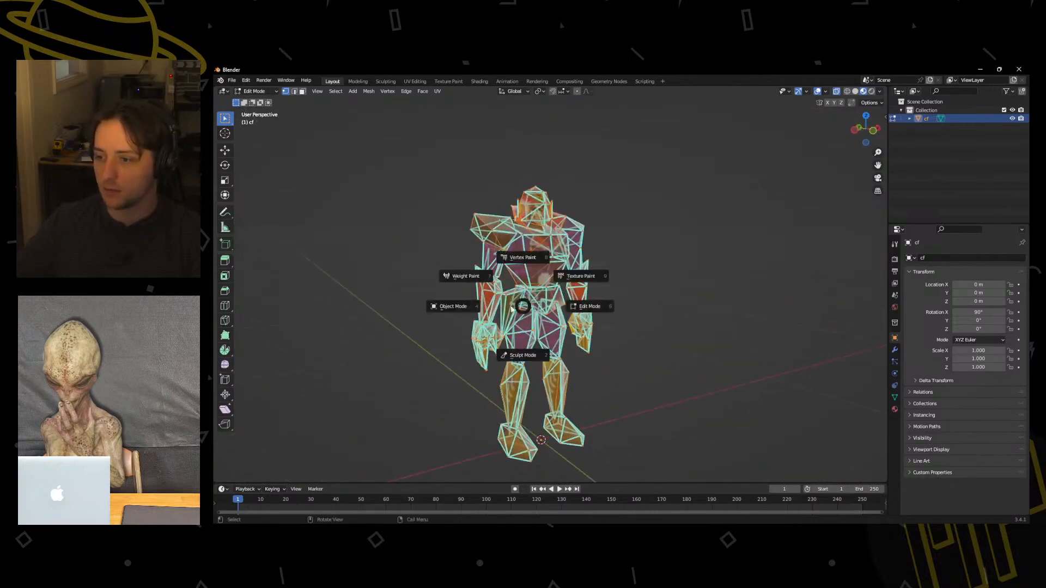
{"action": "left_click", "coordinate": [453, 308]}
{"action": "middle_click_drag", "start_coordinate": [443, 311], "coordinate": [423, 311]}
{"action": "left_click", "coordinate": [836, 93]}
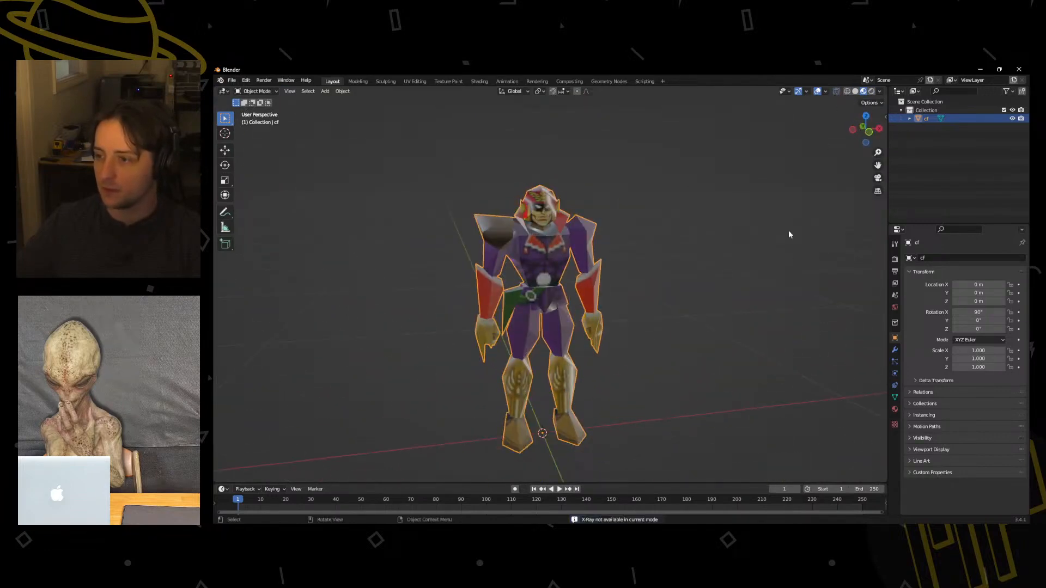
{"action": "middle_click_drag", "start_coordinate": [751, 318], "coordinate": [707, 321]}
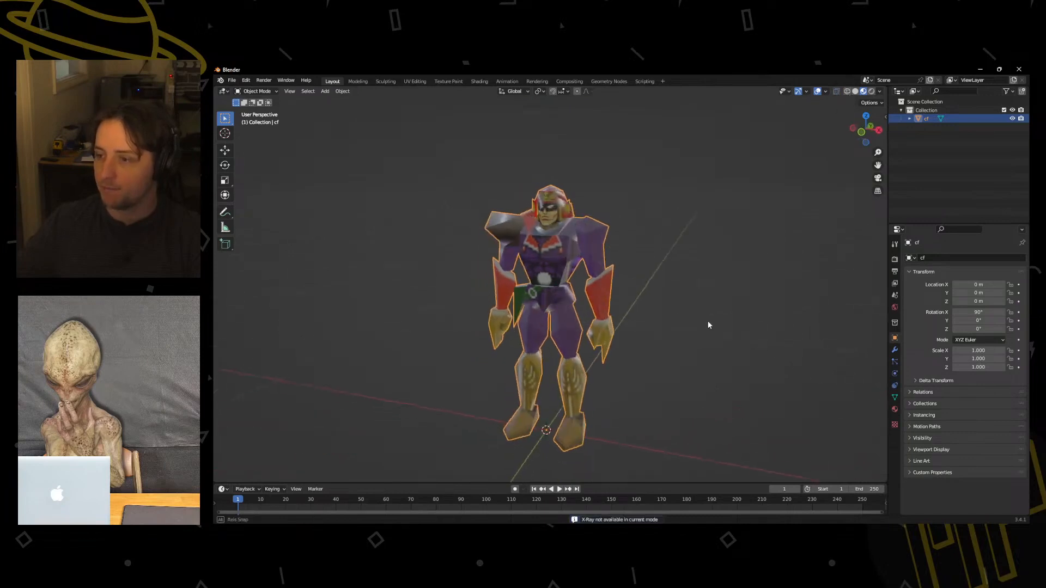
{"action": "scroll", "coordinate": [532, 241], "scroll_direction": "up", "scroll_amount": 3}
{"action": "middle_click_drag", "start_coordinate": [568, 371], "coordinate": [566, 263]}
Clear the sharp marking from all of the character's selected edges in Edit Mode.
{"action": "key", "text": "ctrl+Tab"}
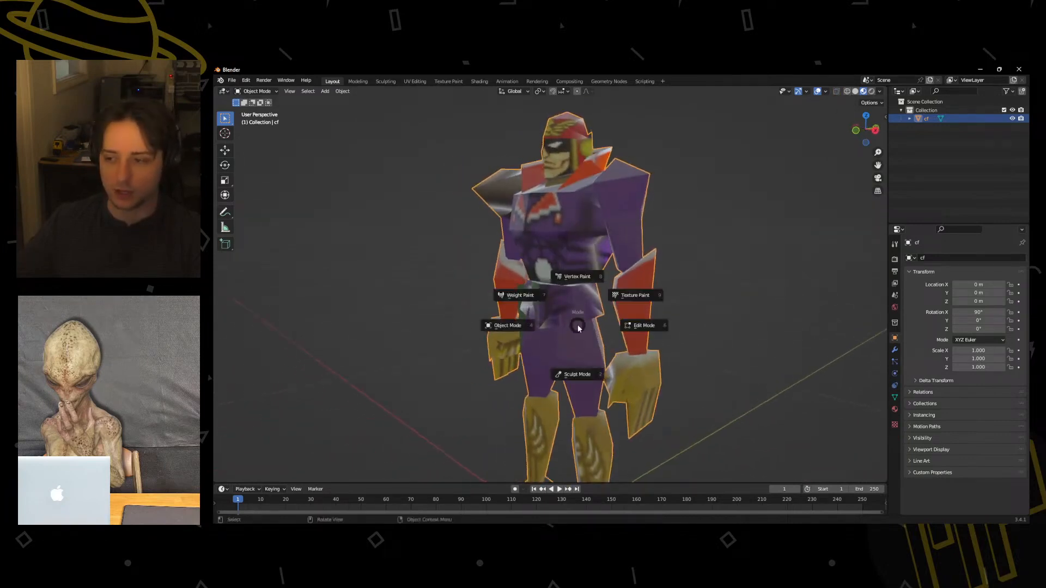
{"action": "left_click", "coordinate": [661, 323]}
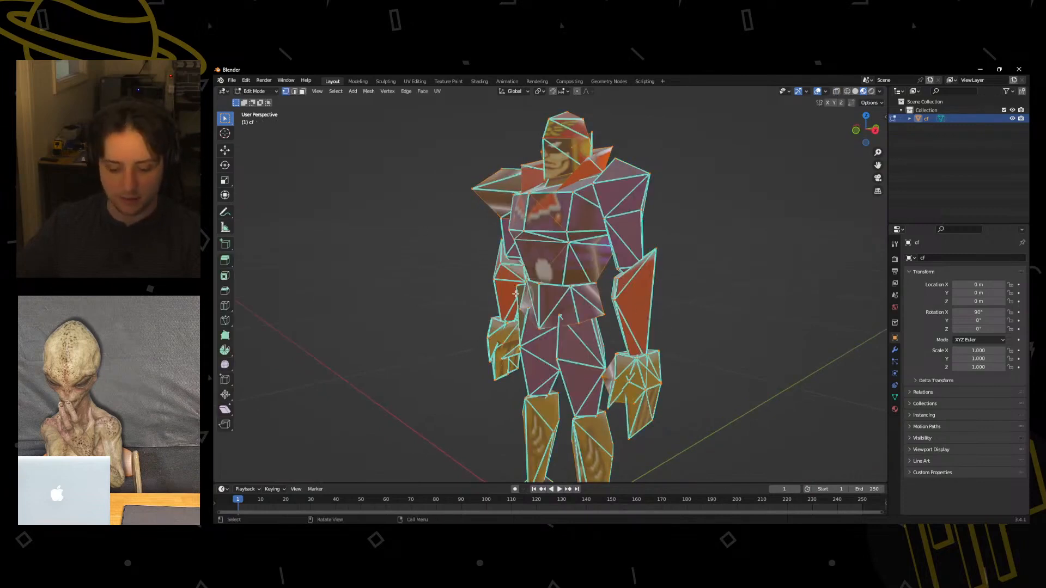
{"action": "key", "text": "F3"}
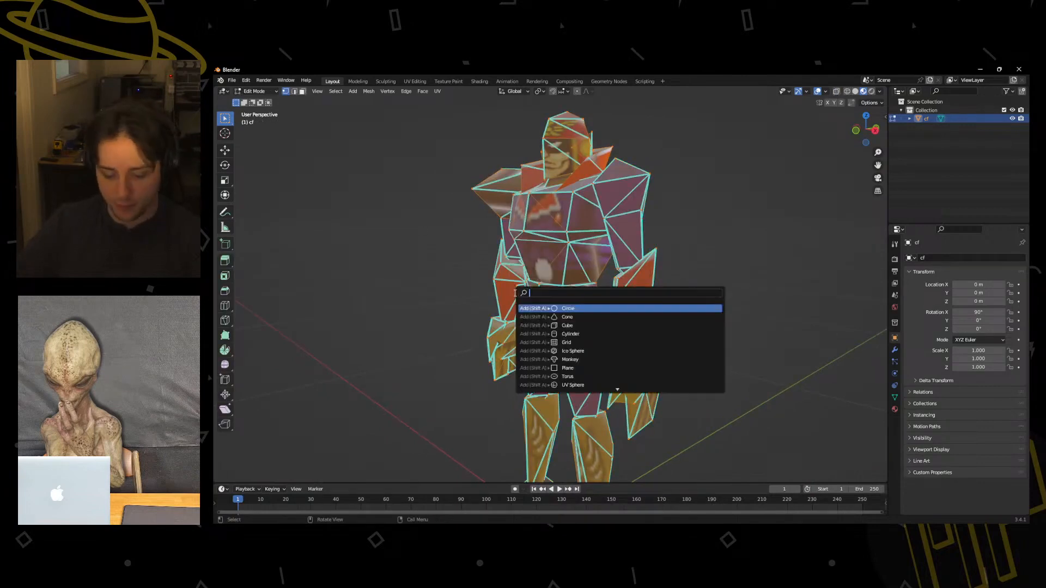
{"action": "type", "text": "clear"}
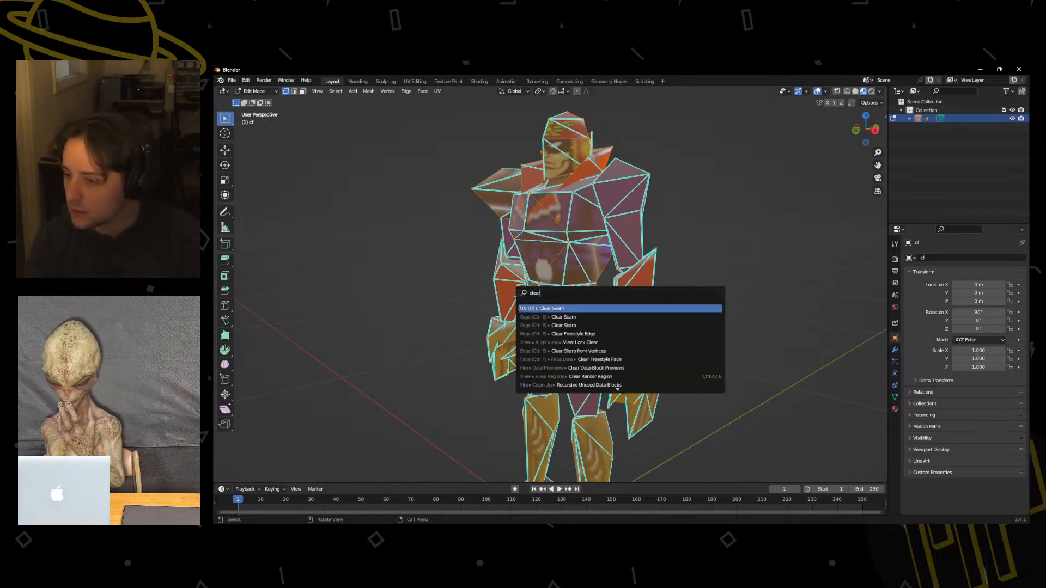
{"action": "key", "text": "Down"}
{"action": "key", "text": "Down"}
{"action": "key", "text": "Return"}
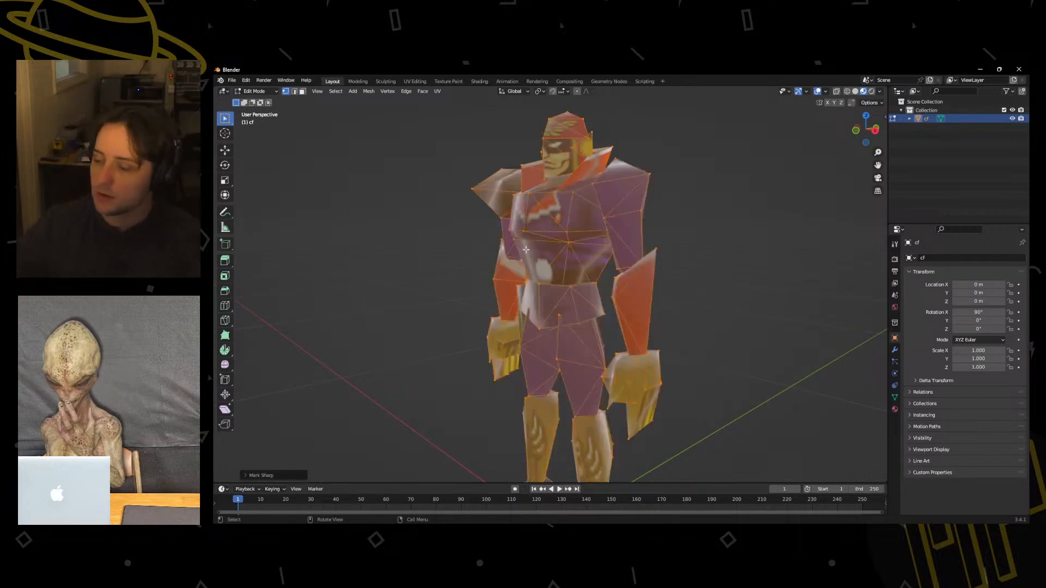
Return to Object Mode and apply Shade Flat to the character.
{"action": "key", "text": "ctrl+Tab"}
{"action": "left_click", "coordinate": [459, 231]}
{"action": "middle_click_drag", "start_coordinate": [452, 250], "coordinate": [502, 268]}
{"action": "right_click", "coordinate": [539, 247]}
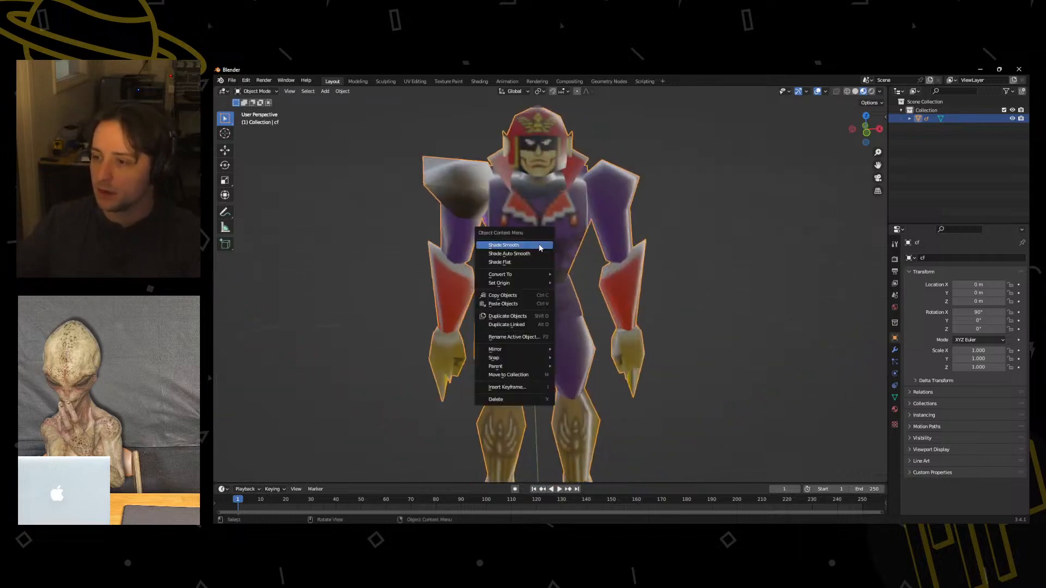
{"action": "left_click", "coordinate": [522, 262]}
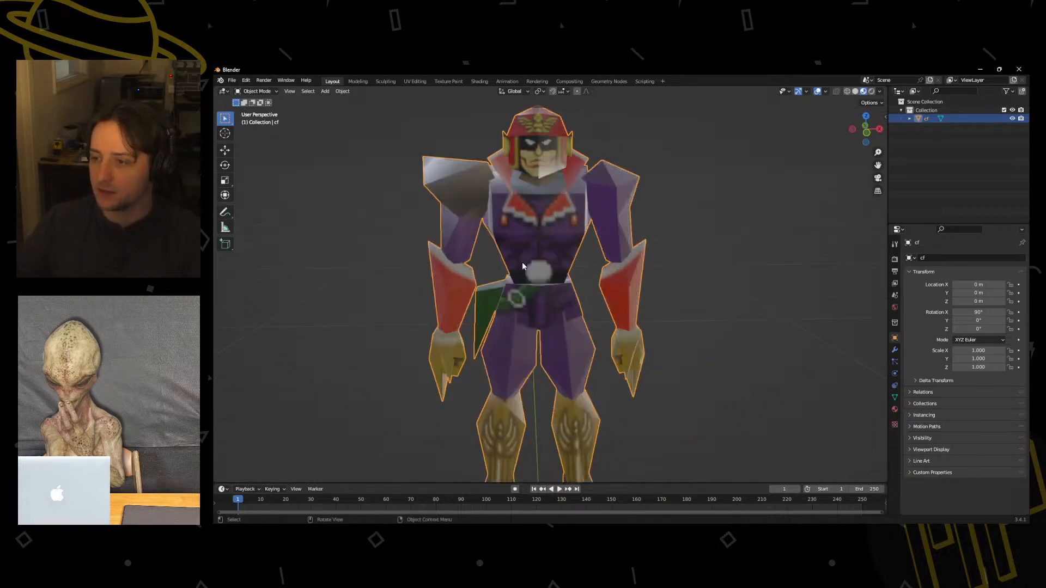
Examine the flat-shaded character from the front and side, both up close and at full length.
{"action": "middle_click_drag", "start_coordinate": [522, 262], "coordinate": [690, 271]}
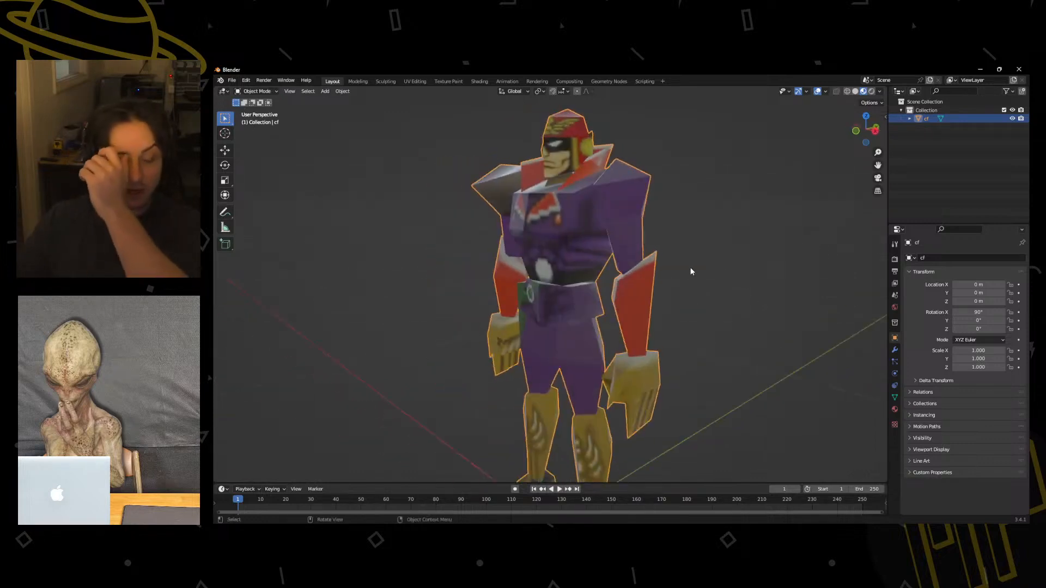
{"action": "scroll", "coordinate": [621, 316], "scroll_direction": "down", "scroll_amount": 3}
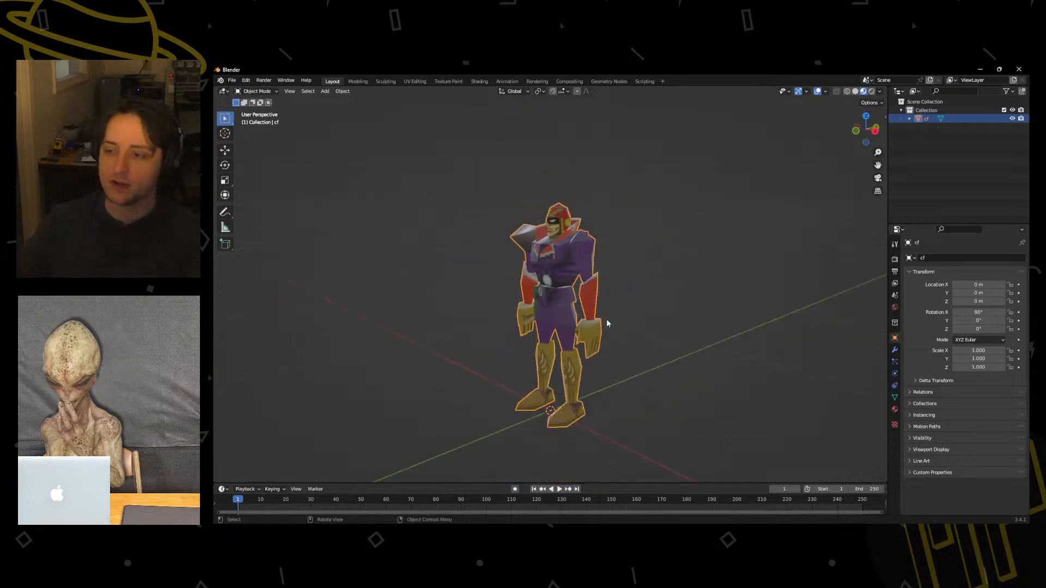
{"action": "middle_click_drag", "start_coordinate": [631, 324], "coordinate": [744, 321]}
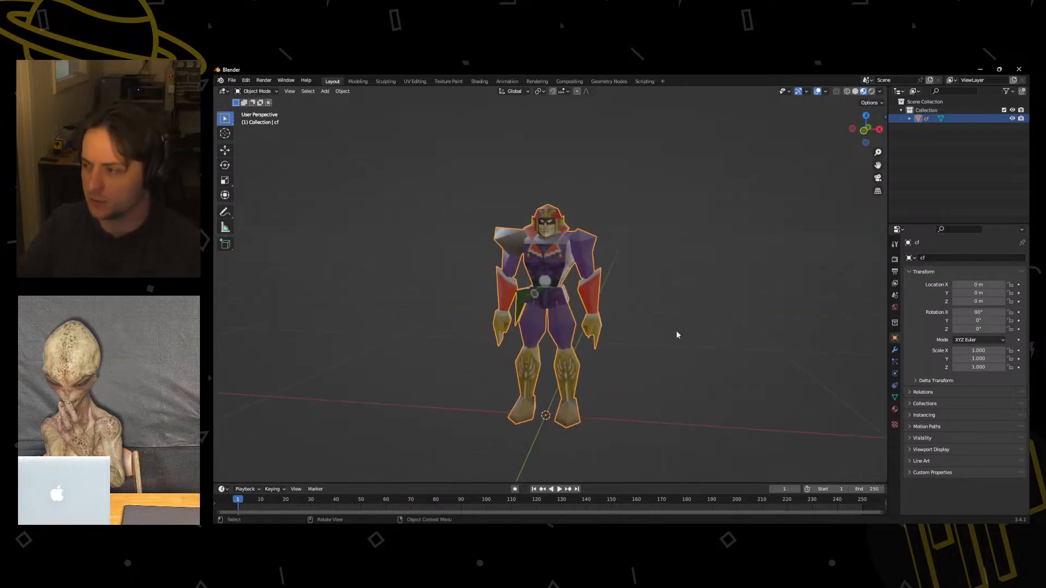
{"action": "scroll", "coordinate": [659, 334], "scroll_direction": "up", "scroll_amount": 2}
{"action": "scroll", "coordinate": [654, 330], "scroll_direction": "up", "scroll_amount": 4}
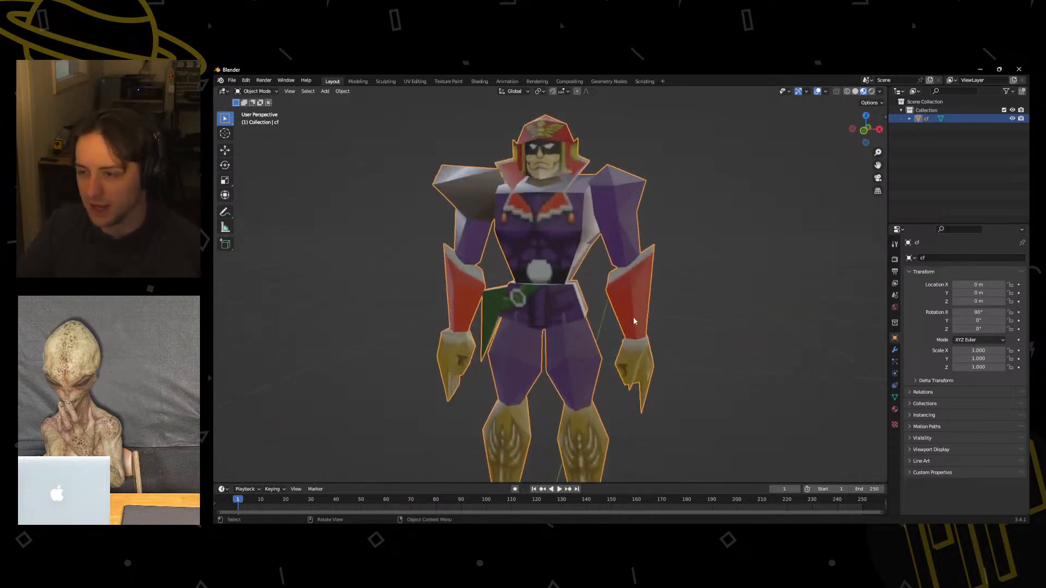
{"action": "scroll", "coordinate": [583, 300], "scroll_direction": "down", "scroll_amount": 4}
{"action": "middle_click_drag", "start_coordinate": [554, 280], "coordinate": [563, 337]}
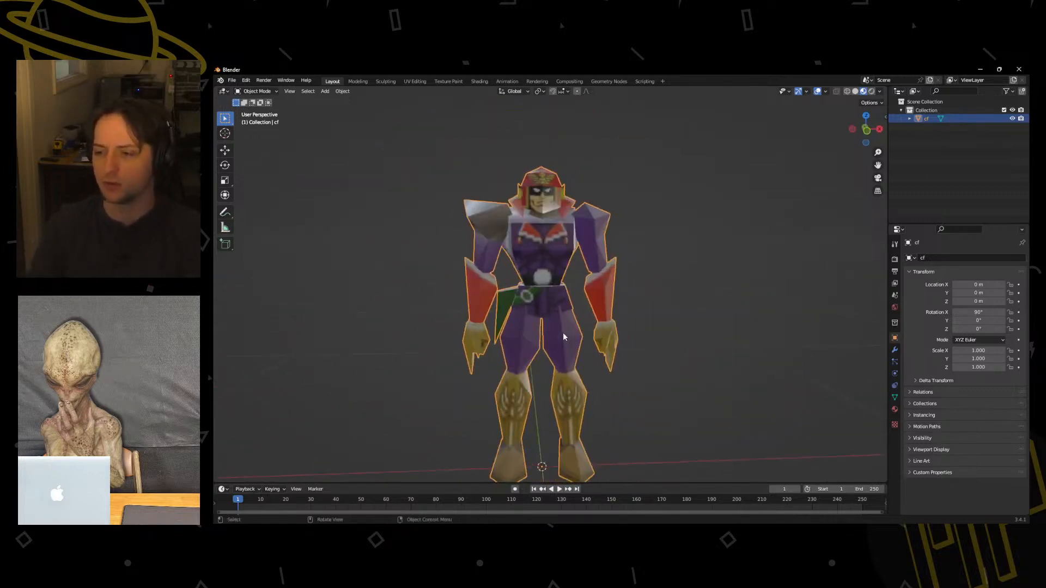
{"action": "middle_click_drag", "start_coordinate": [573, 325], "coordinate": [613, 278]}
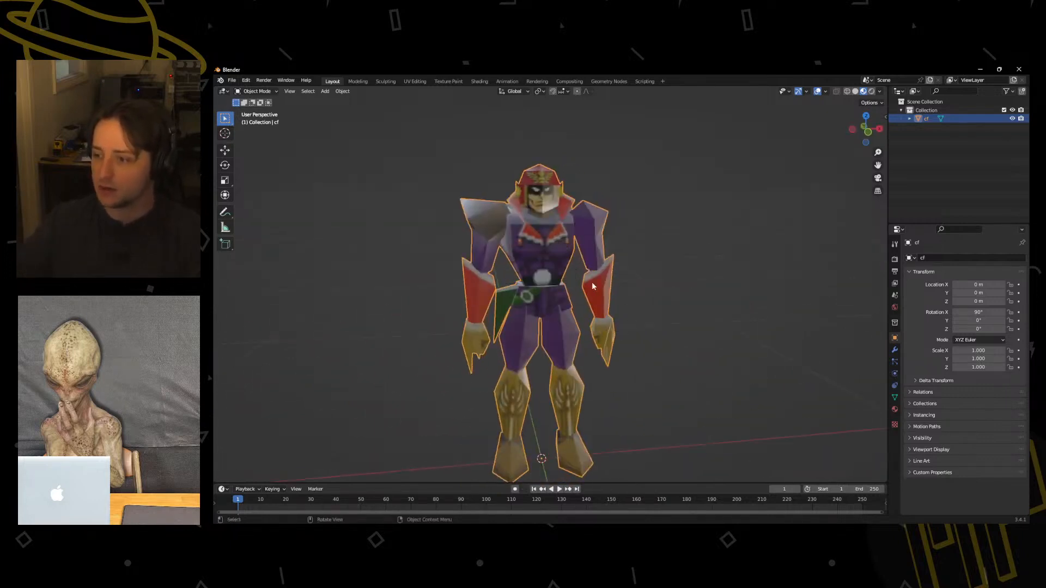
In Edit Mode and front view, clear the selection and select the linked upper arm, forearm and hand of the character's left arm.
{"action": "key", "text": "ctrl+Tab"}
{"action": "left_click", "coordinate": [646, 291]}
{"action": "middle_click_drag", "start_coordinate": [645, 290], "coordinate": [624, 284]}
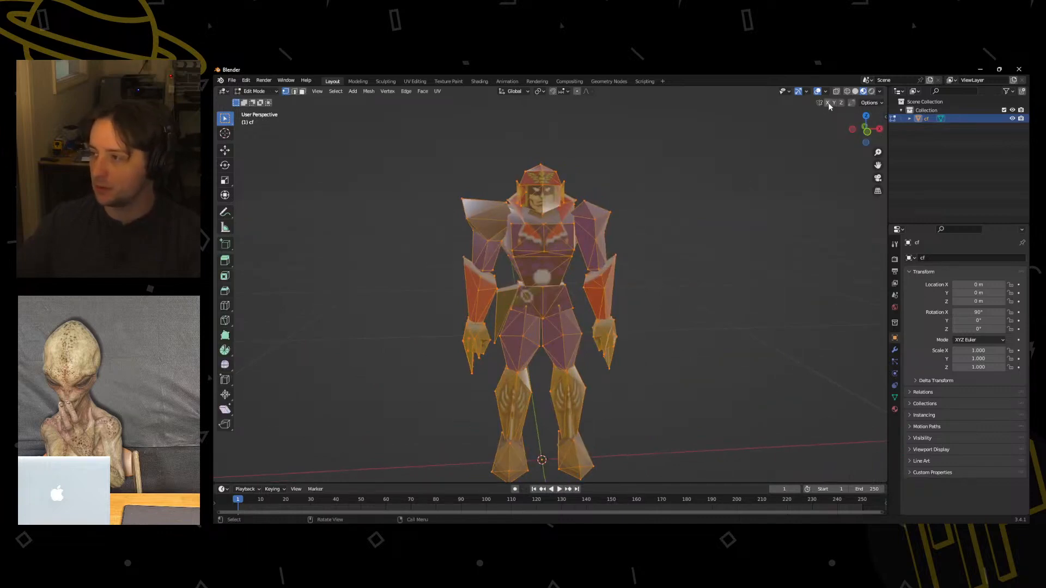
{"action": "key", "text": "KP_1"}
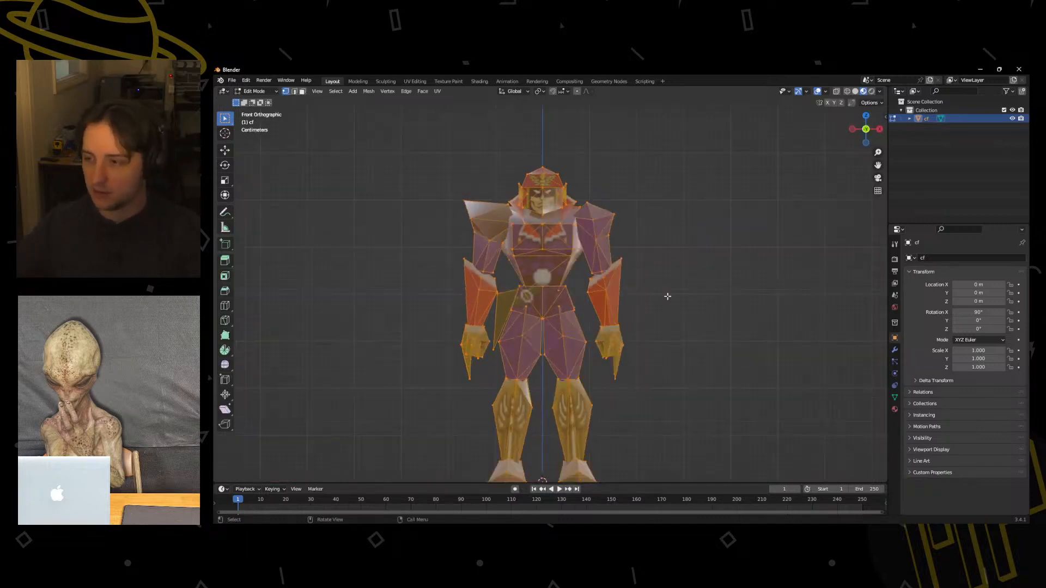
{"action": "left_click", "coordinate": [605, 239]}
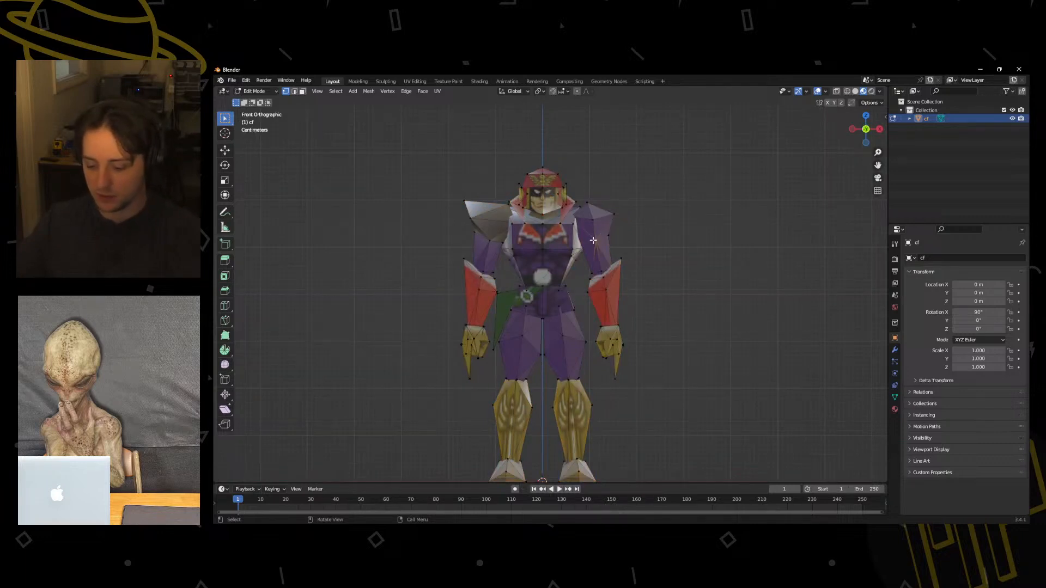
{"action": "key", "text": "l"}
{"action": "key", "text": "l"}
{"action": "key", "text": "l"}
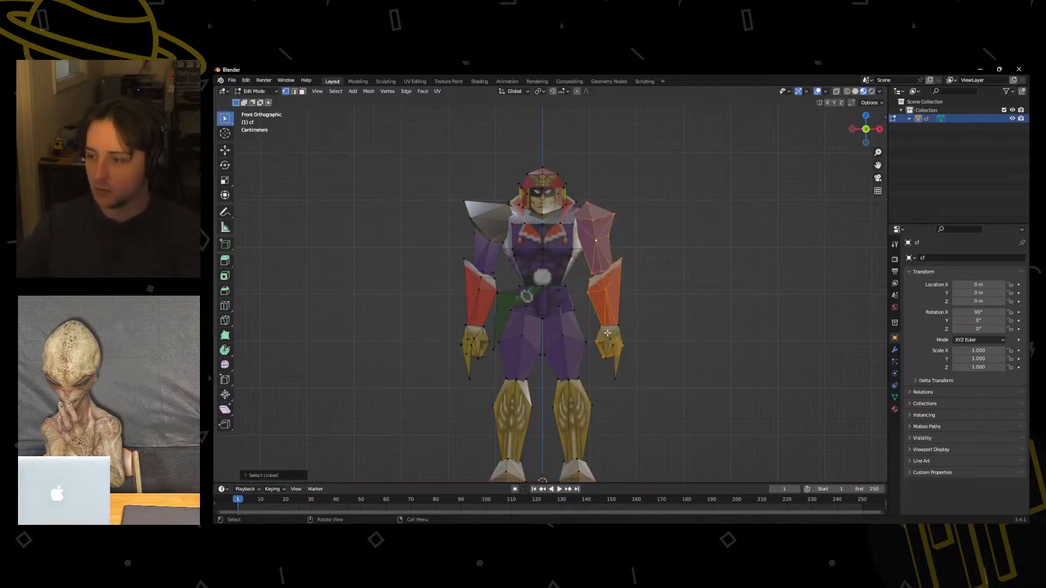
{"action": "key", "text": "l"}
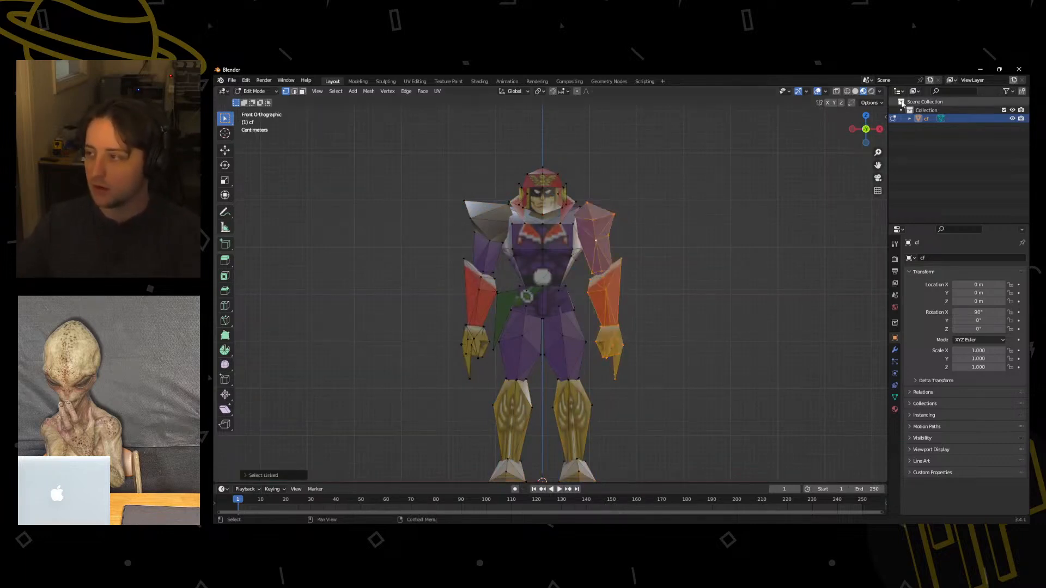
{"action": "key", "text": "r"}
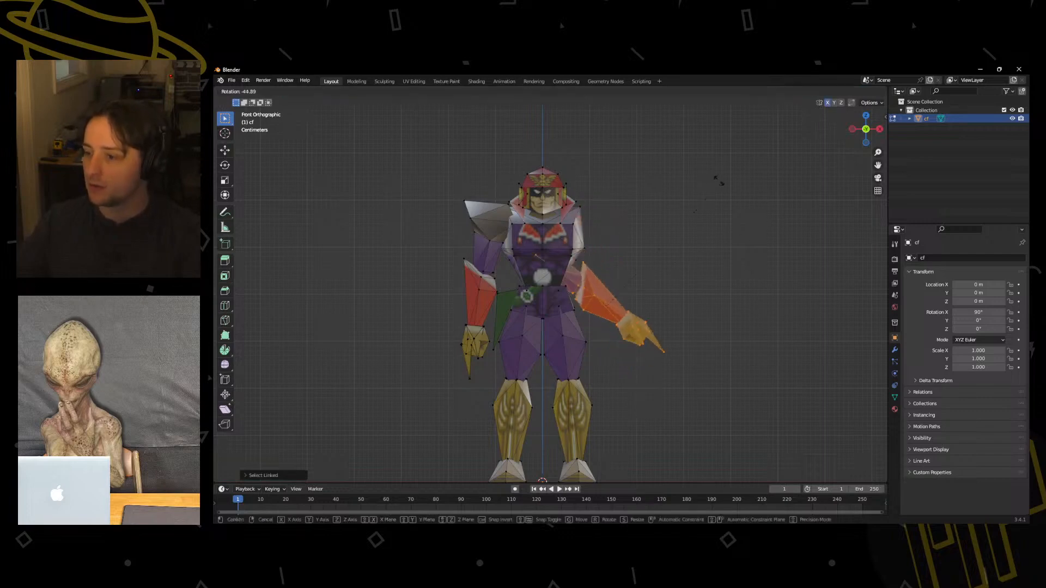
{"action": "right_click", "coordinate": [524, 242]}
{"action": "middle_click_drag", "start_coordinate": [727, 277], "coordinate": [705, 297], "text": "shift"}
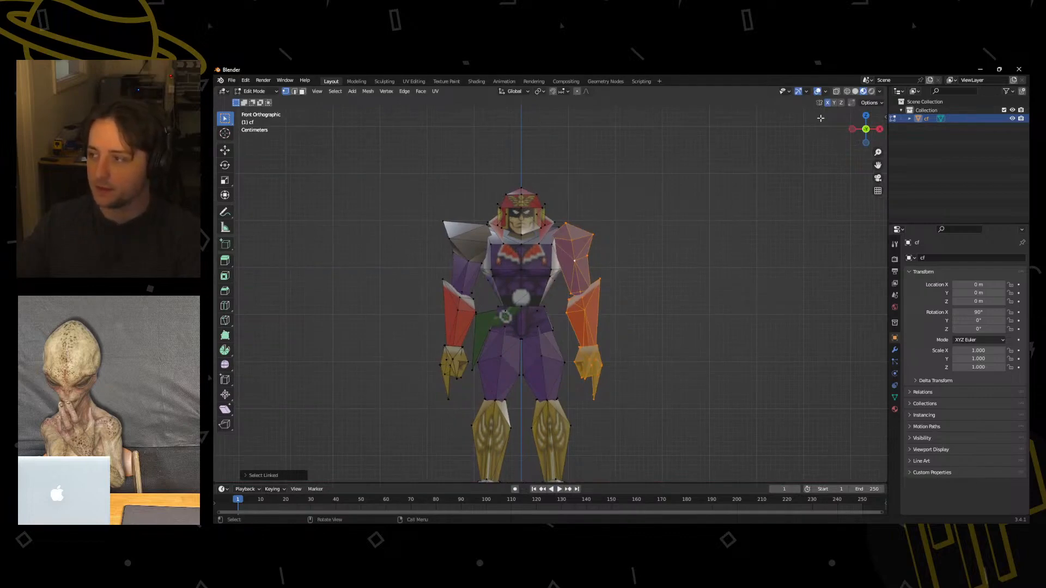
{"action": "key", "text": "r"}
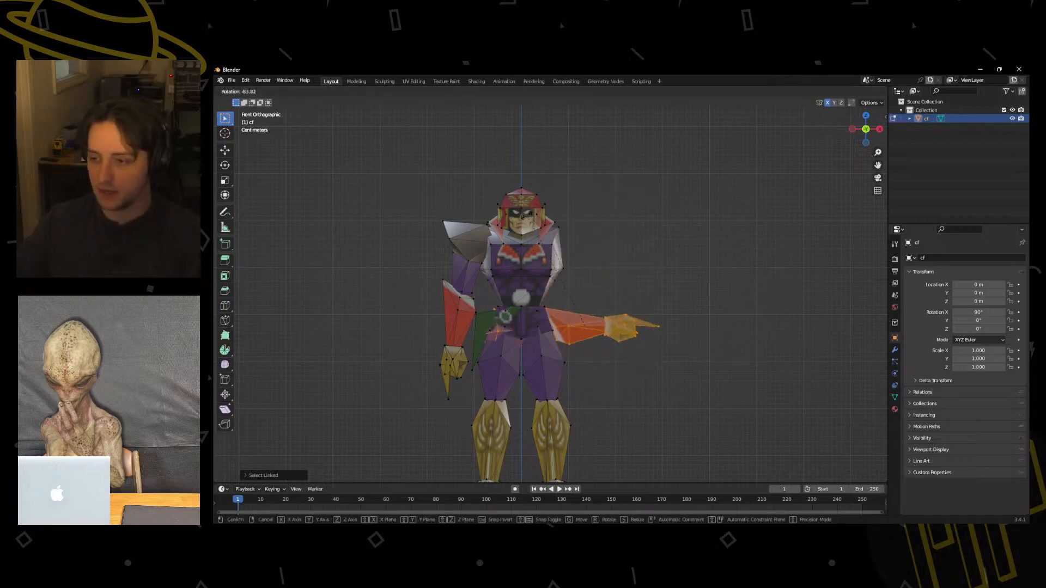
{"action": "key", "text": "Escape"}
Set the transform pivot point to 3D Cursor and place the cursor at the character's left shoulder joint.
{"action": "left_click", "coordinate": [541, 91]}
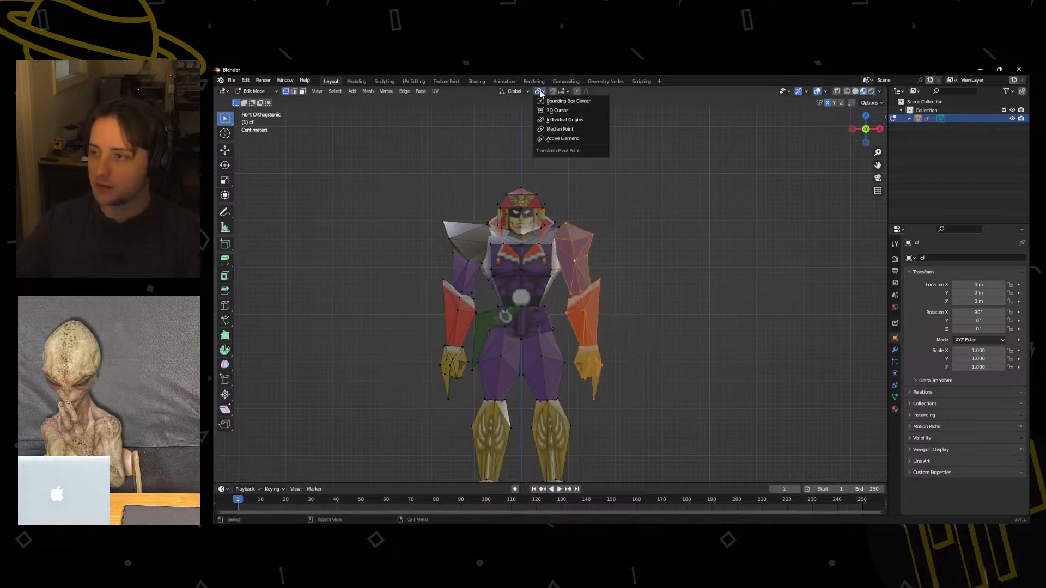
{"action": "left_click", "coordinate": [550, 120]}
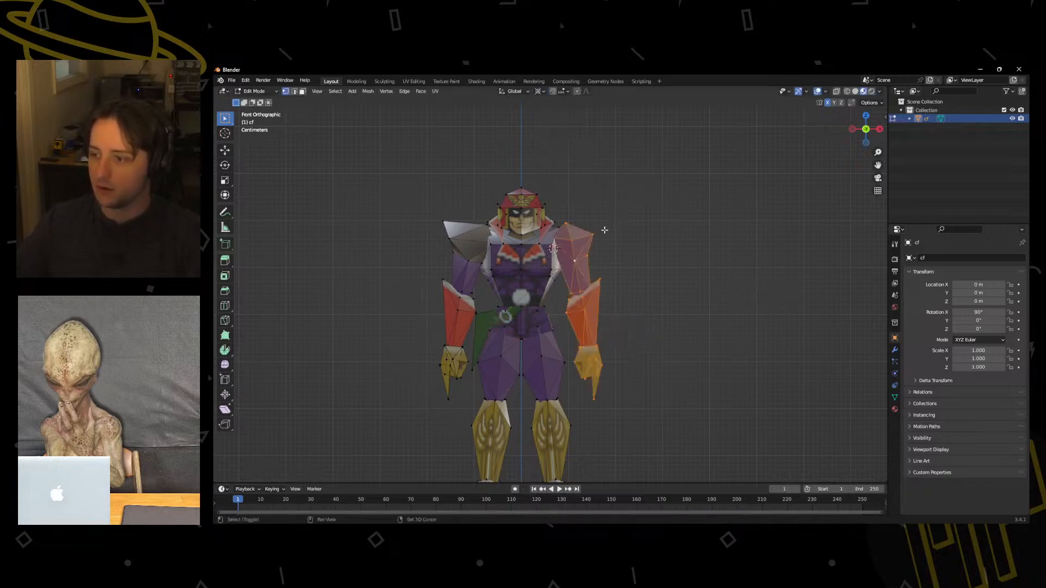
{"action": "key", "text": "r"}
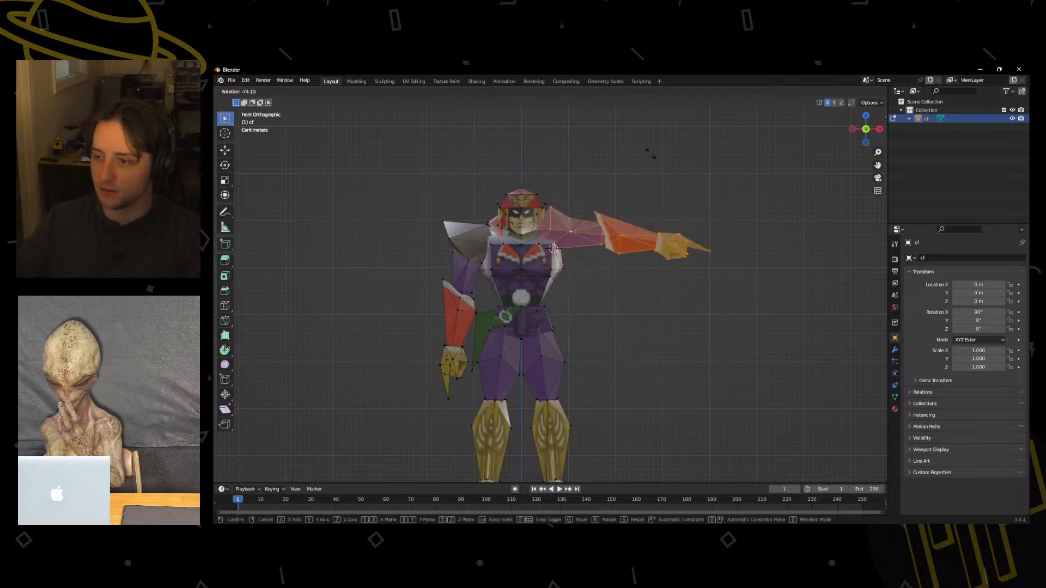
{"action": "right_click", "coordinate": [647, 156]}
{"action": "right_click", "coordinate": [554, 237], "text": "shift"}
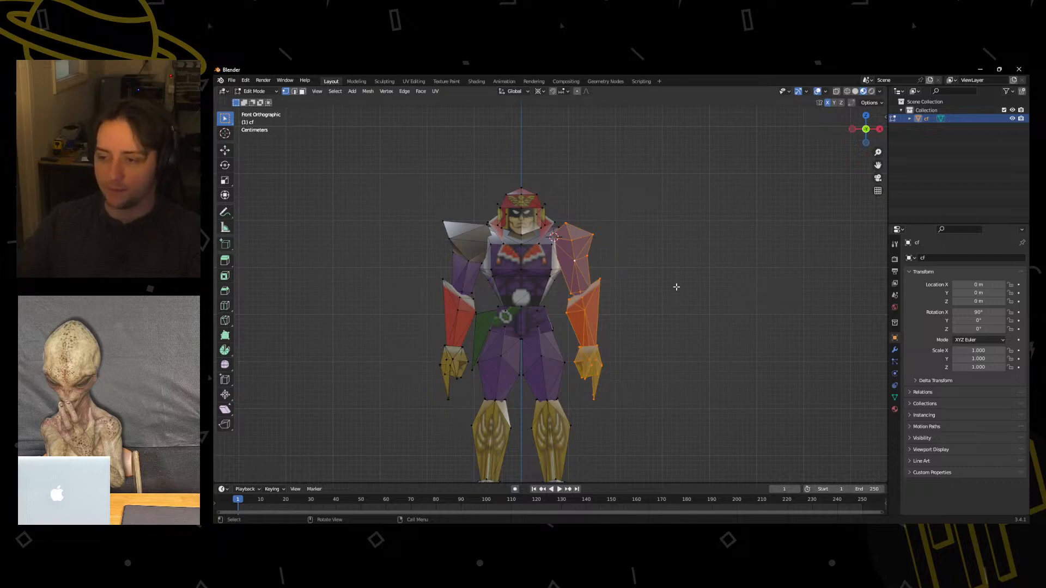
Rotate the selected left arm outward to a nearly horizontal T-pose and move it to meet the shoulder.
{"action": "key", "text": "r"}
{"action": "left_click", "coordinate": [648, 215]}
{"action": "key", "text": "g"}
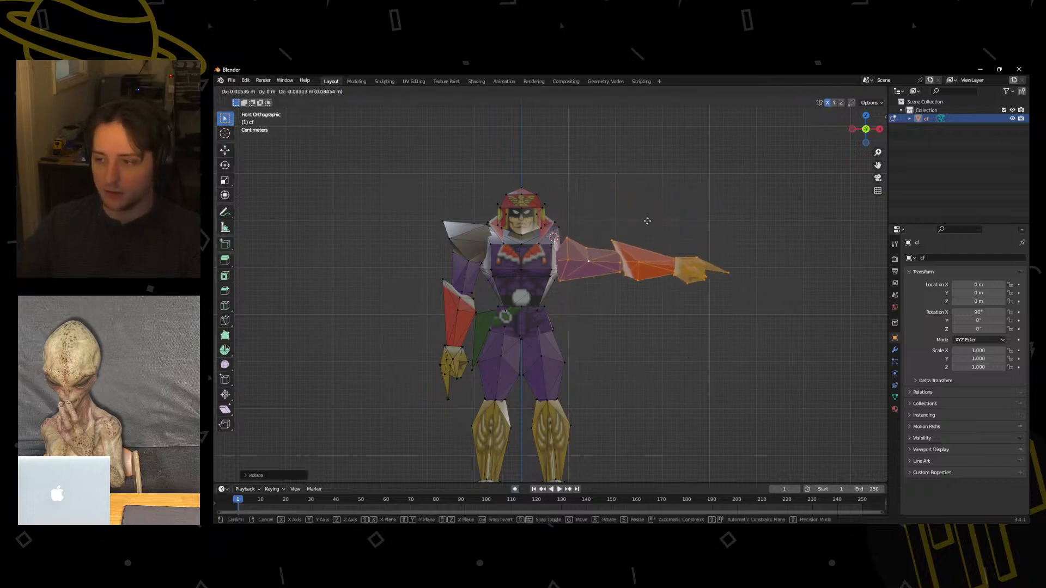
{"action": "left_click", "coordinate": [642, 211]}
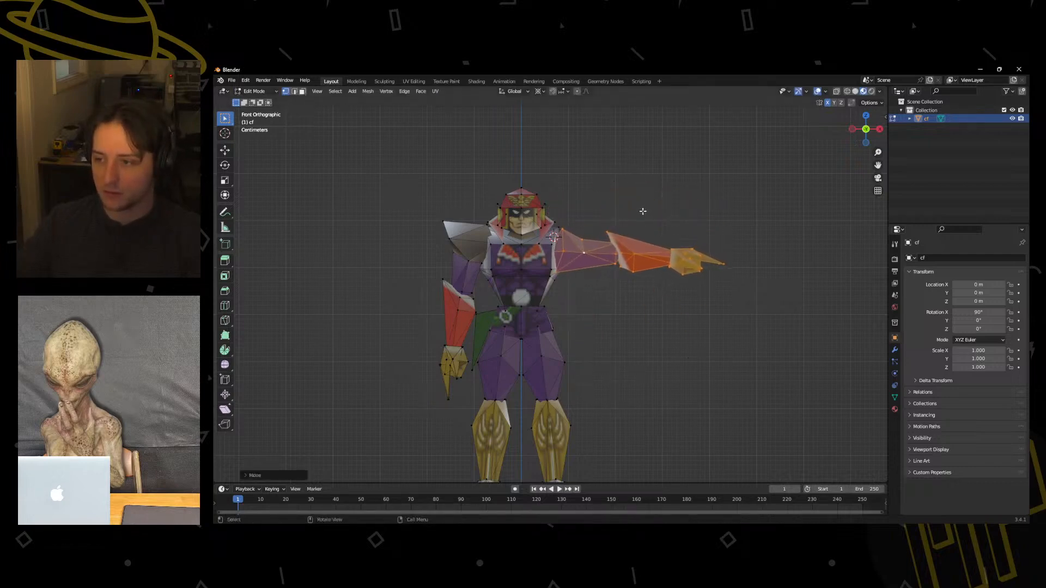
Clear the selection and select the linked upper arm, forearm and whole hand of the character's right arm.
{"action": "key", "text": "alt+a"}
{"action": "key", "text": "l"}
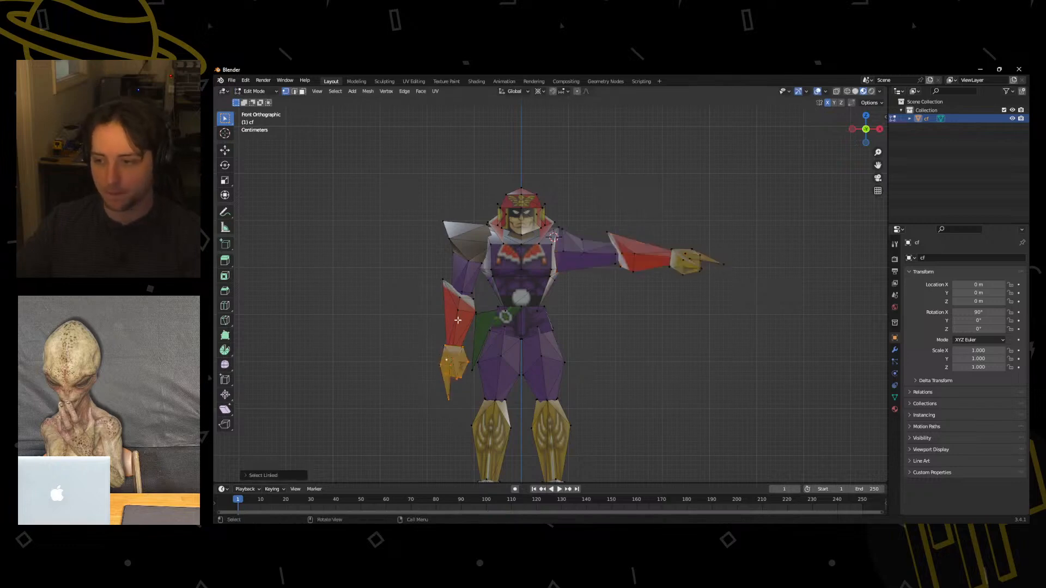
{"action": "key", "text": "l"}
{"action": "key", "text": "l"}
{"action": "key", "text": "r"}
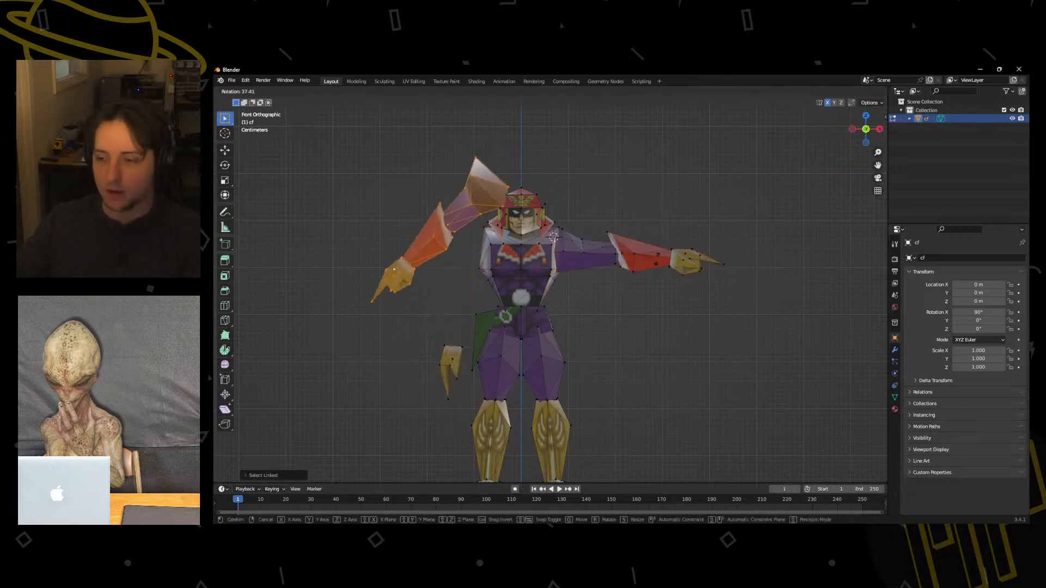
{"action": "right_click", "coordinate": [534, 280]}
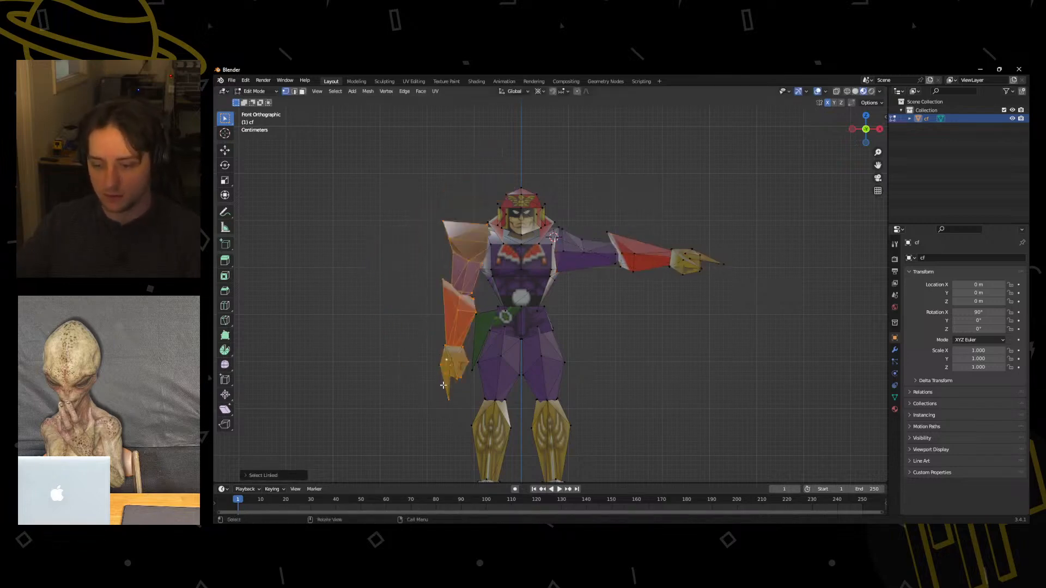
{"action": "key", "text": "l"}
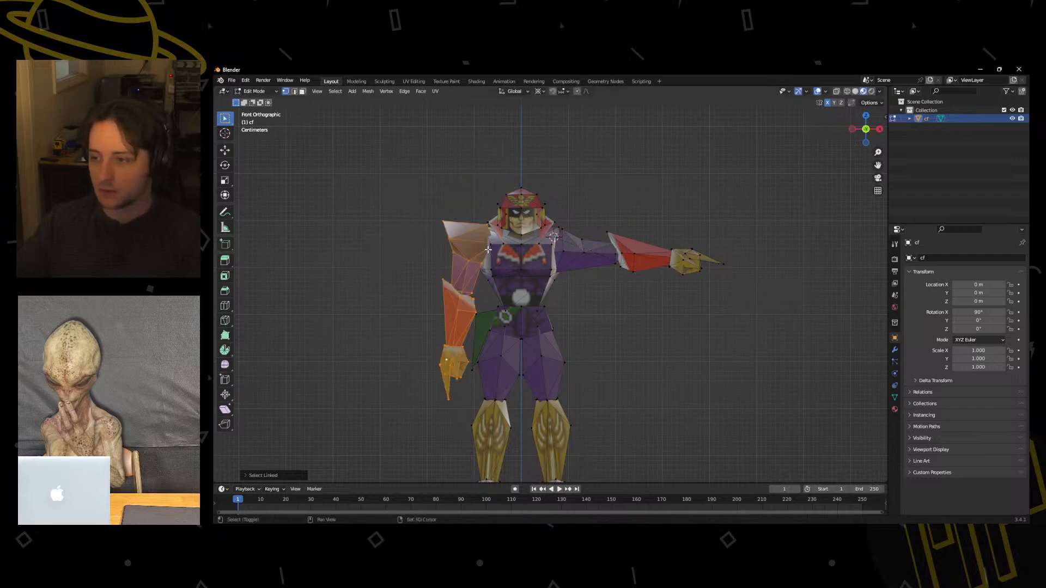
With the 3D cursor at the right shoulder joint, rotate the right arm outward to nearly horizontal and move it to meet the shoulder.
{"action": "key", "text": "r"}
{"action": "left_click", "coordinate": [570, 334]}
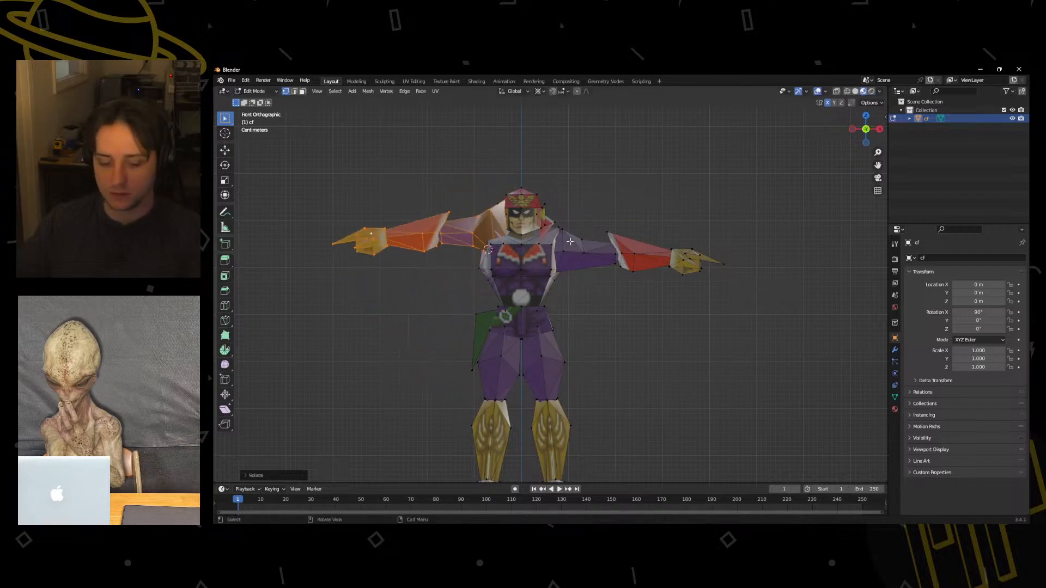
{"action": "key", "text": "g"}
{"action": "left_click", "coordinate": [593, 213]}
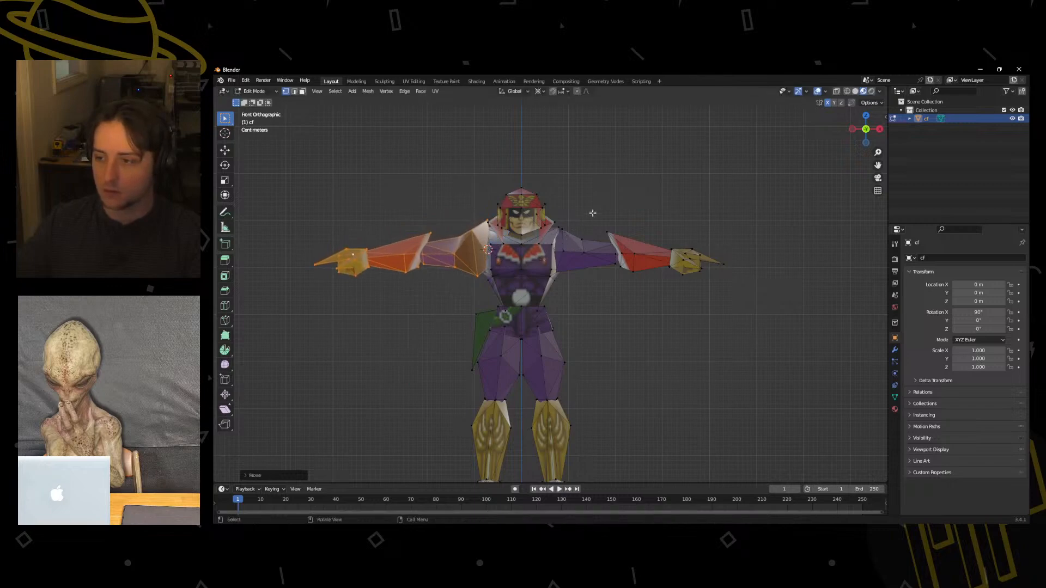
Rotate the right arm down into a diagonal A-pose and reposition it so it joins the shoulder cleanly.
{"action": "key", "text": "r"}
{"action": "left_click", "coordinate": [499, 173]}
{"action": "key", "text": "g"}
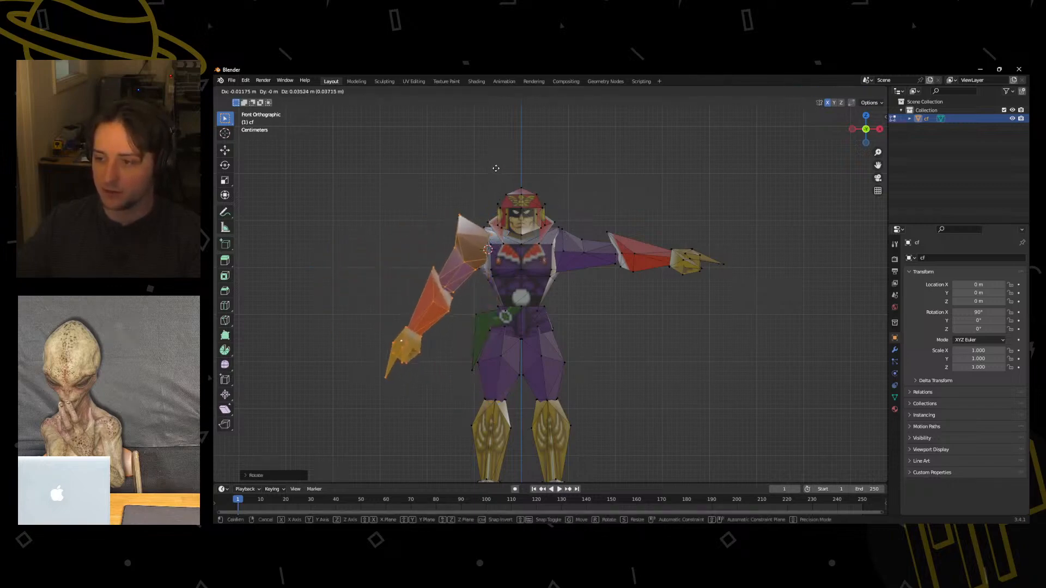
{"action": "left_click", "coordinate": [502, 168]}
{"action": "key", "text": "r"}
{"action": "left_click", "coordinate": [564, 187]}
{"action": "key", "text": "g"}
{"action": "left_click", "coordinate": [557, 192]}
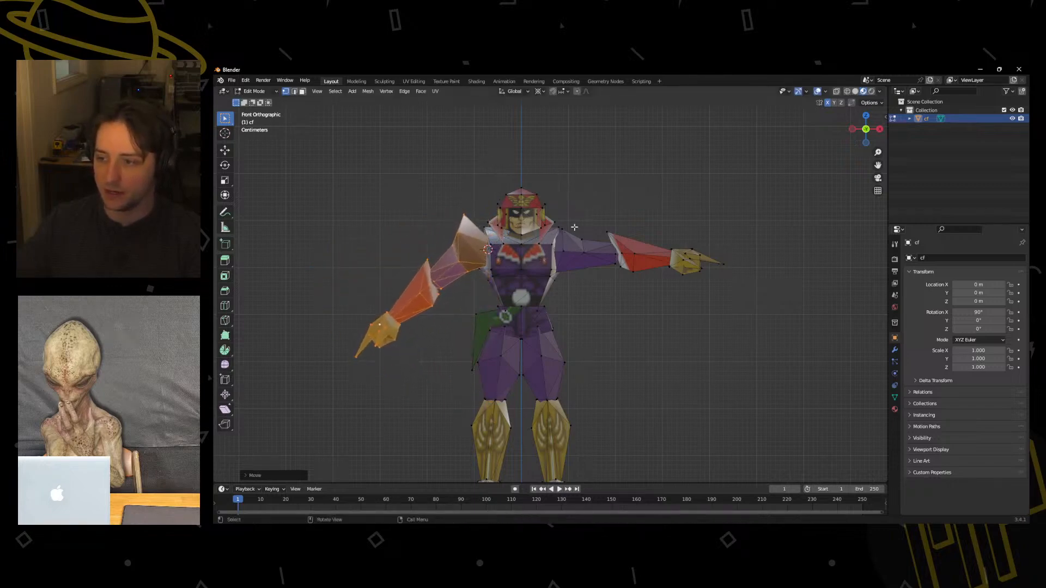
Select only the linked upper arm, forearm and hand of the character's left arm instead.
{"action": "left_click", "coordinate": [563, 253]}
{"action": "key", "text": "l"}
{"action": "key", "text": "l"}
{"action": "key", "text": "l"}
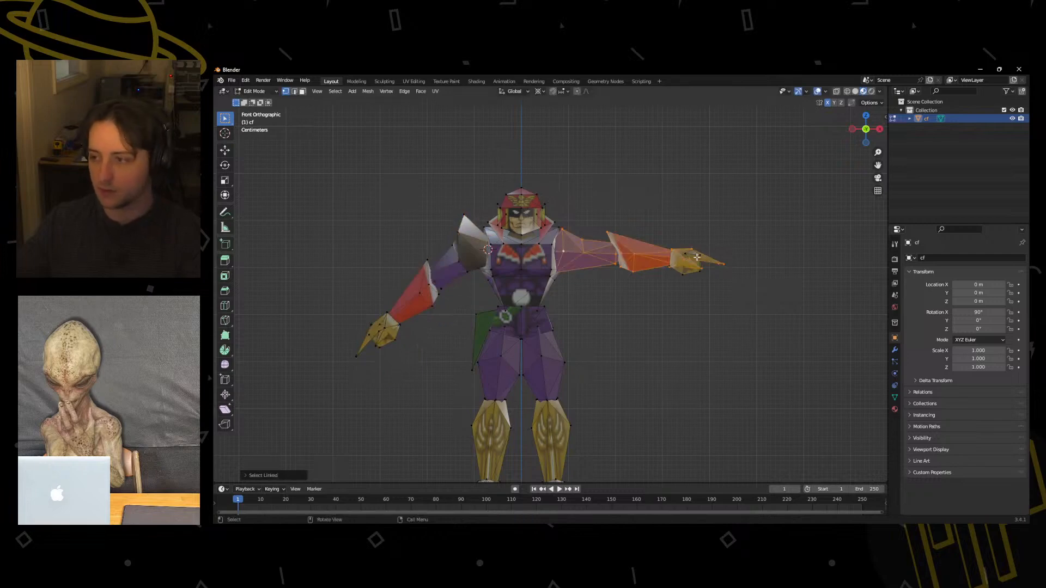
{"action": "key", "text": "l"}
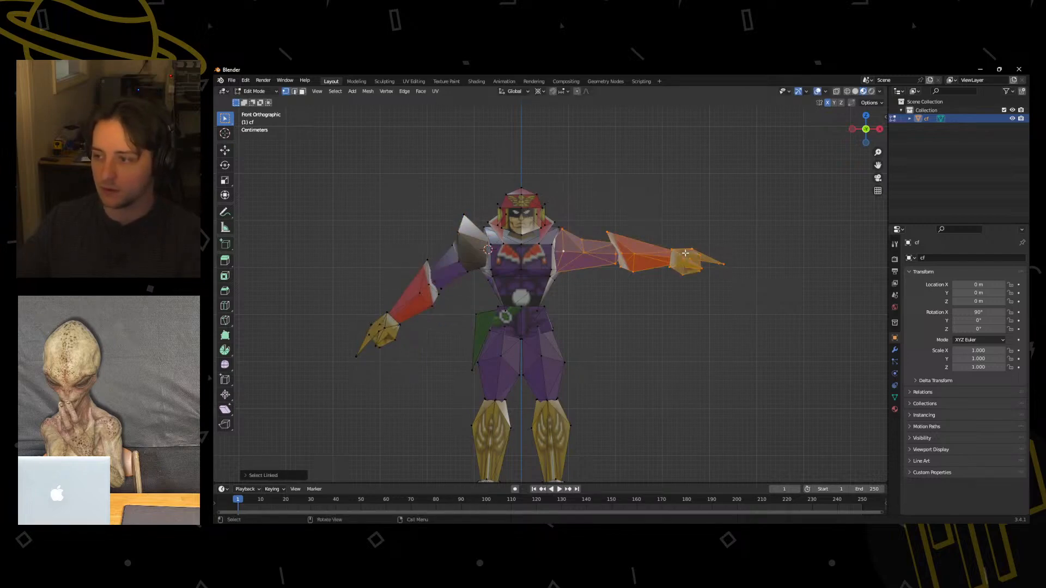
Rotate the left arm down around its shoulder joint to mirror the right arm's A-pose and move it to meet the shoulder.
{"action": "key", "text": "r"}
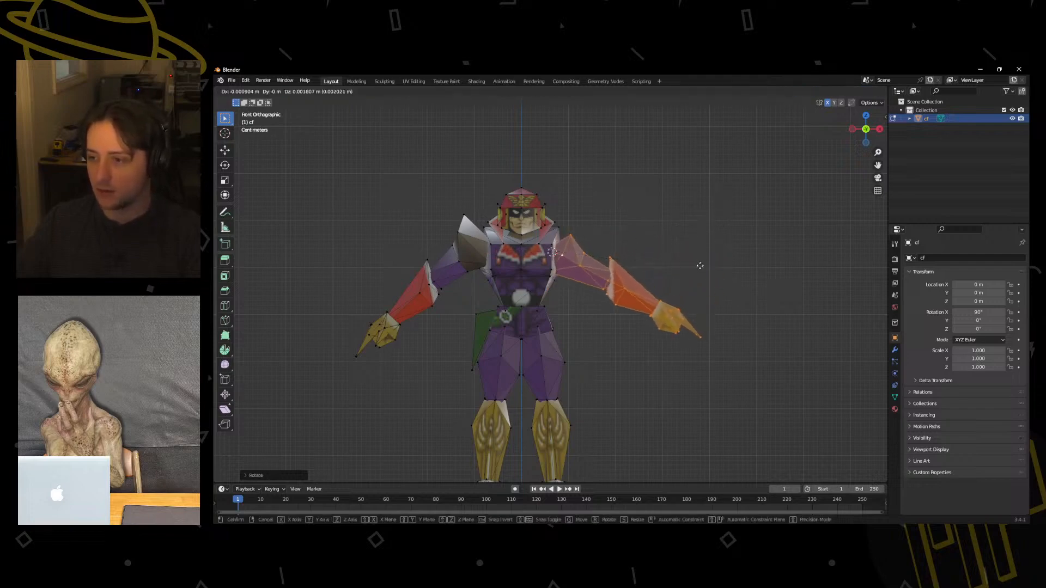
{"action": "left_click", "coordinate": [717, 239]}
{"action": "left_click", "coordinate": [721, 269]}
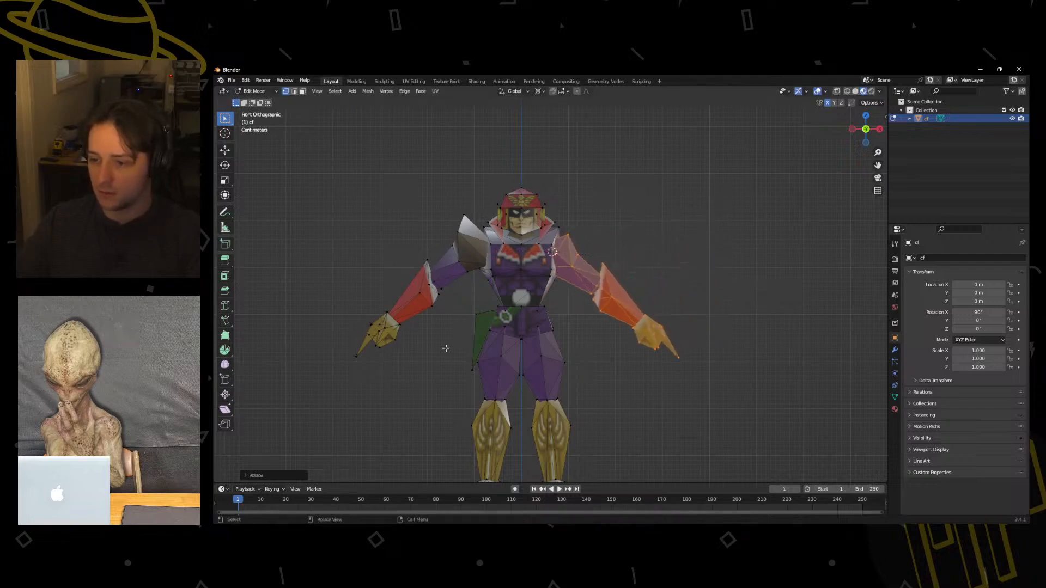
{"action": "key", "text": "g"}
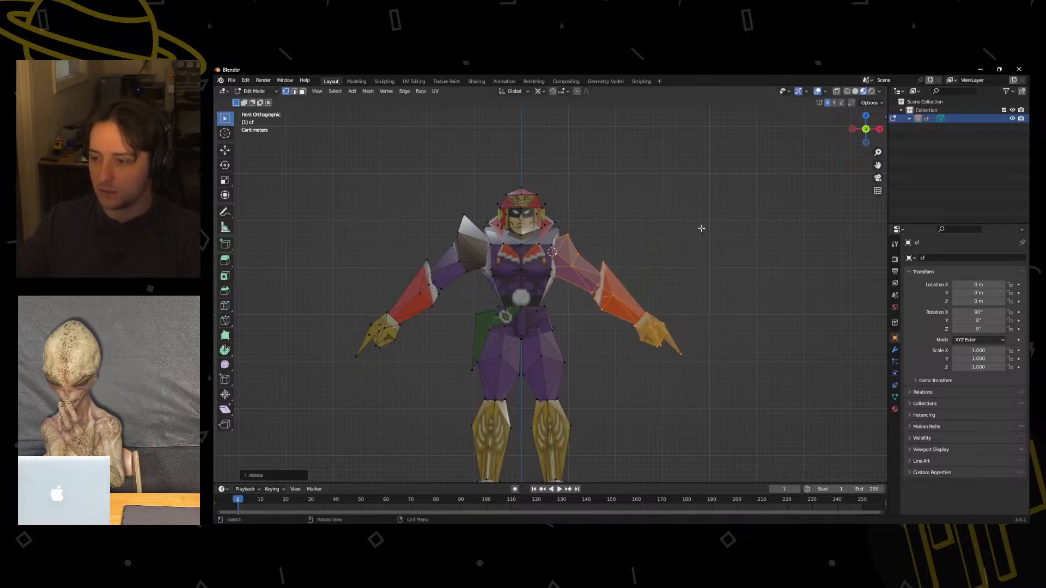
{"action": "left_click", "coordinate": [702, 223]}
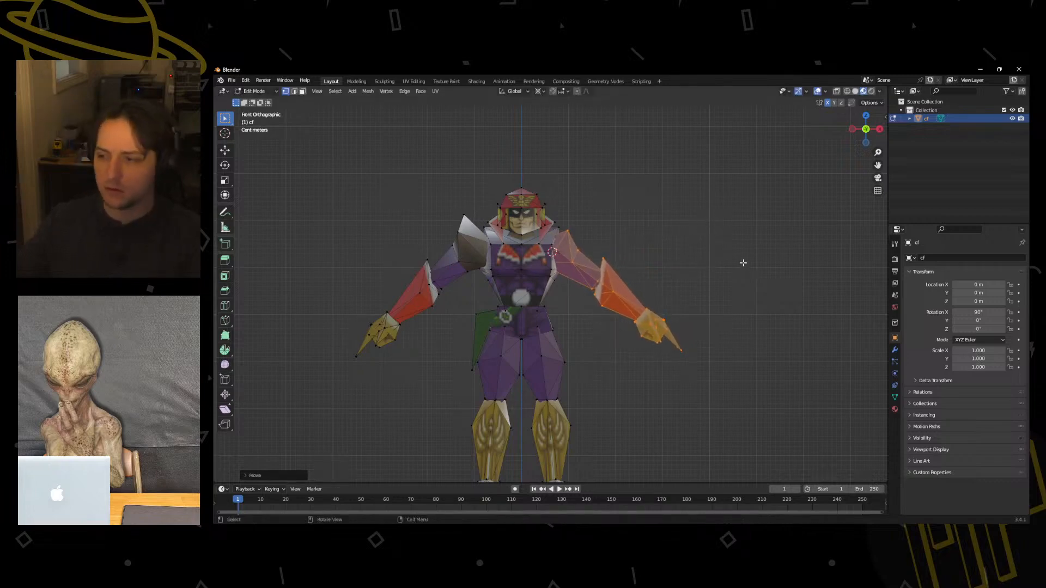
Return to Object Mode and start an FBX export into the Desktop folder MusicVideo\characters\Falcon.
{"action": "key", "text": "ctrl+Tab"}
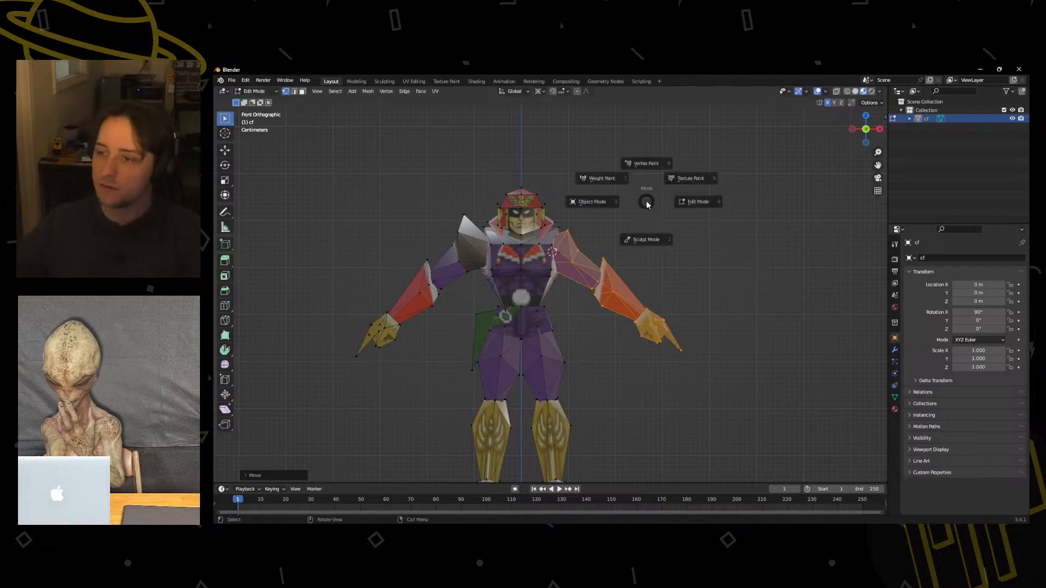
{"action": "left_click", "coordinate": [586, 201]}
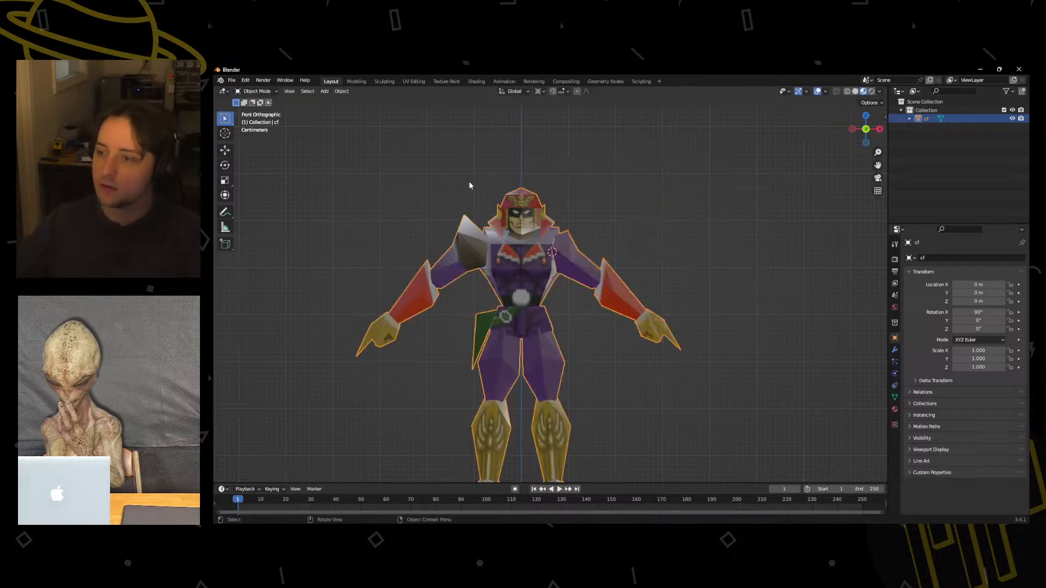
{"action": "left_click", "coordinate": [232, 81]}
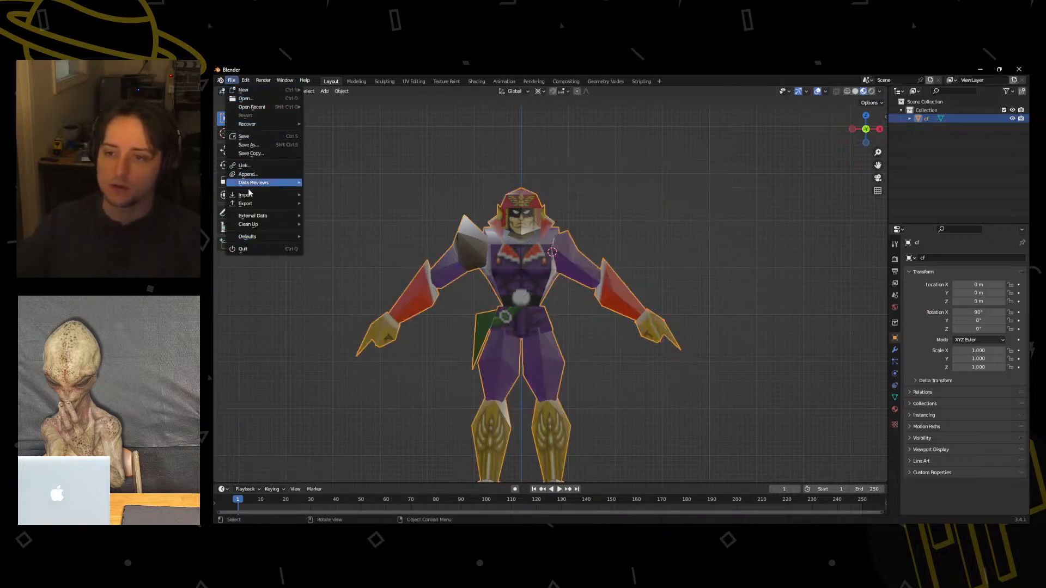
{"action": "mouse_move", "coordinate": [247, 203]}
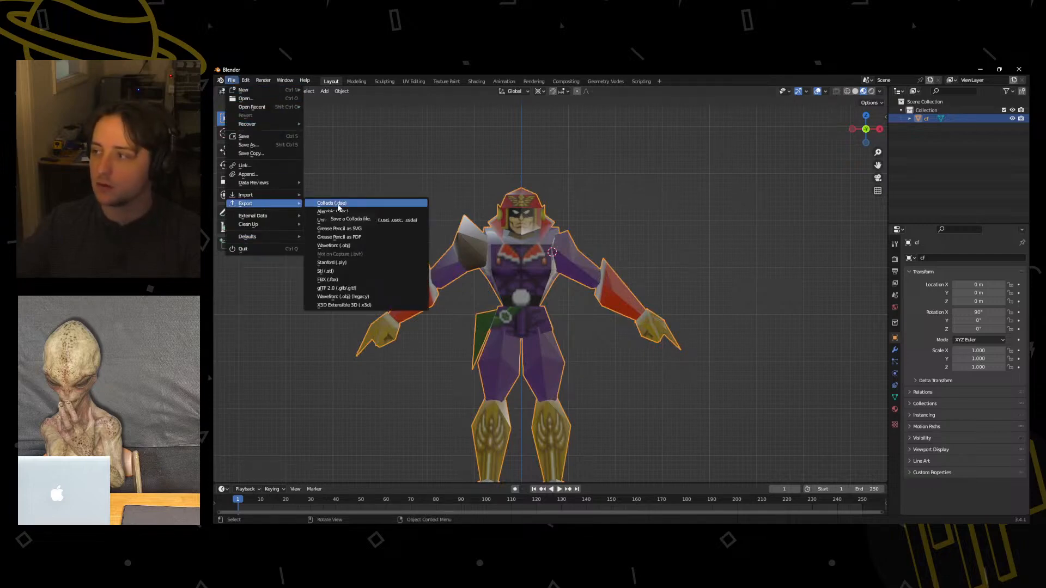
{"action": "left_click", "coordinate": [345, 281]}
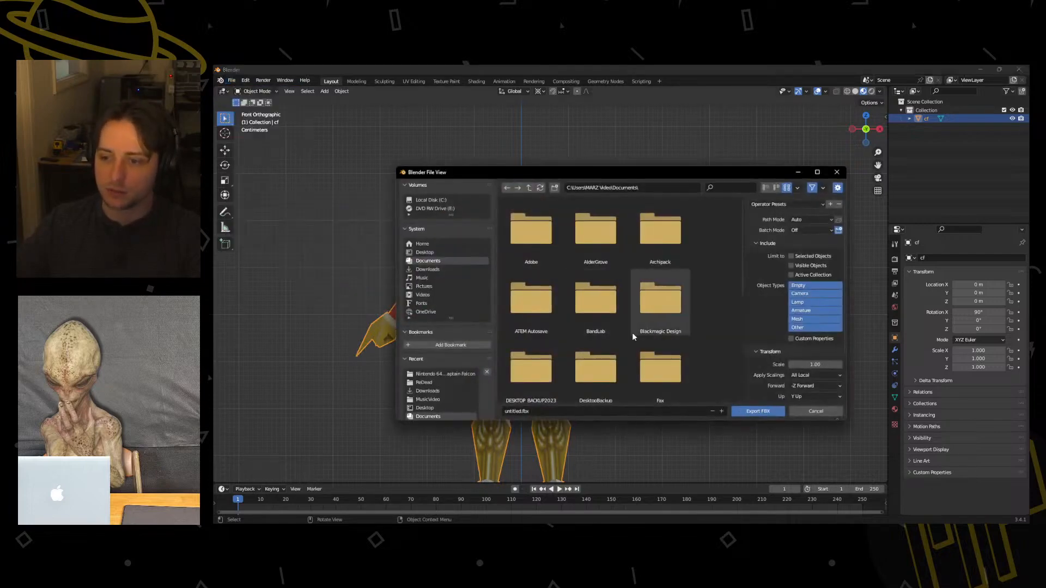
{"action": "left_click", "coordinate": [425, 252]}
{"action": "double_click", "coordinate": [595, 228]}
{"action": "double_click", "coordinate": [542, 247]}
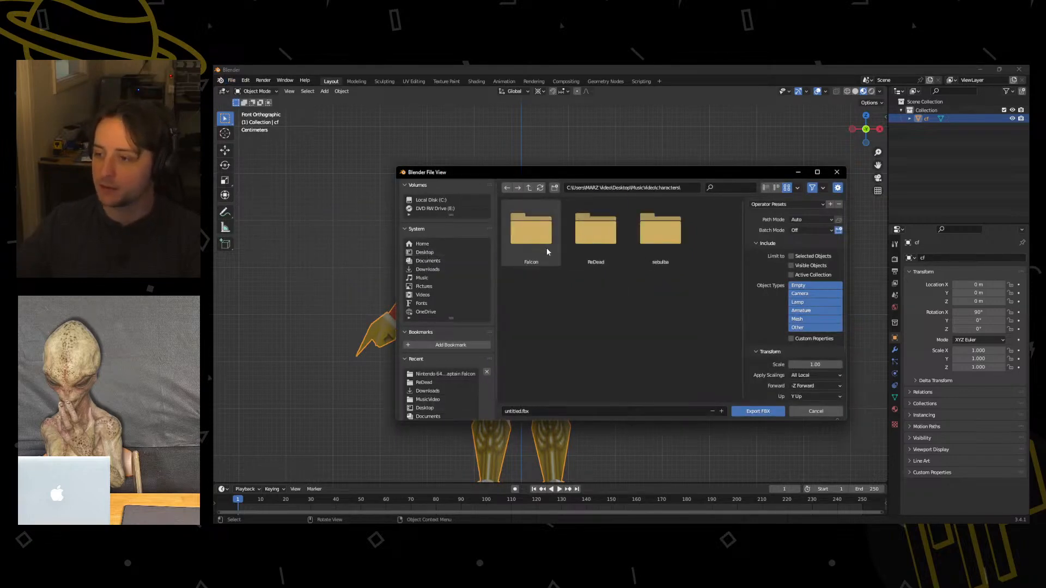
{"action": "double_click", "coordinate": [537, 240]}
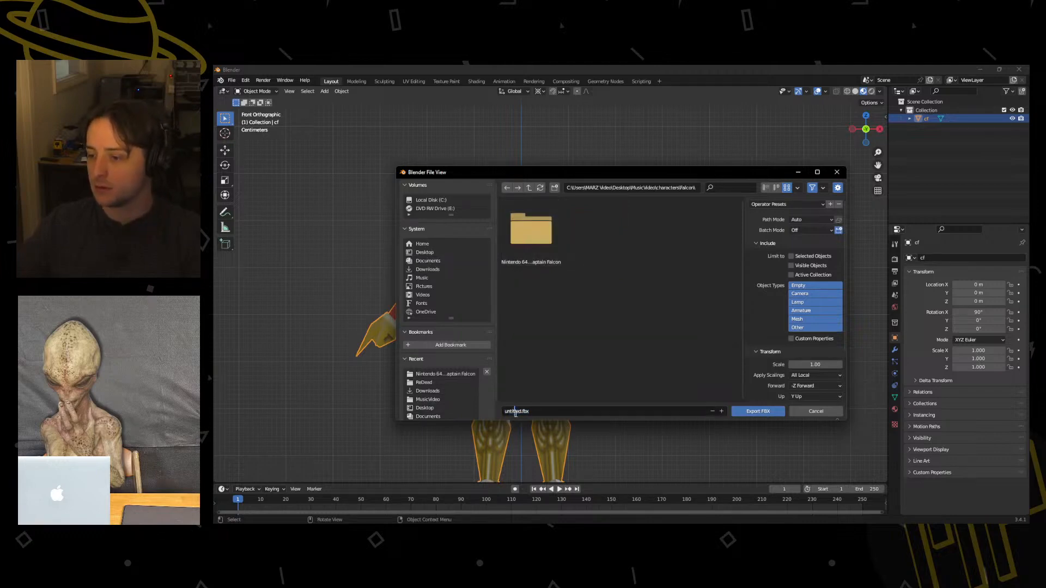
Name the export file cf.fbx and export it.
{"action": "left_click_drag", "start_coordinate": [521, 411], "coordinate": [497, 411]}
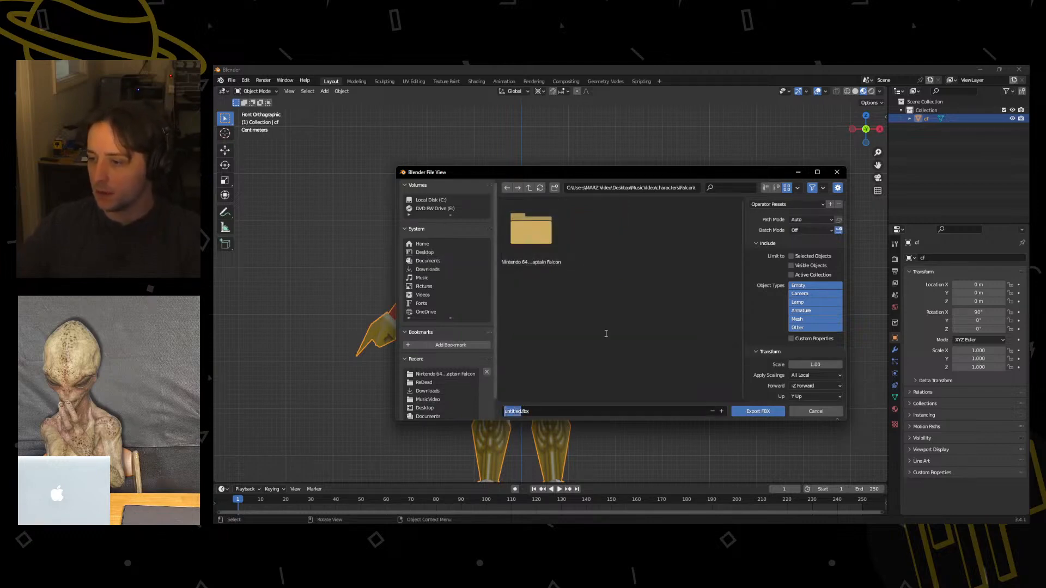
{"action": "type", "text": "cf"}
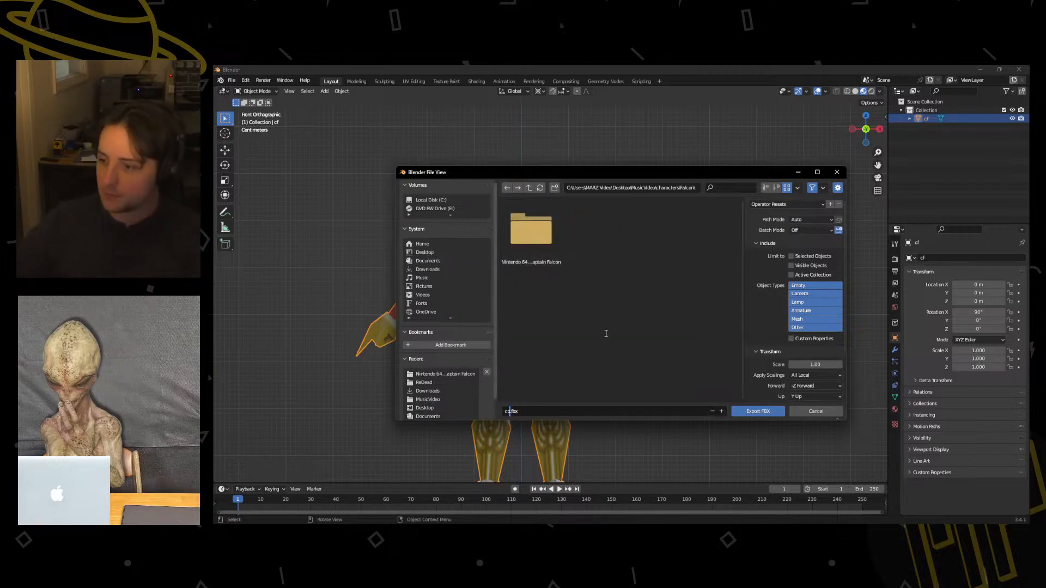
{"action": "left_click", "coordinate": [757, 415]}
{"action": "left_click", "coordinate": [757, 412]}
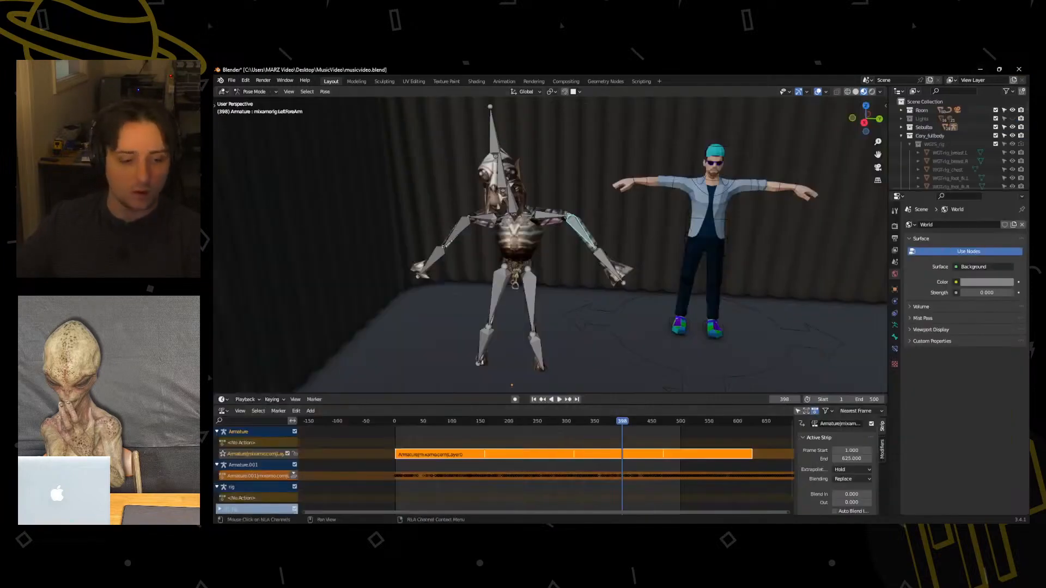
Switch to Mixamo in the browser and start uploading a new character.
{"action": "key", "text": "alt+Tab"}
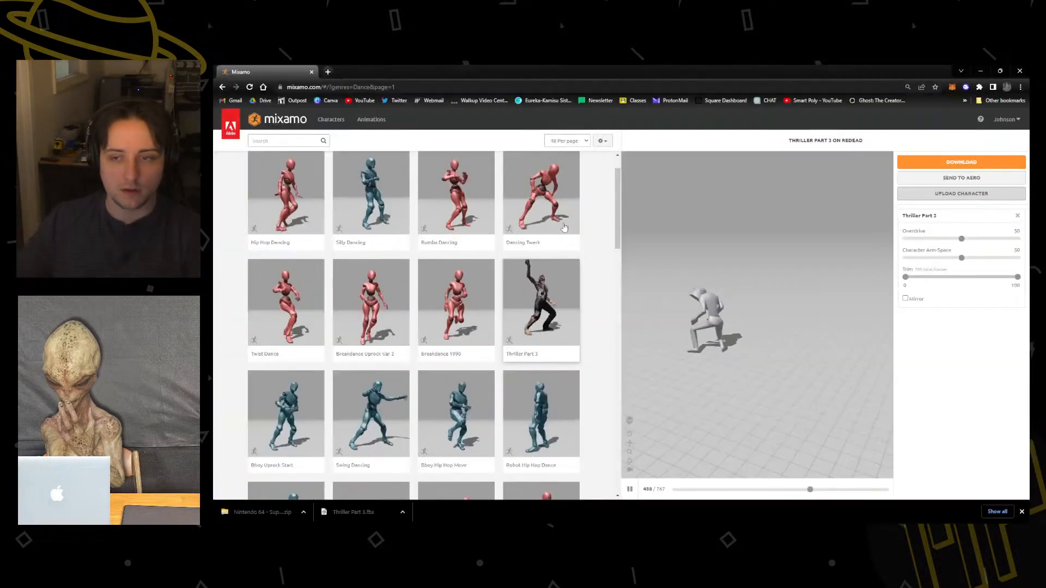
{"action": "left_click", "coordinate": [961, 193]}
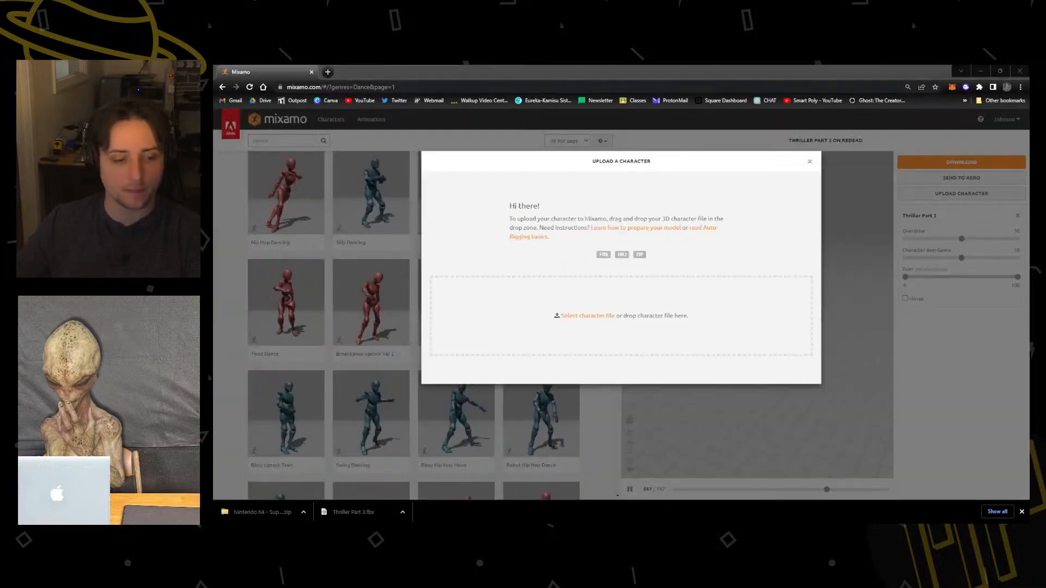
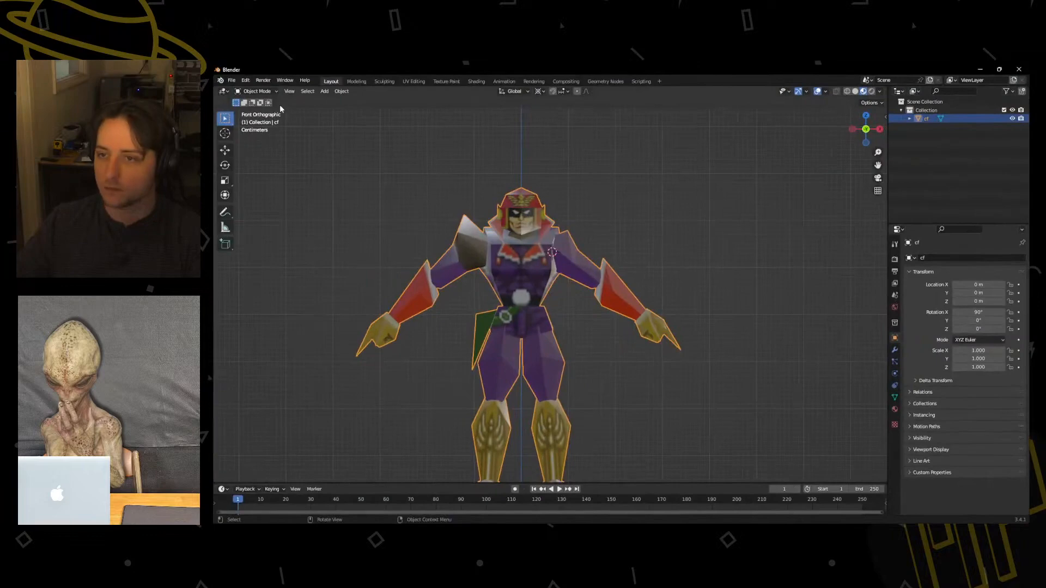
{"action": "left_click", "coordinate": [231, 80]}
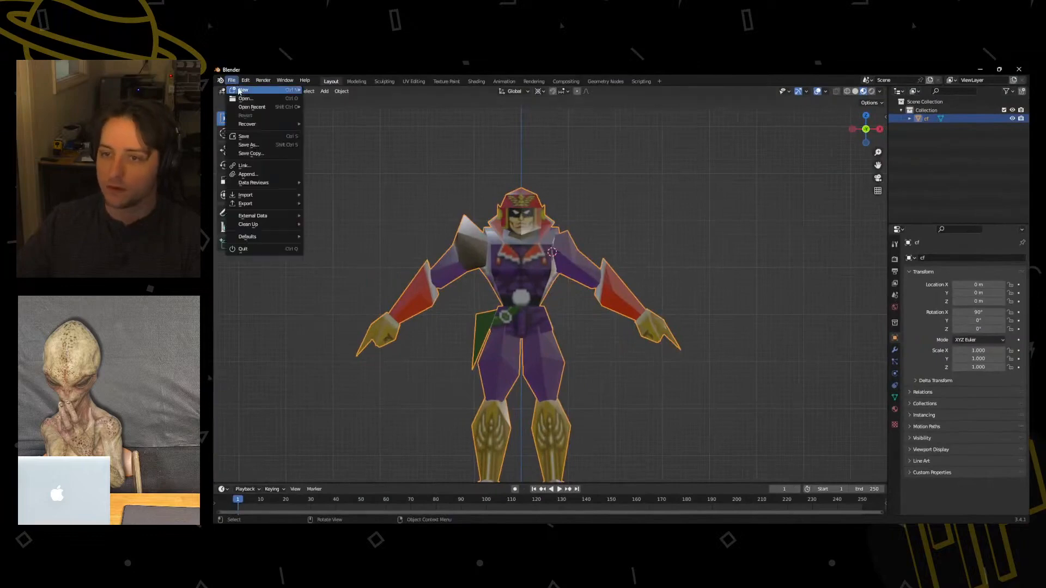
{"action": "mouse_move", "coordinate": [245, 203]}
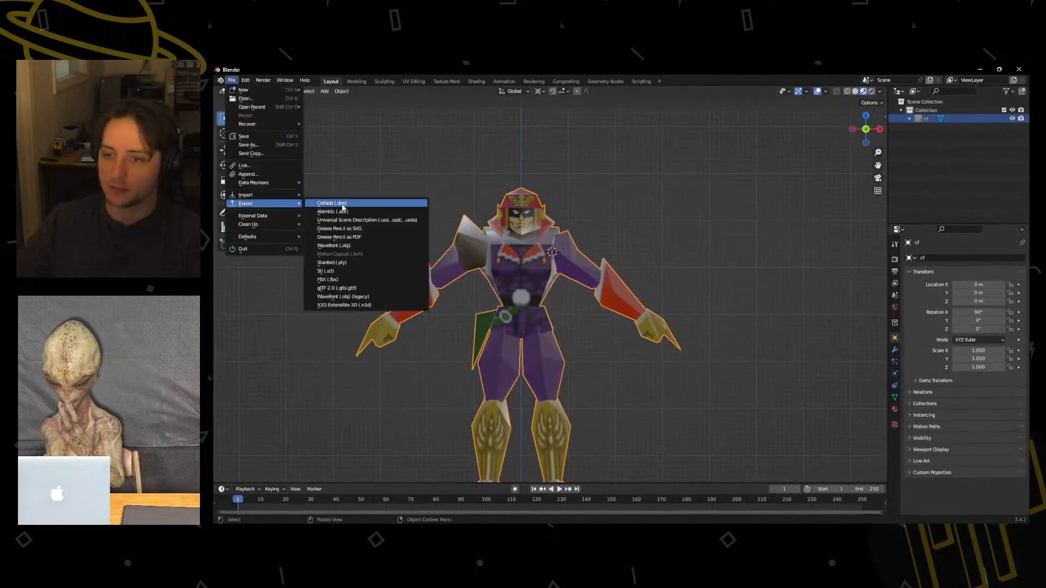
{"action": "left_click", "coordinate": [360, 281]}
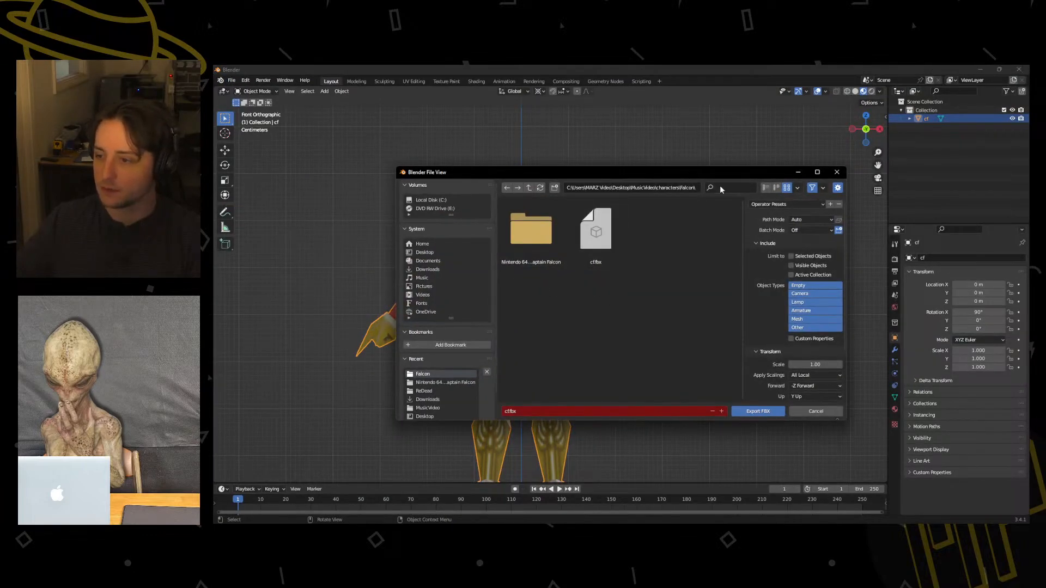
{"action": "left_click", "coordinate": [837, 172]}
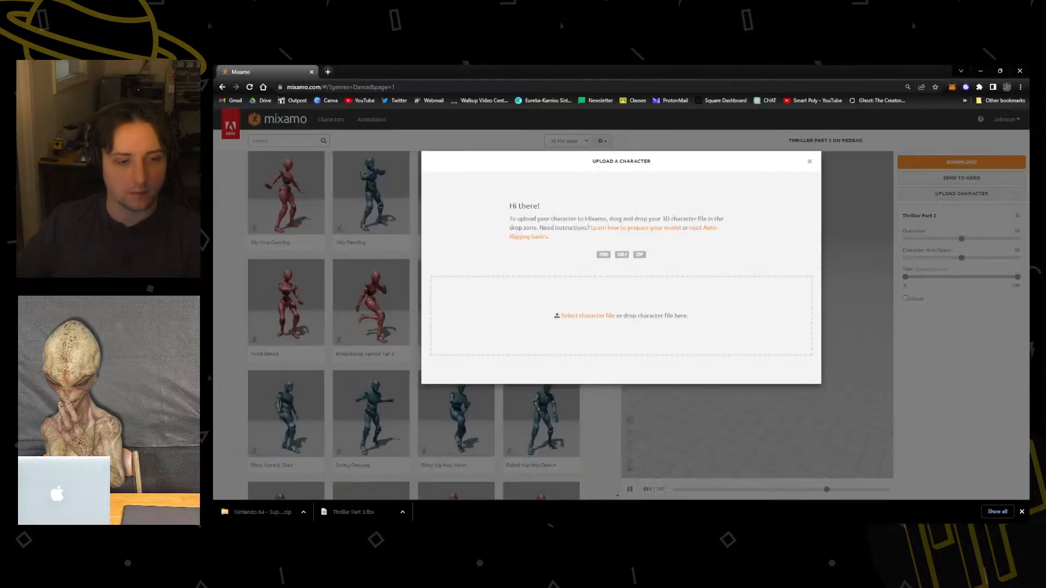
Upload cf.fbx to Mixamo's auto-rigger and place the chin, wrist, elbow, knee and groin markers symmetrically on the character.
{"action": "left_click_drag", "start_coordinate": [214, 305], "coordinate": [577, 296]}
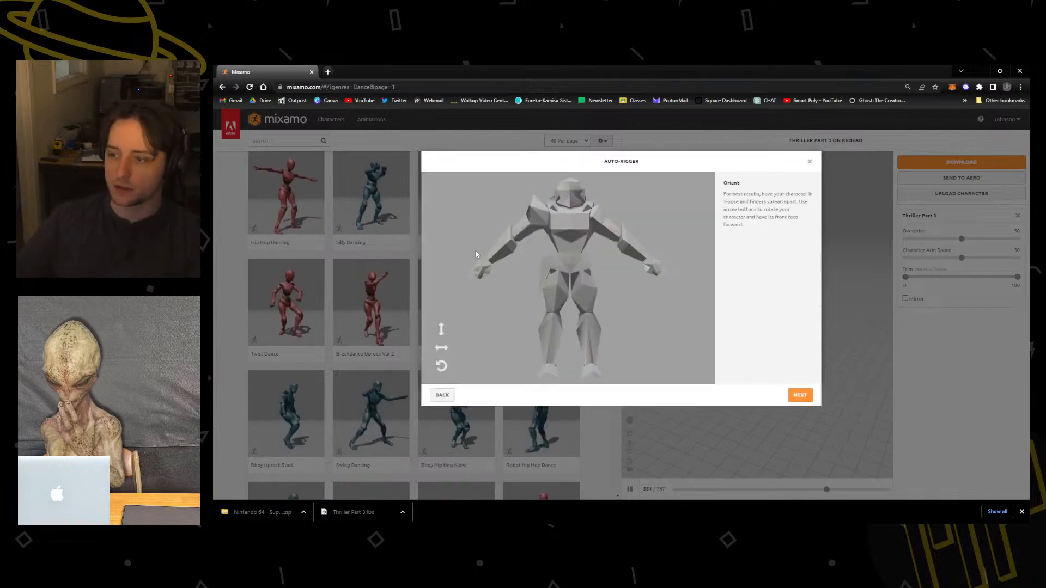
{"action": "left_click", "coordinate": [799, 395]}
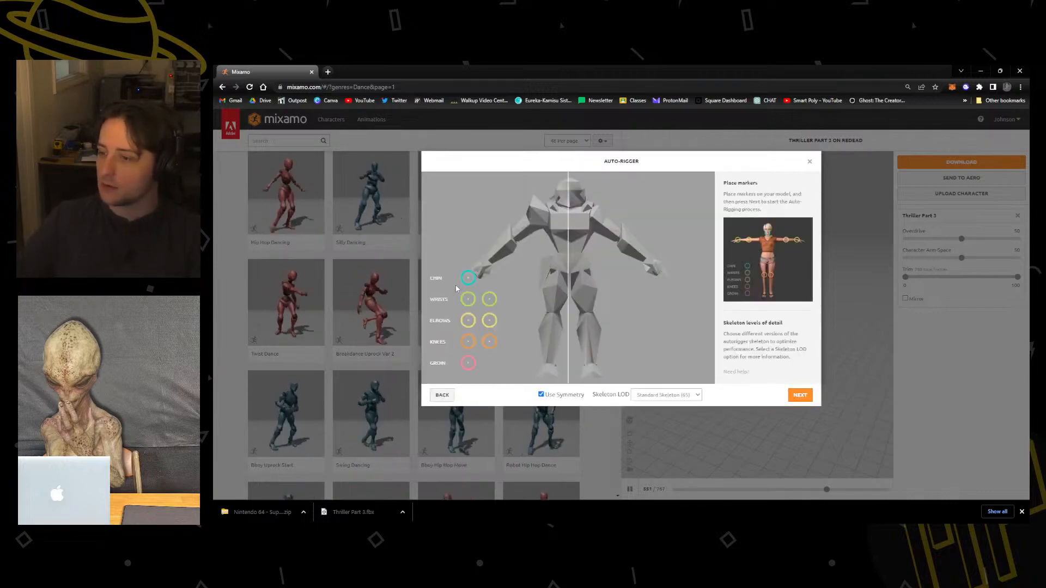
{"action": "mouse_move", "coordinate": [467, 278]}
{"action": "left_mouse_down"}
{"action": "mouse_move", "coordinate": [478, 310]}
{"action": "mouse_move", "coordinate": [567, 221]}
{"action": "mouse_move", "coordinate": [568, 206]}
{"action": "left_mouse_up"}
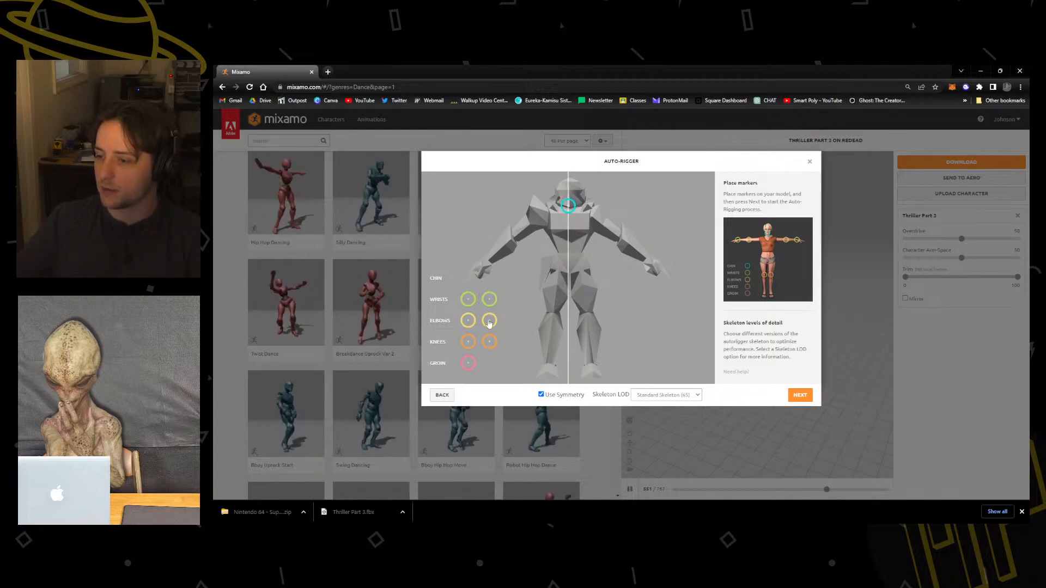
{"action": "mouse_move", "coordinate": [468, 299]}
{"action": "left_mouse_down"}
{"action": "mouse_move", "coordinate": [502, 246]}
{"action": "mouse_move", "coordinate": [489, 262]}
{"action": "left_mouse_up"}
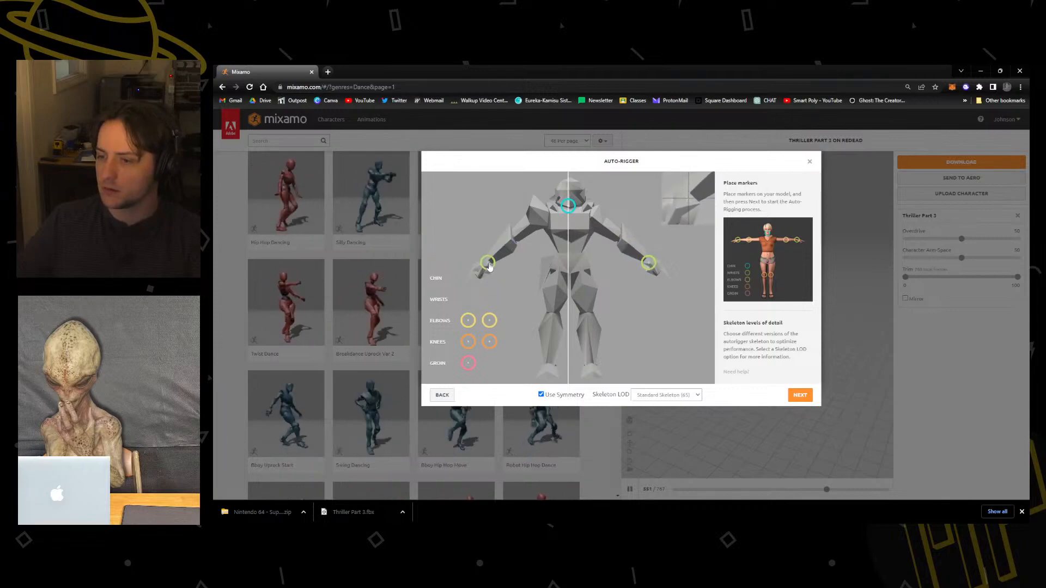
{"action": "left_click_drag", "start_coordinate": [468, 320], "coordinate": [512, 239]}
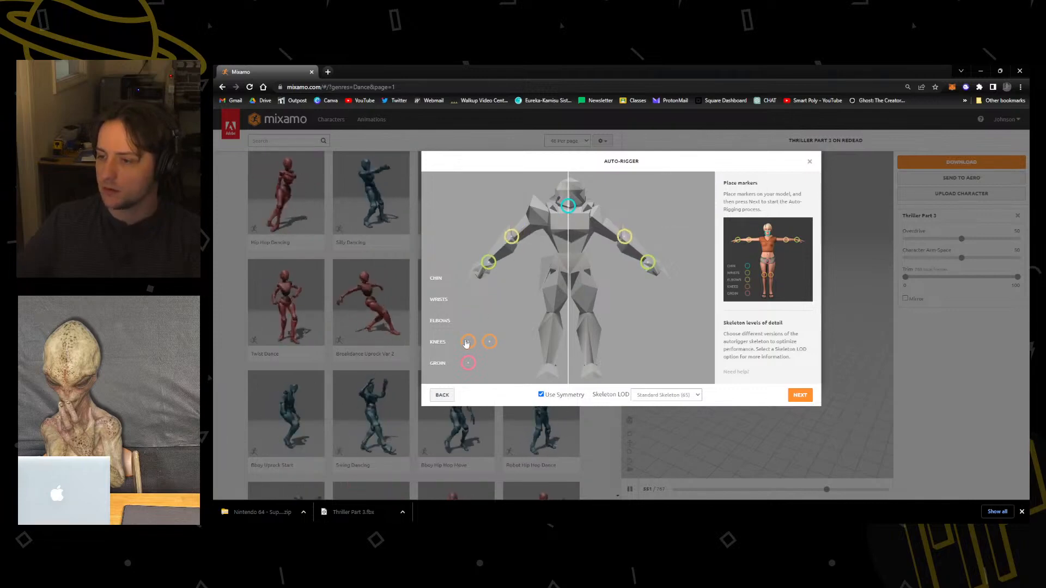
{"action": "left_click_drag", "start_coordinate": [468, 341], "coordinate": [552, 311]}
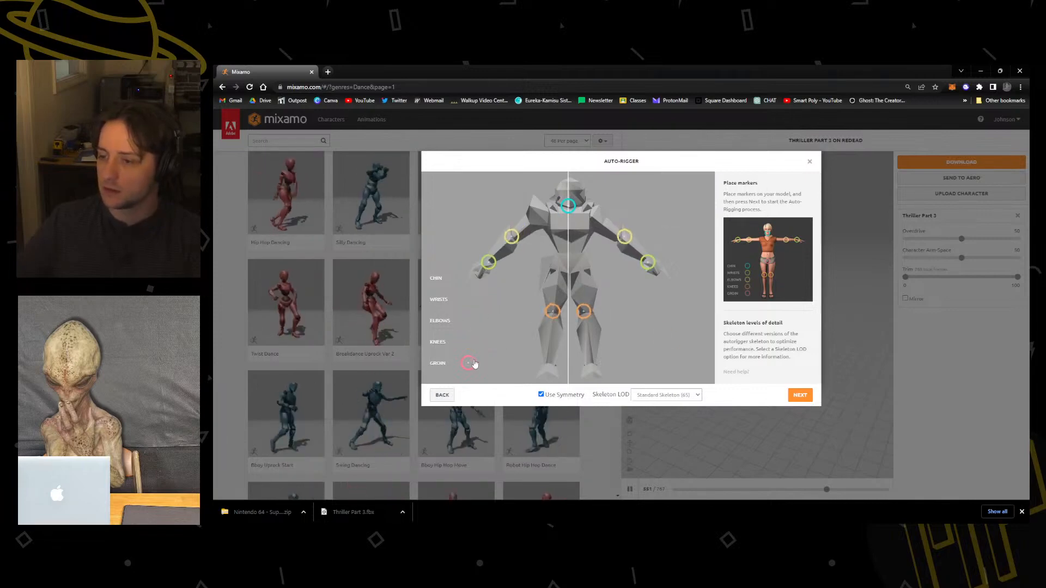
{"action": "mouse_move", "coordinate": [472, 362]}
{"action": "left_mouse_down"}
{"action": "mouse_move", "coordinate": [579, 298]}
{"action": "mouse_move", "coordinate": [568, 270]}
{"action": "left_mouse_up"}
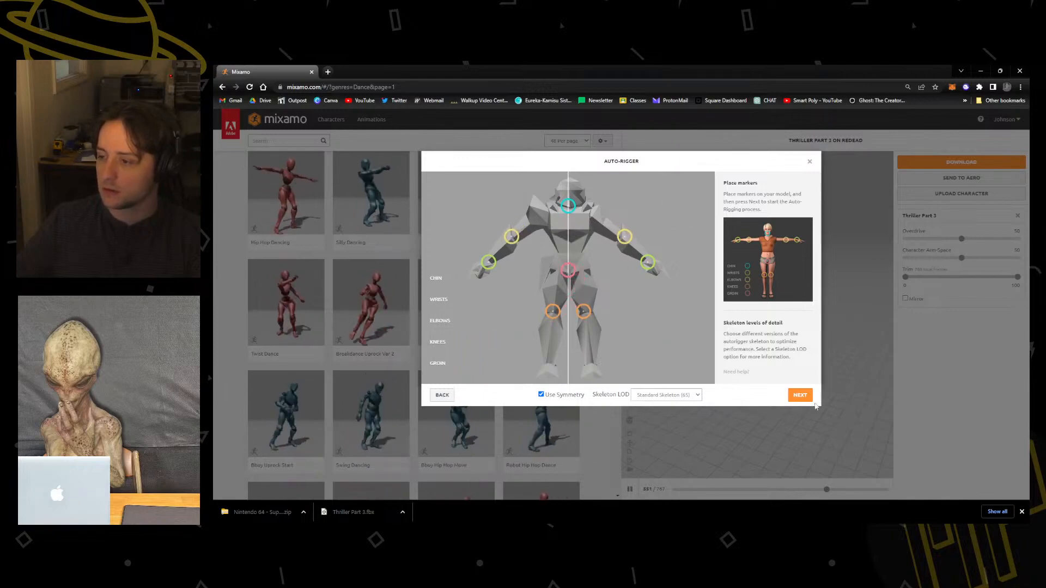
Auto-rig the character with the Standard Skeleton (65) and accept it as the replacement for the previous character.
{"action": "left_click", "coordinate": [680, 397]}
{"action": "left_click", "coordinate": [670, 439]}
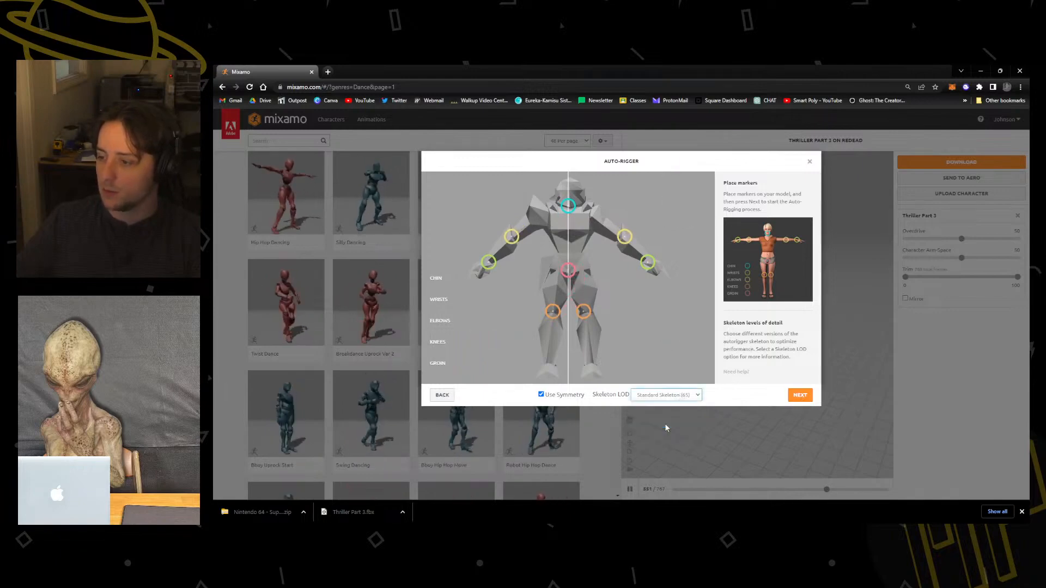
{"action": "left_click", "coordinate": [801, 396]}
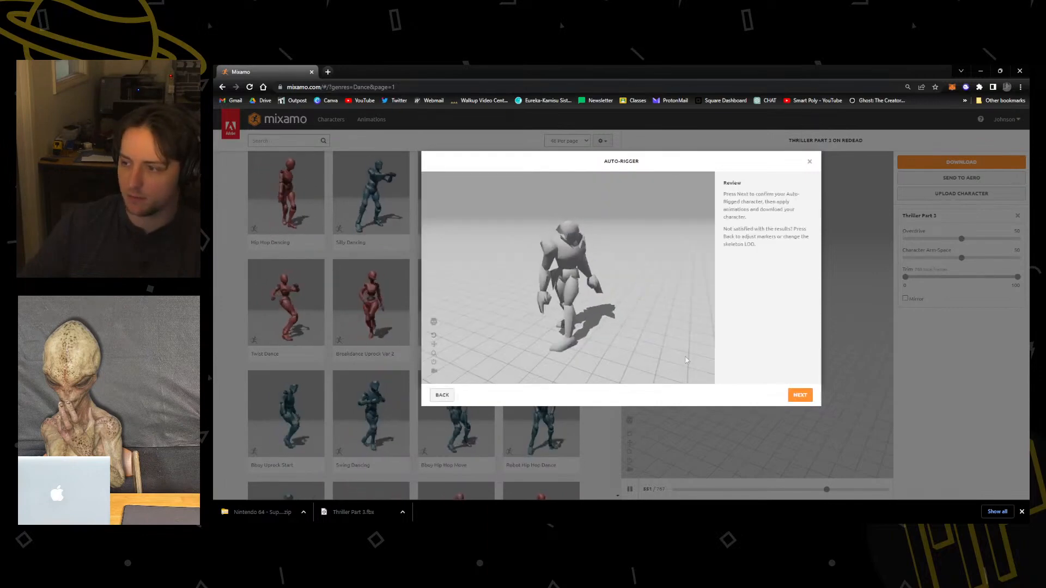
{"action": "left_click", "coordinate": [801, 397]}
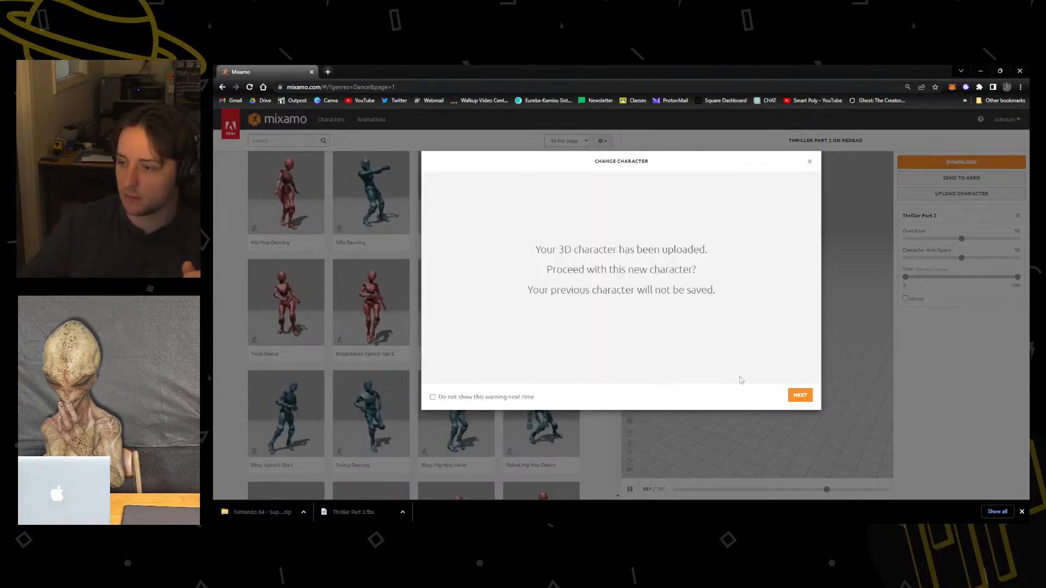
{"action": "left_click", "coordinate": [791, 399]}
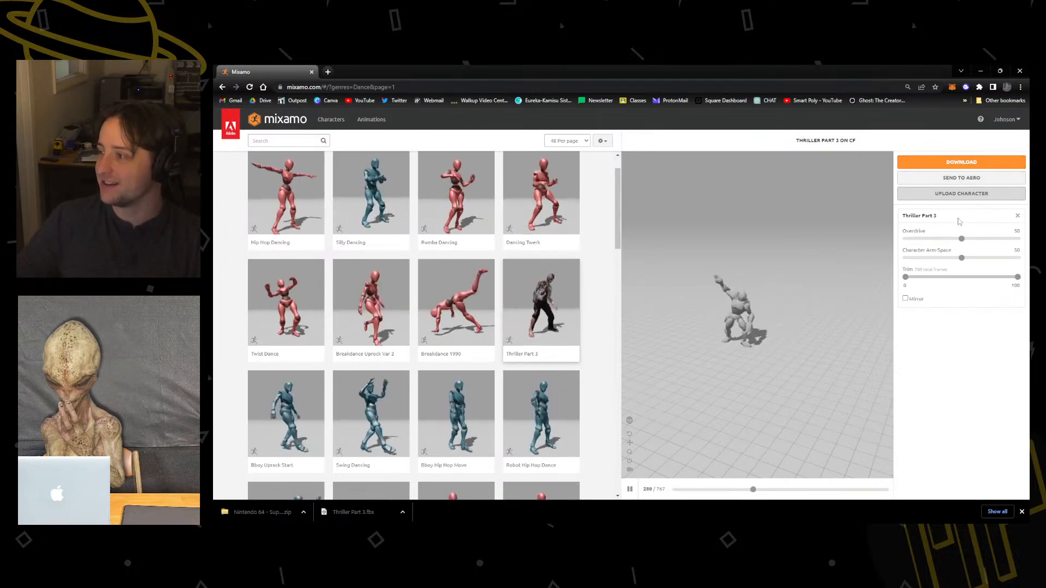
Download the Thriller Part 3 animation on the character as binary FBX with skin at 30 fps and switch back to Blender.
{"action": "left_click", "coordinate": [936, 163]}
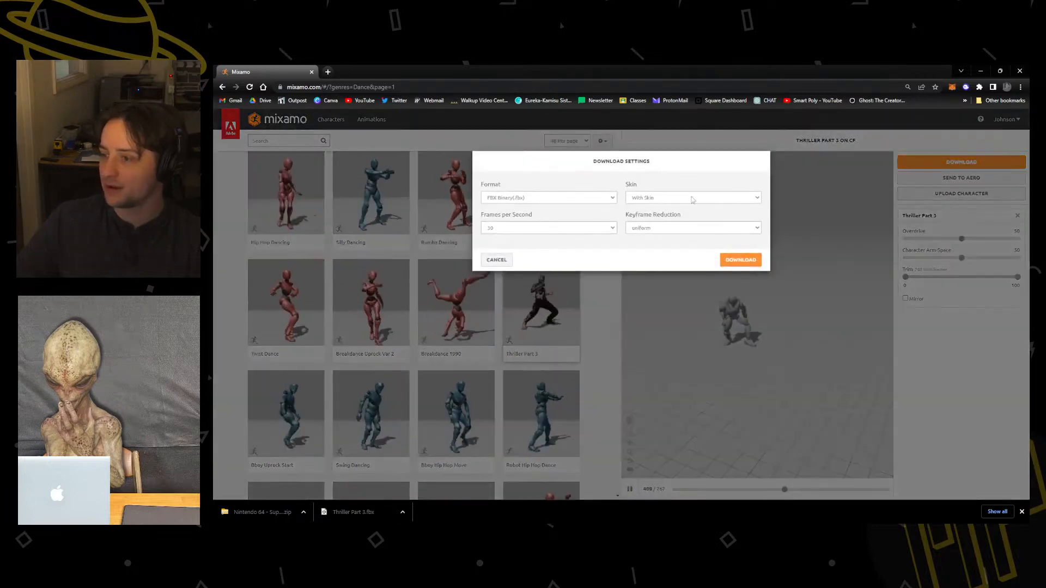
{"action": "left_click", "coordinate": [738, 259]}
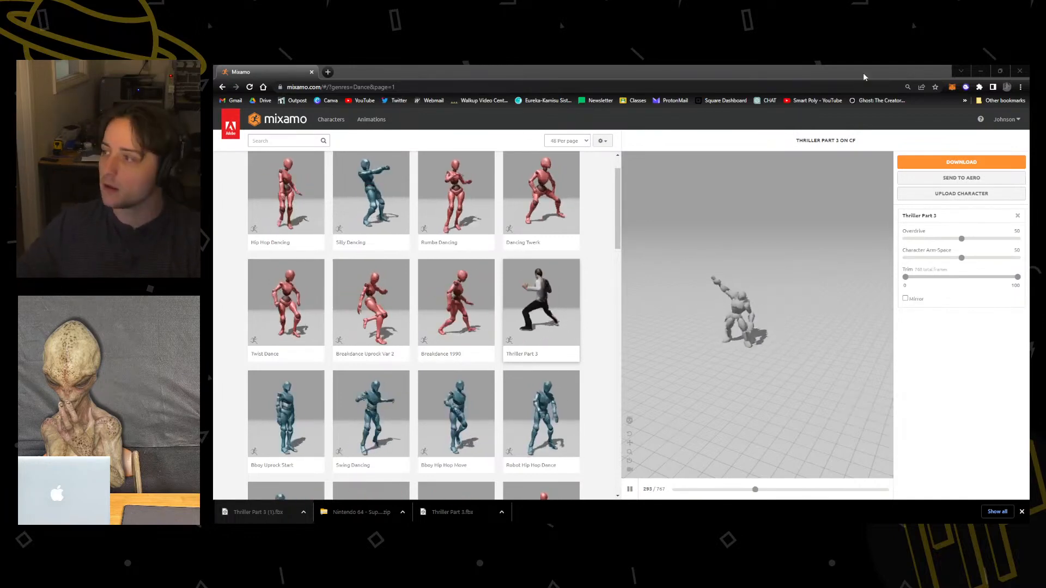
{"action": "left_click", "coordinate": [980, 71]}
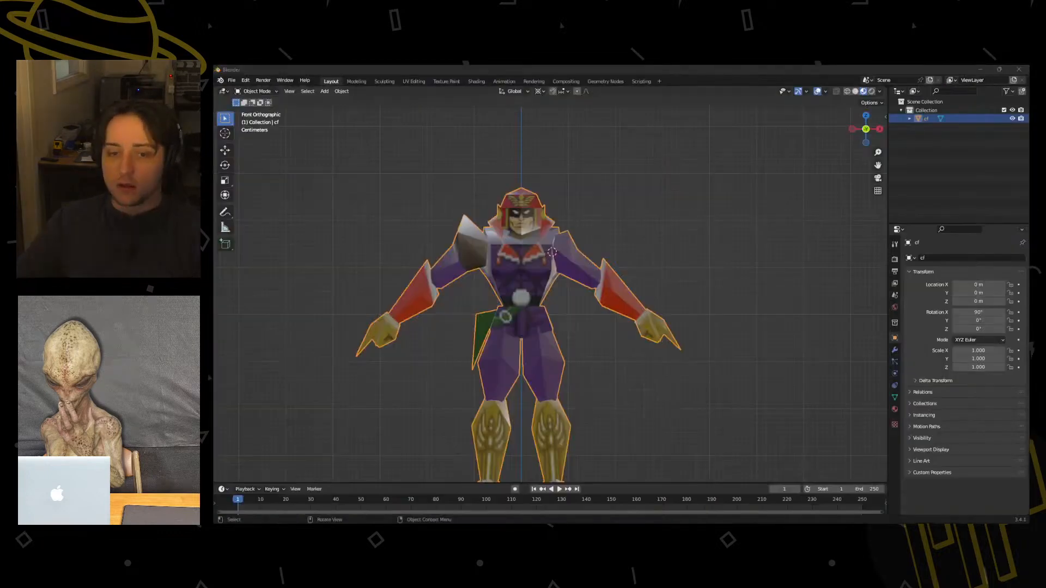
Save the Captain Falcon project as falcon.blend in the characters\Falcon folder and close that Blender window.
{"action": "left_click", "coordinate": [231, 81]}
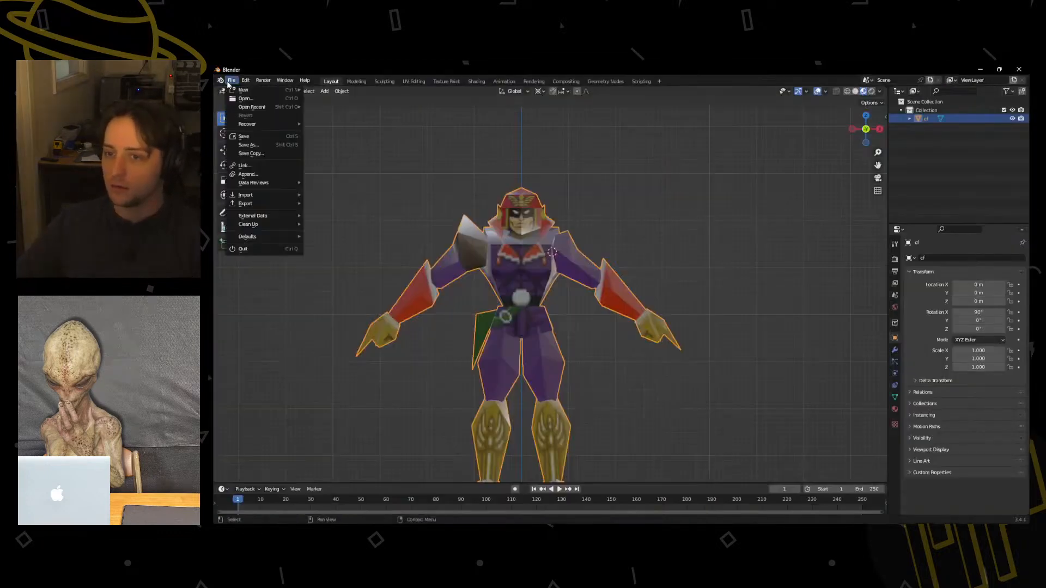
{"action": "left_click", "coordinate": [231, 81]}
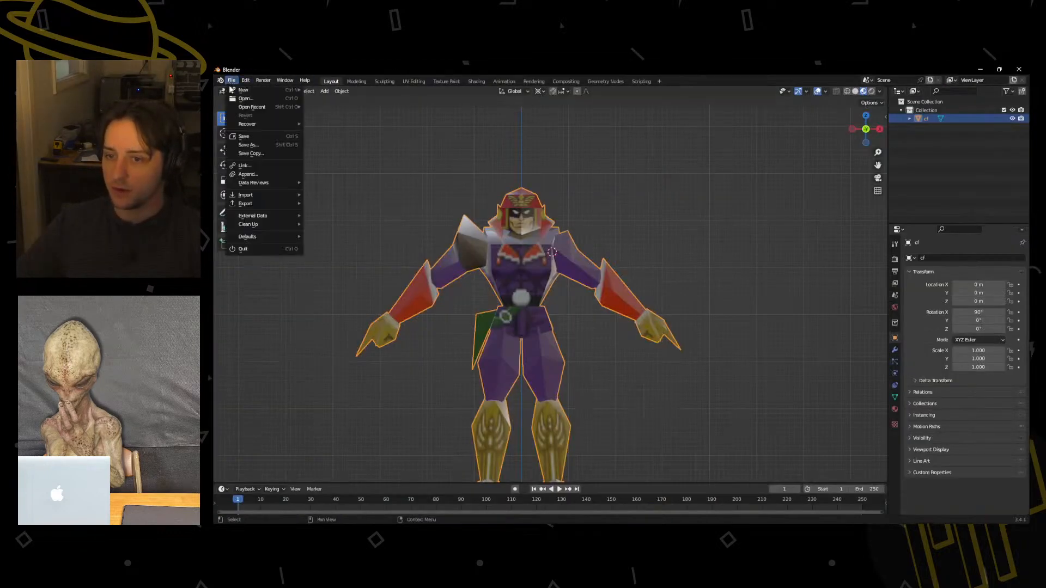
{"action": "left_click", "coordinate": [262, 146]}
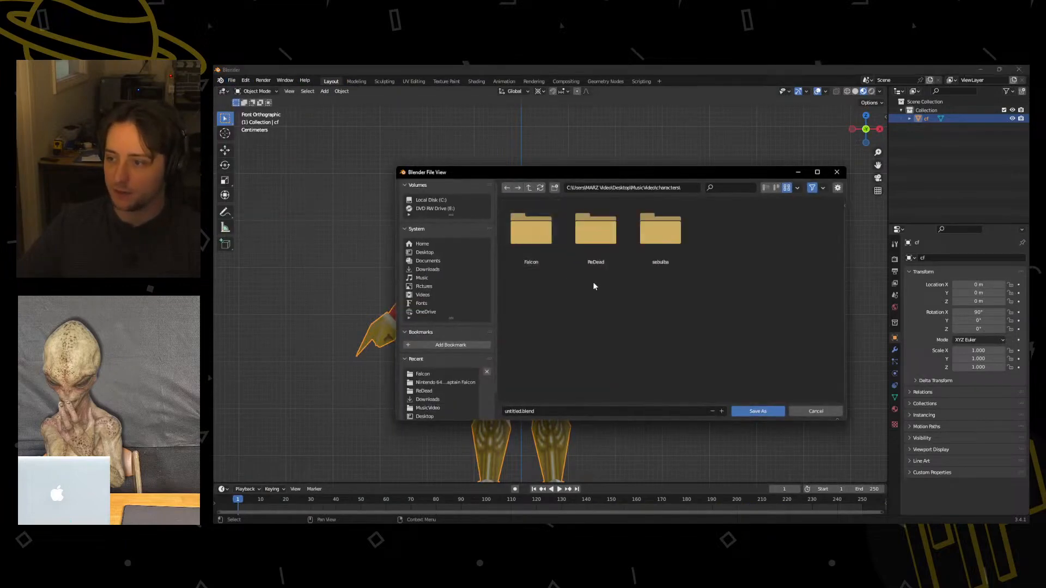
{"action": "left_click", "coordinate": [533, 266]}
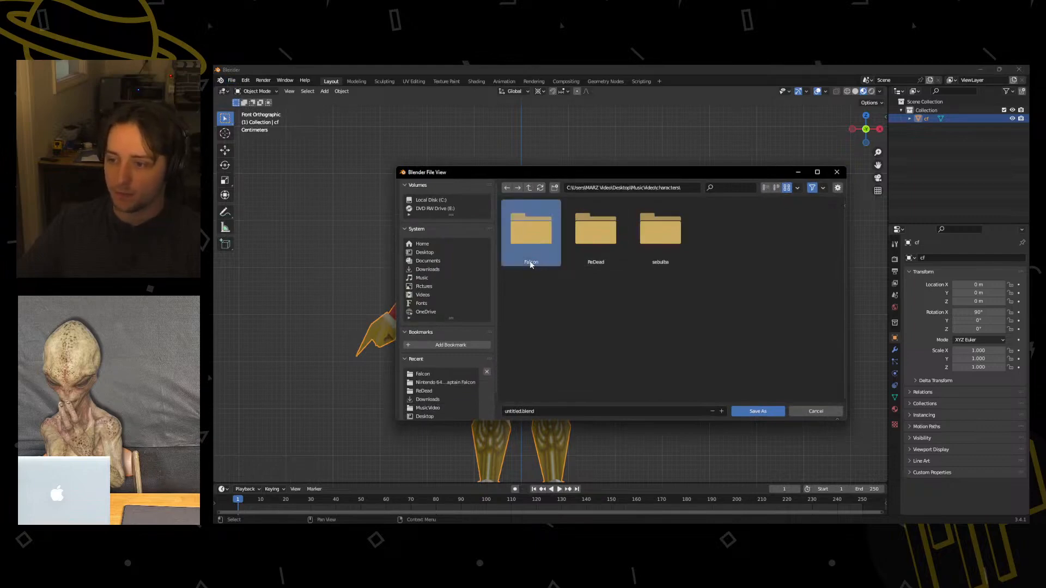
{"action": "double_click", "coordinate": [531, 265]}
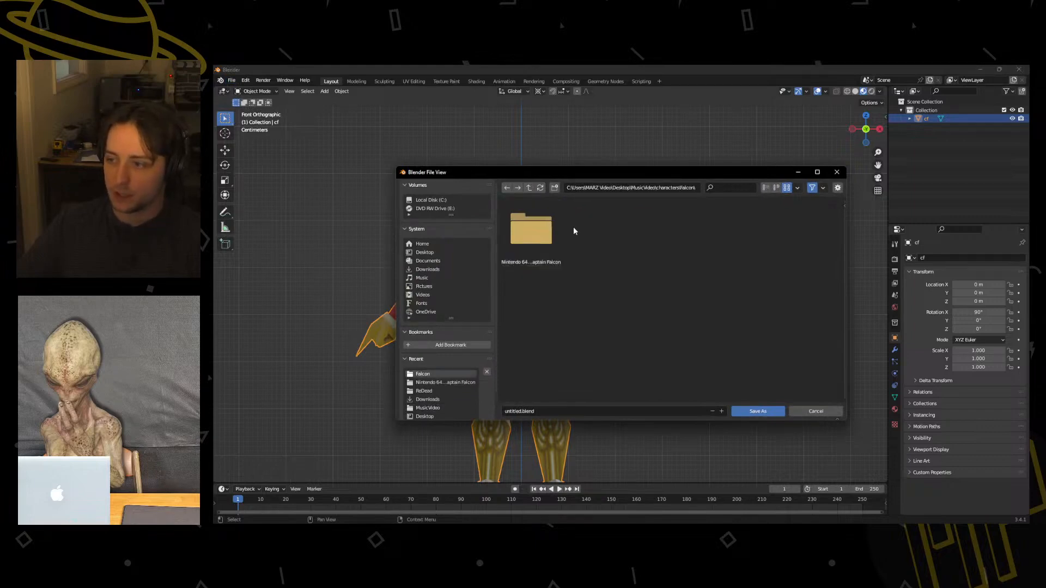
{"action": "left_click", "coordinate": [692, 187]}
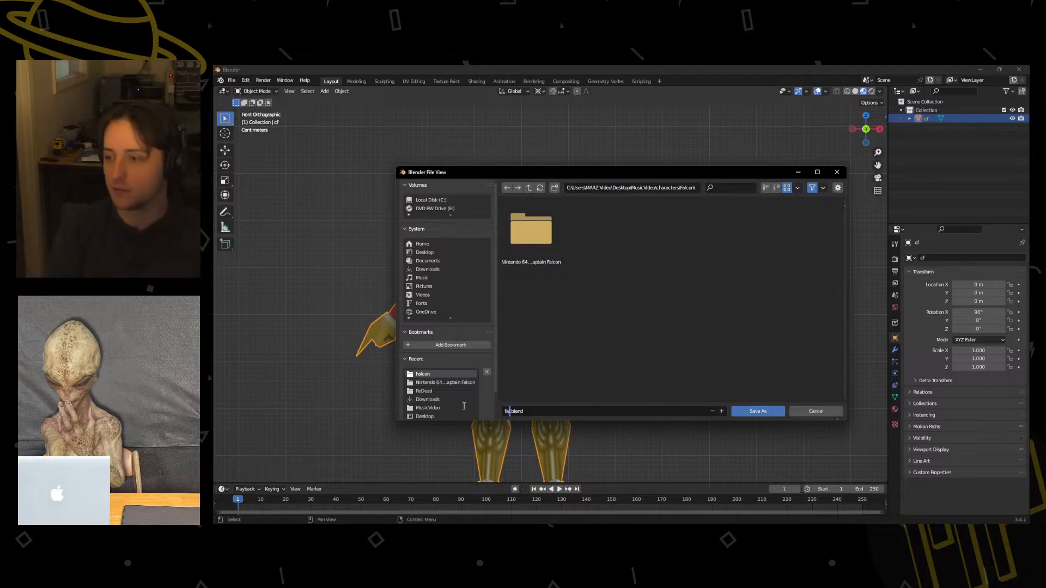
{"action": "left_click", "coordinate": [752, 411]}
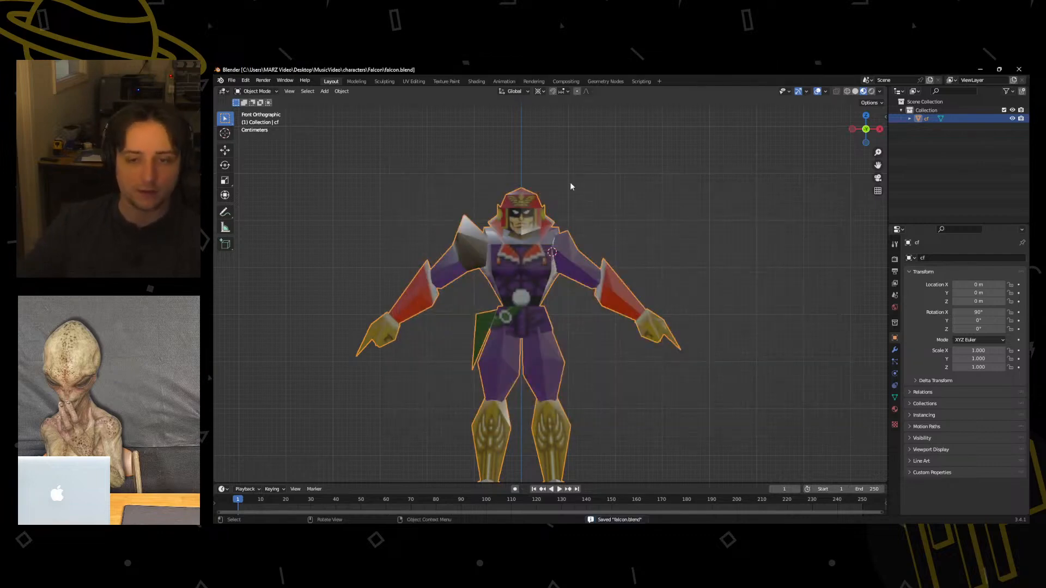
{"action": "left_click", "coordinate": [1023, 69]}
Start an FBX import into the musicvideo.blend scene.
{"action": "scroll", "coordinate": [480, 311], "scroll_direction": "down", "scroll_amount": 6}
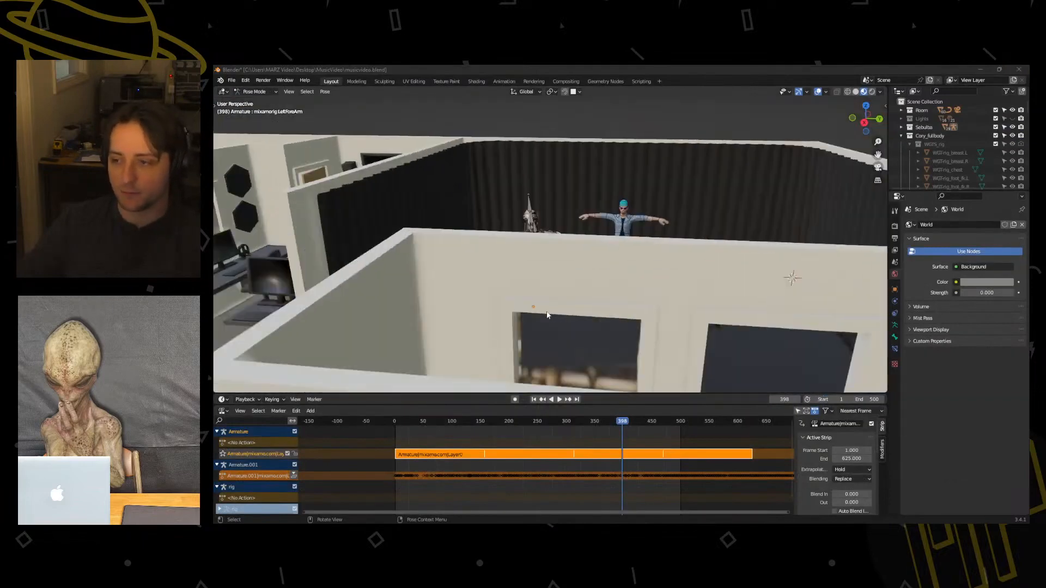
{"action": "scroll", "coordinate": [547, 315], "scroll_direction": "up", "scroll_amount": 4}
{"action": "middle_click_drag", "start_coordinate": [547, 315], "coordinate": [556, 343]}
{"action": "middle_click_drag", "start_coordinate": [626, 291], "coordinate": [542, 223], "text": "shift"}
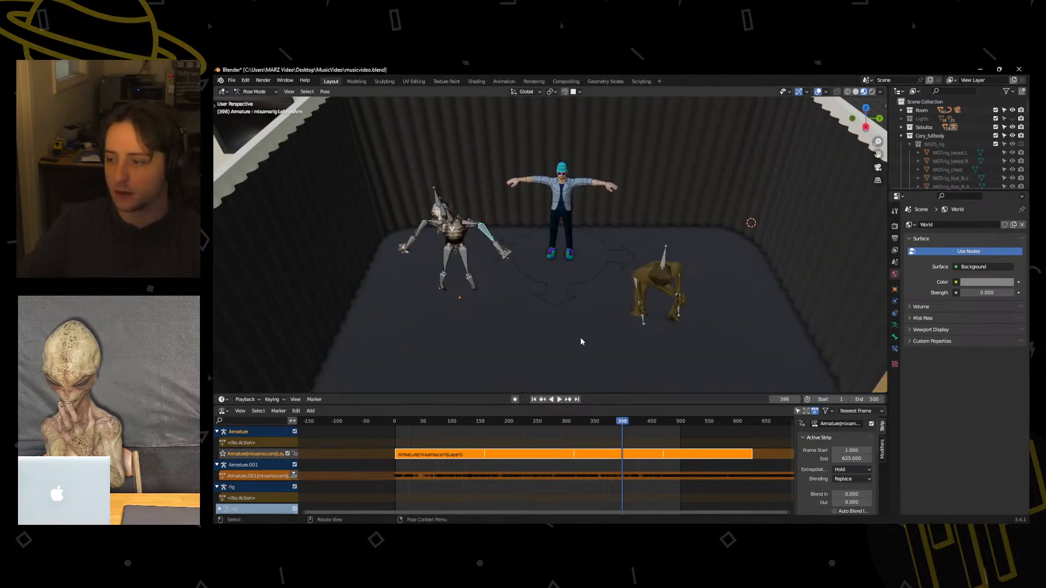
{"action": "middle_click_drag", "start_coordinate": [670, 348], "coordinate": [667, 322]}
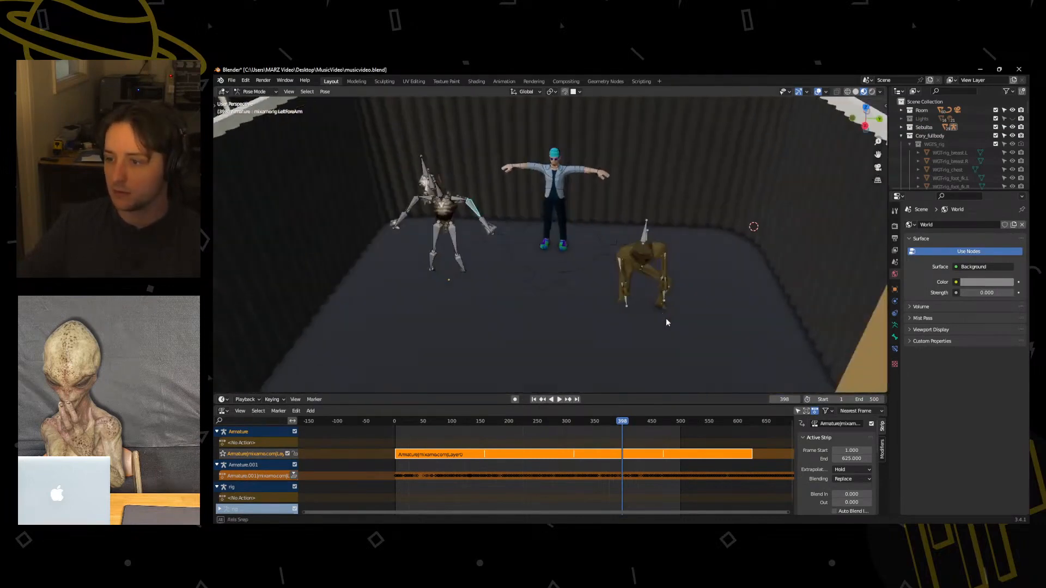
{"action": "left_click", "coordinate": [238, 81]}
{"action": "mouse_move", "coordinate": [256, 199]}
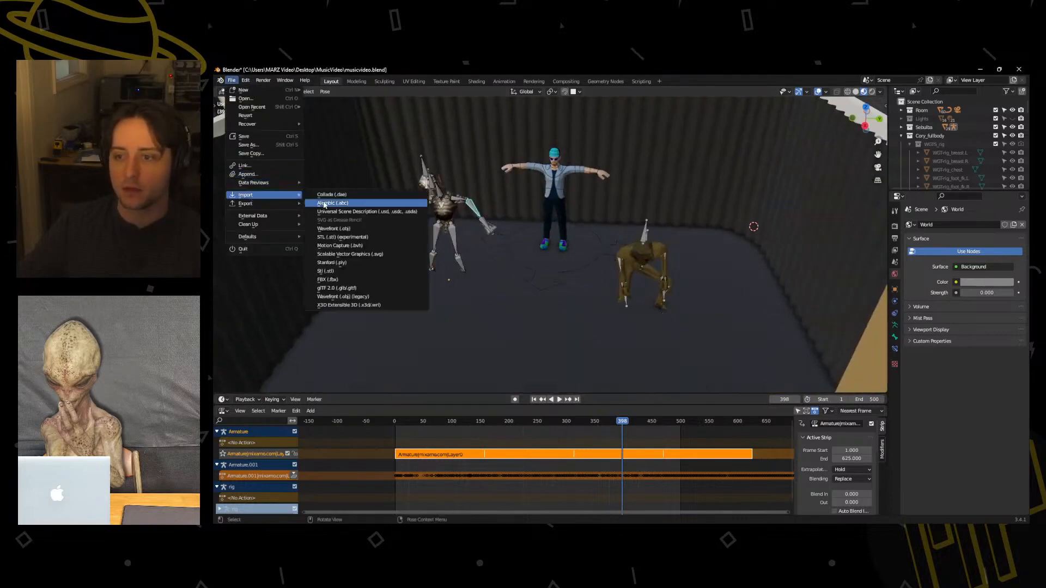
{"action": "left_click", "coordinate": [232, 80]}
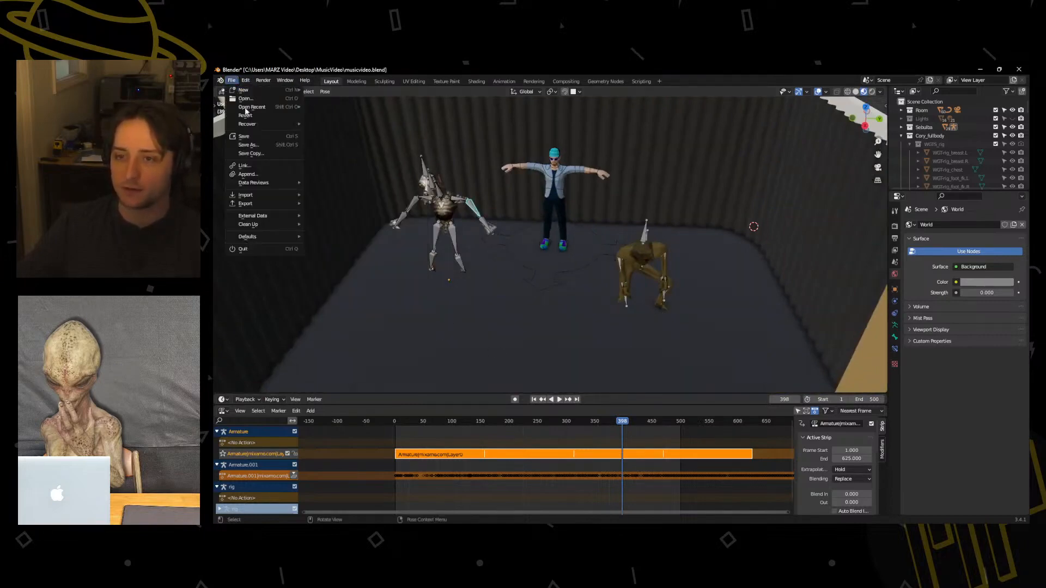
{"action": "mouse_move", "coordinate": [267, 195]}
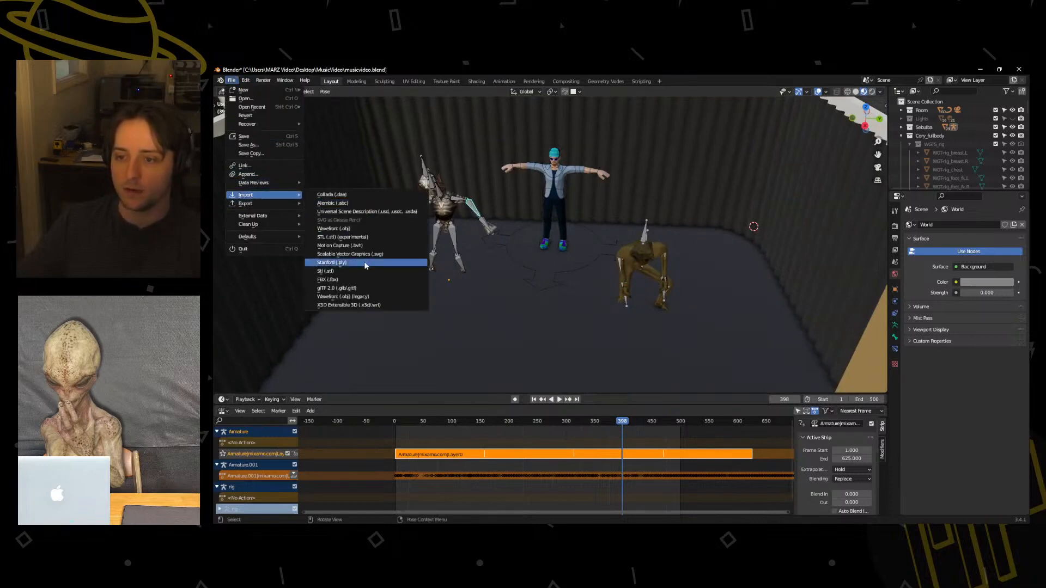
{"action": "left_click", "coordinate": [360, 279]}
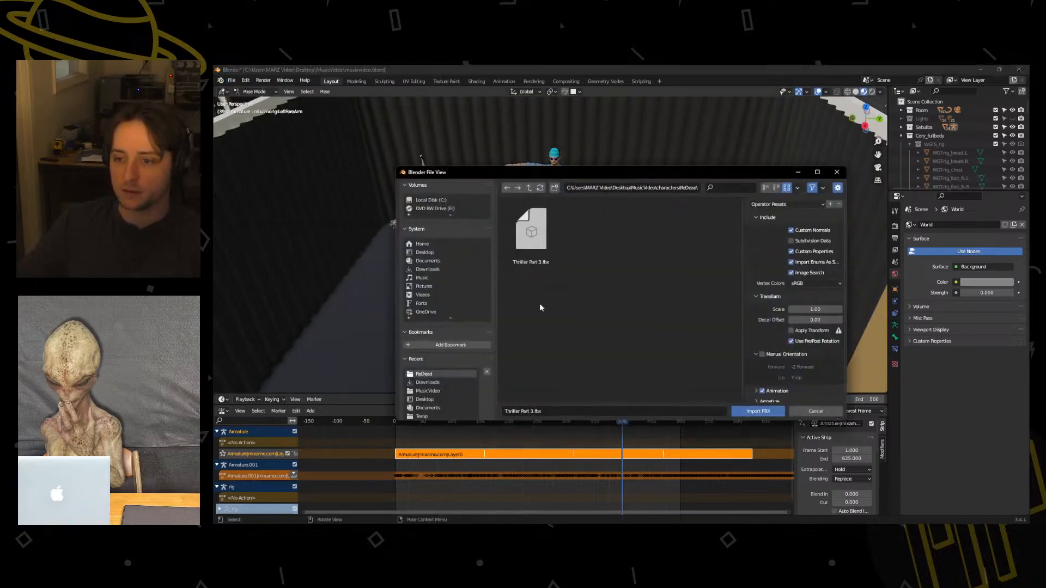
{"action": "left_click", "coordinate": [436, 261]}
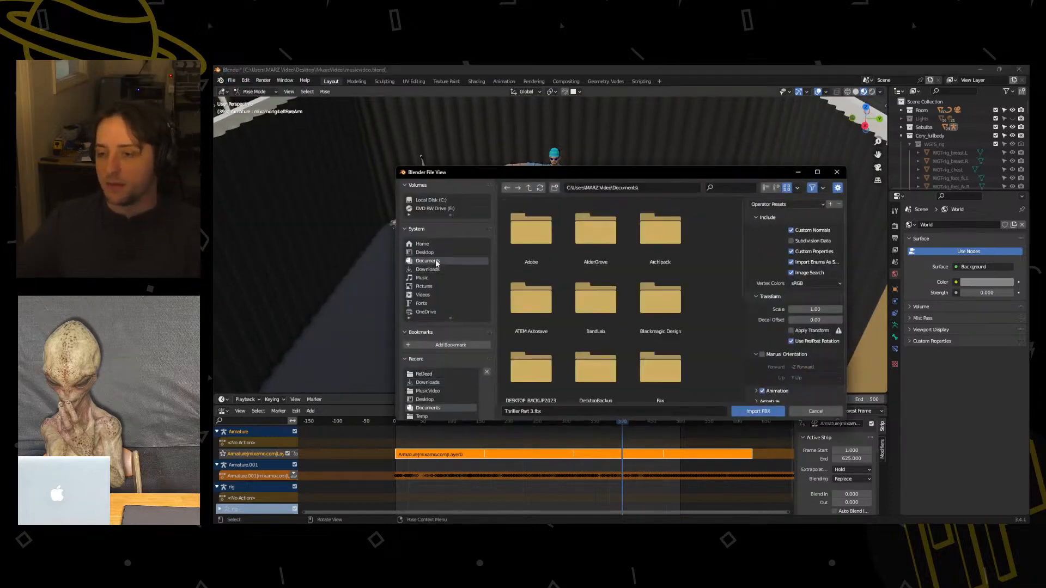
{"action": "left_click", "coordinate": [425, 253]}
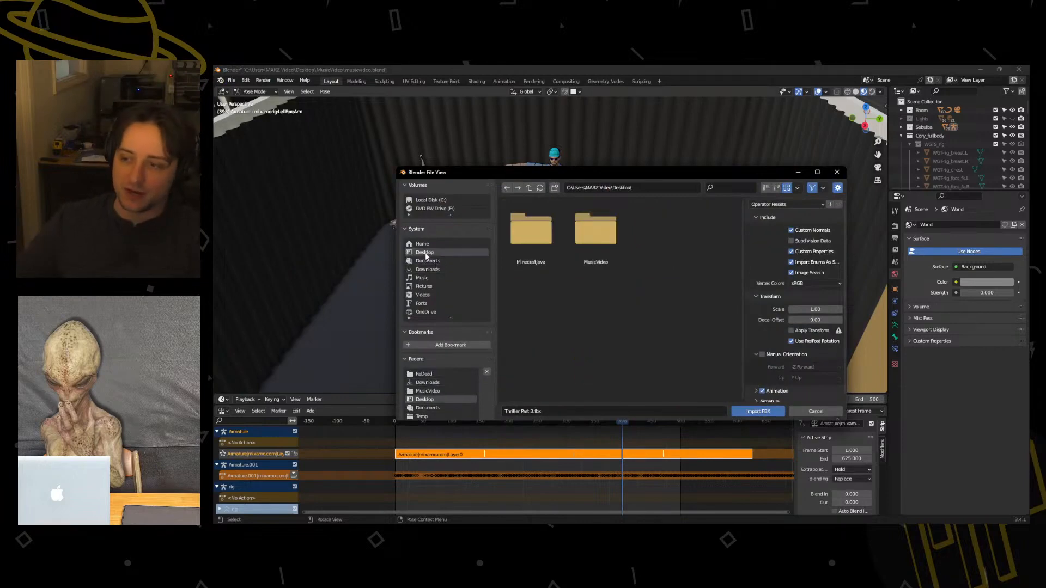
{"action": "left_click", "coordinate": [427, 270]}
{"action": "left_click", "coordinate": [424, 278]}
{"action": "left_click", "coordinate": [427, 287]}
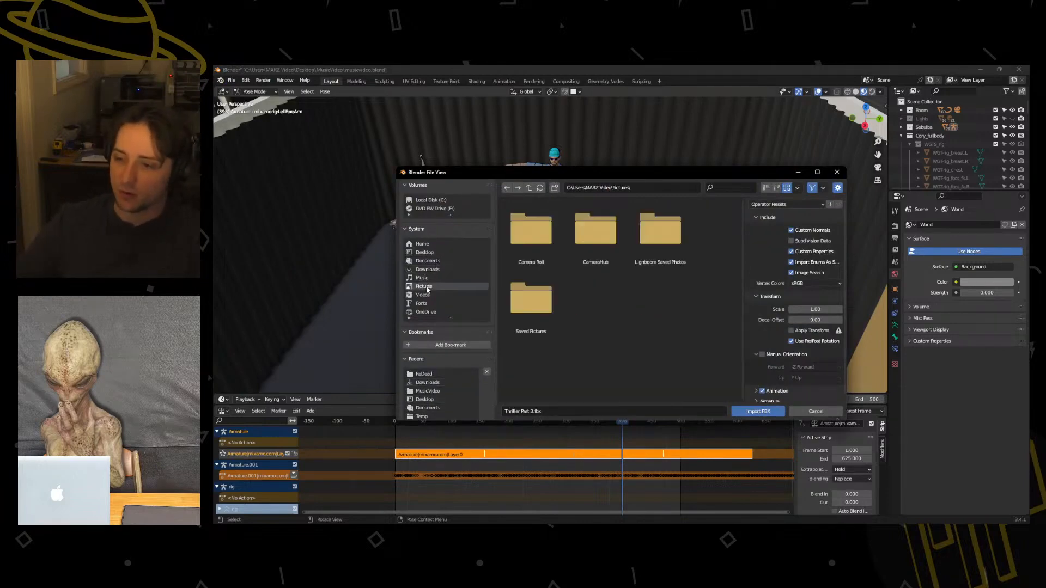
{"action": "left_click", "coordinate": [423, 279]}
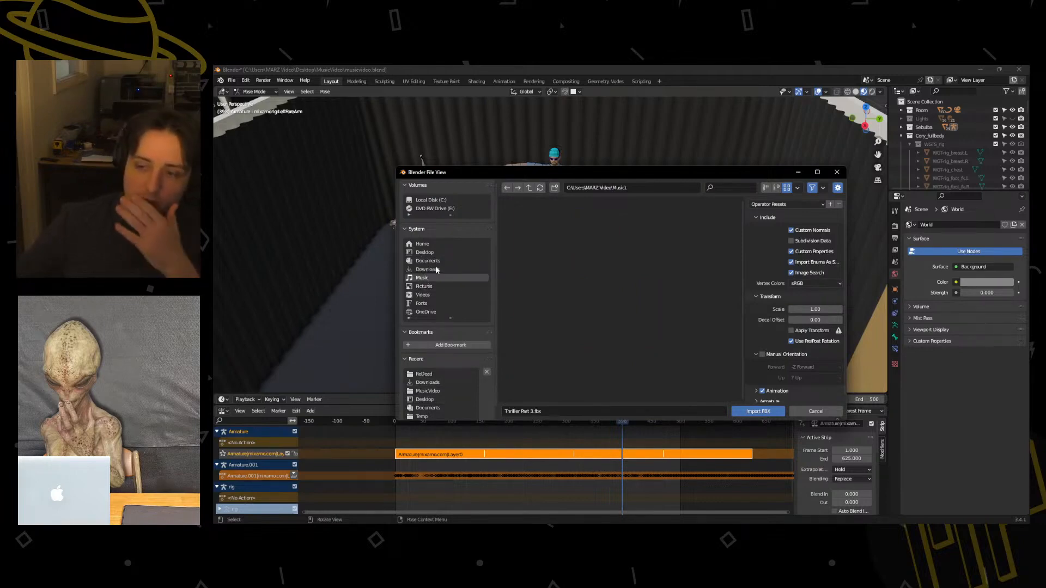
{"action": "left_click", "coordinate": [436, 269]}
Import falcon_thriller.fbx from the Desktop\MusicVideo\characters\Falcon folder.
{"action": "left_click", "coordinate": [428, 255]}
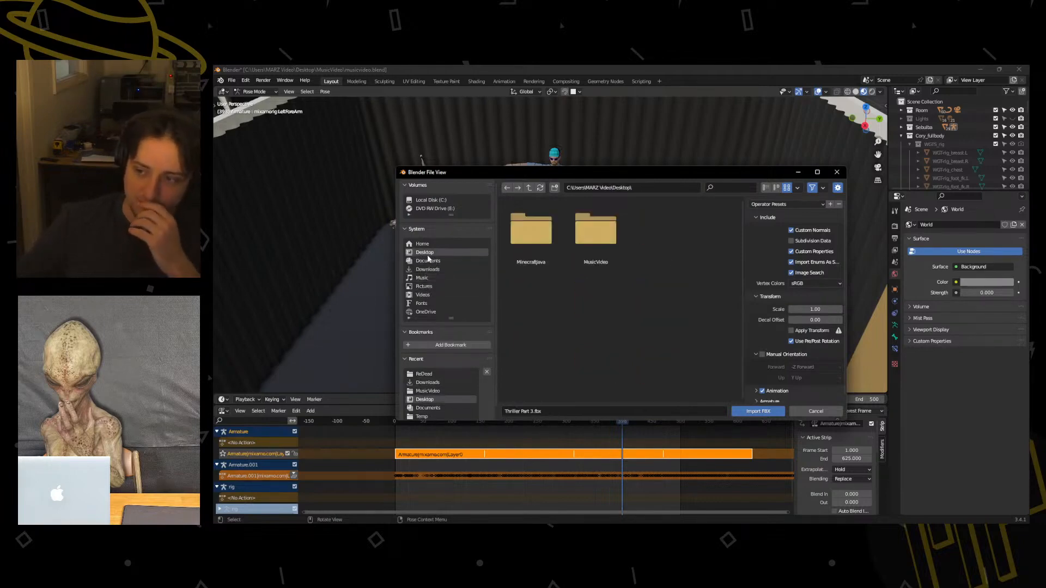
{"action": "double_click", "coordinate": [624, 238]}
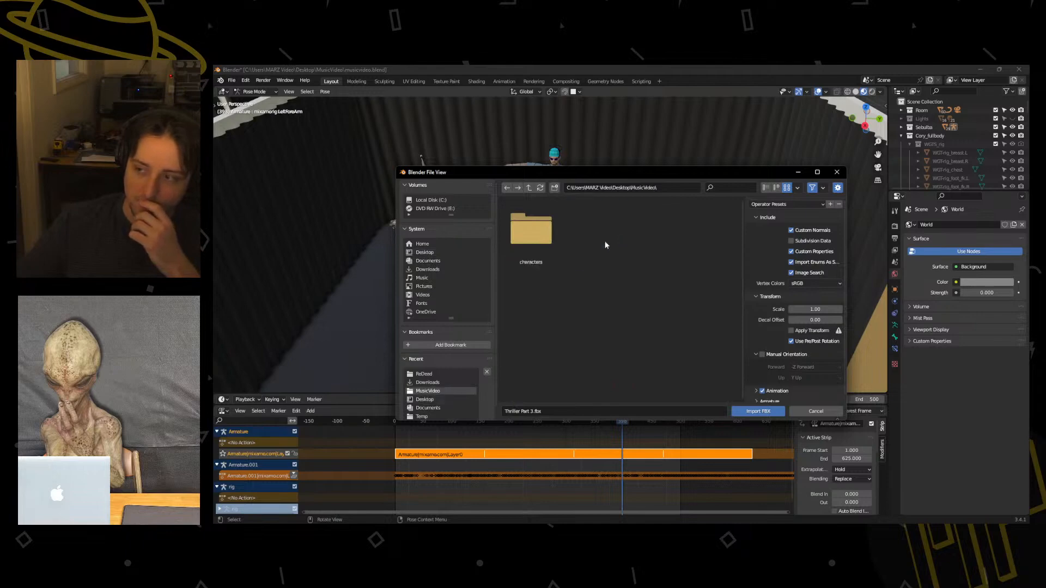
{"action": "double_click", "coordinate": [531, 231]}
{"action": "left_click", "coordinate": [519, 236]}
{"action": "double_click", "coordinate": [519, 236]}
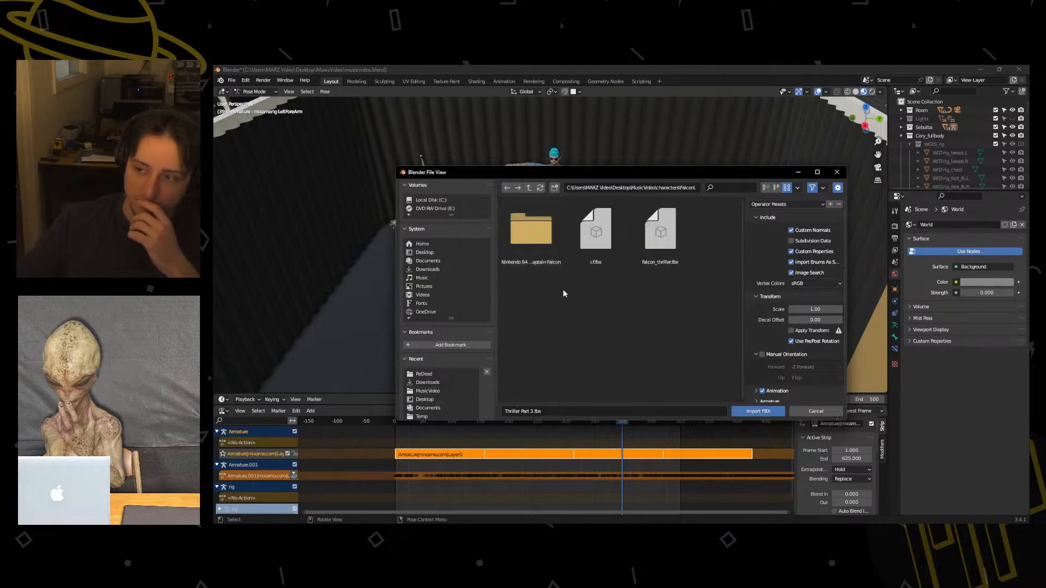
{"action": "left_click", "coordinate": [659, 238]}
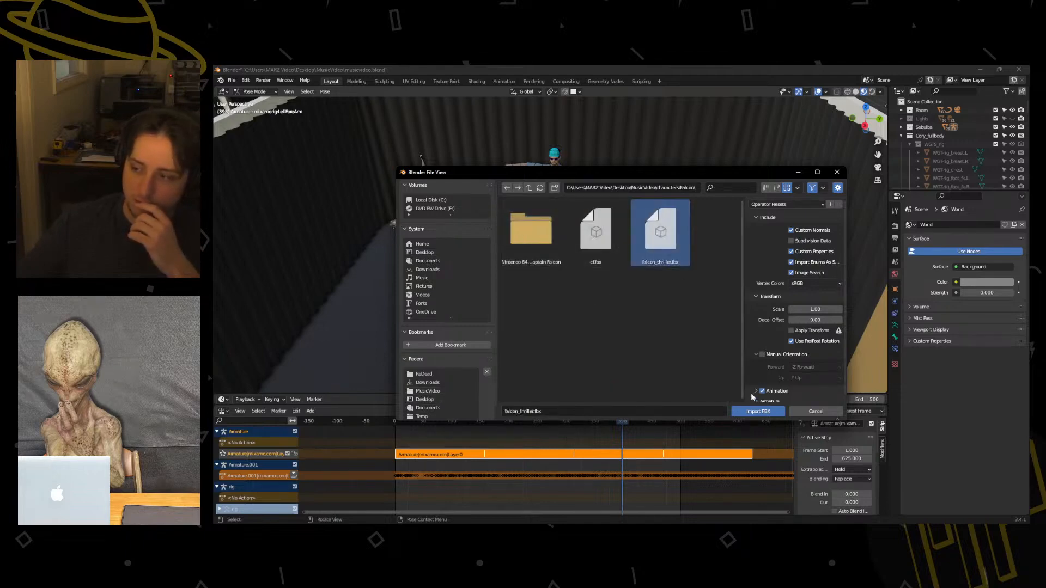
{"action": "left_click", "coordinate": [755, 412]}
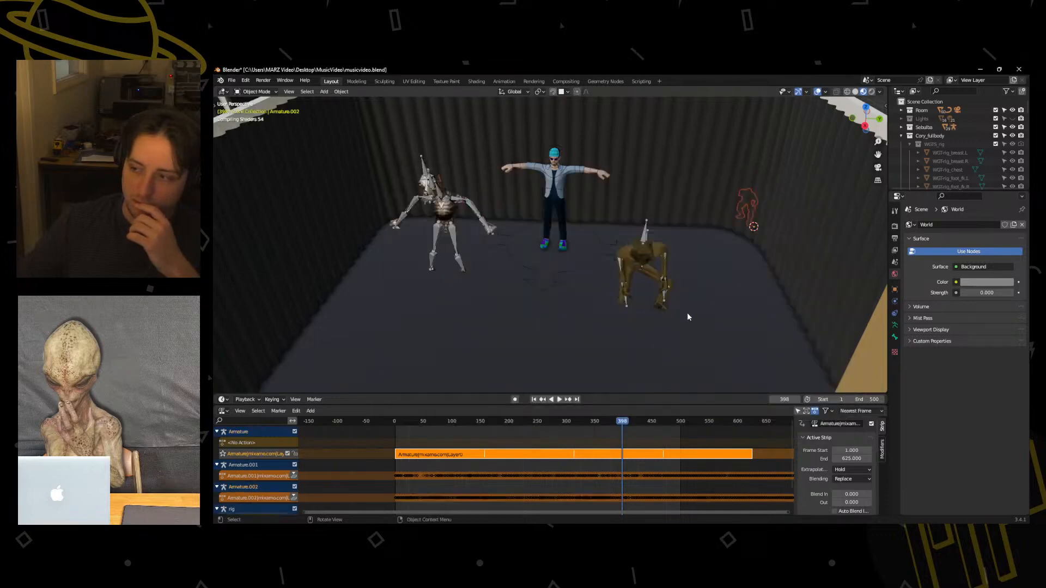
Move the imported Captain Falcon armature into the curtained room and enlarge it to roughly the size of the other characters.
{"action": "middle_click_drag", "start_coordinate": [712, 312], "coordinate": [500, 317]}
{"action": "key", "text": "g"}
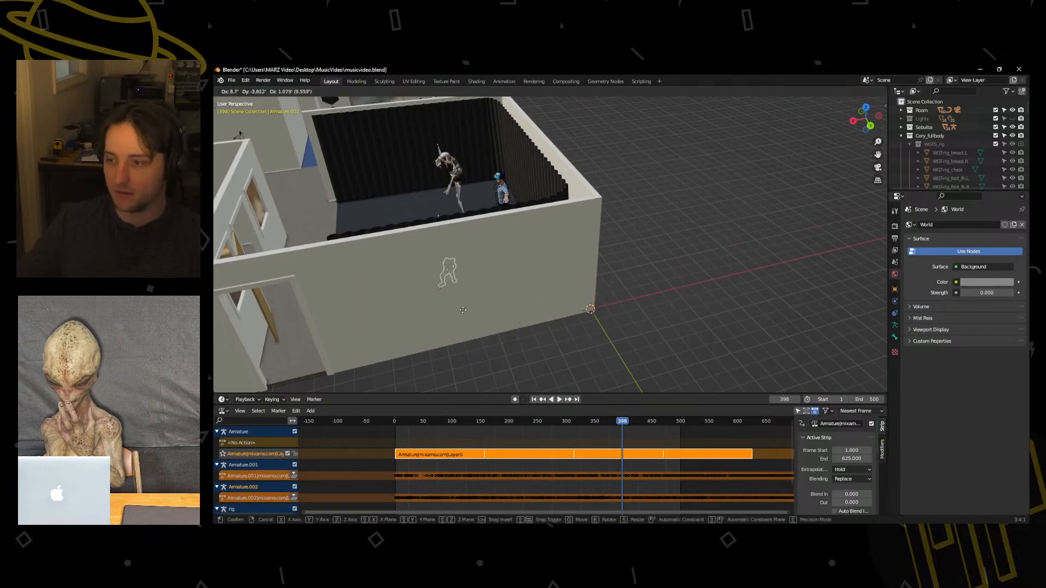
{"action": "left_click", "coordinate": [463, 310]}
{"action": "middle_click_drag", "start_coordinate": [430, 299], "coordinate": [645, 305]}
{"action": "key", "text": "s"}
{"action": "left_click", "coordinate": [627, 288]}
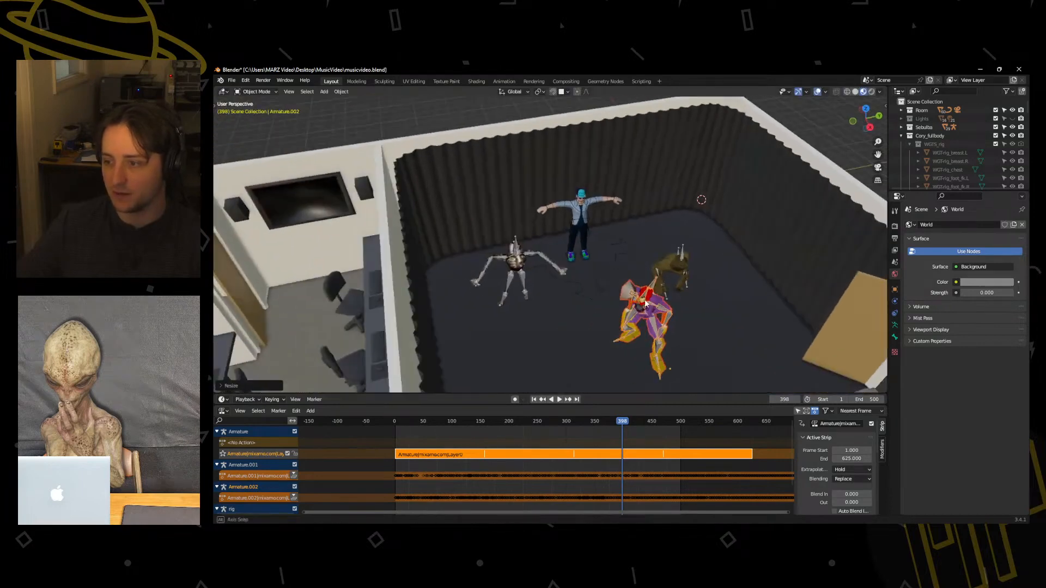
{"action": "key", "text": "g"}
{"action": "left_click", "coordinate": [583, 327]}
Lower the Captain Falcon armature along the Z axis so its feet meet the room floor.
{"action": "middle_click_drag", "start_coordinate": [631, 351], "coordinate": [617, 329]}
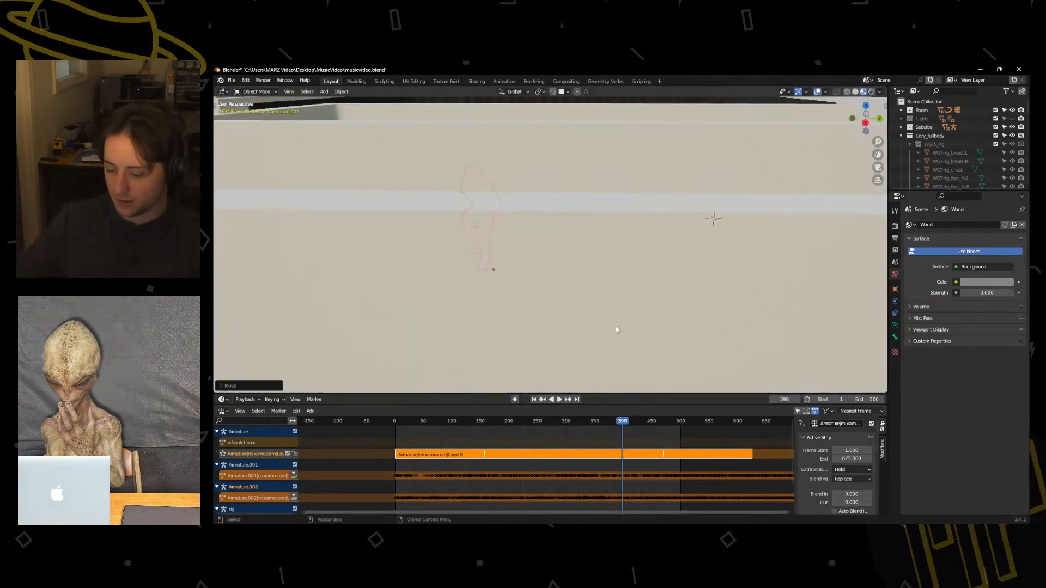
{"action": "key", "text": "KP_Decimal"}
{"action": "scroll", "coordinate": [564, 318], "scroll_direction": "down", "scroll_amount": 10}
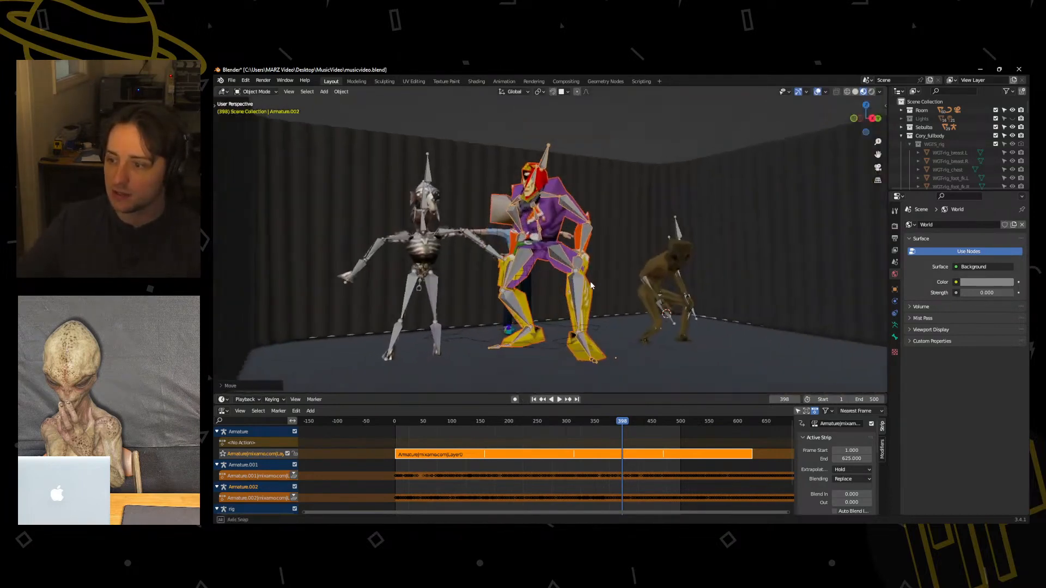
{"action": "key", "text": "g"}
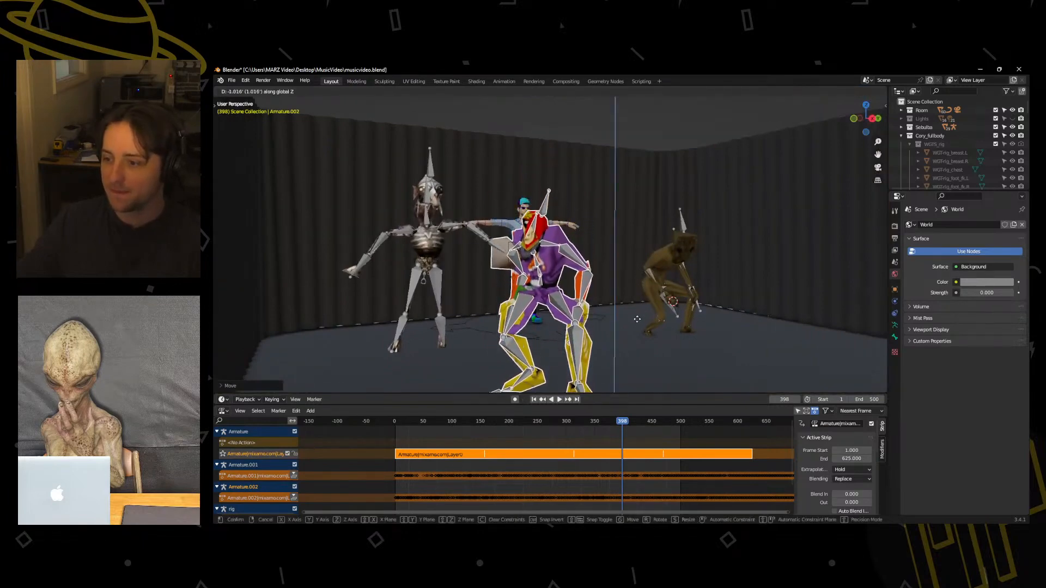
{"action": "left_click", "coordinate": [631, 332]}
{"action": "scroll", "coordinate": [632, 331], "scroll_direction": "down", "scroll_amount": 2}
{"action": "key", "text": "g"}
{"action": "key", "text": "z"}
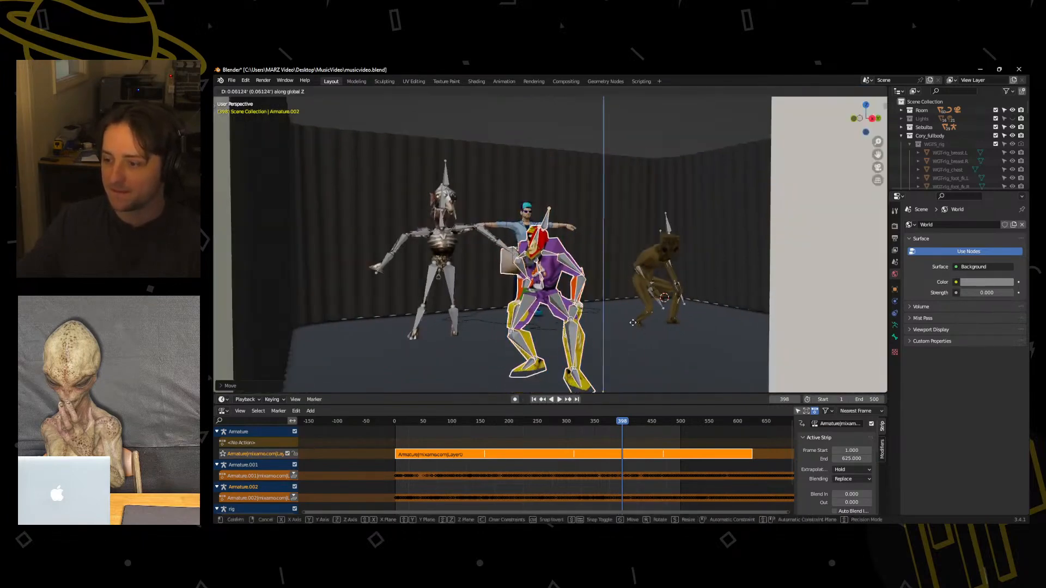
{"action": "left_click", "coordinate": [631, 329]}
Scale Captain Falcon up by about 1.3 and move it back along the X axis beside the skeletal character.
{"action": "key", "text": "s"}
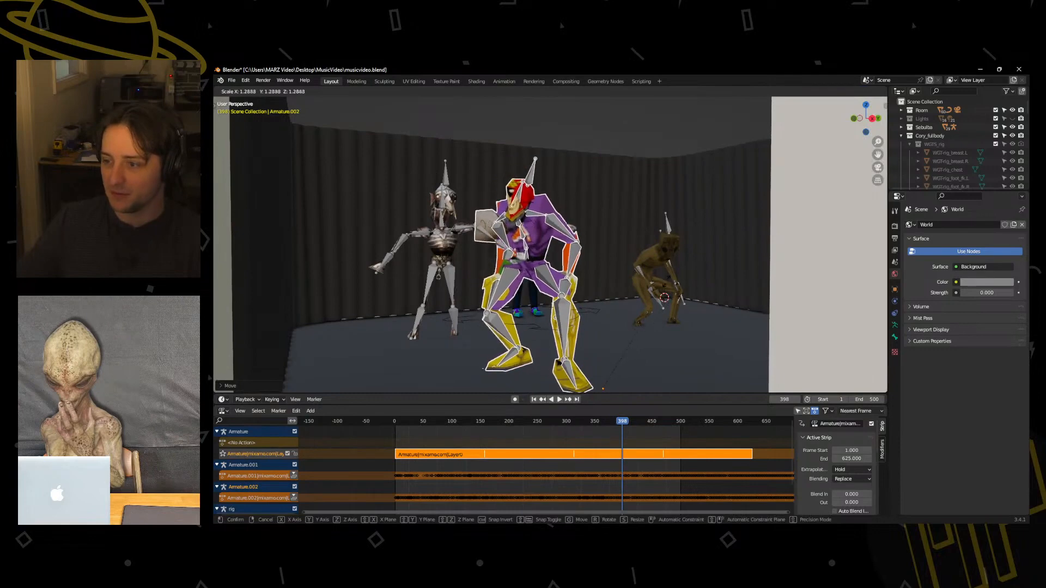
{"action": "left_click", "coordinate": [621, 266]}
{"action": "middle_click_drag", "start_coordinate": [621, 265], "coordinate": [551, 332]}
{"action": "key", "text": "g"}
{"action": "key", "text": "y"}
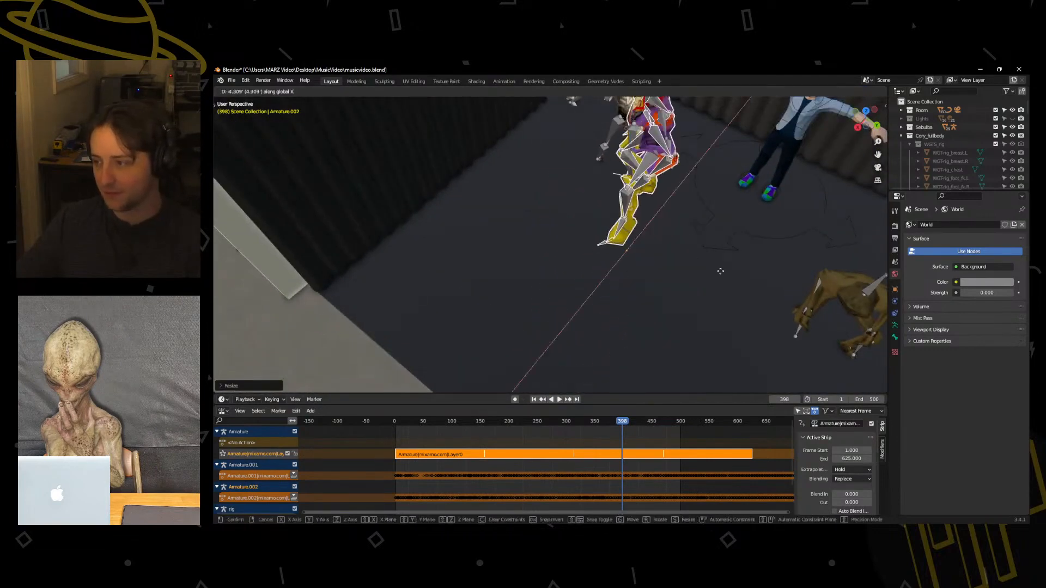
{"action": "left_click", "coordinate": [810, 226]}
{"action": "middle_click_drag", "start_coordinate": [809, 226], "coordinate": [505, 256]}
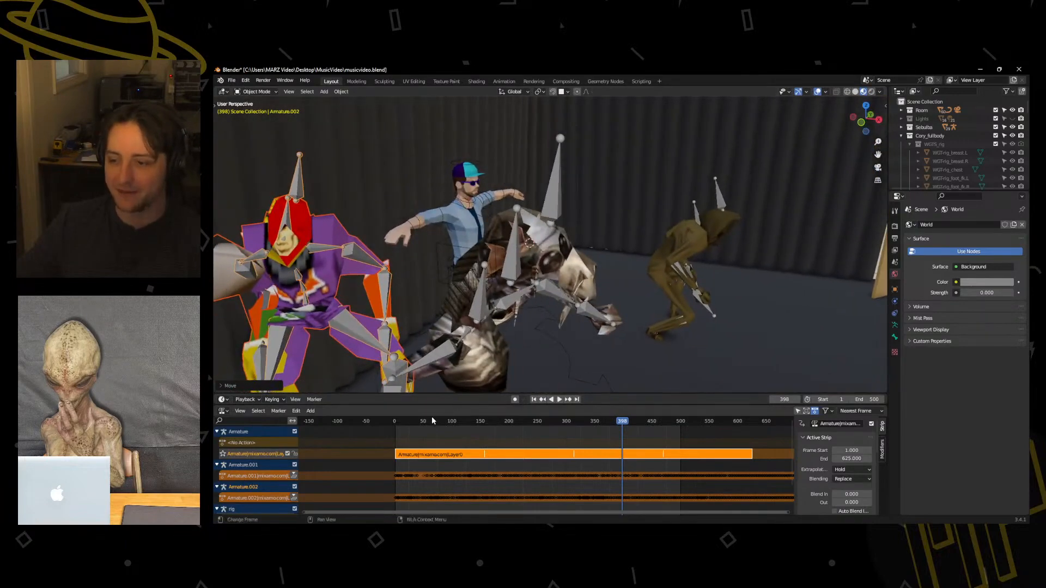
Go to frame 20 and turn off Backface Culling for Material__330 on the Captain Falcon mesh.
{"action": "left_click_drag", "start_coordinate": [409, 421], "coordinate": [406, 422]}
{"action": "middle_click_drag", "start_coordinate": [453, 256], "coordinate": [392, 271]}
{"action": "left_click", "coordinate": [392, 272]}
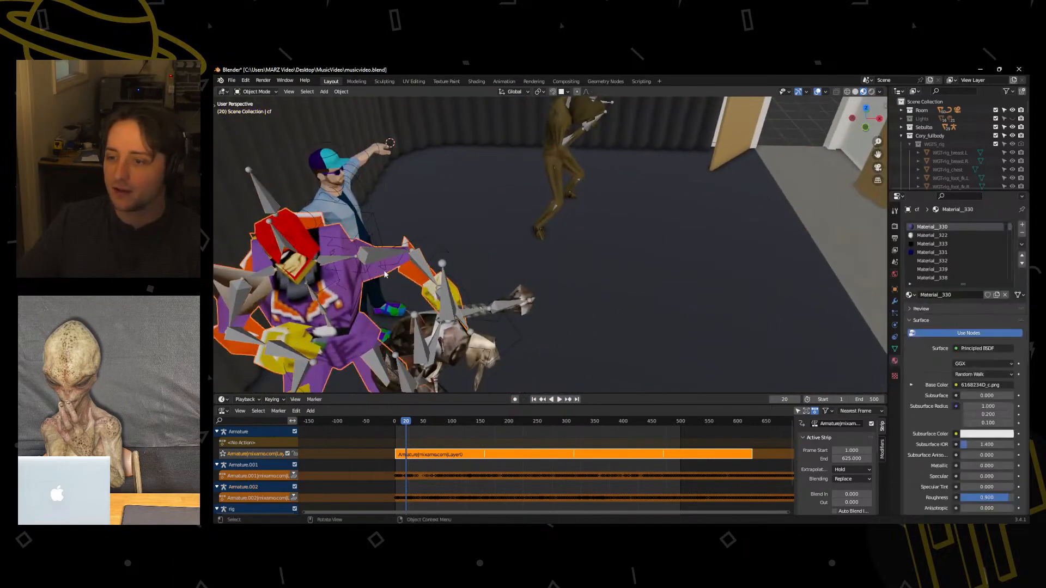
{"action": "scroll", "coordinate": [909, 366], "scroll_direction": "down", "scroll_amount": 12}
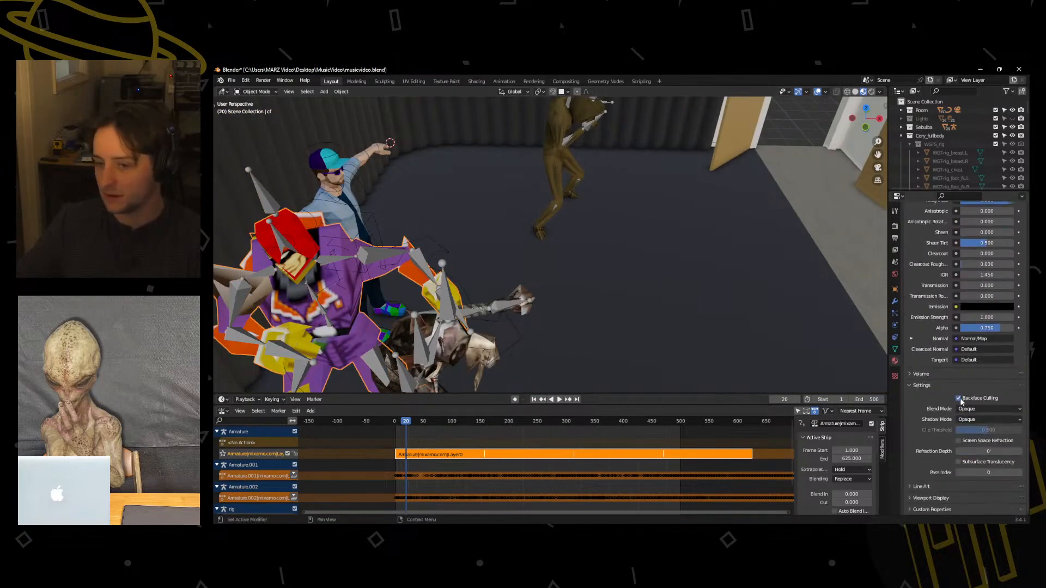
{"action": "left_click", "coordinate": [964, 419]}
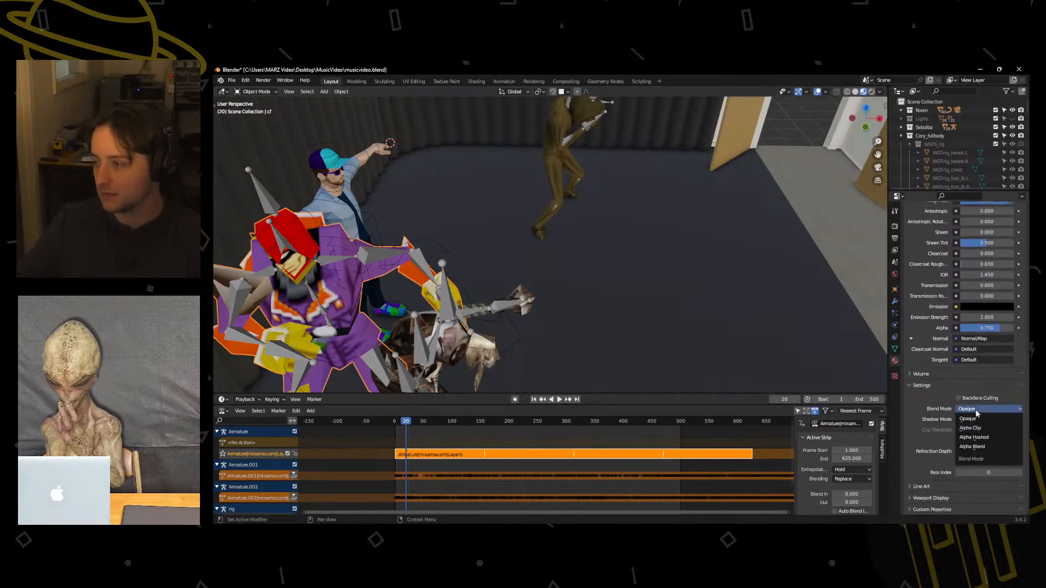
{"action": "middle_click_drag", "start_coordinate": [616, 315], "coordinate": [517, 294]}
{"action": "key", "text": "g"}
{"action": "key", "text": "y"}
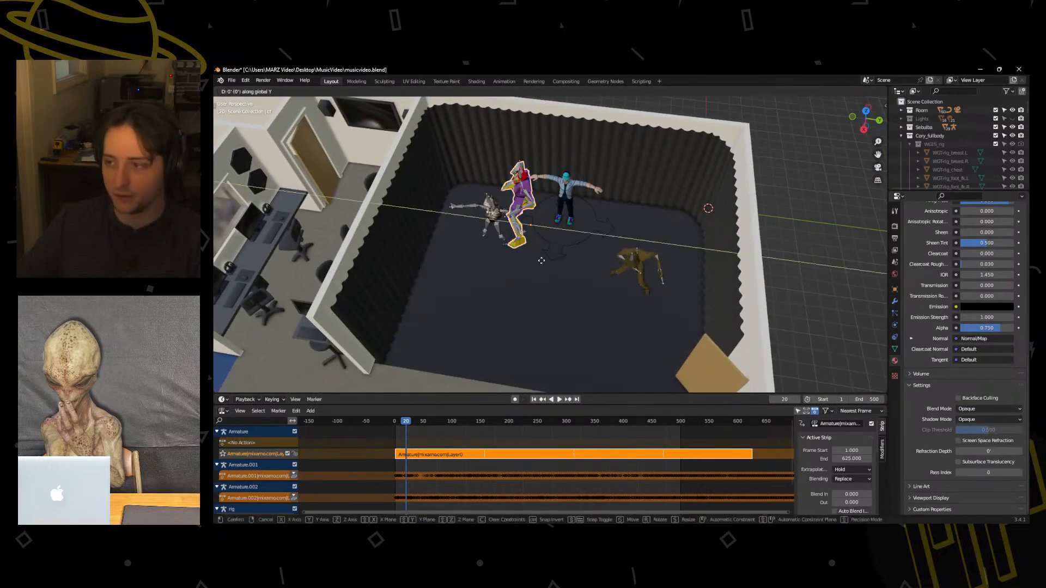
{"action": "key", "text": "x"}
{"action": "right_click", "coordinate": [542, 275]}
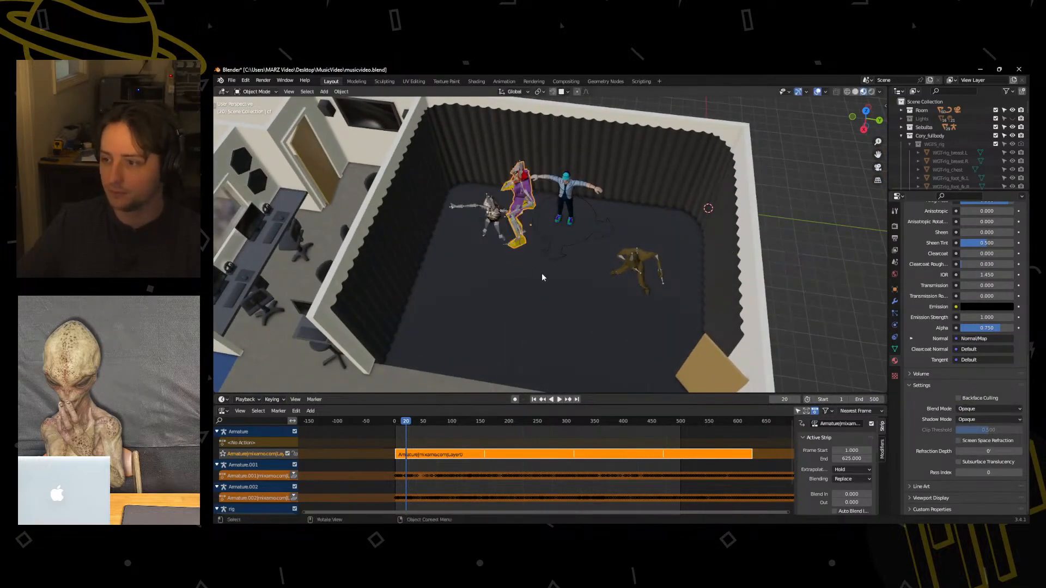
Move the Captain Falcon armature forward along the X axis in front of the skeletal character and rotate it to face the room's open side.
{"action": "left_click", "coordinate": [528, 196]}
{"action": "key", "text": "g"}
{"action": "key", "text": "z"}
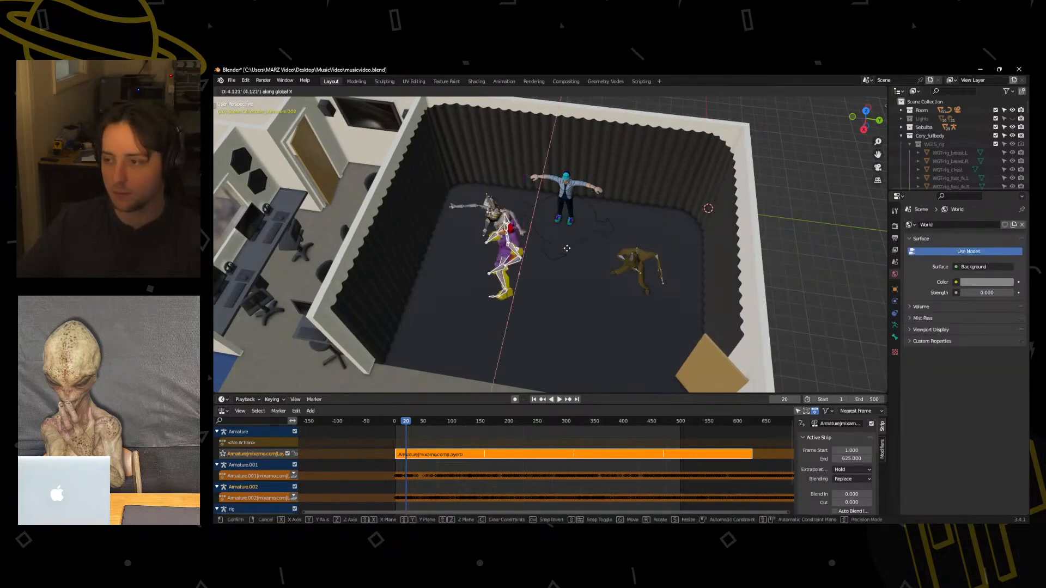
{"action": "left_click", "coordinate": [511, 254]}
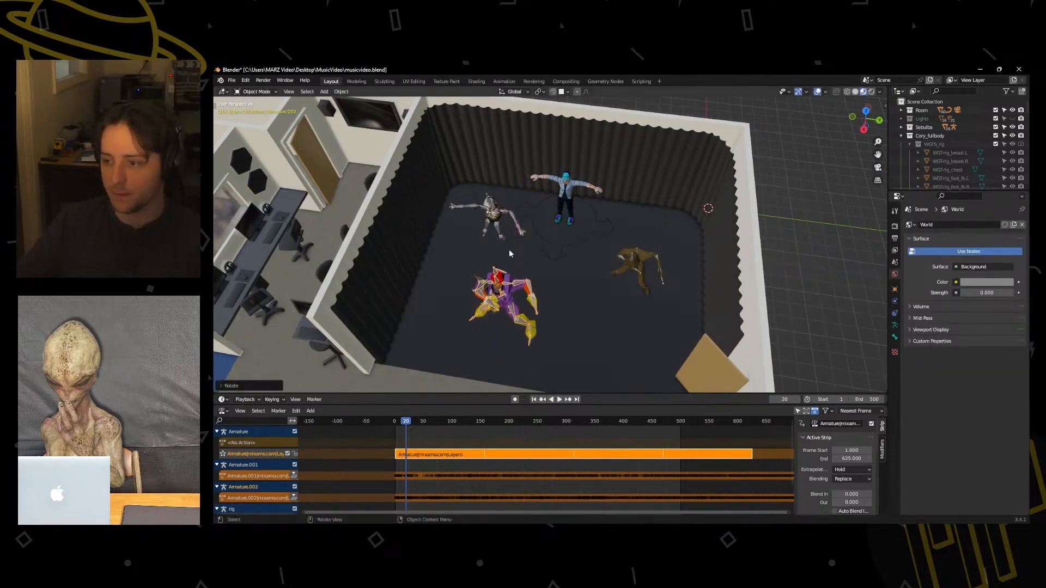
Play the animation from frame 0 and examine the dancing characters from several angles around the room.
{"action": "middle_click_drag", "start_coordinate": [583, 294], "coordinate": [559, 279]}
{"action": "scroll", "coordinate": [559, 278], "scroll_direction": "up", "scroll_amount": 4}
{"action": "left_click_drag", "start_coordinate": [406, 419], "coordinate": [394, 420]}
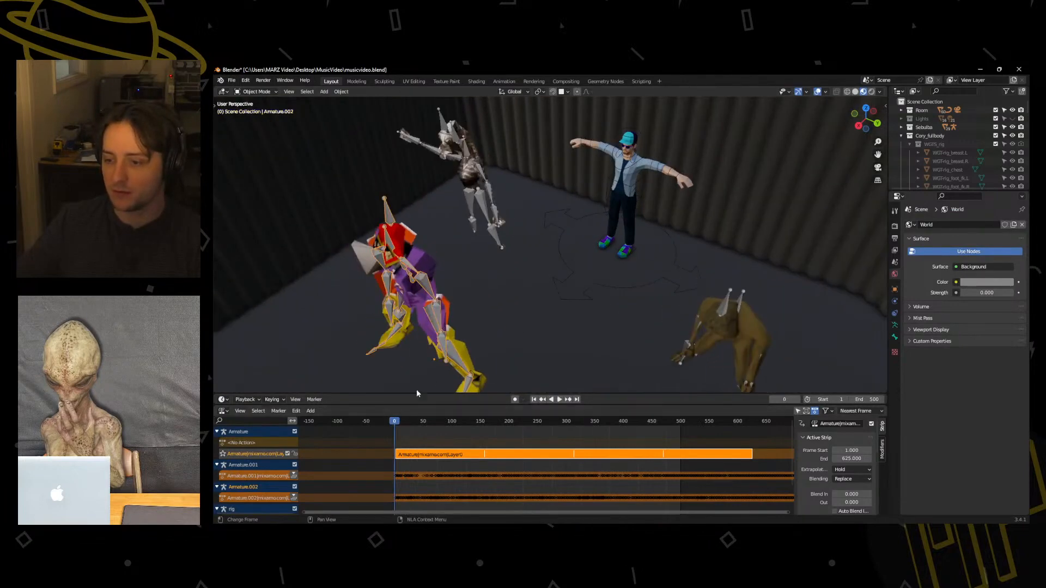
{"action": "middle_click_drag", "start_coordinate": [458, 341], "coordinate": [501, 248], "text": "shift"}
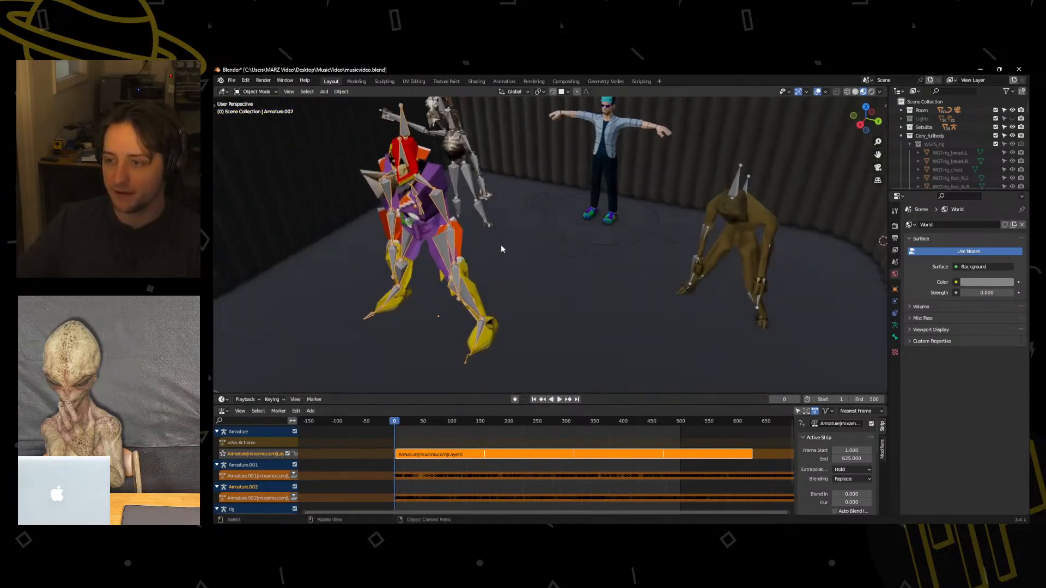
{"action": "left_click", "coordinate": [560, 400]}
{"action": "middle_click_drag", "start_coordinate": [541, 327], "coordinate": [566, 322]}
{"action": "scroll", "coordinate": [567, 321], "scroll_direction": "down", "scroll_amount": 3}
{"action": "middle_click_drag", "start_coordinate": [610, 269], "coordinate": [617, 247]}
{"action": "scroll", "coordinate": [614, 258], "scroll_direction": "up", "scroll_amount": 3}
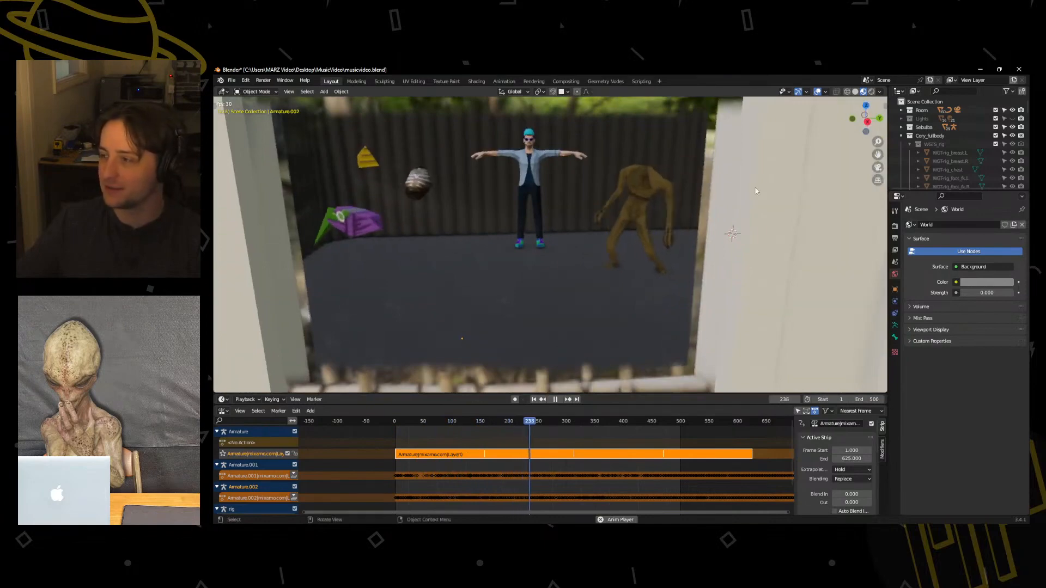
{"action": "scroll", "coordinate": [907, 151], "scroll_direction": "down", "scroll_amount": 6}
{"action": "middle_click_drag", "start_coordinate": [564, 152], "coordinate": [548, 191]}
{"action": "scroll", "coordinate": [539, 208], "scroll_direction": "down", "scroll_amount": 3}
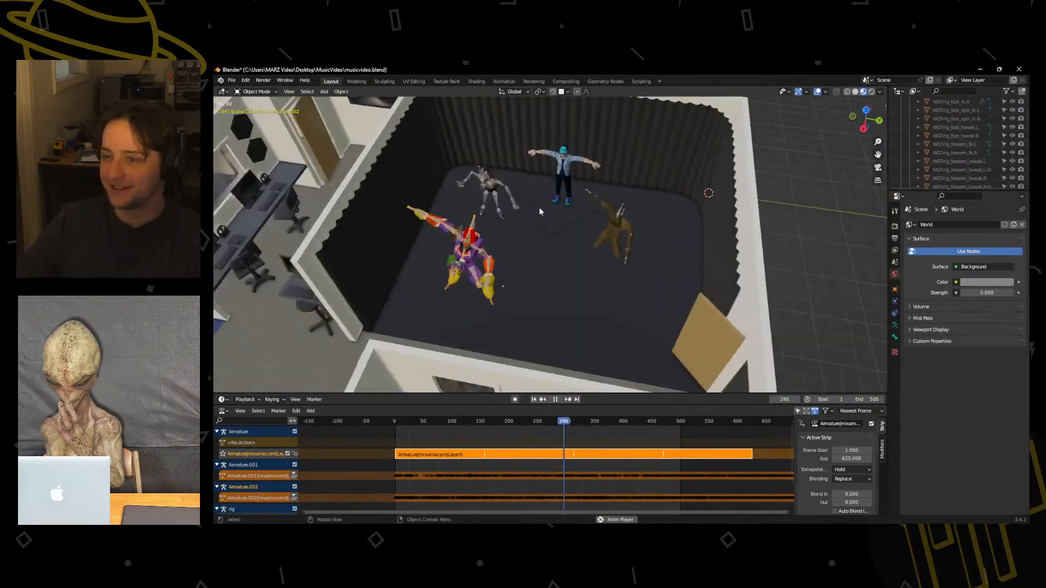
{"action": "scroll", "coordinate": [543, 310], "scroll_direction": "down", "scroll_amount": 1}
{"action": "left_click", "coordinate": [559, 347]}
{"action": "middle_click_drag", "start_coordinate": [559, 347], "coordinate": [572, 314]}
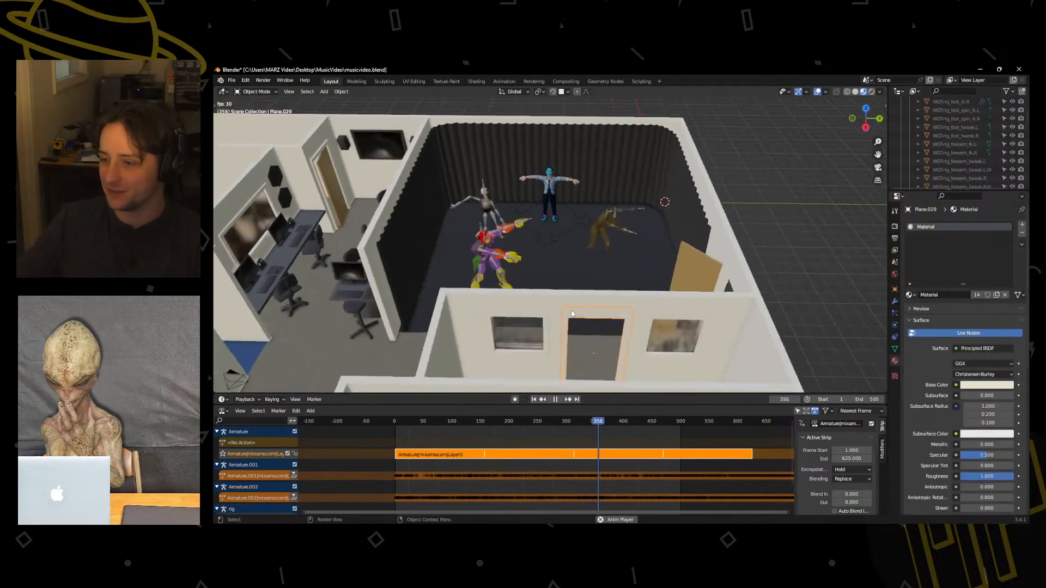
{"action": "scroll", "coordinate": [975, 151], "scroll_direction": "up", "scroll_amount": 6}
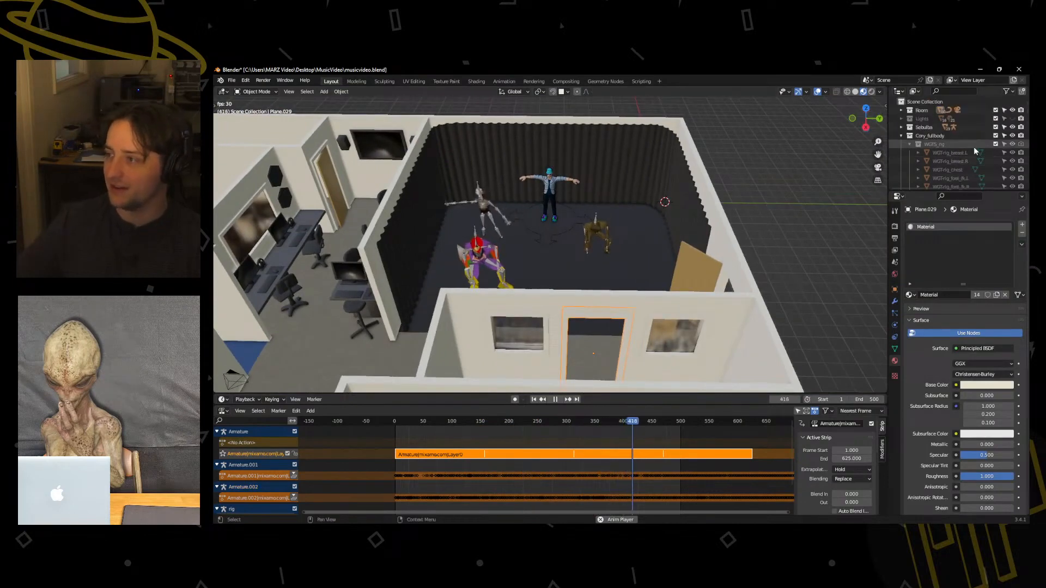
Hide the Room collection to isolate the characters and stop playback at frame 166.
{"action": "left_click", "coordinate": [1012, 110]}
{"action": "mouse_move", "coordinate": [673, 226]}
{"action": "middle_mouse_down"}
{"action": "mouse_move", "coordinate": [683, 190]}
{"action": "mouse_move", "coordinate": [652, 197]}
{"action": "middle_mouse_up"}
{"action": "scroll", "coordinate": [678, 191], "scroll_direction": "up", "scroll_amount": 3}
{"action": "scroll", "coordinate": [557, 181], "scroll_direction": "up", "scroll_amount": 1}
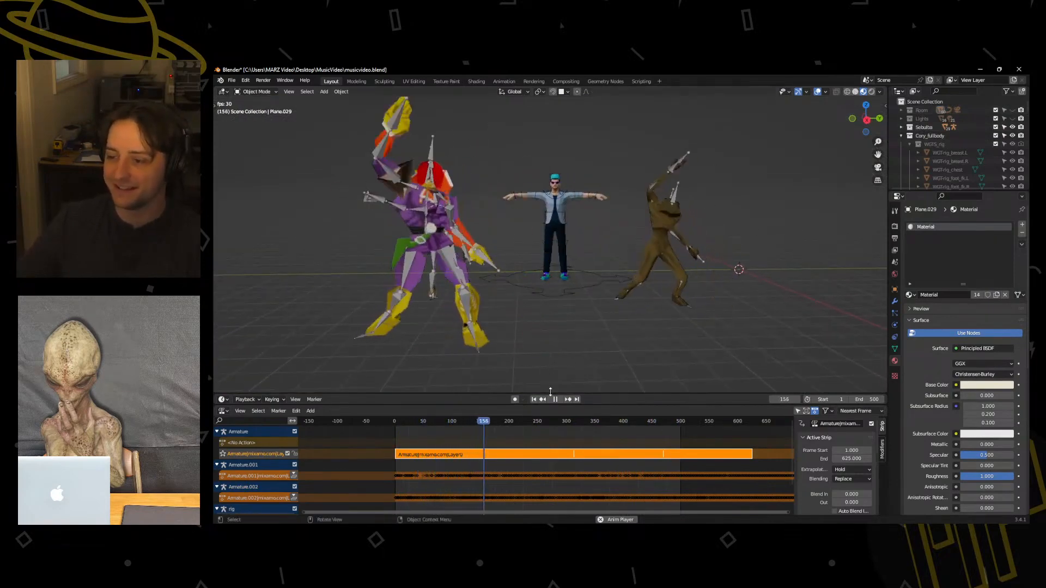
{"action": "key", "text": "space"}
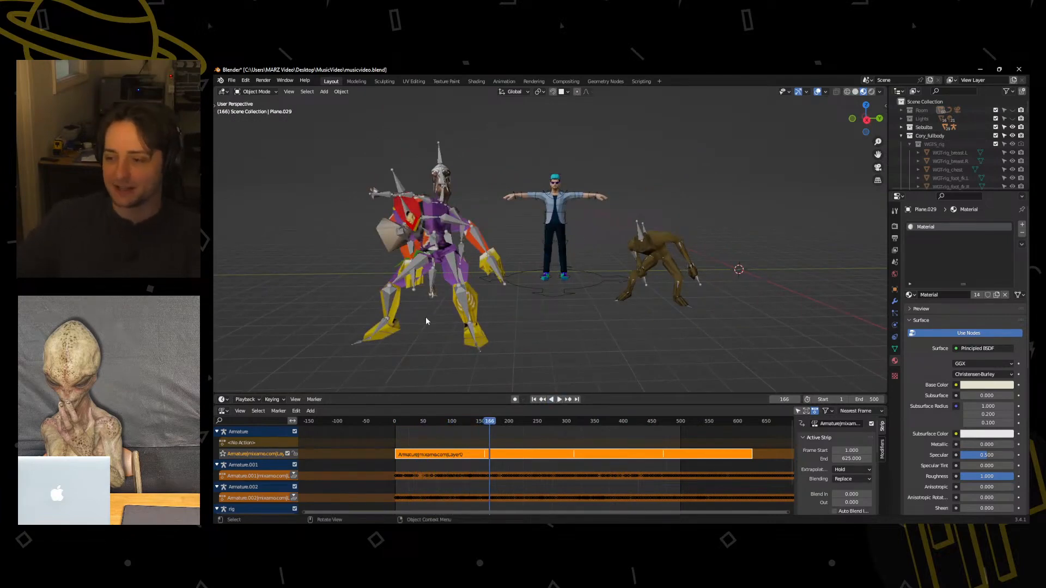
Enter Edit Mode on the Captain Falcon mesh and recalculate its normals to the outside.
{"action": "left_click", "coordinate": [461, 321]}
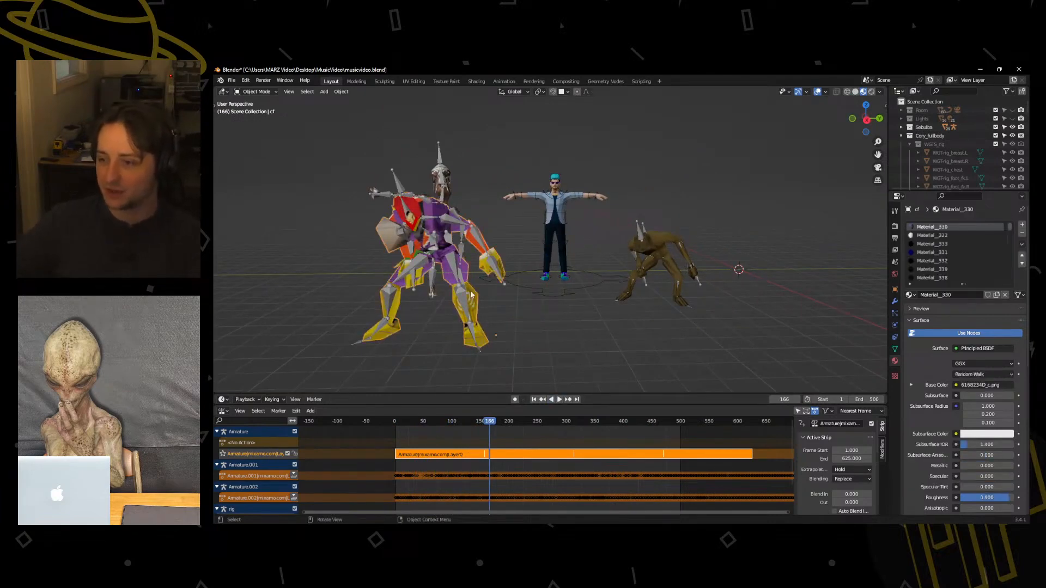
{"action": "key", "text": "ctrl+Tab"}
{"action": "left_click", "coordinate": [541, 291]}
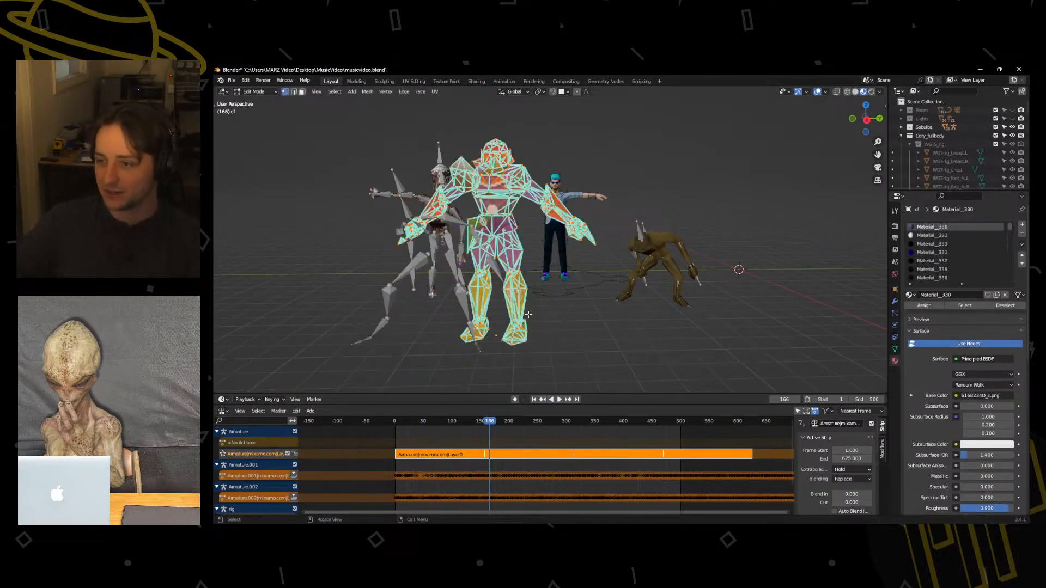
{"action": "scroll", "coordinate": [523, 271], "scroll_direction": "up", "scroll_amount": 5}
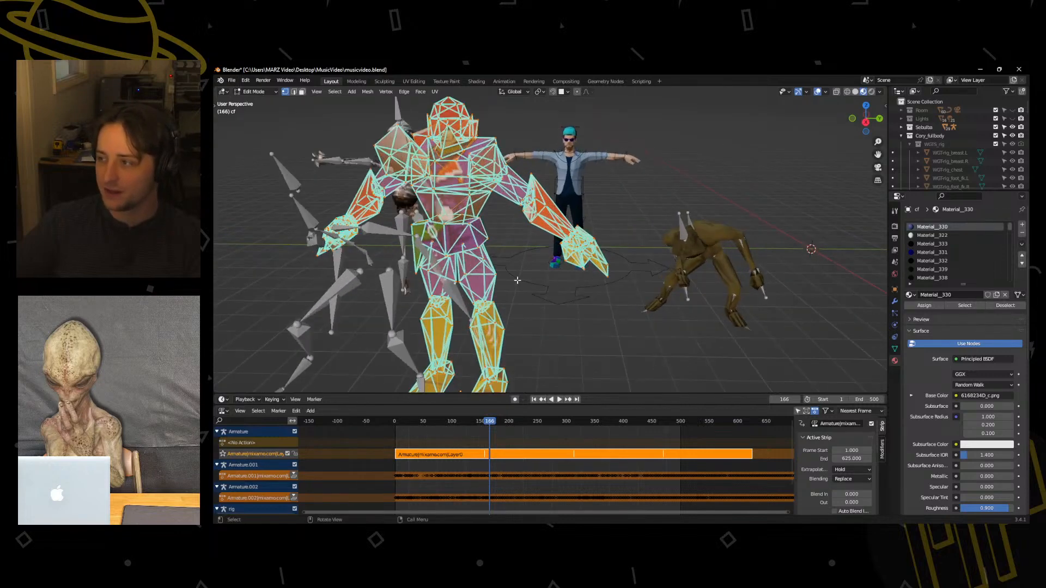
{"action": "middle_click_drag", "start_coordinate": [517, 280], "coordinate": [552, 267]}
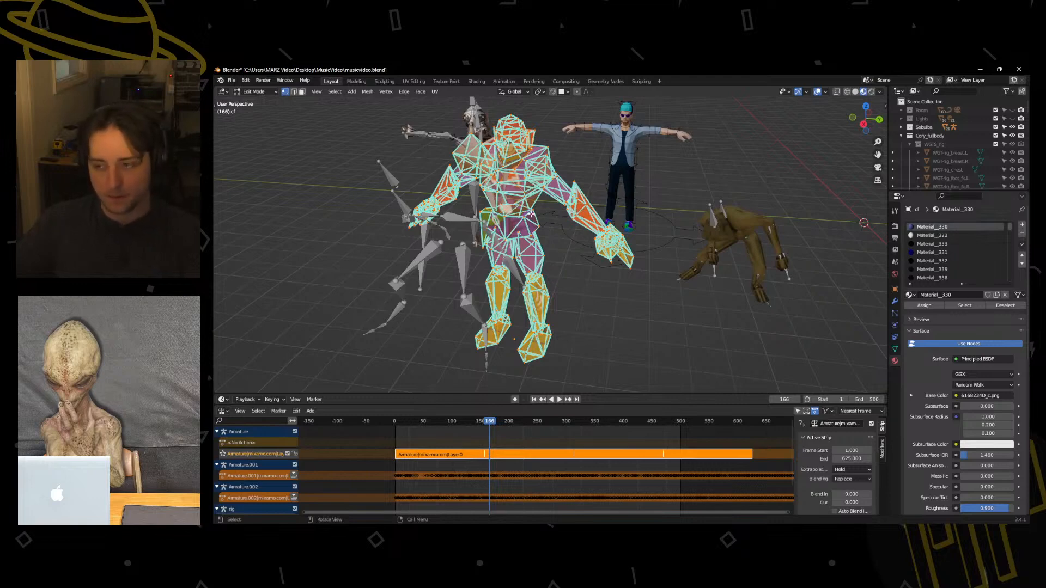
{"action": "key", "text": "ctrl+n"}
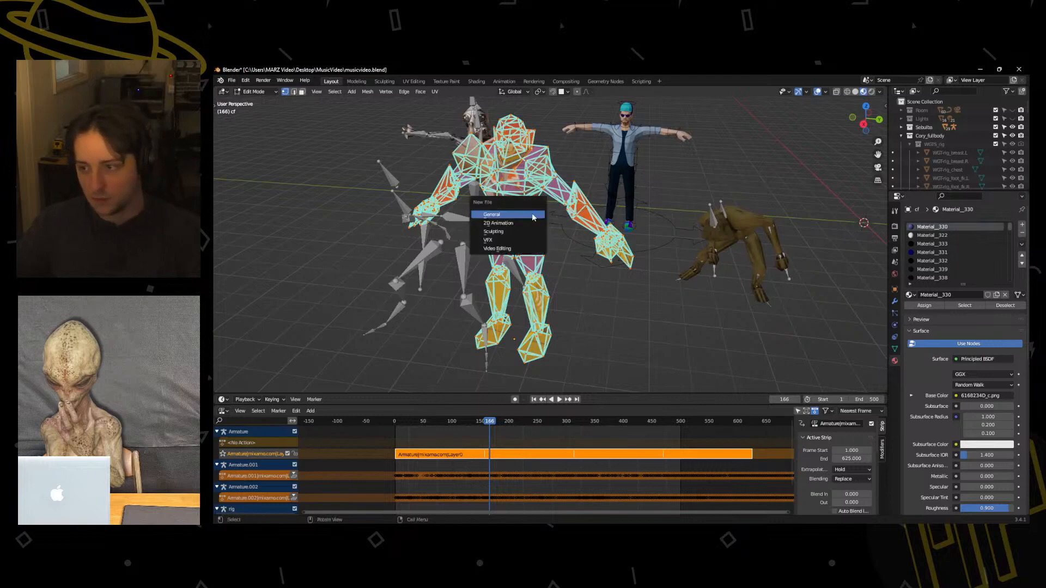
{"action": "key", "text": "alt+n"}
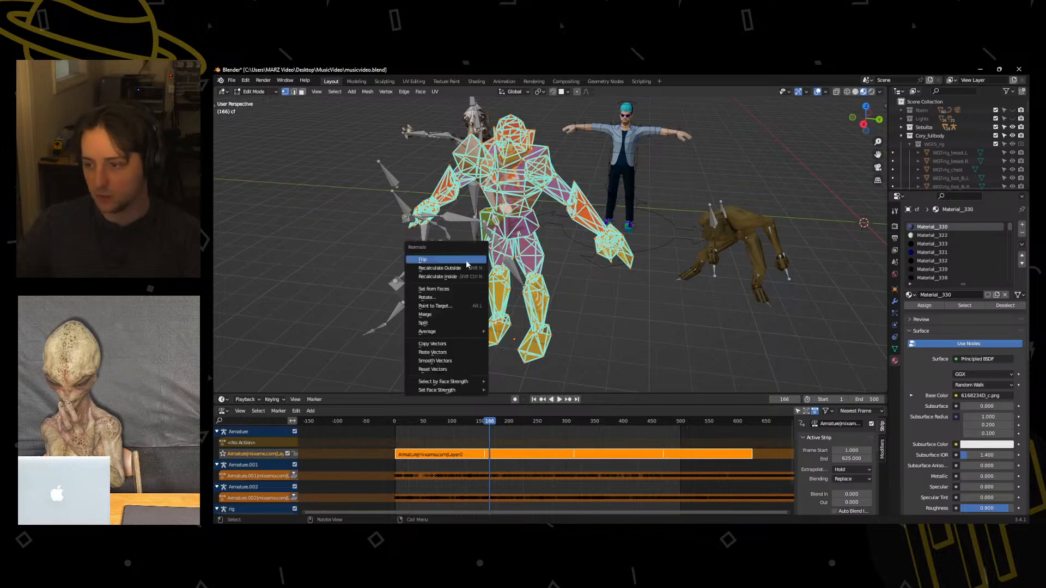
{"action": "left_click", "coordinate": [461, 269]}
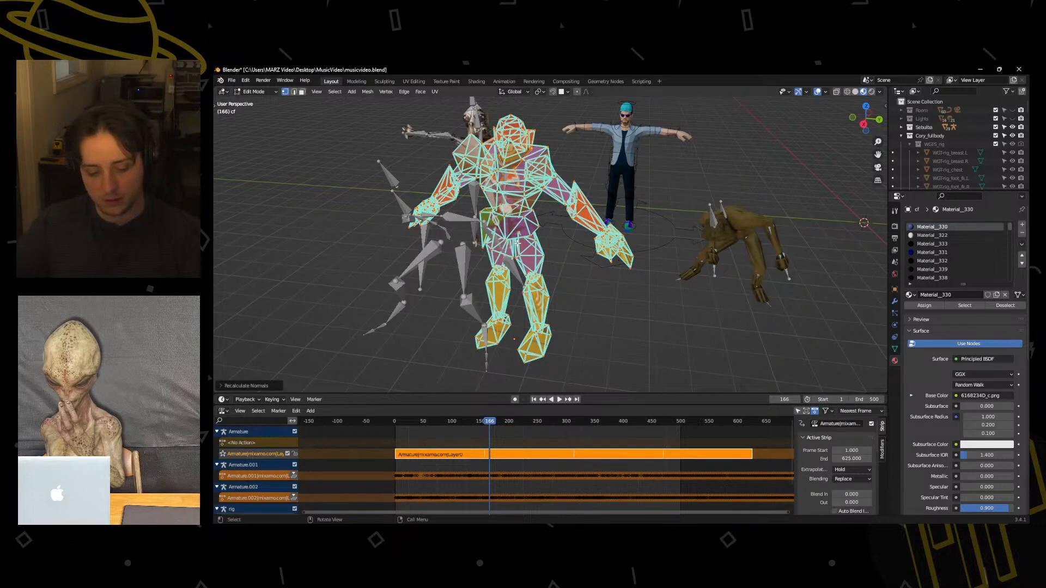
Clear the sharp marking from all edges of the Captain Falcon mesh and return to Object Mode.
{"action": "key", "text": "F3"}
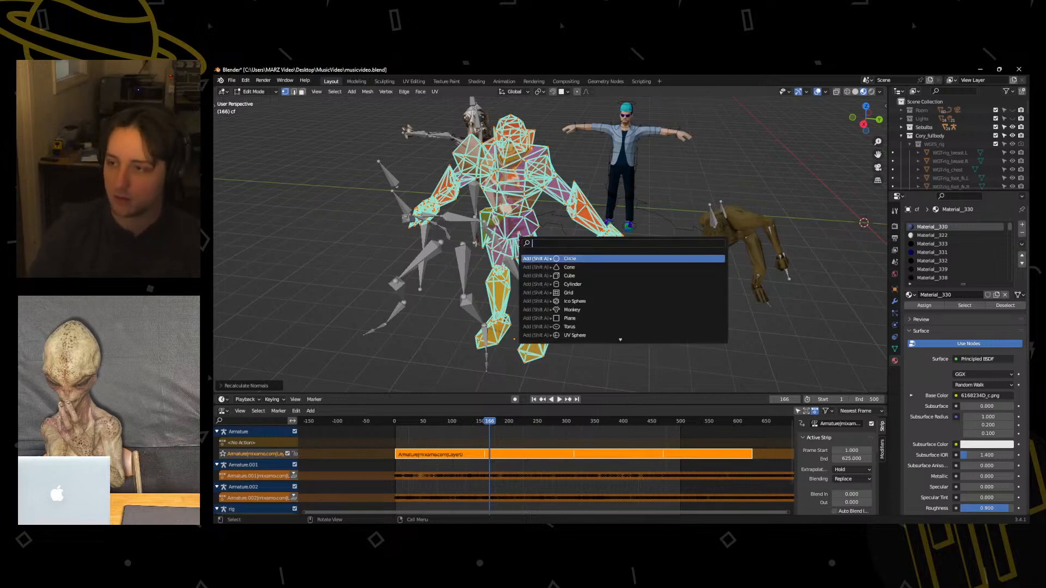
{"action": "type", "text": "clear"}
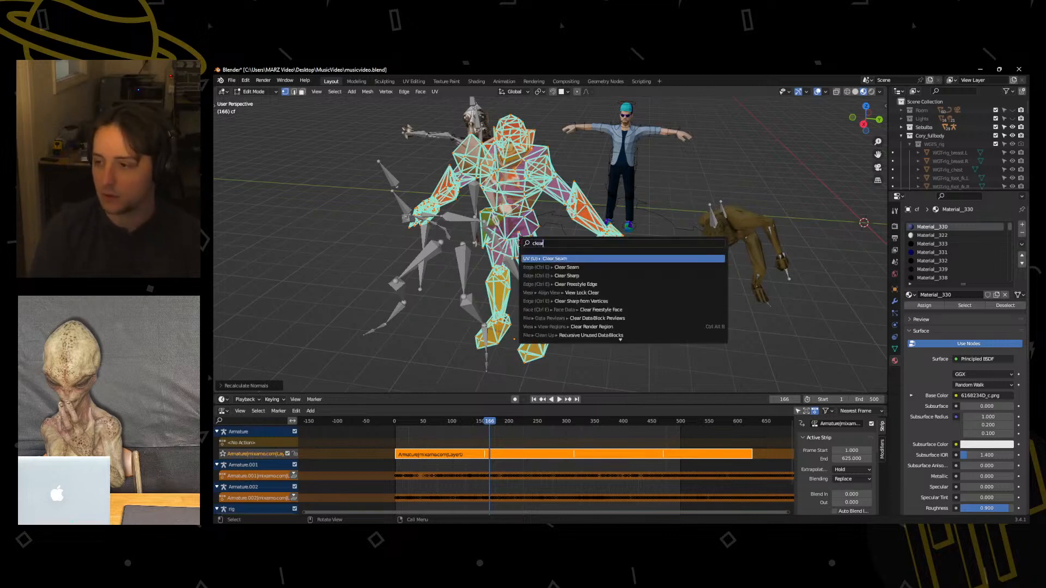
{"action": "key", "text": "Down"}
{"action": "key", "text": "Down"}
{"action": "key", "text": "Return"}
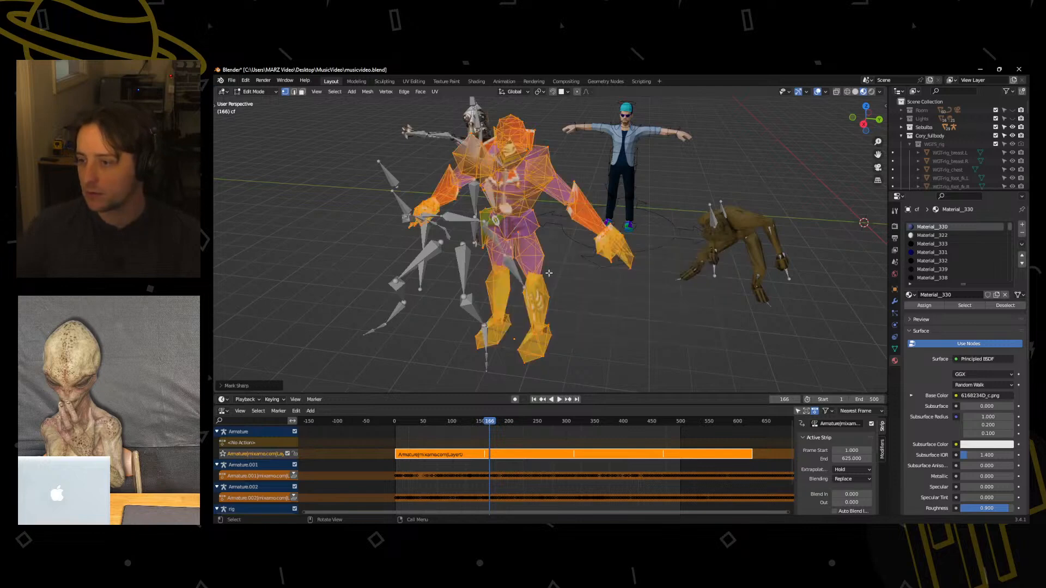
{"action": "key", "text": "ctrl+Tab"}
{"action": "left_click", "coordinate": [518, 221]}
Try Backface Culling on the Captain Falcon mesh's Material__330 and turn it back off.
{"action": "middle_click_drag", "start_coordinate": [518, 216], "coordinate": [548, 149]}
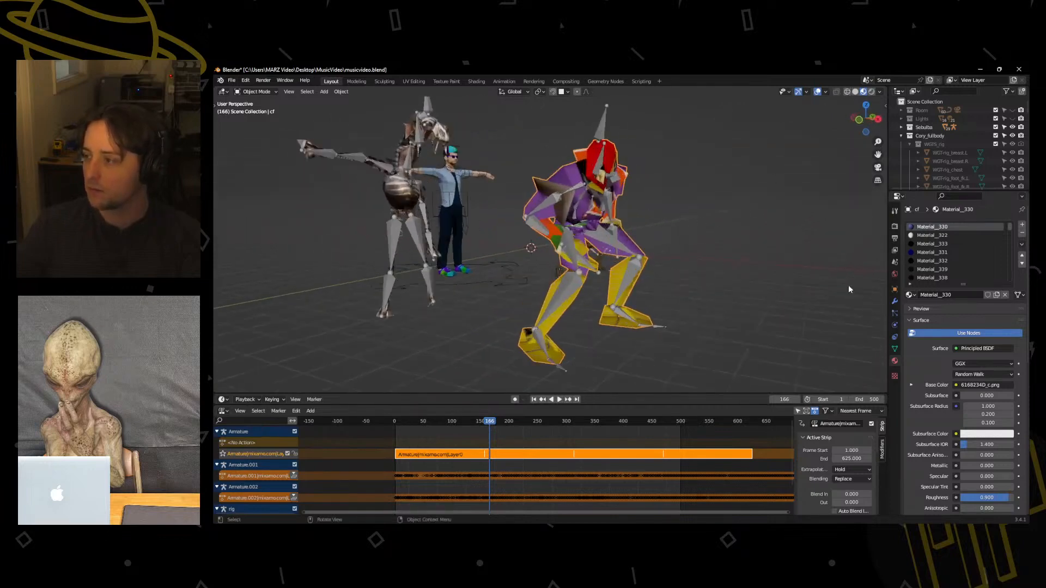
{"action": "scroll", "coordinate": [920, 367], "scroll_direction": "down", "scroll_amount": 10}
{"action": "scroll", "coordinate": [913, 354], "scroll_direction": "down", "scroll_amount": 5}
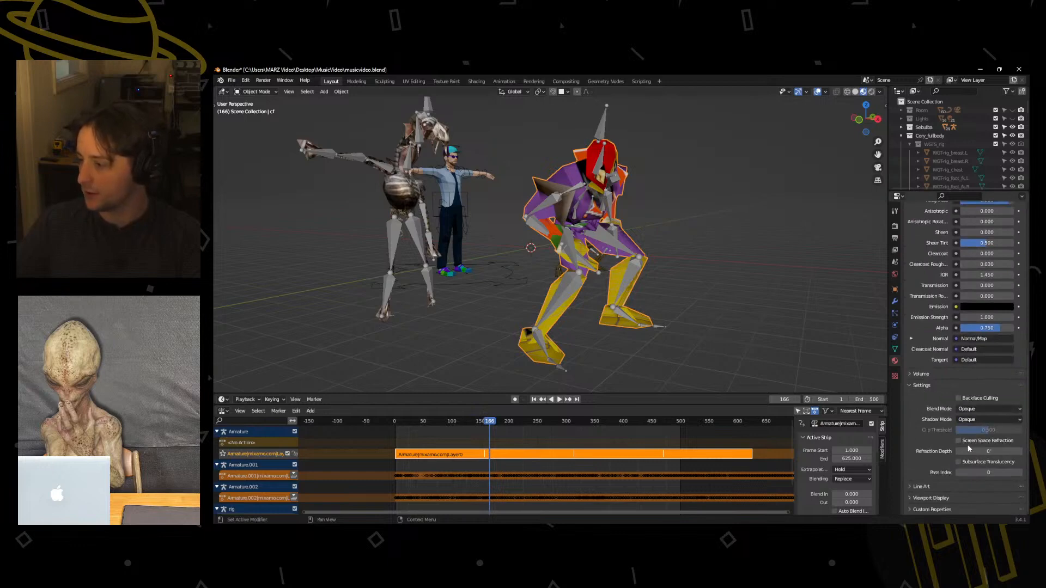
{"action": "left_click", "coordinate": [958, 399]}
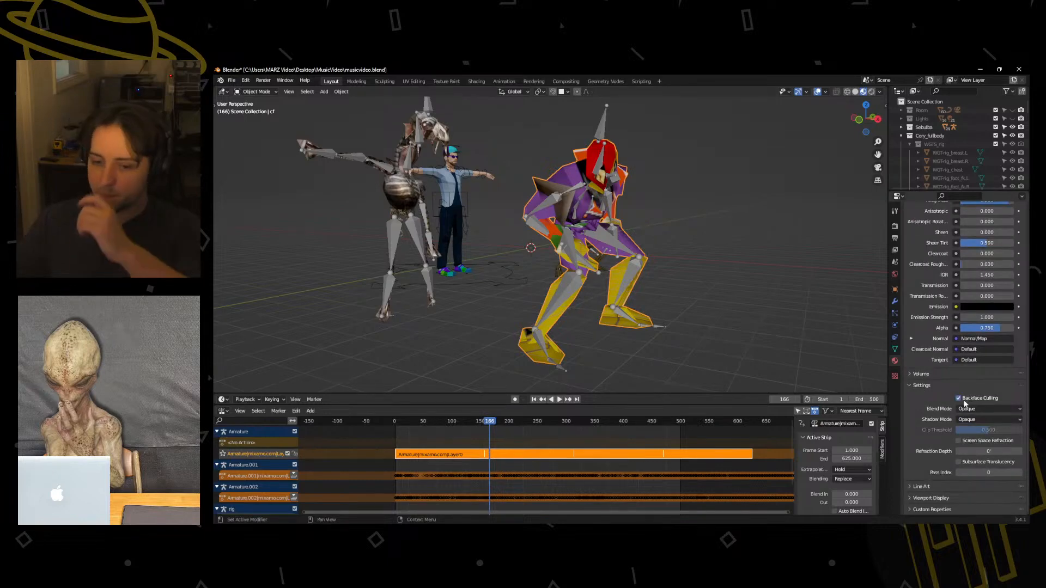
{"action": "middle_click_drag", "start_coordinate": [849, 338], "coordinate": [592, 322]}
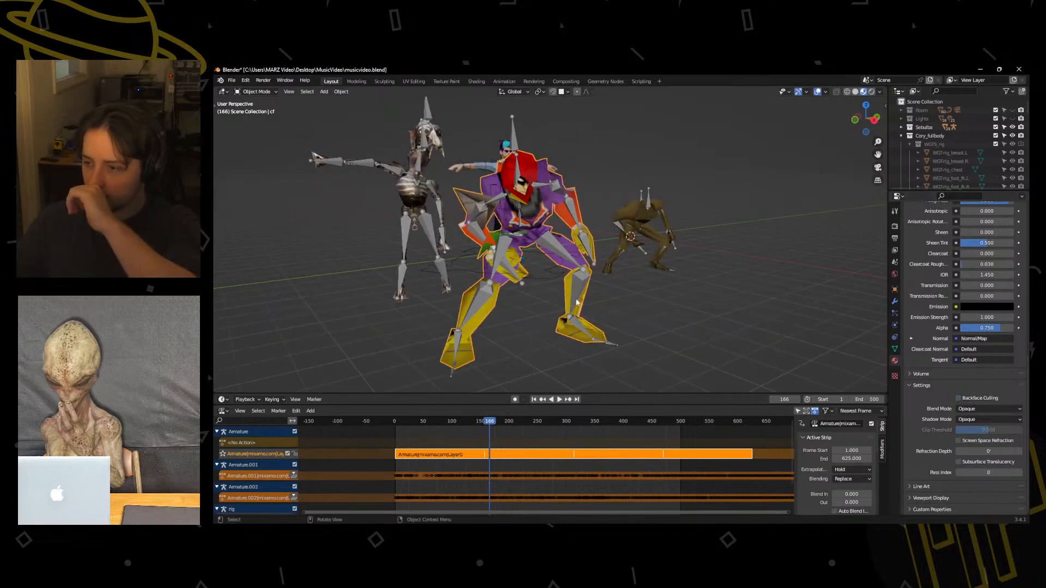
Merge all vertices of the Captain Falcon mesh by distance in Edit Mode and return to Object Mode.
{"action": "key", "text": "ctrl+Tab"}
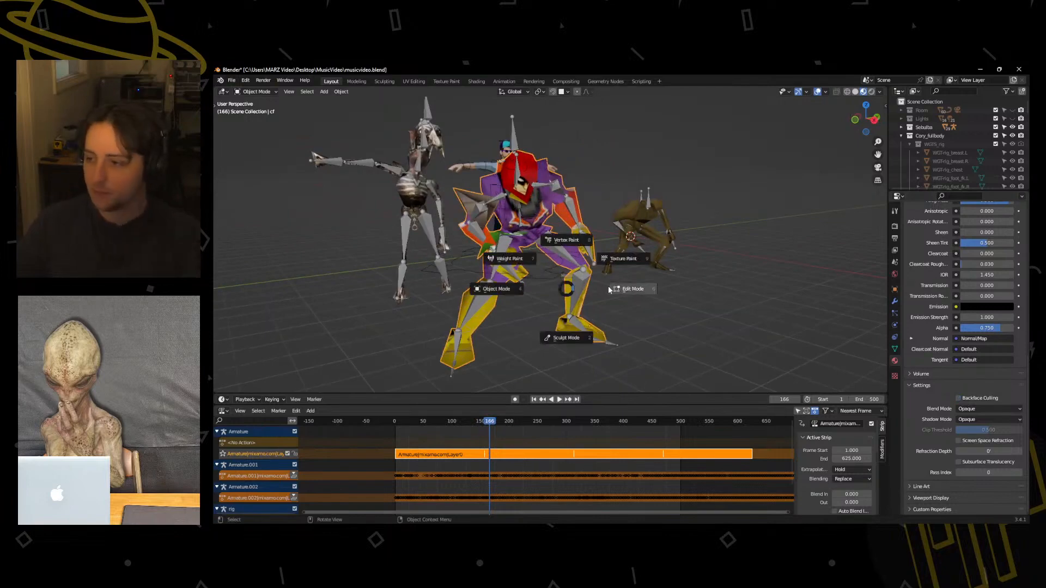
{"action": "left_click", "coordinate": [614, 288]}
{"action": "key", "text": "m"}
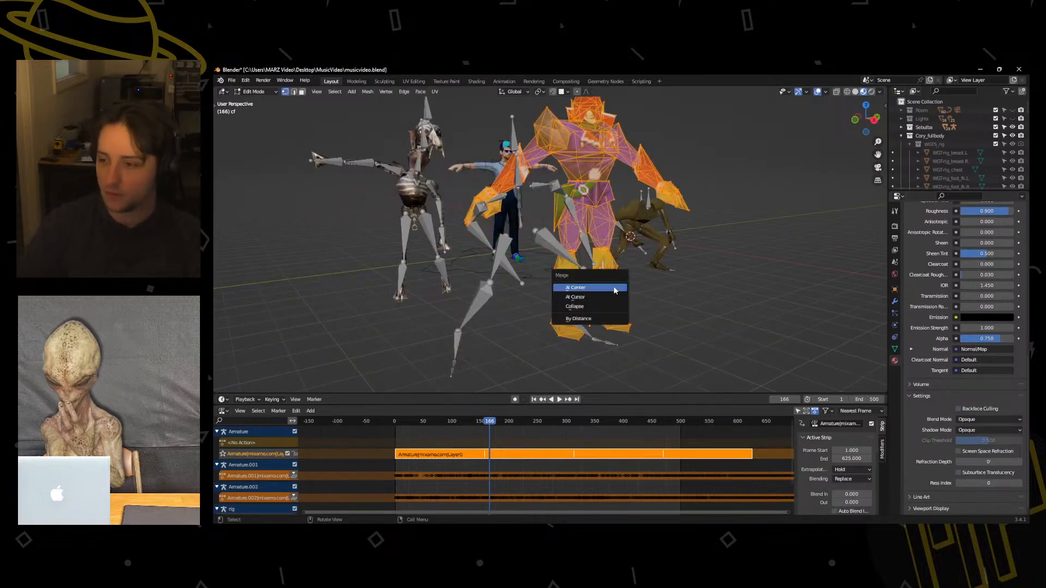
{"action": "left_click", "coordinate": [609, 319]}
{"action": "mouse_move", "coordinate": [643, 302]}
{"action": "middle_mouse_down"}
{"action": "mouse_move", "coordinate": [588, 306]}
{"action": "mouse_move", "coordinate": [638, 316]}
{"action": "mouse_move", "coordinate": [651, 299]}
{"action": "middle_mouse_up"}
{"action": "key", "text": "ctrl+Tab"}
{"action": "left_click", "coordinate": [570, 304]}
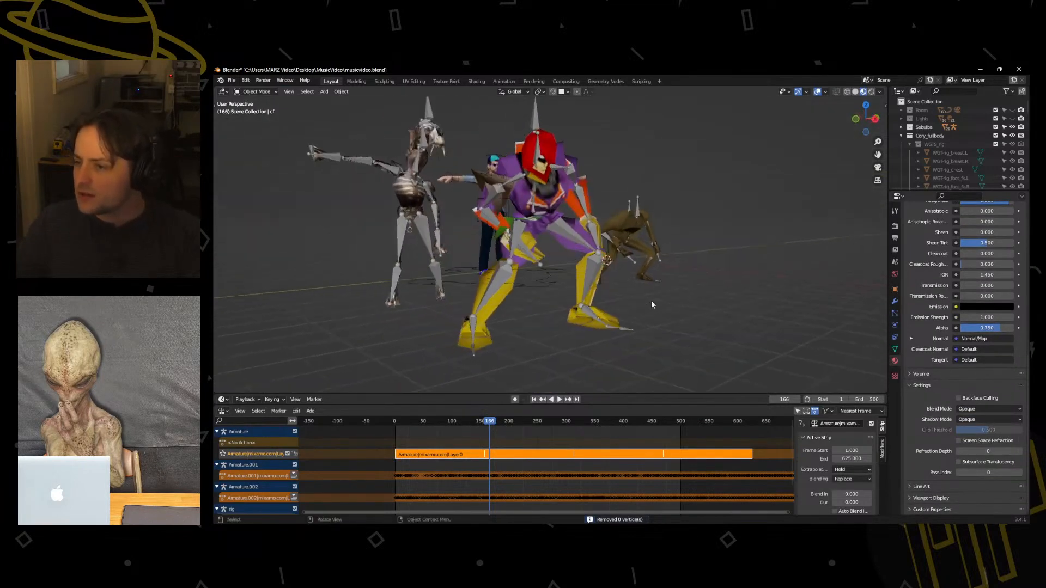
Hide the Captain Falcon armature so only his mesh shows.
{"action": "scroll", "coordinate": [652, 299], "scroll_direction": "up", "scroll_amount": 4}
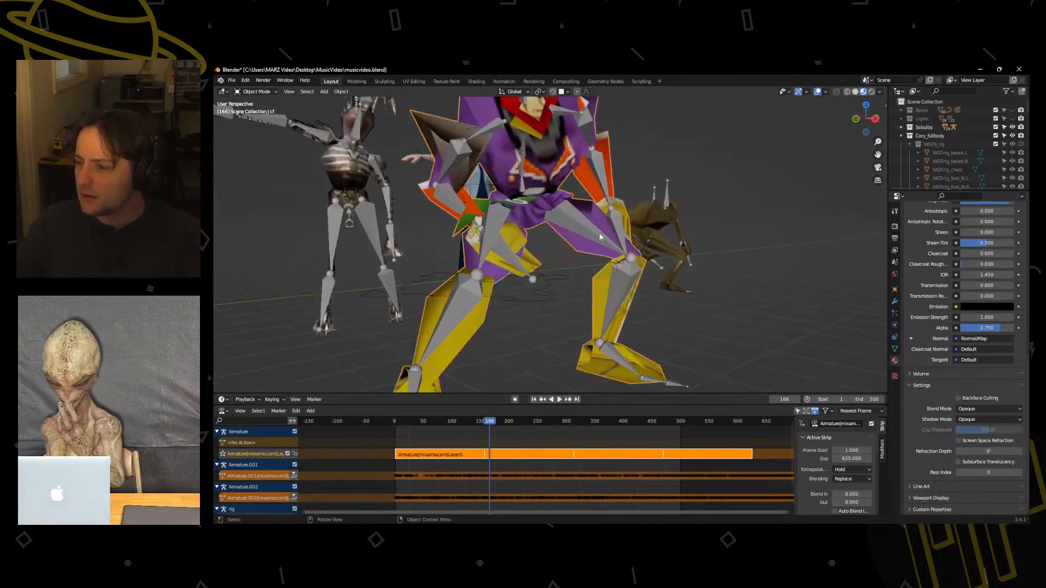
{"action": "left_click", "coordinate": [573, 224]}
{"action": "key", "text": "h"}
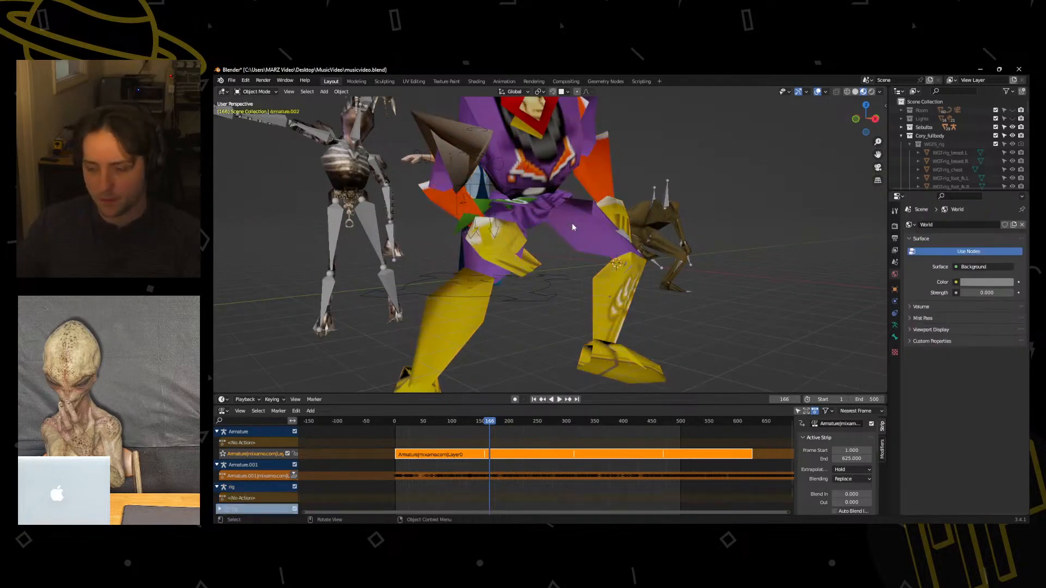
{"action": "scroll", "coordinate": [573, 227], "scroll_direction": "down", "scroll_amount": 5}
{"action": "middle_click_drag", "start_coordinate": [568, 240], "coordinate": [572, 314]}
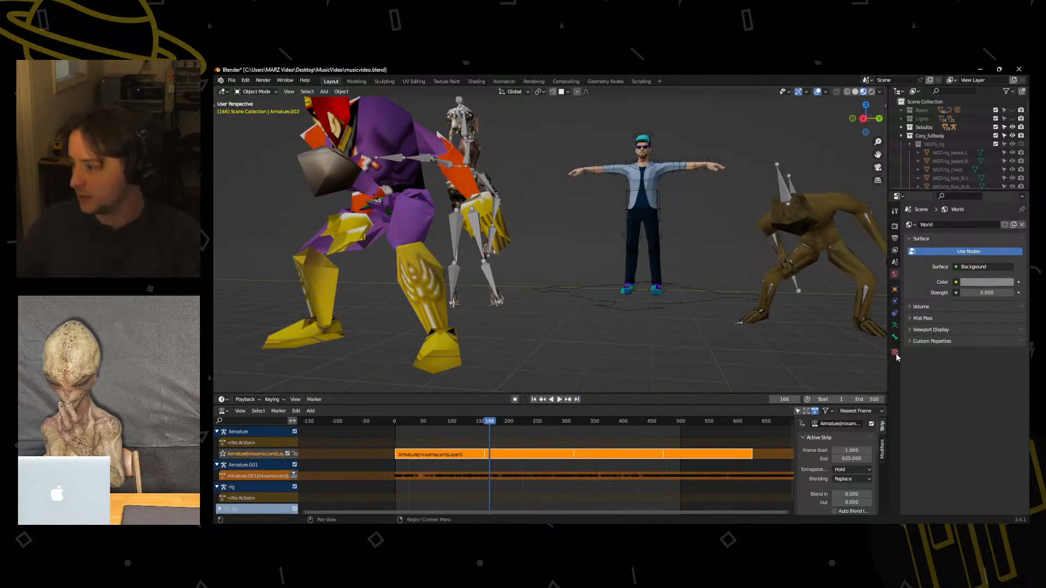
Set Roughness and Alpha of the Captain Falcon mesh's Material__330 to 1.000 and briefly check it in Rendered shading.
{"action": "left_click", "coordinate": [446, 290]}
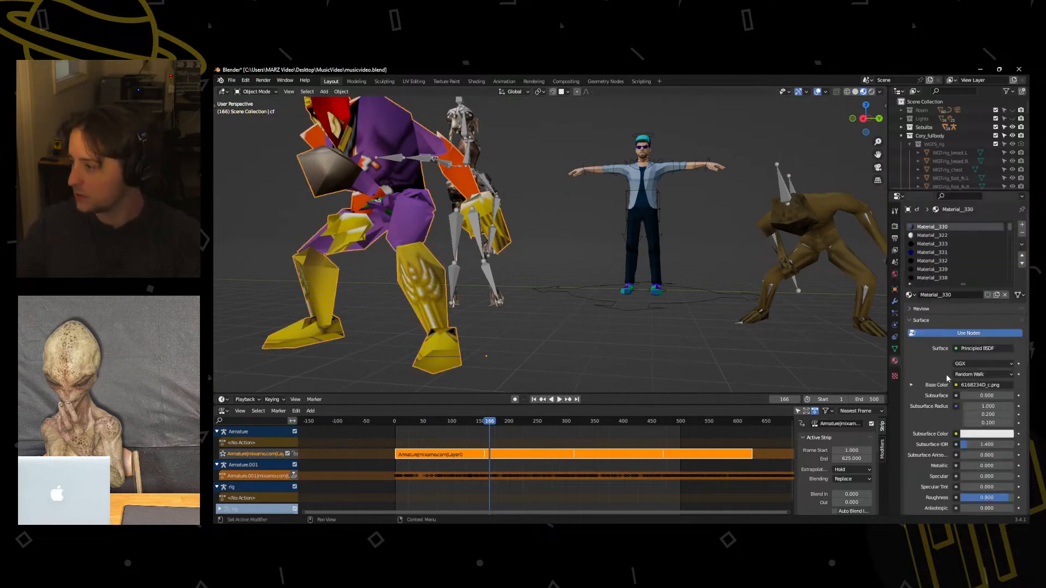
{"action": "scroll", "coordinate": [947, 378], "scroll_direction": "down", "scroll_amount": 5}
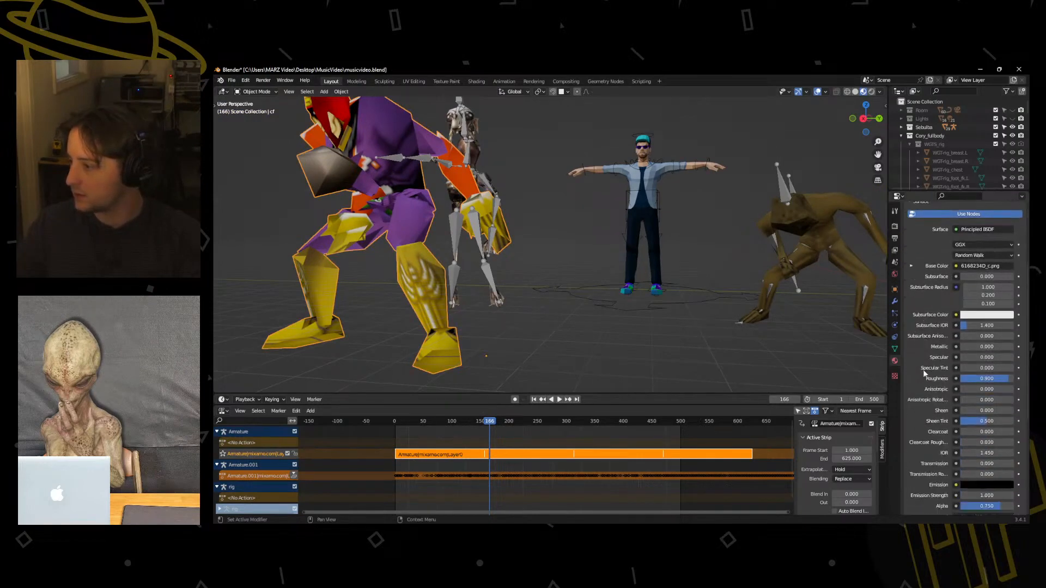
{"action": "scroll", "coordinate": [938, 348], "scroll_direction": "down", "scroll_amount": 2}
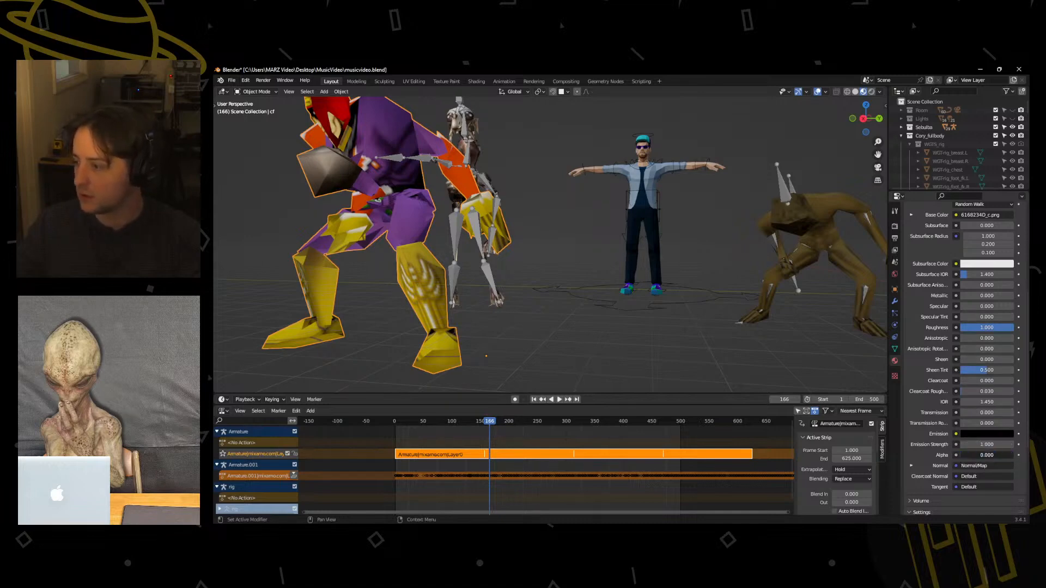
{"action": "left_click_drag", "start_coordinate": [974, 456], "coordinate": [1014, 455]}
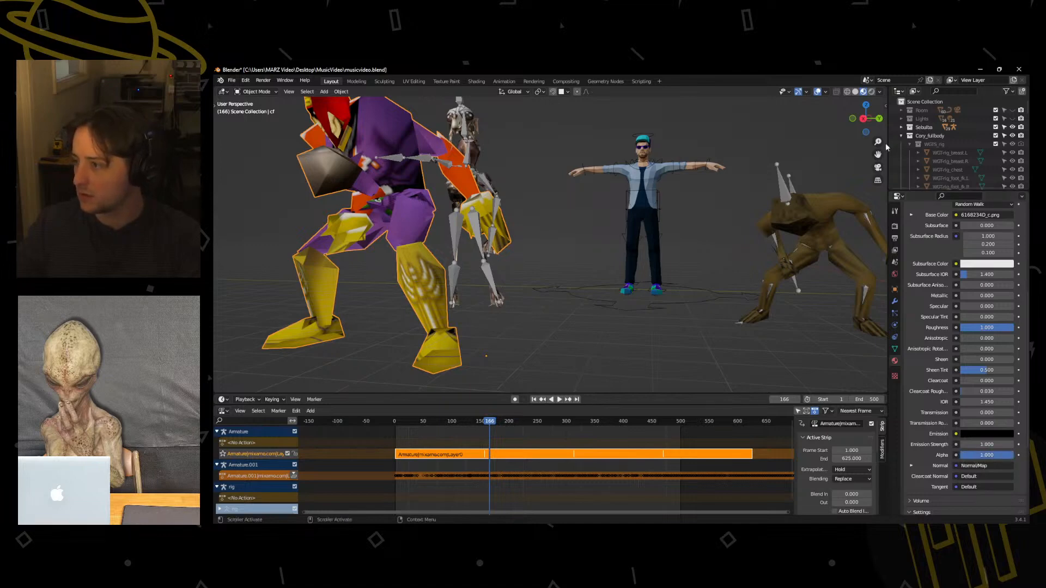
{"action": "left_click", "coordinate": [872, 92]}
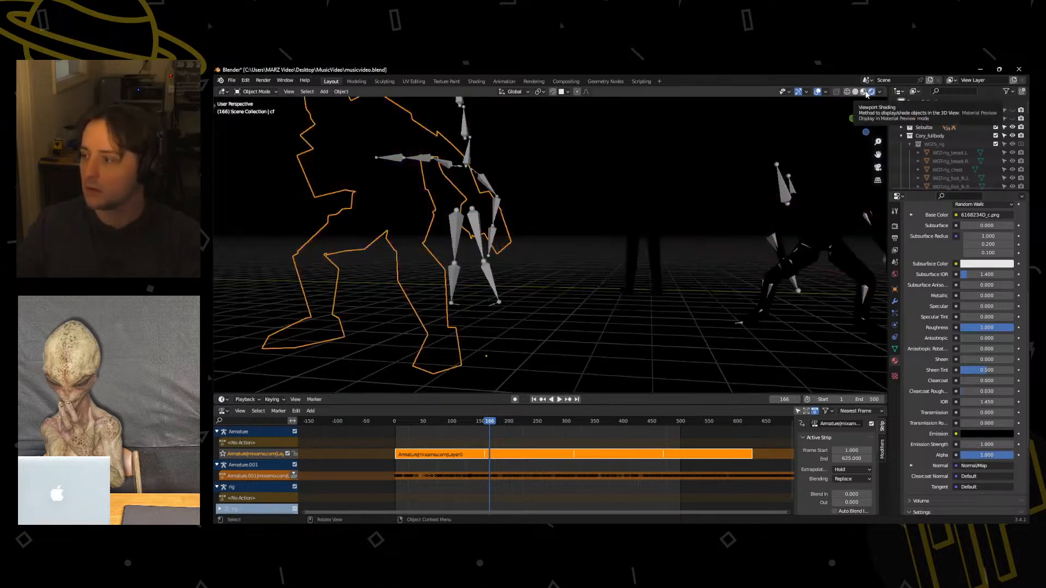
{"action": "left_click", "coordinate": [866, 93]}
Change the Blend Mode of Material__330 to Alpha Clip.
{"action": "scroll", "coordinate": [967, 473], "scroll_direction": "down", "scroll_amount": 6}
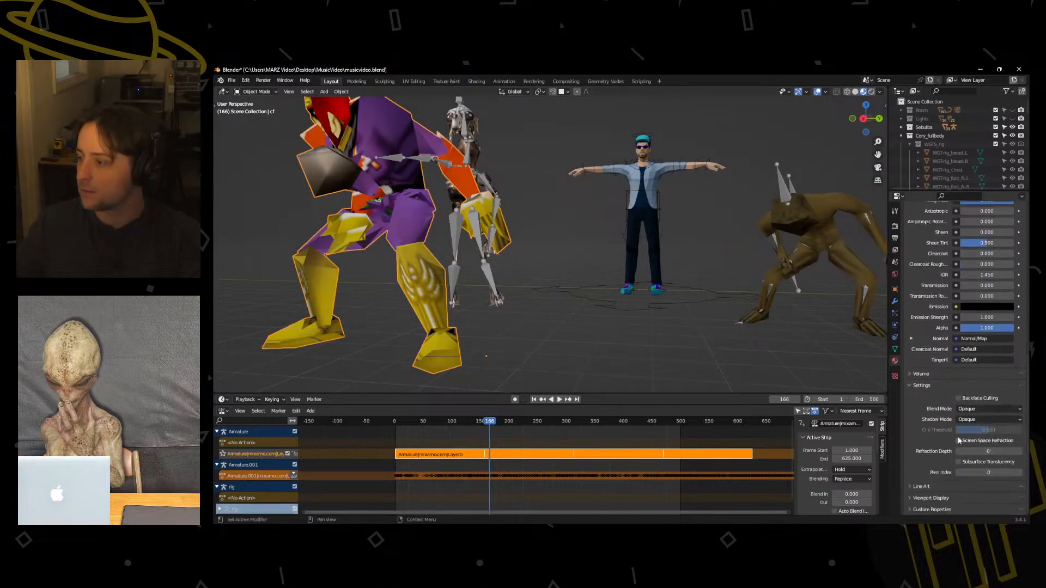
{"action": "left_click", "coordinate": [970, 409]}
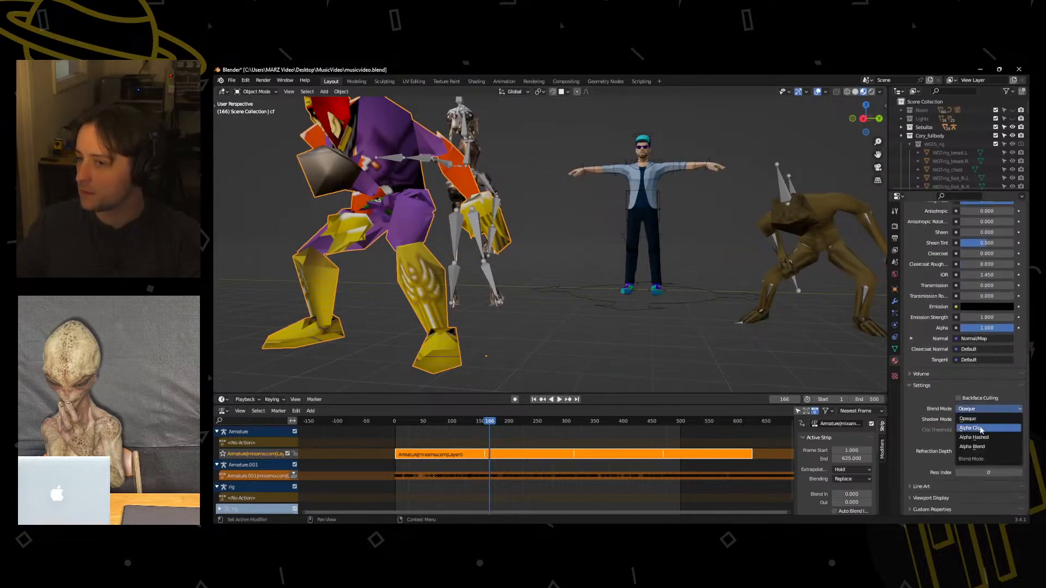
{"action": "left_click", "coordinate": [978, 428]}
{"action": "left_click", "coordinate": [985, 410]}
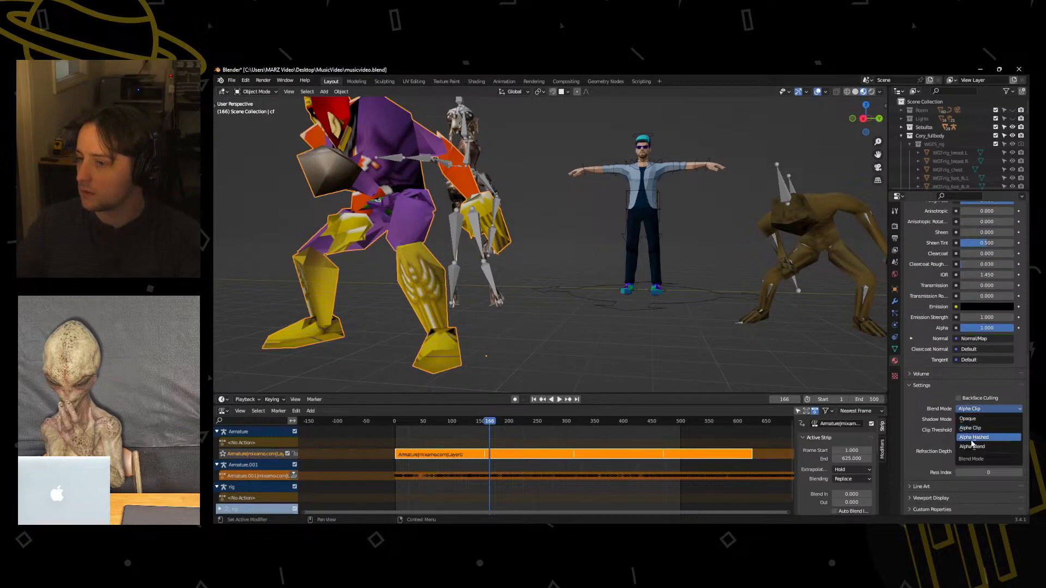
{"action": "left_click", "coordinate": [979, 426]}
Select Material__322 on the Captain Falcon mesh and set its Blend Mode to Opaque.
{"action": "scroll", "coordinate": [952, 407], "scroll_direction": "up", "scroll_amount": 14}
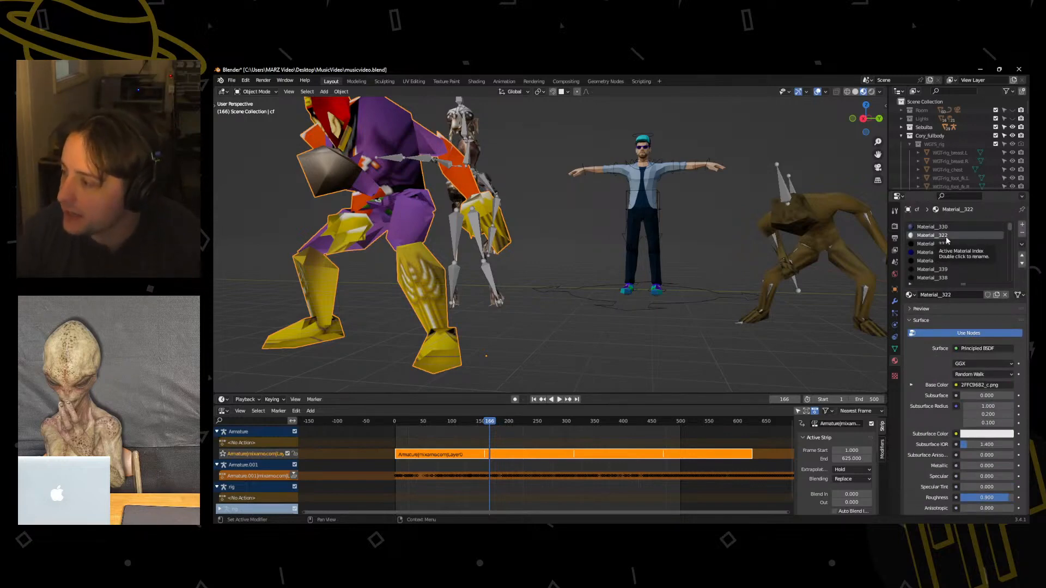
{"action": "scroll", "coordinate": [936, 360], "scroll_direction": "down", "scroll_amount": 12}
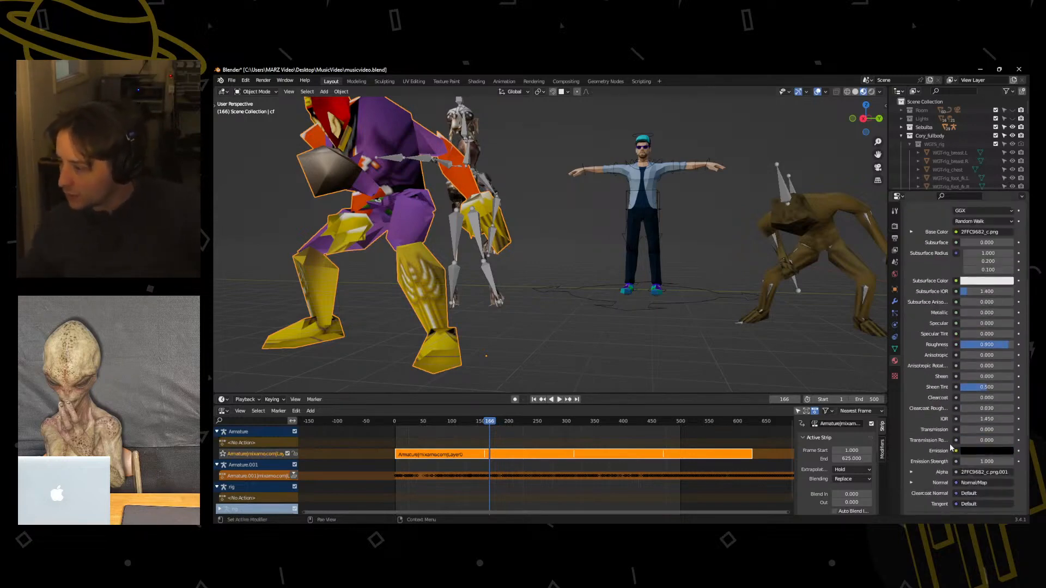
{"action": "scroll", "coordinate": [942, 469], "scroll_direction": "down", "scroll_amount": 2}
{"action": "left_click", "coordinate": [975, 417]}
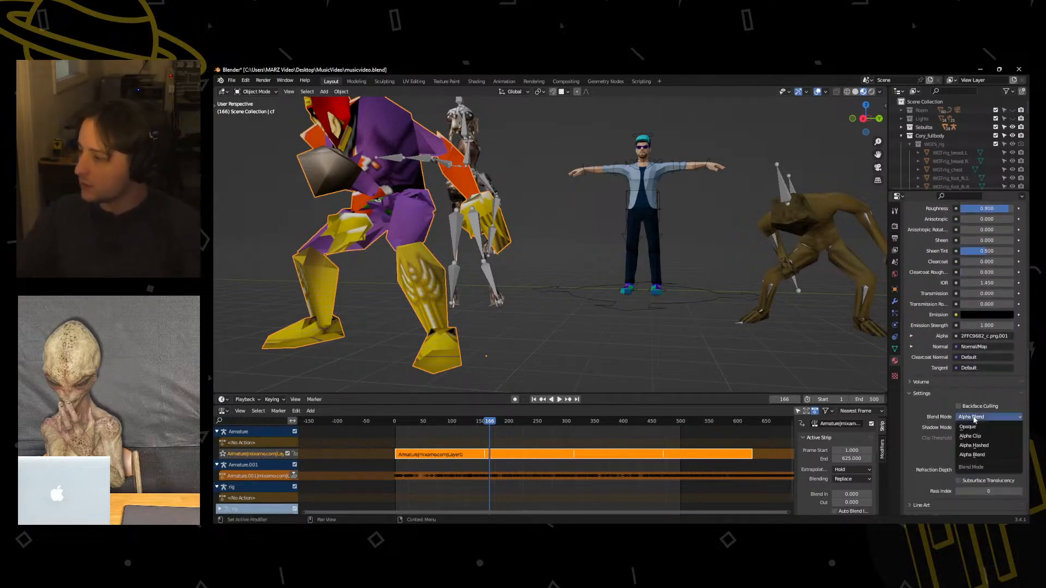
{"action": "left_click", "coordinate": [975, 426]}
Set the Blend Mode of the Captain Falcon material with the black.png base color to Opaque.
{"action": "scroll", "coordinate": [943, 312], "scroll_direction": "up", "scroll_amount": 14}
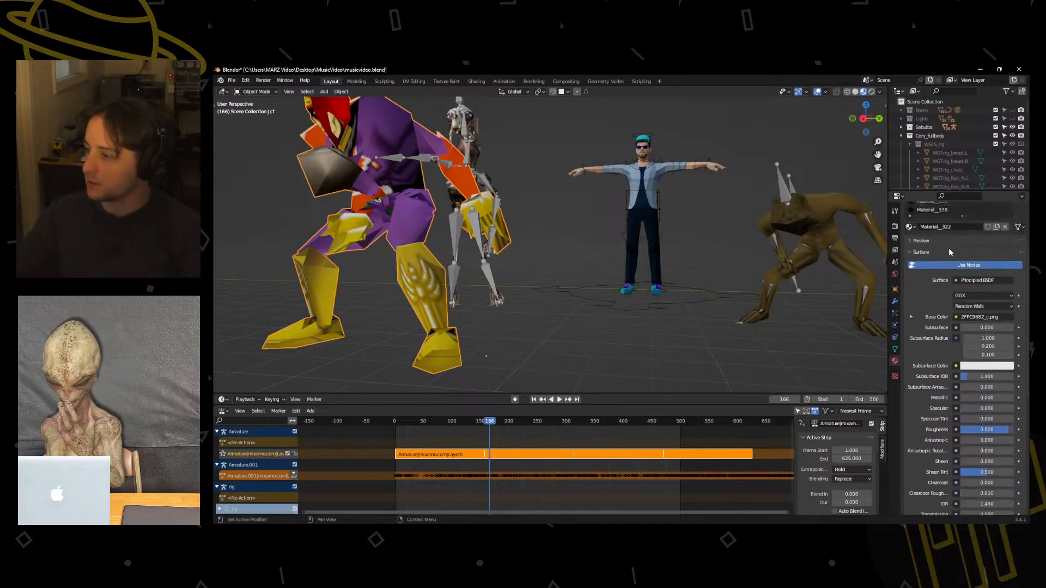
{"action": "scroll", "coordinate": [930, 350], "scroll_direction": "down", "scroll_amount": 8}
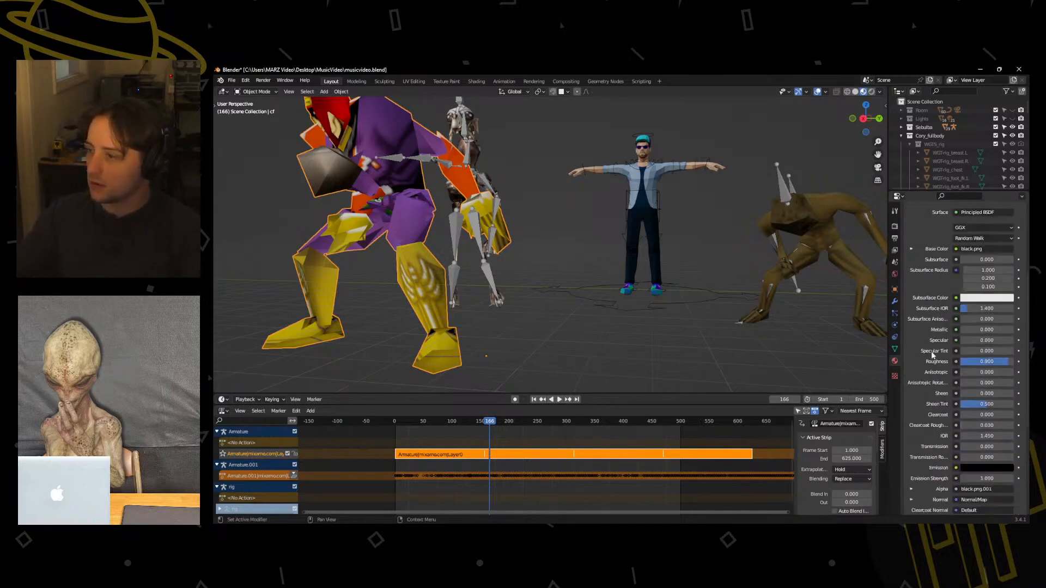
{"action": "left_click", "coordinate": [975, 471]}
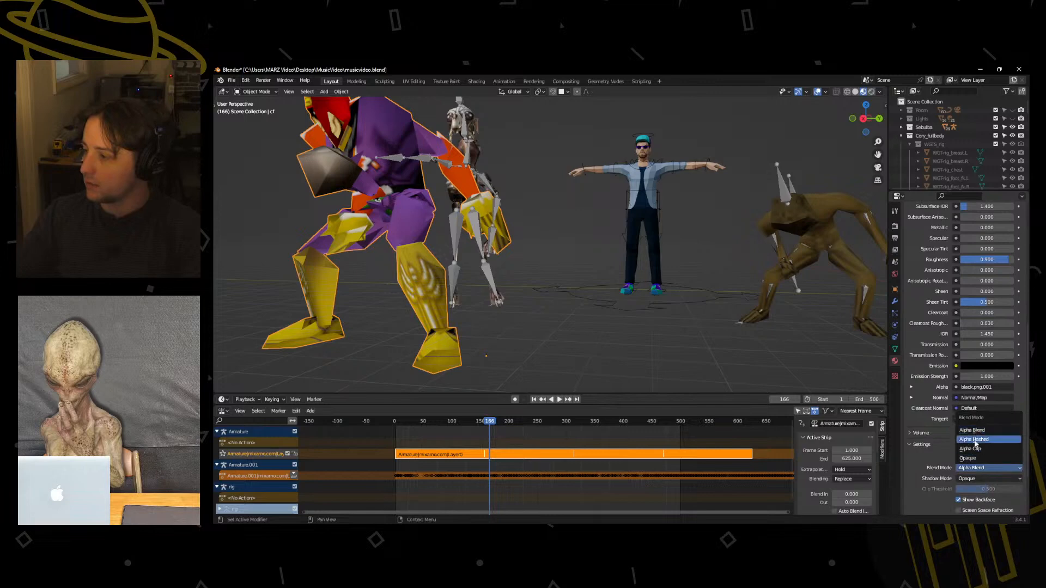
{"action": "left_click", "coordinate": [967, 458]}
{"action": "scroll", "coordinate": [964, 436], "scroll_direction": "up", "scroll_amount": 9}
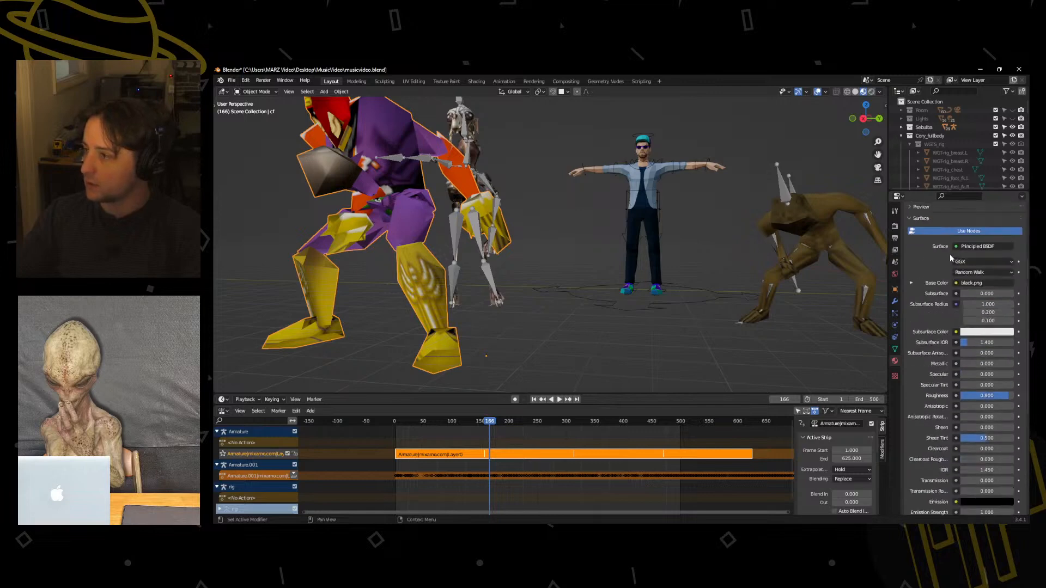
Set the Blend Mode of the Captain Falcon material with the blue.png base color to Opaque.
{"action": "scroll", "coordinate": [946, 406], "scroll_direction": "down", "scroll_amount": 10}
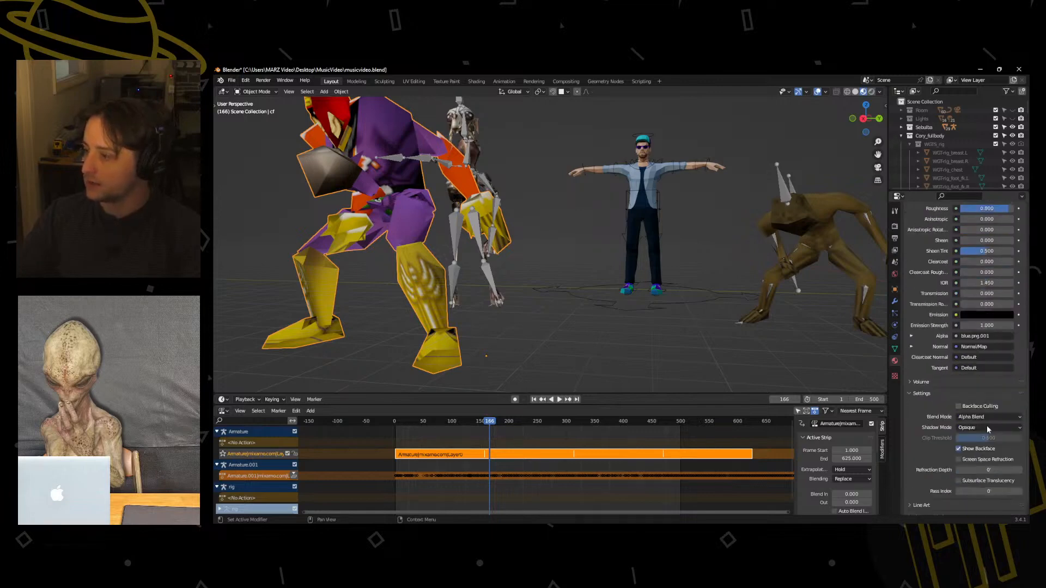
{"action": "left_click", "coordinate": [984, 418]}
{"action": "left_click", "coordinate": [977, 432]}
{"action": "scroll", "coordinate": [964, 427], "scroll_direction": "up", "scroll_amount": 10}
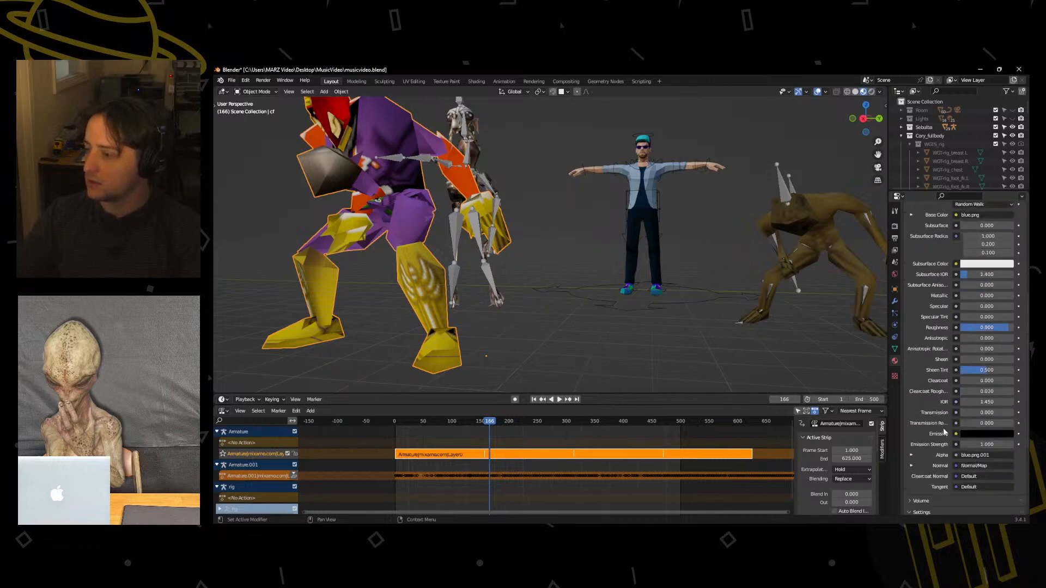
Select Material__332 on the Captain Falcon mesh and set its Blend Mode to Opaque.
{"action": "left_click", "coordinate": [933, 260]}
{"action": "scroll", "coordinate": [959, 414], "scroll_direction": "down", "scroll_amount": 5}
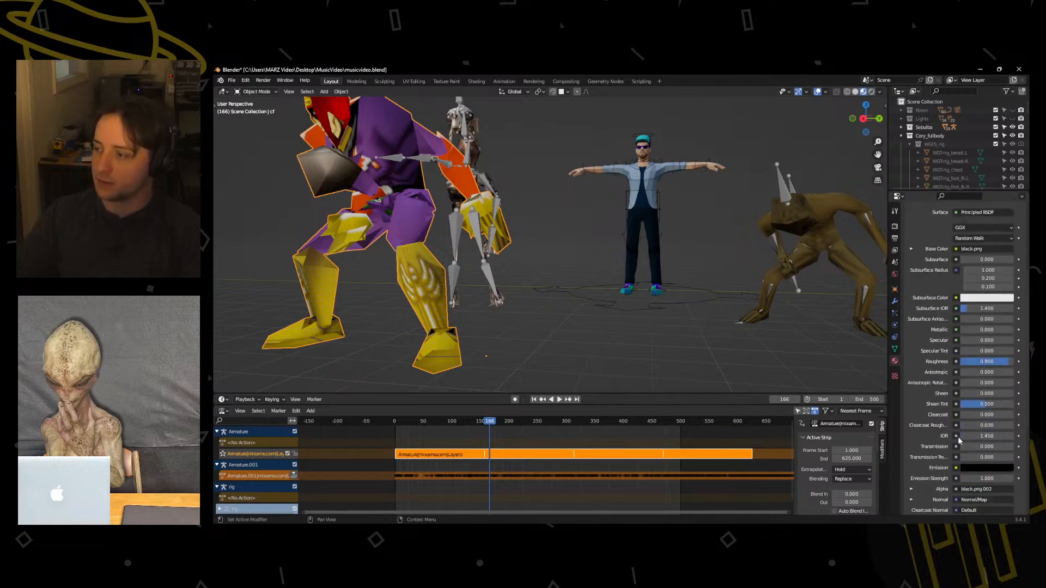
{"action": "scroll", "coordinate": [938, 314], "scroll_direction": "down", "scroll_amount": 5}
{"action": "left_click", "coordinate": [972, 434]}
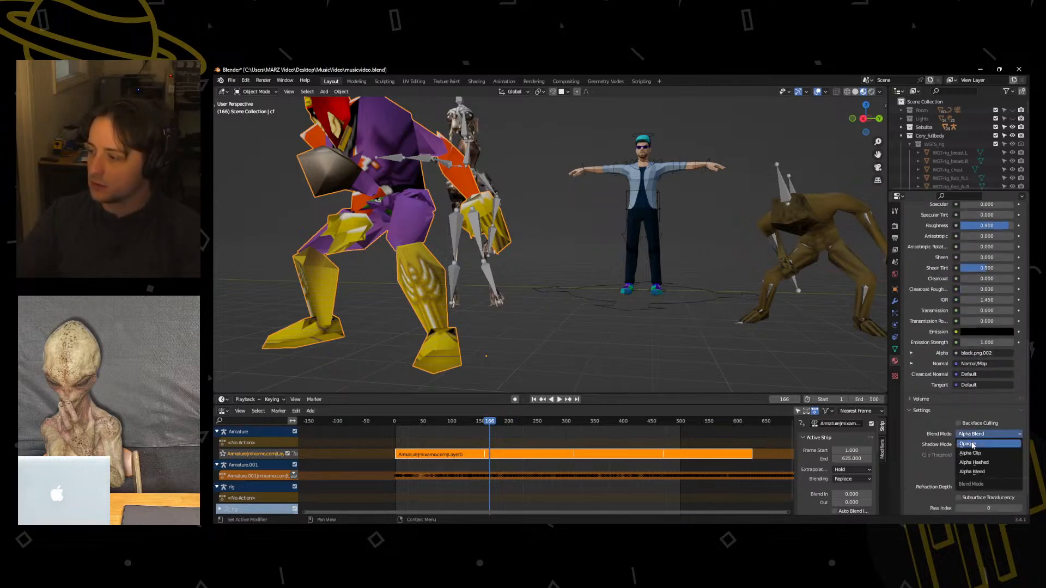
{"action": "left_click", "coordinate": [972, 444]}
{"action": "scroll", "coordinate": [964, 414], "scroll_direction": "up", "scroll_amount": 10}
Look through the remaining material slots of the Captain Falcon mesh, starting from Material__339.
{"action": "left_click", "coordinate": [937, 269]}
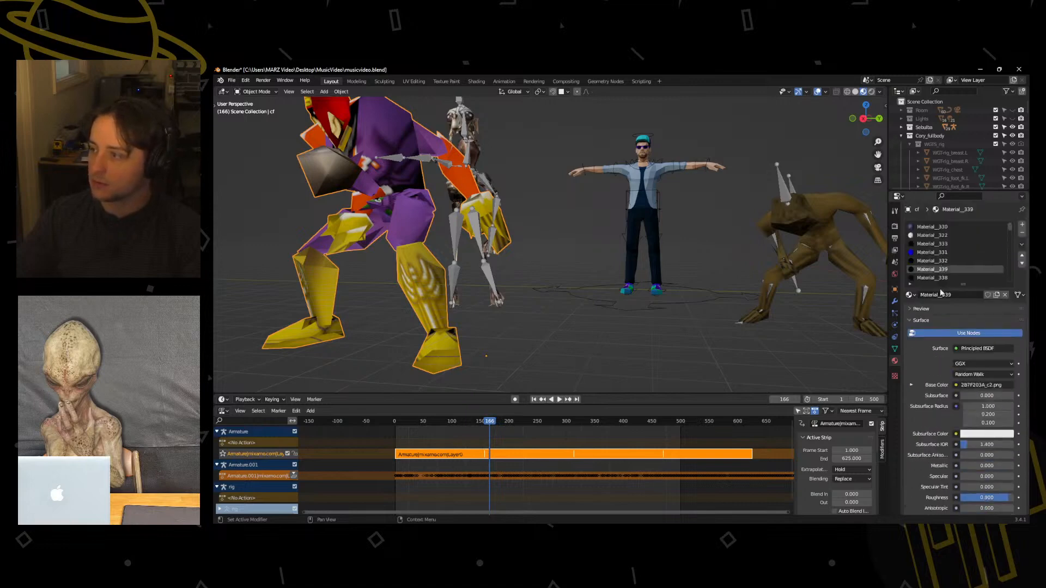
{"action": "scroll", "coordinate": [958, 354], "scroll_direction": "down", "scroll_amount": 5}
{"action": "middle_click_drag", "start_coordinate": [547, 262], "coordinate": [583, 266]}
{"action": "scroll", "coordinate": [583, 266], "scroll_direction": "down", "scroll_amount": 3}
{"action": "scroll", "coordinate": [946, 266], "scroll_direction": "up", "scroll_amount": 7}
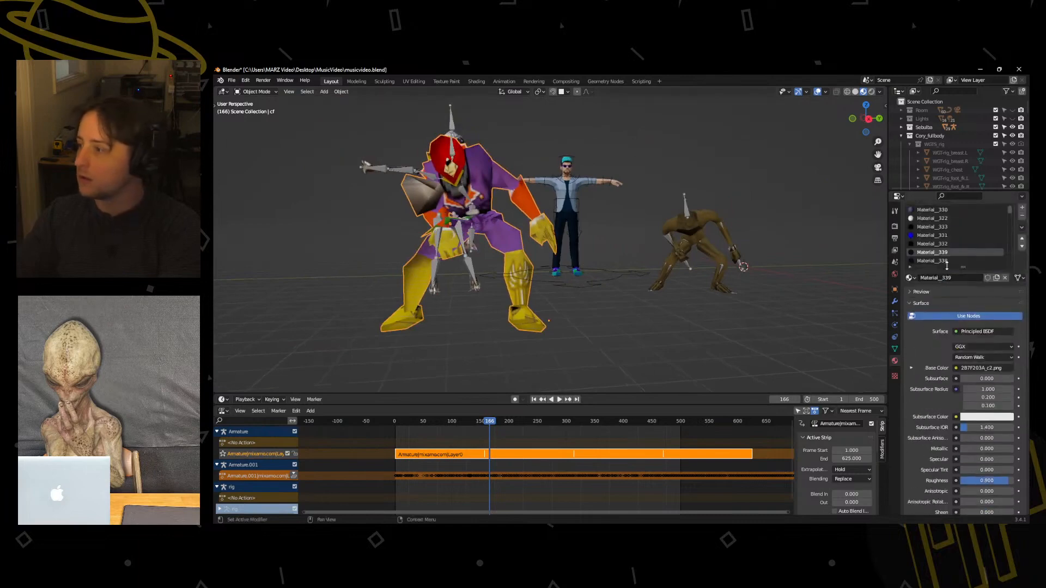
{"action": "scroll", "coordinate": [949, 250], "scroll_direction": "down", "scroll_amount": 10, "text": "ctrl"}
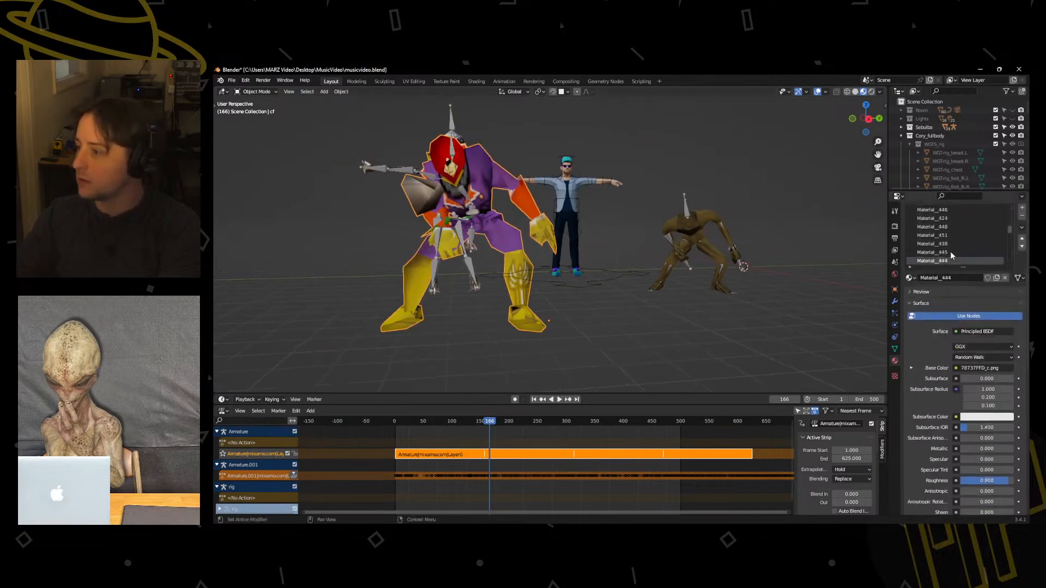
{"action": "scroll", "coordinate": [949, 251], "scroll_direction": "down", "scroll_amount": 6, "text": "ctrl"}
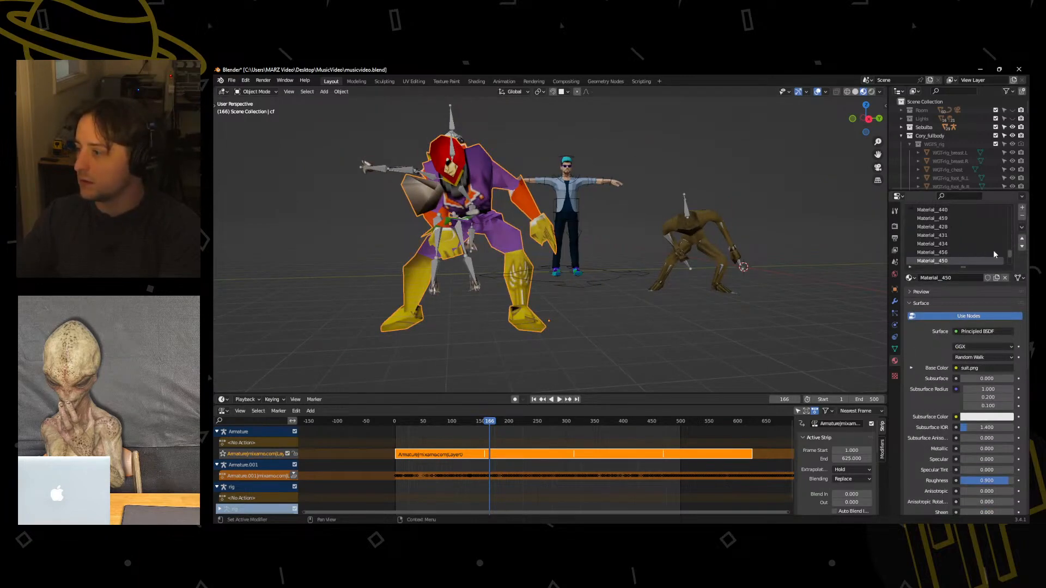
{"action": "left_click_drag", "start_coordinate": [1009, 253], "coordinate": [1009, 269]}
{"action": "left_click_drag", "start_coordinate": [1020, 232], "coordinate": [1020, 209]}
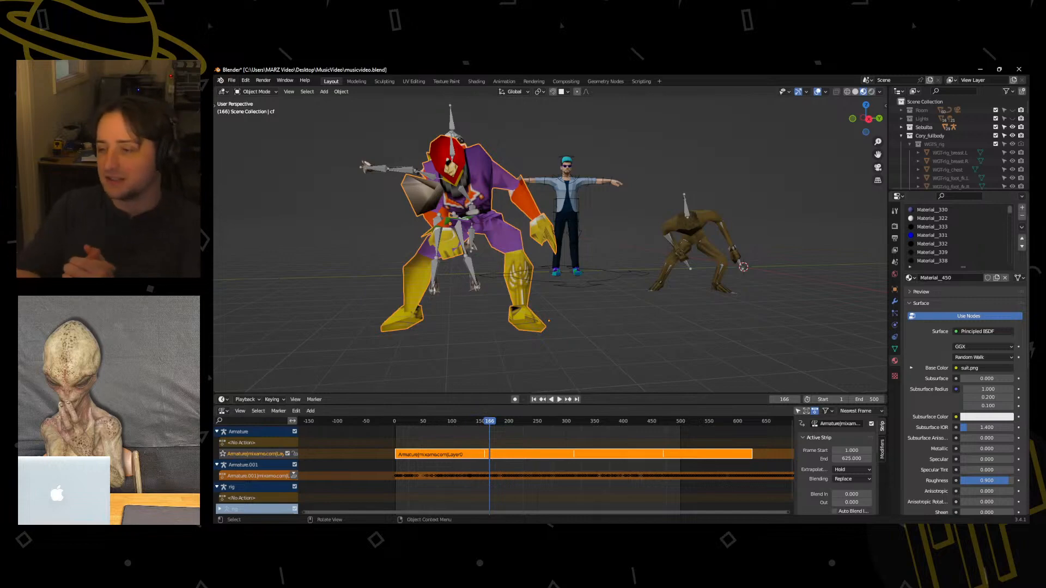
Play the dance animation from frame 166 and inspect Captain Falcon's shading from different angles.
{"action": "left_click", "coordinate": [558, 400]}
{"action": "scroll", "coordinate": [531, 271], "scroll_direction": "up", "scroll_amount": 2}
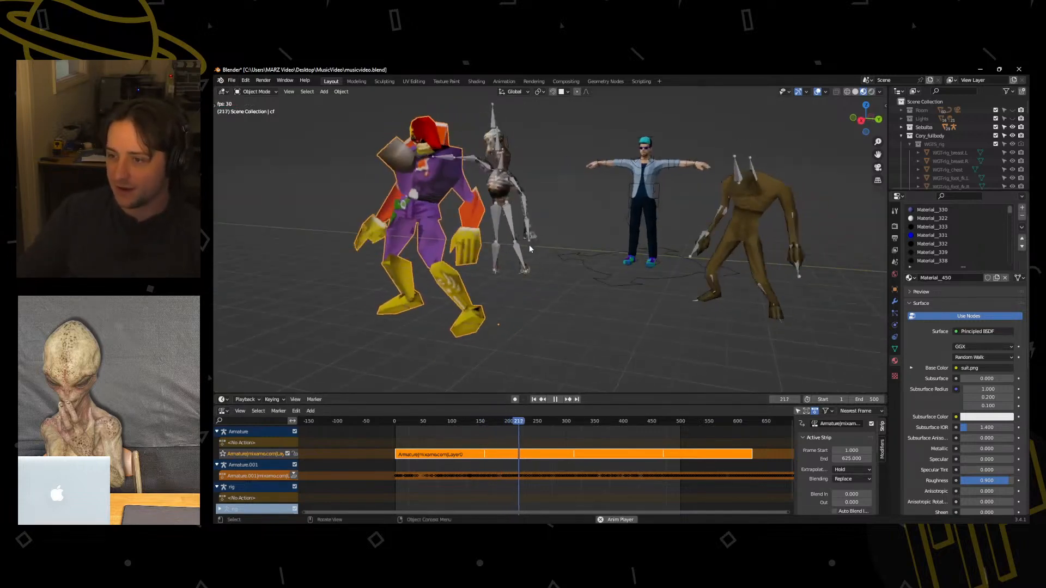
{"action": "middle_click_drag", "start_coordinate": [530, 248], "coordinate": [538, 268], "text": "shift"}
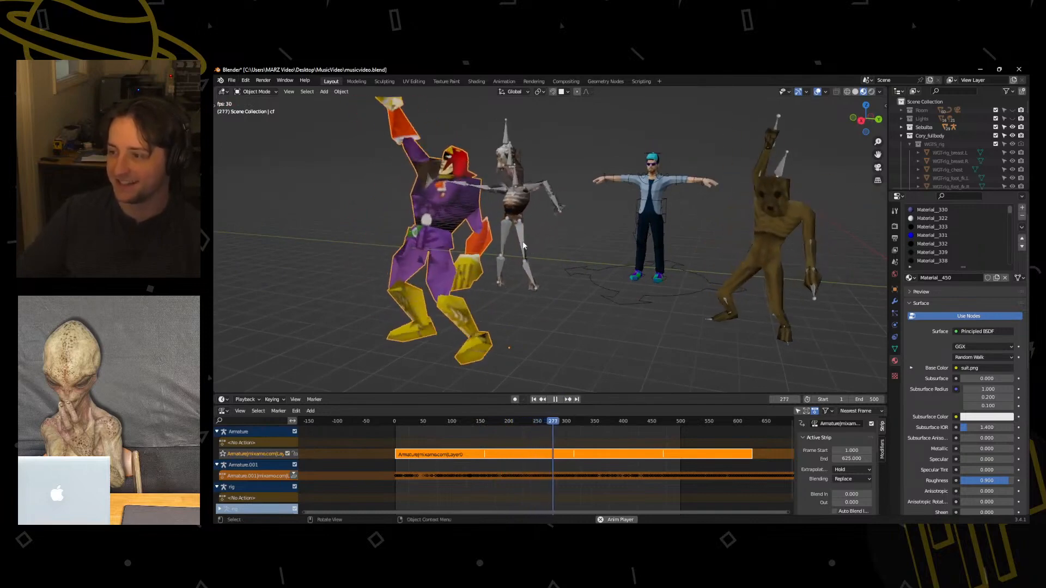
{"action": "left_click", "coordinate": [555, 399]}
{"action": "mouse_move", "coordinate": [552, 268]}
{"action": "middle_mouse_down", "text": "shift"}
{"action": "mouse_move", "coordinate": [532, 278]}
{"action": "mouse_move", "coordinate": [544, 275]}
{"action": "middle_mouse_up", "text": "shift"}
Check the Blend Mode settings of more Captain Falcon materials further down the slot list, including Material__441.
{"action": "scroll", "coordinate": [920, 251], "scroll_direction": "down", "scroll_amount": 1}
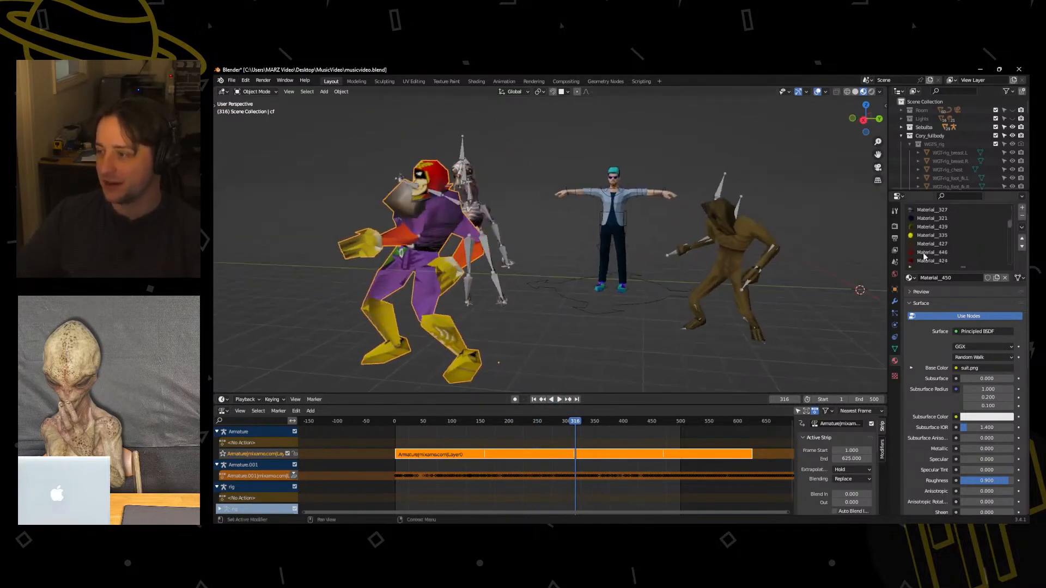
{"action": "scroll", "coordinate": [936, 364], "scroll_direction": "down", "scroll_amount": 9}
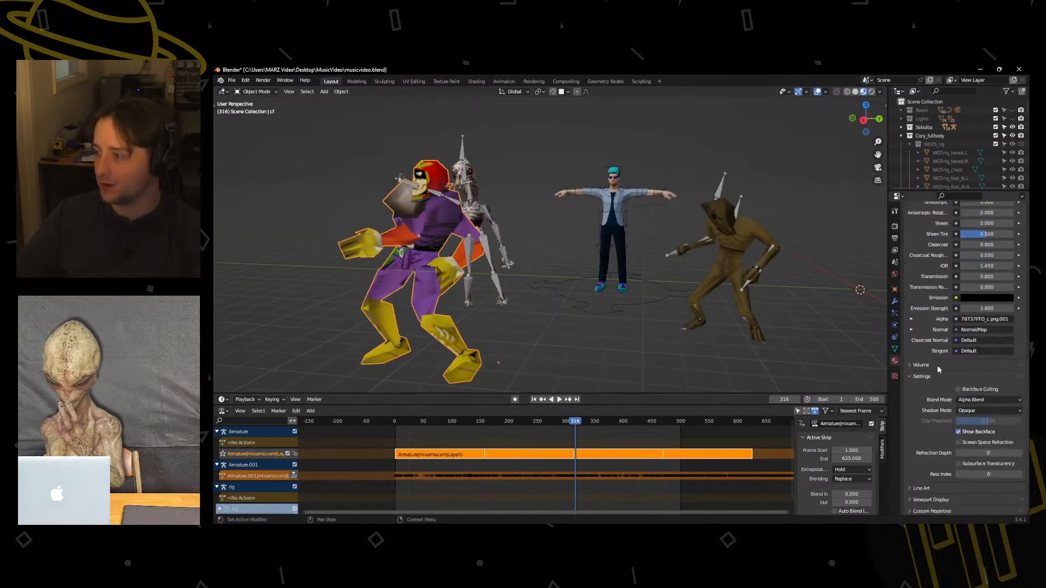
{"action": "scroll", "coordinate": [937, 365], "scroll_direction": "up", "scroll_amount": 12}
{"action": "left_click", "coordinate": [949, 277]}
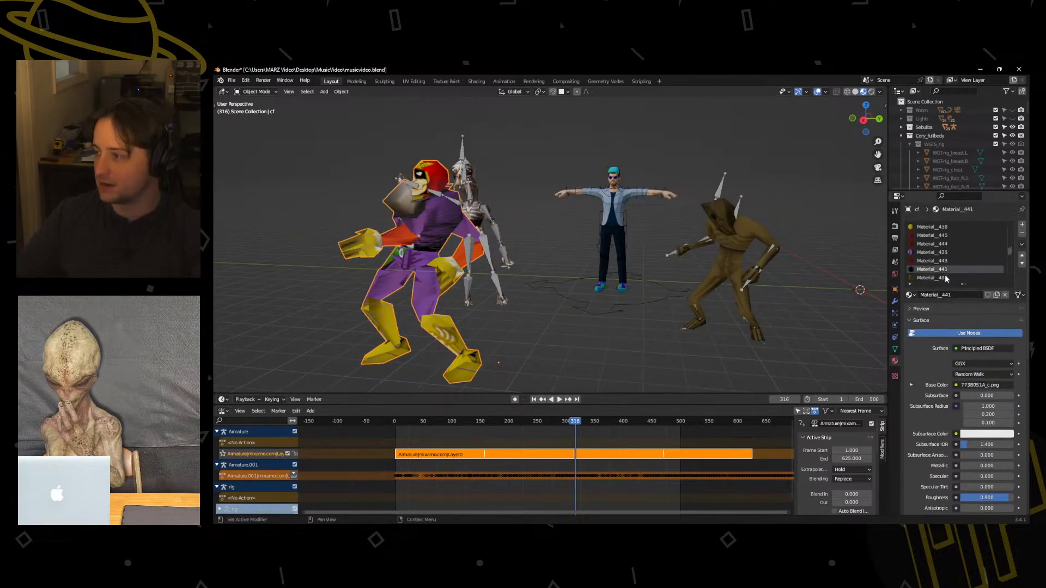
{"action": "scroll", "coordinate": [950, 274], "scroll_direction": "down", "scroll_amount": 5}
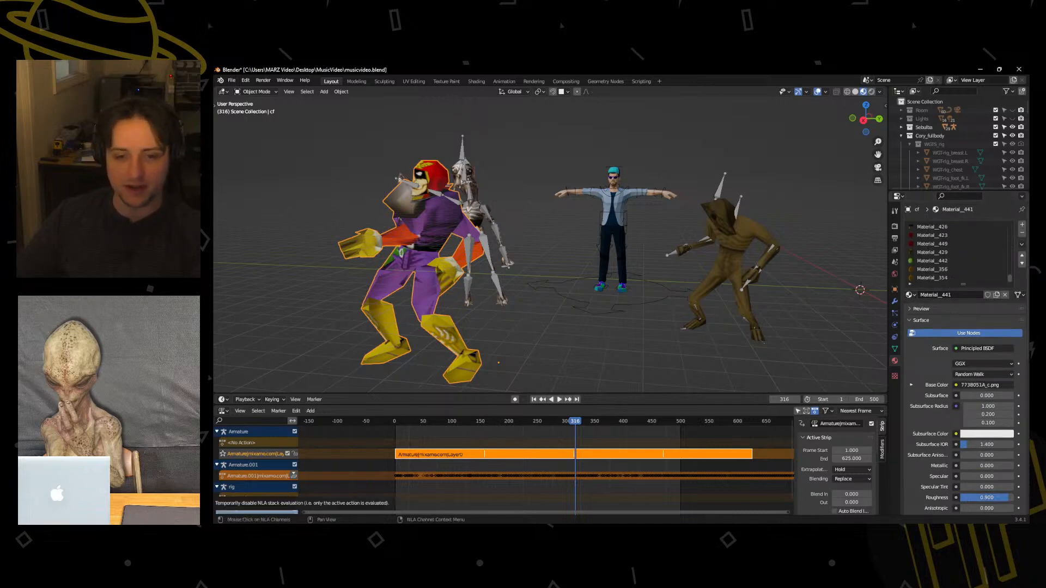
Play the dance animation, restart it from the beginning, and inspect all characters around the T-posed figure.
{"action": "left_click", "coordinate": [559, 400]}
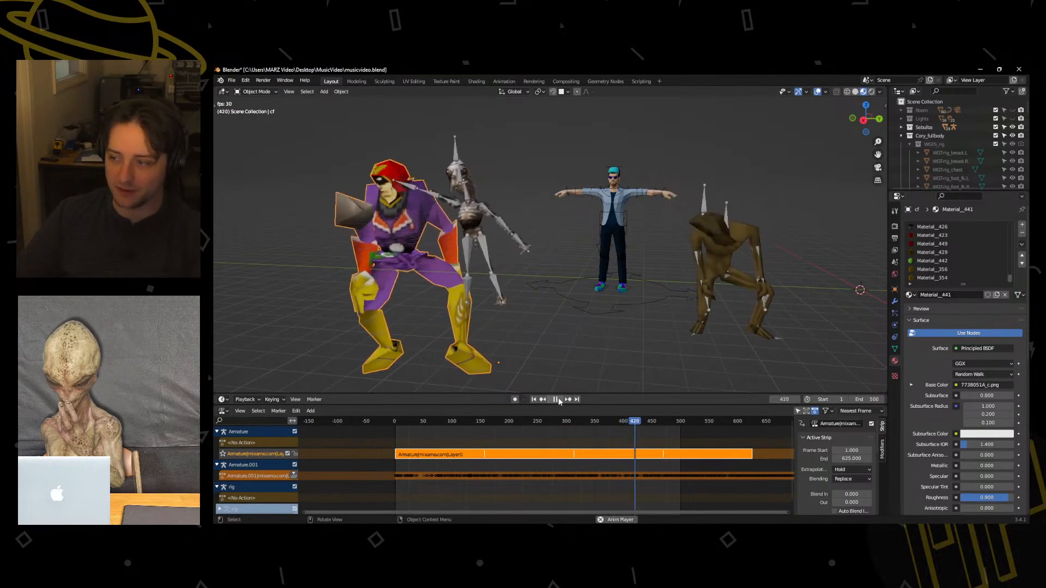
{"action": "left_click", "coordinate": [396, 421]}
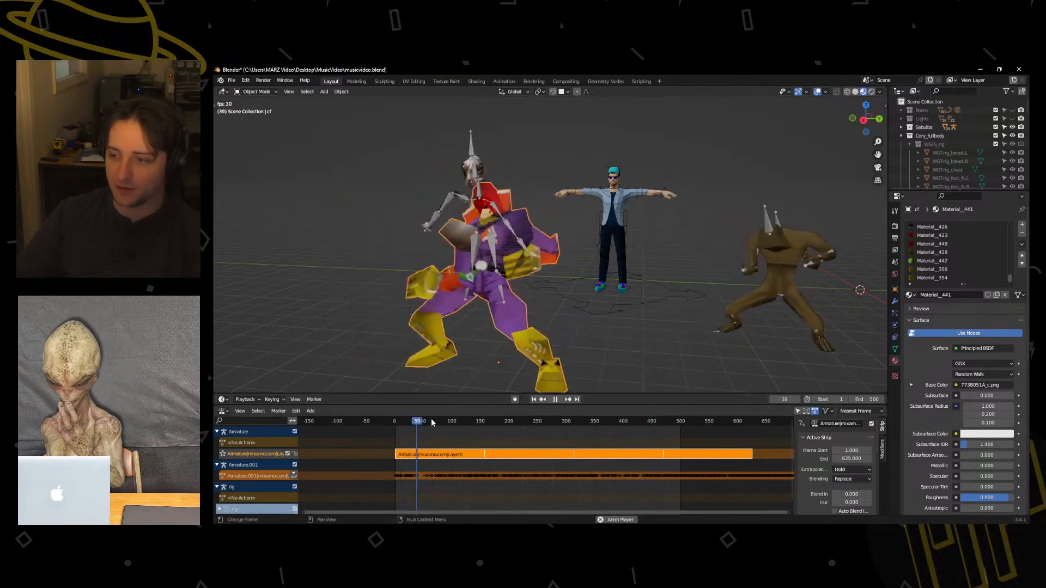
{"action": "key", "text": "space"}
{"action": "middle_click_drag", "start_coordinate": [691, 331], "coordinate": [700, 262]}
{"action": "middle_click_drag", "start_coordinate": [700, 262], "coordinate": [564, 295], "text": "shift"}
{"action": "scroll", "coordinate": [543, 354], "scroll_direction": "up", "scroll_amount": 2}
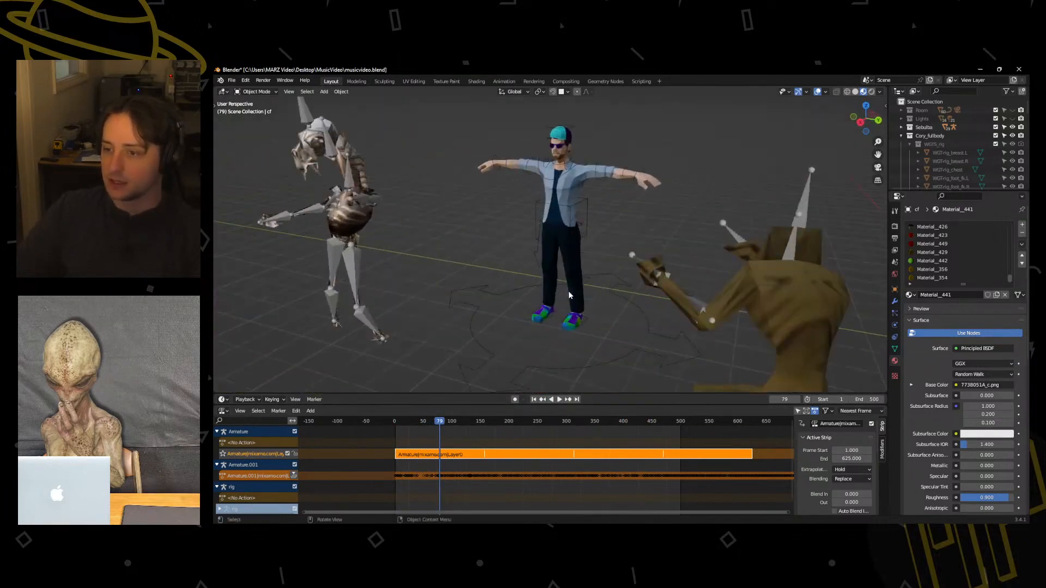
{"action": "scroll", "coordinate": [568, 292], "scroll_direction": "down", "scroll_amount": 6}
{"action": "scroll", "coordinate": [539, 304], "scroll_direction": "up", "scroll_amount": 3}
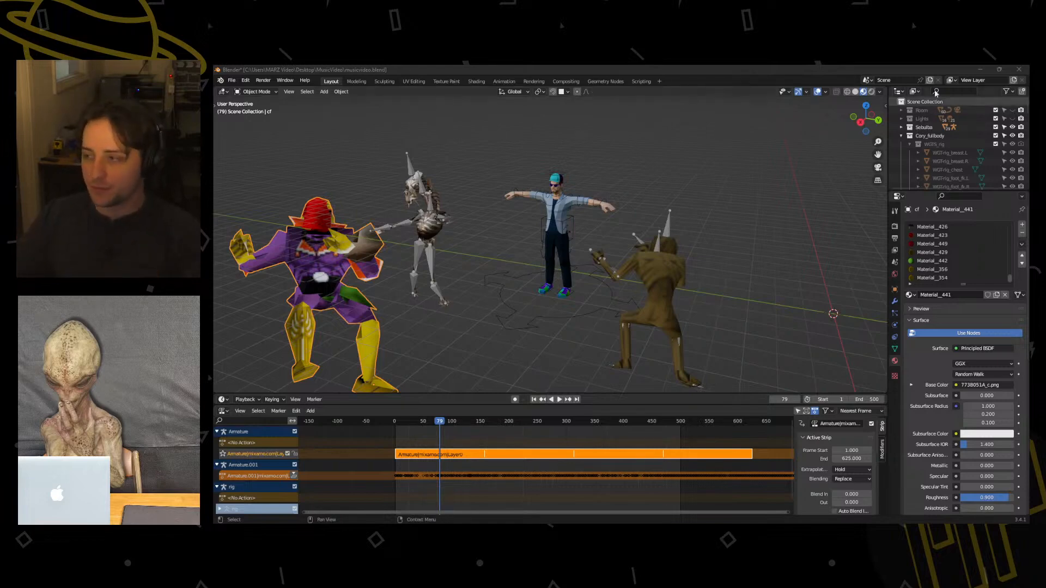
Collapse the Cory_fullbody collection in the Outliner and unhide Armature.002.
{"action": "left_click", "coordinate": [901, 135]}
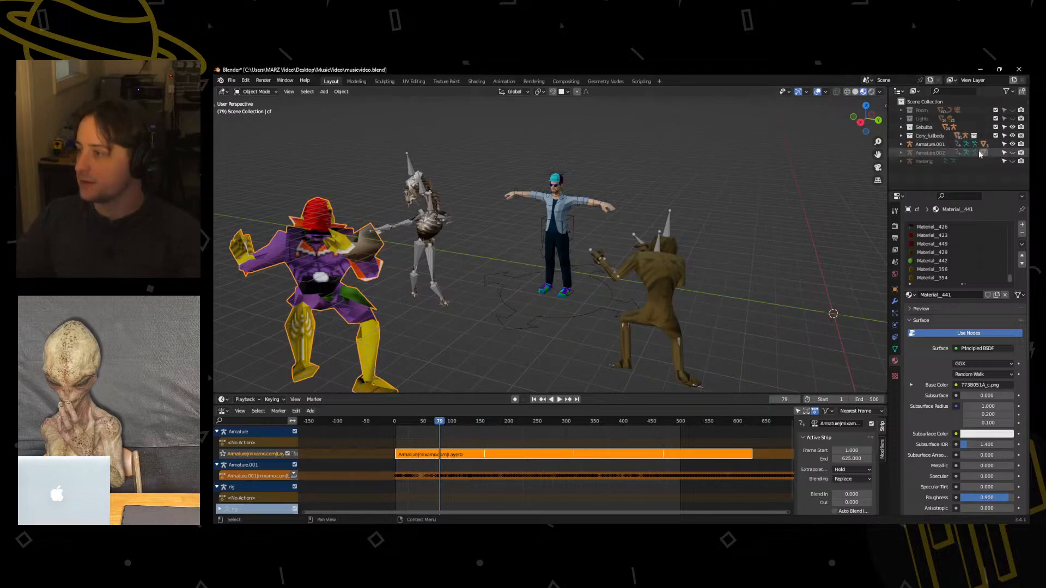
{"action": "left_click", "coordinate": [922, 149]}
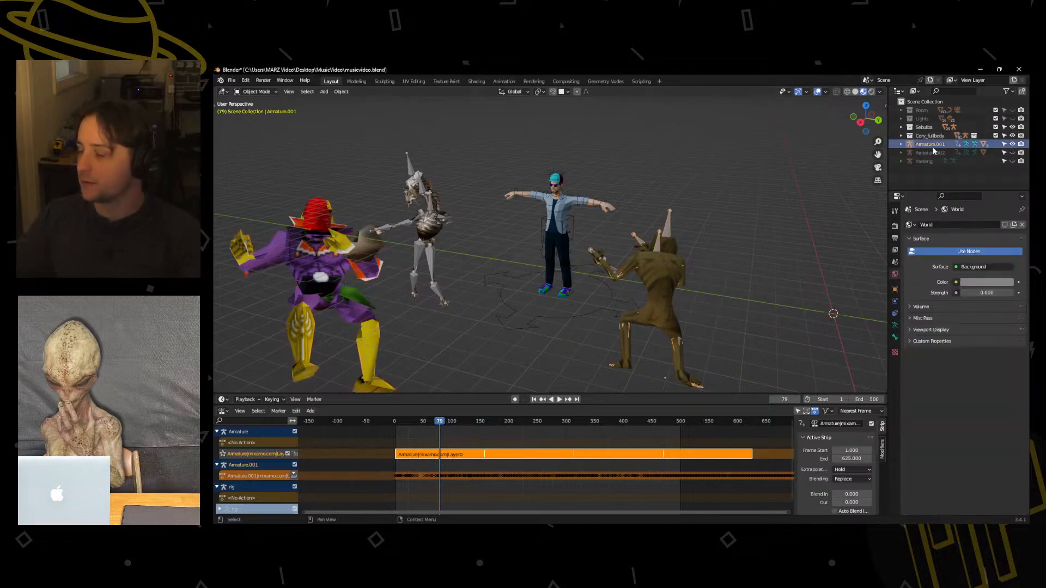
{"action": "left_click", "coordinate": [934, 154]}
{"action": "left_click", "coordinate": [1013, 153]}
Briefly show the hidden metarig to identify it and delete it from the scene.
{"action": "left_click", "coordinate": [1012, 161]}
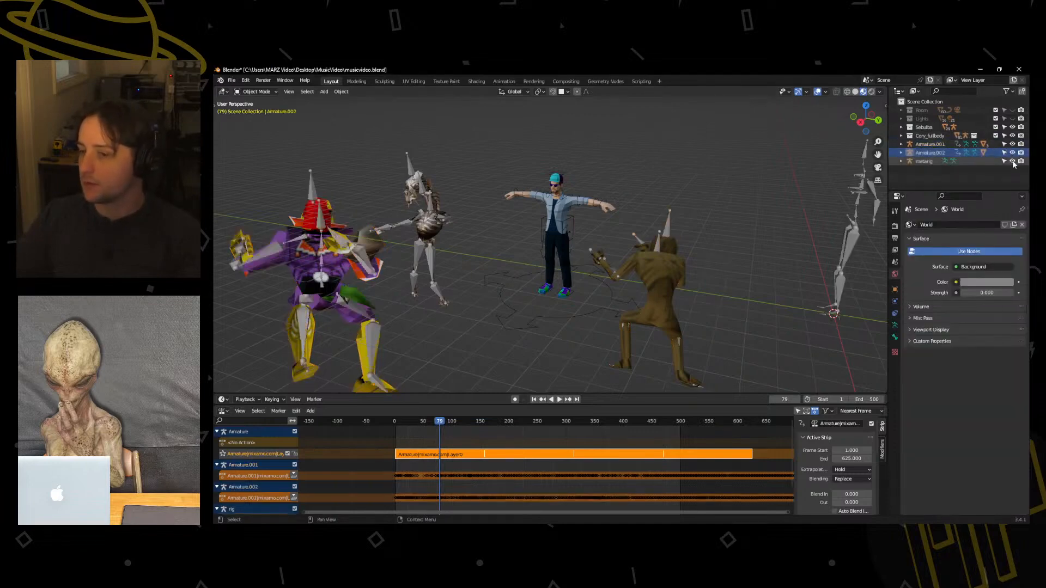
{"action": "left_click", "coordinate": [1012, 162]}
{"action": "left_click", "coordinate": [933, 161]}
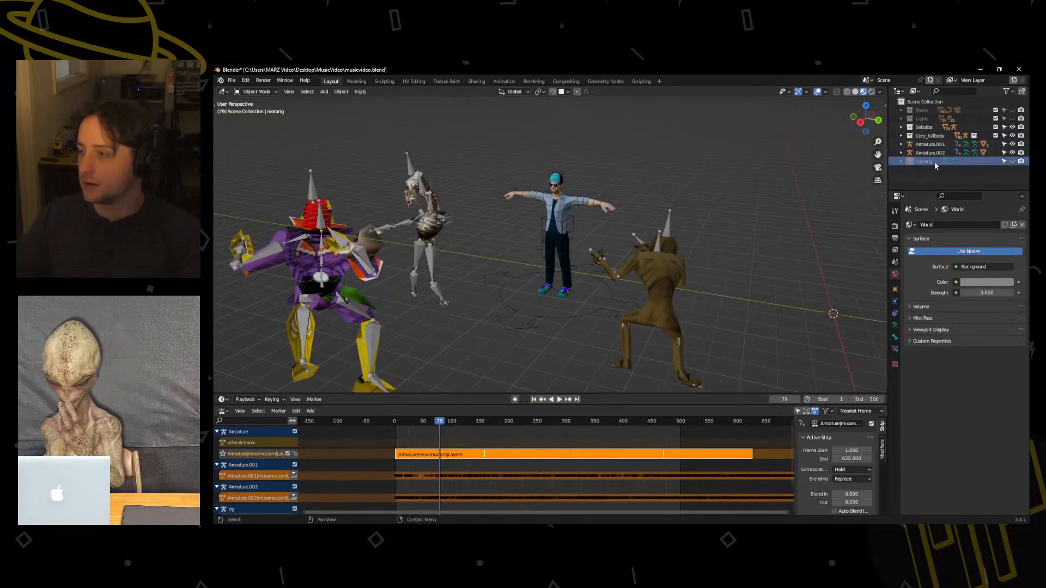
{"action": "key", "text": "Delete"}
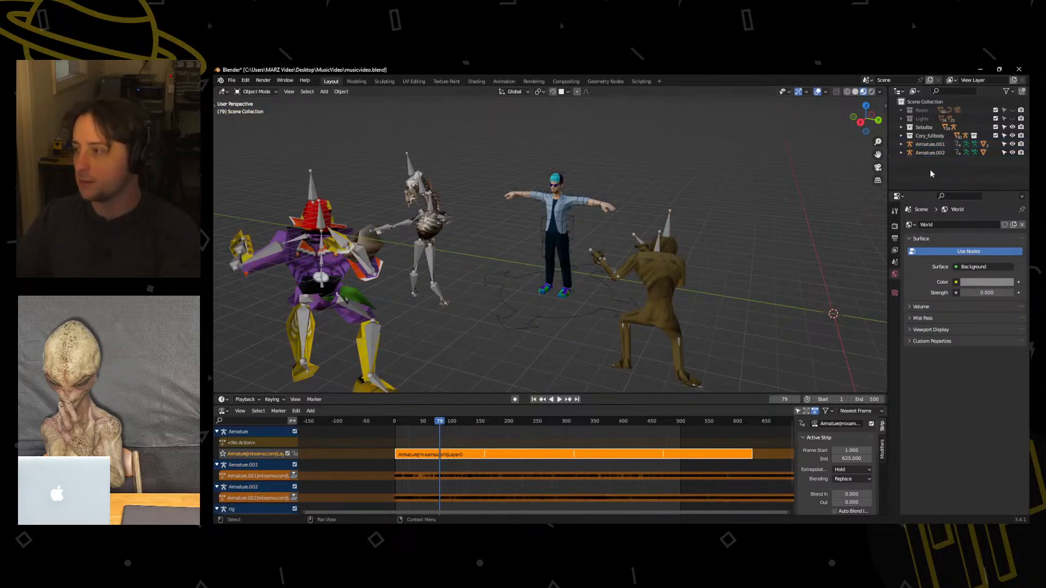
Select Captain Falcon's mesh together with Armature.002 and move them to a new collection named CF.
{"action": "left_click", "coordinate": [1013, 153]}
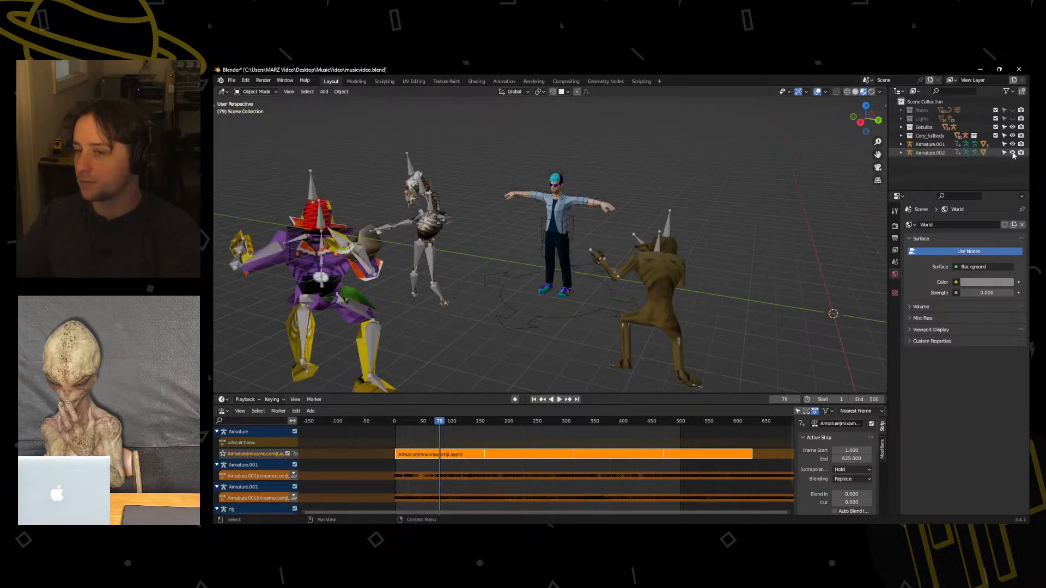
{"action": "left_click", "coordinate": [1013, 153]}
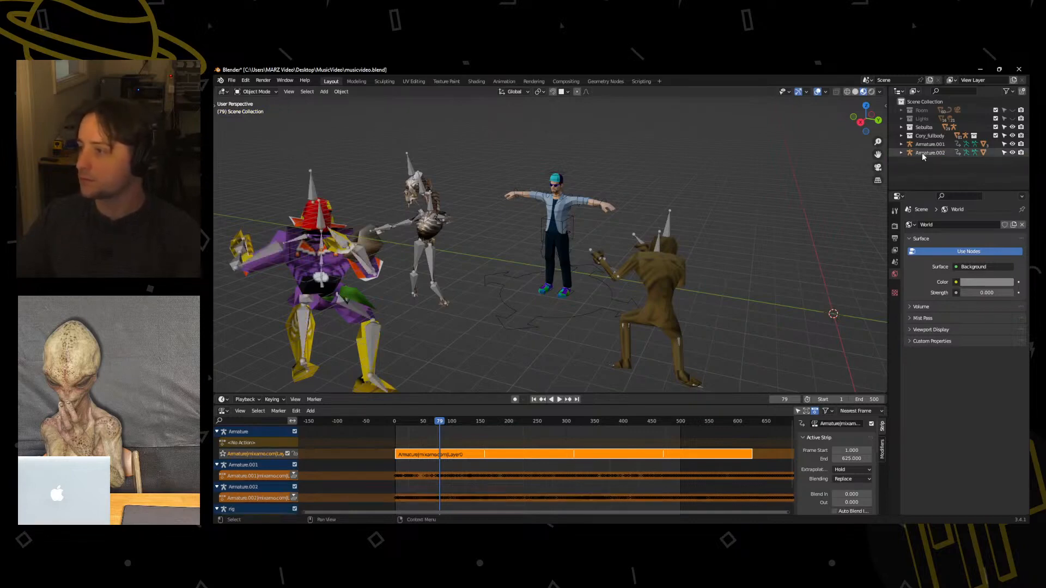
{"action": "left_click", "coordinate": [920, 153]}
{"action": "middle_click_drag", "start_coordinate": [545, 204], "coordinate": [509, 226]}
{"action": "scroll", "coordinate": [507, 225], "scroll_direction": "down", "scroll_amount": 3}
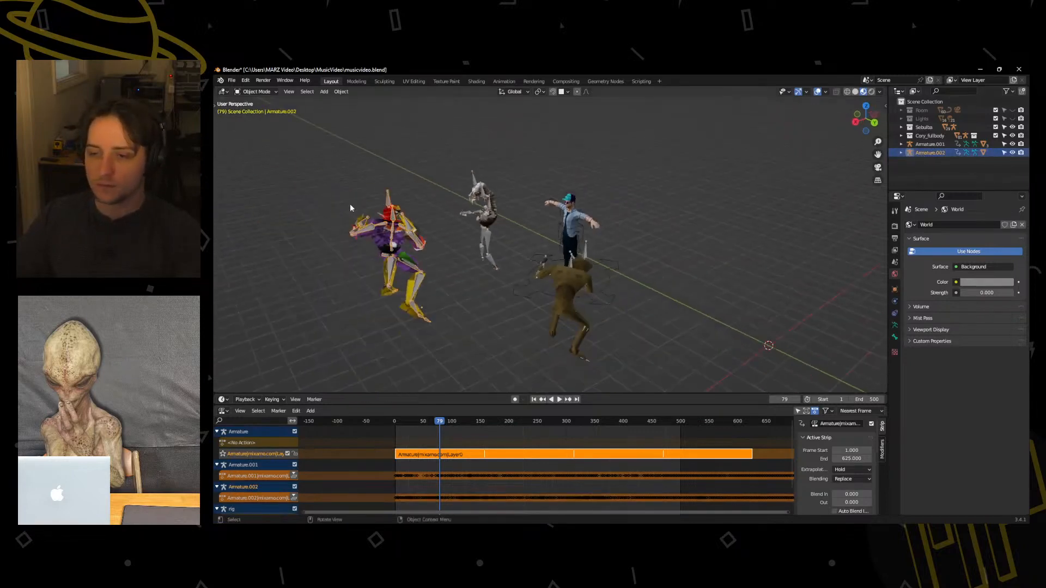
{"action": "left_click_drag", "start_coordinate": [330, 184], "coordinate": [439, 357]}
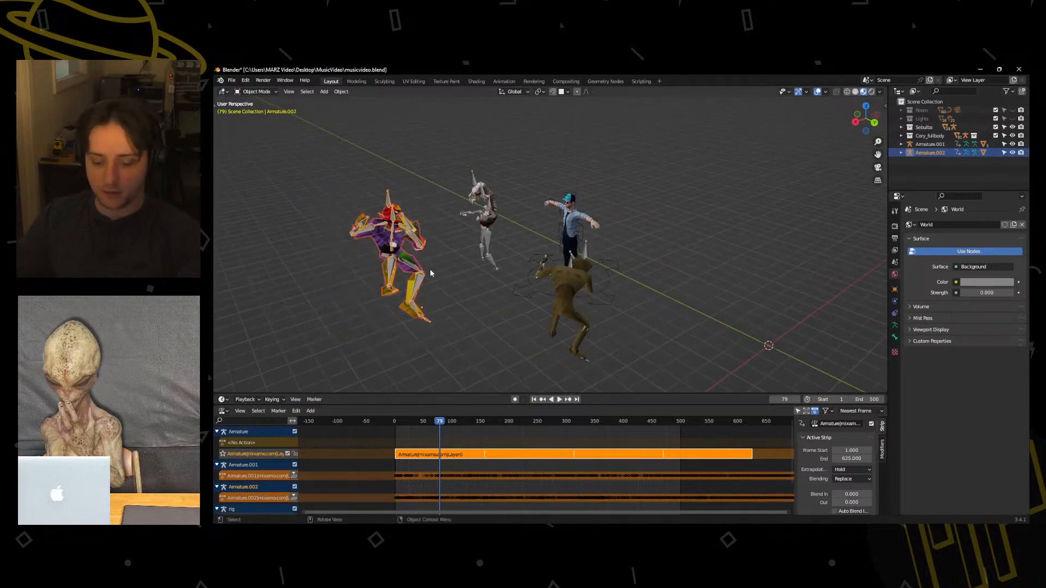
{"action": "key", "text": "m"}
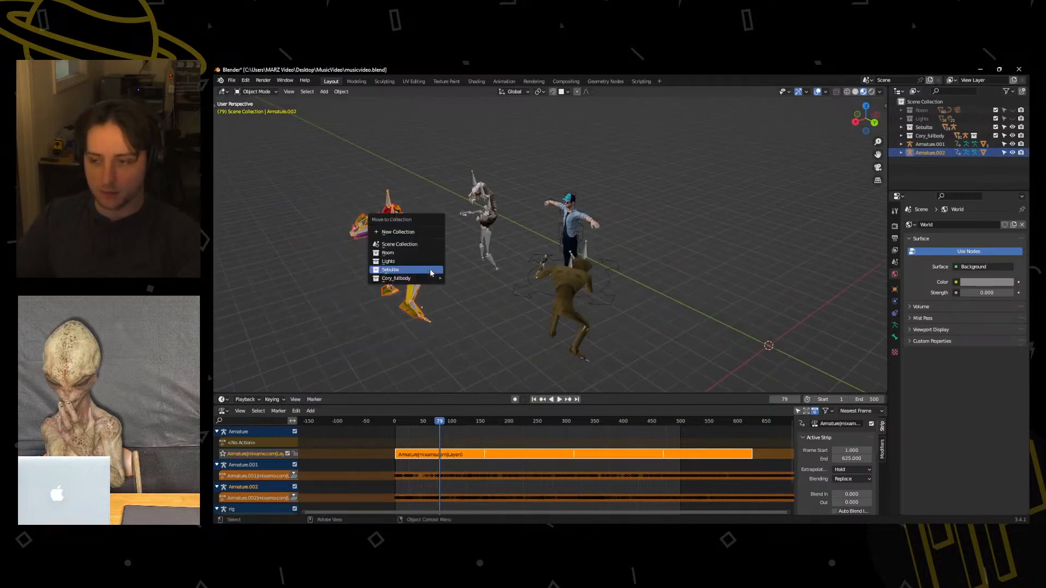
{"action": "left_click", "coordinate": [390, 233]}
{"action": "type", "text": "Ch"}
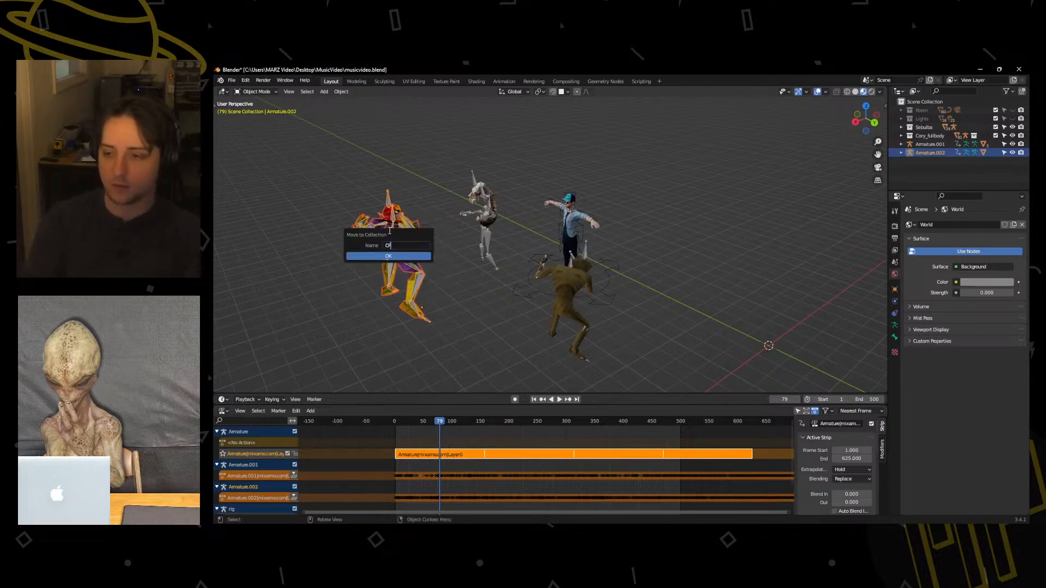
{"action": "left_click", "coordinate": [389, 256]}
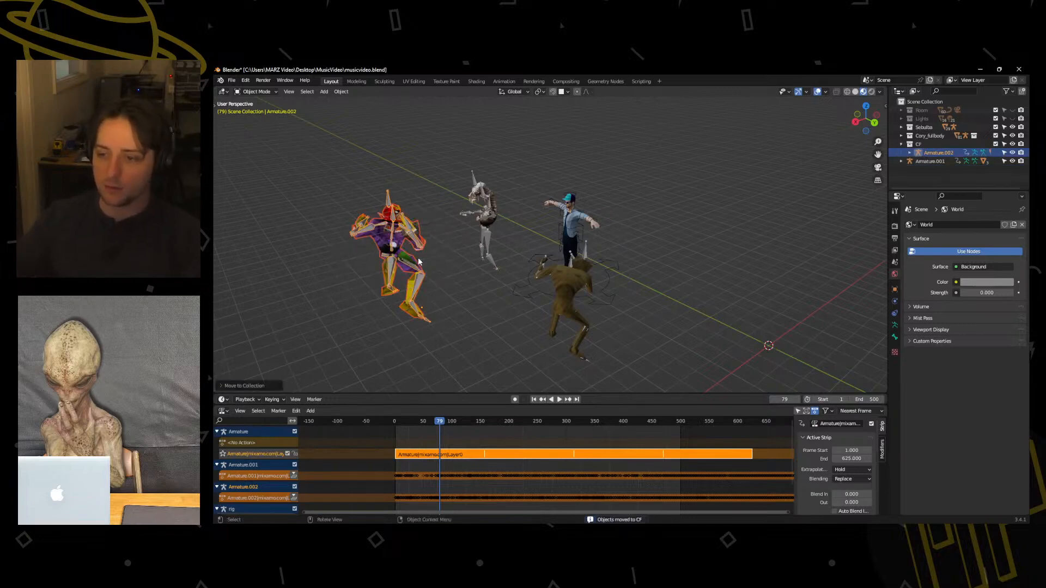
Collapse the CF collection and hide both the CF and Sebulba collections.
{"action": "left_click", "coordinate": [901, 145]}
{"action": "left_click", "coordinate": [1012, 143]}
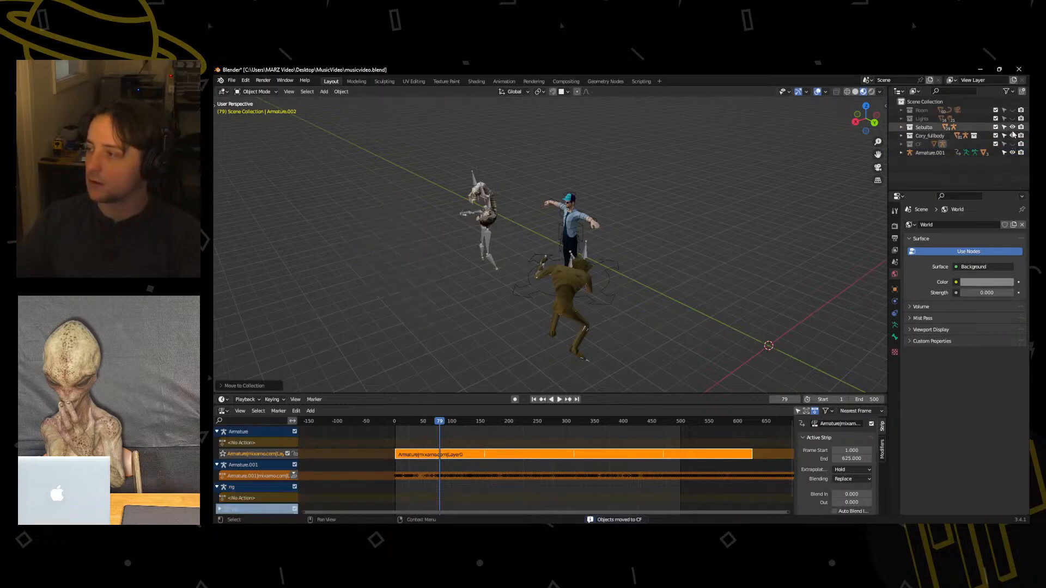
{"action": "left_click", "coordinate": [1012, 127]}
Select Armature.001 with its hunched zombie character and move it to a new collection named ReDead.
{"action": "left_click", "coordinate": [926, 154]}
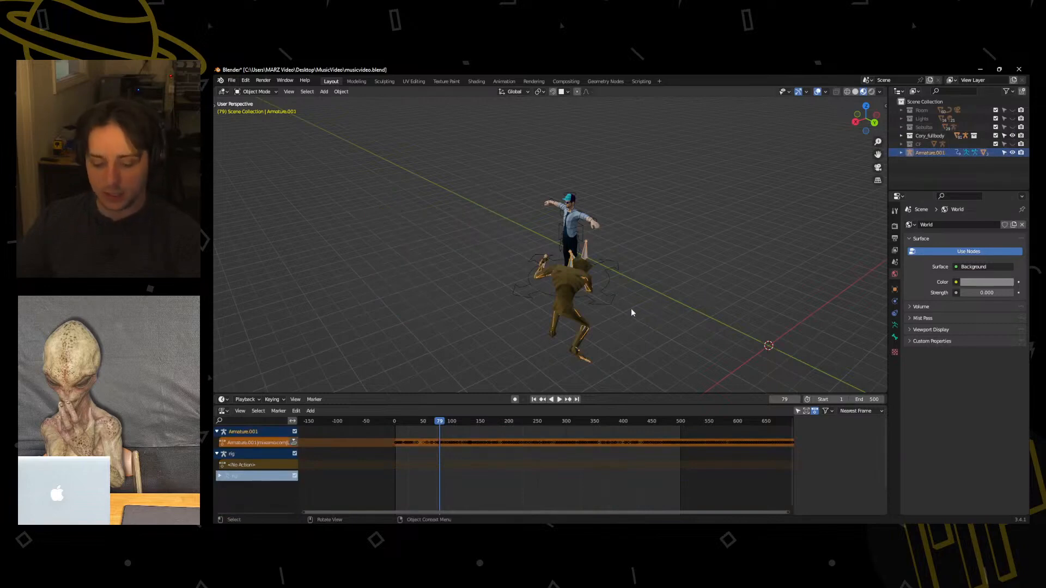
{"action": "middle_click_drag", "start_coordinate": [630, 308], "coordinate": [453, 329]}
{"action": "left_click_drag", "start_coordinate": [434, 355], "coordinate": [497, 252]}
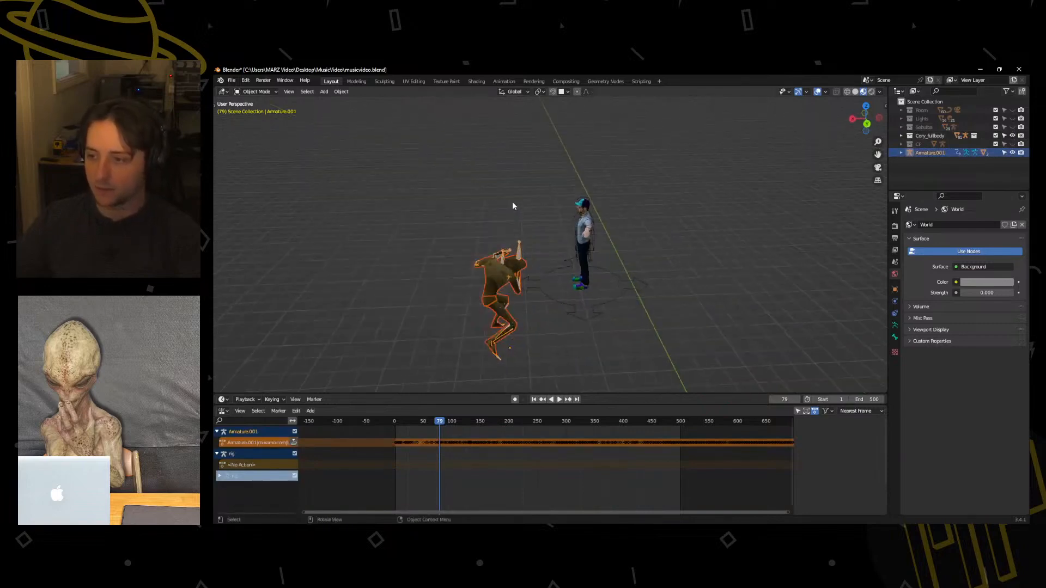
{"action": "middle_click_drag", "start_coordinate": [512, 202], "coordinate": [420, 328]}
{"action": "left_click_drag", "start_coordinate": [404, 345], "coordinate": [496, 166]}
{"action": "key", "text": "m"}
{"action": "left_click", "coordinate": [497, 172]}
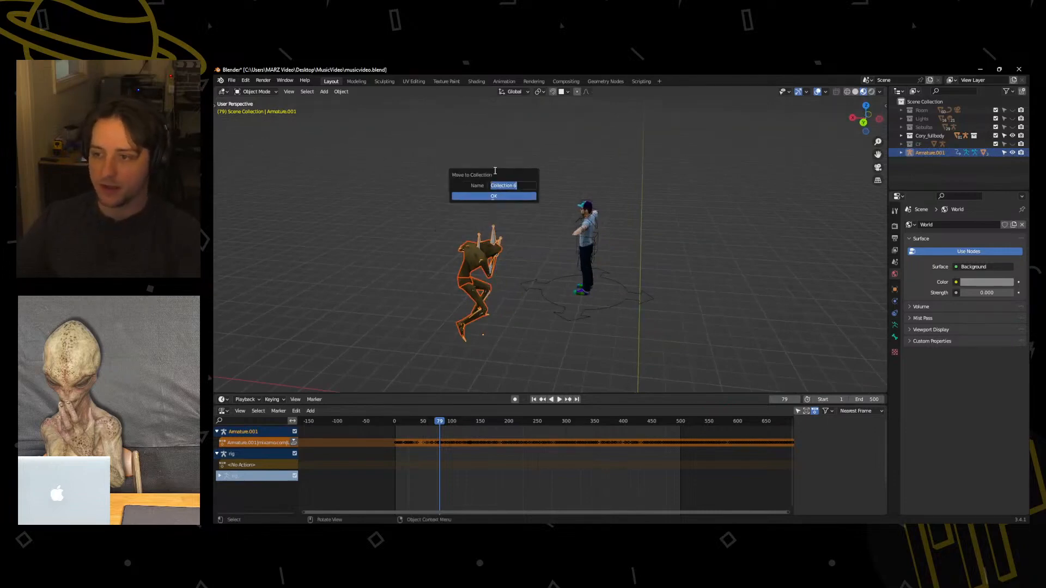
{"action": "type", "text": "Re"}
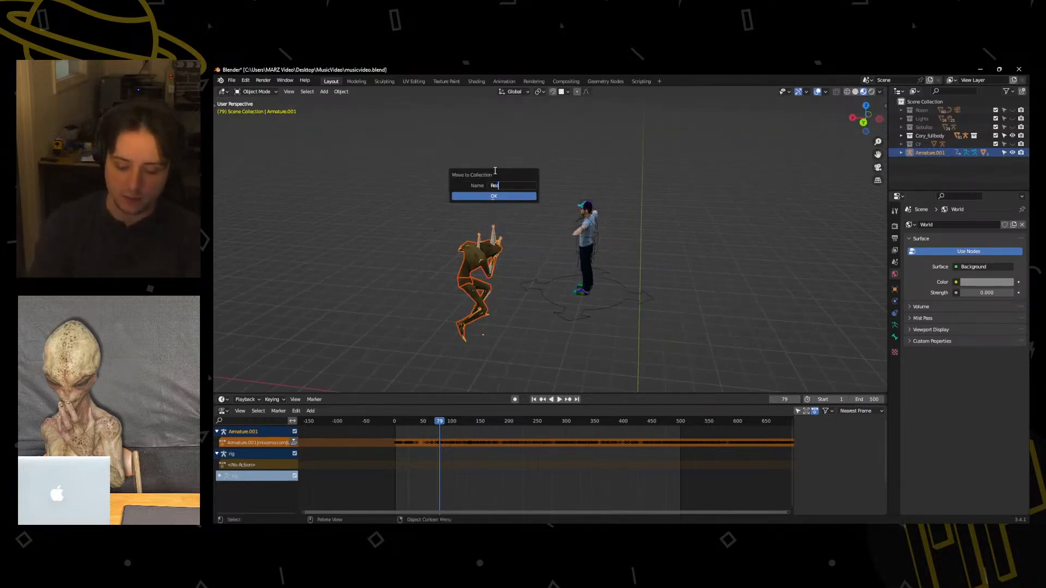
{"action": "type", "text": "Dead"}
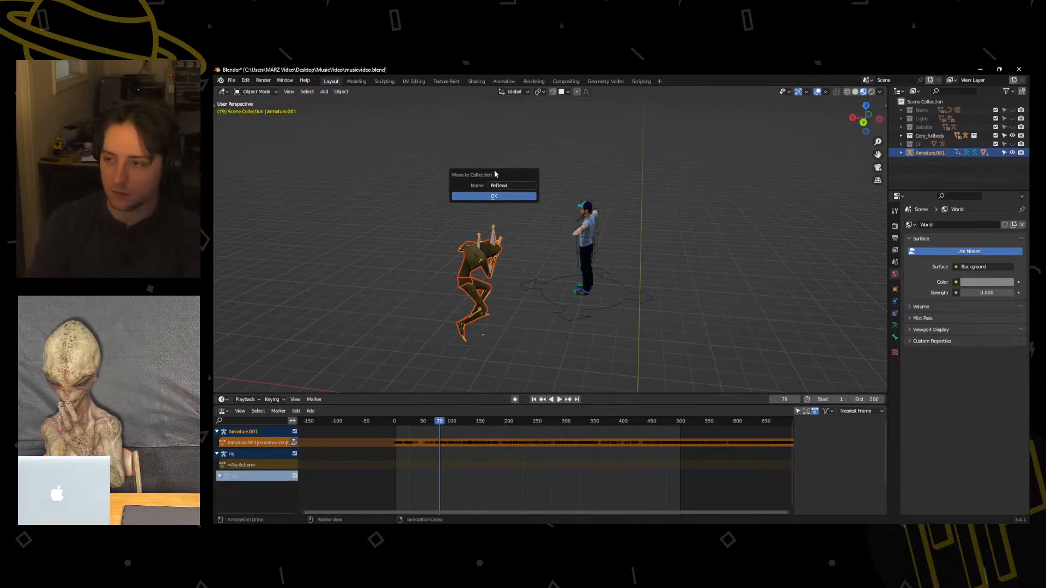
{"action": "left_click", "coordinate": [494, 195]}
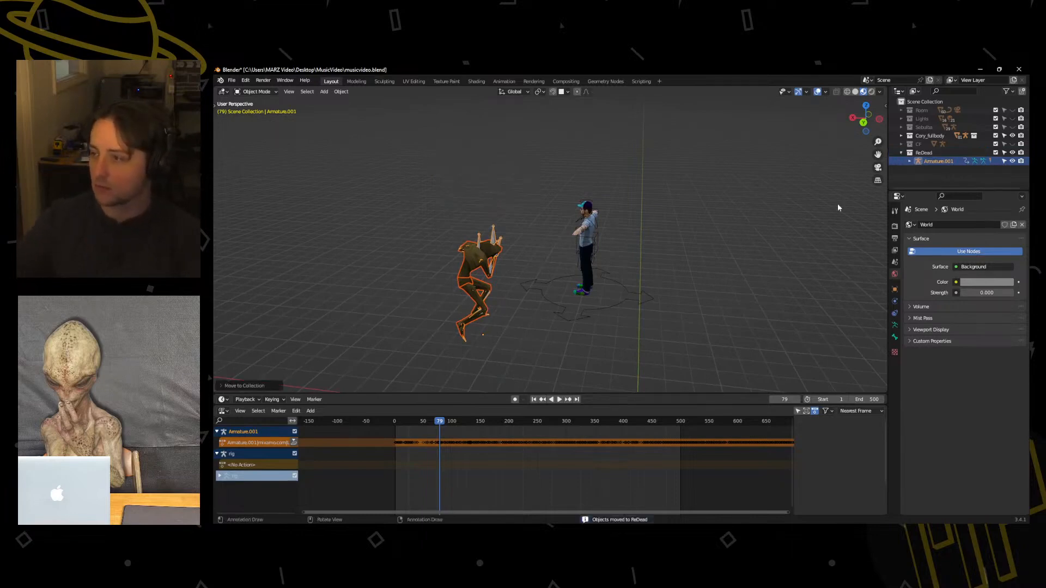
Collapse the ReDead collection in the Outliner and hide it, leaving the T-posed character on display.
{"action": "left_click", "coordinate": [901, 153]}
{"action": "left_click", "coordinate": [1012, 153]}
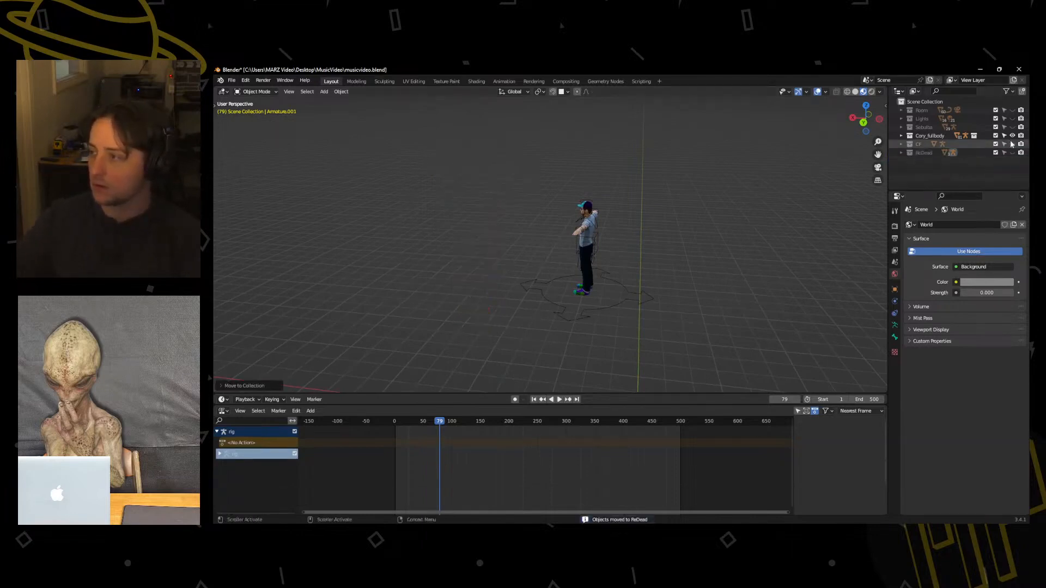
{"action": "middle_click_drag", "start_coordinate": [558, 256], "coordinate": [648, 263]}
{"action": "scroll", "coordinate": [642, 265], "scroll_direction": "up", "scroll_amount": 4}
{"action": "middle_click_drag", "start_coordinate": [589, 287], "coordinate": [528, 299]}
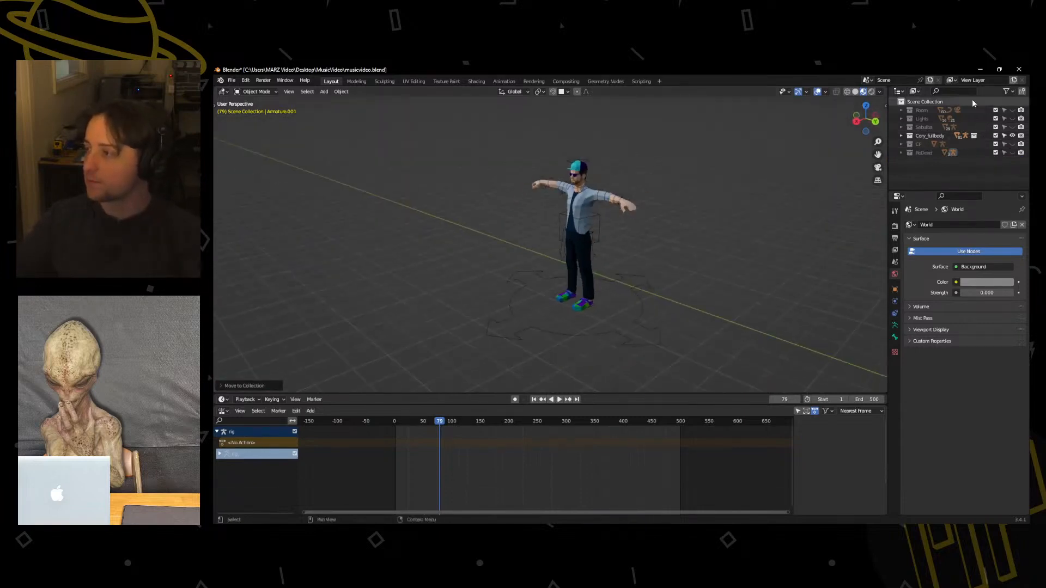
Unhide the Room collection and inspect the T-posed character standing in the dark corrugated room.
{"action": "left_click", "coordinate": [1013, 111]}
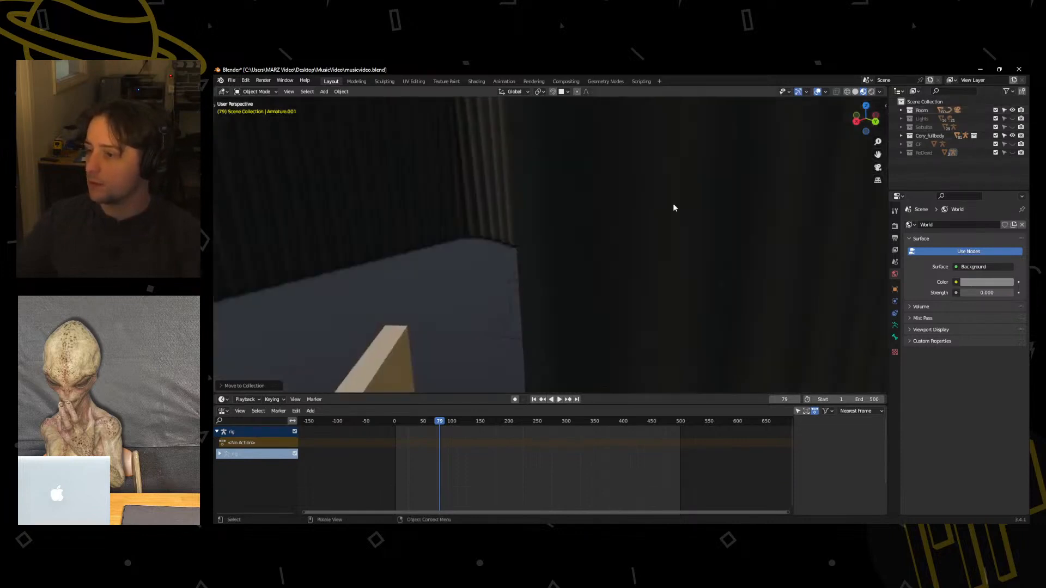
{"action": "scroll", "coordinate": [672, 204], "scroll_direction": "down", "scroll_amount": 5}
{"action": "middle_click_drag", "start_coordinate": [536, 222], "coordinate": [449, 326]}
{"action": "scroll", "coordinate": [559, 253], "scroll_direction": "up", "scroll_amount": 4}
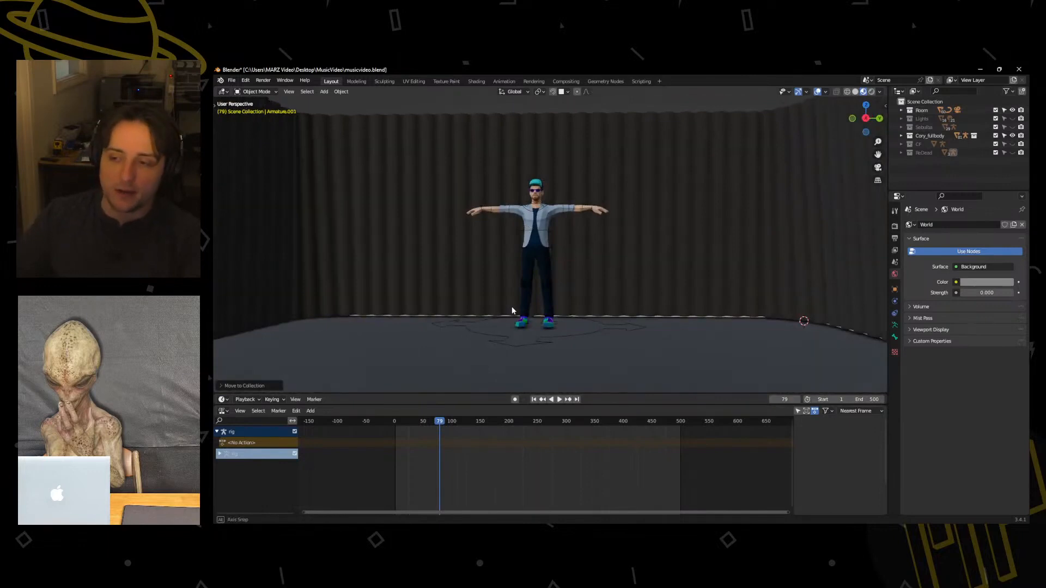
{"action": "middle_click_drag", "start_coordinate": [511, 306], "coordinate": [507, 347]}
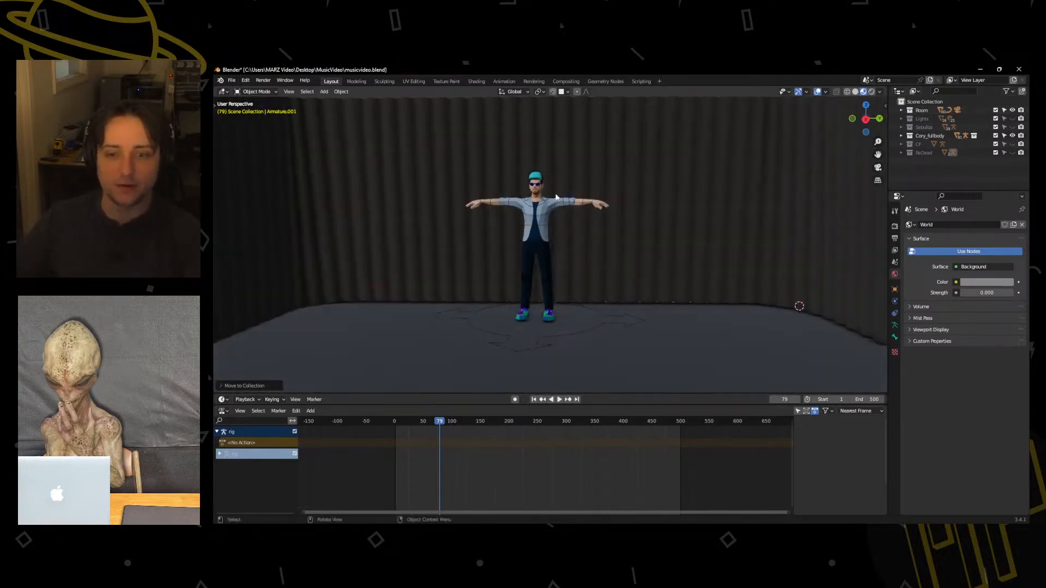
{"action": "middle_click_drag", "start_coordinate": [592, 337], "coordinate": [569, 307]}
Reposition the scene camera with Walk Navigation to frame the T-posed character centrally against the dark room's back wall.
{"action": "key", "text": "shift+a"}
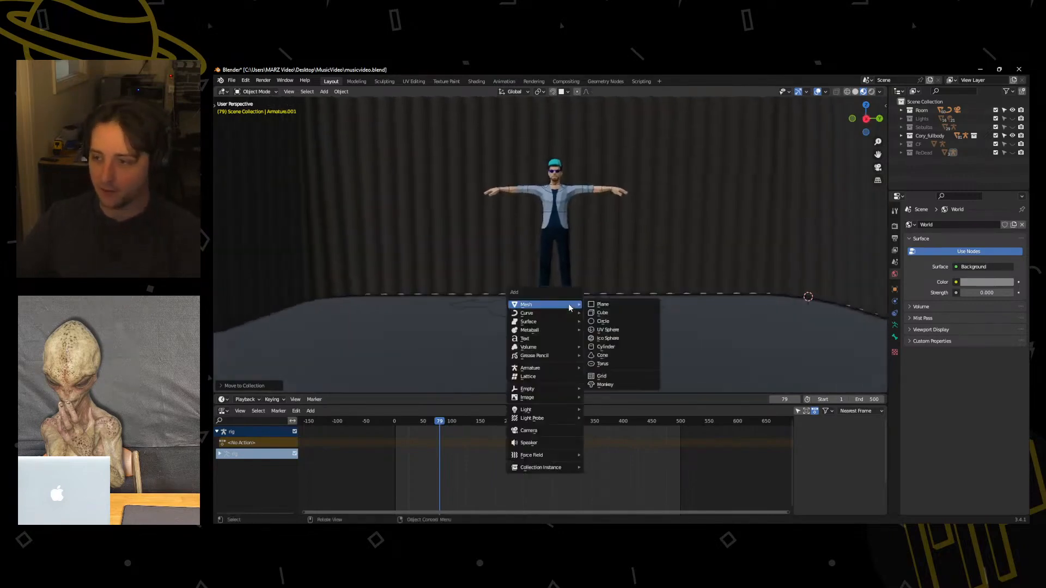
{"action": "key", "text": "shift+c"}
{"action": "key", "text": "KP_0"}
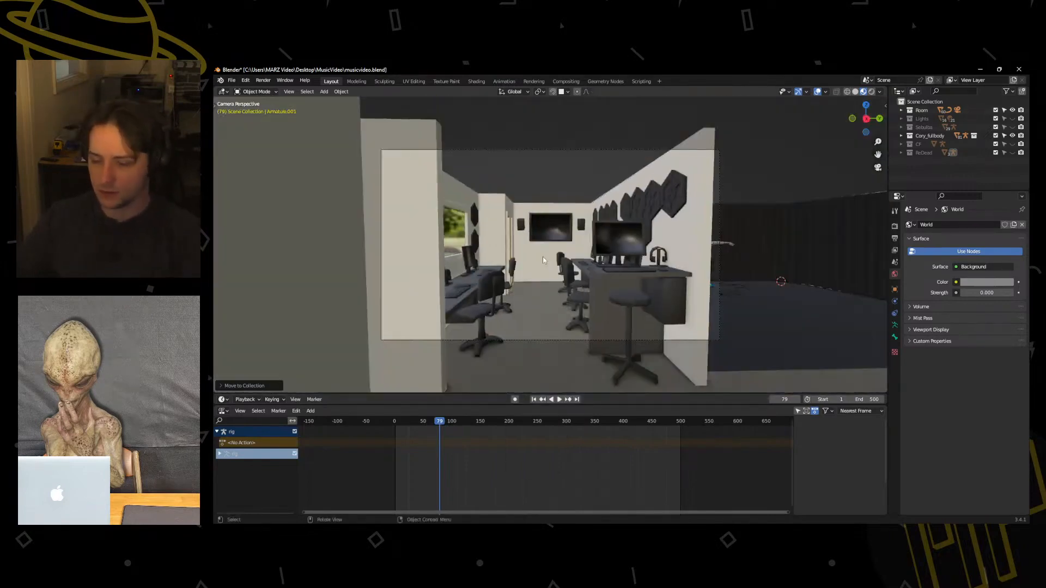
{"action": "key", "text": "q"}
{"action": "left_click", "coordinate": [543, 260]}
{"action": "key", "text": "w"}
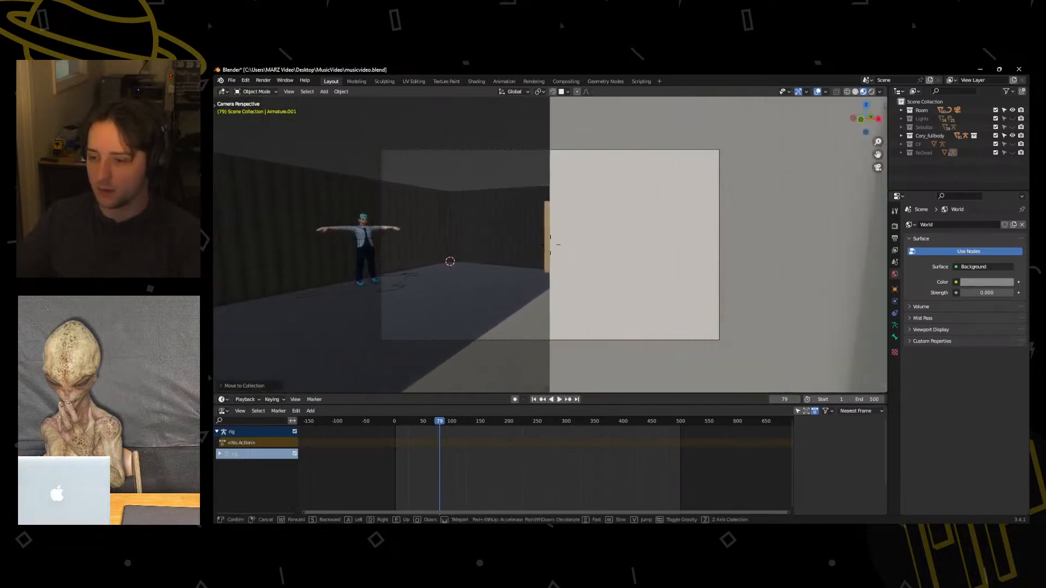
{"action": "key", "text": "w"}
{"action": "key", "text": "s"}
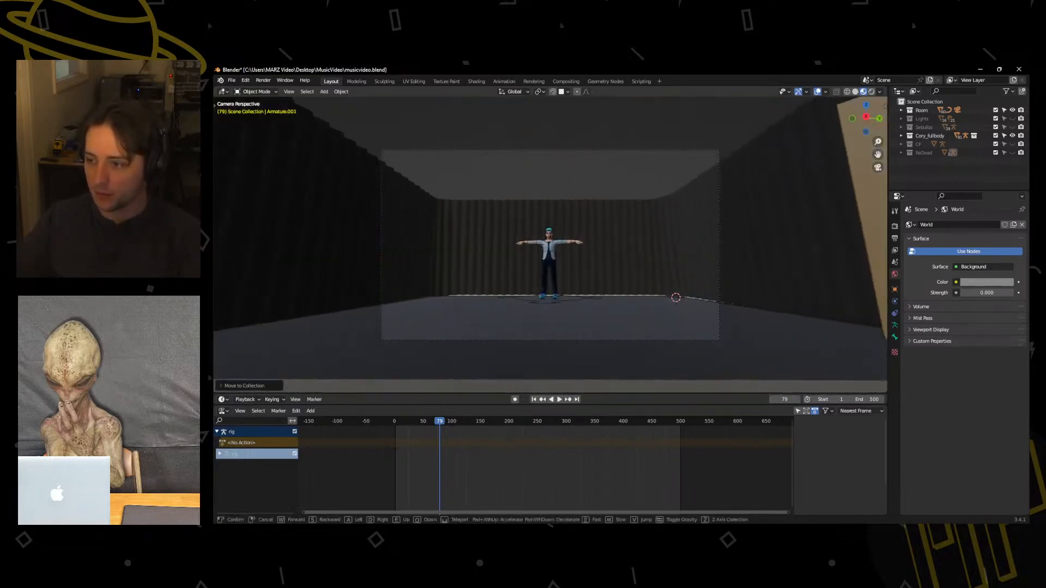
{"action": "key", "text": "w"}
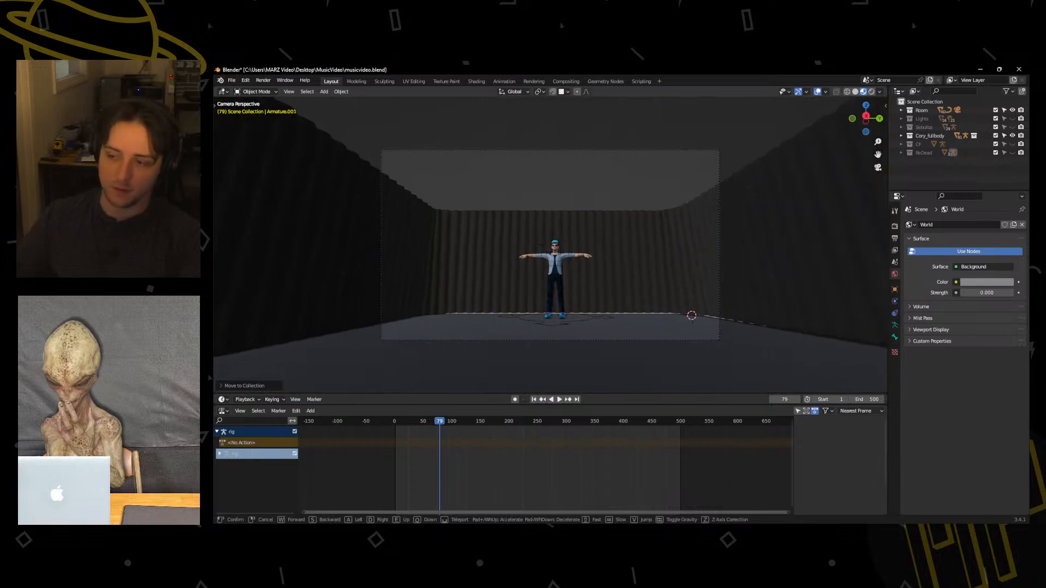
{"action": "key", "text": "s"}
{"action": "key", "text": "w"}
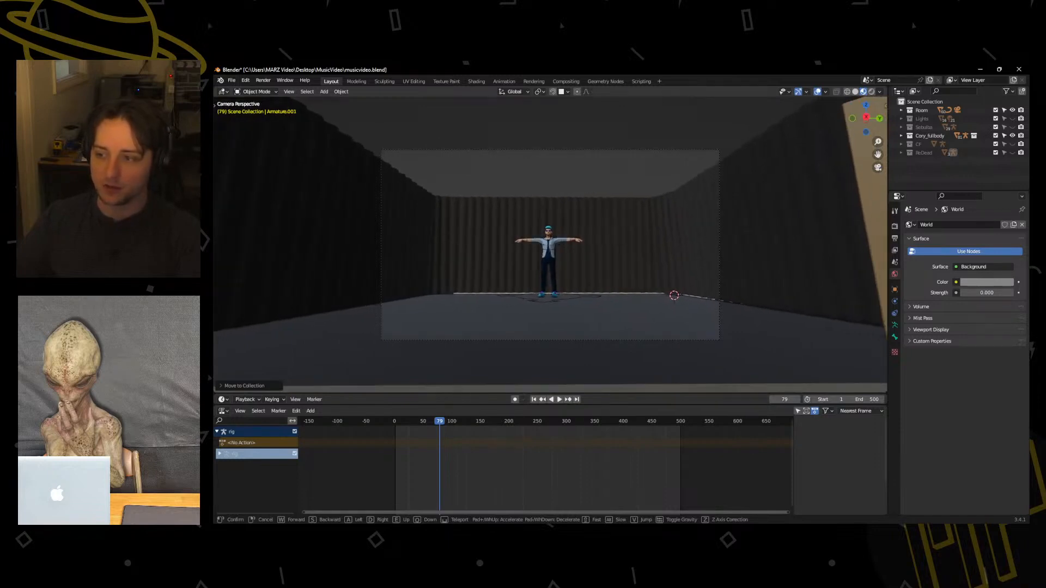
{"action": "left_click", "coordinate": [645, 256]}
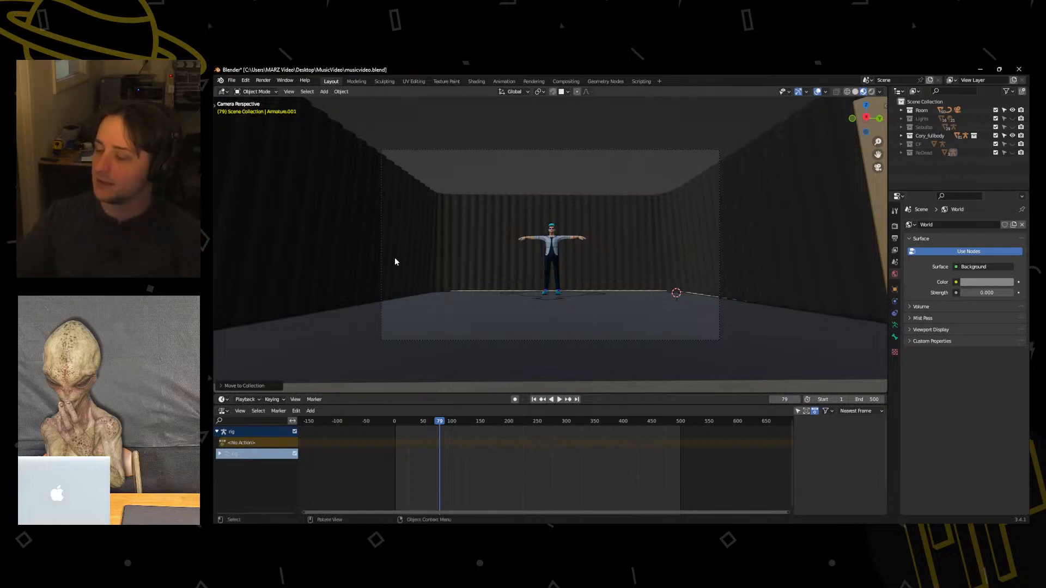
{"action": "scroll", "coordinate": [606, 277], "scroll_direction": "up", "scroll_amount": 2}
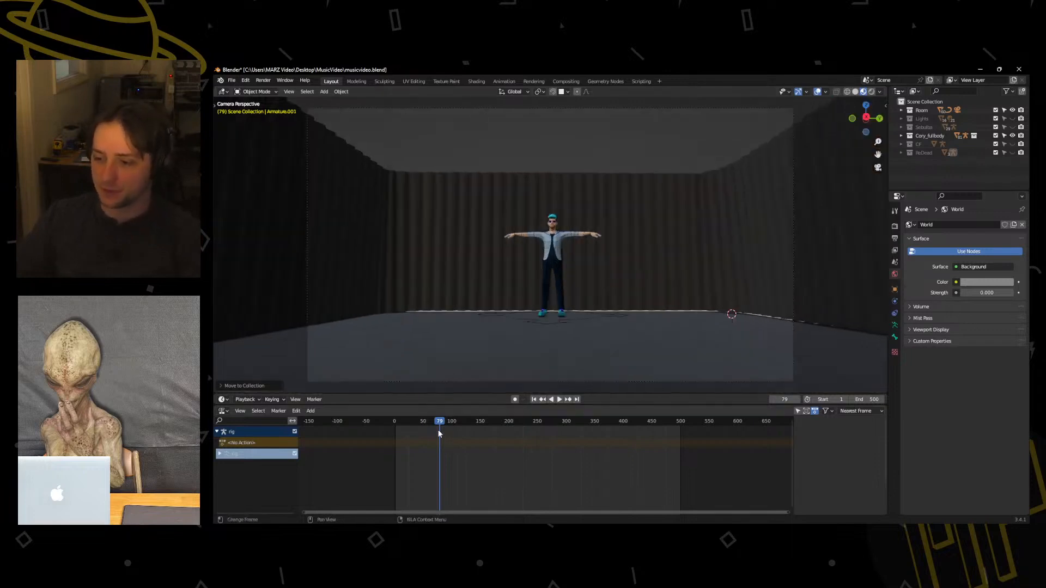
Go to frame 2 and move the camera out of the Room collection directly into Scene Collection.
{"action": "left_click_drag", "start_coordinate": [439, 423], "coordinate": [396, 428]}
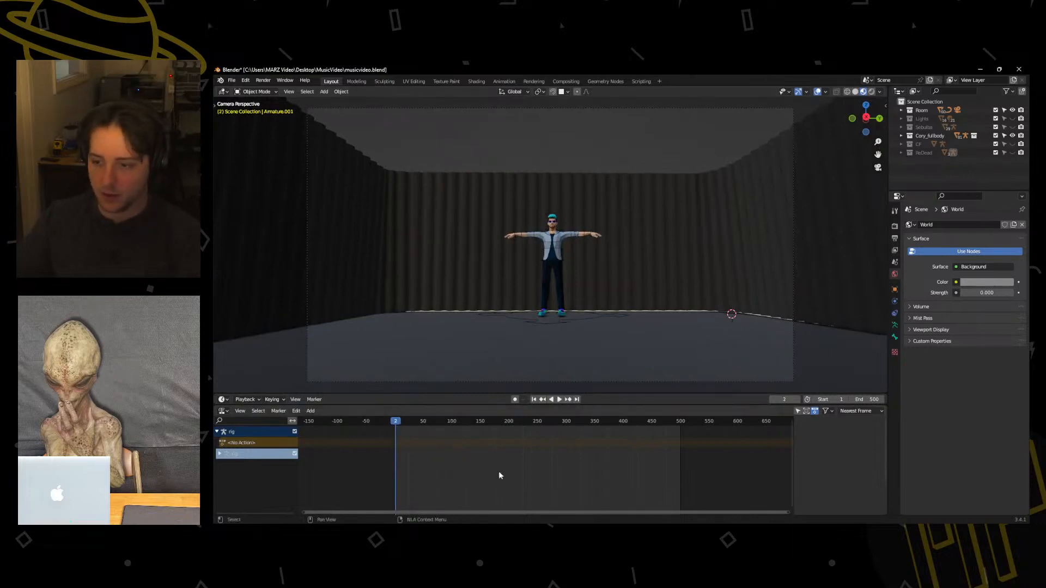
{"action": "left_click", "coordinate": [309, 382]}
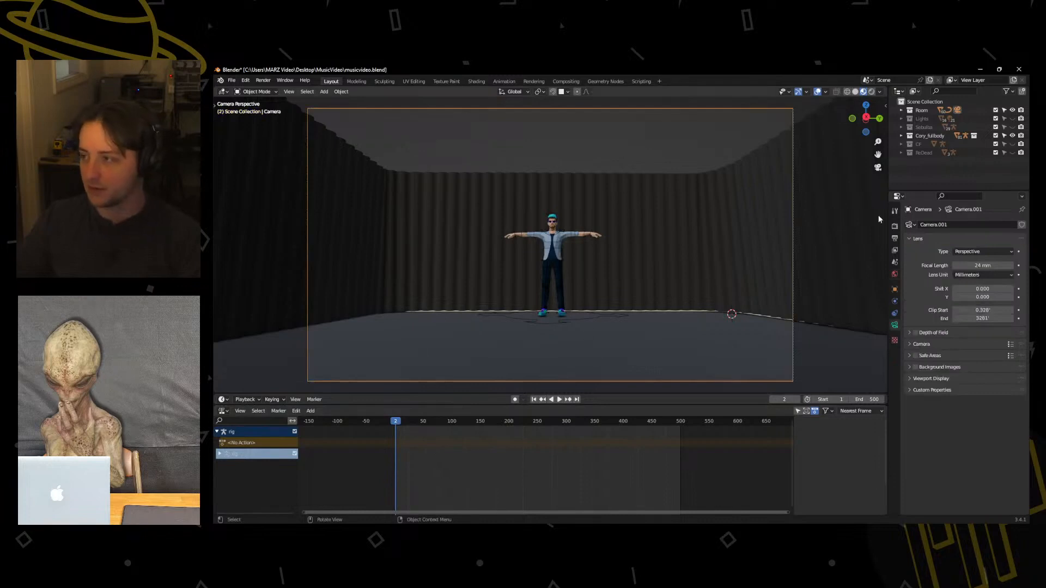
{"action": "left_click", "coordinate": [901, 110]}
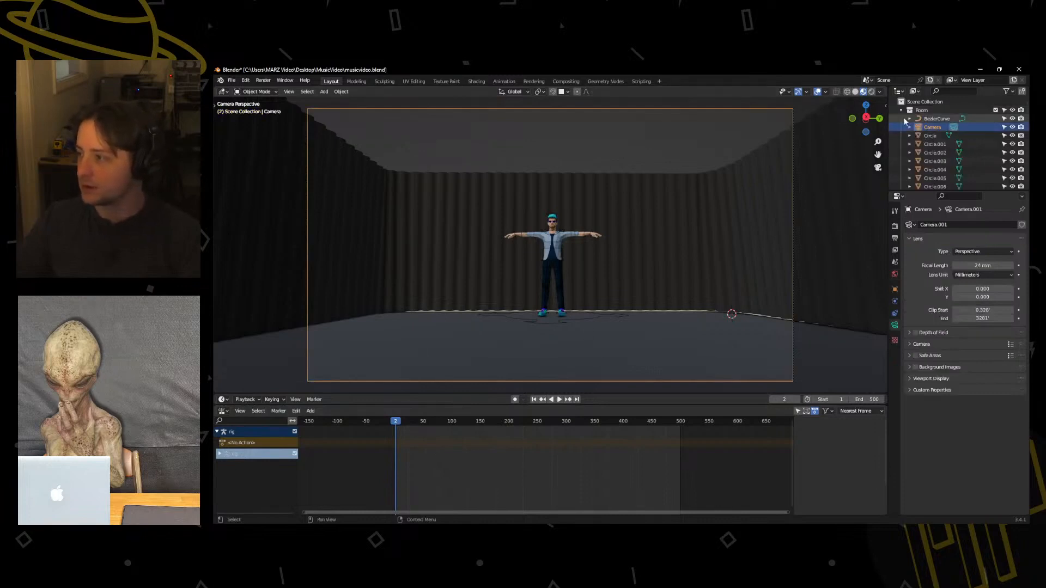
{"action": "left_click_drag", "start_coordinate": [904, 123], "coordinate": [914, 105]}
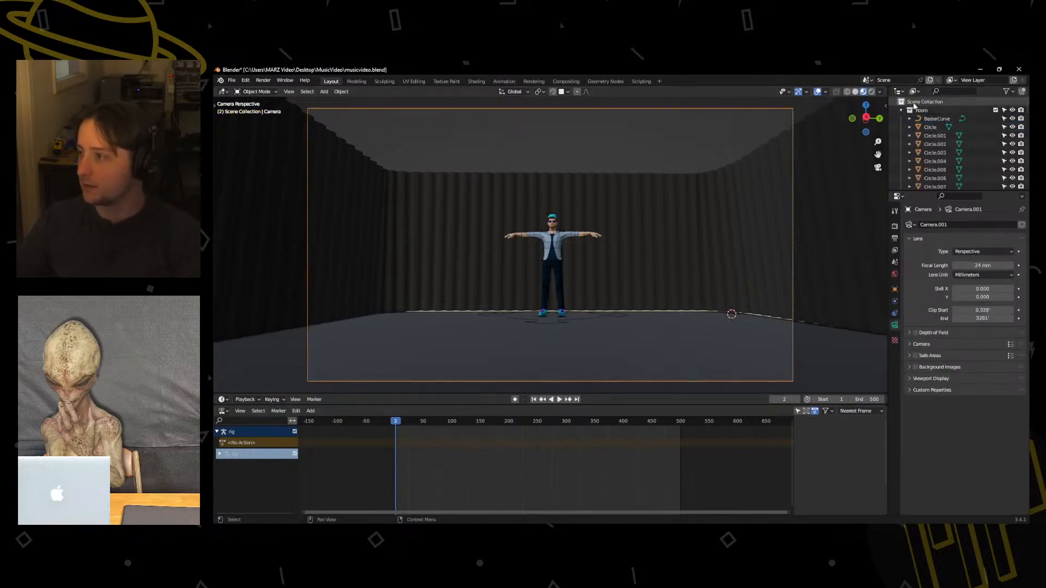
{"action": "left_click", "coordinate": [901, 110]}
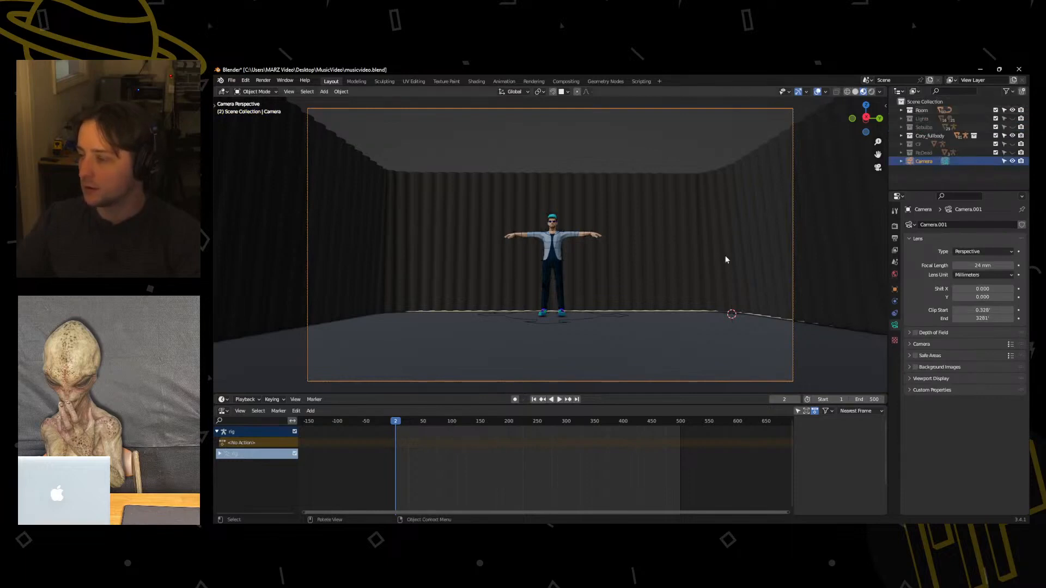
Insert a keyframe for the camera's location and rotation at frame 2, then return the playhead to frame 0.
{"action": "key", "text": "i"}
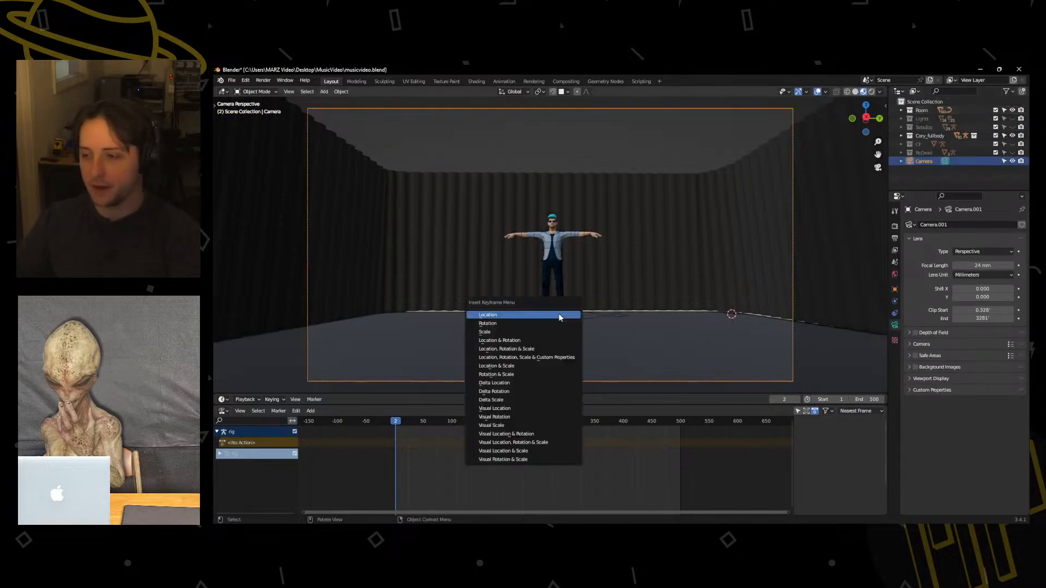
{"action": "left_click", "coordinate": [532, 343]}
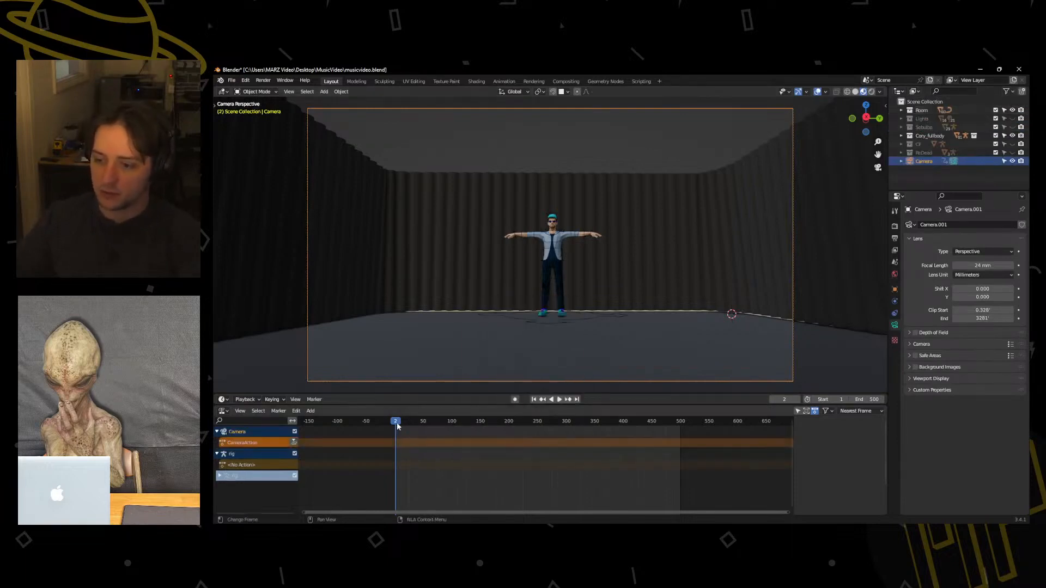
{"action": "left_click_drag", "start_coordinate": [397, 423], "coordinate": [394, 422]}
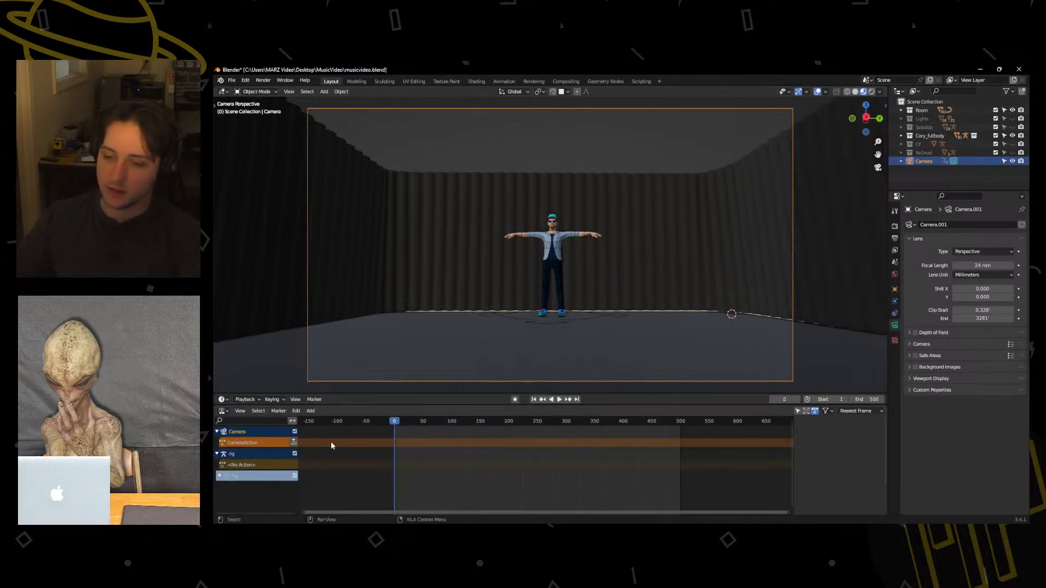
Switch the animation area to the Dope Sheet and shift the camera's keyframe and the playhead to frame 1.
{"action": "left_click", "coordinate": [223, 411]}
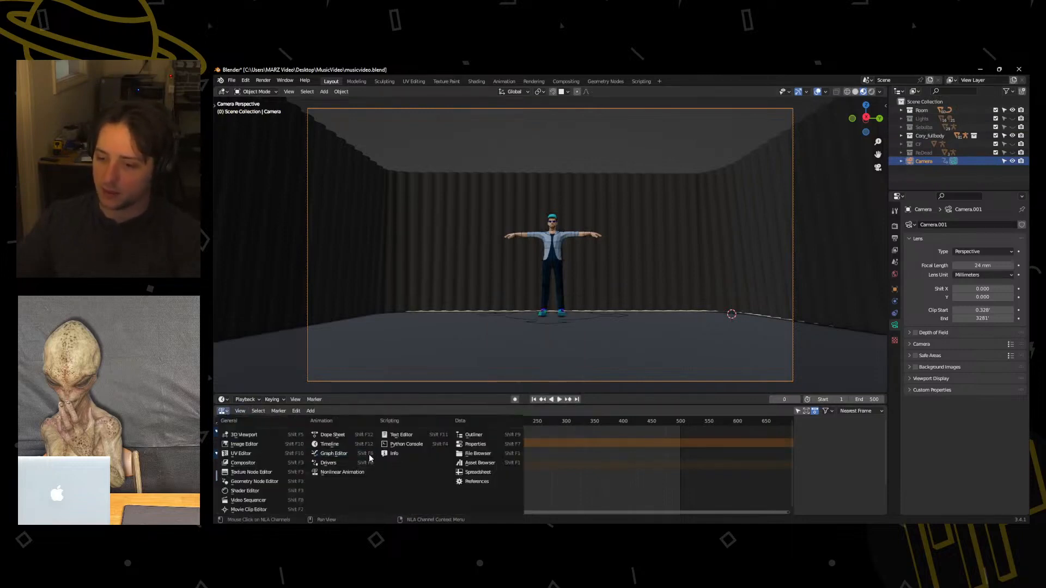
{"action": "left_click", "coordinate": [337, 437]}
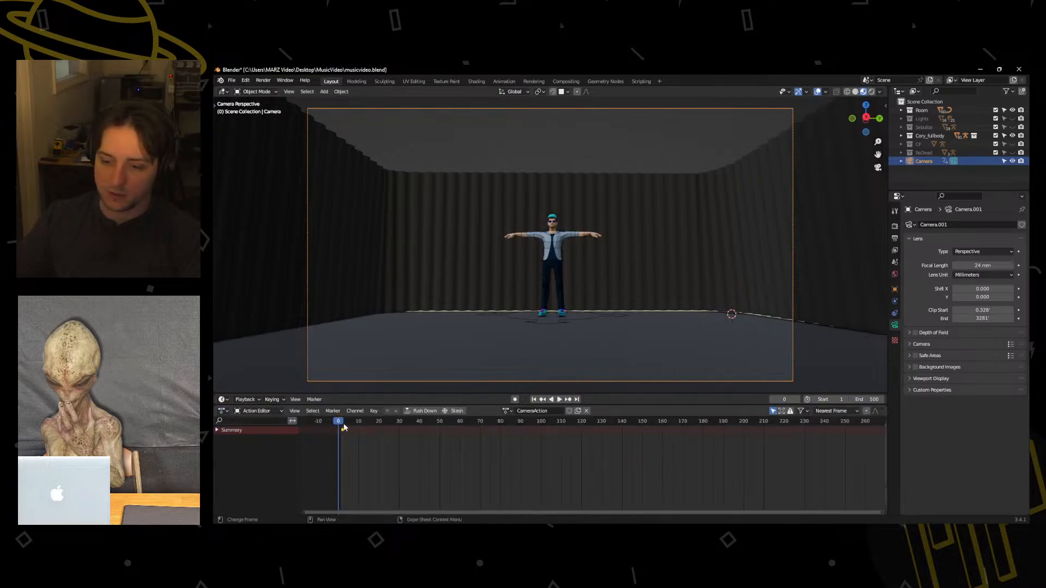
{"action": "key", "text": "space"}
{"action": "left_click_drag", "start_coordinate": [344, 423], "coordinate": [341, 428]}
Change the interpolation mode of the camera's keyframe at frame 1.
{"action": "right_click", "coordinate": [340, 431]}
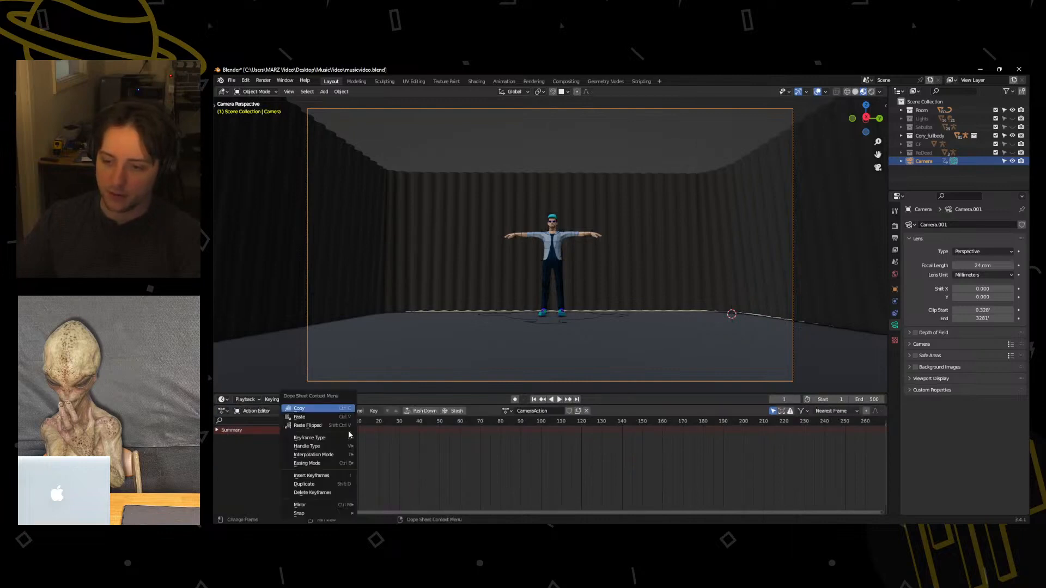
{"action": "right_click", "coordinate": [400, 429]}
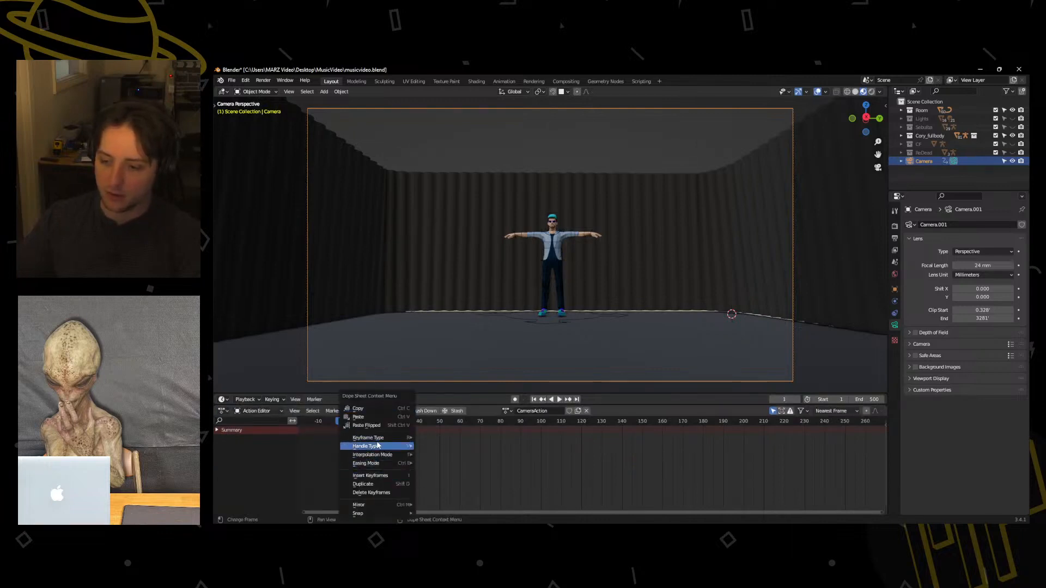
{"action": "key", "text": "Escape"}
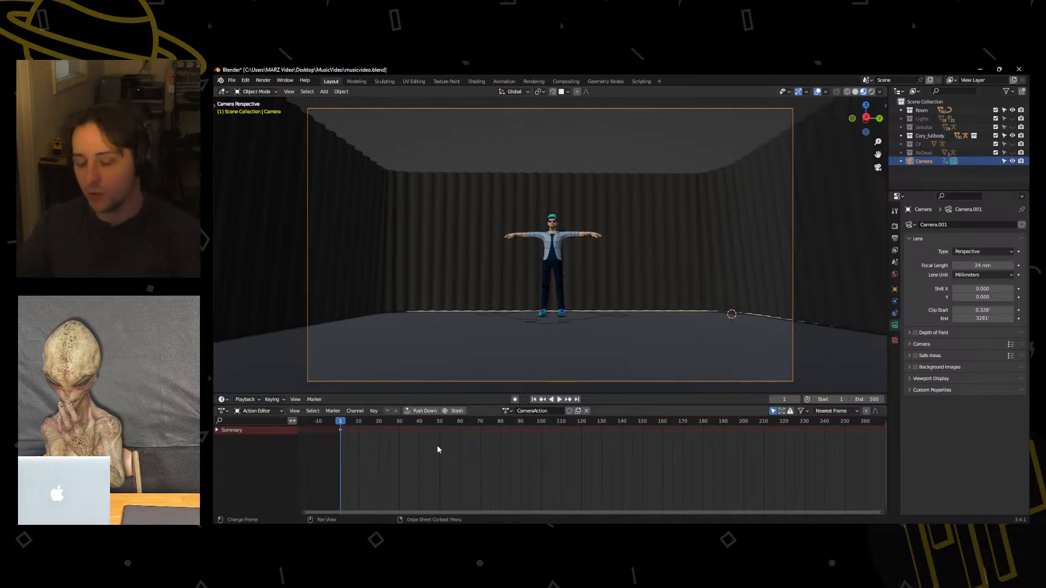
{"action": "right_click", "coordinate": [340, 429]}
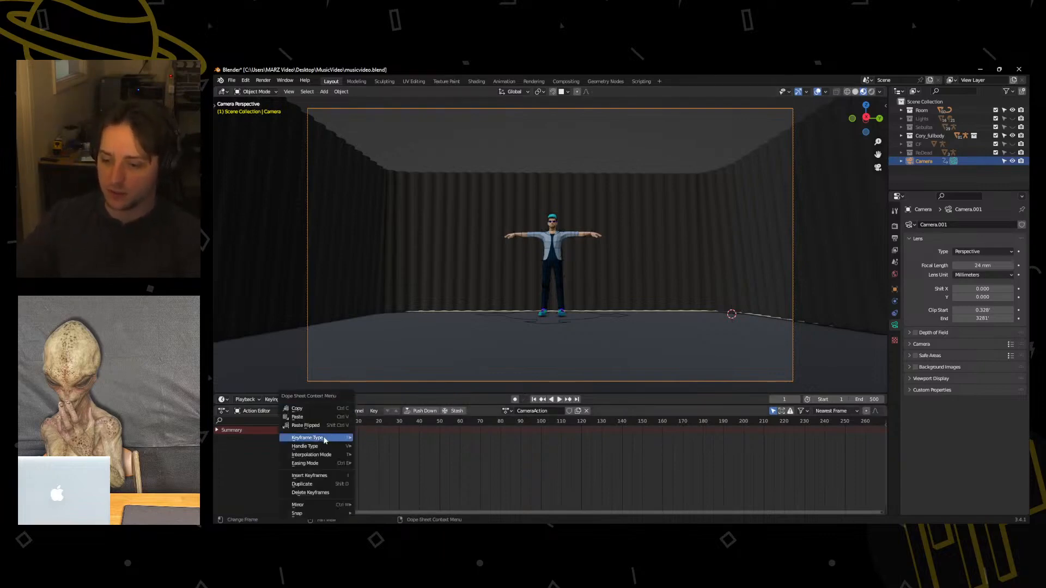
{"action": "mouse_move", "coordinate": [311, 456]}
{"action": "left_click", "coordinate": [379, 401]}
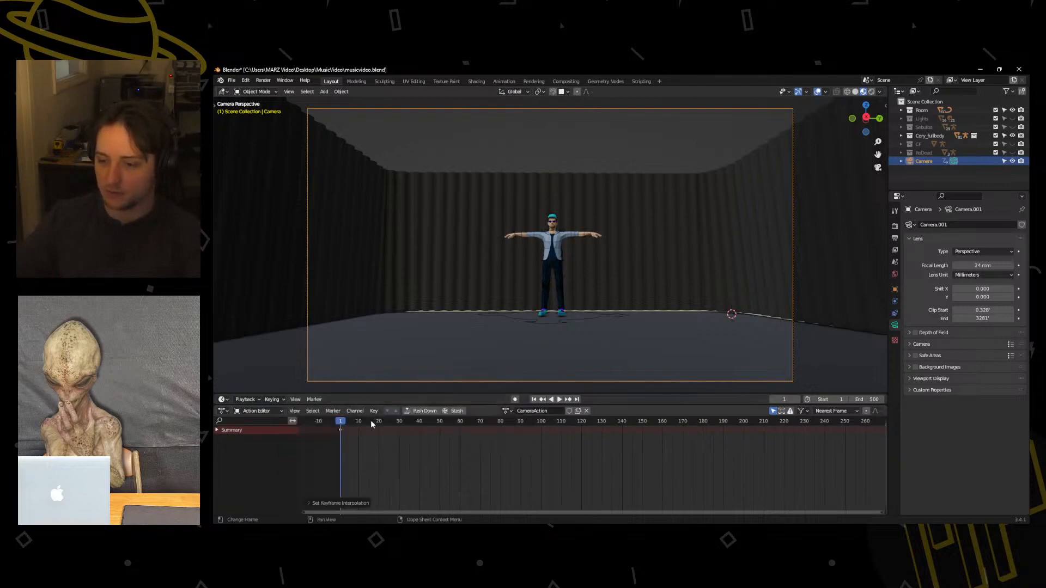
Reframe the camera at frame 70 to a closer, angled view of the character using Walk Navigation, and insert a camera keyframe.
{"action": "left_click", "coordinate": [471, 428]}
{"action": "left_click_drag", "start_coordinate": [471, 426], "coordinate": [481, 425]}
{"action": "key", "text": "q"}
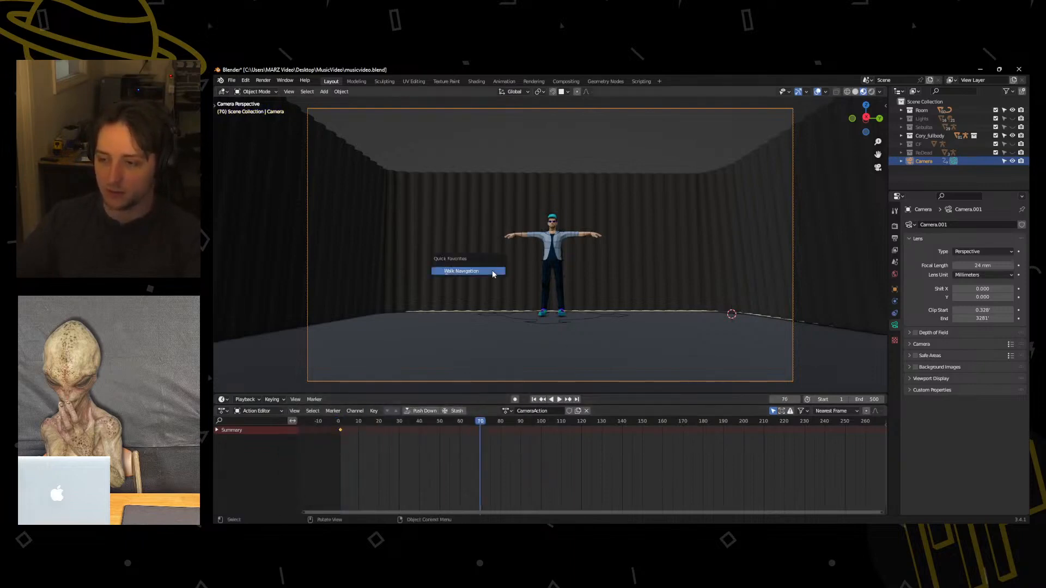
{"action": "left_click", "coordinate": [493, 271]}
{"action": "key", "text": "a"}
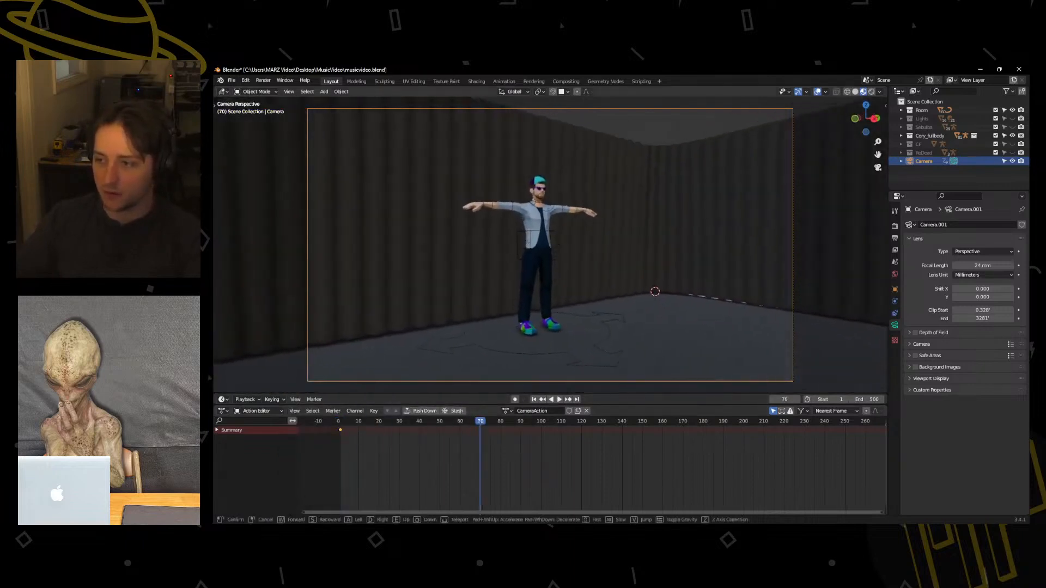
{"action": "left_click", "coordinate": [494, 272]}
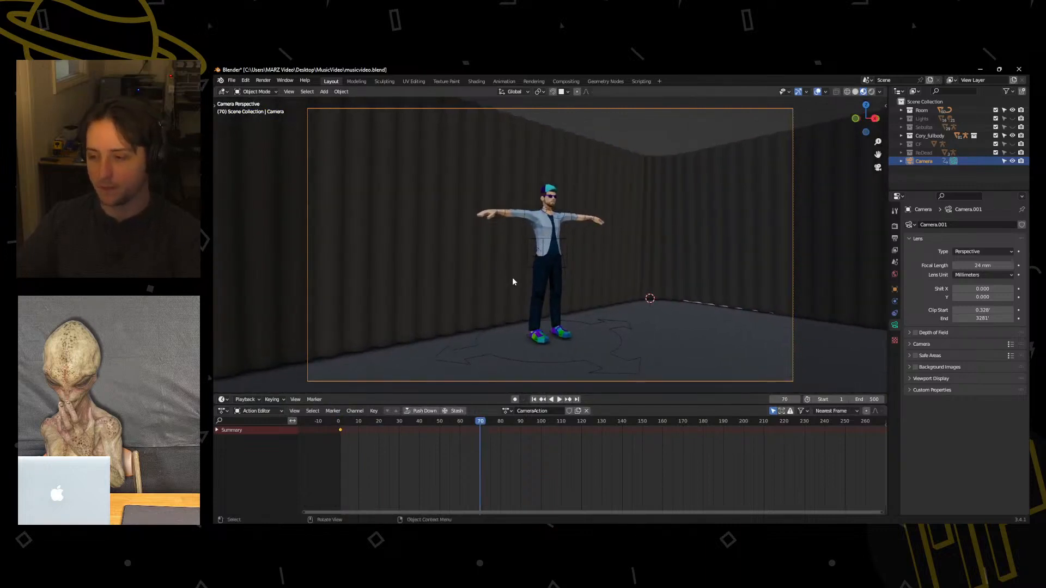
{"action": "key", "text": "i"}
{"action": "left_click", "coordinate": [513, 278]}
Play back the camera cut between the two keyframes and return the playhead to frame 0.
{"action": "left_click", "coordinate": [417, 424]}
{"action": "key", "text": "space"}
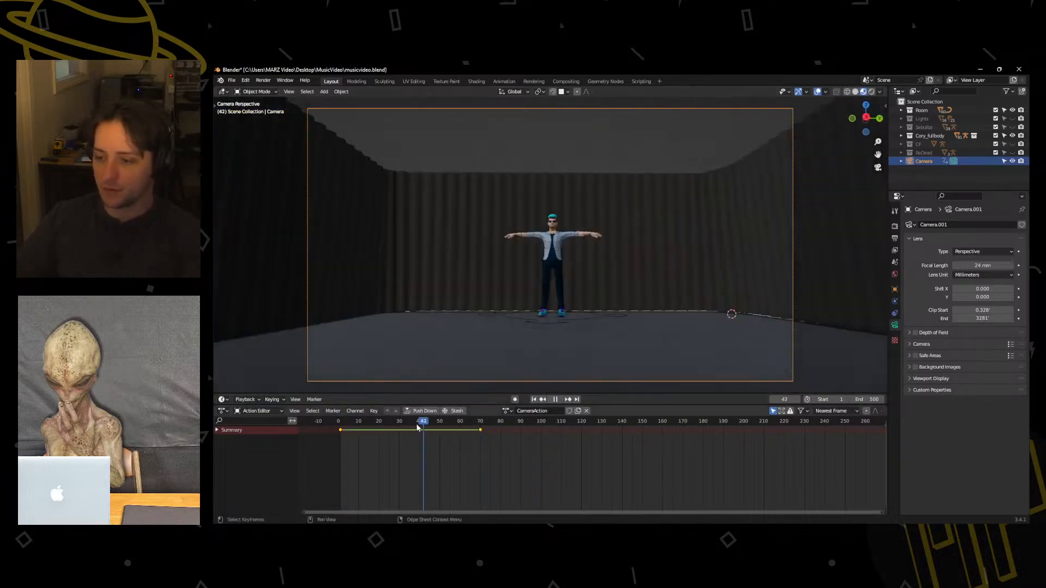
{"action": "left_click_drag", "start_coordinate": [416, 425], "coordinate": [339, 425]}
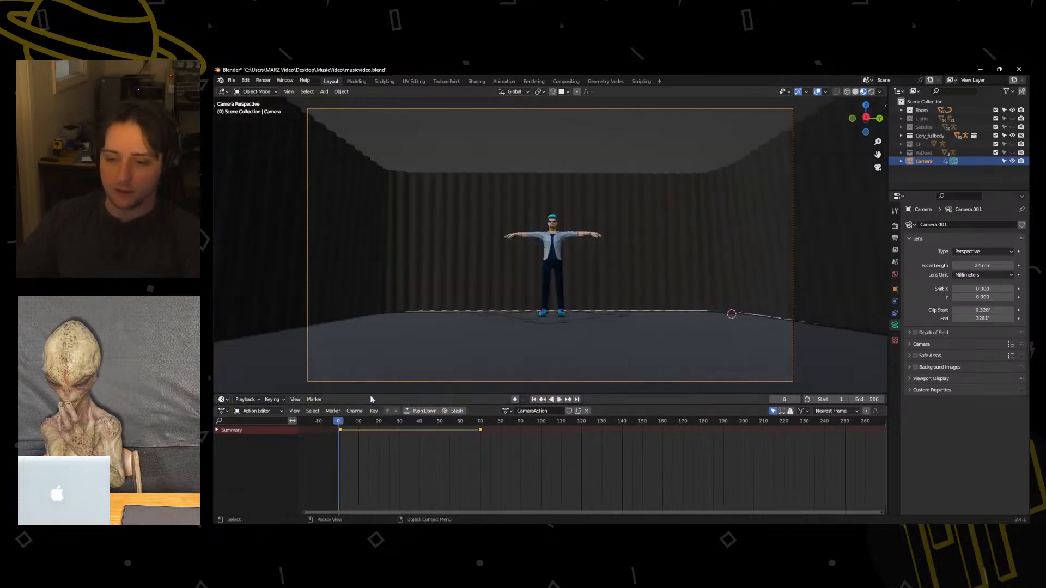
Switch the area holding the camera's action keyframes to the Video Sequencer.
{"action": "left_click", "coordinate": [223, 410]}
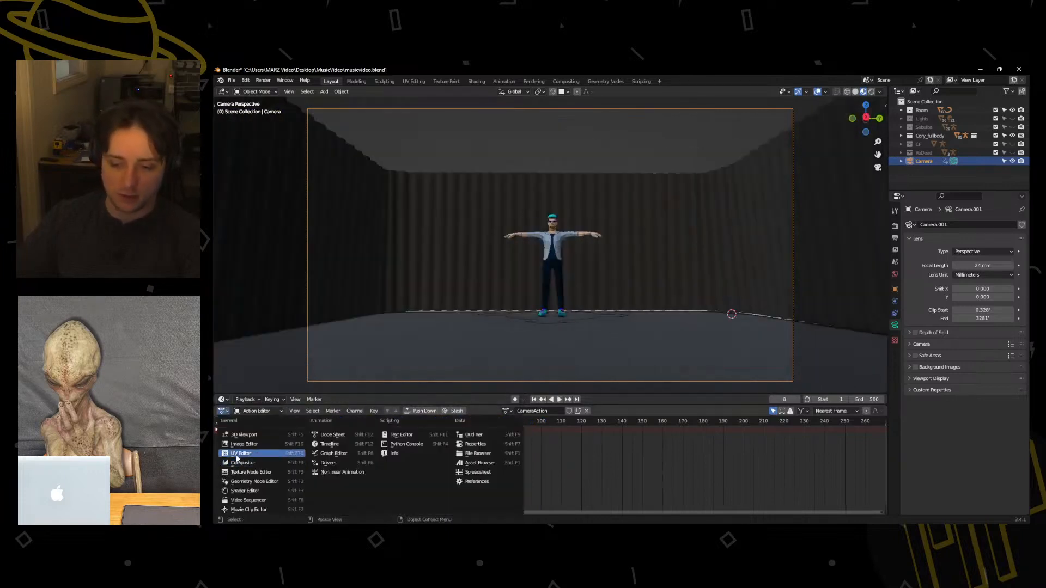
{"action": "left_click", "coordinate": [222, 411]}
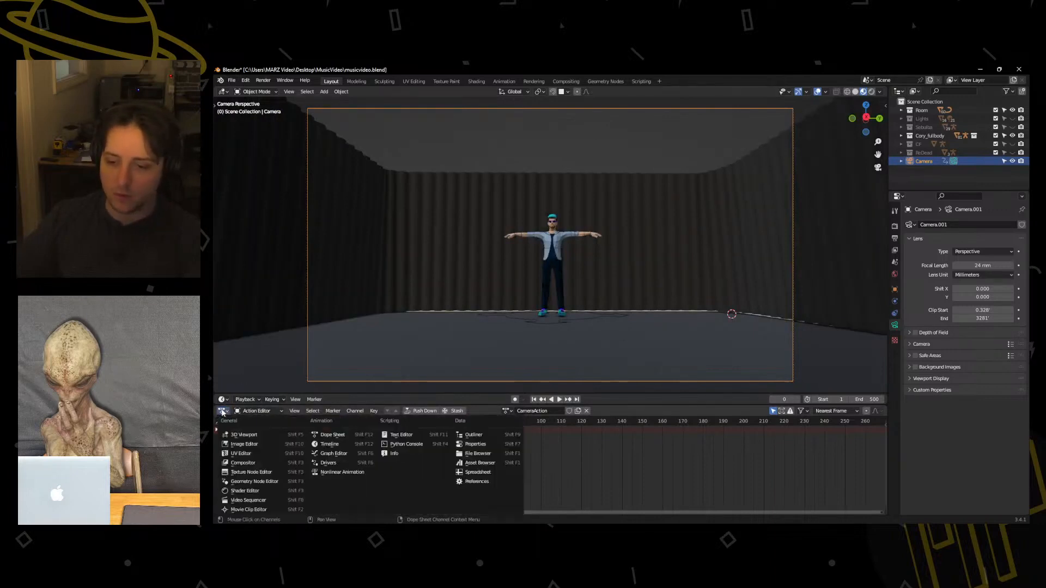
{"action": "left_click", "coordinate": [222, 411]}
{"action": "left_click", "coordinate": [222, 411]}
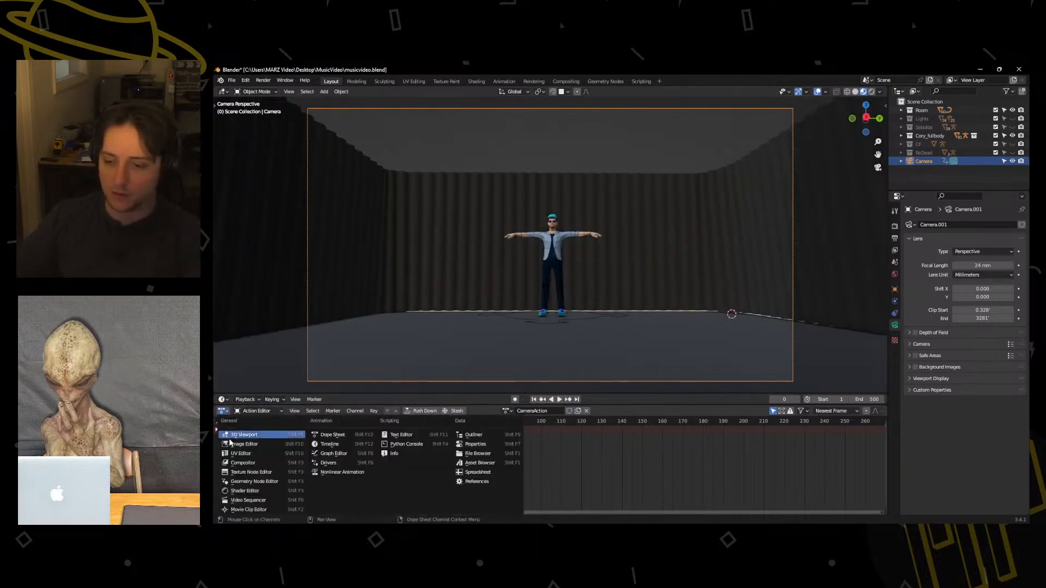
{"action": "left_click", "coordinate": [249, 500]}
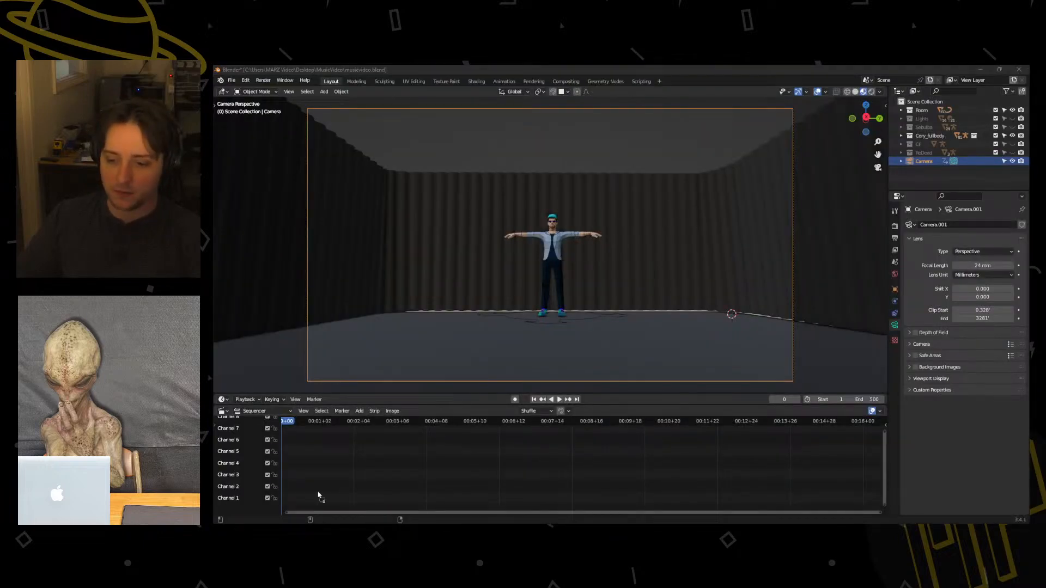
Add baby_ricky_v12.mp3 as a sound strip starting at frame 0 and place it on channel 1.
{"action": "left_click_drag", "start_coordinate": [290, 432], "coordinate": [281, 484]}
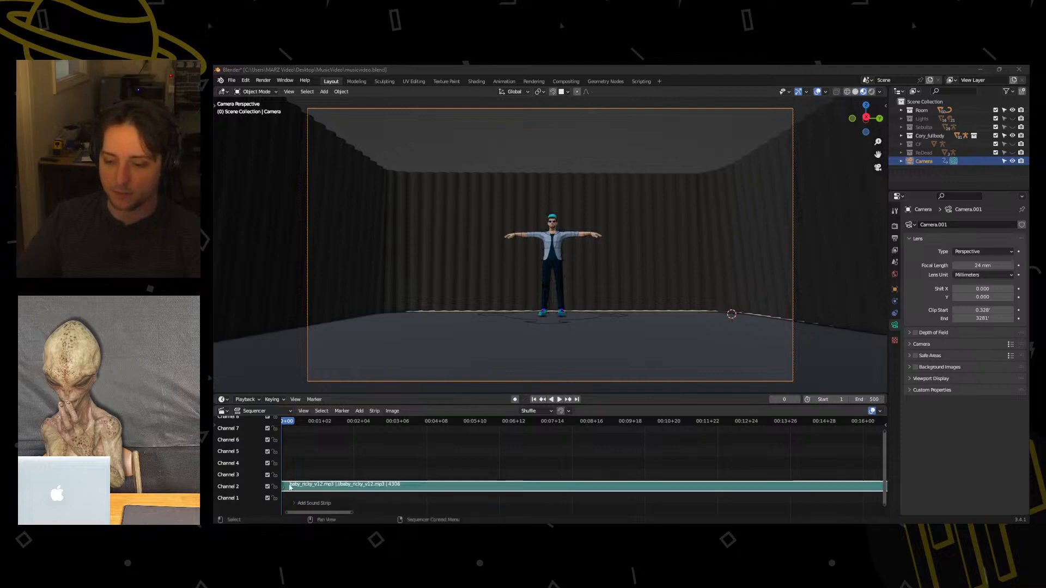
{"action": "scroll", "coordinate": [344, 484], "scroll_direction": "down", "scroll_amount": 2}
{"action": "left_click_drag", "start_coordinate": [345, 484], "coordinate": [350, 507]}
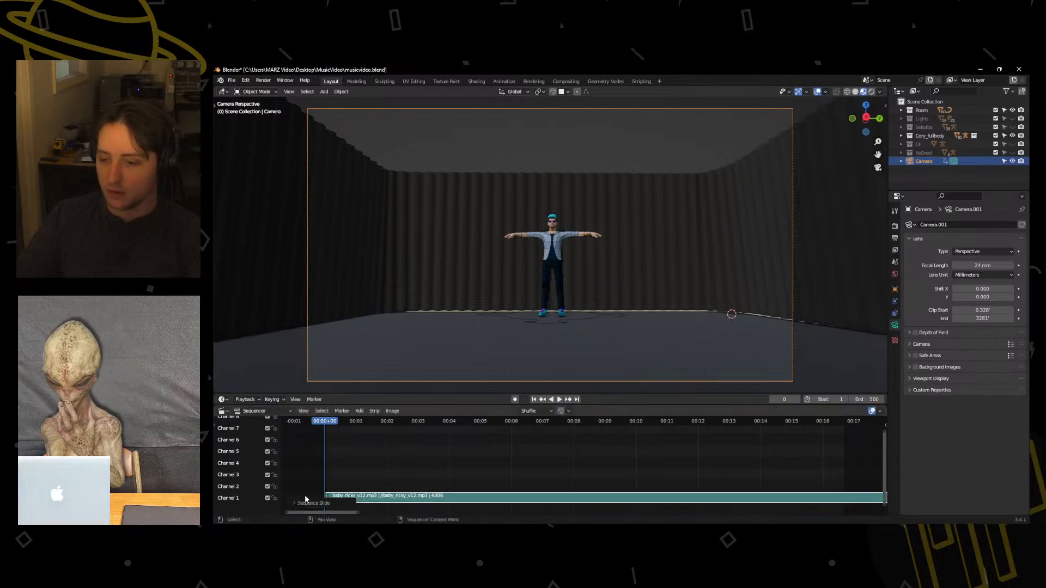
Display the waveform of the baby_ricky_v12.mp3 strip and disable the channels above channel 1.
{"action": "scroll", "coordinate": [309, 492], "scroll_direction": "up", "scroll_amount": 3}
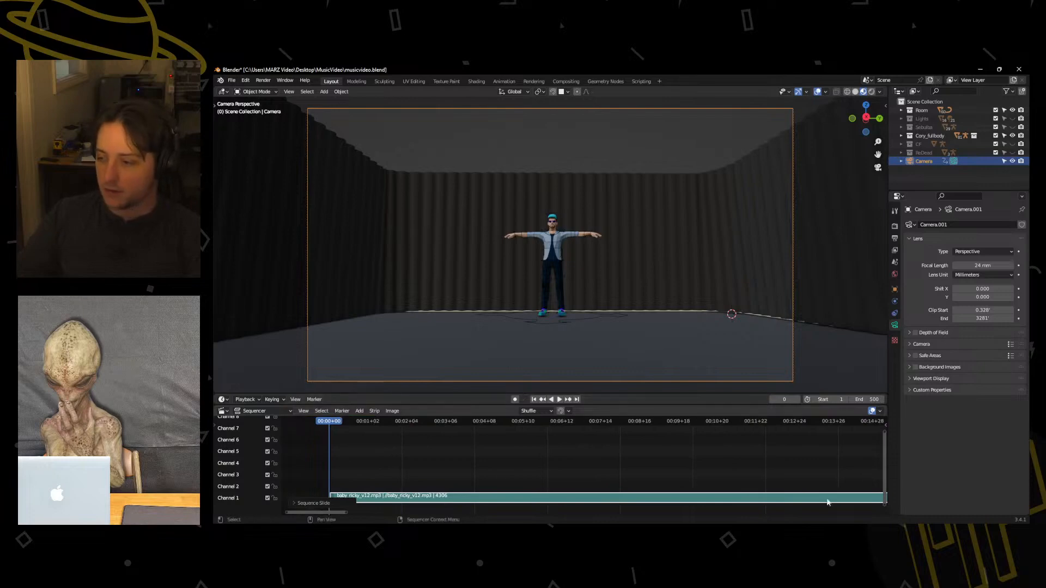
{"action": "key", "text": "n"}
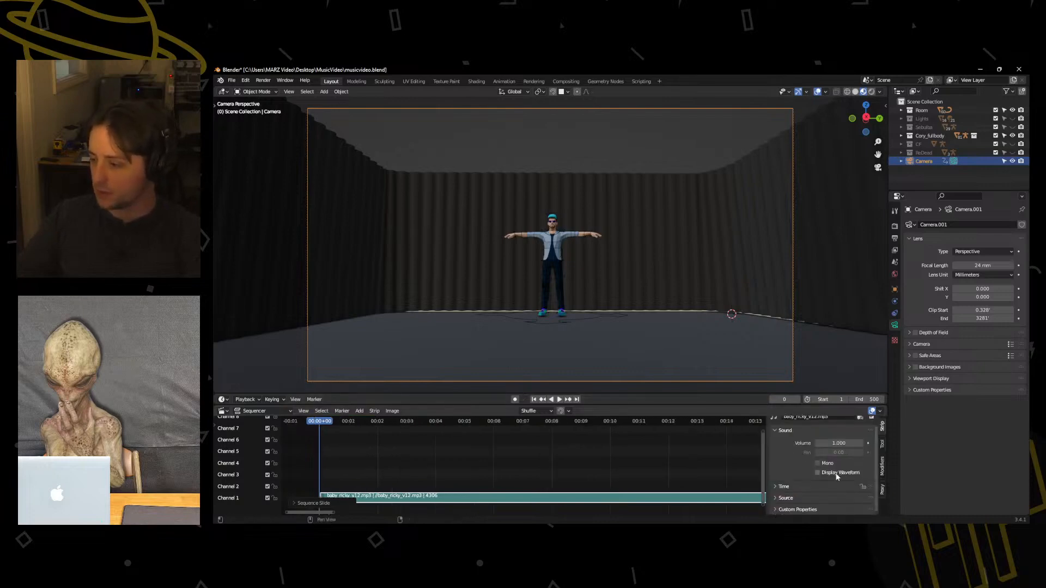
{"action": "left_click", "coordinate": [837, 474]}
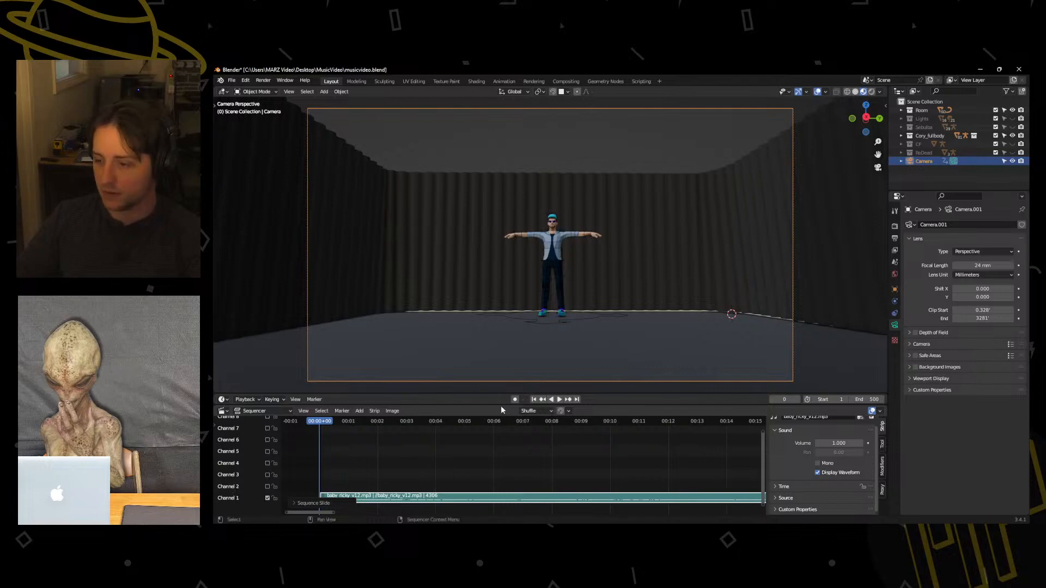
Enlarge the sequencer area and stretch channel 1 vertically so the song's waveform is easy to read.
{"action": "left_click_drag", "start_coordinate": [500, 393], "coordinate": [498, 336]}
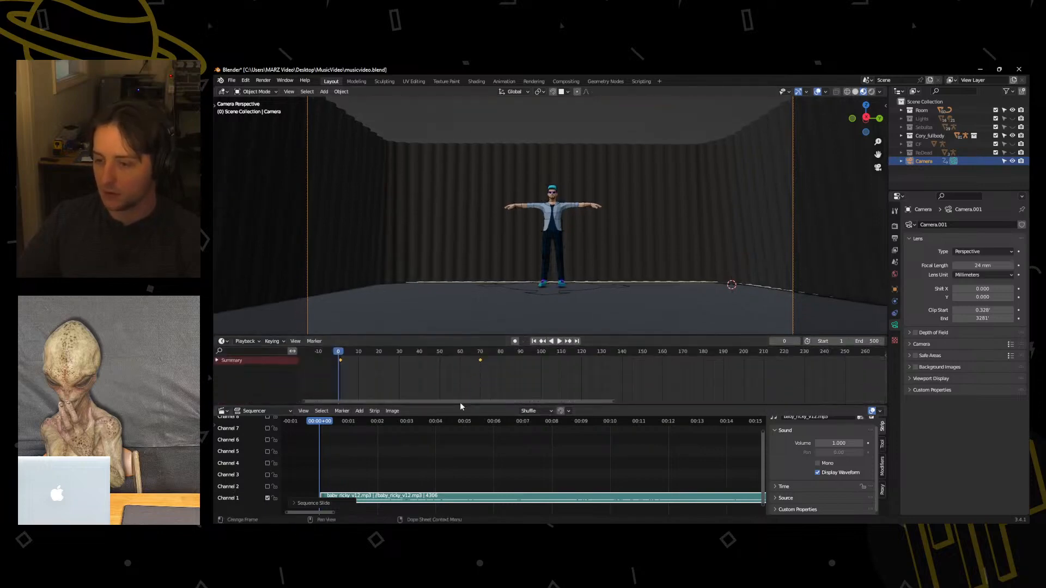
{"action": "left_click_drag", "start_coordinate": [460, 404], "coordinate": [461, 348]}
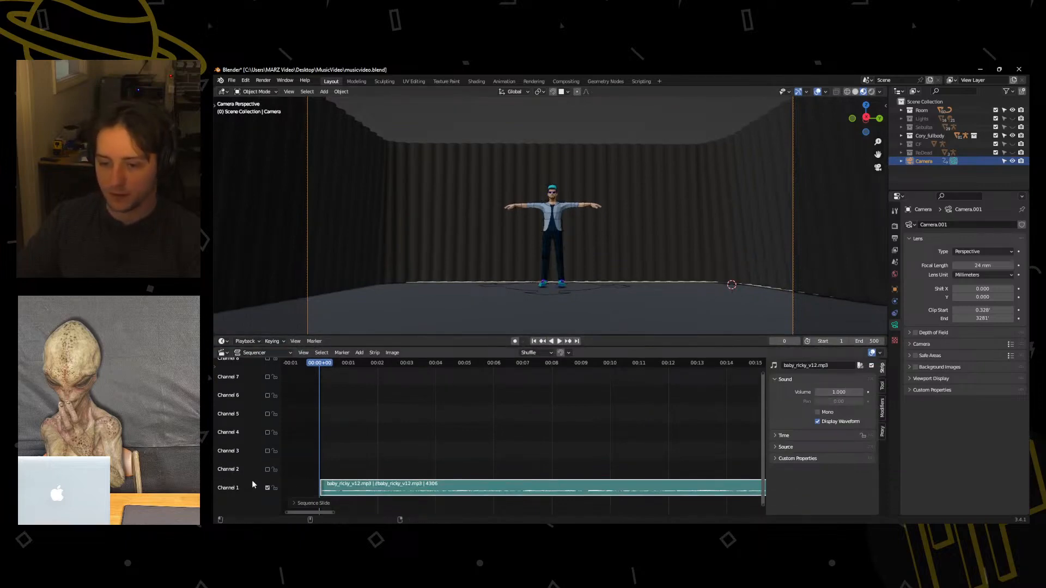
{"action": "scroll", "coordinate": [300, 485], "scroll_direction": "up", "scroll_amount": 5, "text": "ctrl"}
{"action": "left_click", "coordinate": [410, 493]}
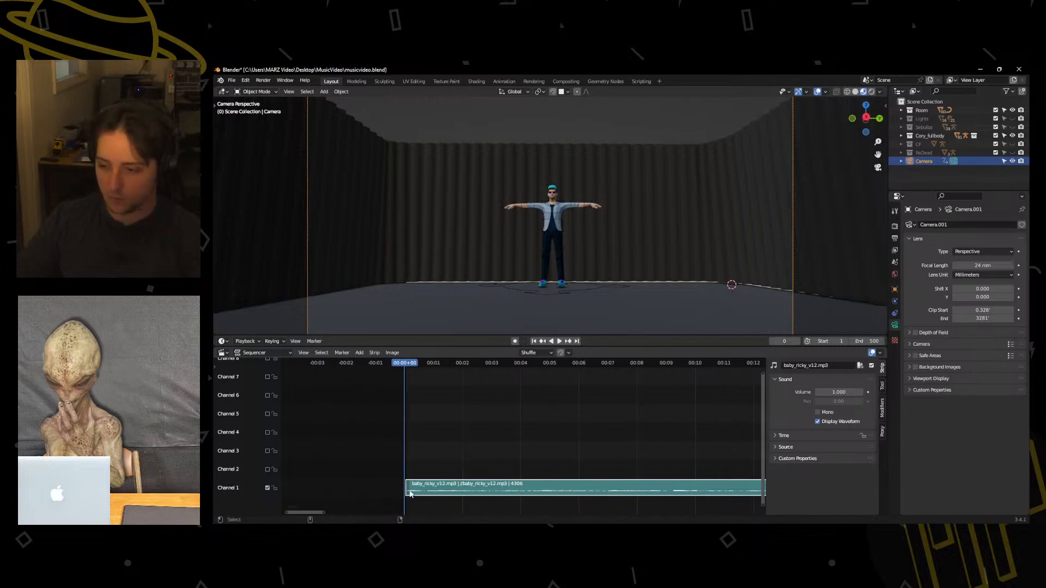
{"action": "left_click_drag", "start_coordinate": [763, 374], "coordinate": [759, 469]}
{"action": "middle_click_drag", "start_coordinate": [667, 472], "coordinate": [601, 477]}
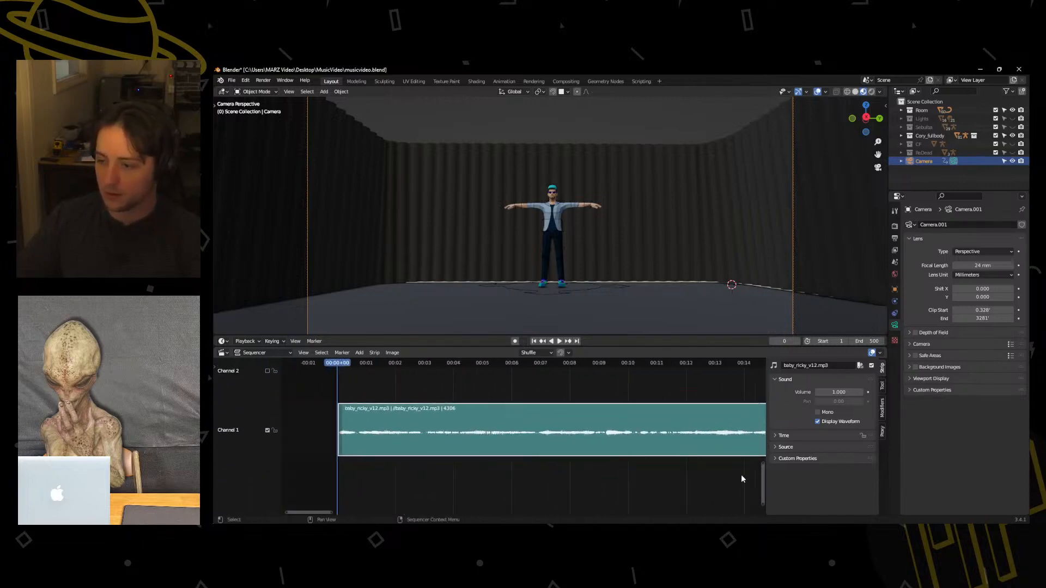
{"action": "left_click_drag", "start_coordinate": [766, 466], "coordinate": [764, 434]}
Examine the song's waveform across a longer stretch of the sequencer timeline.
{"action": "scroll", "coordinate": [492, 458], "scroll_direction": "down", "scroll_amount": 19, "text": "ctrl"}
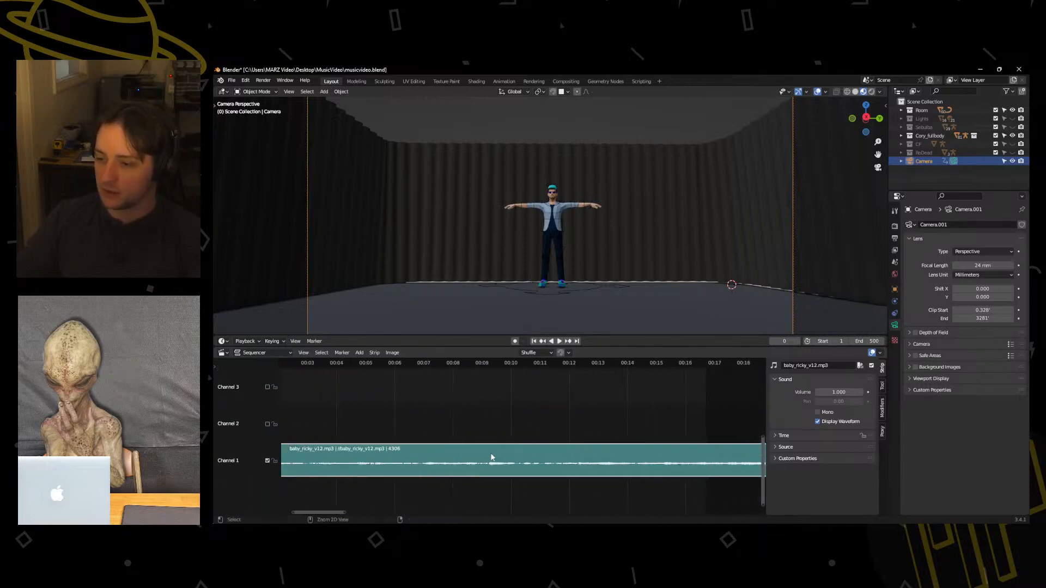
{"action": "scroll", "coordinate": [507, 450], "scroll_direction": "down", "scroll_amount": 4, "text": "ctrl"}
{"action": "middle_click_drag", "start_coordinate": [371, 433], "coordinate": [450, 435]}
{"action": "scroll", "coordinate": [449, 435], "scroll_direction": "down", "scroll_amount": 4, "text": "alt"}
{"action": "scroll", "coordinate": [451, 436], "scroll_direction": "down", "scroll_amount": 1}
{"action": "scroll", "coordinate": [388, 509], "scroll_direction": "down", "scroll_amount": 4}
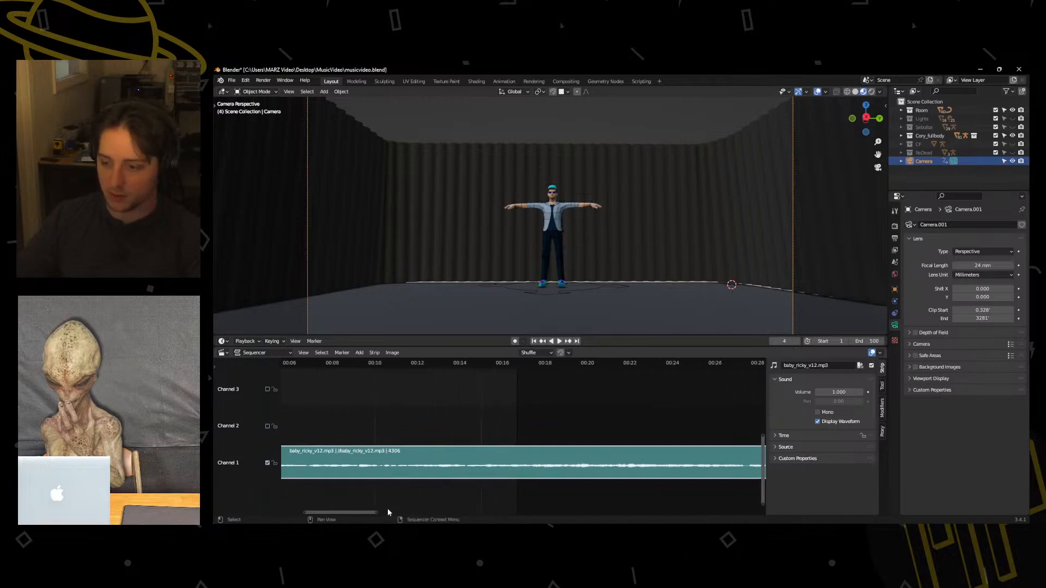
{"action": "middle_click_drag", "start_coordinate": [322, 483], "coordinate": [394, 482]}
{"action": "scroll", "coordinate": [522, 481], "scroll_direction": "down", "scroll_amount": 3}
{"action": "middle_click_drag", "start_coordinate": [544, 481], "coordinate": [492, 479]}
{"action": "scroll", "coordinate": [492, 479], "scroll_direction": "down", "scroll_amount": 2}
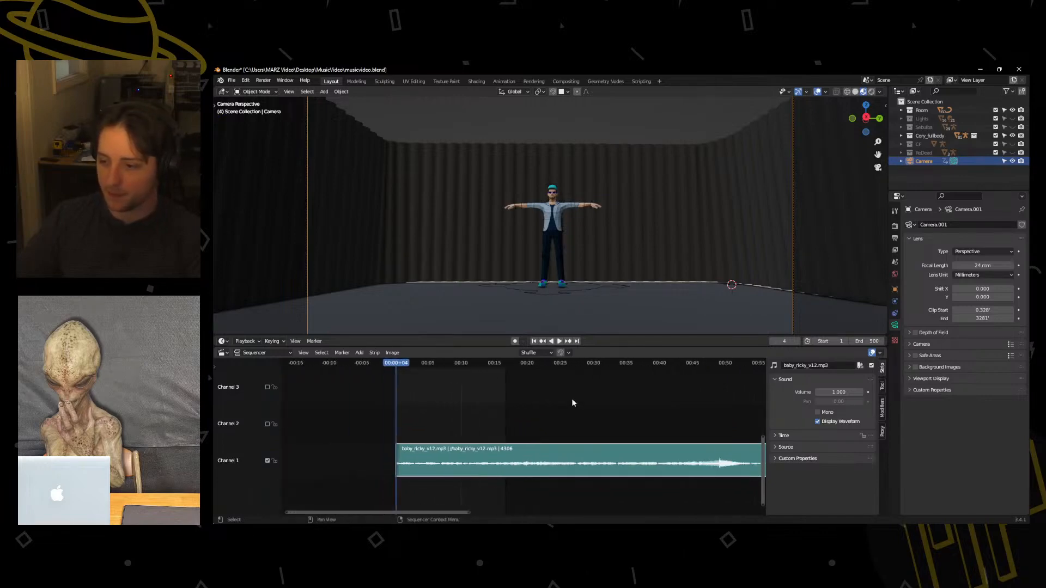
Play the song from the start and try to continue playback from about the 0:50 mark.
{"action": "left_click", "coordinate": [559, 342]}
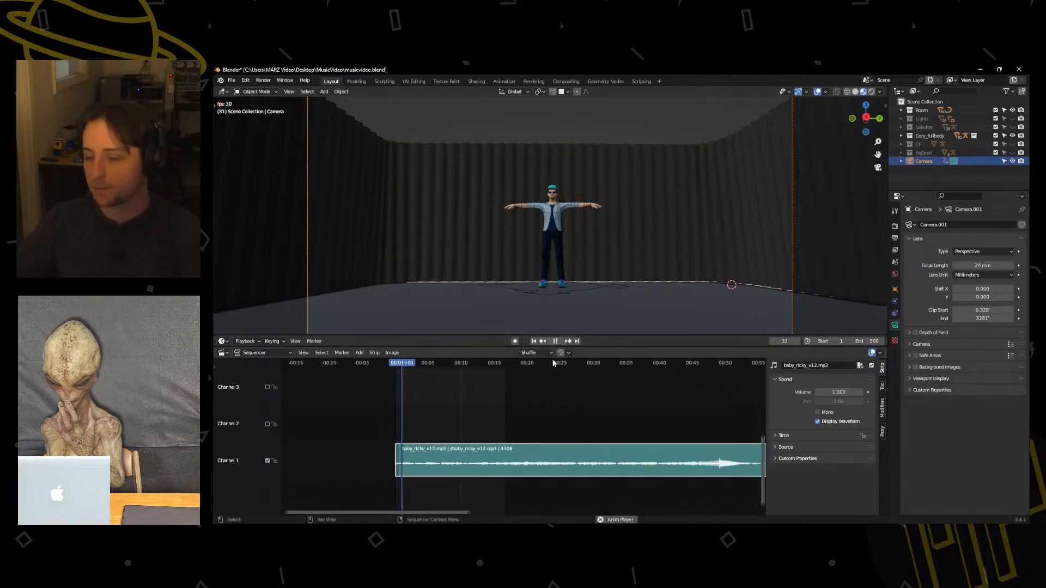
{"action": "middle_click_drag", "start_coordinate": [626, 426], "coordinate": [571, 407]}
{"action": "key", "text": "shift+Left"}
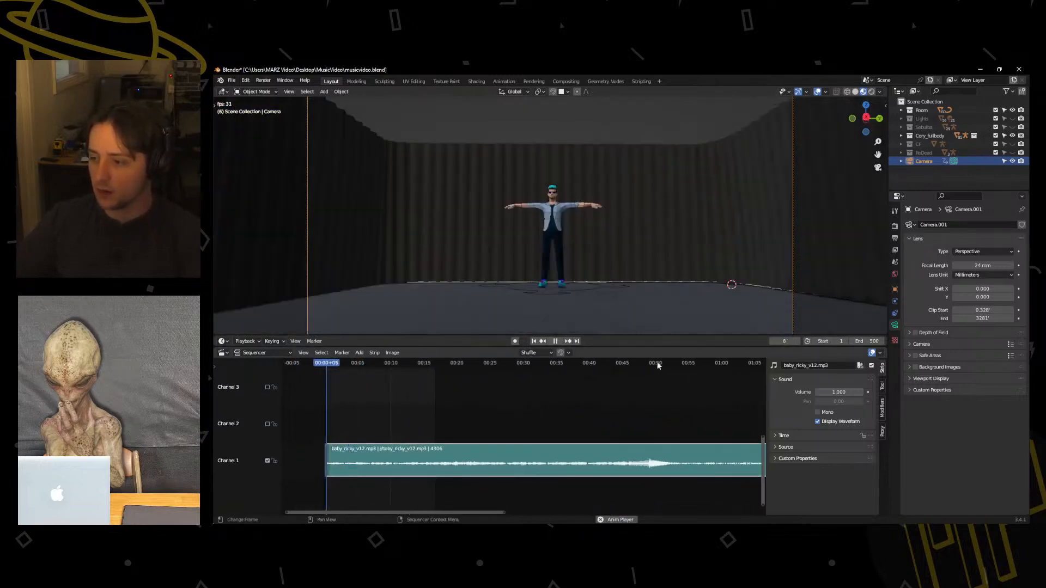
{"action": "left_click", "coordinate": [558, 342]}
{"action": "left_click", "coordinate": [652, 364]}
{"action": "left_click", "coordinate": [559, 341]}
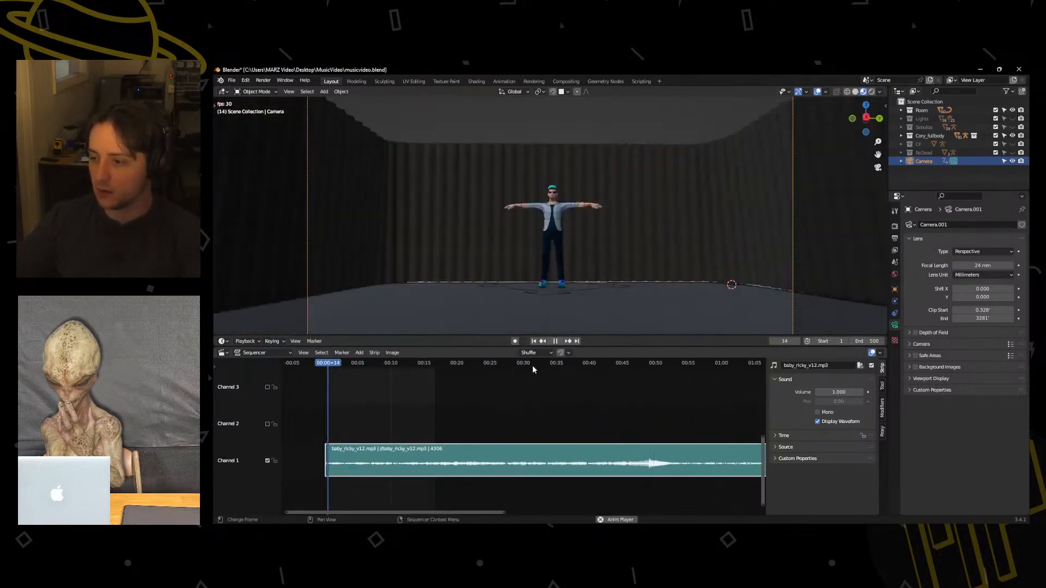
Set the scene's end frame to 2133 and play the song from about the 0:49 mark.
{"action": "left_click", "coordinate": [557, 342]}
{"action": "left_click_drag", "start_coordinate": [867, 341], "coordinate": [997, 342]}
{"action": "left_click", "coordinate": [647, 363]}
{"action": "key", "text": "space"}
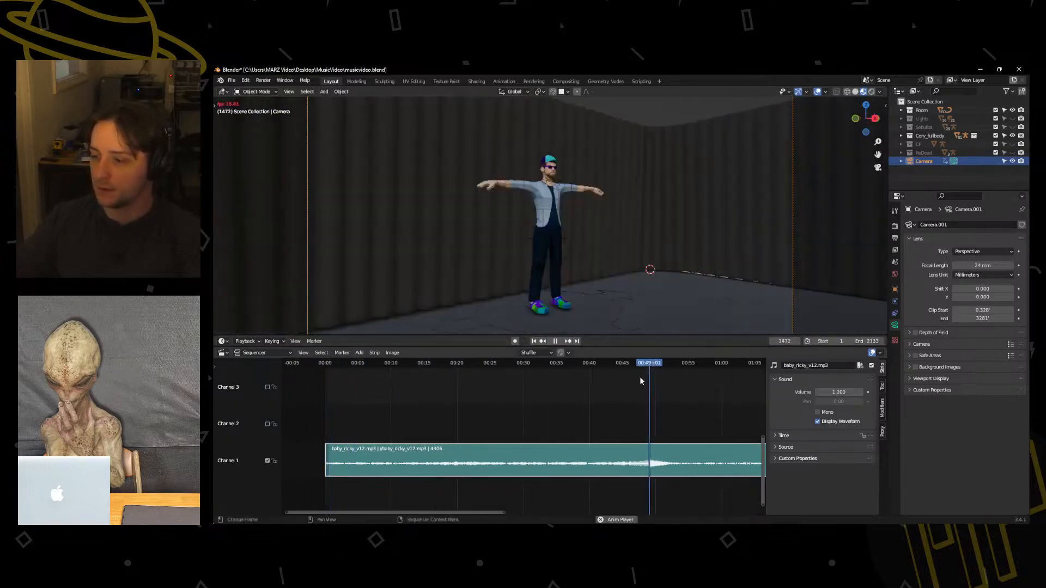
Extend the scene's end frame to 2405 and play the song from about the 1:09 mark.
{"action": "middle_click_drag", "start_coordinate": [556, 399], "coordinate": [507, 399]}
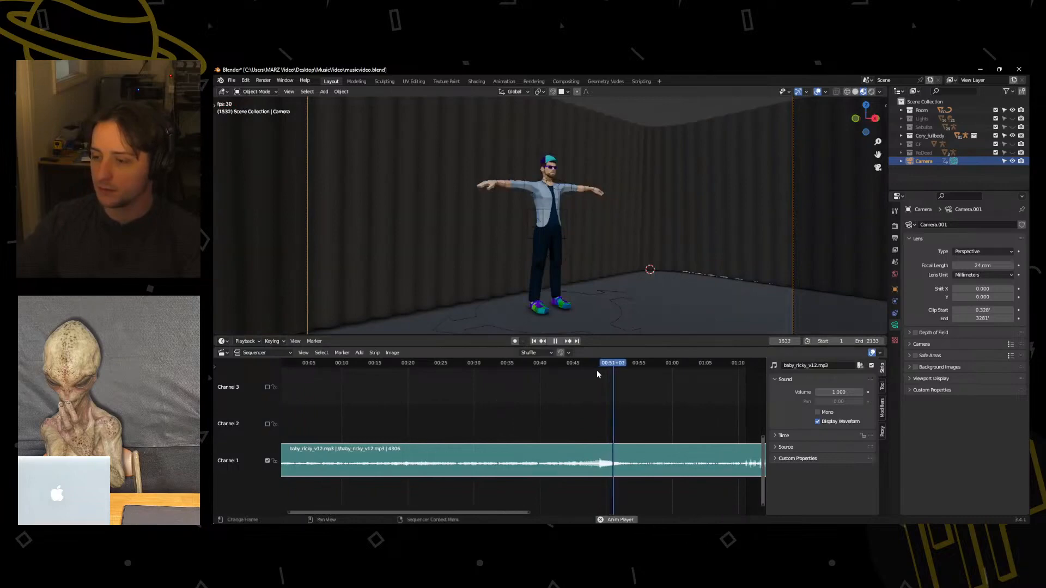
{"action": "middle_click_drag", "start_coordinate": [649, 399], "coordinate": [503, 394]}
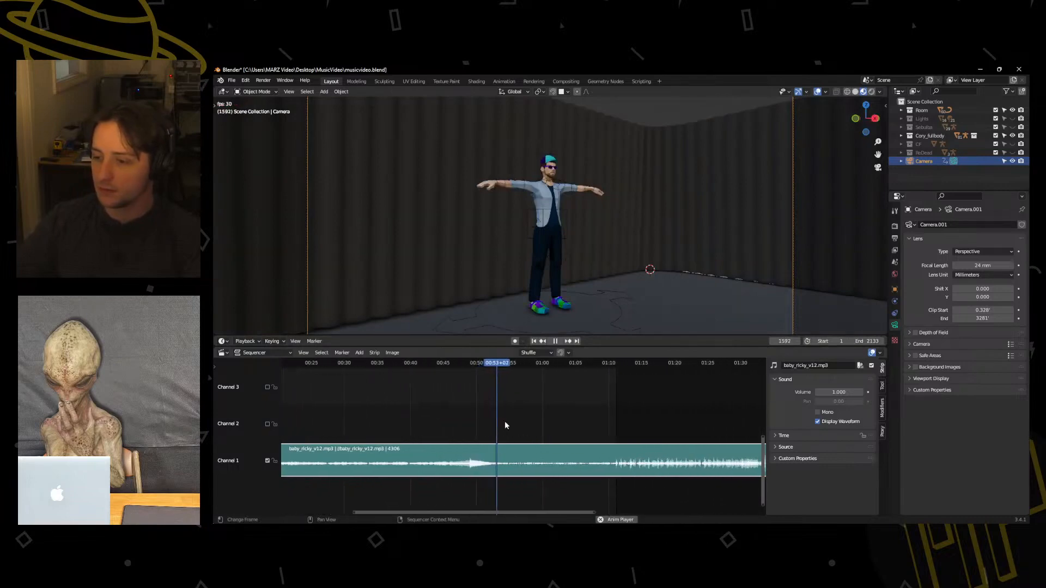
{"action": "left_click_drag", "start_coordinate": [867, 341], "coordinate": [975, 341]}
{"action": "left_click", "coordinate": [605, 364]}
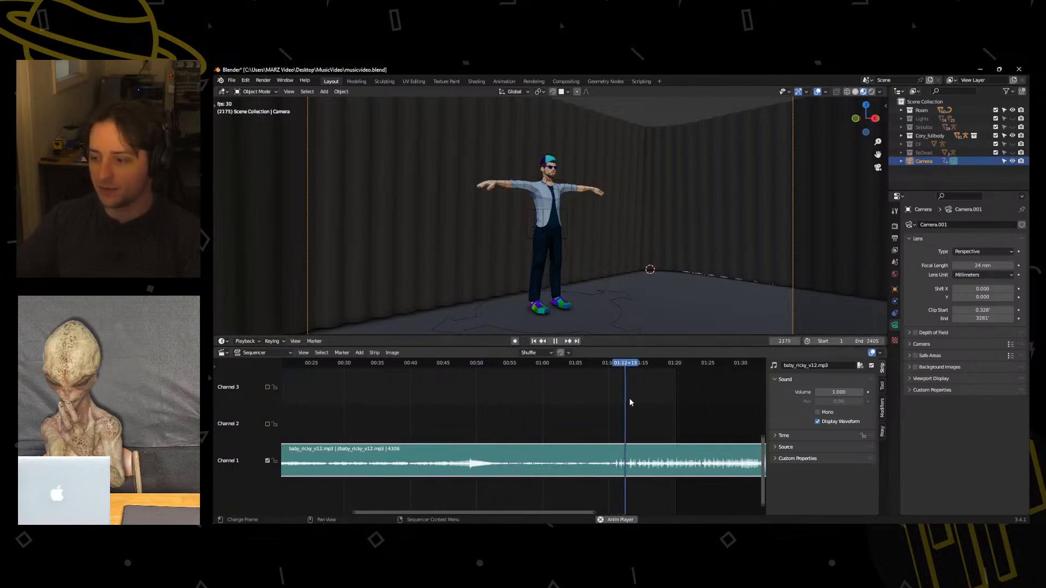
Stop playback and place the playhead at frame 2128, where the song's stronger beat begins.
{"action": "key", "text": "space"}
{"action": "middle_click_drag", "start_coordinate": [655, 418], "coordinate": [570, 400]}
{"action": "left_click_drag", "start_coordinate": [533, 367], "coordinate": [531, 369]}
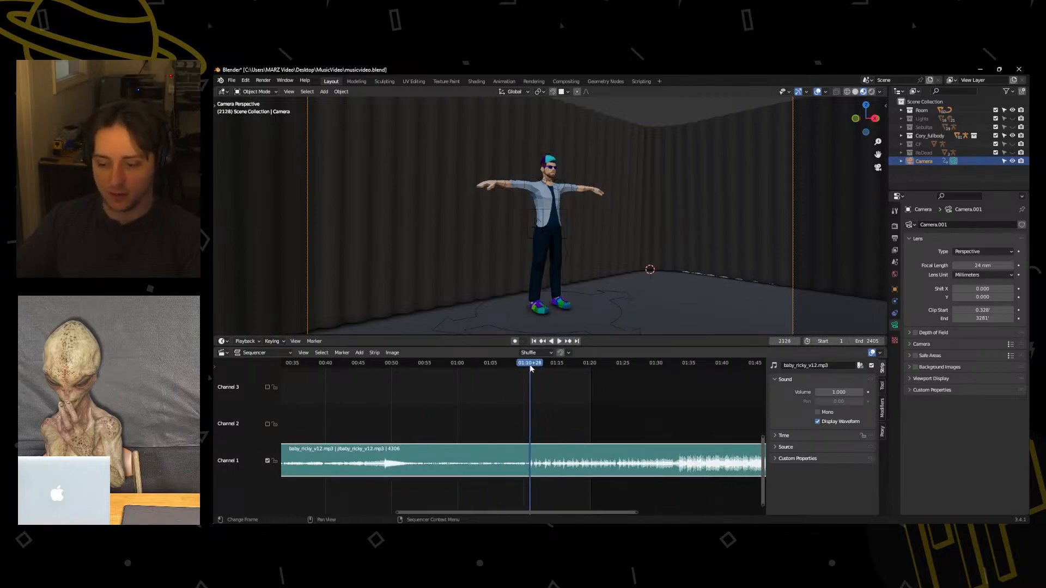
{"action": "right_click", "coordinate": [530, 368]}
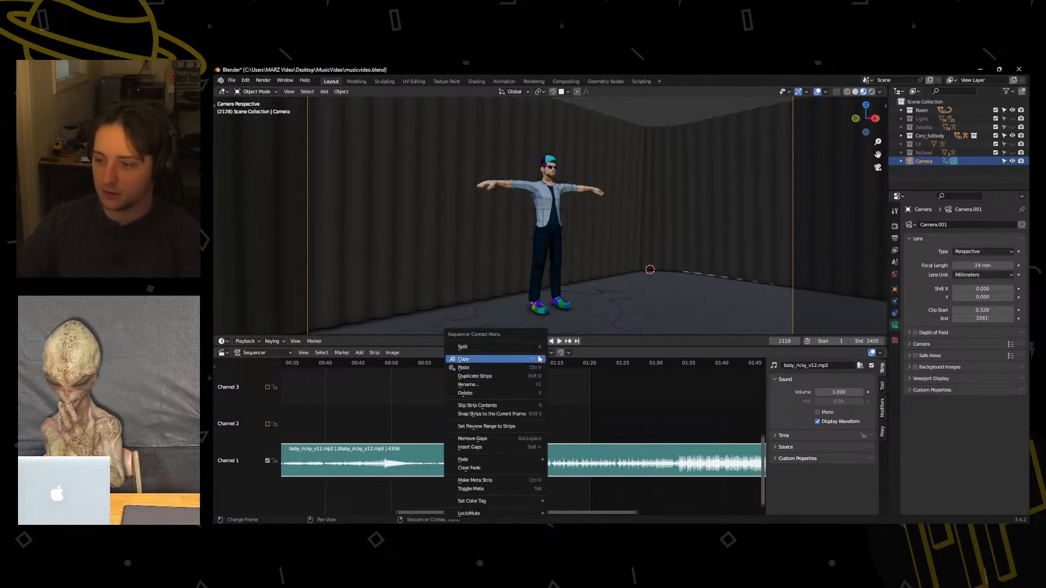
{"action": "left_click", "coordinate": [223, 353]}
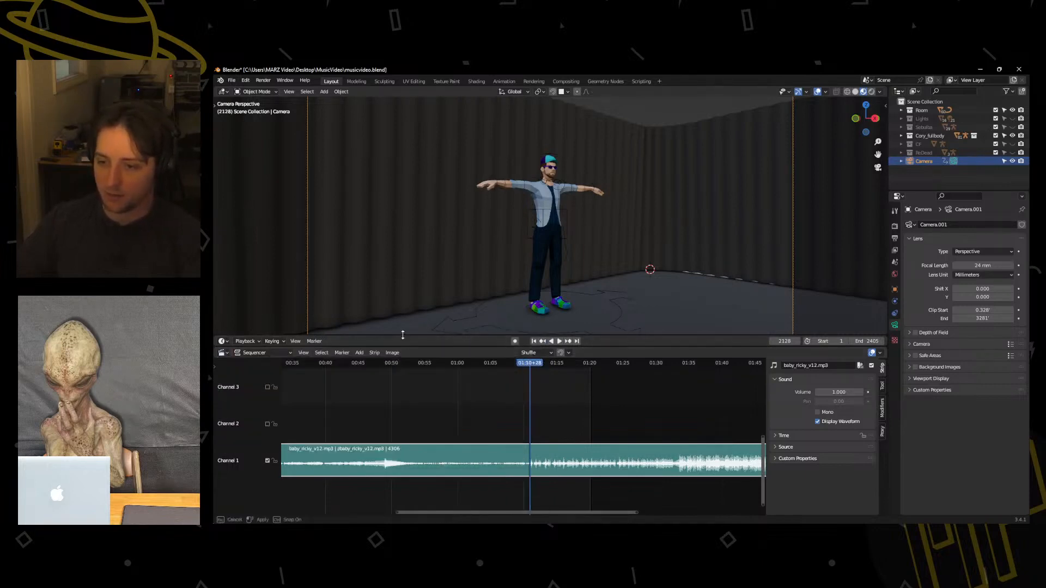
Reveal the keyframe timeline above the sequencer and fit the scene's whole frame range, including both camera keyframes, in it.
{"action": "left_click_drag", "start_coordinate": [402, 335], "coordinate": [395, 266]}
{"action": "left_click", "coordinate": [589, 286]}
{"action": "left_click_drag", "start_coordinate": [589, 287], "coordinate": [812, 288]}
{"action": "key", "text": "space"}
{"action": "scroll", "coordinate": [531, 327], "scroll_direction": "down", "scroll_amount": 1}
{"action": "scroll", "coordinate": [529, 327], "scroll_direction": "down", "scroll_amount": 10}
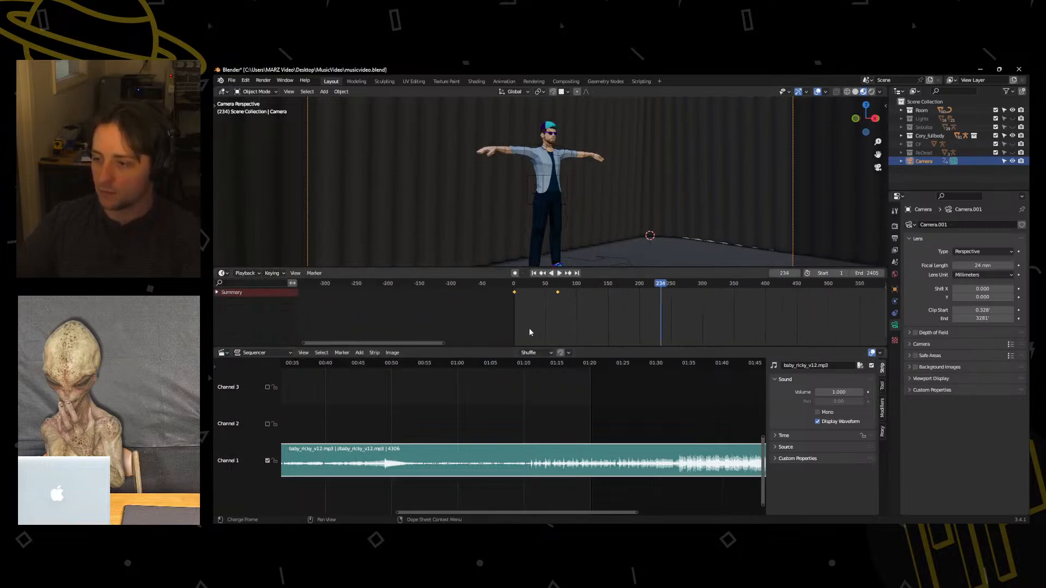
{"action": "left_click_drag", "start_coordinate": [556, 340], "coordinate": [556, 341]}
{"action": "left_click_drag", "start_coordinate": [555, 342], "coordinate": [679, 343]}
{"action": "scroll", "coordinate": [599, 319], "scroll_direction": "down", "scroll_amount": 5}
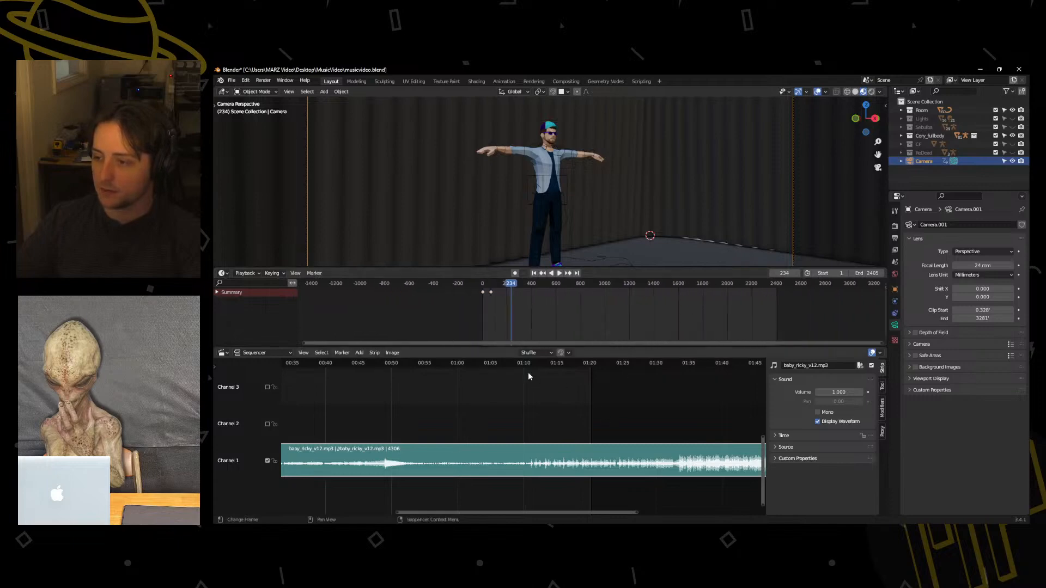
Move the playhead to frame 2090 and play the song from just before the beat starts.
{"action": "left_click_drag", "start_coordinate": [524, 364], "coordinate": [522, 369]}
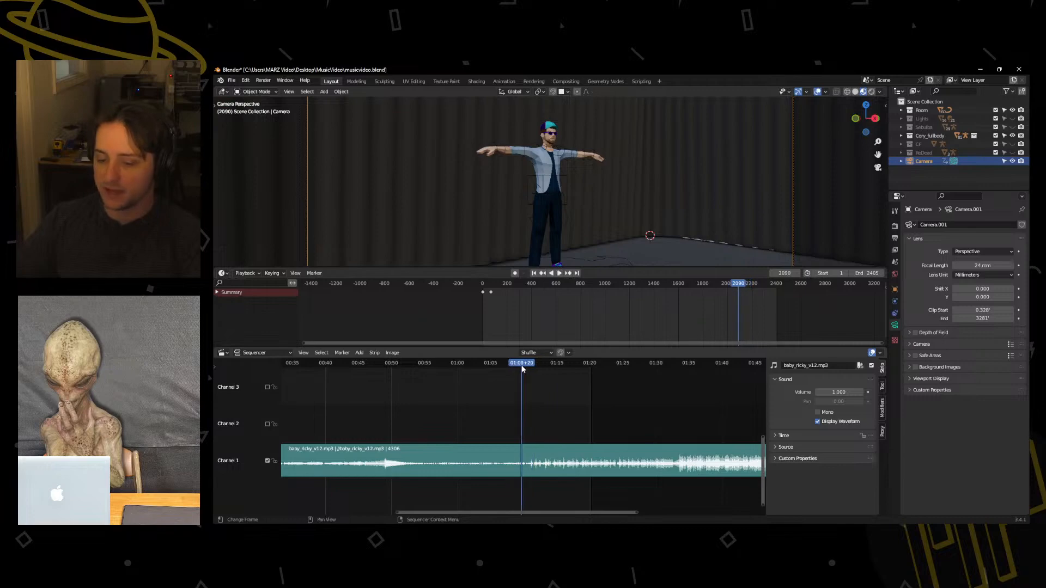
{"action": "key", "text": "space"}
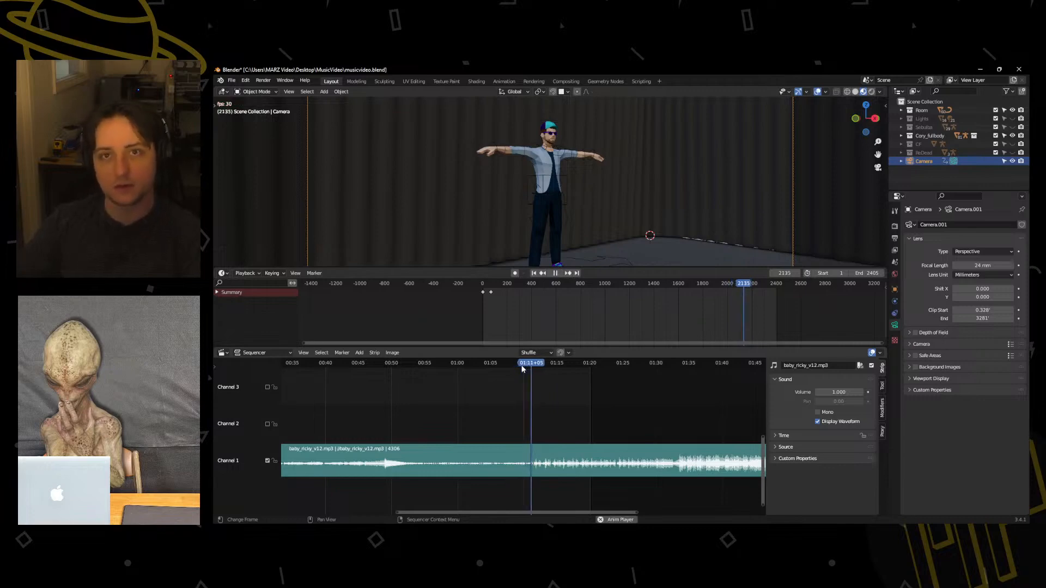
Stop playback, step the playhead back several frames, and replay the start of the beat, stopping at frame 2133.
{"action": "key", "text": "space"}
{"action": "key", "text": "Left"}
{"action": "key", "text": "Left"}
{"action": "key", "text": "Left"}
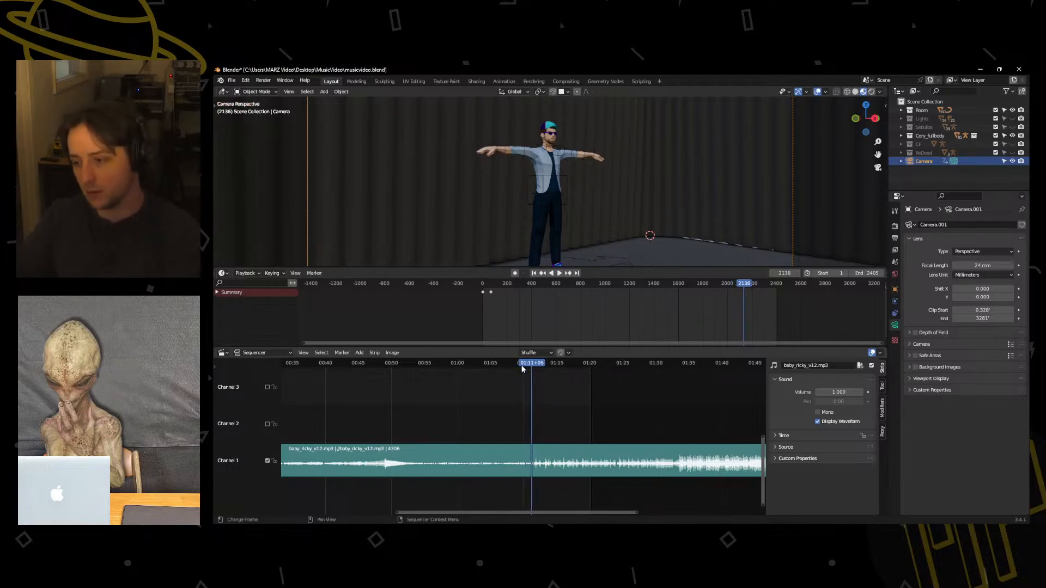
{"action": "key", "text": "Left"}
{"action": "key", "text": "Left"}
{"action": "key", "text": "Left"}
{"action": "key", "text": "Left"}
{"action": "key", "text": "Left"}
{"action": "key", "text": "Left"}
{"action": "key", "text": "Left"}
{"action": "key", "text": "space"}
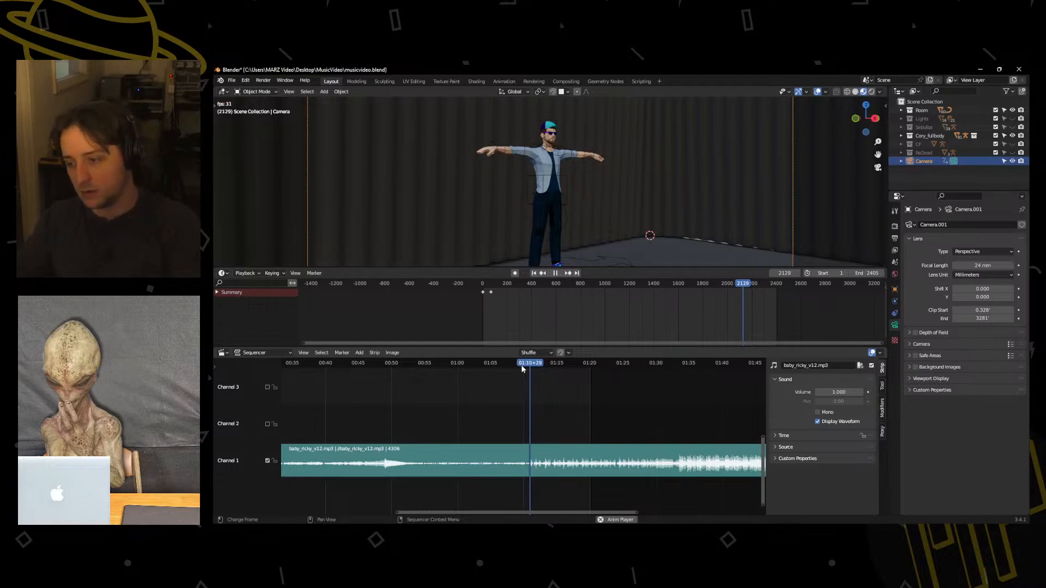
{"action": "key", "text": "space"}
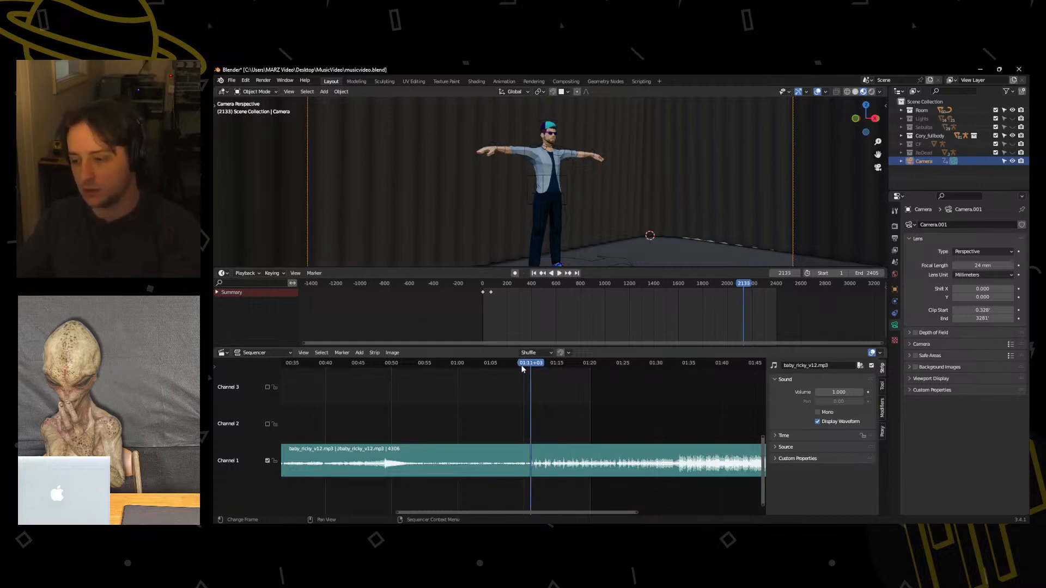
Add a marker at frame 2133, where the beat starts in the song's waveform.
{"action": "scroll", "coordinate": [525, 485], "scroll_direction": "up", "scroll_amount": 10}
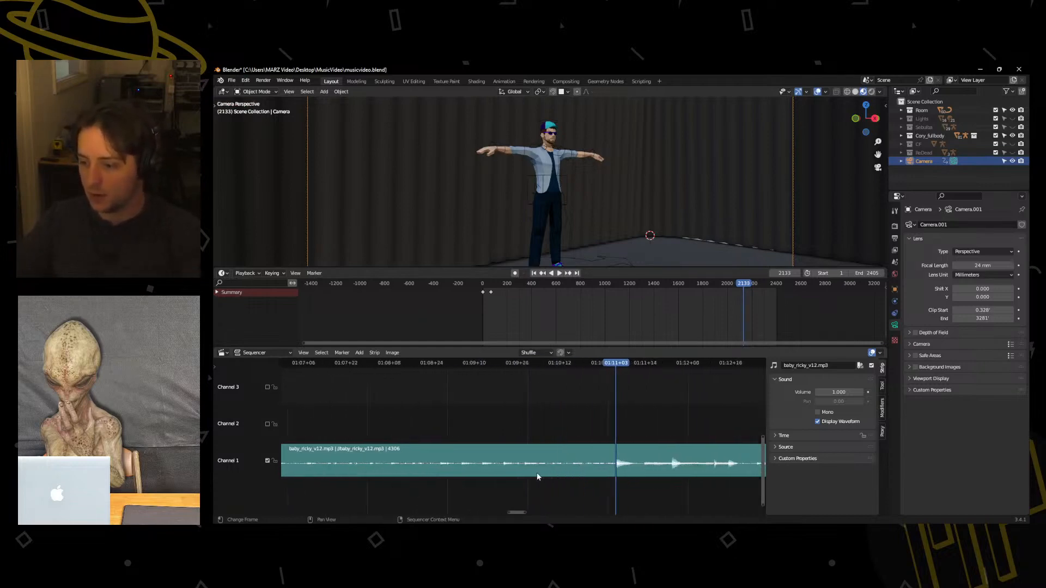
{"action": "scroll", "coordinate": [537, 476], "scroll_direction": "up", "scroll_amount": 1}
{"action": "left_click_drag", "start_coordinate": [632, 367], "coordinate": [621, 367]}
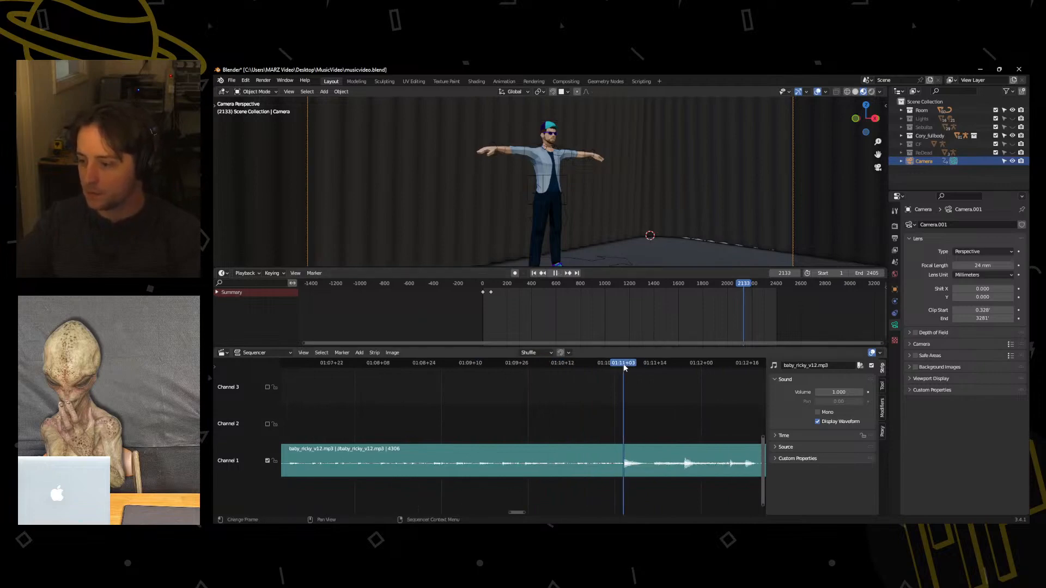
{"action": "key", "text": "m"}
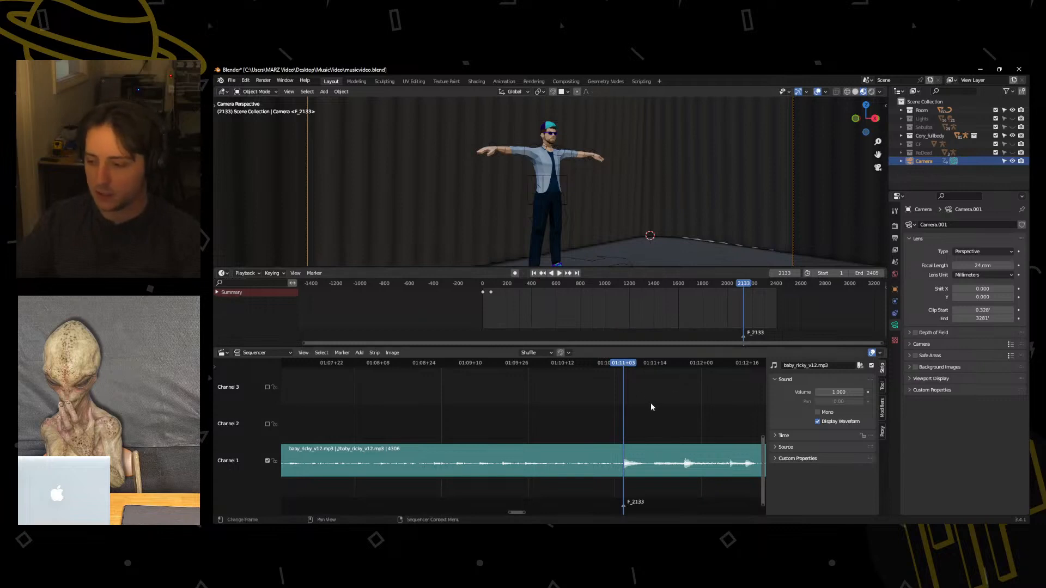
Move the playhead back before the F_2133 marker and briefly play the song leading up to it.
{"action": "left_click_drag", "start_coordinate": [622, 368], "coordinate": [430, 368]}
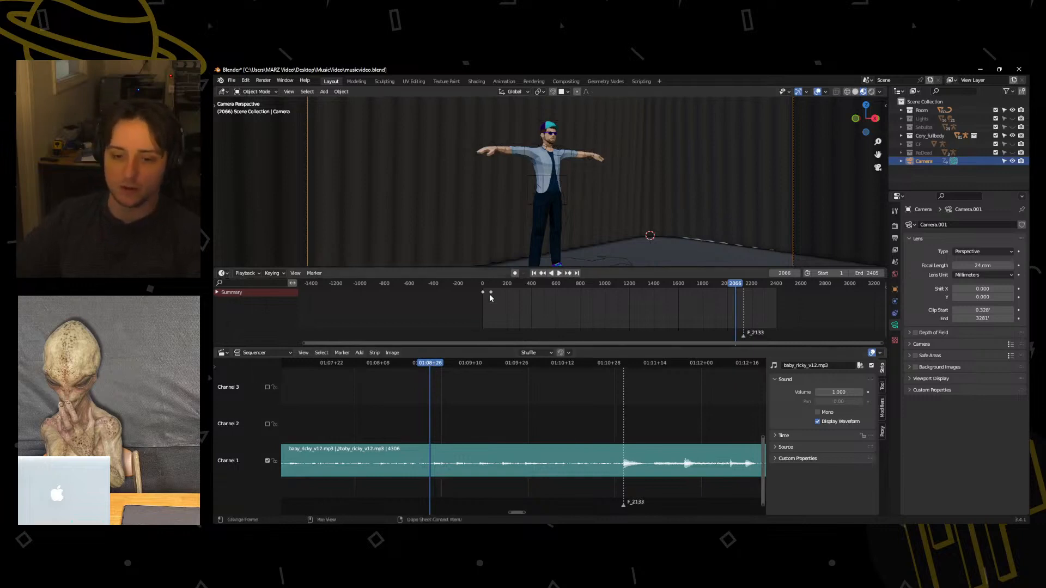
{"action": "left_click_drag", "start_coordinate": [375, 363], "coordinate": [363, 364]}
{"action": "scroll", "coordinate": [429, 407], "scroll_direction": "down", "scroll_amount": 5}
{"action": "key", "text": "space"}
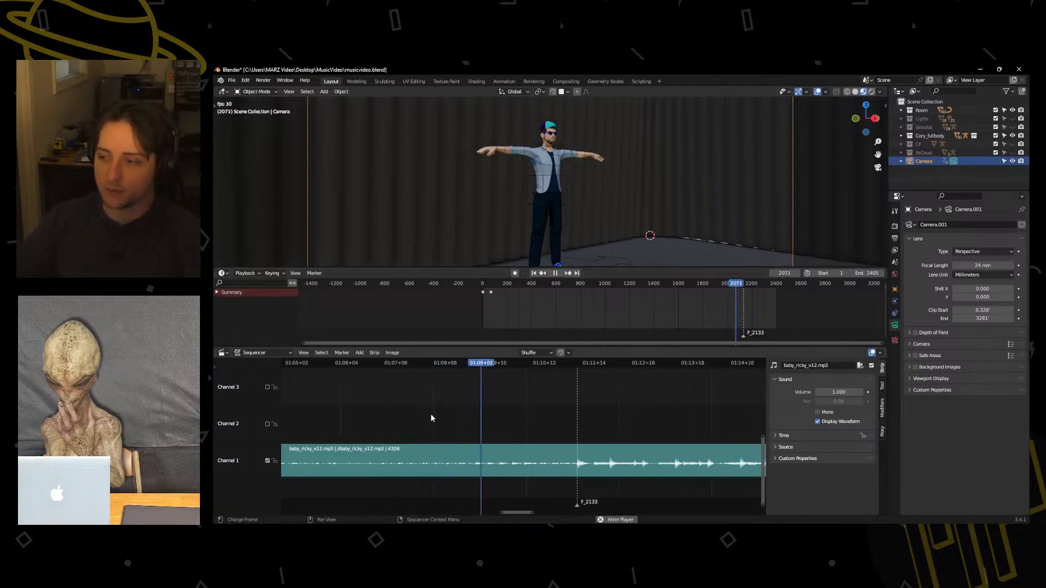
{"action": "key", "text": "space"}
Find the earlier swell in the song's waveform and place the playhead on it at frame 1475.
{"action": "middle_click_drag", "start_coordinate": [397, 416], "coordinate": [556, 429]}
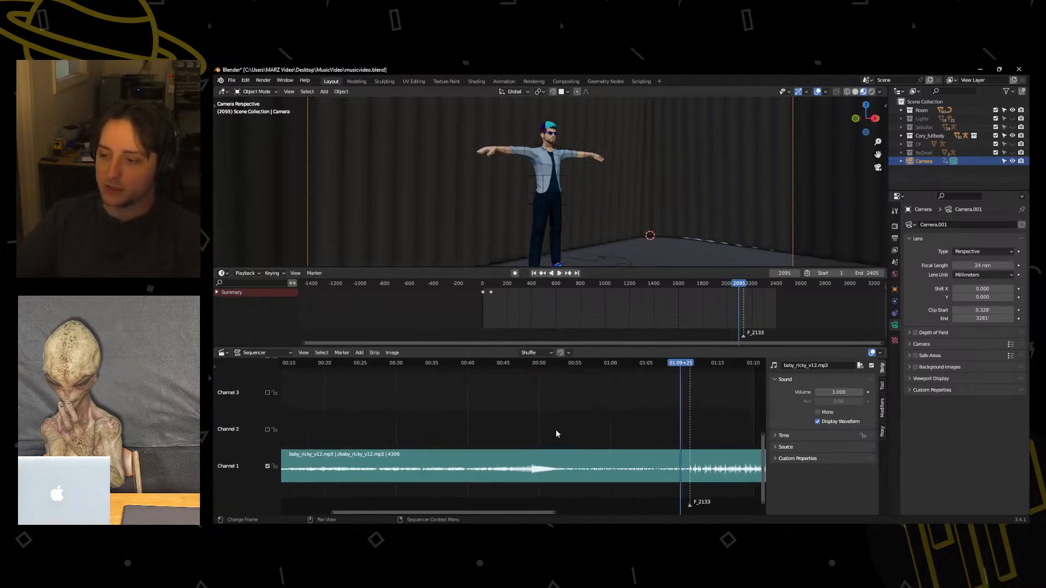
{"action": "scroll", "coordinate": [556, 430], "scroll_direction": "down", "scroll_amount": 5}
{"action": "scroll", "coordinate": [478, 451], "scroll_direction": "down", "scroll_amount": 1}
{"action": "middle_click_drag", "start_coordinate": [436, 434], "coordinate": [479, 434]}
{"action": "middle_click_drag", "start_coordinate": [633, 408], "coordinate": [572, 413]}
{"action": "scroll", "coordinate": [495, 400], "scroll_direction": "down", "scroll_amount": 8}
{"action": "scroll", "coordinate": [572, 413], "scroll_direction": "up", "scroll_amount": 2}
{"action": "scroll", "coordinate": [572, 415], "scroll_direction": "up", "scroll_amount": 2}
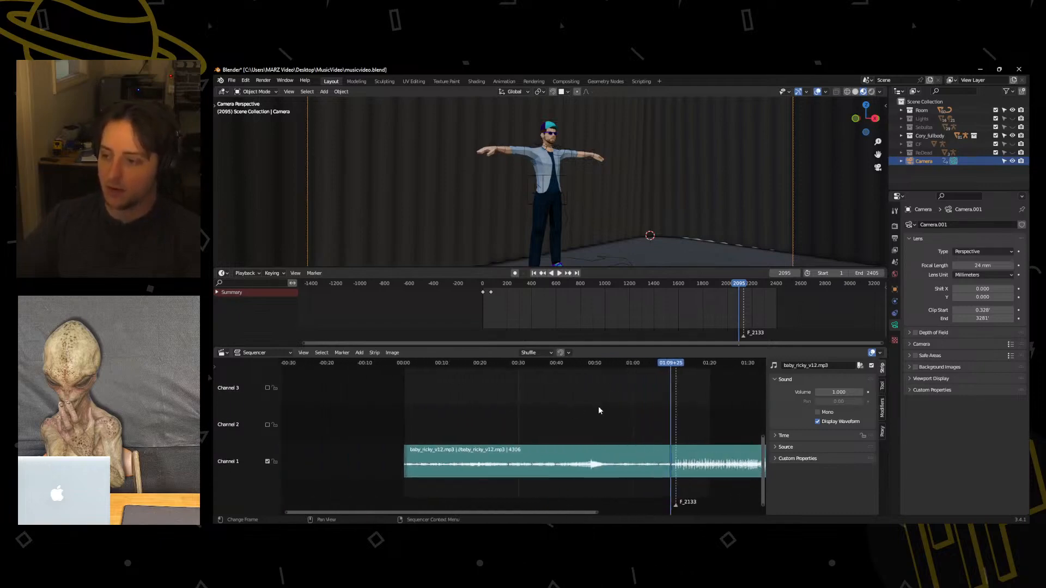
{"action": "left_click_drag", "start_coordinate": [522, 362], "coordinate": [591, 362]}
{"action": "scroll", "coordinate": [675, 440], "scroll_direction": "up", "scroll_amount": 7}
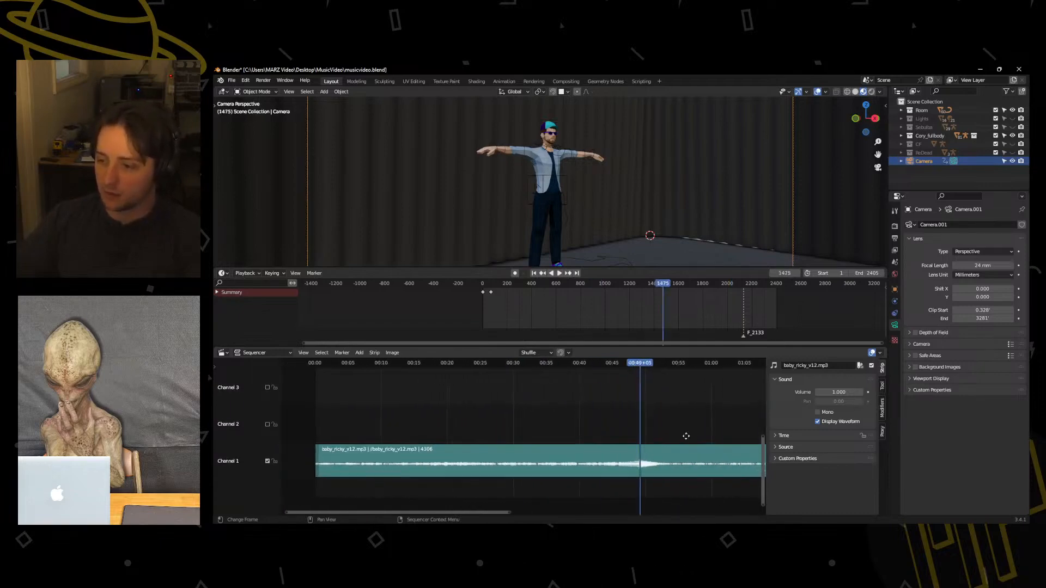
Replay short passages of the song around the swell near 0:49 to hear where it peaks.
{"action": "middle_click_drag", "start_coordinate": [683, 434], "coordinate": [608, 408]}
{"action": "key", "text": "space"}
{"action": "left_click", "coordinate": [555, 364]}
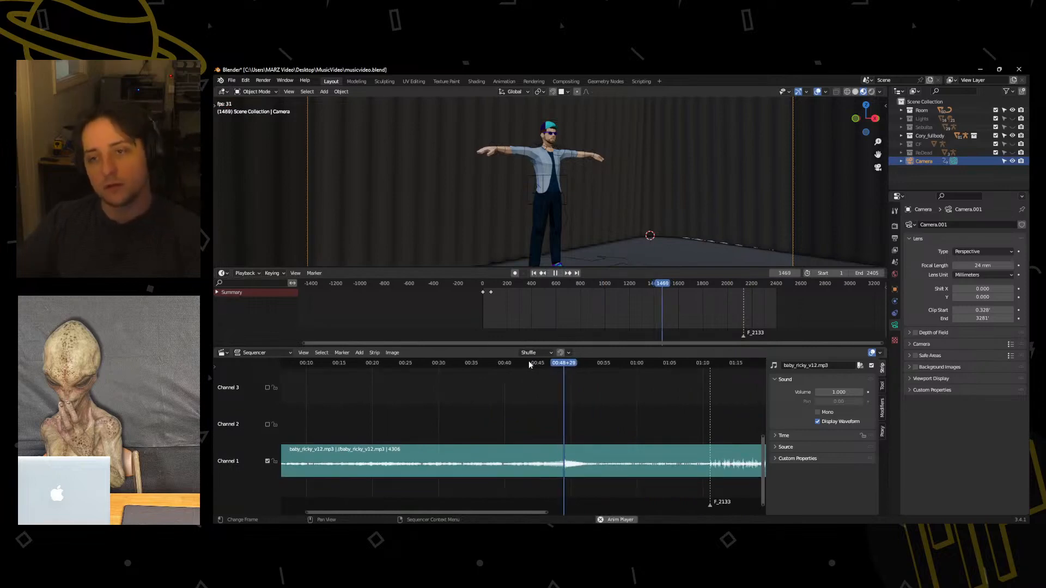
{"action": "key", "text": "space"}
{"action": "left_click_drag", "start_coordinate": [581, 363], "coordinate": [561, 363]}
{"action": "key", "text": "space"}
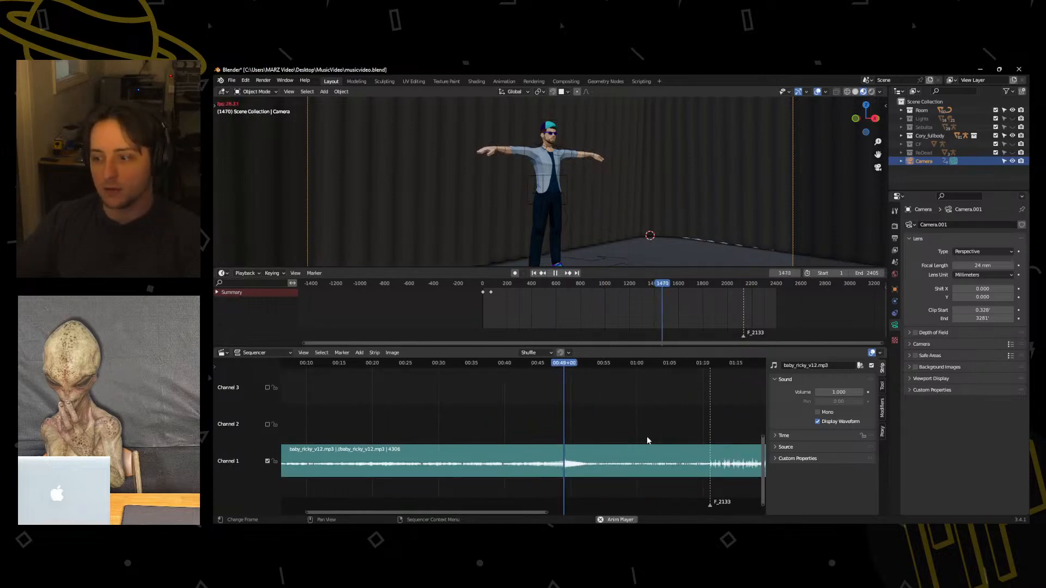
Play the song again from just before the swell and add a marker at frame 1471.
{"action": "key", "text": "space"}
{"action": "left_click", "coordinate": [542, 364]}
{"action": "key", "text": "space"}
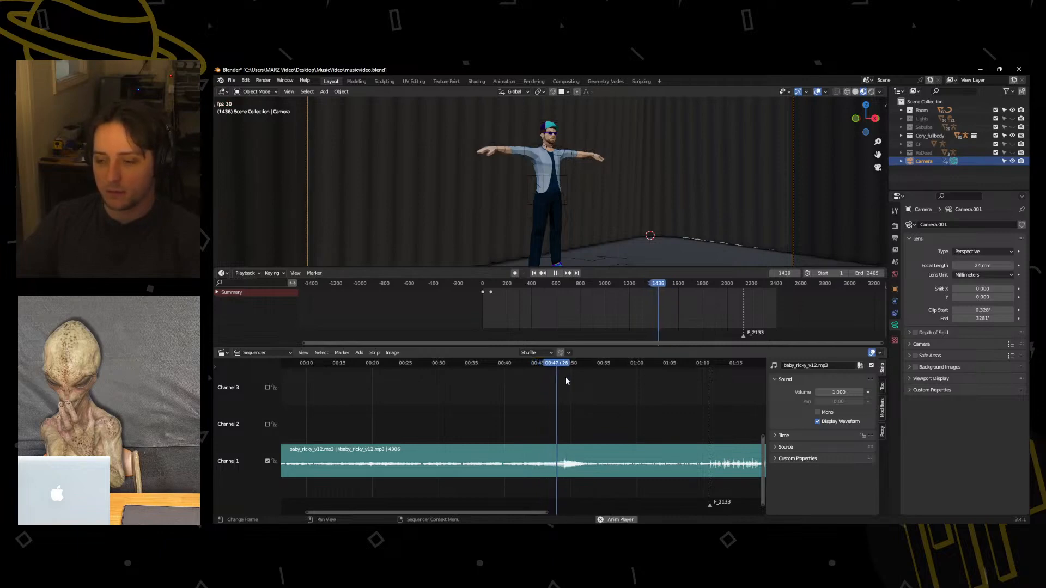
{"action": "key", "text": "space"}
{"action": "key", "text": "space"}
{"action": "key", "text": "space"}
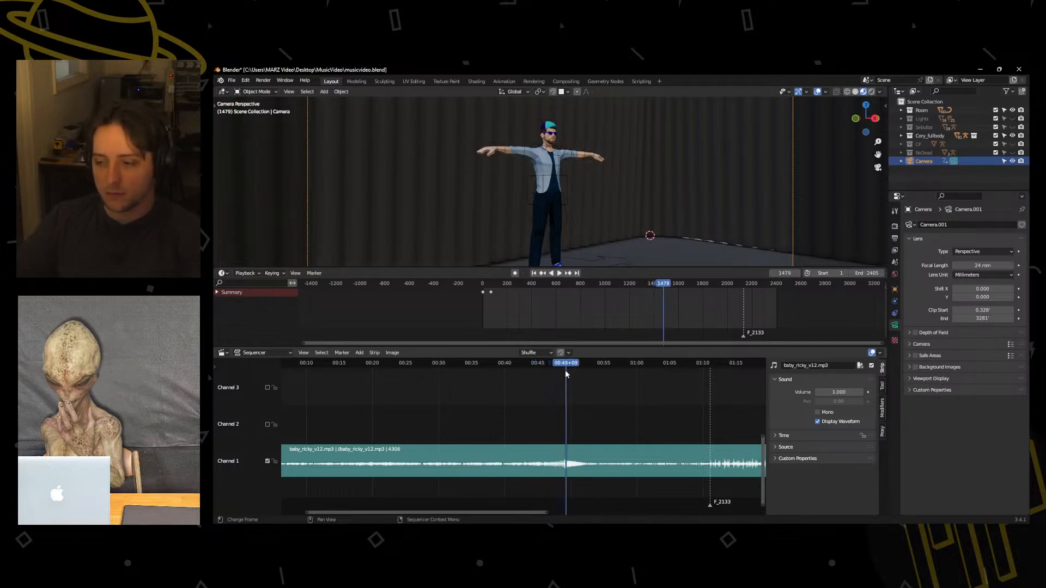
{"action": "left_click_drag", "start_coordinate": [565, 362], "coordinate": [310, 367]}
{"action": "key", "text": "m"}
Play the song's opening section from several early points, going back progressively closer to its start.
{"action": "key", "text": "space"}
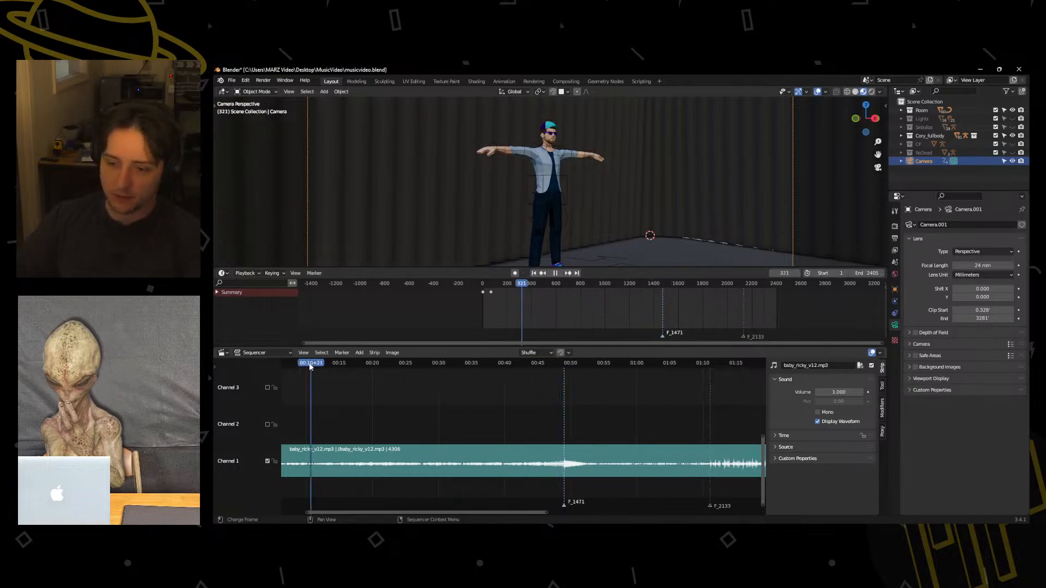
{"action": "middle_click_drag", "start_coordinate": [310, 367], "coordinate": [489, 370]}
{"action": "left_click", "coordinate": [400, 362]}
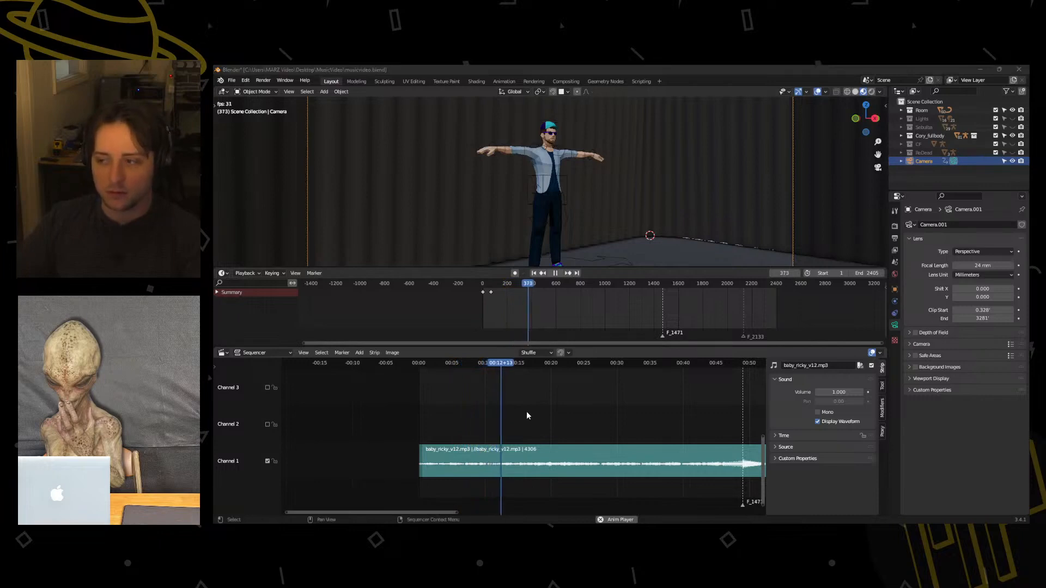
{"action": "left_click", "coordinate": [470, 364]}
{"action": "left_click", "coordinate": [437, 363]}
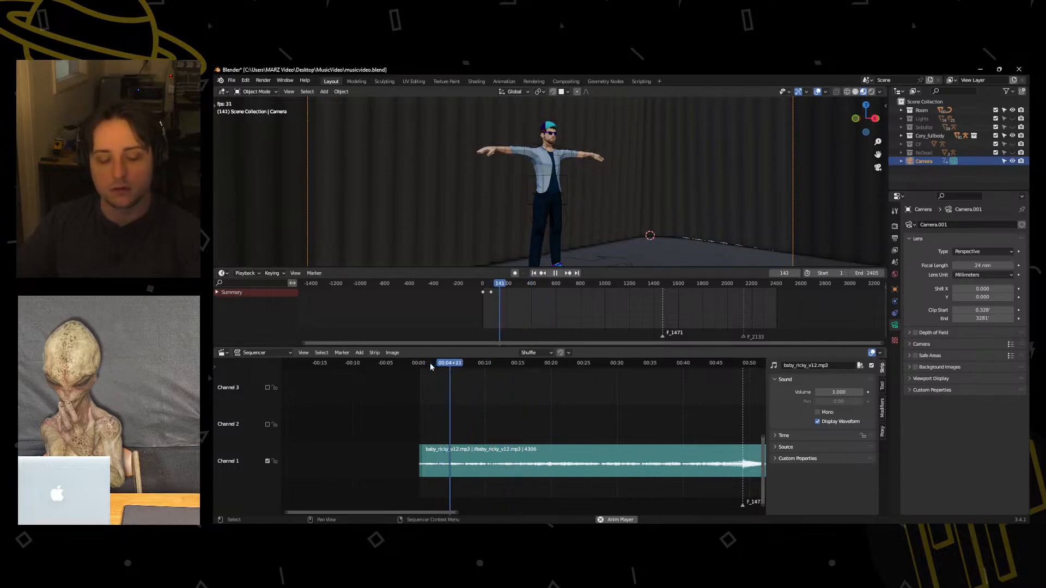
{"action": "key", "text": "space"}
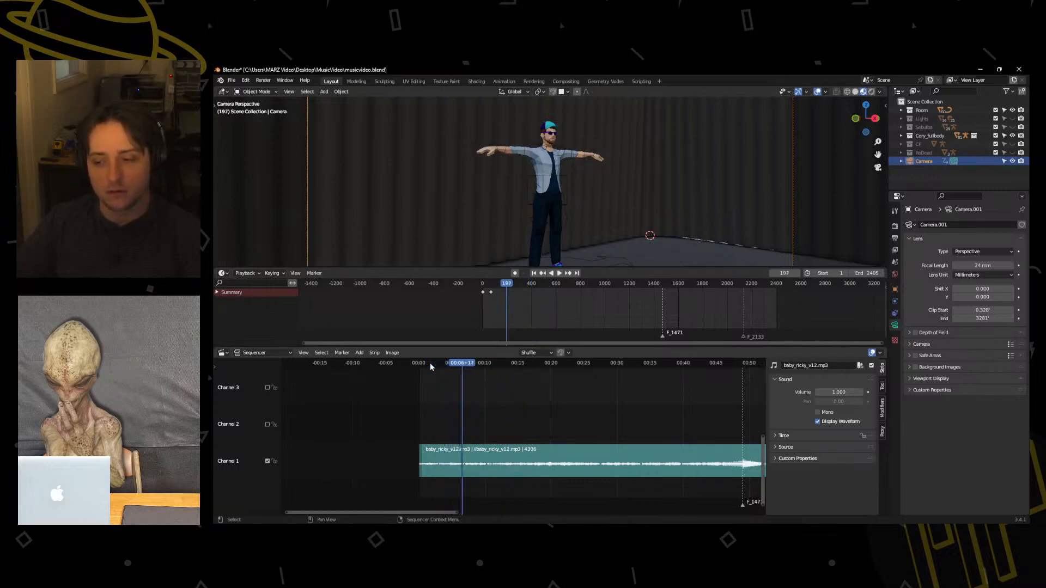
Play the song from near its start to about 0:12 and replay the last moment to locate the change.
{"action": "left_click", "coordinate": [424, 363]}
{"action": "key", "text": "space"}
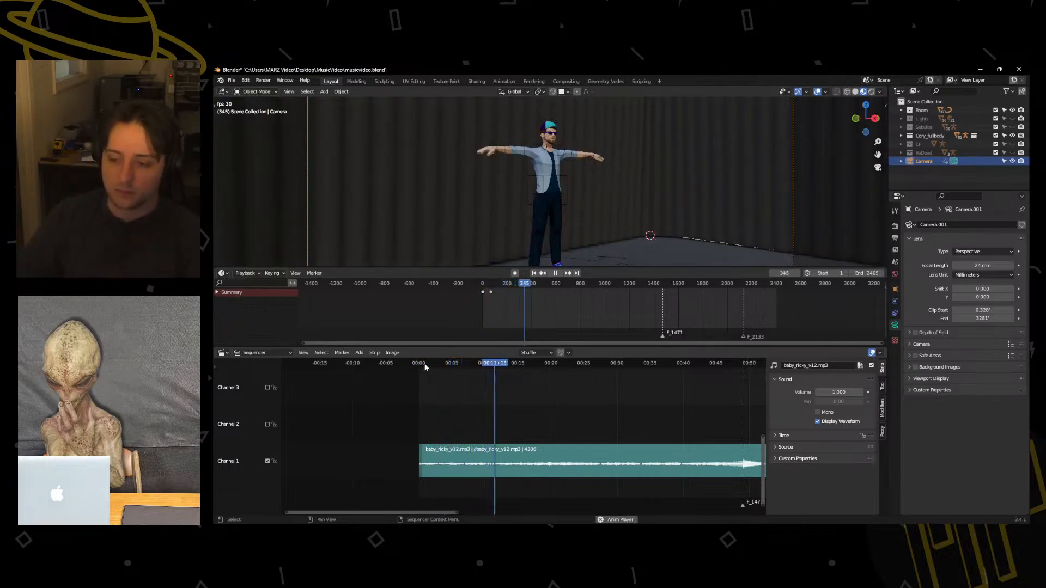
{"action": "key", "text": "space"}
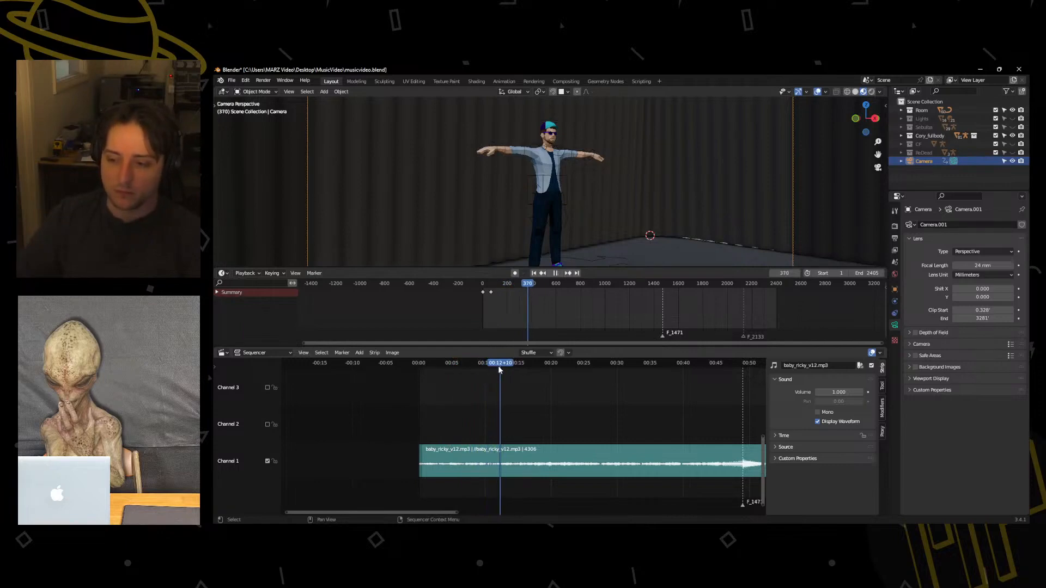
{"action": "left_click_drag", "start_coordinate": [498, 365], "coordinate": [488, 365]}
{"action": "key", "text": "space"}
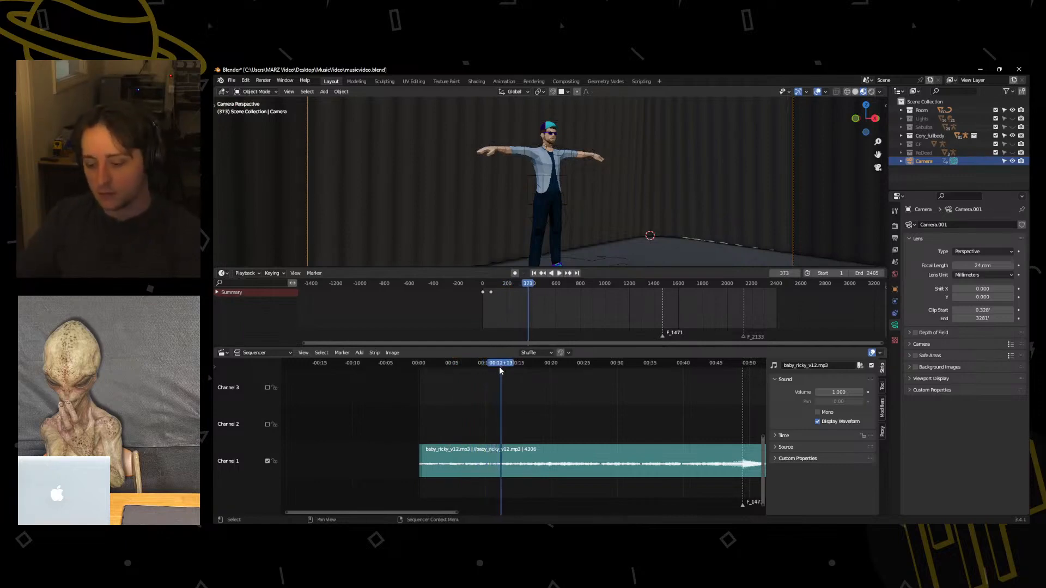
Play the song from the beginning once more and add a marker at frame 371 for the first shot change.
{"action": "left_click_drag", "start_coordinate": [500, 365], "coordinate": [419, 365]}
{"action": "key", "text": "space"}
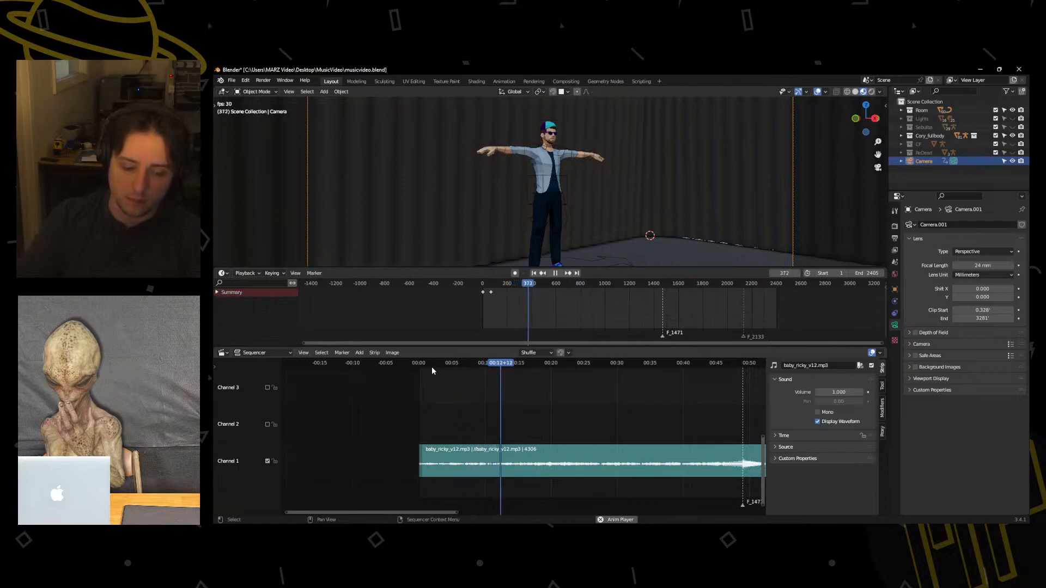
{"action": "key", "text": "space"}
{"action": "key", "text": "Left"}
{"action": "key", "text": "Left"}
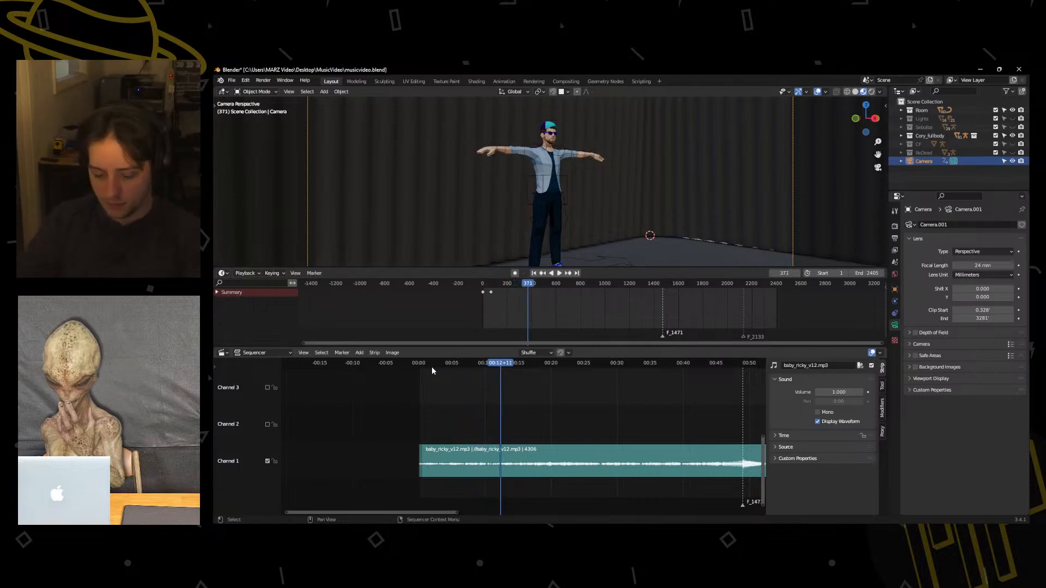
{"action": "key", "text": "m"}
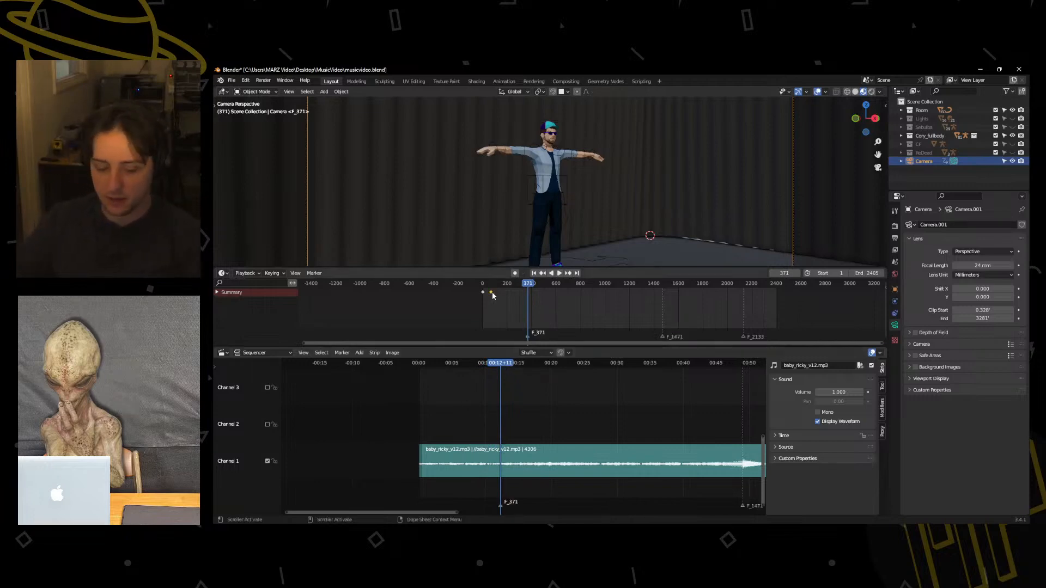
Move the second camera keyframe to the F_371 marker and keyframe the wide front view at frame 371.
{"action": "left_click_drag", "start_coordinate": [491, 293], "coordinate": [528, 297]}
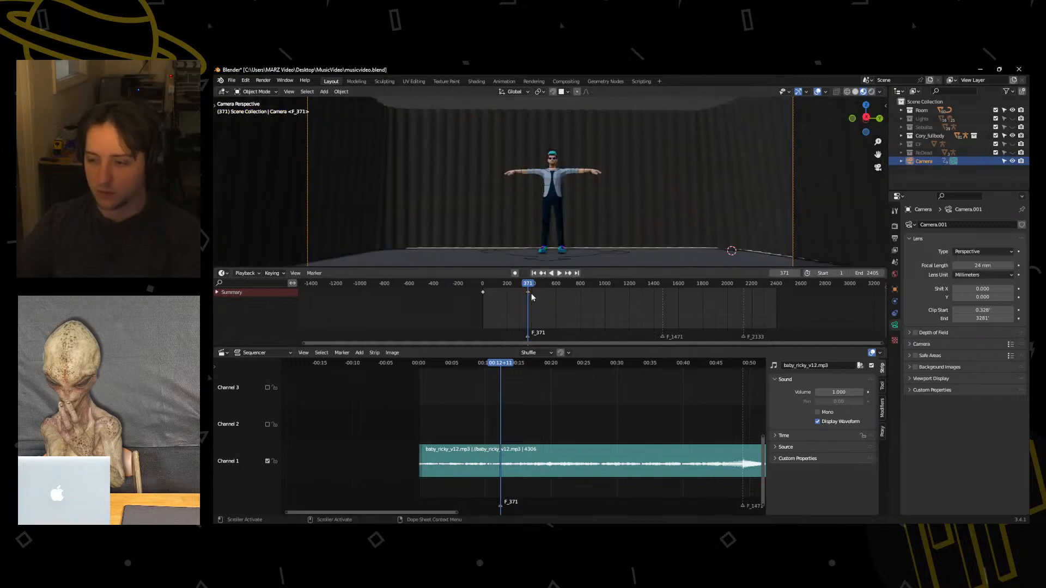
{"action": "key", "text": "i"}
{"action": "left_click", "coordinate": [546, 241]}
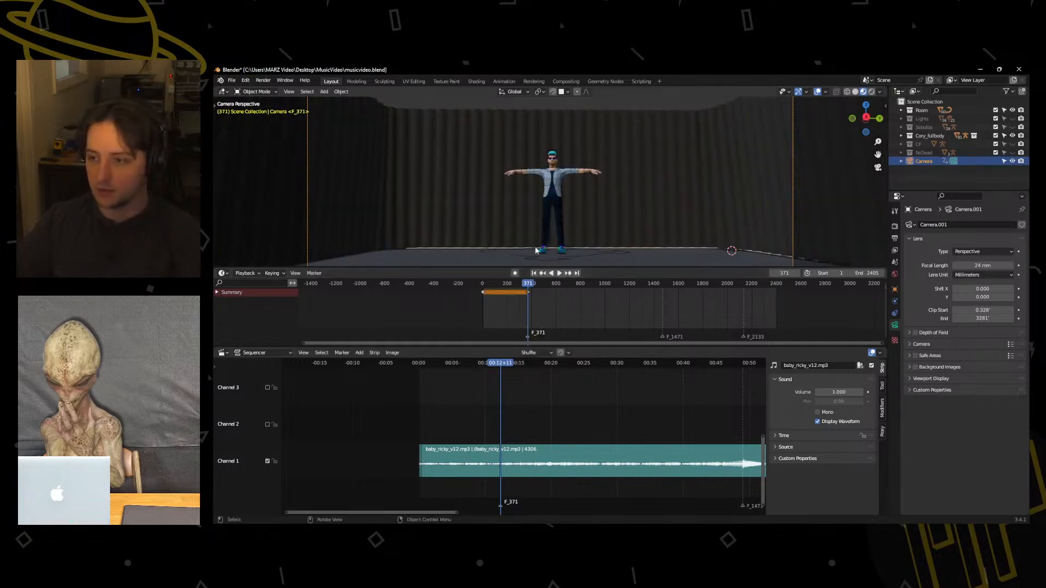
Fly the camera forward to a closer, centred view of the character's upper body and keyframe it at frame 371.
{"action": "key", "text": "shift+grave"}
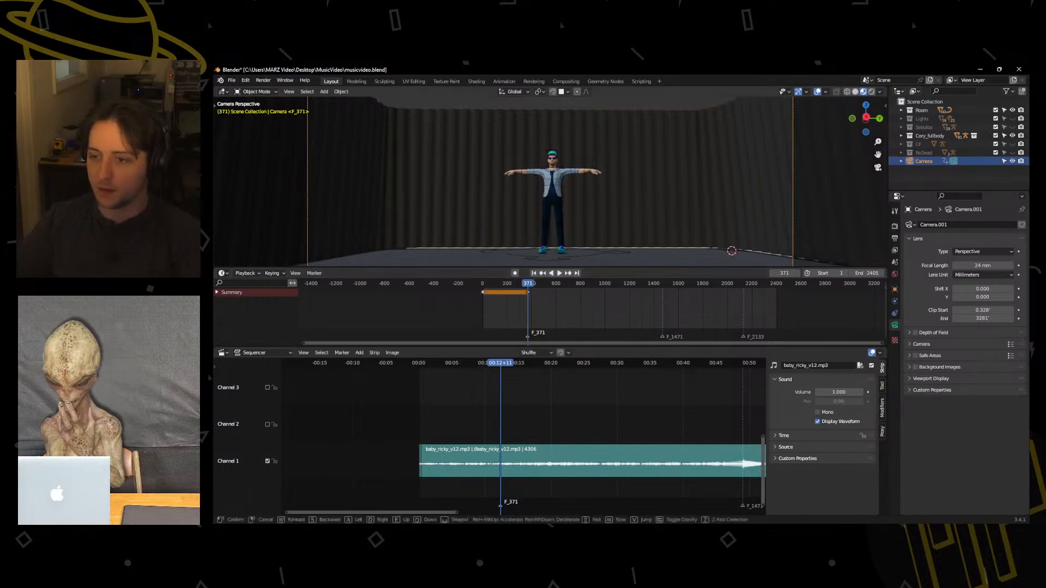
{"action": "key", "text": "w"}
{"action": "key", "text": "w"}
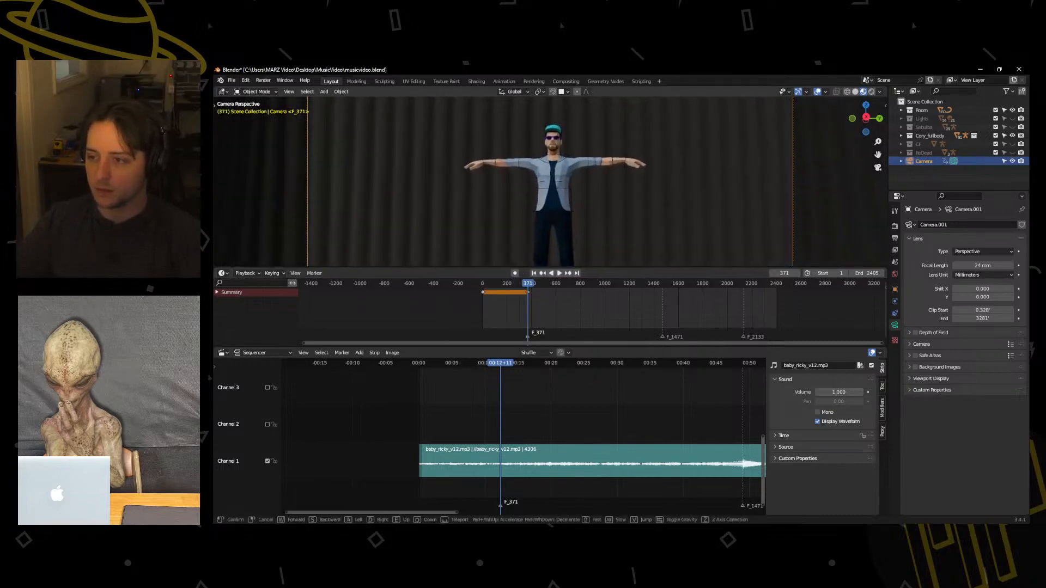
{"action": "left_click", "coordinate": [436, 260]}
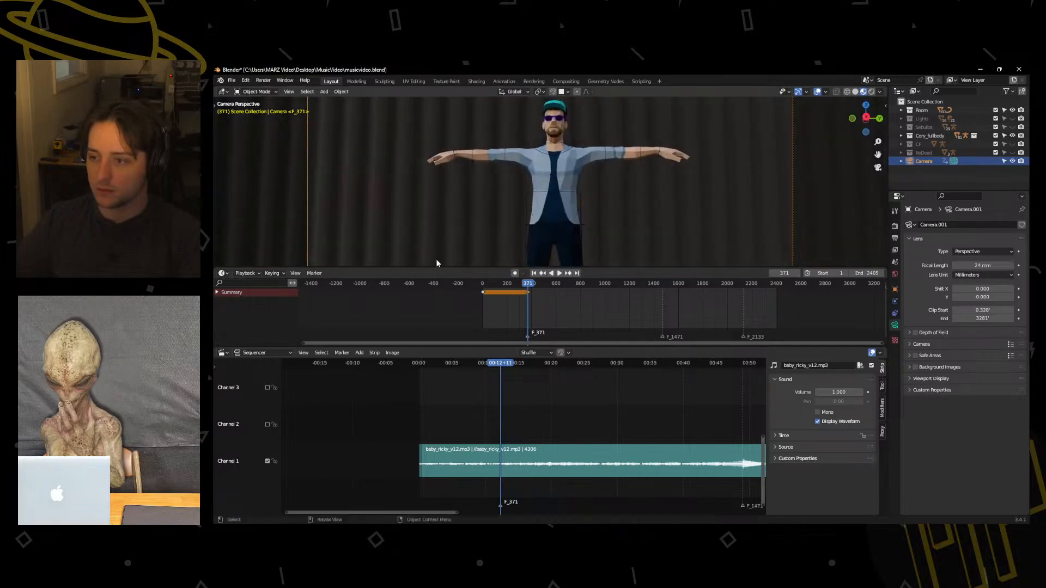
{"action": "key", "text": "i"}
{"action": "left_click", "coordinate": [504, 223]}
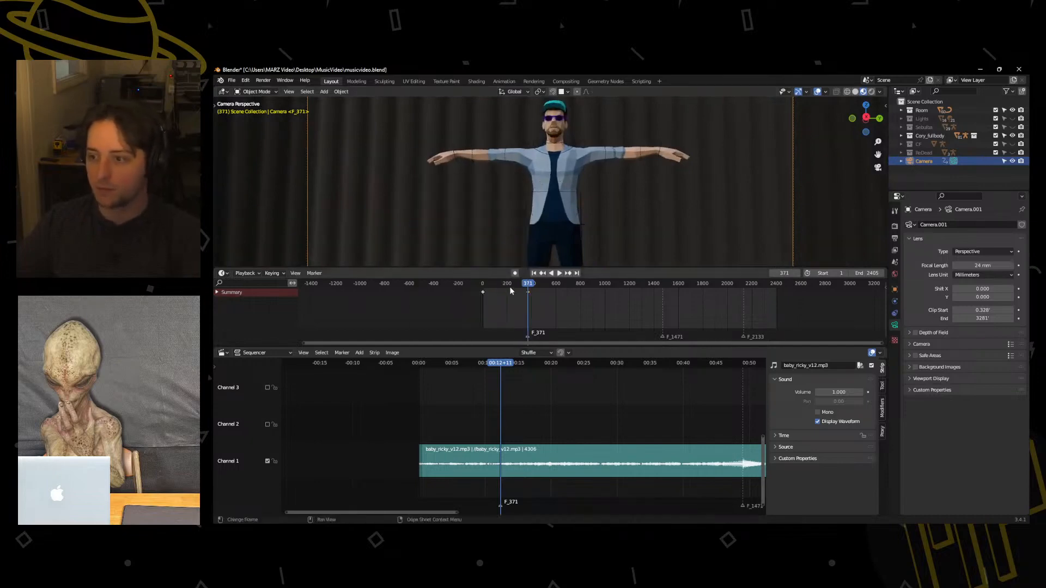
Set the interpolation of the first camera keyframe to Linear.
{"action": "mouse_move", "coordinate": [481, 289]}
{"action": "left_mouse_down"}
{"action": "mouse_move", "coordinate": [495, 288]}
{"action": "mouse_move", "coordinate": [484, 291]}
{"action": "left_mouse_up"}
{"action": "scroll", "coordinate": [509, 287], "scroll_direction": "up", "scroll_amount": 3}
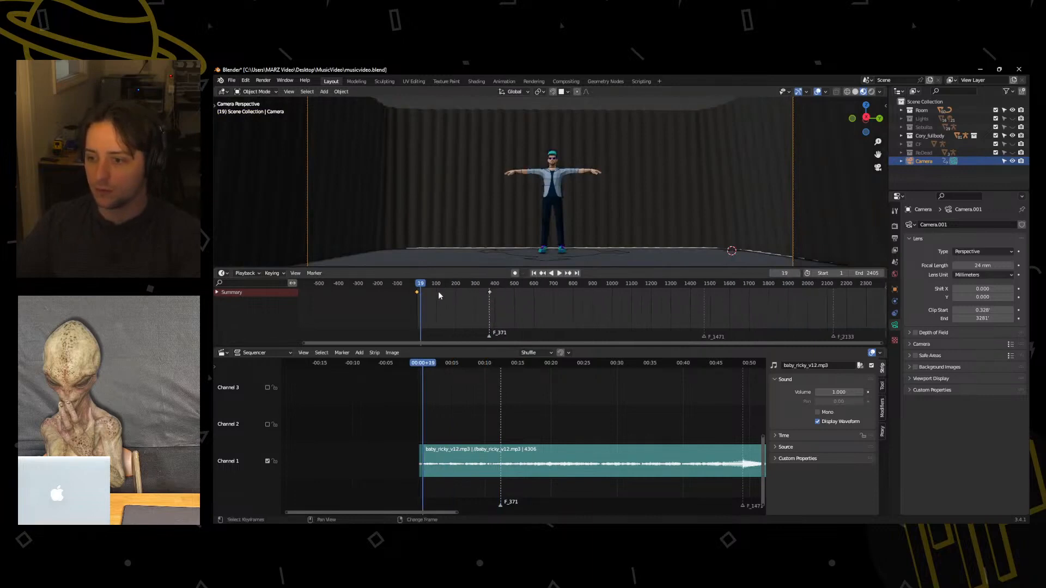
{"action": "right_click", "coordinate": [418, 295]}
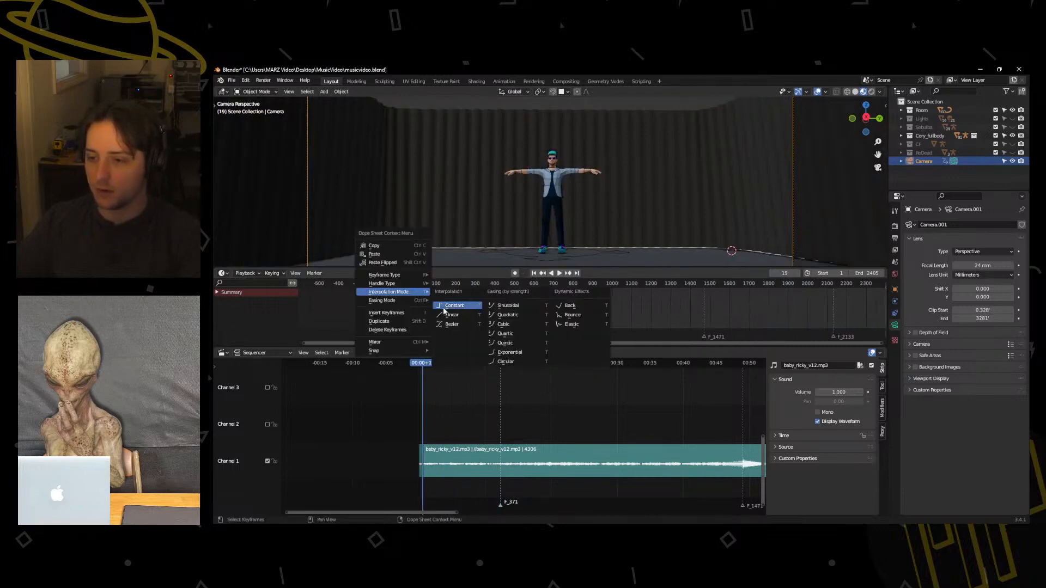
{"action": "left_click", "coordinate": [459, 316]}
Play the animation from frame 0 past the F_371 marker to review the camera push-in and the cut.
{"action": "left_click", "coordinate": [416, 288]}
{"action": "key", "text": "space"}
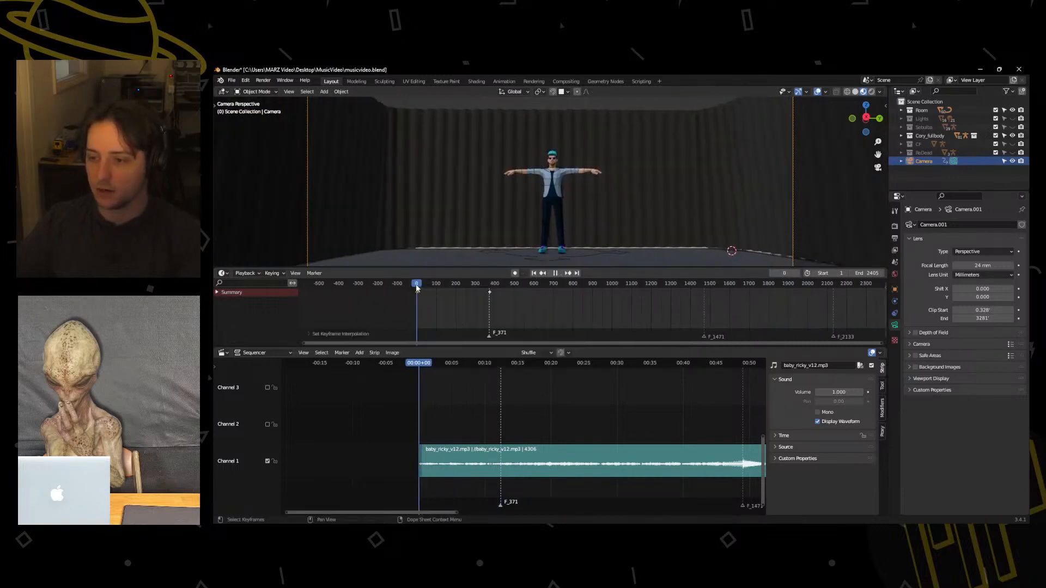
{"action": "key", "text": "space"}
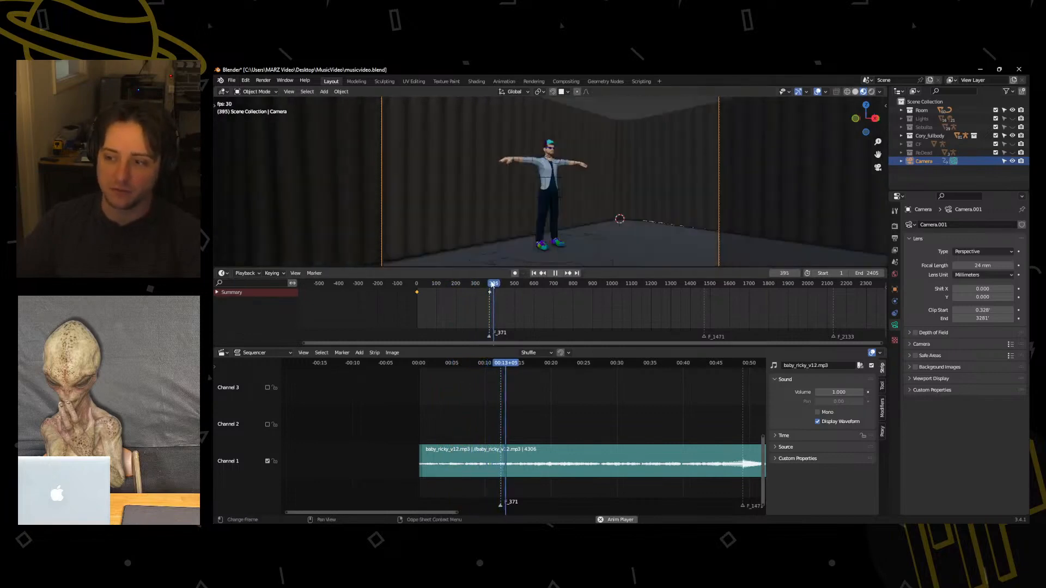
Stop playback and replay the shot from frame 0 across the F_371 marker to check the cut against the music.
{"action": "key", "text": "space"}
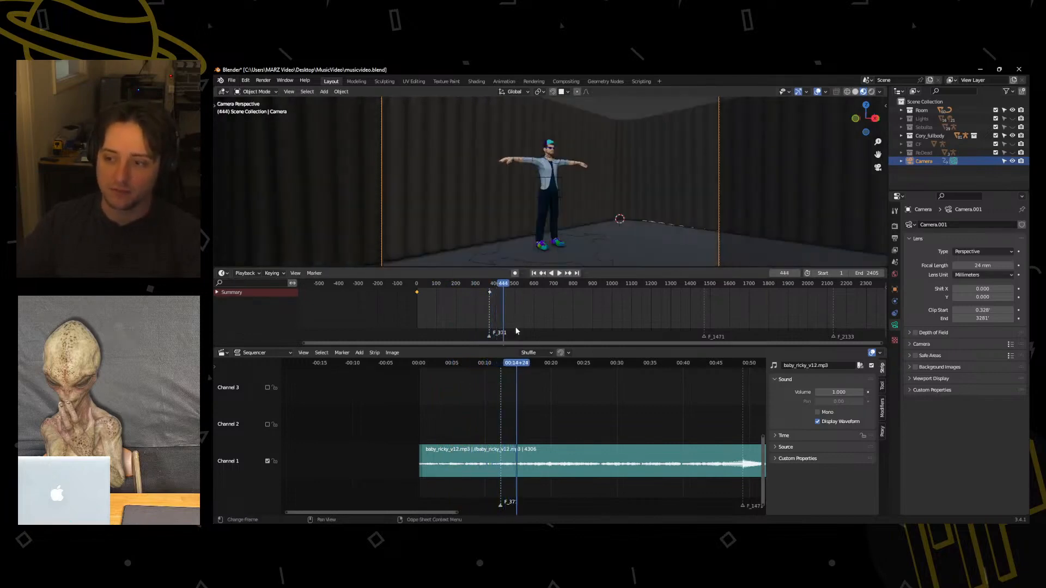
{"action": "left_click_drag", "start_coordinate": [517, 364], "coordinate": [501, 364]}
{"action": "key", "text": "space"}
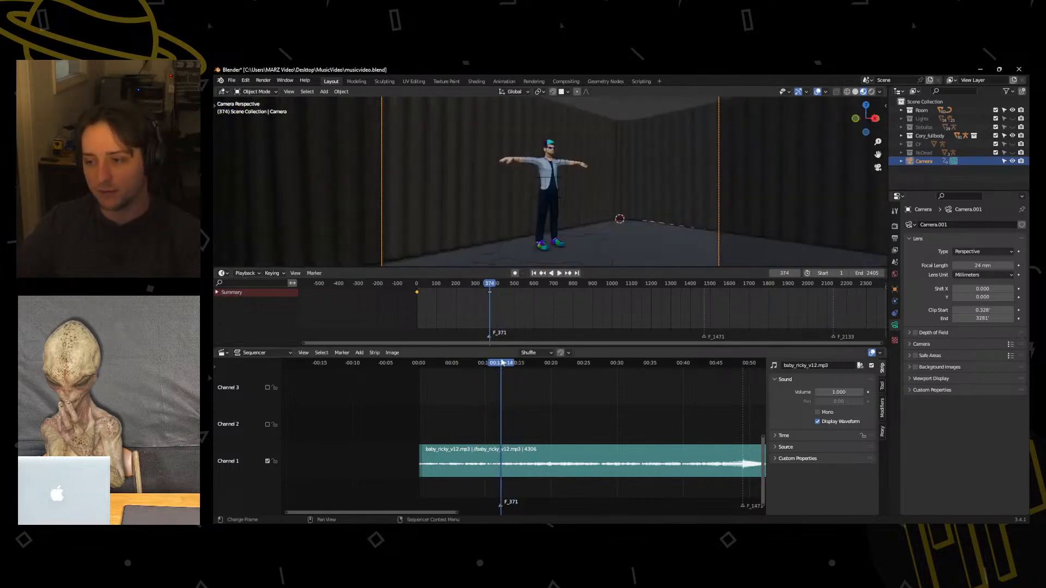
{"action": "left_click_drag", "start_coordinate": [502, 362], "coordinate": [417, 362]}
{"action": "key", "text": "space"}
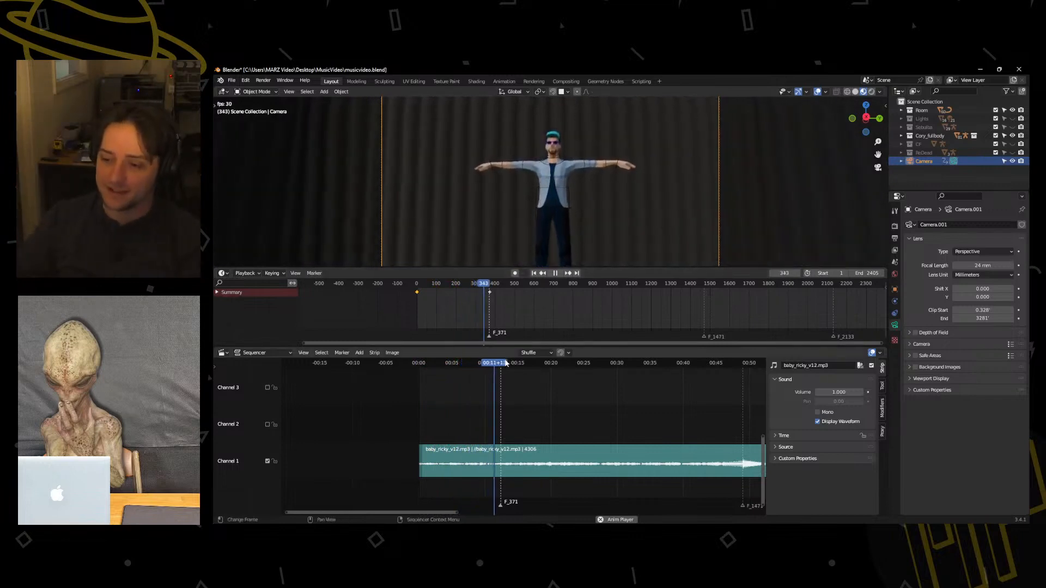
{"action": "key", "text": "space"}
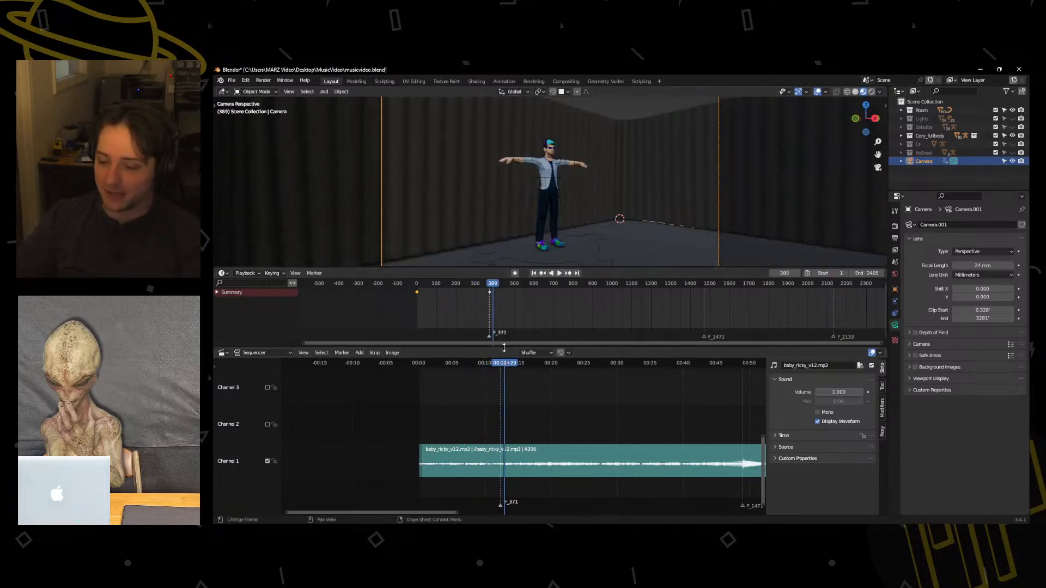
Play the song from the F_371 marker onward to listen for the next camera change.
{"action": "mouse_move", "coordinate": [510, 364]}
{"action": "left_mouse_down"}
{"action": "mouse_move", "coordinate": [497, 364]}
{"action": "mouse_move", "coordinate": [522, 370]}
{"action": "mouse_move", "coordinate": [500, 368]}
{"action": "left_mouse_up"}
{"action": "key", "text": "space"}
{"action": "key", "text": "space"}
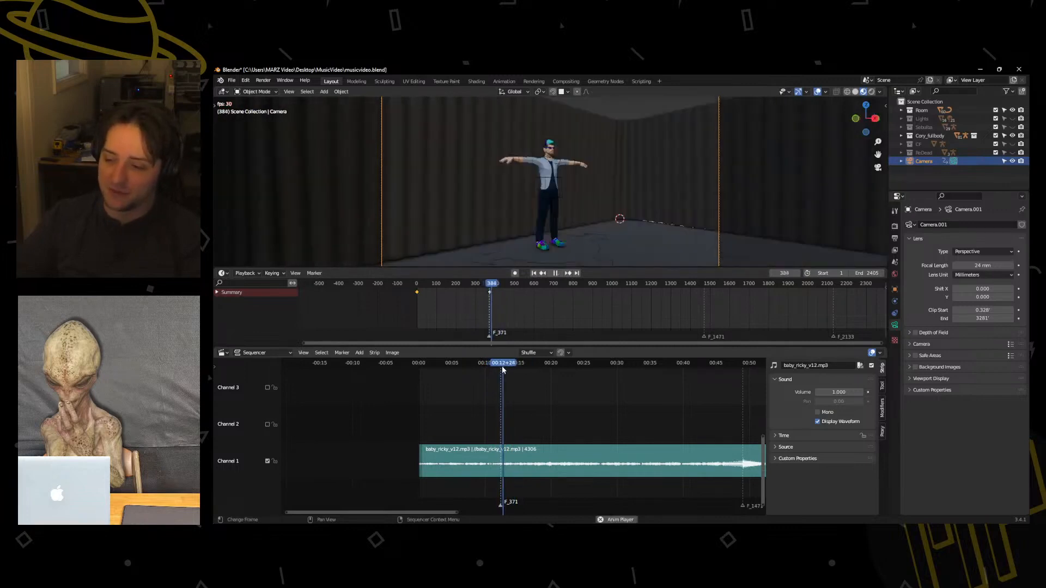
{"action": "key", "text": "space"}
{"action": "key", "text": "space"}
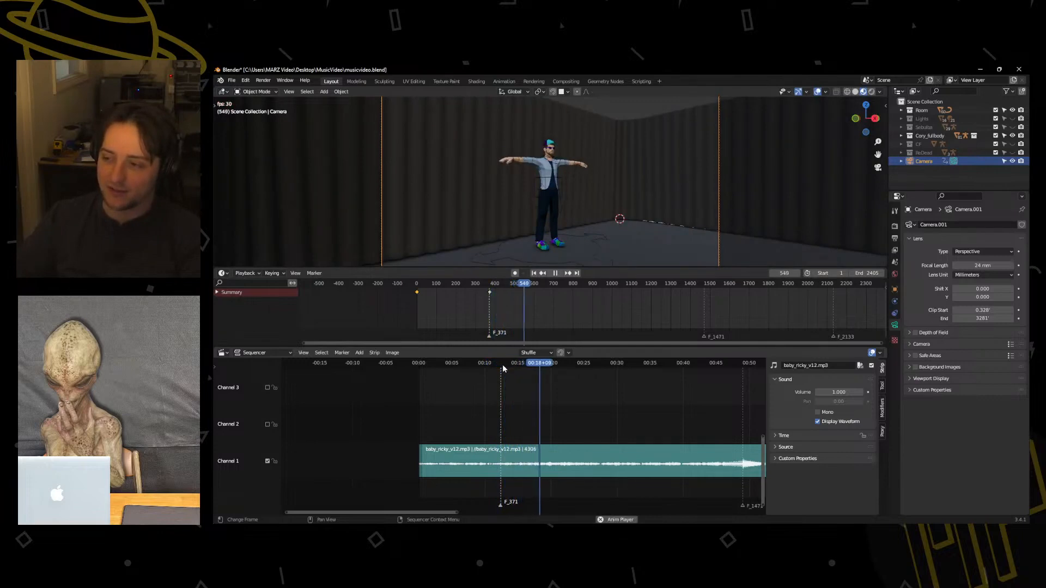
{"action": "left_click_drag", "start_coordinate": [502, 365], "coordinate": [489, 365]}
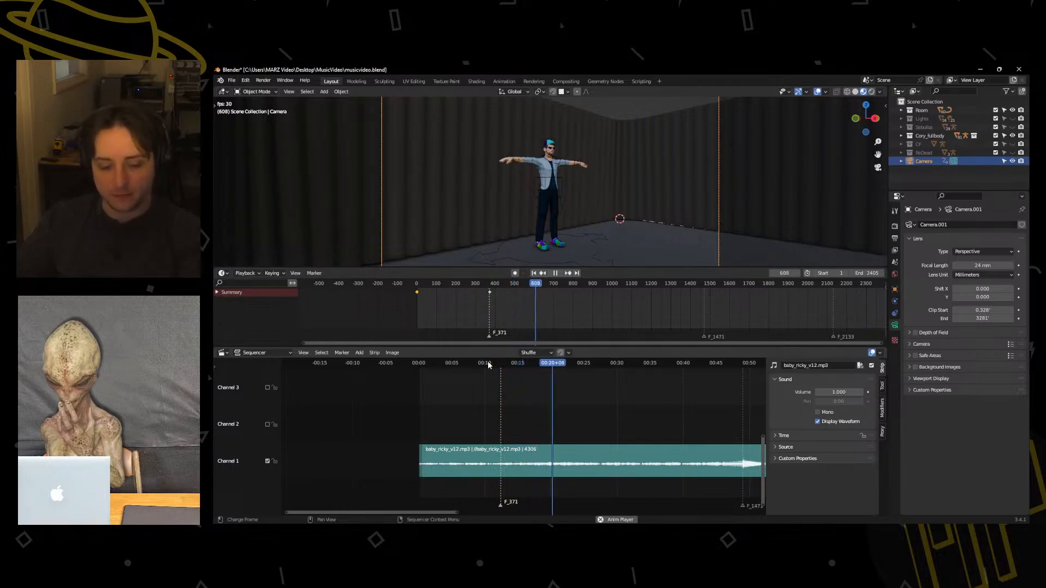
{"action": "key", "text": "space"}
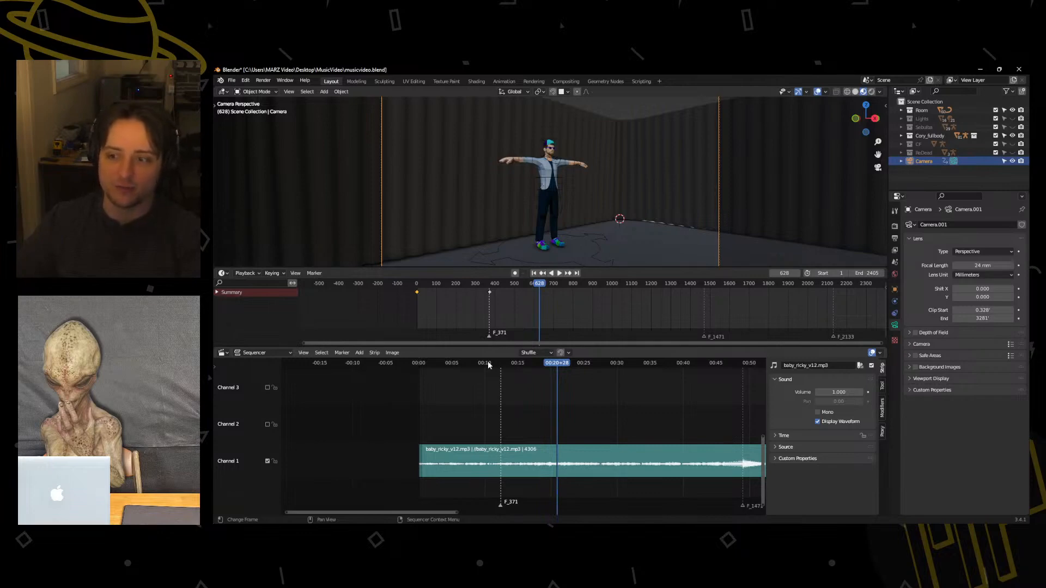
Play the song from about frame 325 to find the next beat and mark it at frame 741.
{"action": "left_click", "coordinate": [488, 364]}
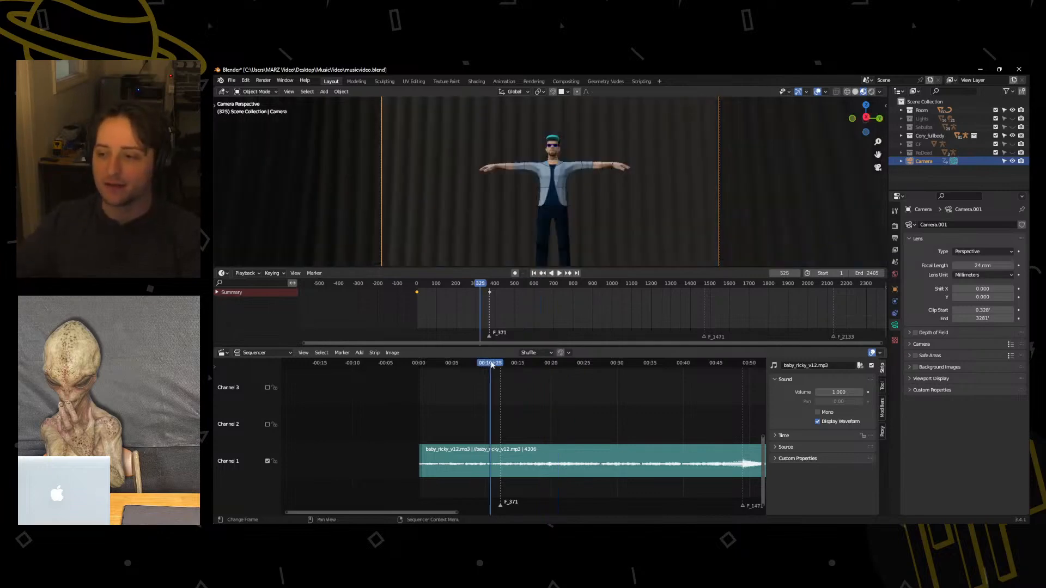
{"action": "key", "text": "space"}
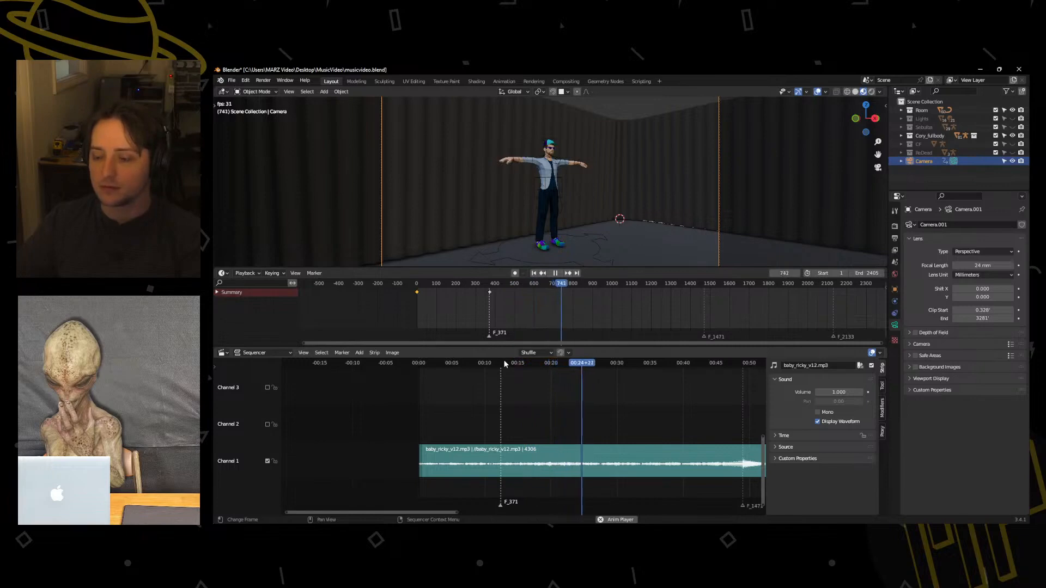
{"action": "key", "text": "space"}
{"action": "left_click_drag", "start_coordinate": [578, 364], "coordinate": [574, 365]}
{"action": "key", "text": "space"}
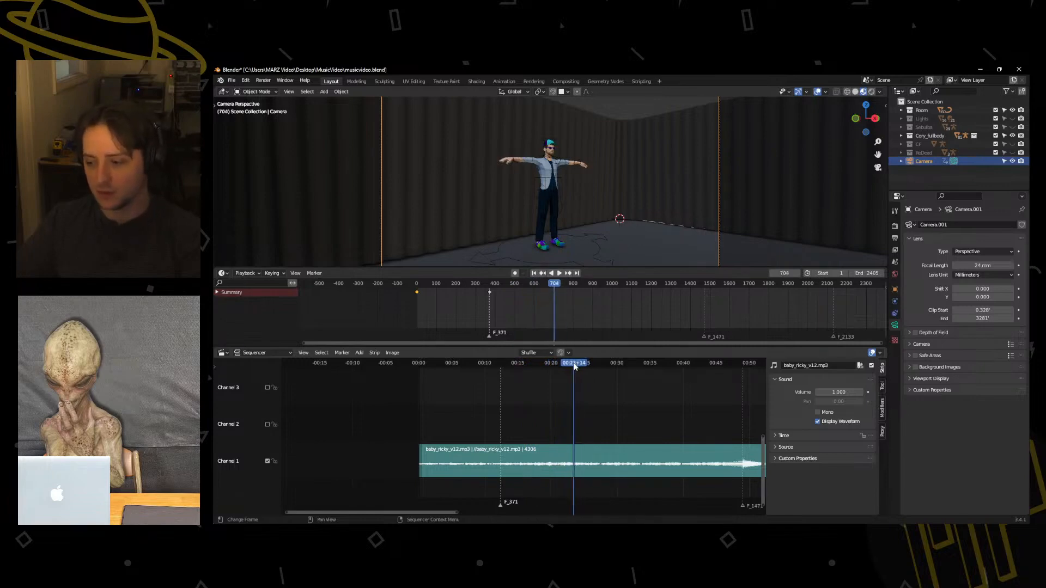
{"action": "key", "text": "space"}
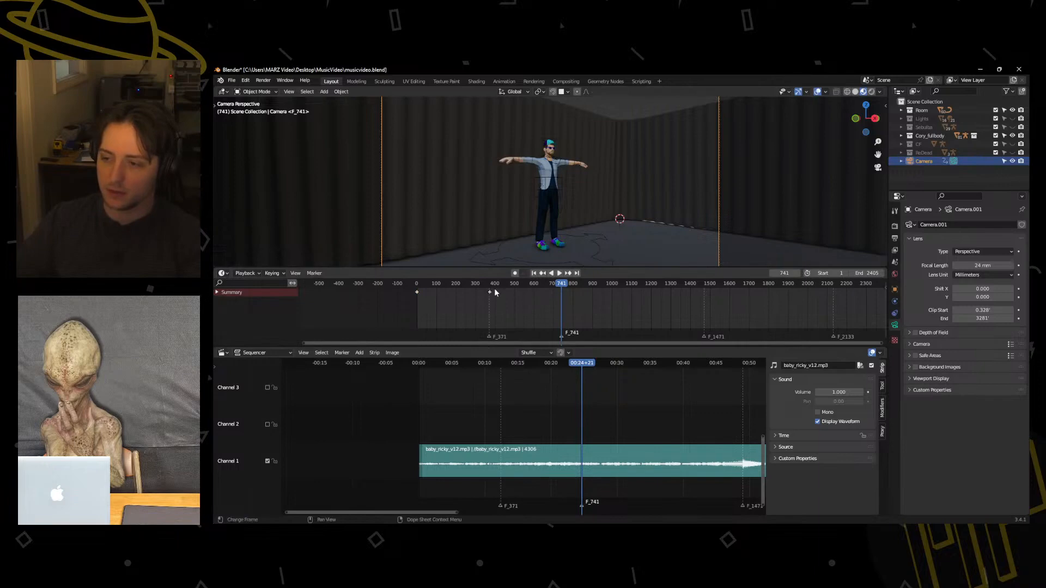
Try to fly the camera past the character to a downward floor view at frame 372, and undo it.
{"action": "left_click_drag", "start_coordinate": [495, 290], "coordinate": [515, 285]}
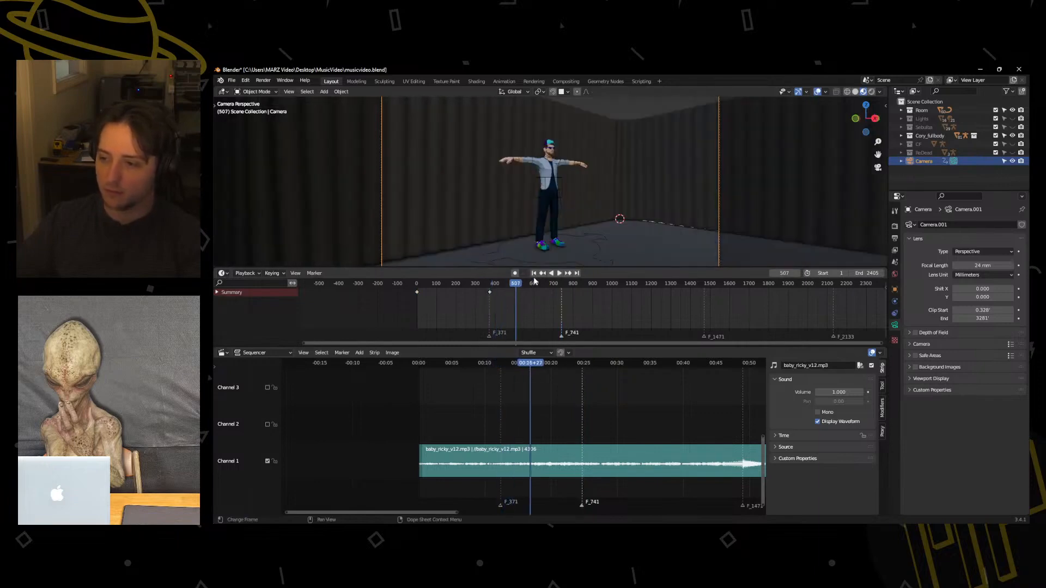
{"action": "left_click", "coordinate": [542, 274]}
{"action": "key", "text": "shift+grave"}
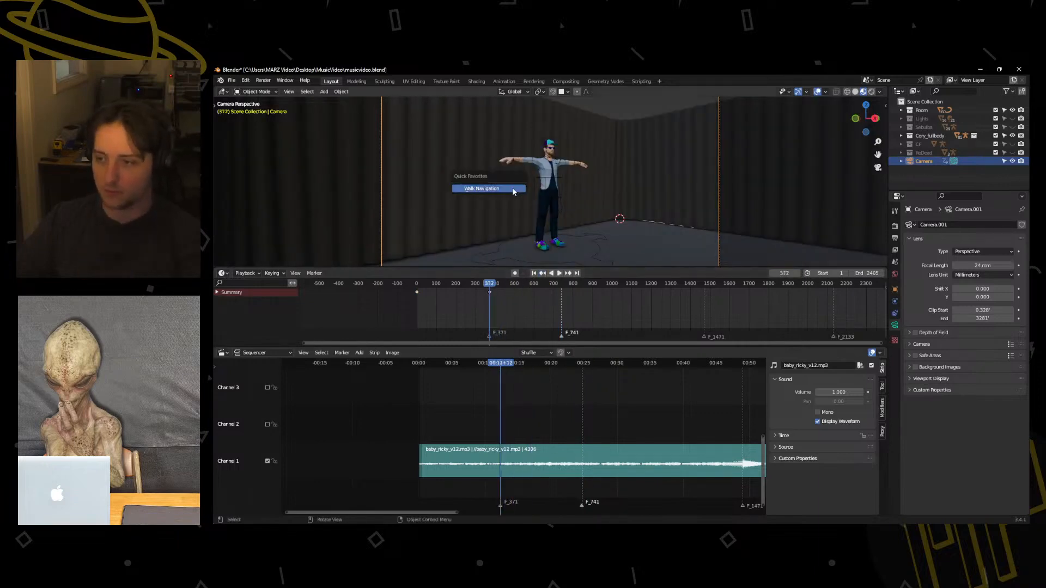
{"action": "key", "text": "w"}
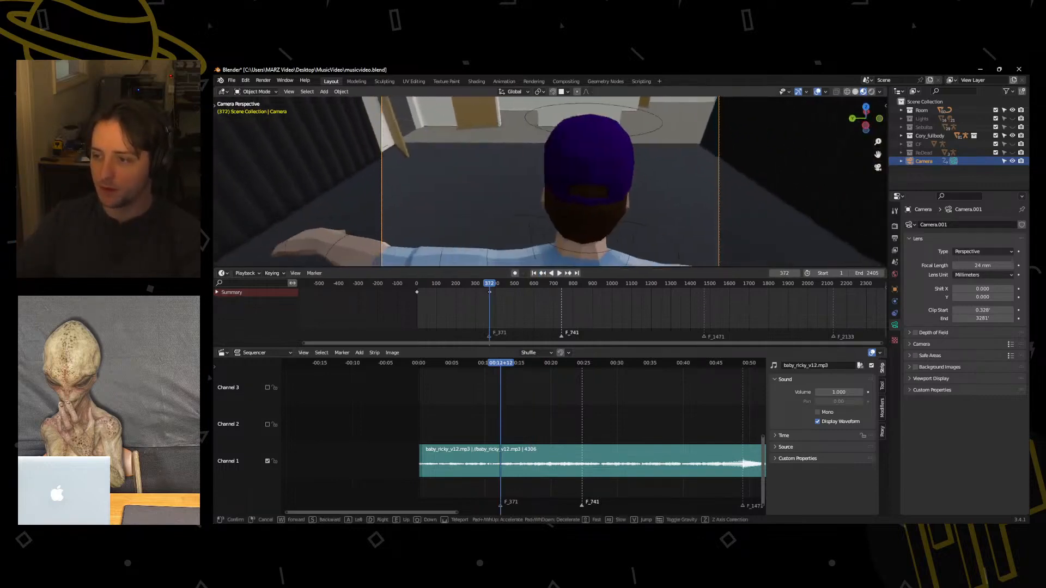
{"action": "key", "text": "w"}
{"action": "key", "text": "s"}
{"action": "key", "text": "w"}
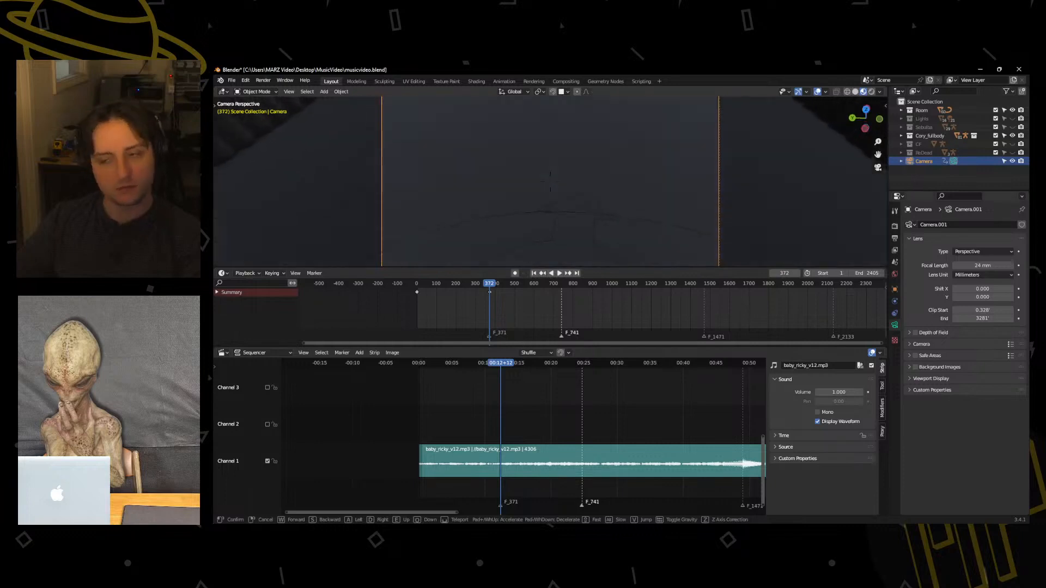
{"action": "key", "text": "s"}
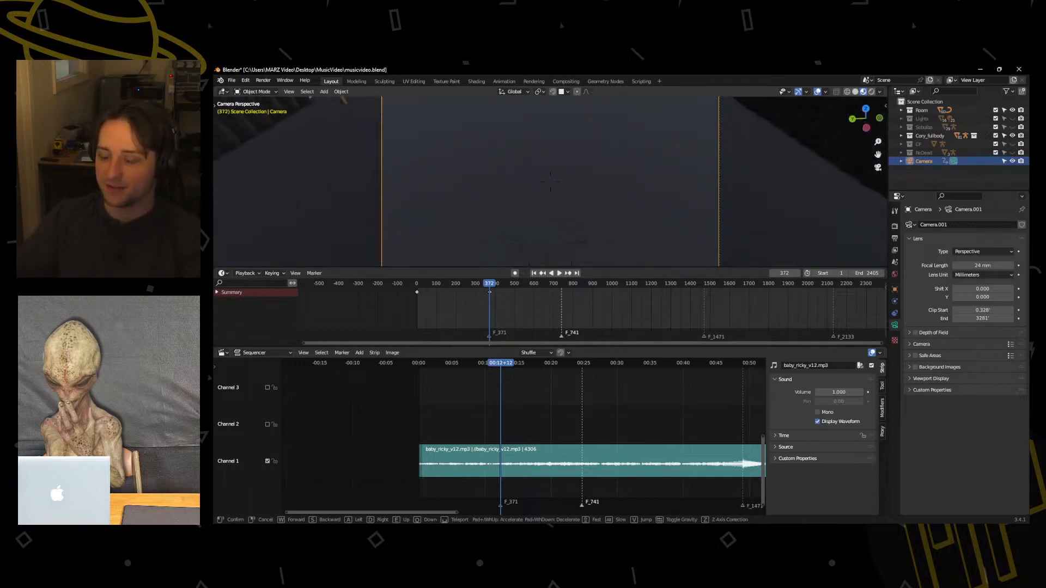
{"action": "left_click", "coordinate": [550, 181]}
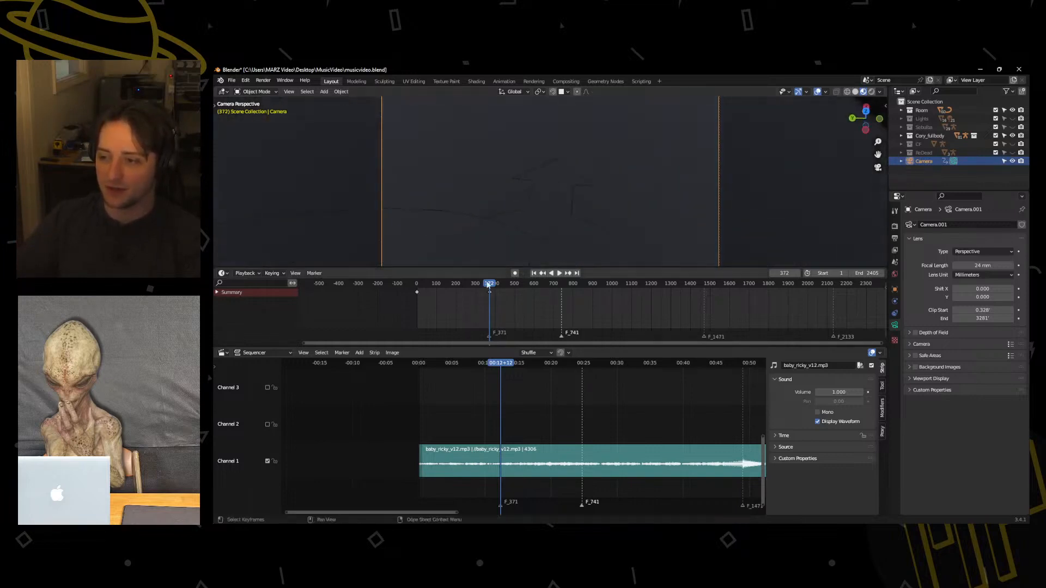
{"action": "left_click_drag", "start_coordinate": [492, 284], "coordinate": [489, 285]}
{"action": "key", "text": "ctrl+z"}
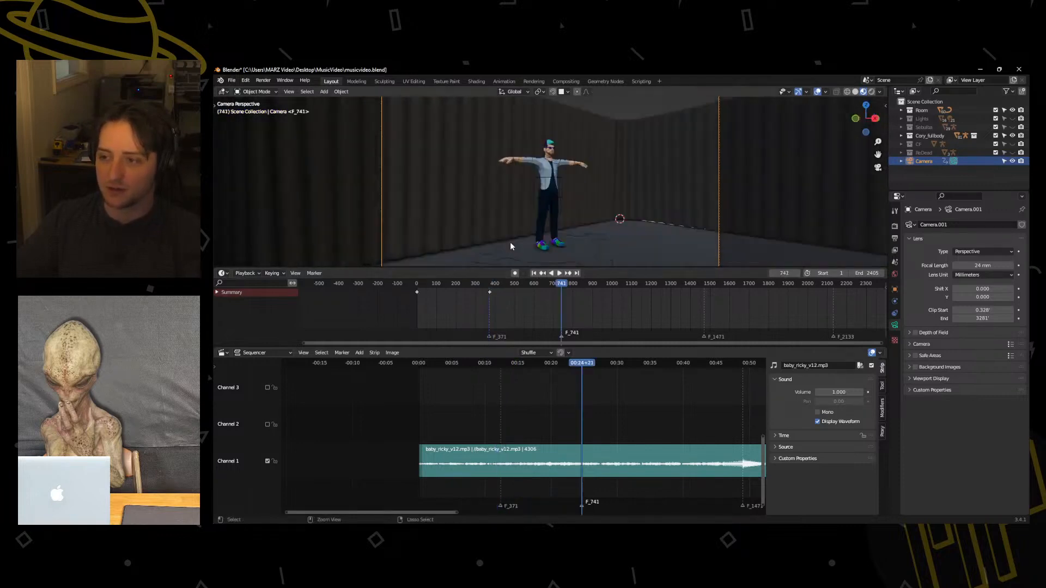
Try to fly the camera at frame 372 to a steep overhead view looking down behind the character.
{"action": "left_click", "coordinate": [542, 273]}
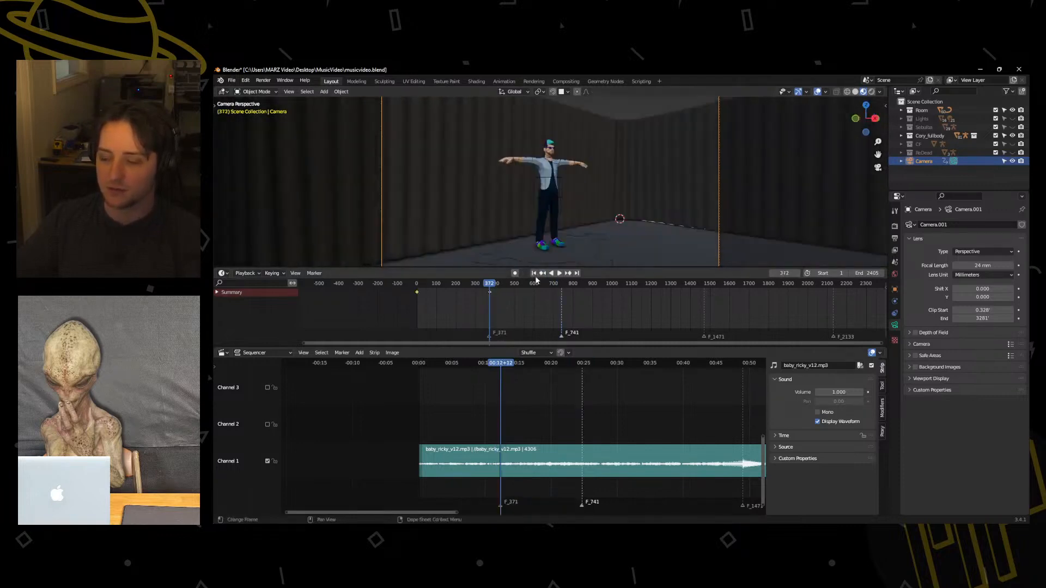
{"action": "left_click", "coordinate": [517, 216]}
{"action": "key", "text": "w"}
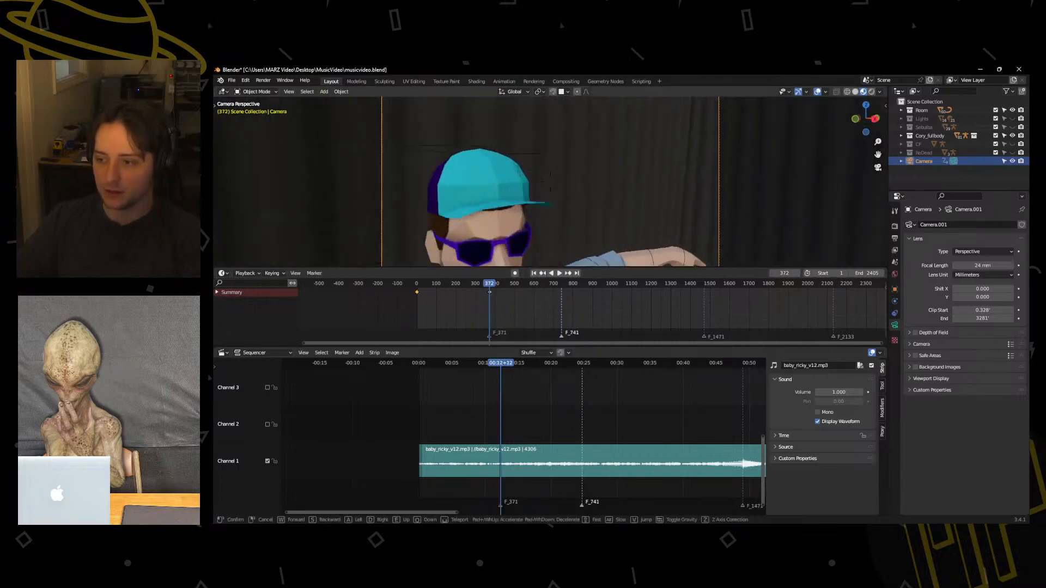
{"action": "key", "text": "d"}
{"action": "key", "text": "a"}
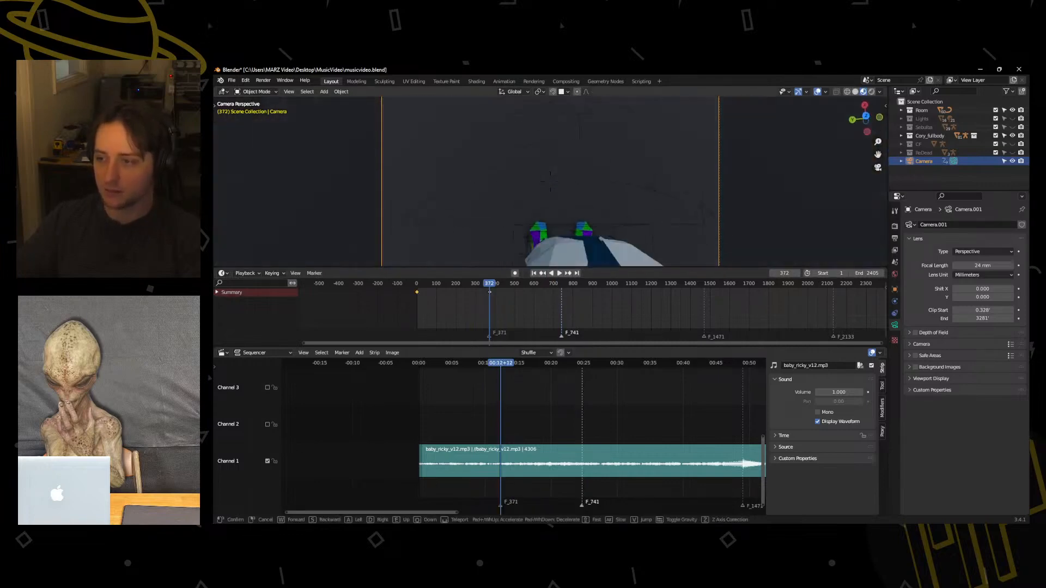
{"action": "key", "text": "d"}
{"action": "key", "text": "s"}
{"action": "key", "text": "w"}
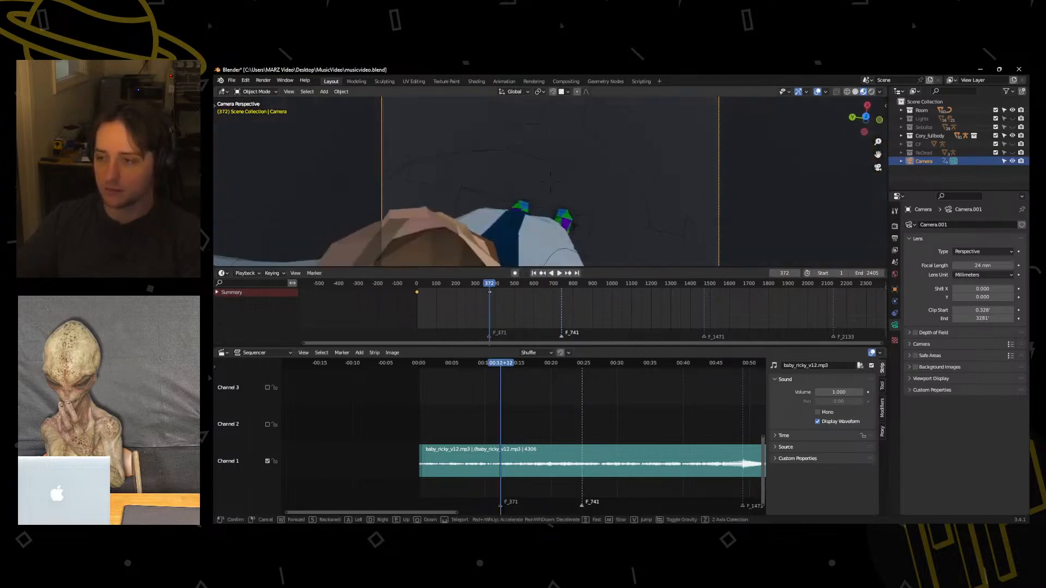
{"action": "key", "text": "s"}
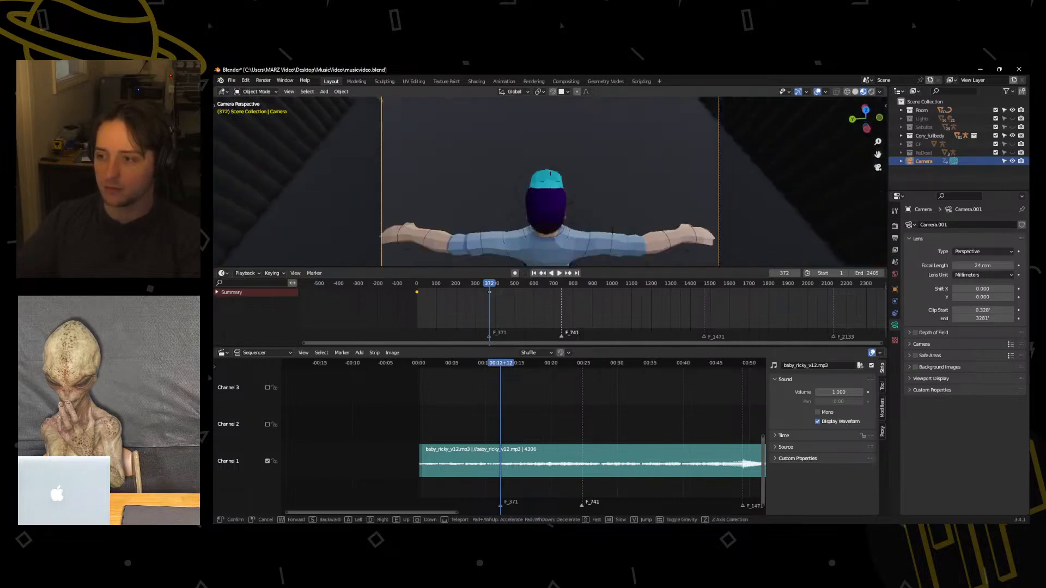
{"action": "key", "text": "w"}
{"action": "key", "text": "w"}
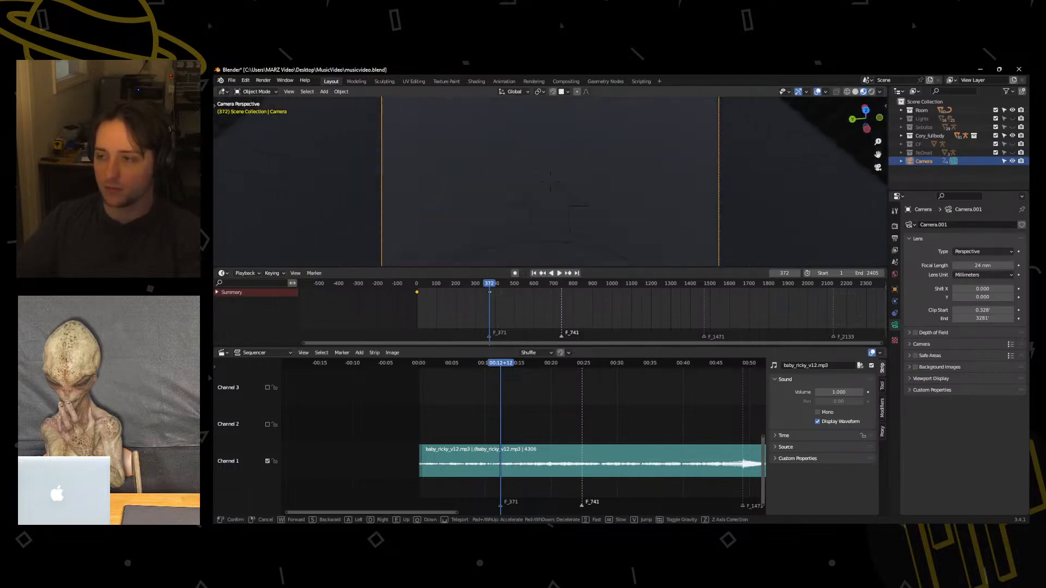
{"action": "key", "text": "s"}
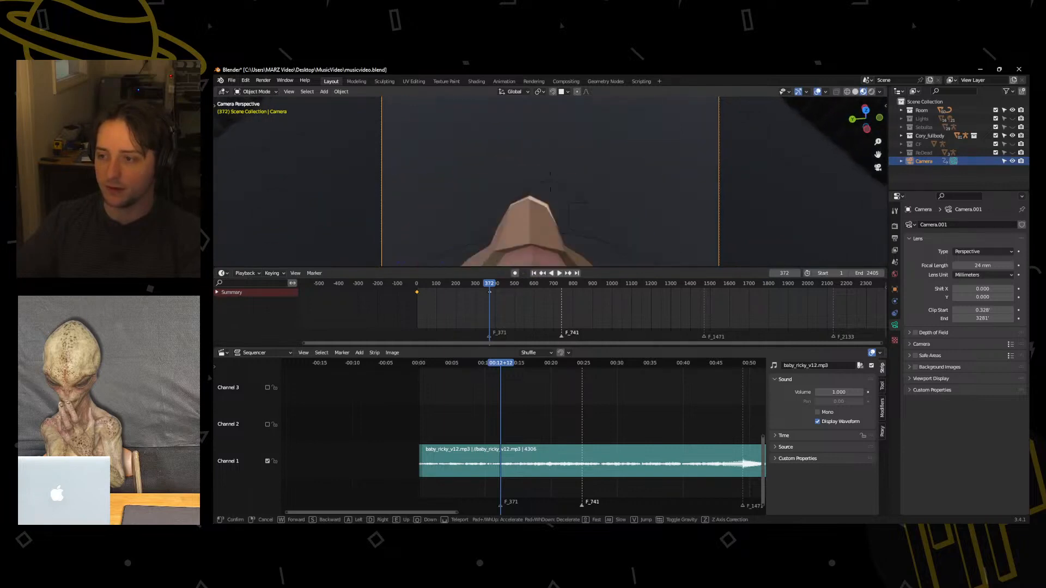
{"action": "key", "text": "s"}
{"action": "key", "text": "w"}
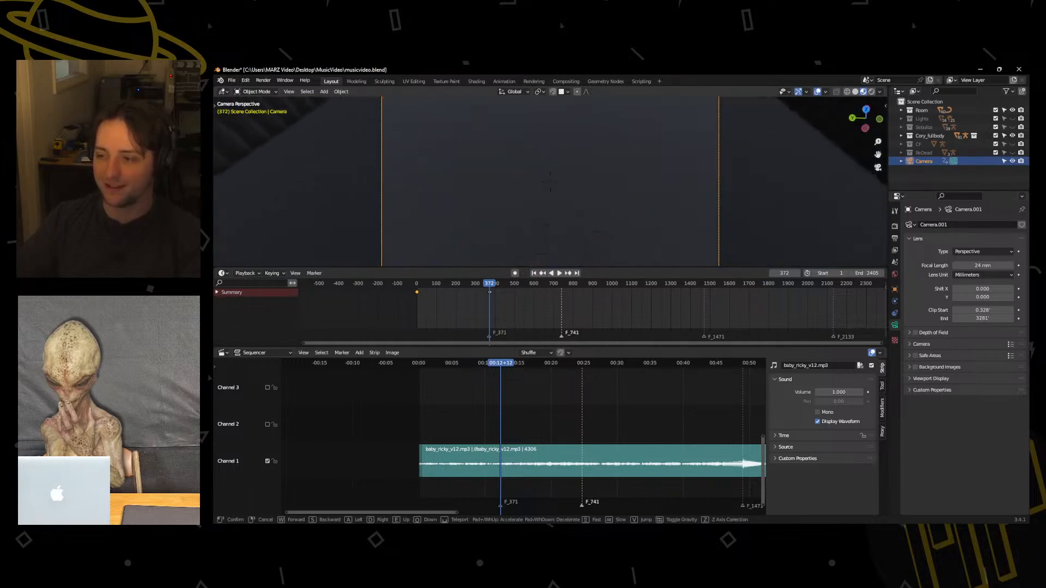
{"action": "key", "text": "s"}
{"action": "key", "text": "w"}
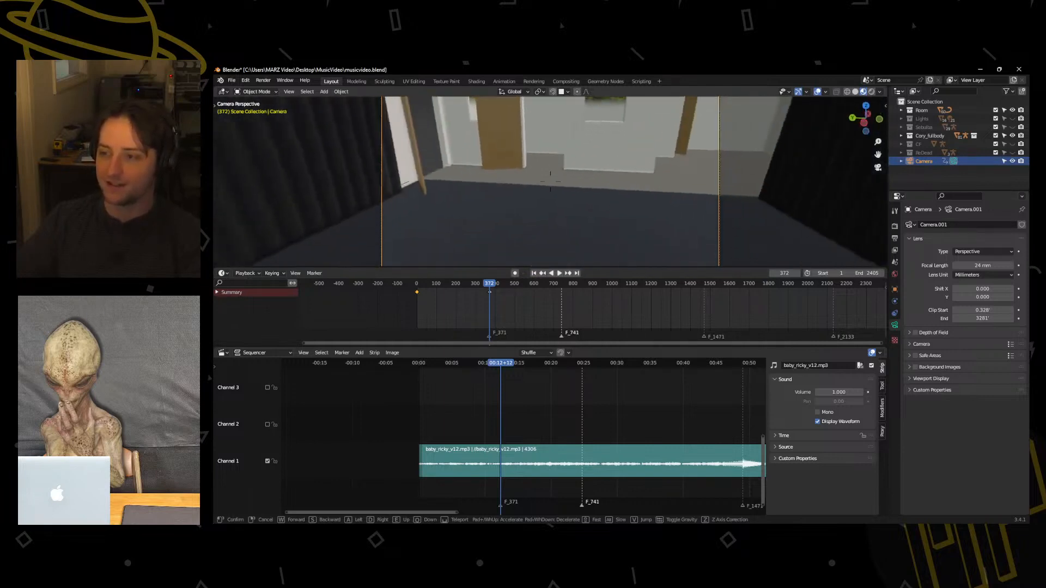
Turn on auto keying and test-play the animation from frame 372.
{"action": "left_click", "coordinate": [511, 237]}
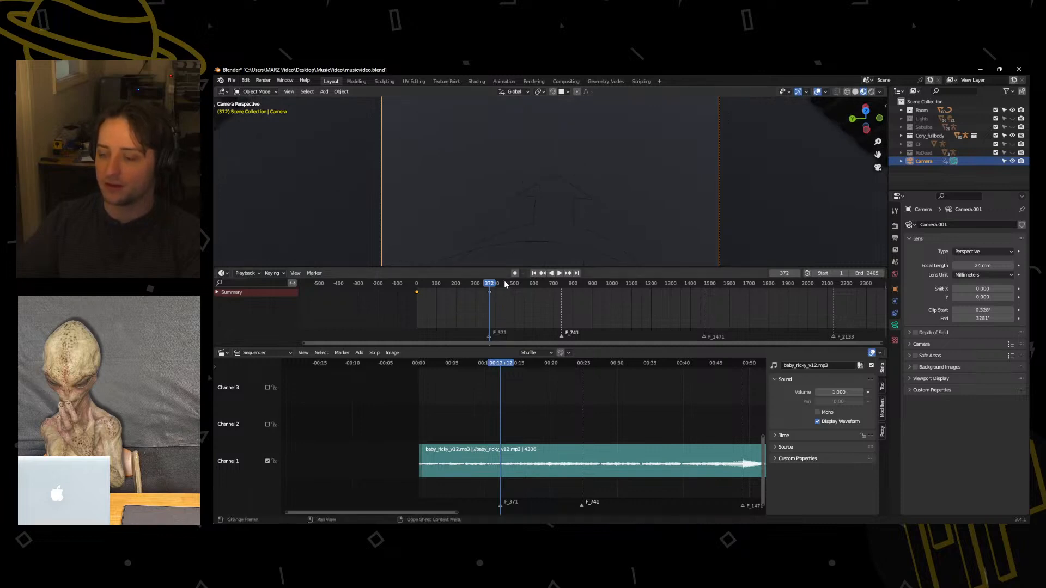
{"action": "left_click", "coordinate": [559, 274]}
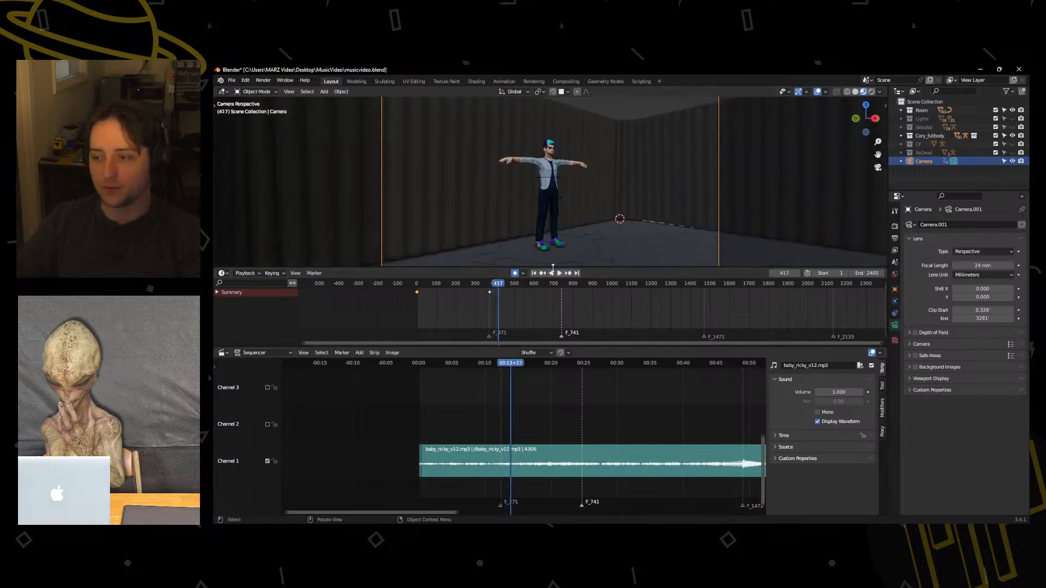
{"action": "key", "text": "Escape"}
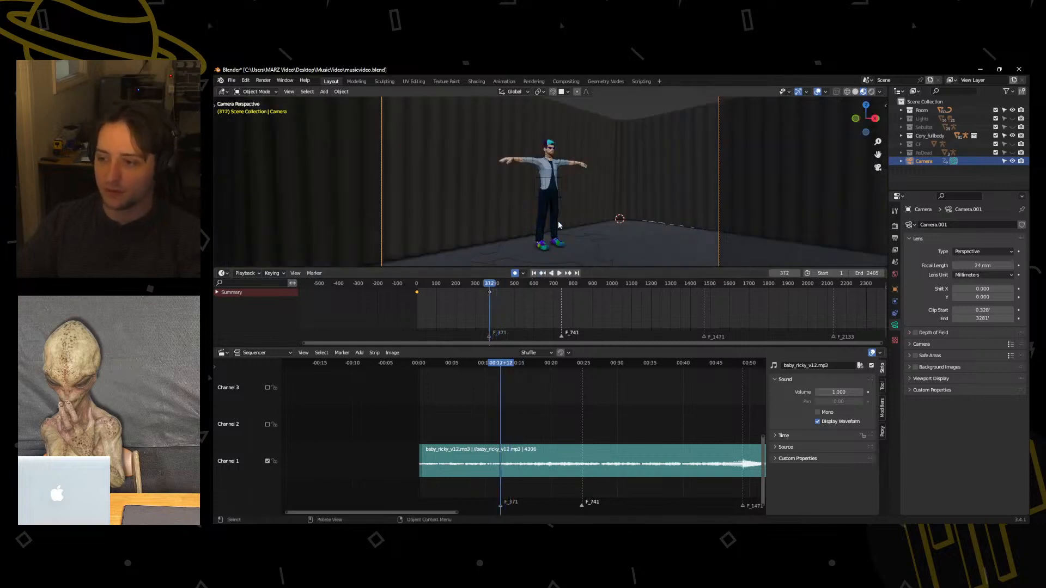
Fly the camera at frame 372 past the character to a downward view across the floor toward the room's open end.
{"action": "key", "text": "shift+grave"}
{"action": "key", "text": "w"}
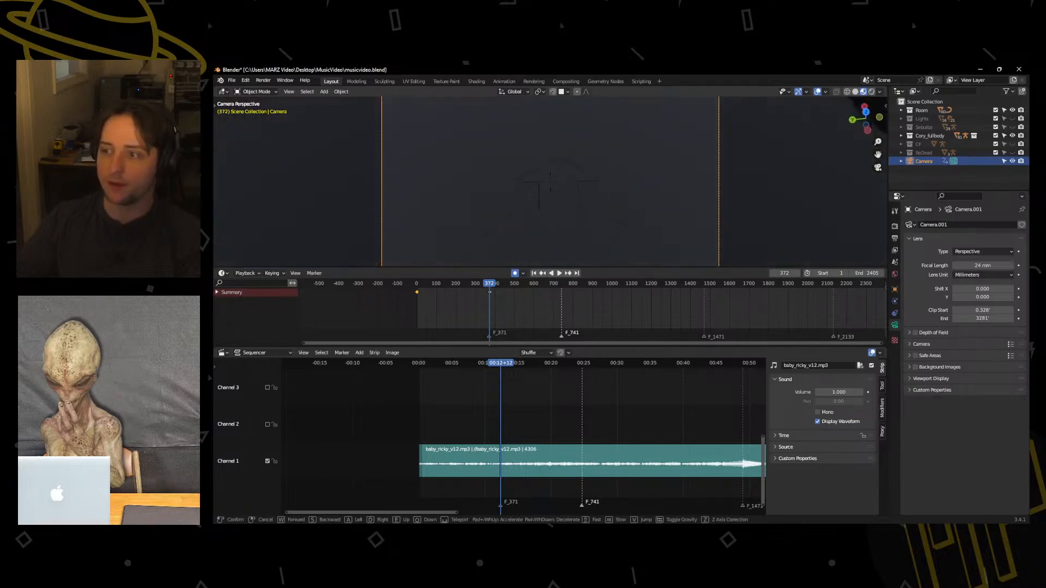
{"action": "key", "text": "s"}
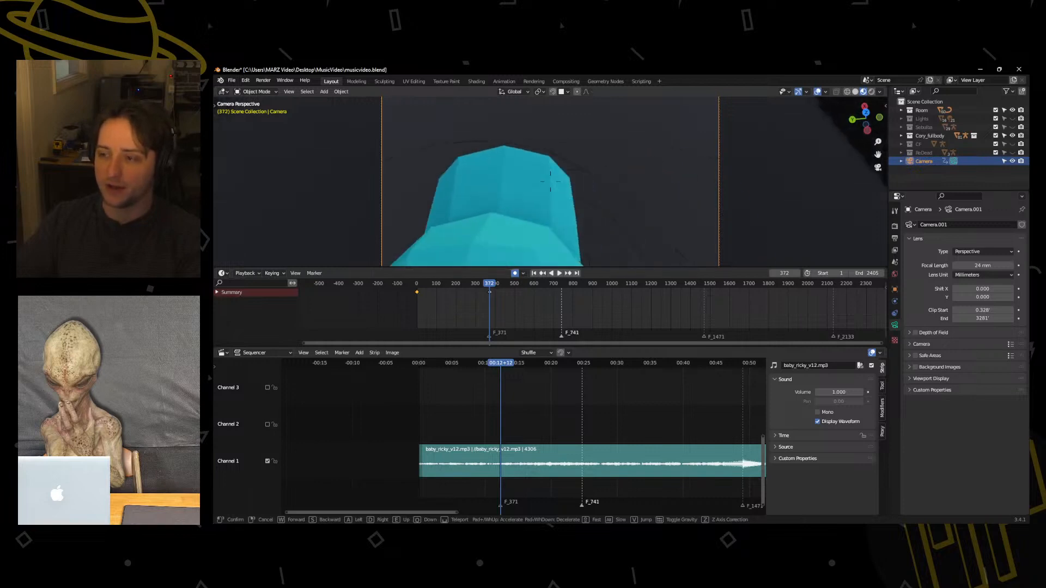
{"action": "key", "text": "s"}
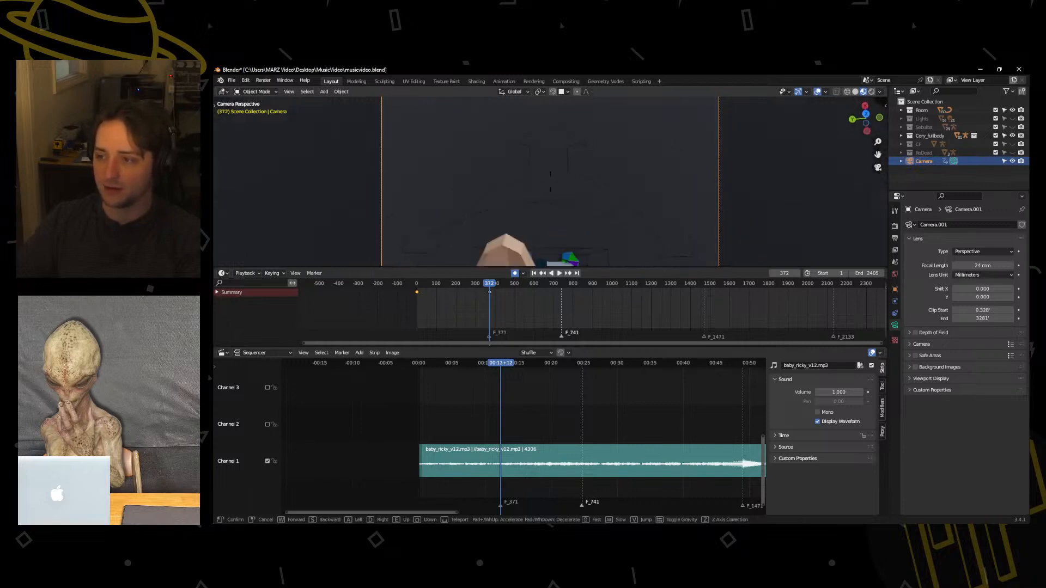
{"action": "key", "text": "a"}
{"action": "key", "text": "d"}
{"action": "key", "text": "a"}
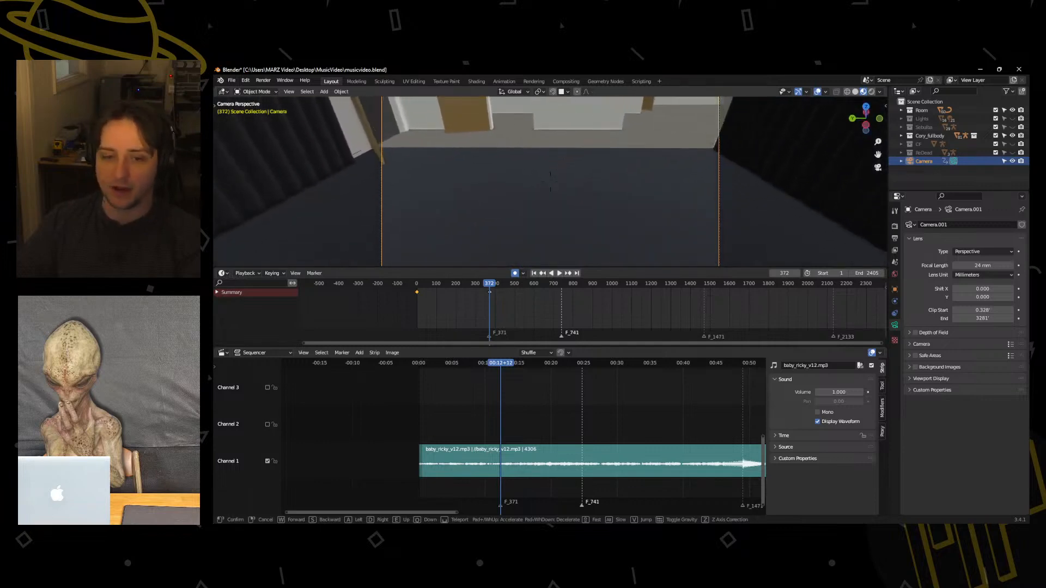
{"action": "left_click", "coordinate": [558, 221]}
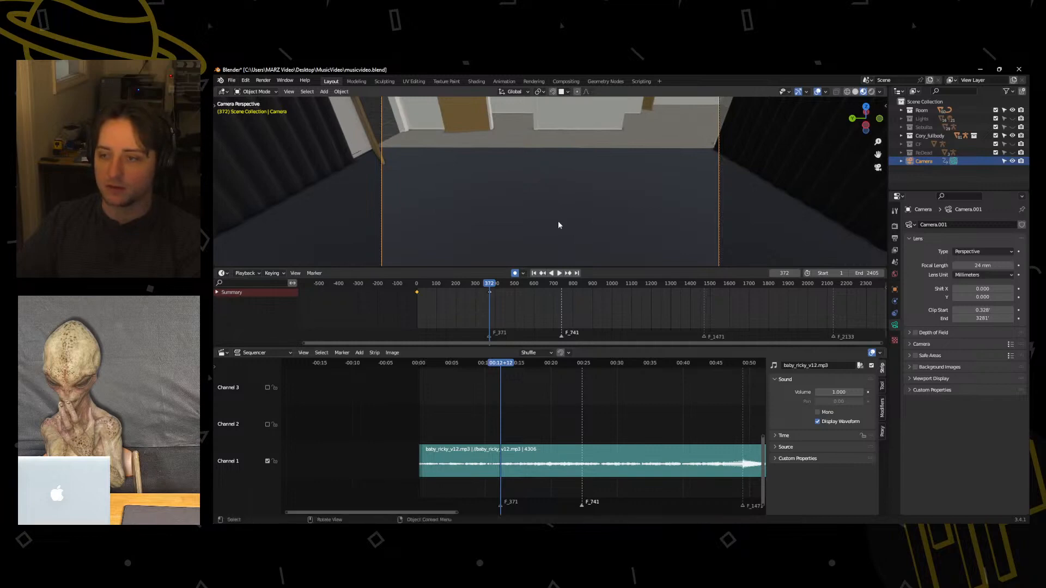
Play the animation from frame 372 and fly the camera live to record its motion until just past the frame 741 marker.
{"action": "left_click", "coordinate": [558, 275]}
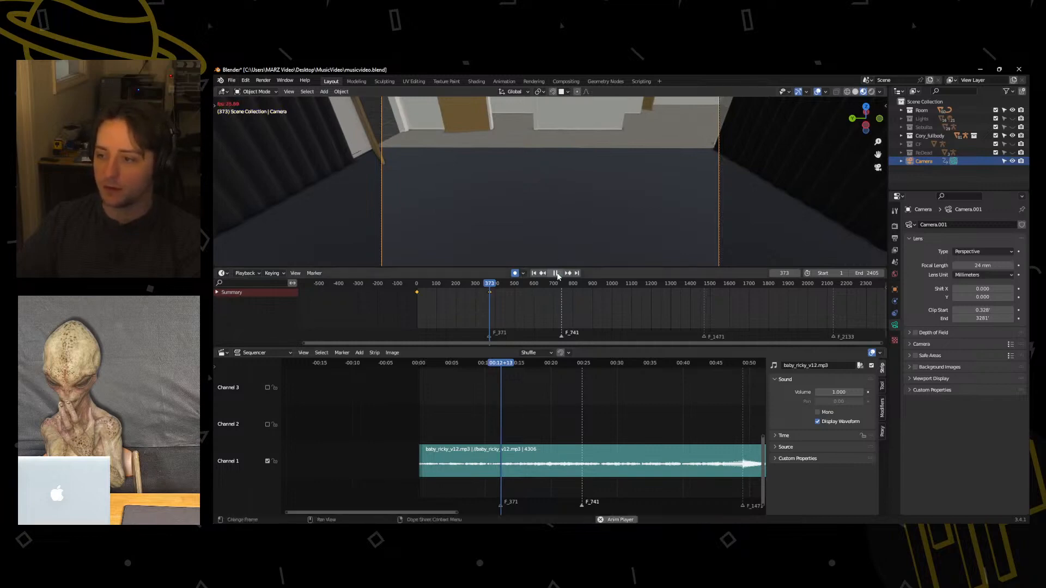
{"action": "key", "text": "q"}
{"action": "left_click", "coordinate": [556, 236]}
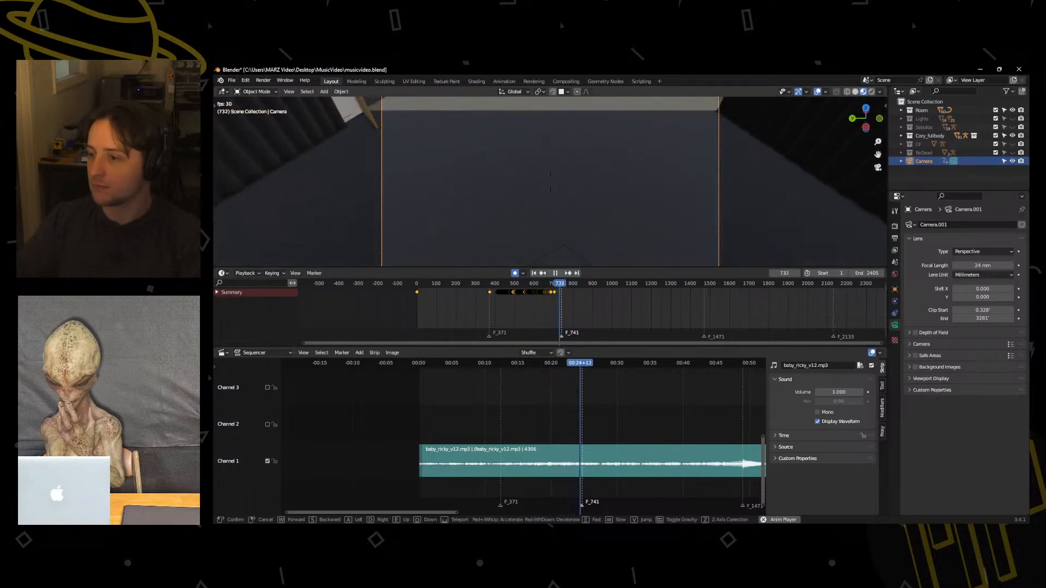
{"action": "left_click", "coordinate": [550, 182]}
{"action": "left_click", "coordinate": [555, 274]}
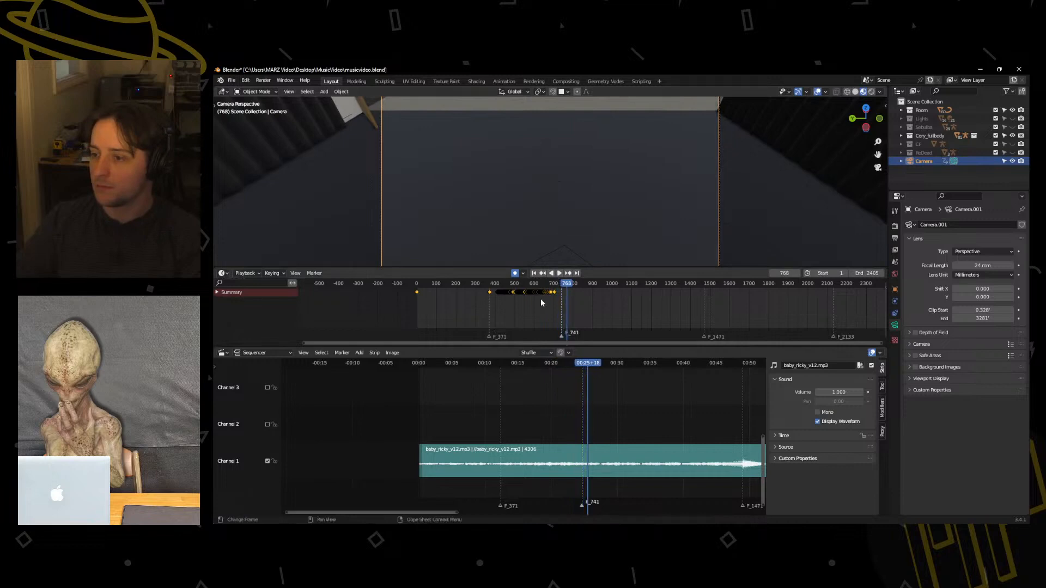
Replay the recorded camera motion from shortly after the frame 371 marker to review it.
{"action": "left_click", "coordinate": [494, 284]}
{"action": "left_click", "coordinate": [559, 274]}
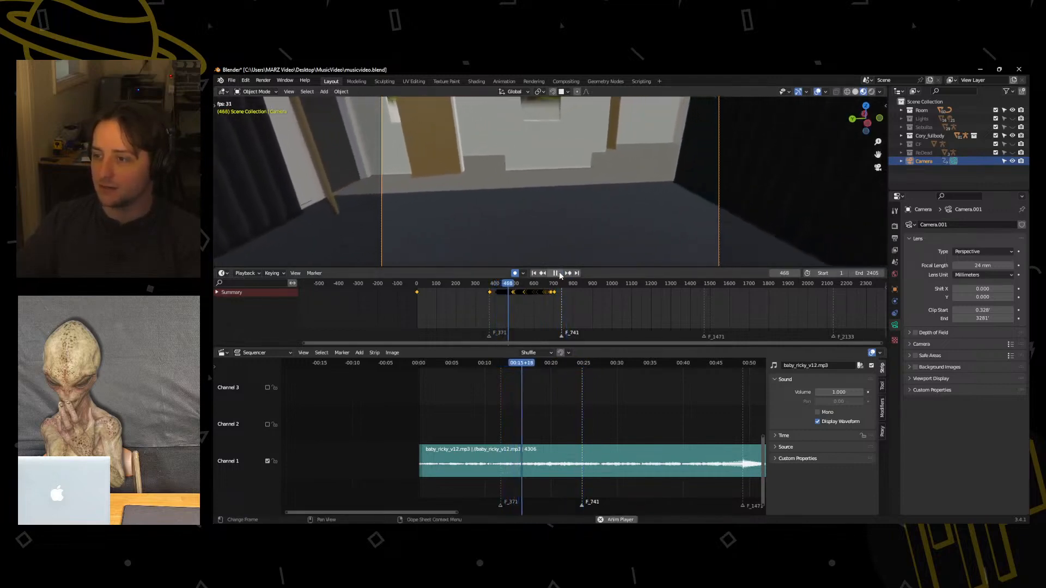
{"action": "left_click", "coordinate": [559, 274]}
Delete the dense recorded camera keyframes between about frames 411 and 490.
{"action": "scroll", "coordinate": [541, 303], "scroll_direction": "up", "scroll_amount": 7}
{"action": "middle_click_drag", "start_coordinate": [527, 300], "coordinate": [489, 296]}
{"action": "scroll", "coordinate": [573, 311], "scroll_direction": "up", "scroll_amount": 6}
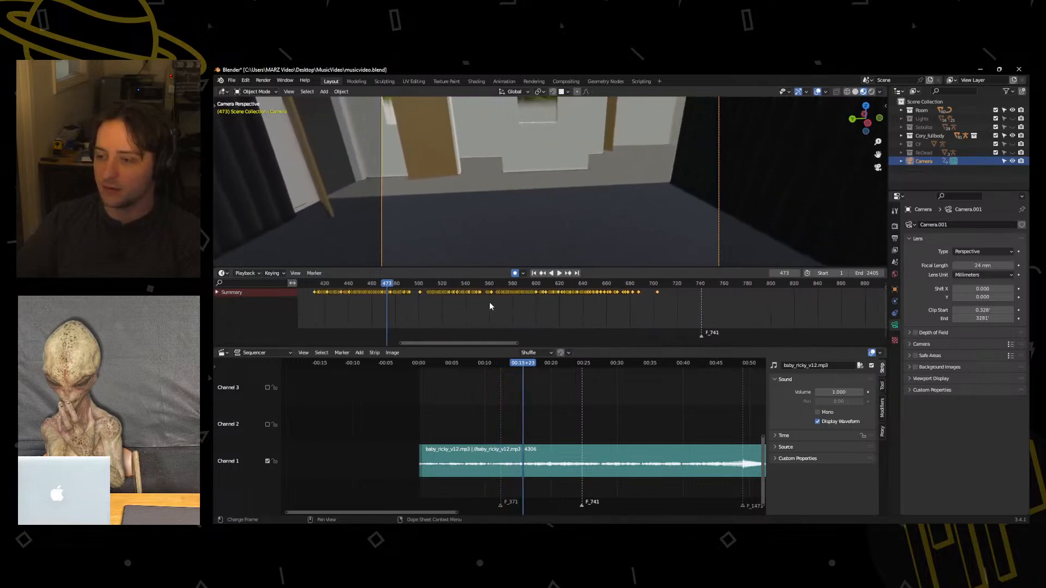
{"action": "mouse_move", "coordinate": [408, 284]}
{"action": "left_mouse_down"}
{"action": "mouse_move", "coordinate": [509, 290]}
{"action": "mouse_move", "coordinate": [425, 295]}
{"action": "left_mouse_up"}
{"action": "key", "text": "x"}
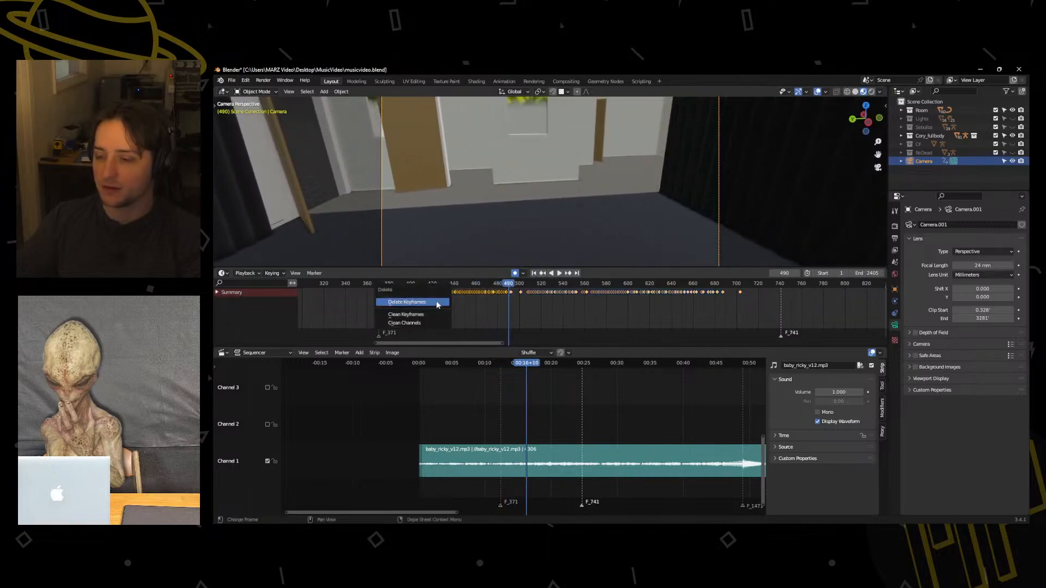
{"action": "left_click", "coordinate": [438, 303]}
Replay the thinned section up to about frame 506 and delete the extra keyframe just after frame 490.
{"action": "left_click", "coordinate": [381, 287]}
{"action": "key", "text": "space"}
{"action": "left_click_drag", "start_coordinate": [381, 287], "coordinate": [526, 296]}
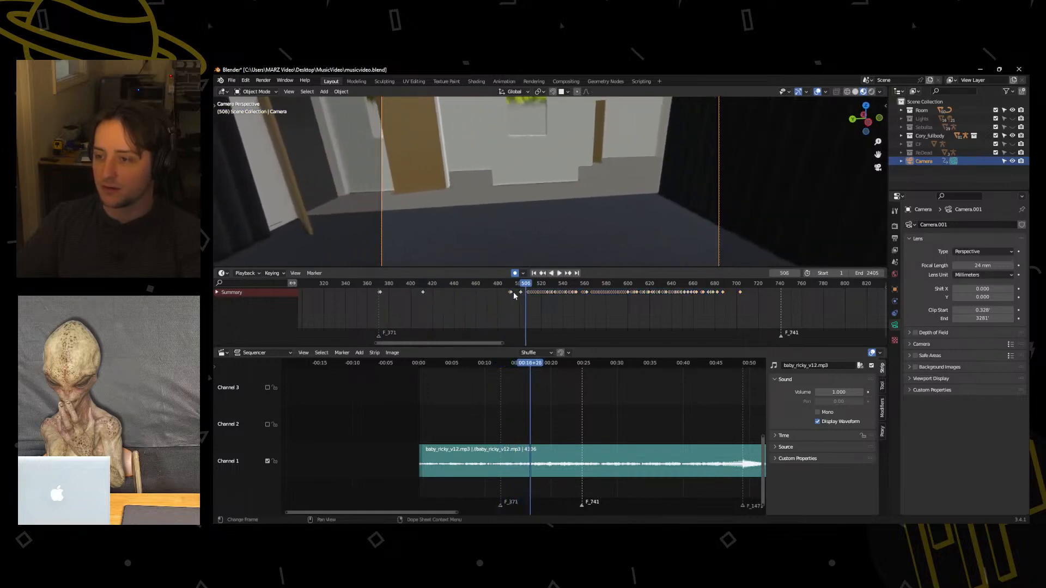
{"action": "left_click", "coordinate": [512, 293]}
{"action": "key", "text": "x"}
{"action": "left_click", "coordinate": [512, 293]}
Replay from about frame 460 to 511 and delete the dense camera keyframes between about frames 508 and 550.
{"action": "left_click", "coordinate": [475, 285]}
{"action": "key", "text": "space"}
{"action": "key", "text": "space"}
{"action": "left_click_drag", "start_coordinate": [475, 287], "coordinate": [576, 293]}
{"action": "key", "text": "x"}
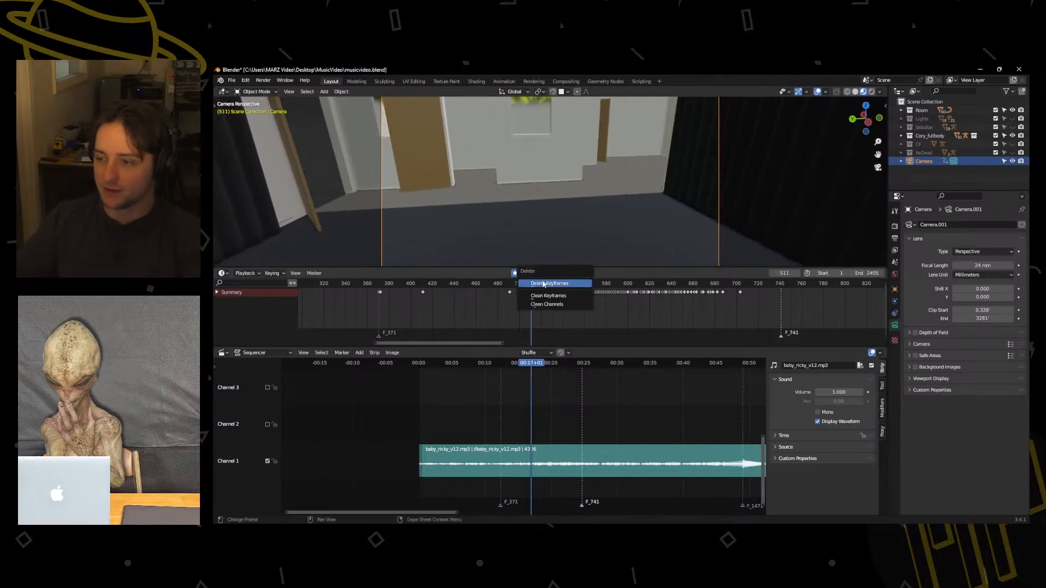
{"action": "left_click", "coordinate": [553, 280]}
Play on to frame 556 and delete the surplus camera keyframes close to it.
{"action": "key", "text": "space"}
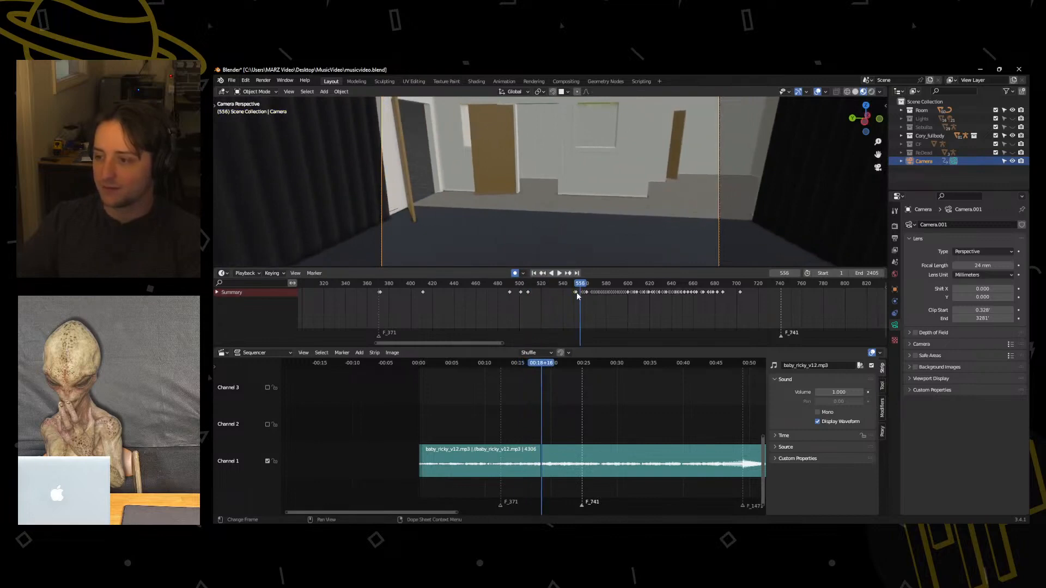
{"action": "key", "text": "x"}
{"action": "left_click", "coordinate": [580, 291]}
{"action": "left_click_drag", "start_coordinate": [580, 286], "coordinate": [670, 301]}
{"action": "key", "text": "x"}
{"action": "left_click", "coordinate": [591, 304]}
Replay the camera motion up to frame 609 and select the dense keyframes between about frames 567 and 680.
{"action": "key", "text": "space"}
{"action": "key", "text": "space"}
{"action": "left_click", "coordinate": [593, 295]}
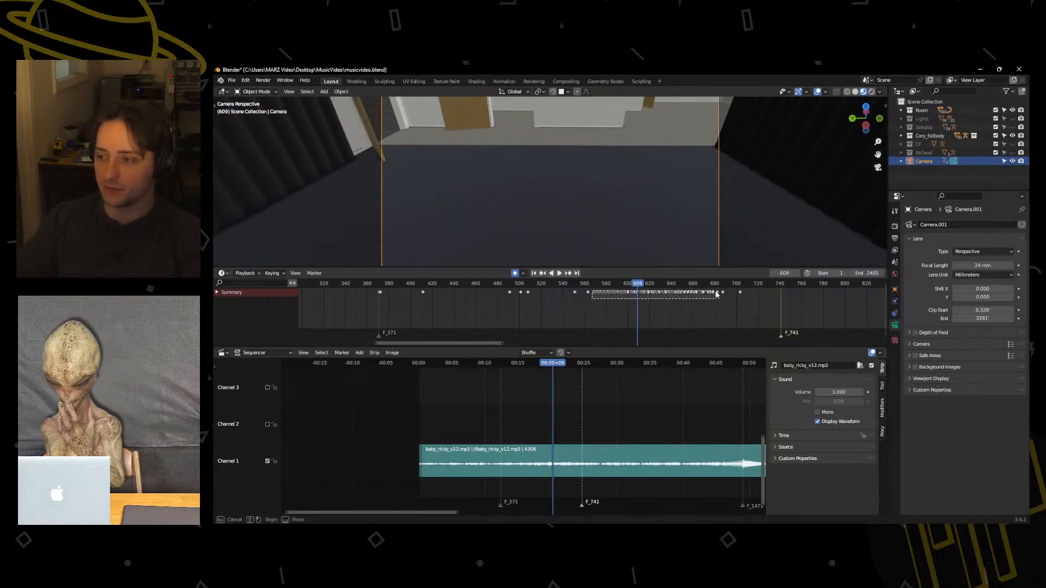
{"action": "left_click_drag", "start_coordinate": [716, 294], "coordinate": [714, 294]}
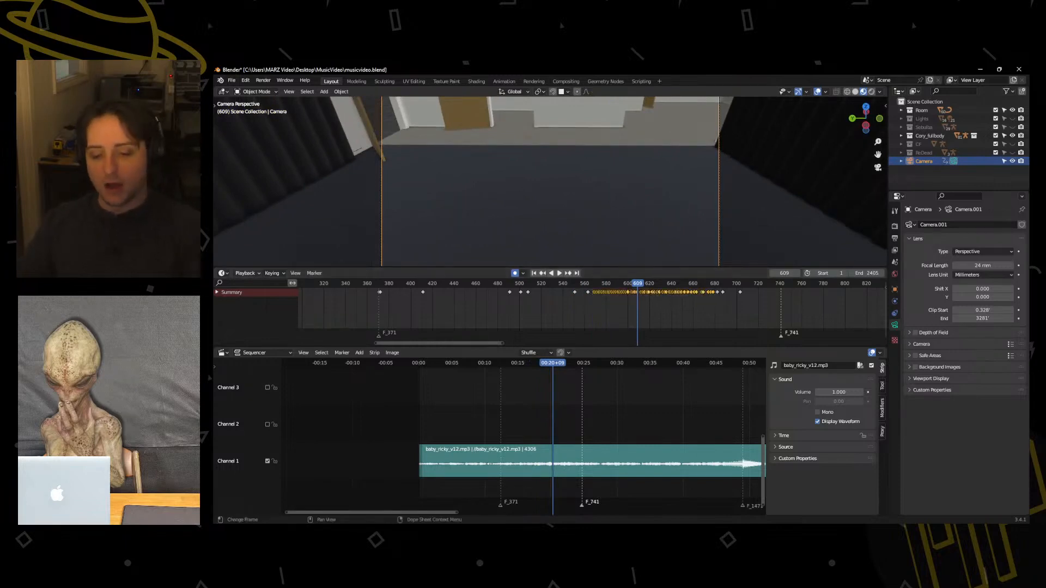